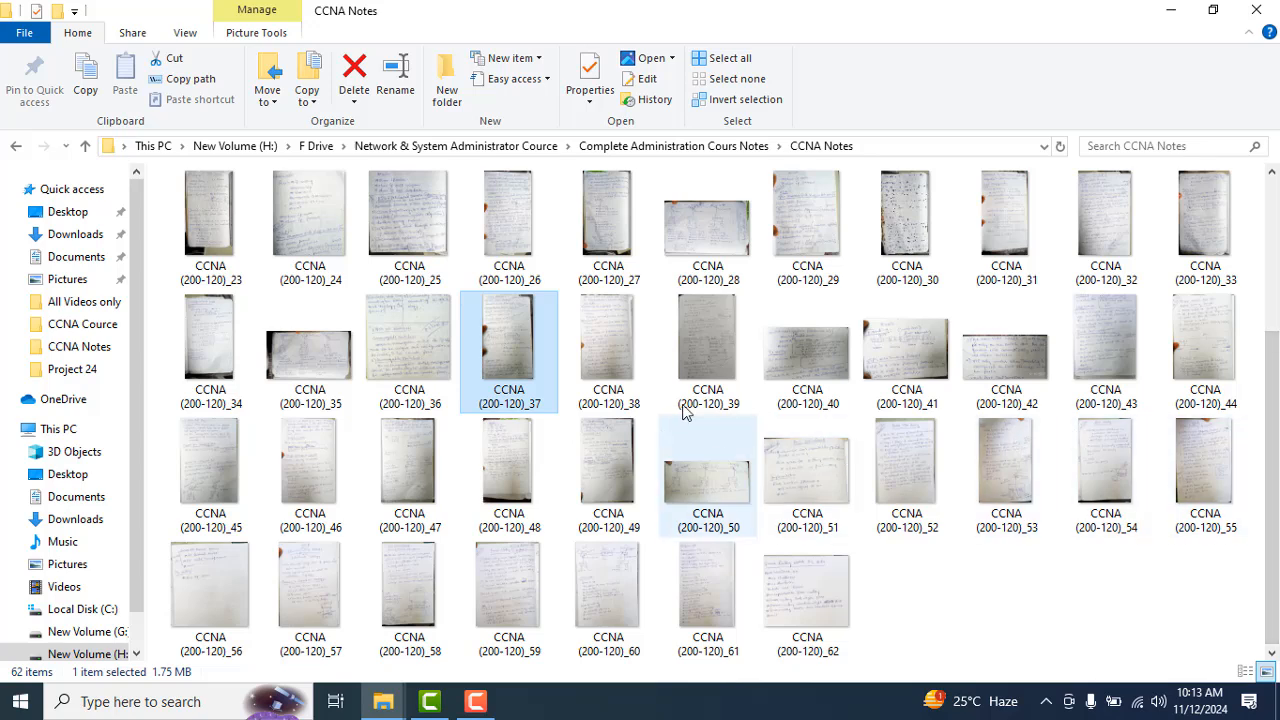
Step: Open the notes photo CCNA (200-120)_36 and browse forward to the Inter Vlan Routing page, CCNA (200-120)_52
click(420, 361)
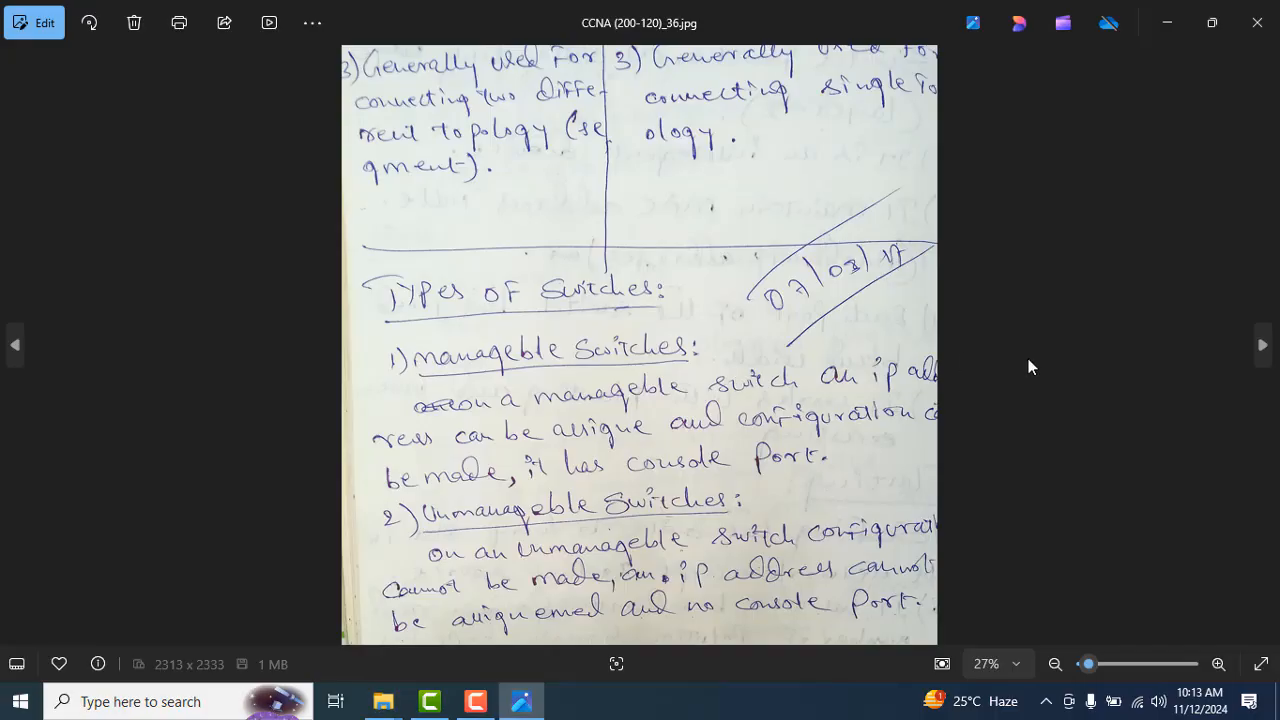
click(1260, 350)
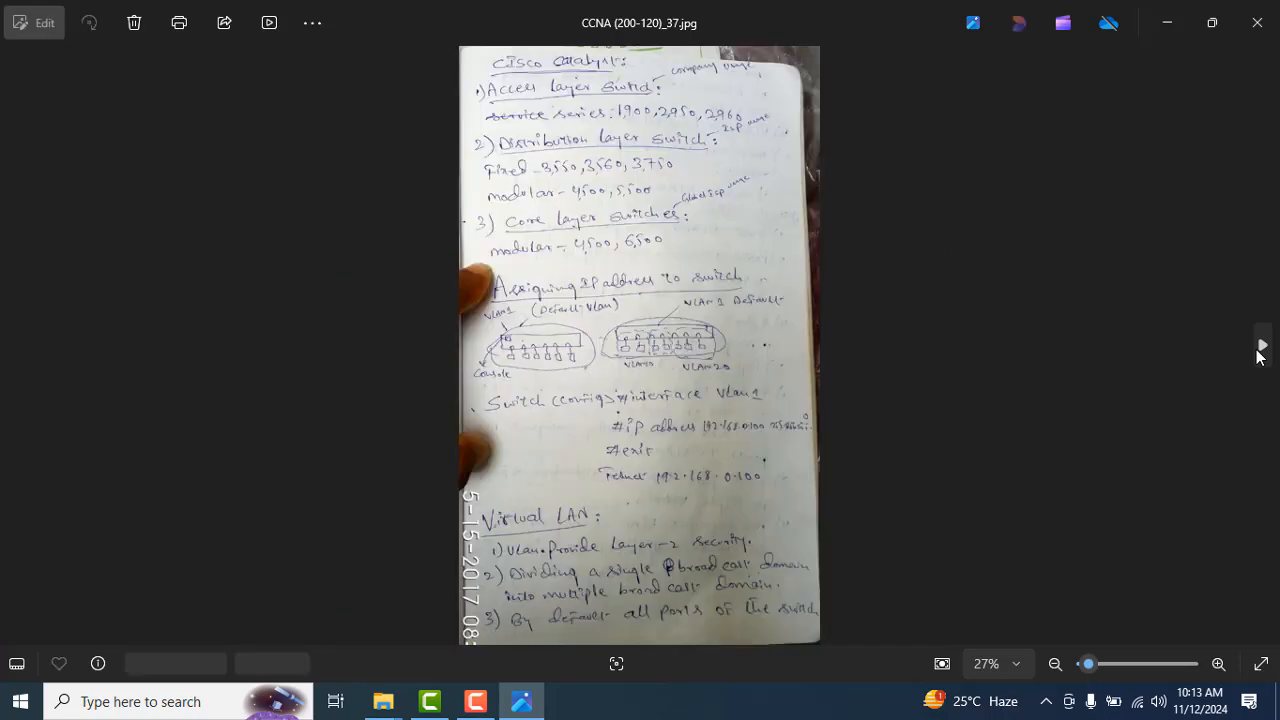
click(1260, 350)
click(1260, 350)
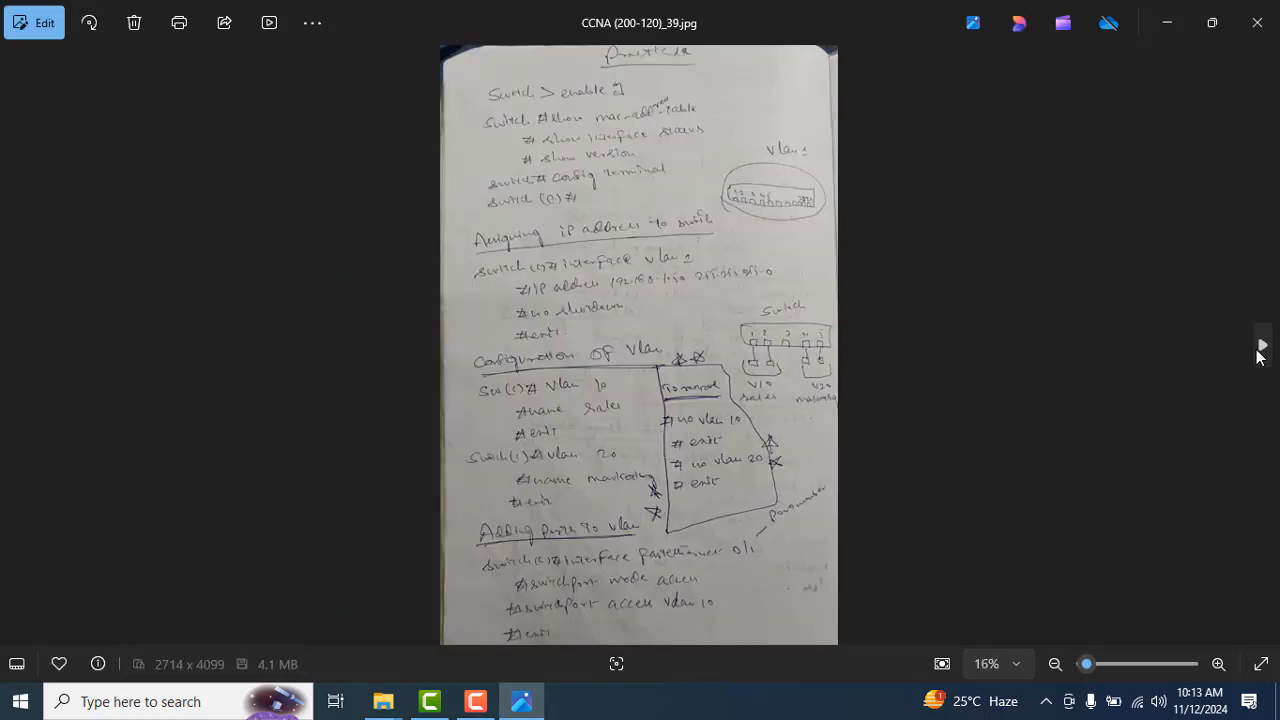
click(1260, 350)
click(1260, 350)
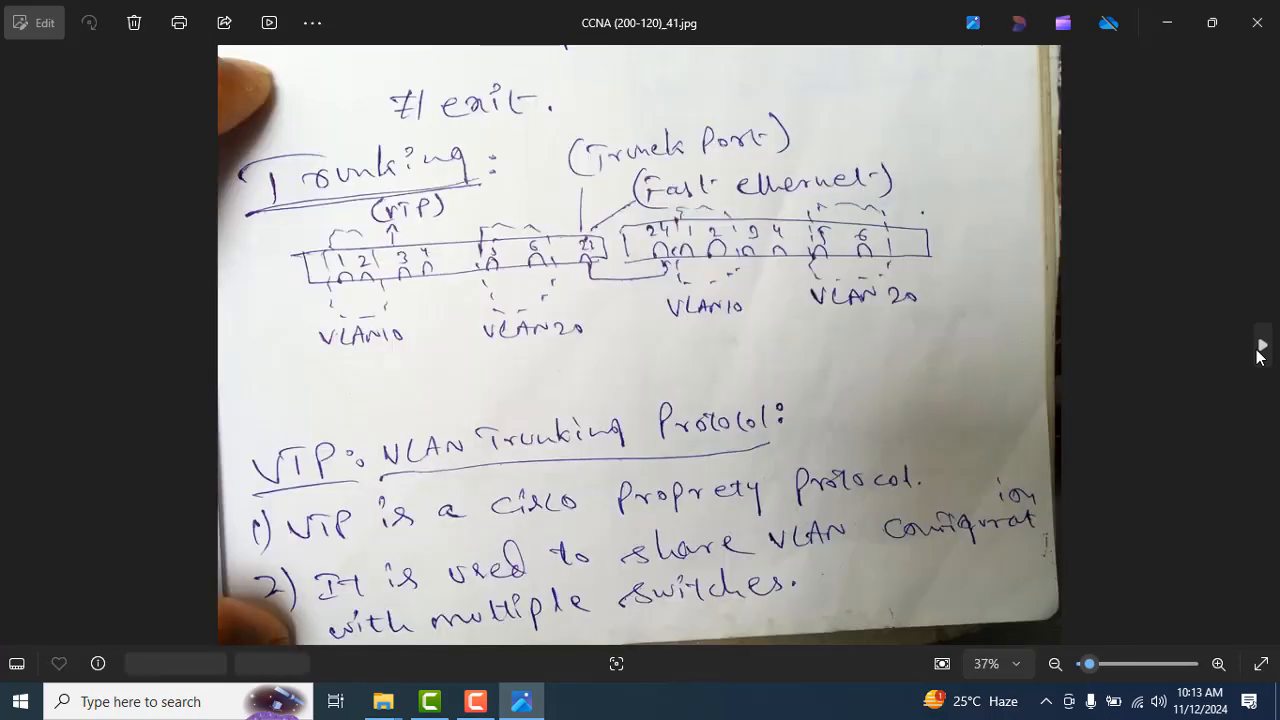
click(1260, 350)
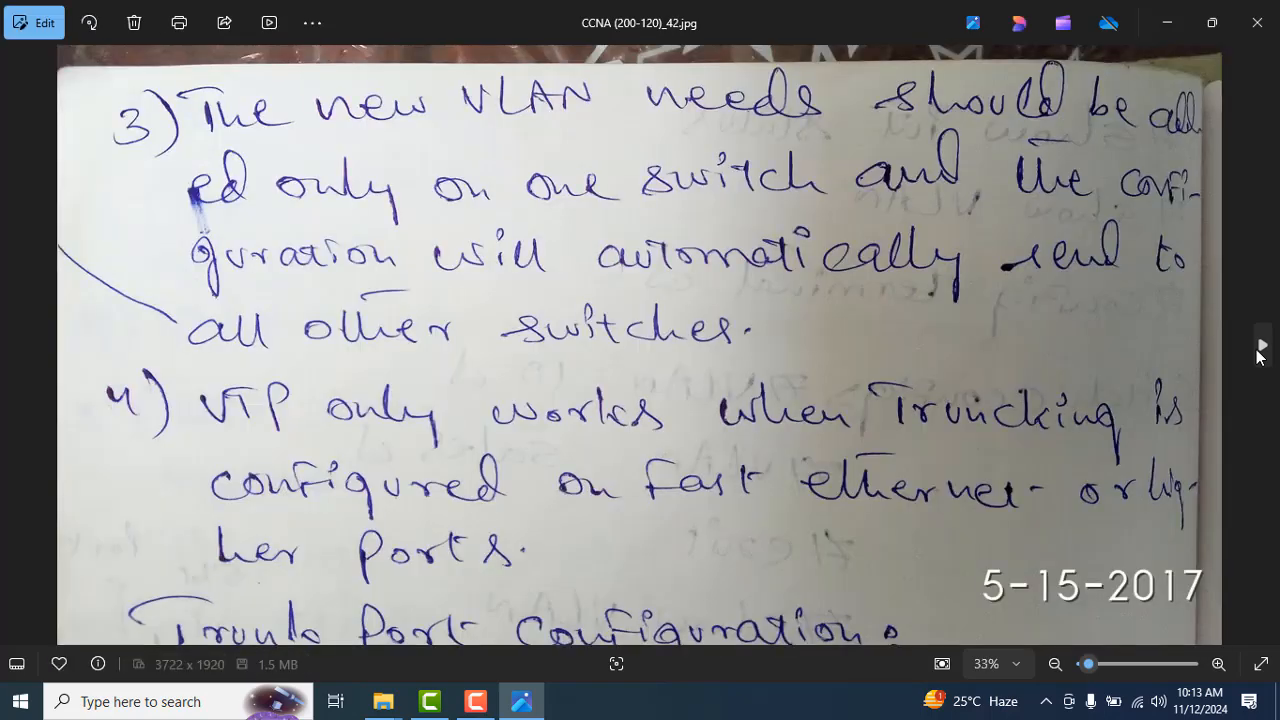
click(1260, 350)
click(1260, 350)
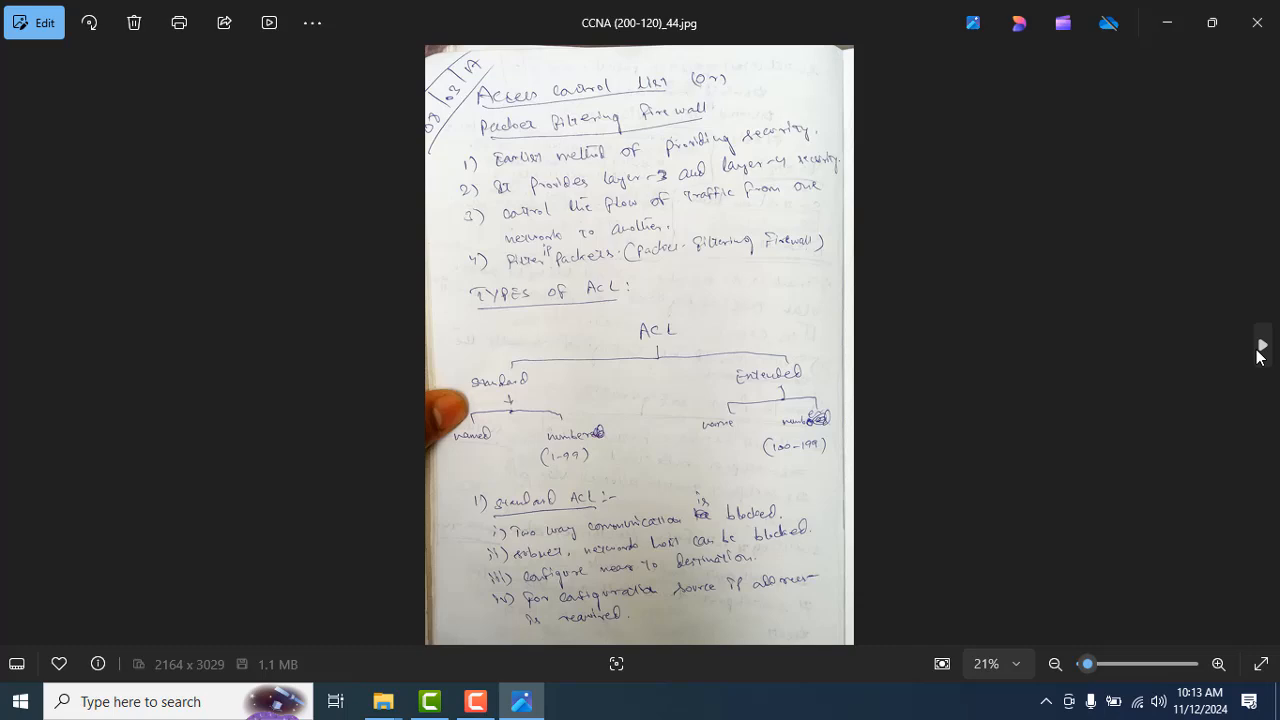
click(1260, 350)
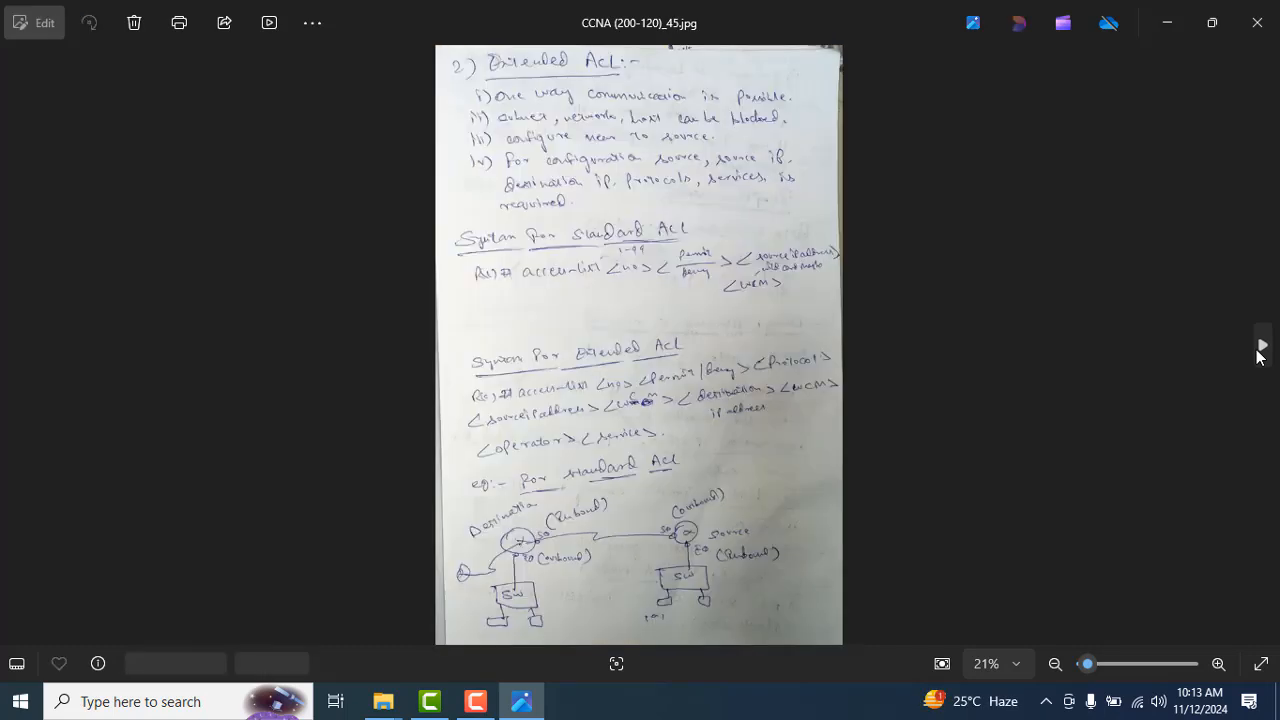
click(1260, 350)
click(1260, 350)
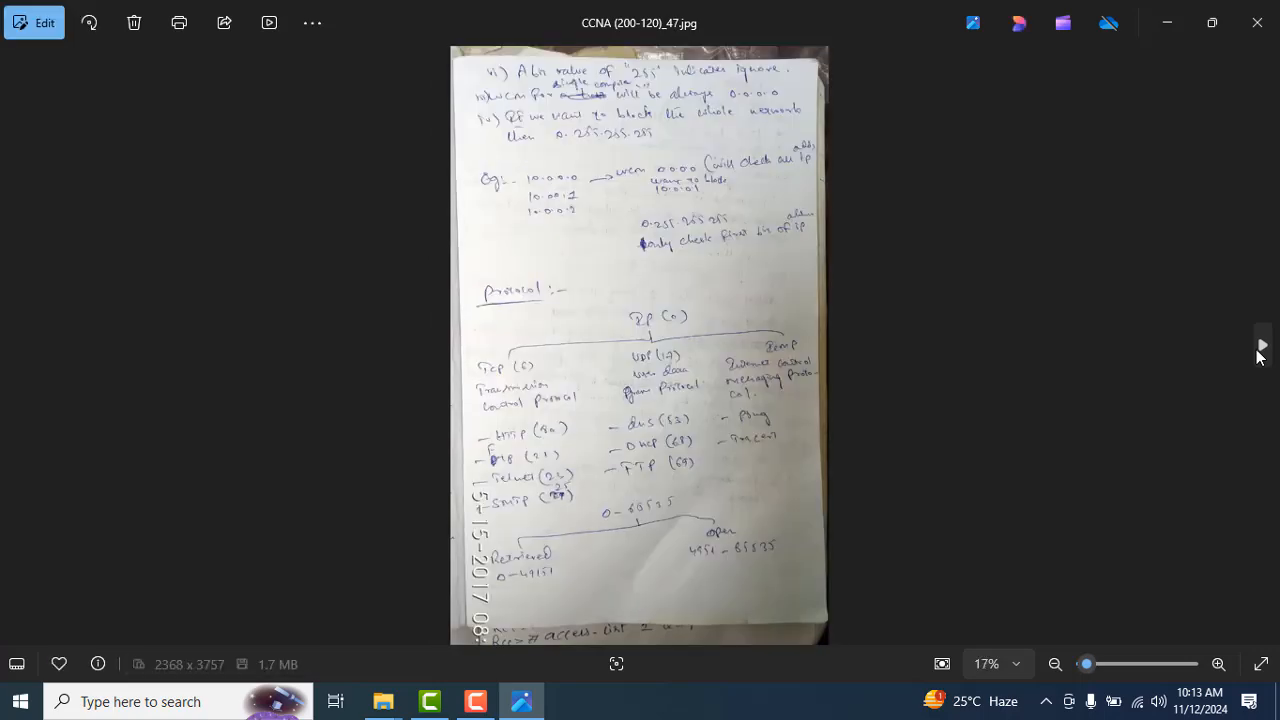
click(1260, 350)
click(1260, 350)
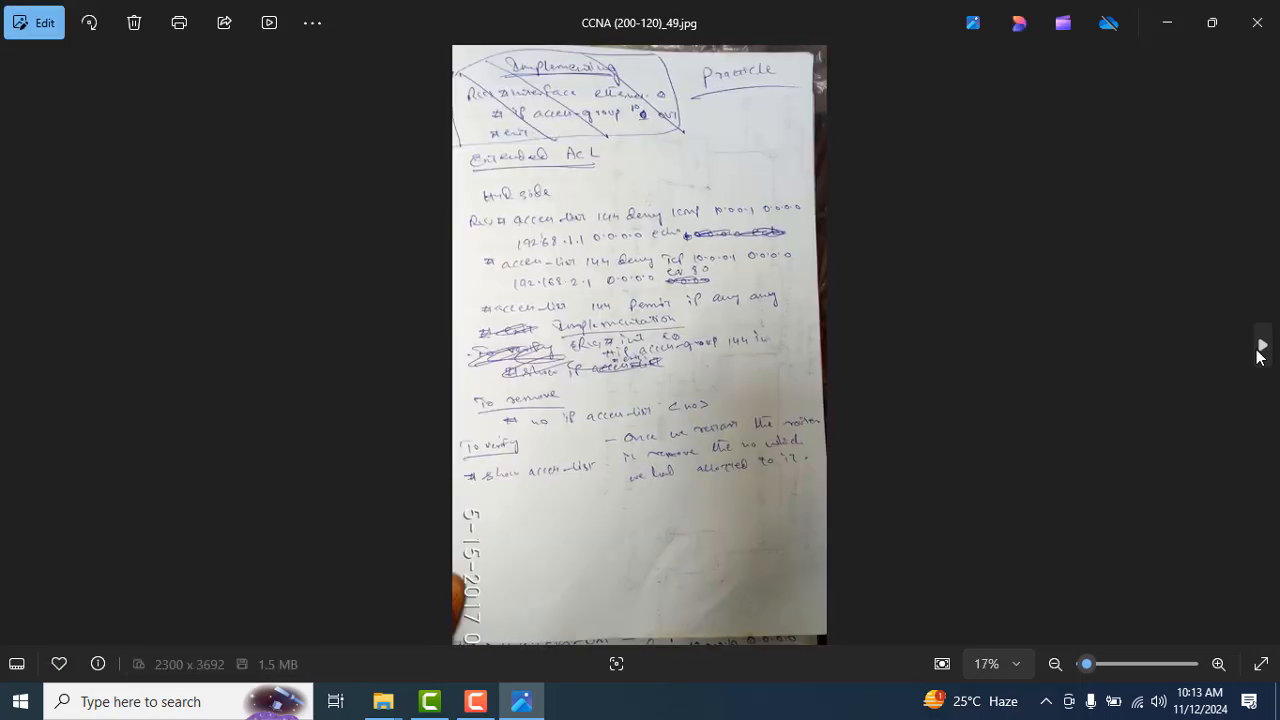
click(1260, 350)
click(1260, 350)
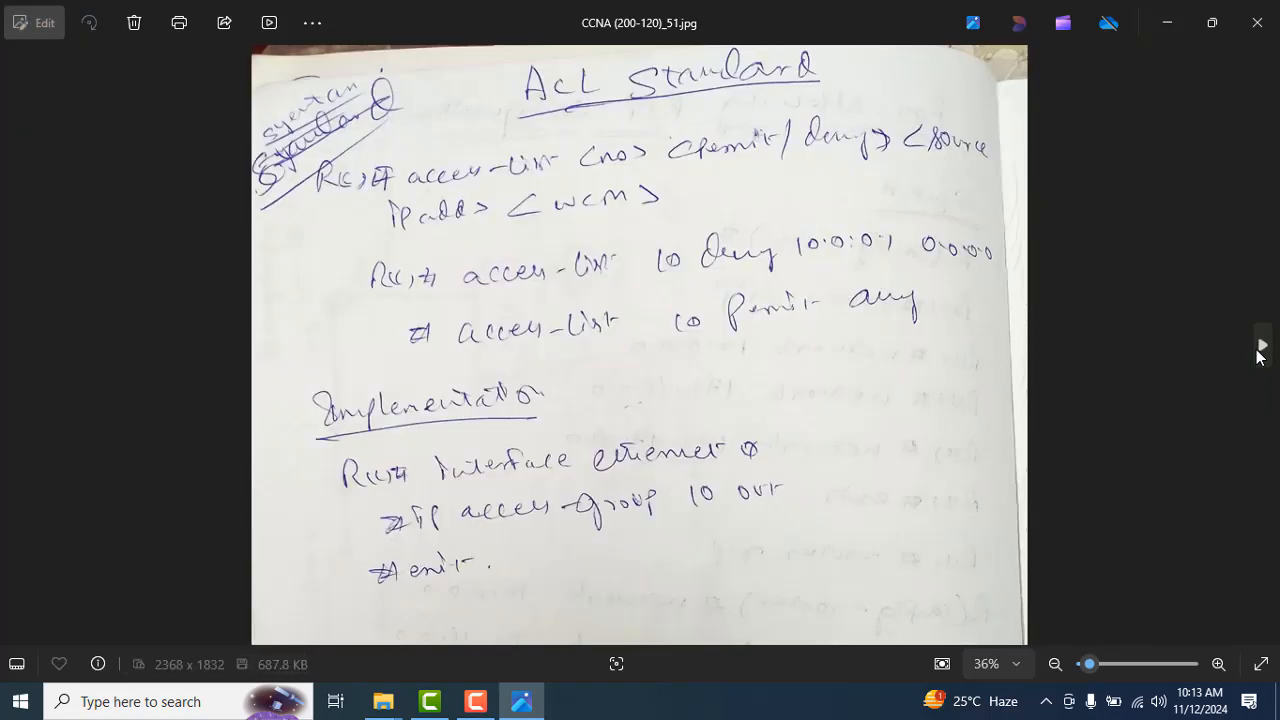
click(1260, 350)
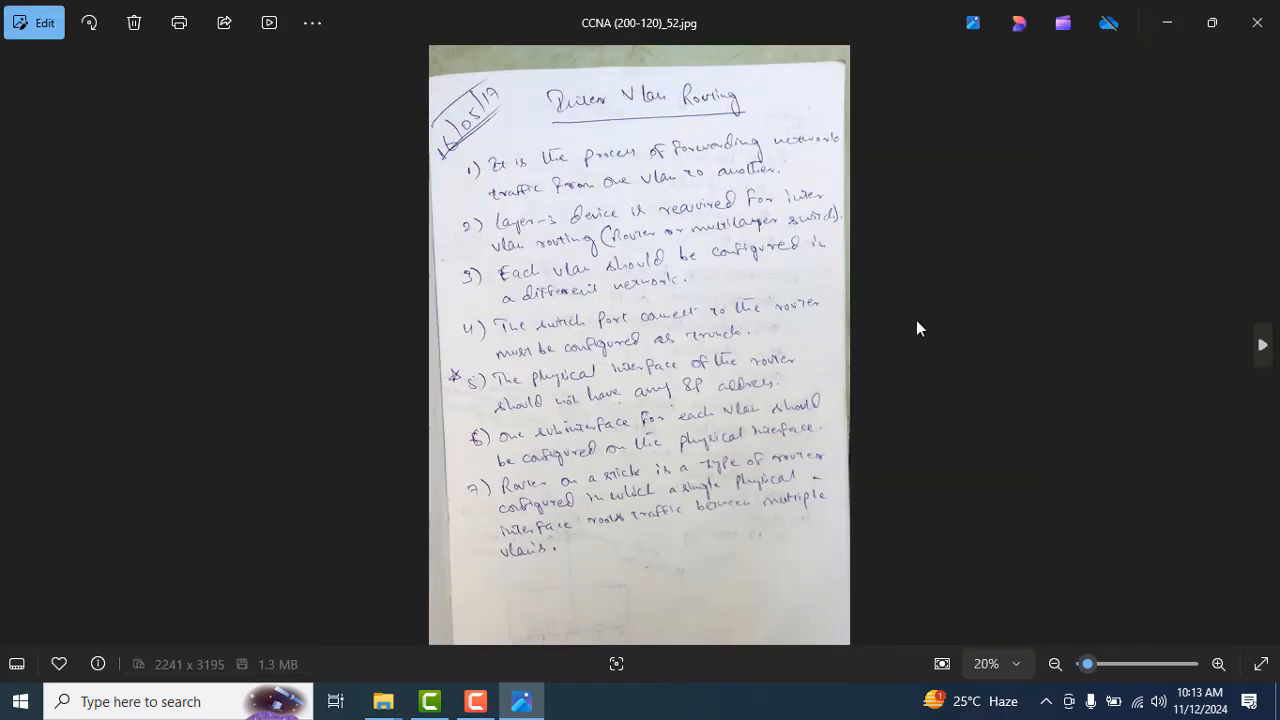
Step: Read the seven enlarged points on the Inter Vlan Routing notes page, then return to the full-page view
click(1218, 664)
drag(926, 369, 913, 479)
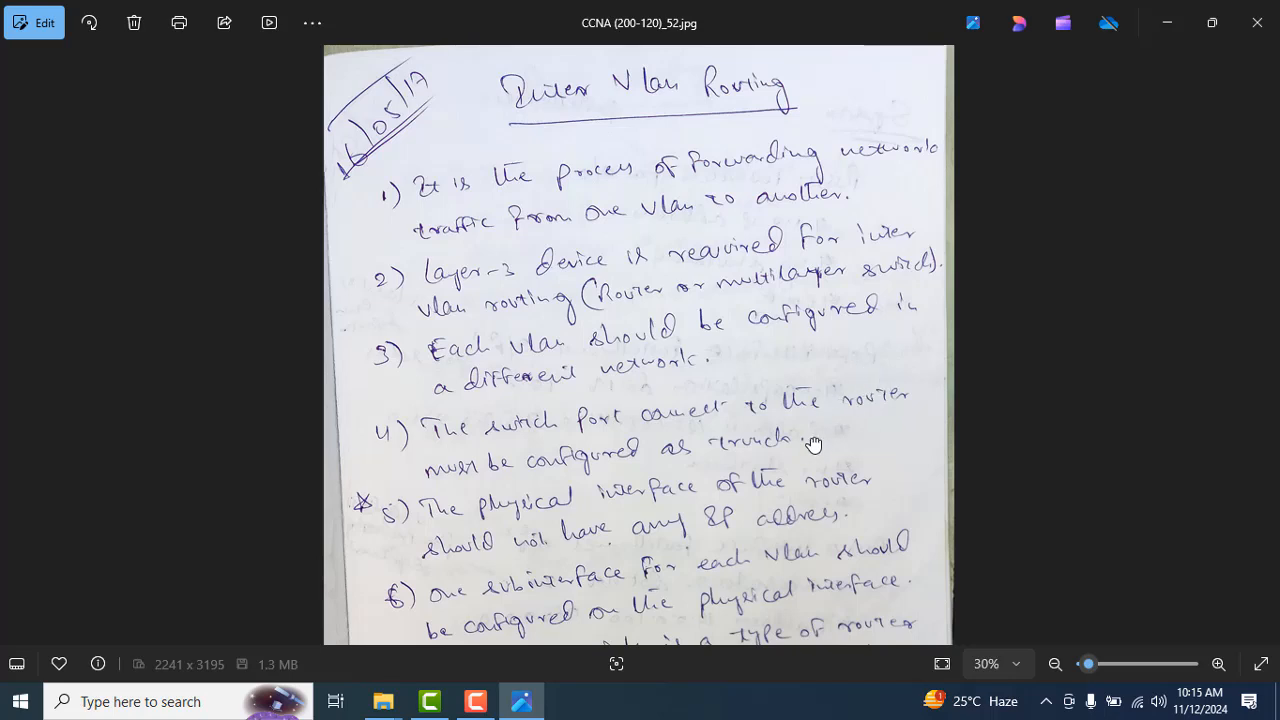
drag(813, 444, 806, 369)
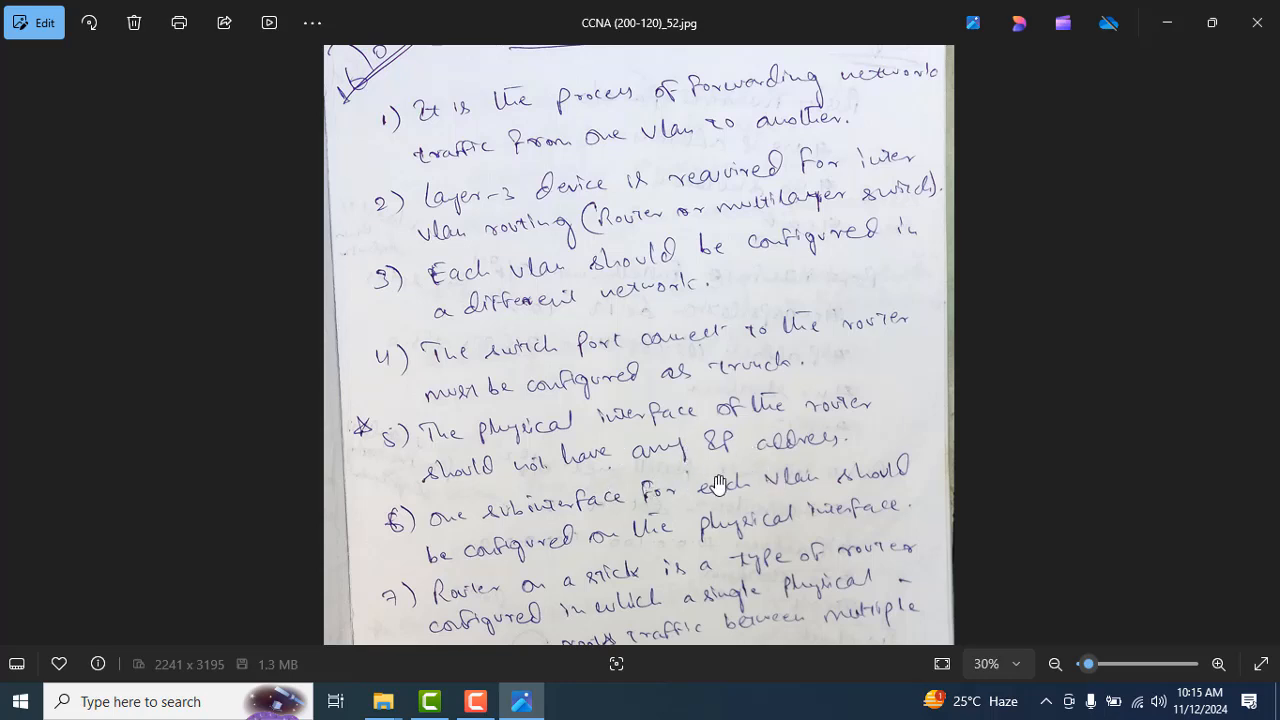
drag(716, 482, 695, 388)
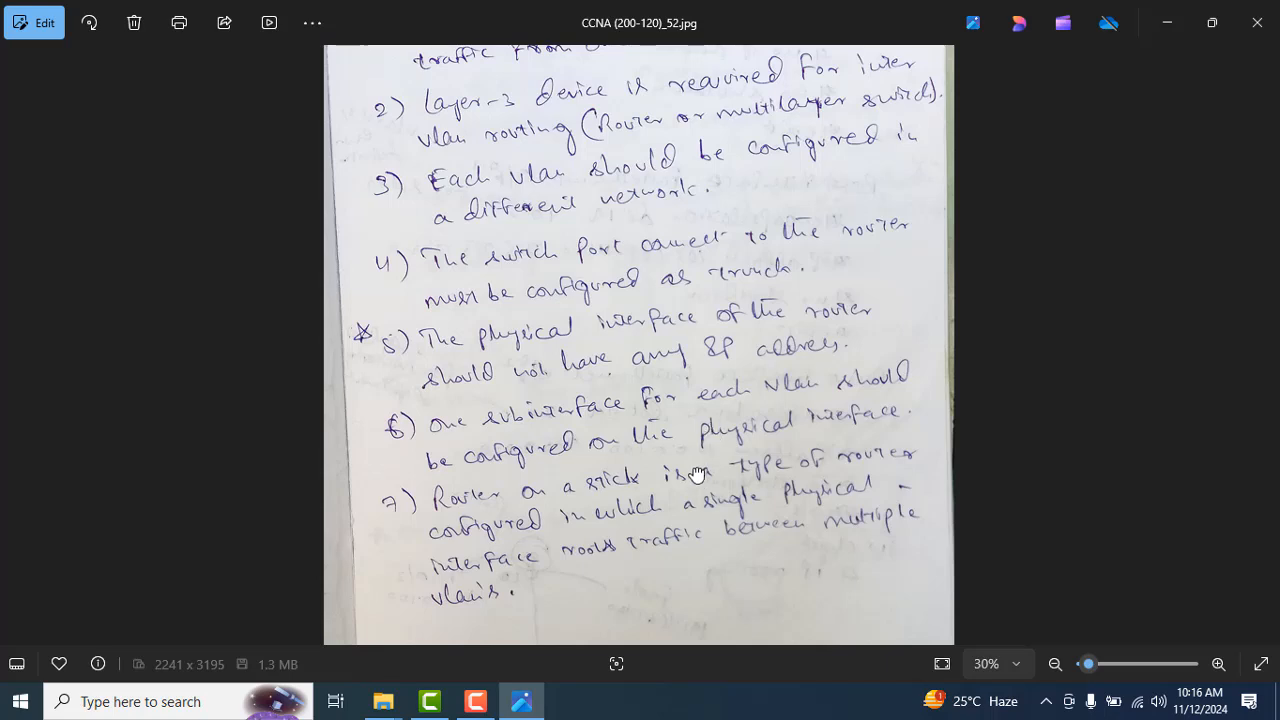
scroll(700, 480, down, 2)
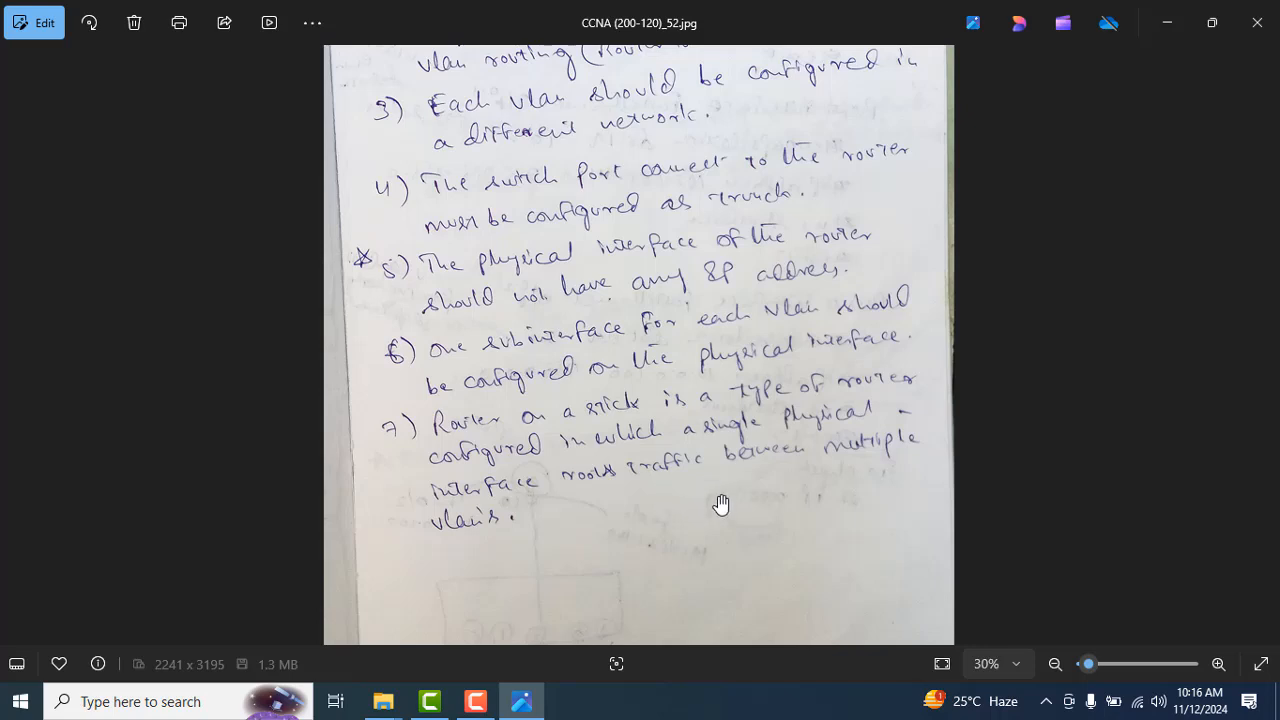
drag(722, 504, 766, 712)
drag(760, 650, 760, 640)
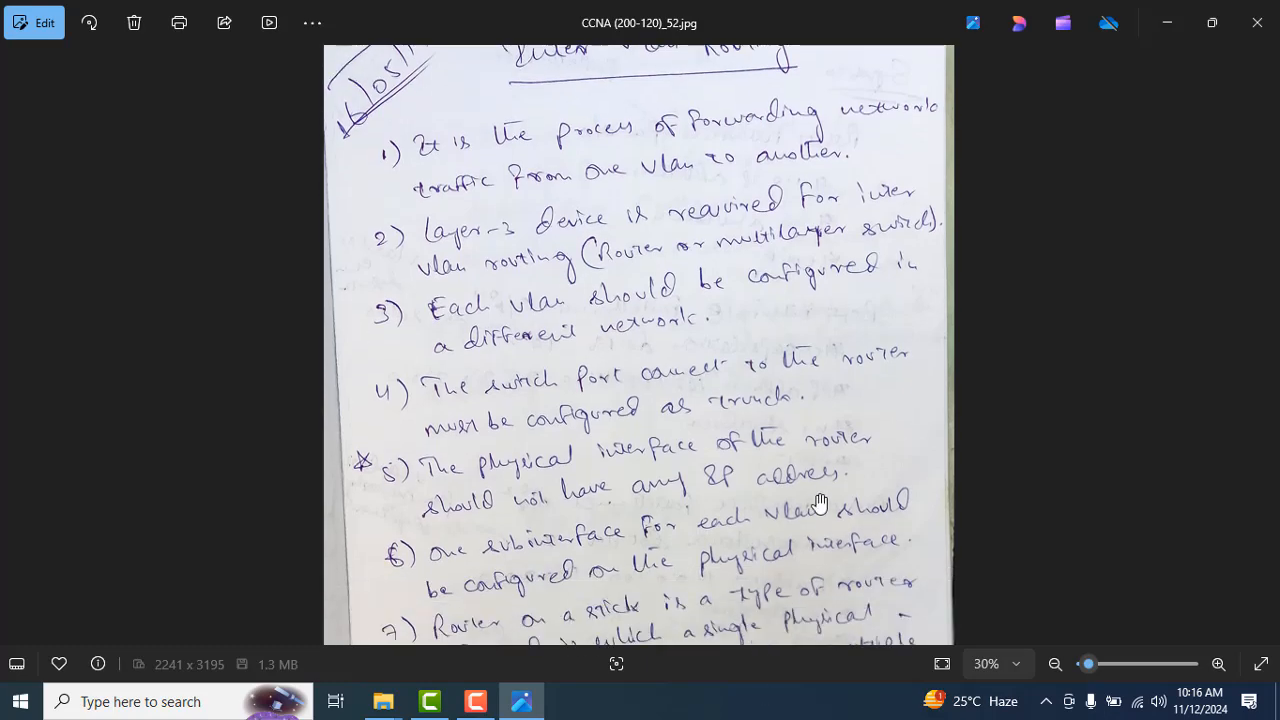
drag(821, 508, 804, 554)
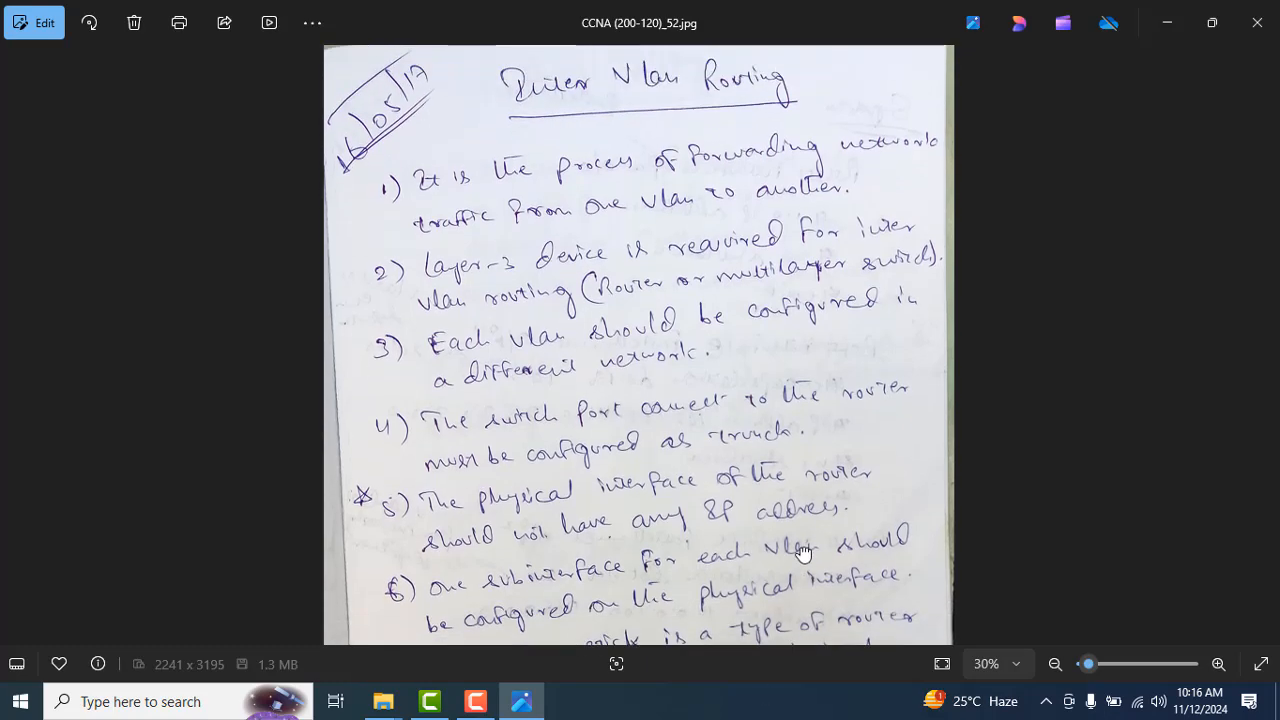
click(1054, 664)
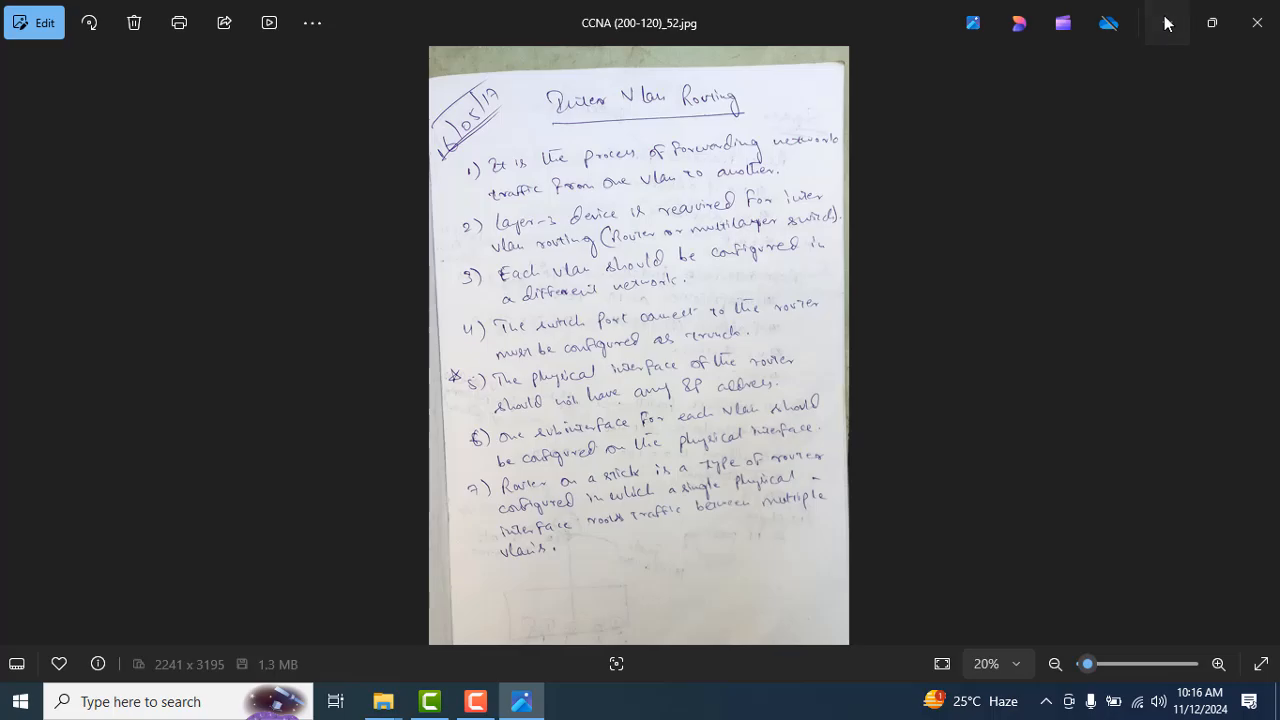
Step: Minimize the notes photo and switch to the CCNA Cource folder window
click(1165, 22)
key(alt+Tab)
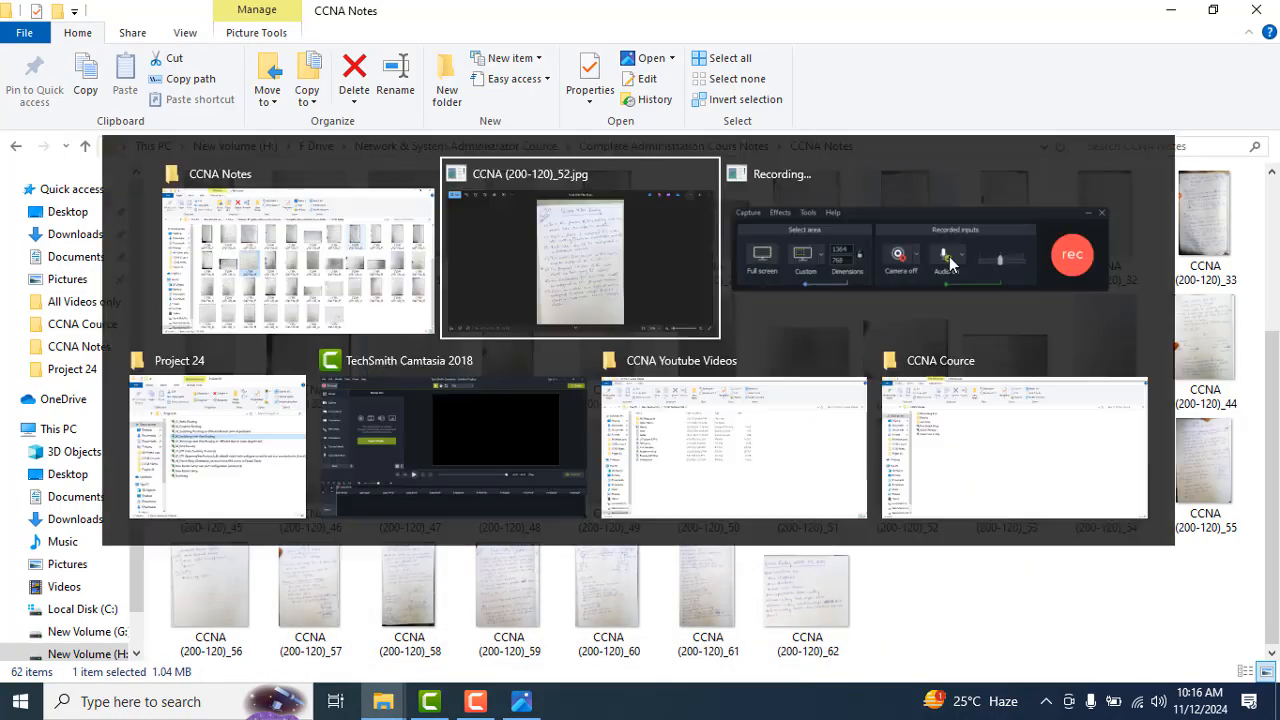
key(alt+Tab)
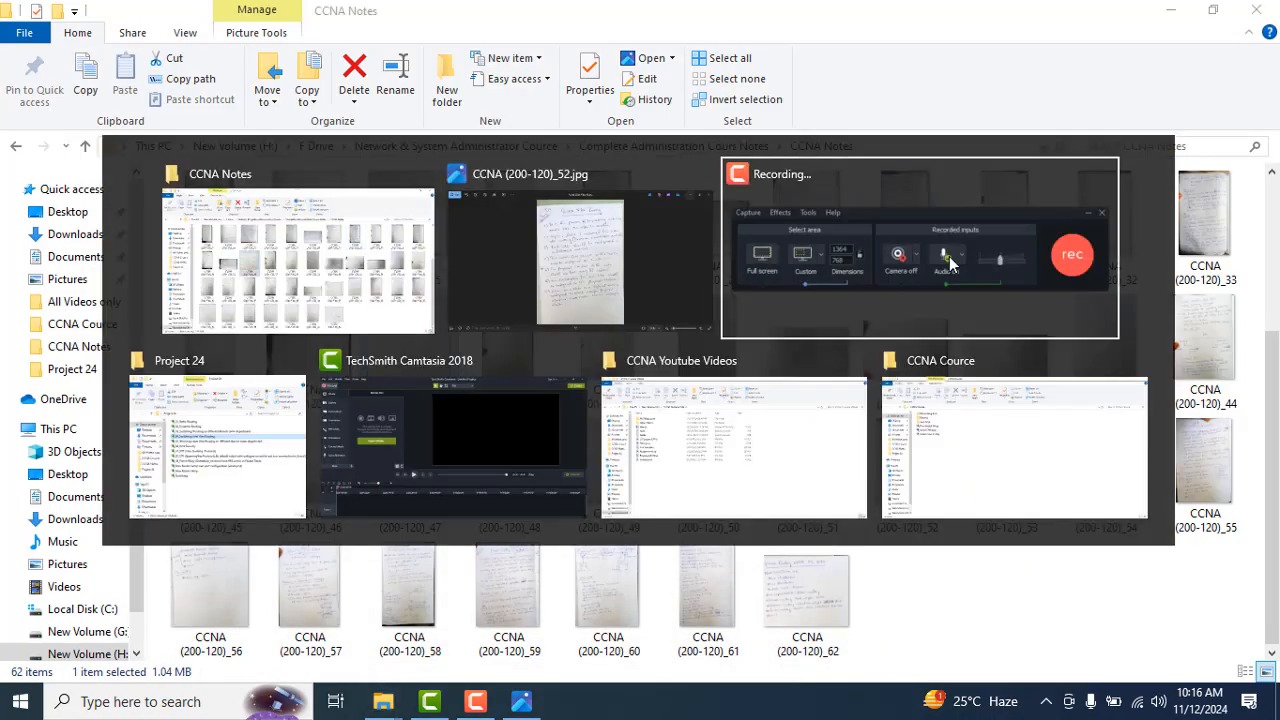
key(alt+Tab)
key(alt+Tab)
key(alt+Tab)
key(alt+Tab)
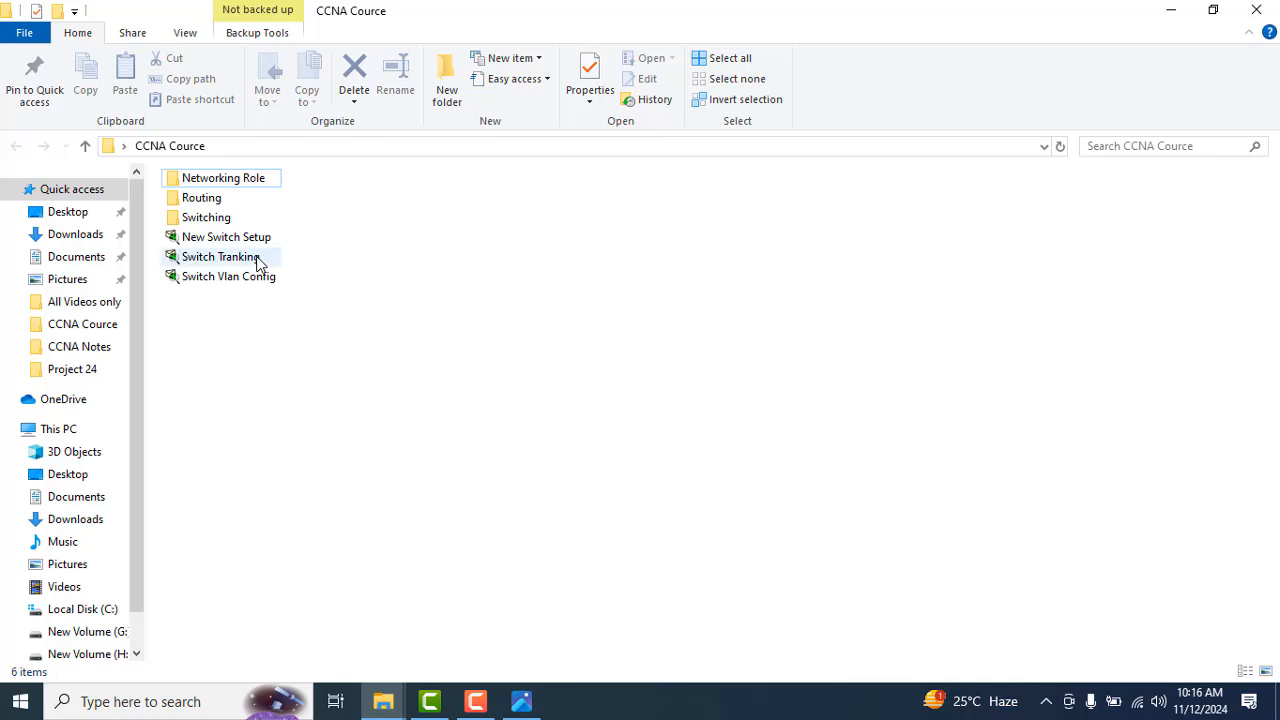
Step: Open the Switch Tranking file in Cisco Packet Tracer to view its topology, then close it without saving
double_click(220, 257)
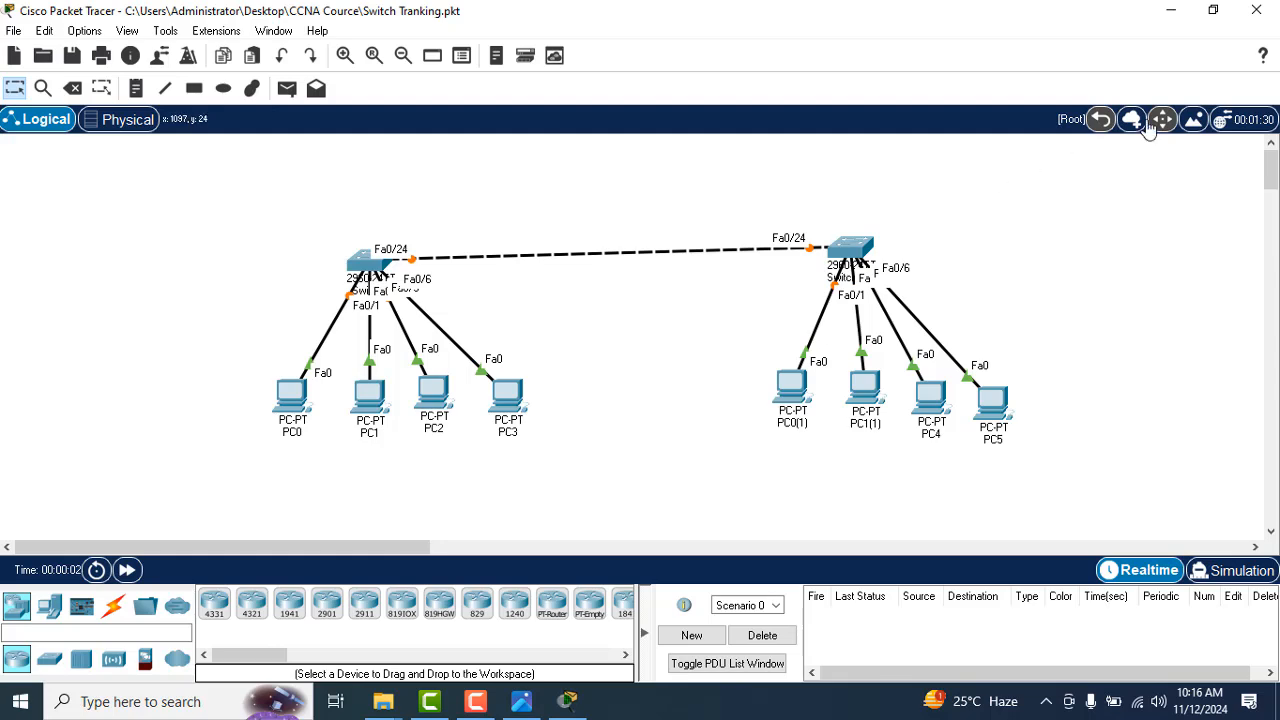
click(1256, 10)
click(710, 380)
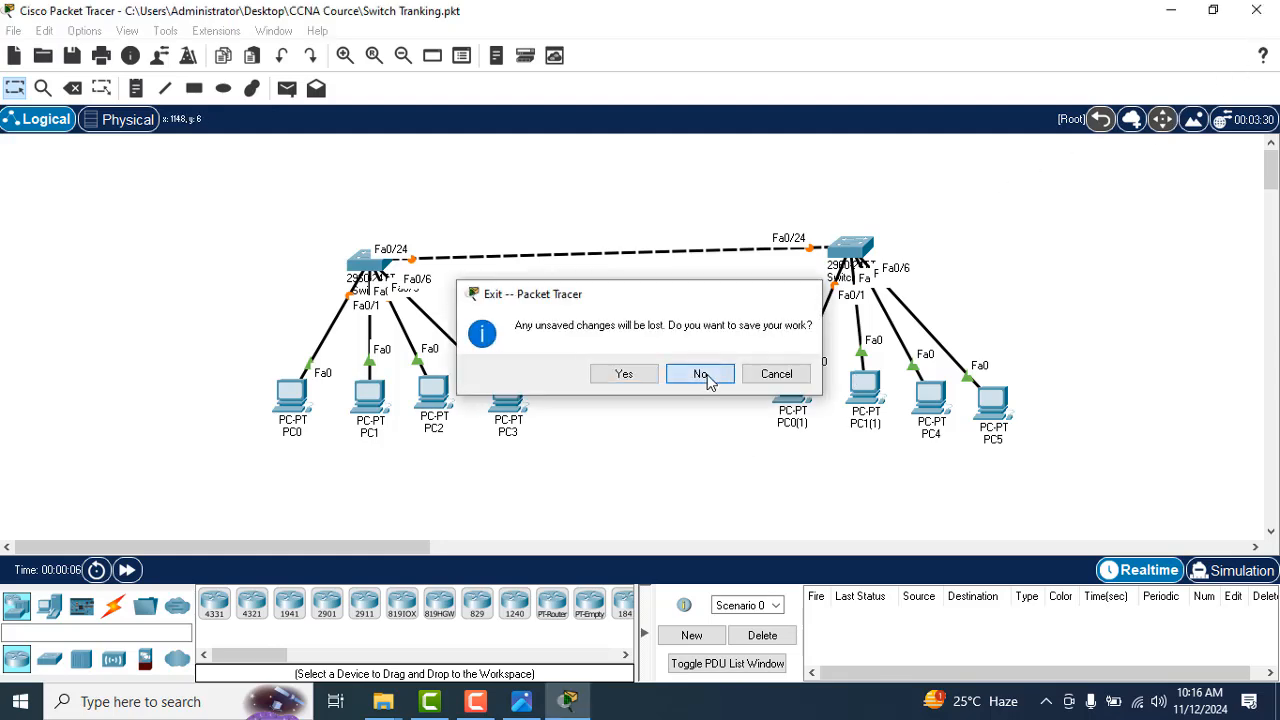
Step: Duplicate the Switch Tranking file in the same folder and rename the copy Switch Inter Vlan Routing
key(ctrl+c)
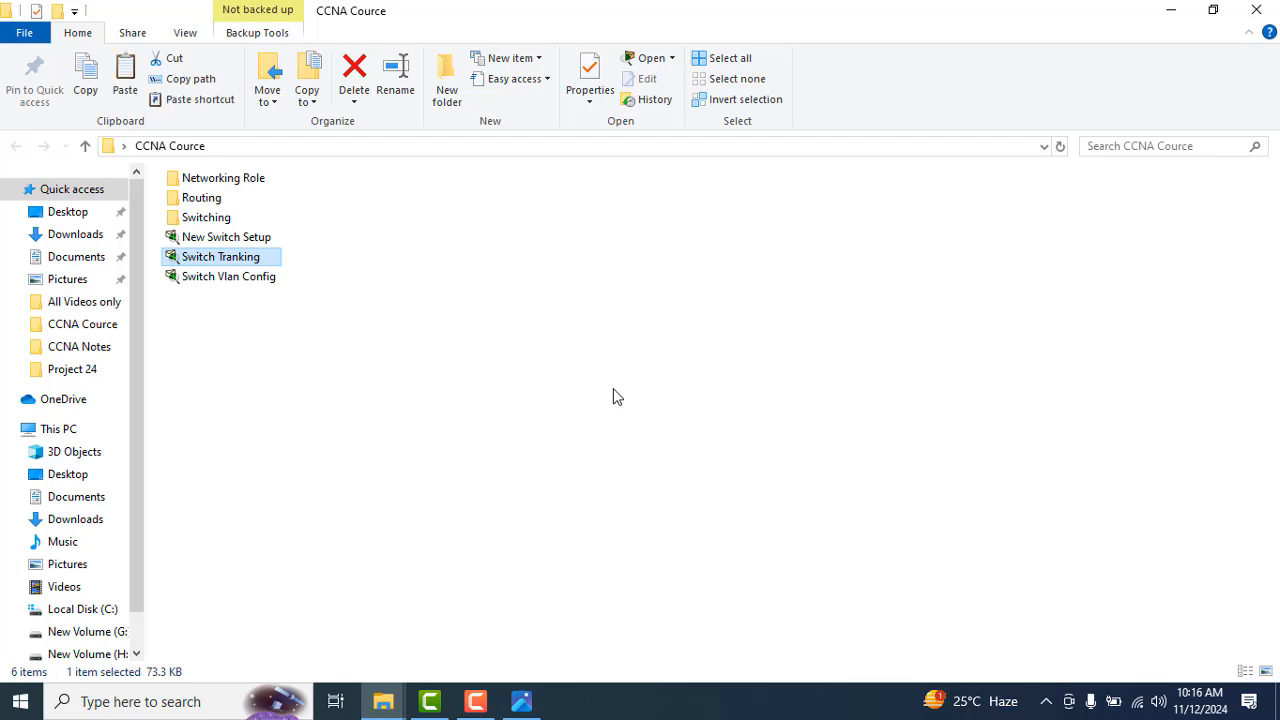
key(ctrl+v)
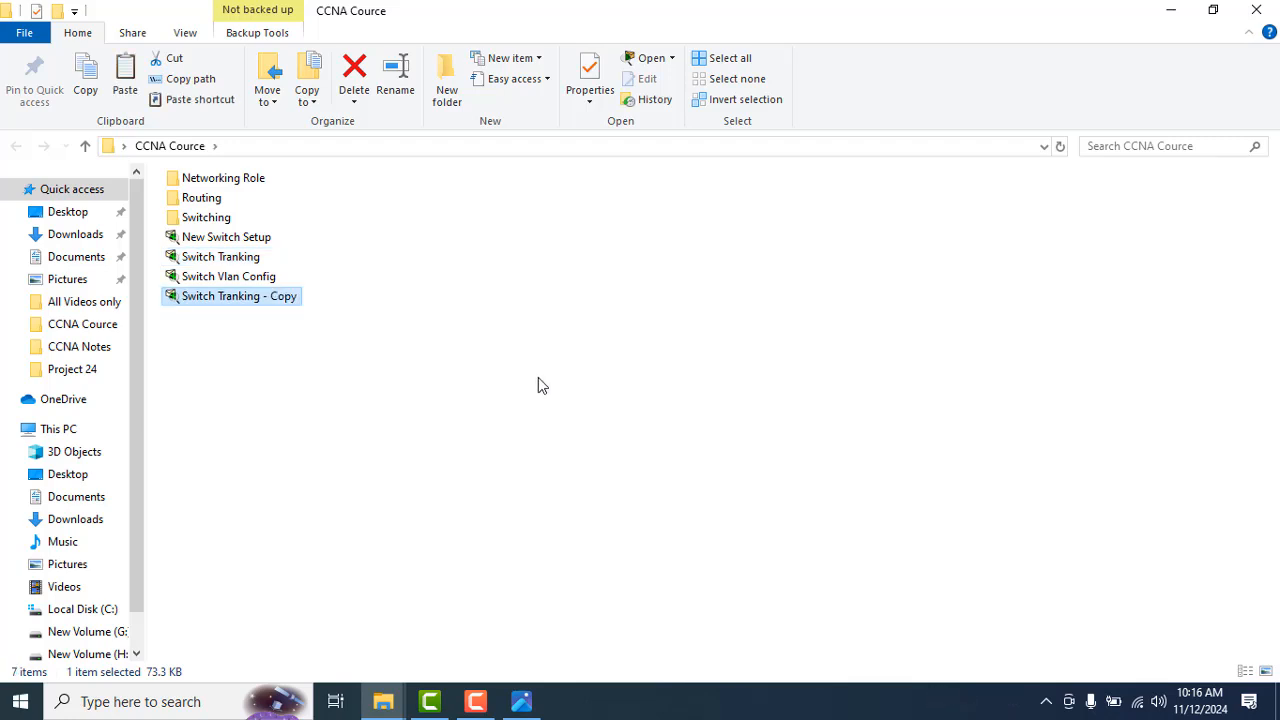
key(F2)
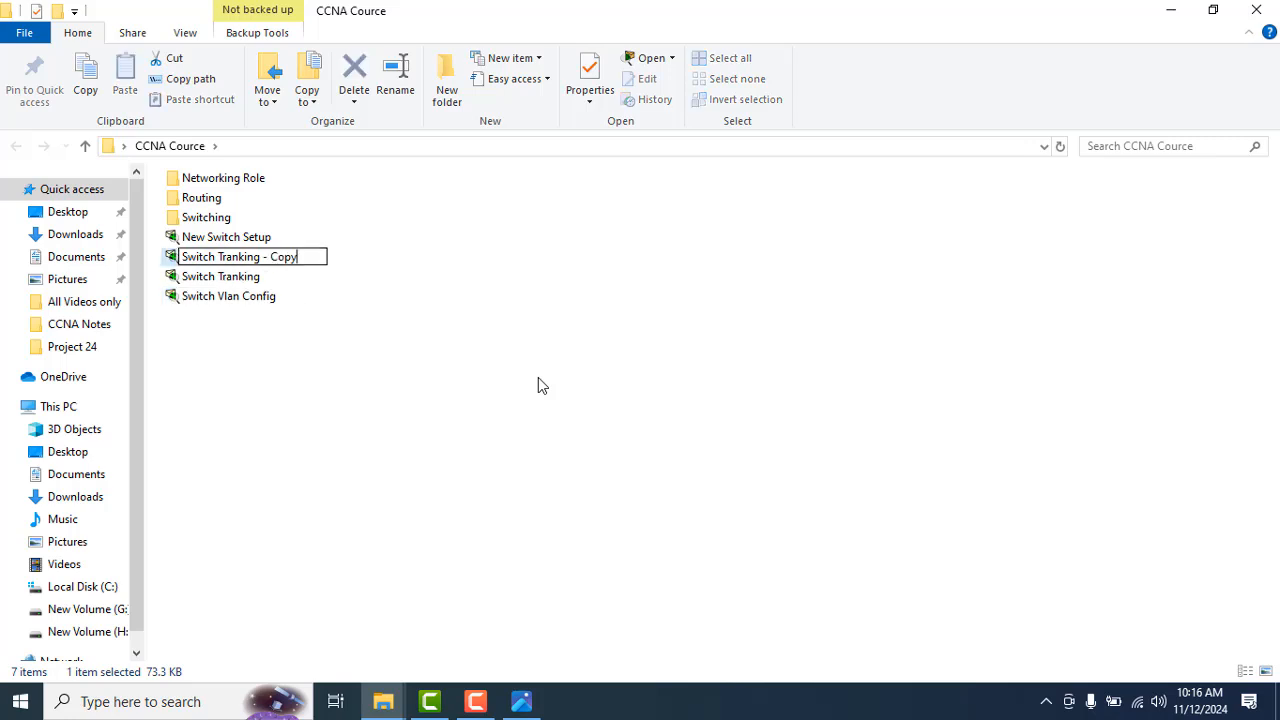
key(ctrl+shift+Left)
key(ctrl+shift+Left)
key(ctrl+shift+Left)
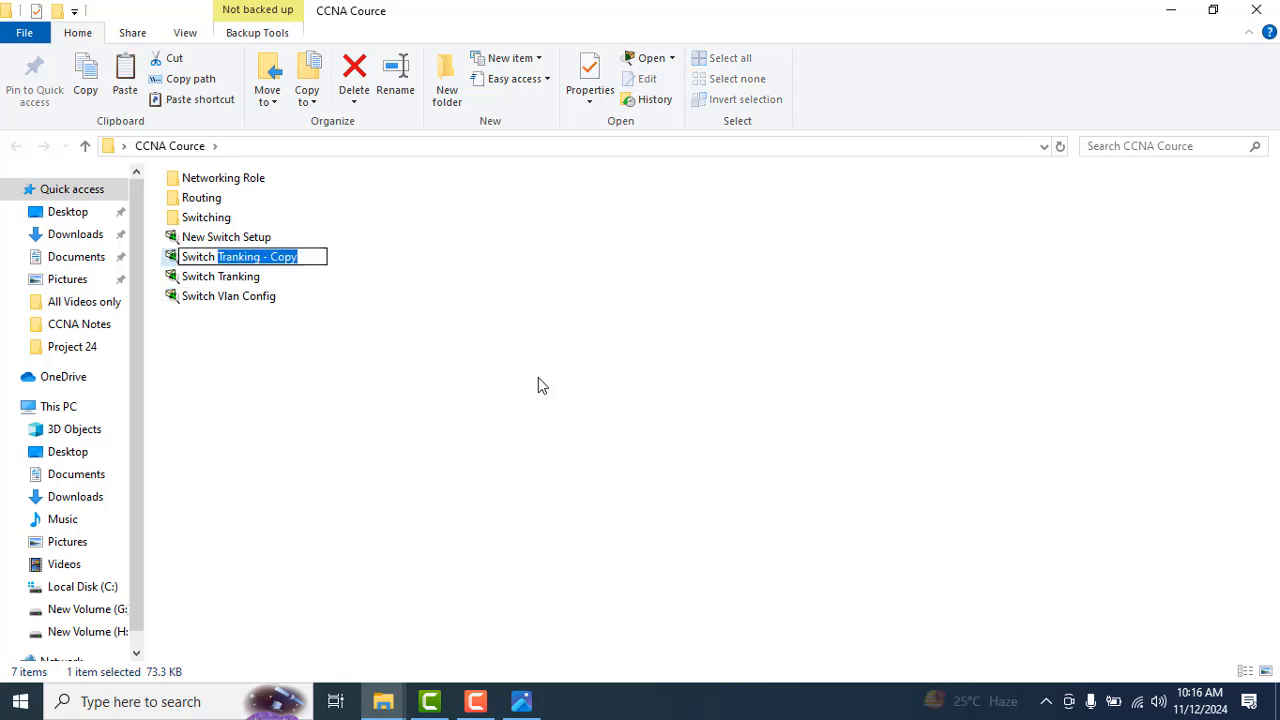
text(INte)
key(BackSpace)
key(BackSpace)
key(BackSpace)
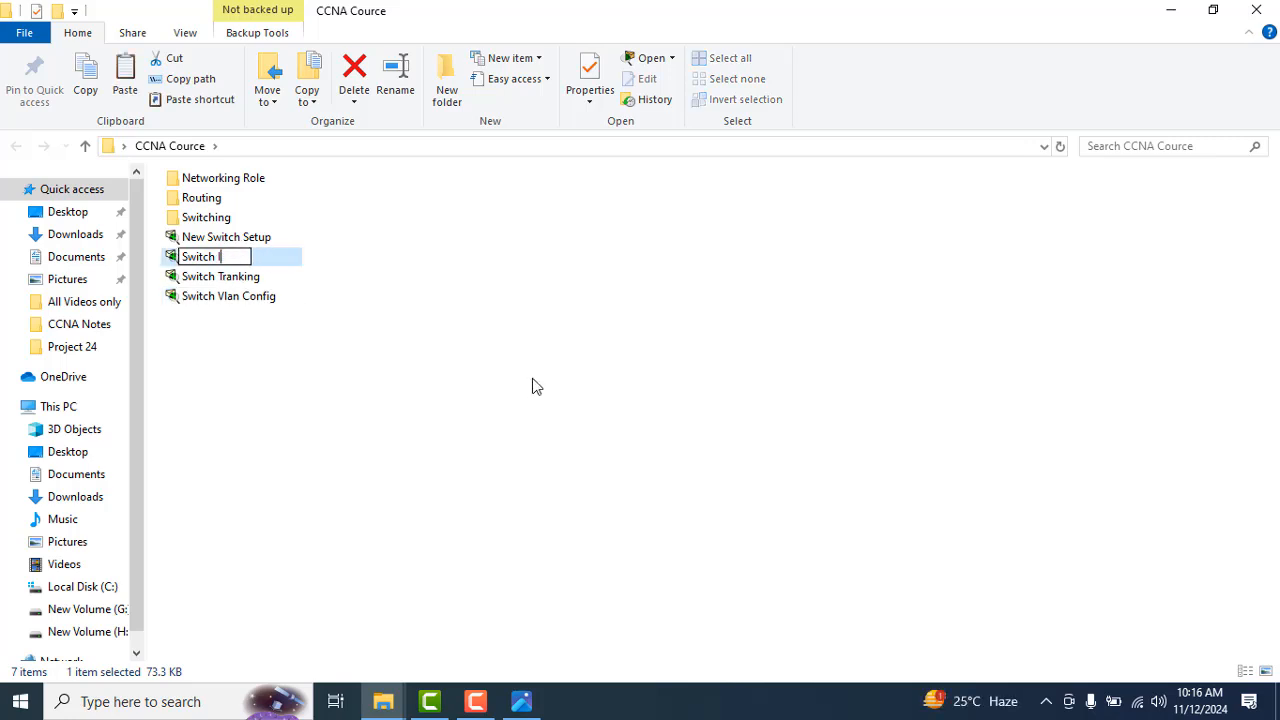
text(nter Vlan R)
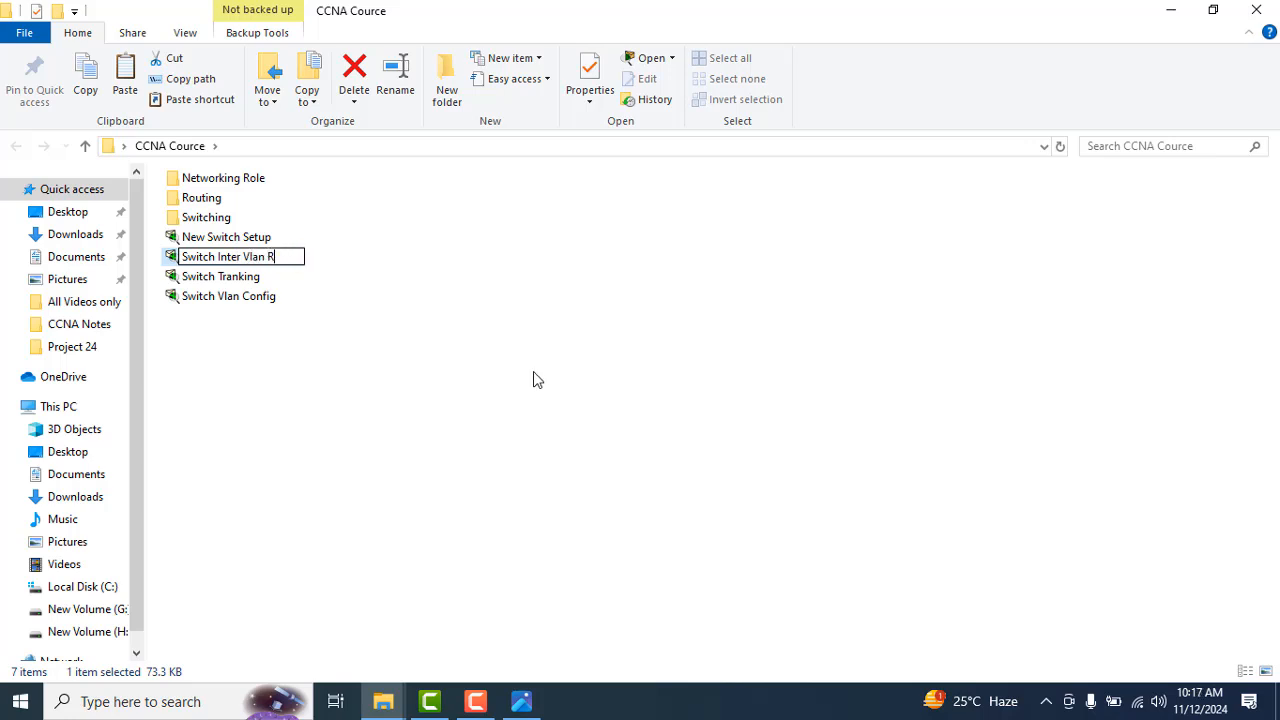
text(pouting)
key(Return)
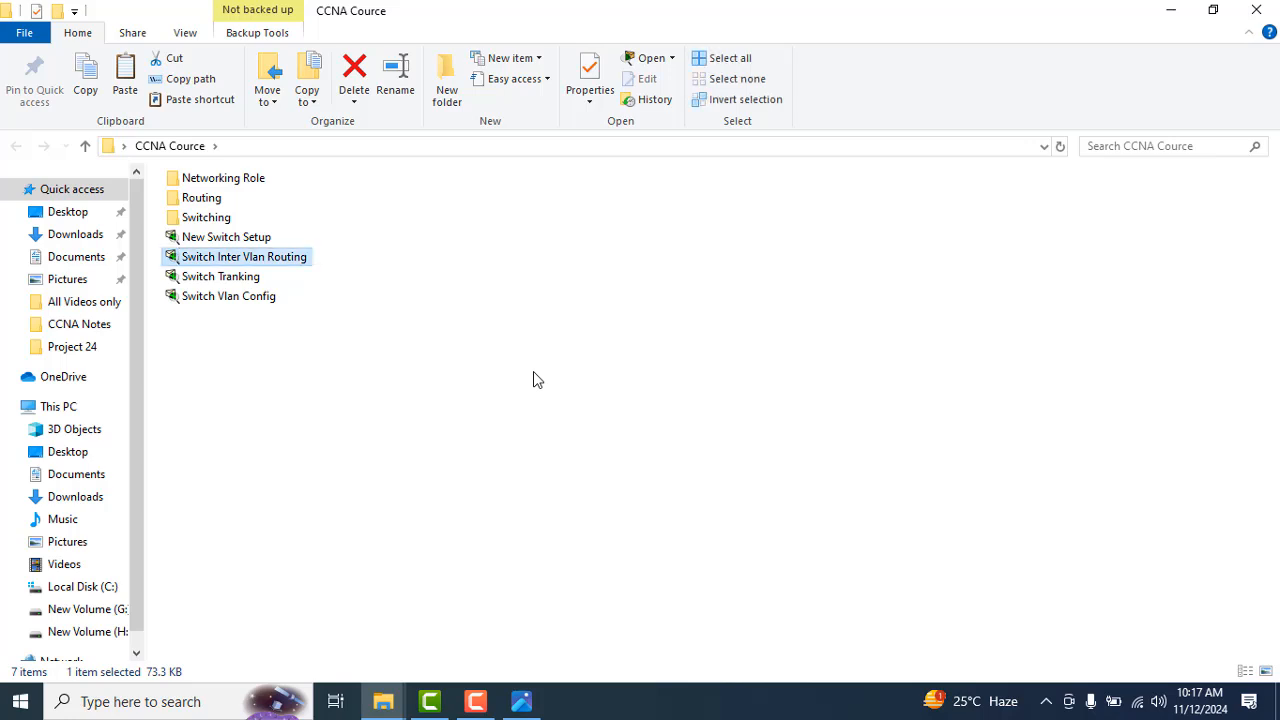
Step: Open the Switch Inter Vlan Routing file in Cisco Packet Tracer and delete the switch connected to PC0(1), PC1(1), PC4 and PC5
key(Return)
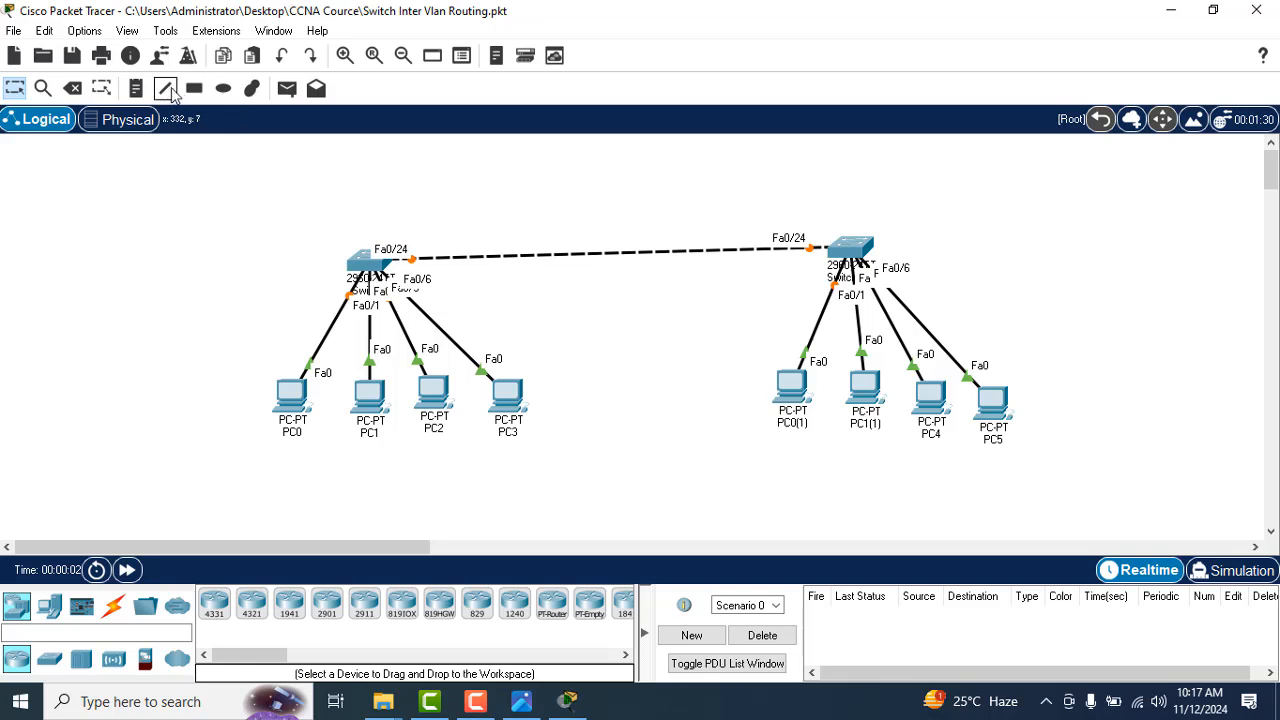
click(73, 88)
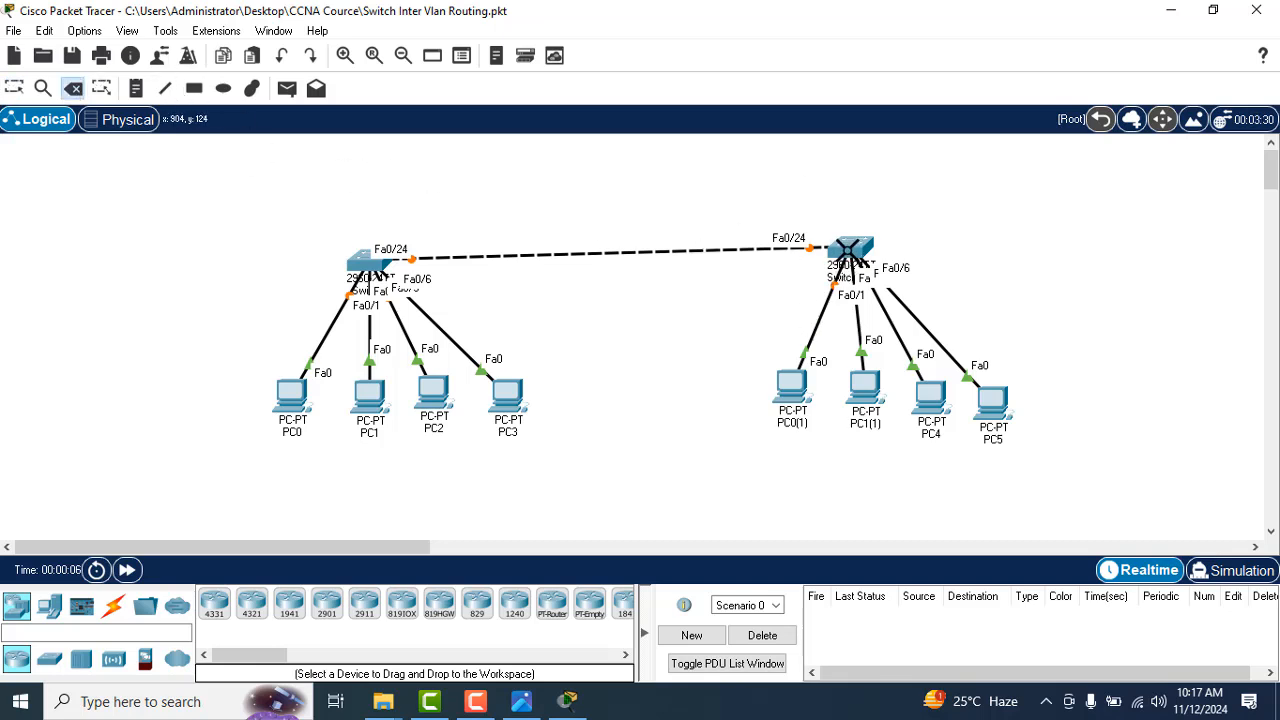
click(848, 250)
click(652, 372)
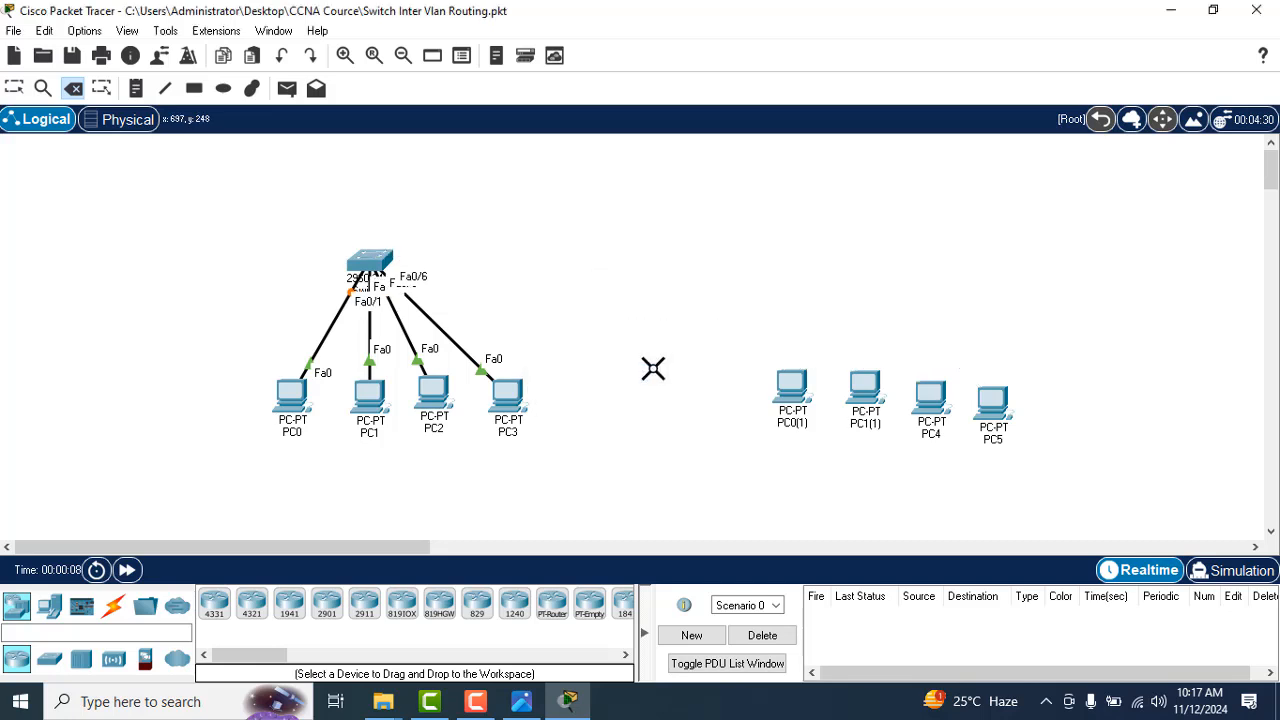
Step: Delete PC0(1), PC1(1), PC4 and PC5 from the topology
click(790, 382)
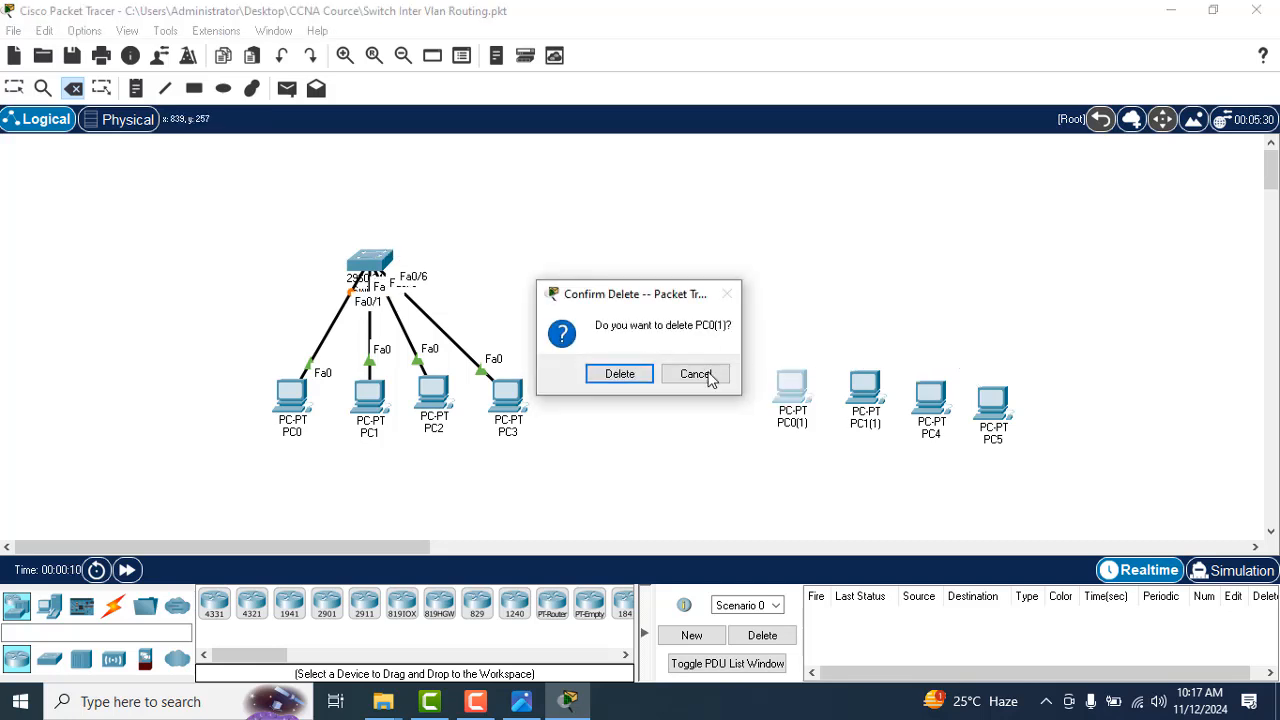
click(620, 374)
click(862, 384)
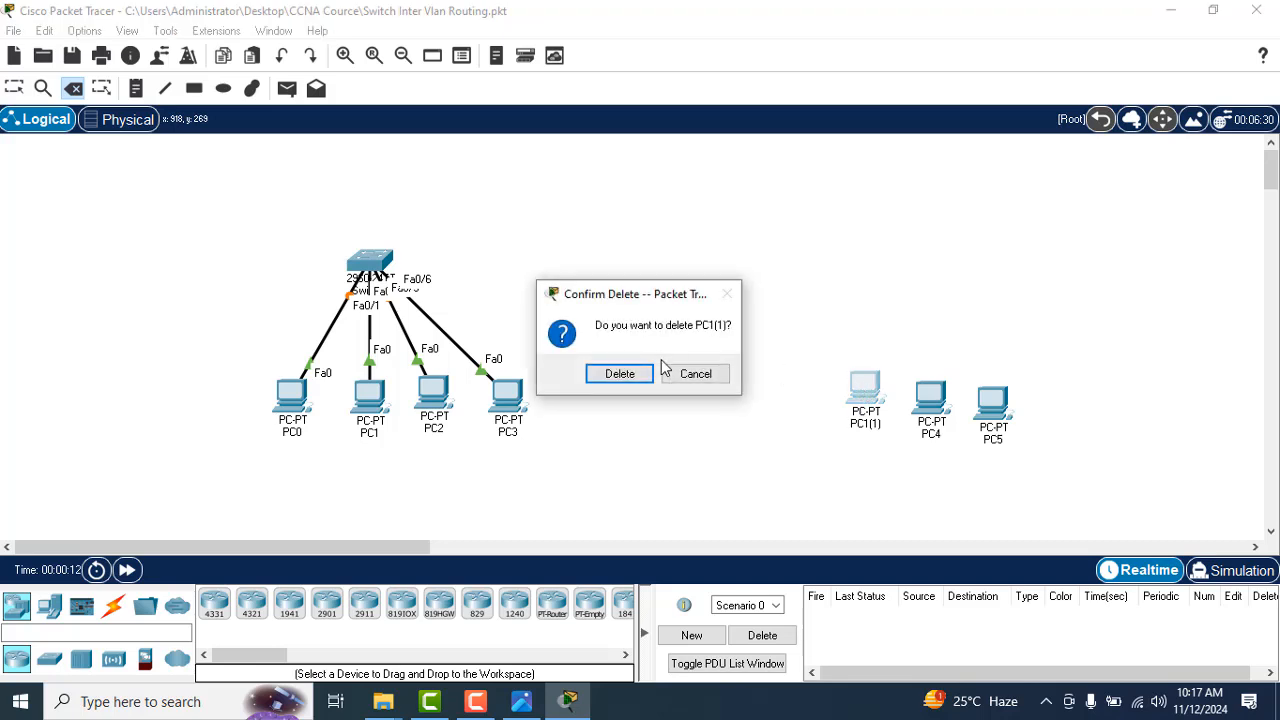
click(620, 374)
click(929, 396)
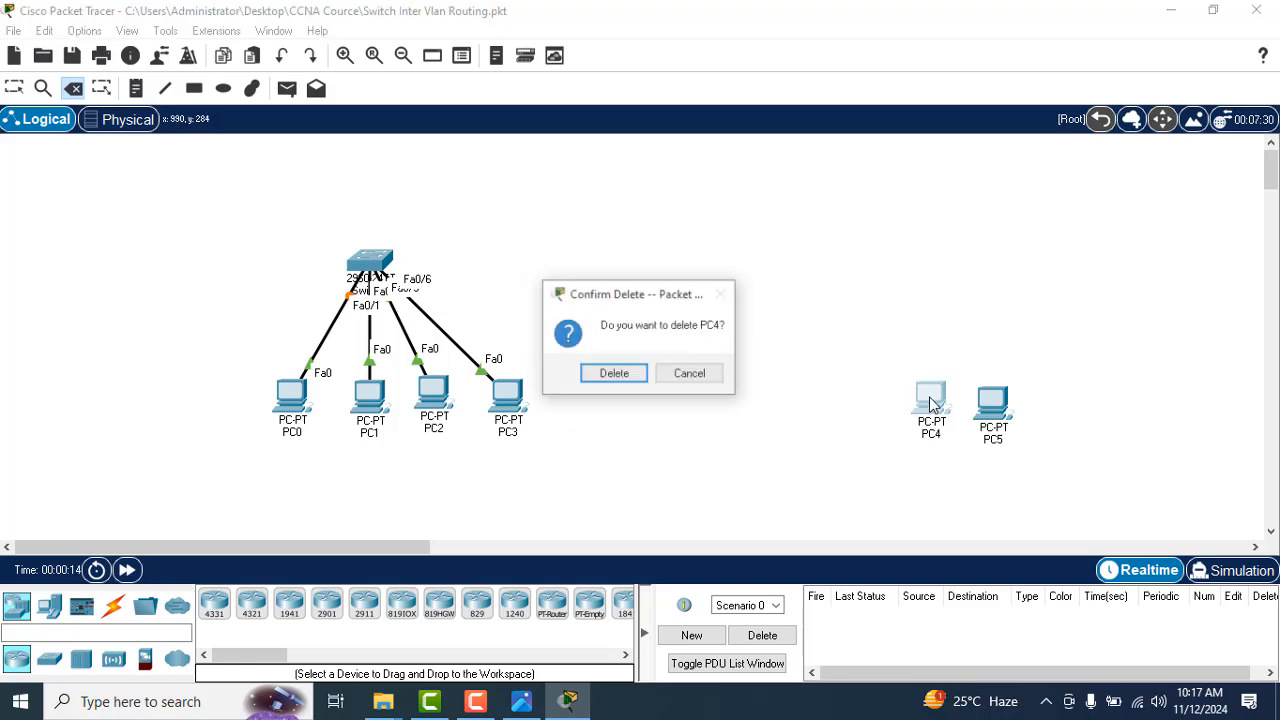
click(612, 375)
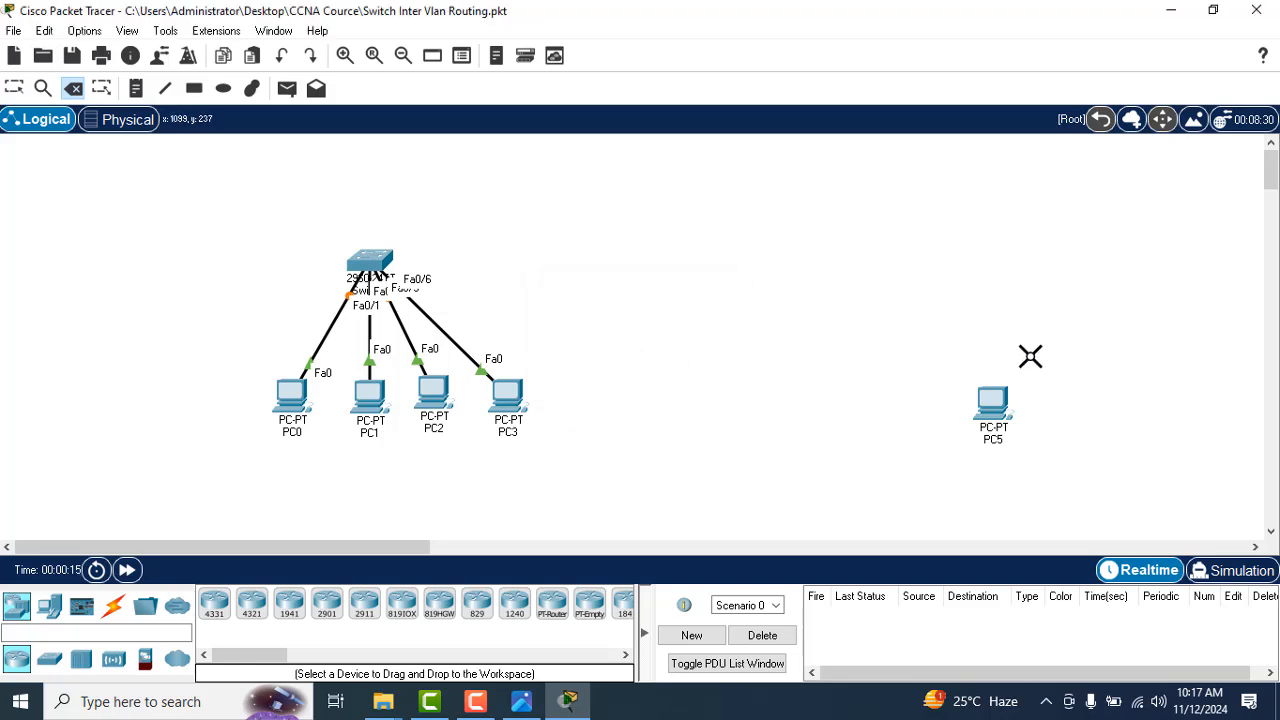
click(1004, 399)
click(632, 373)
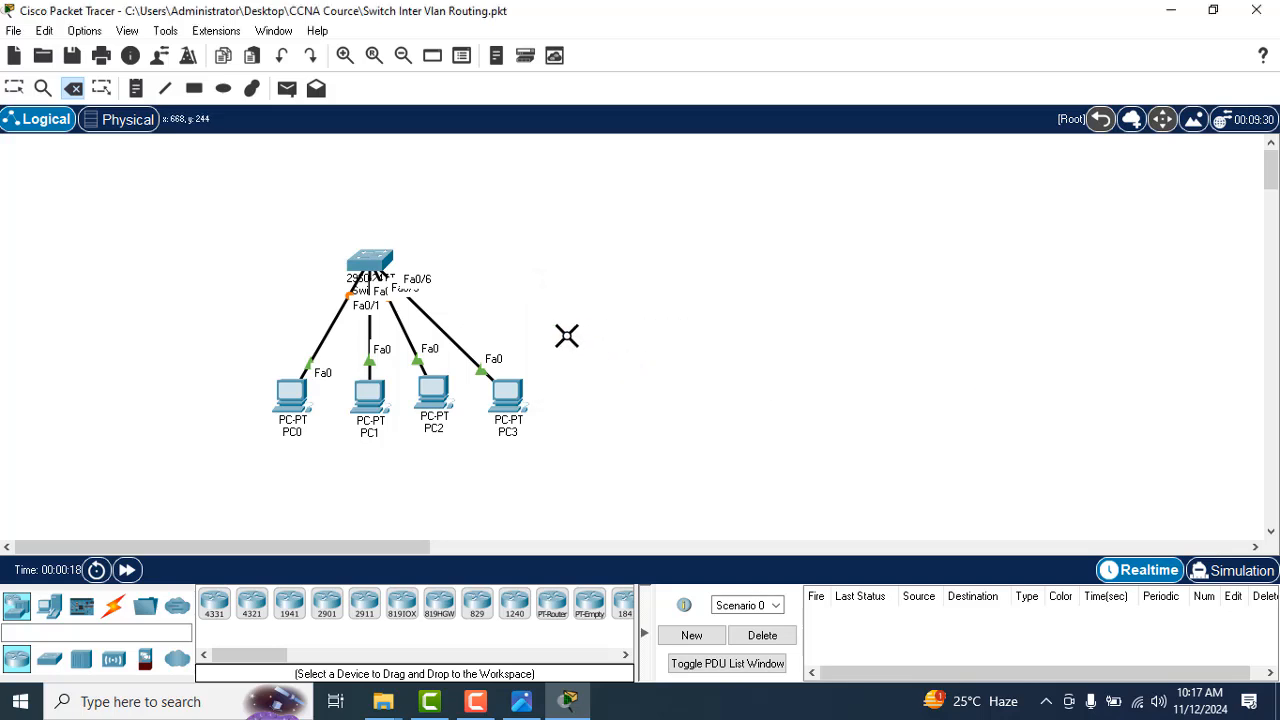
Step: Delete PC3 and PC2 from the remaining switch's group of computers
click(510, 388)
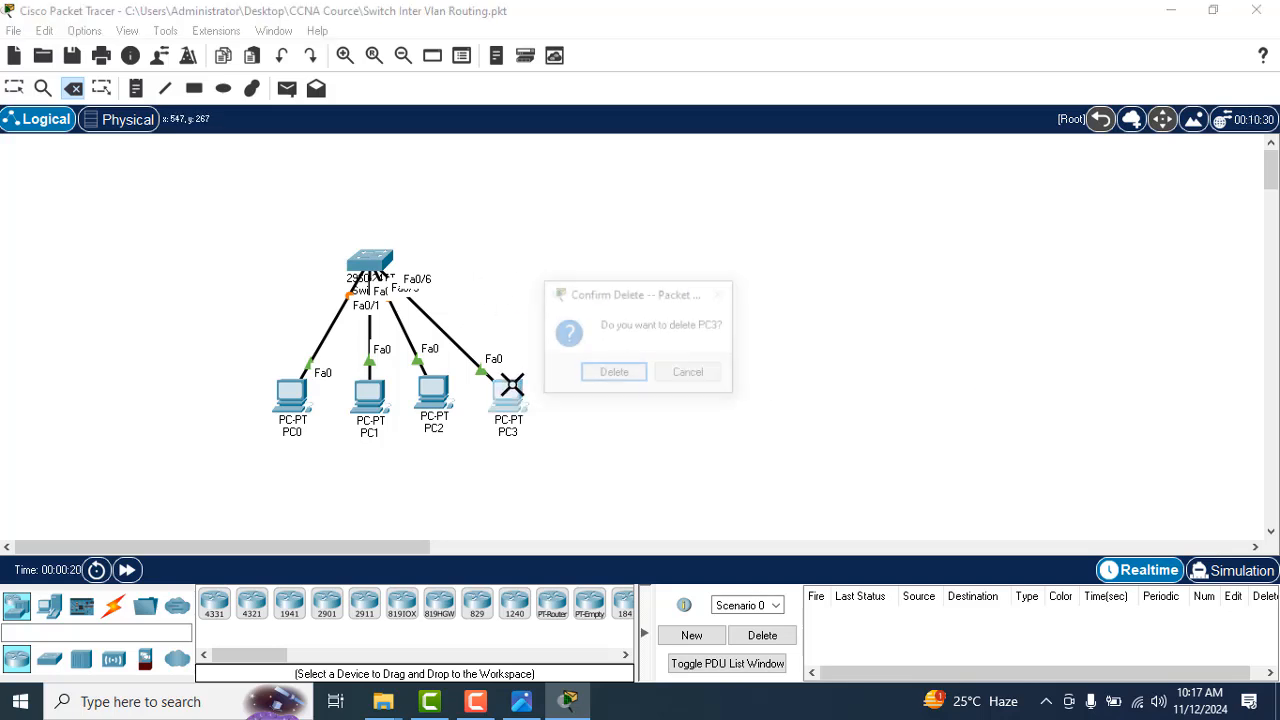
click(612, 373)
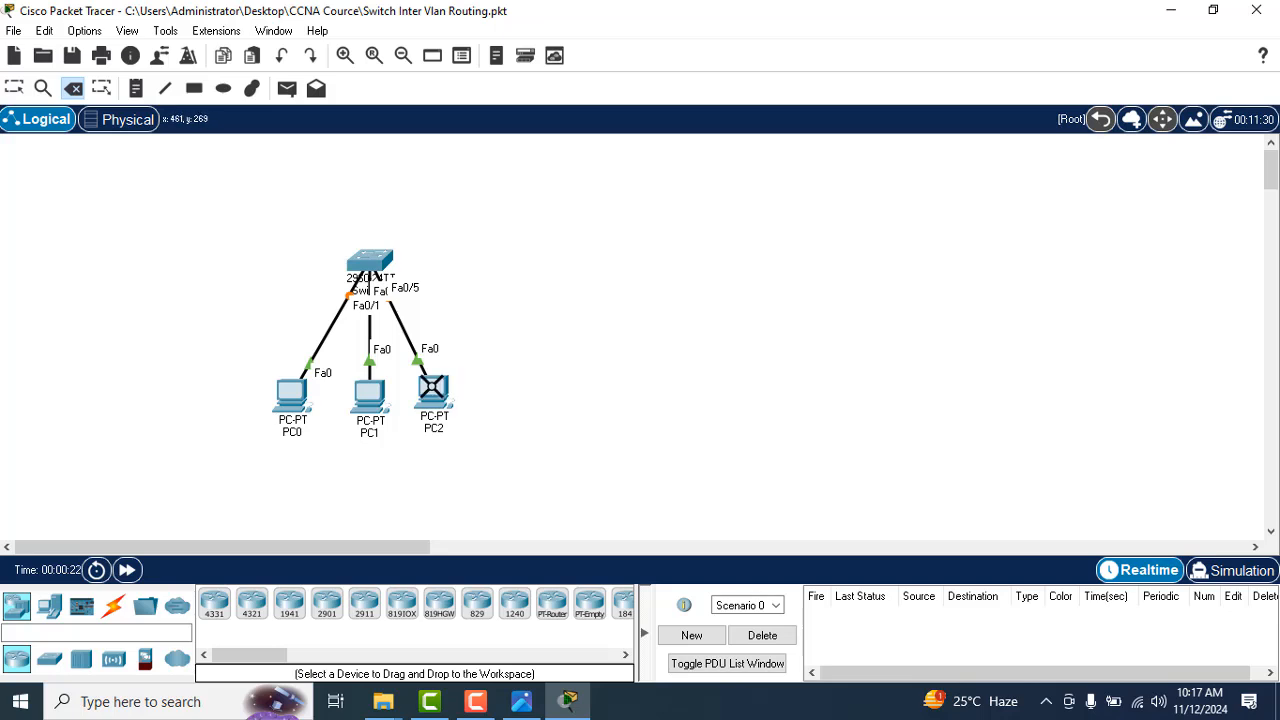
click(436, 390)
click(620, 373)
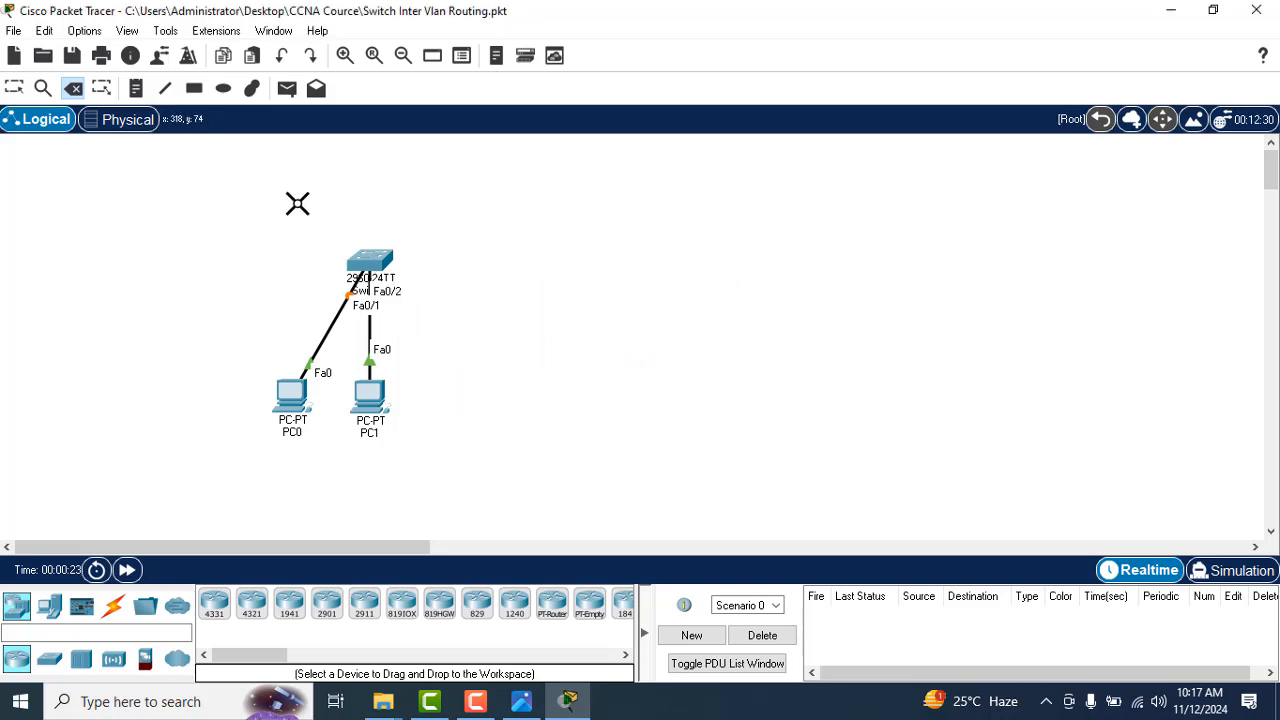
Step: Spread PC0 and PC1 apart beneath the switch and move the whole group to the lower middle of the workspace
click(43, 88)
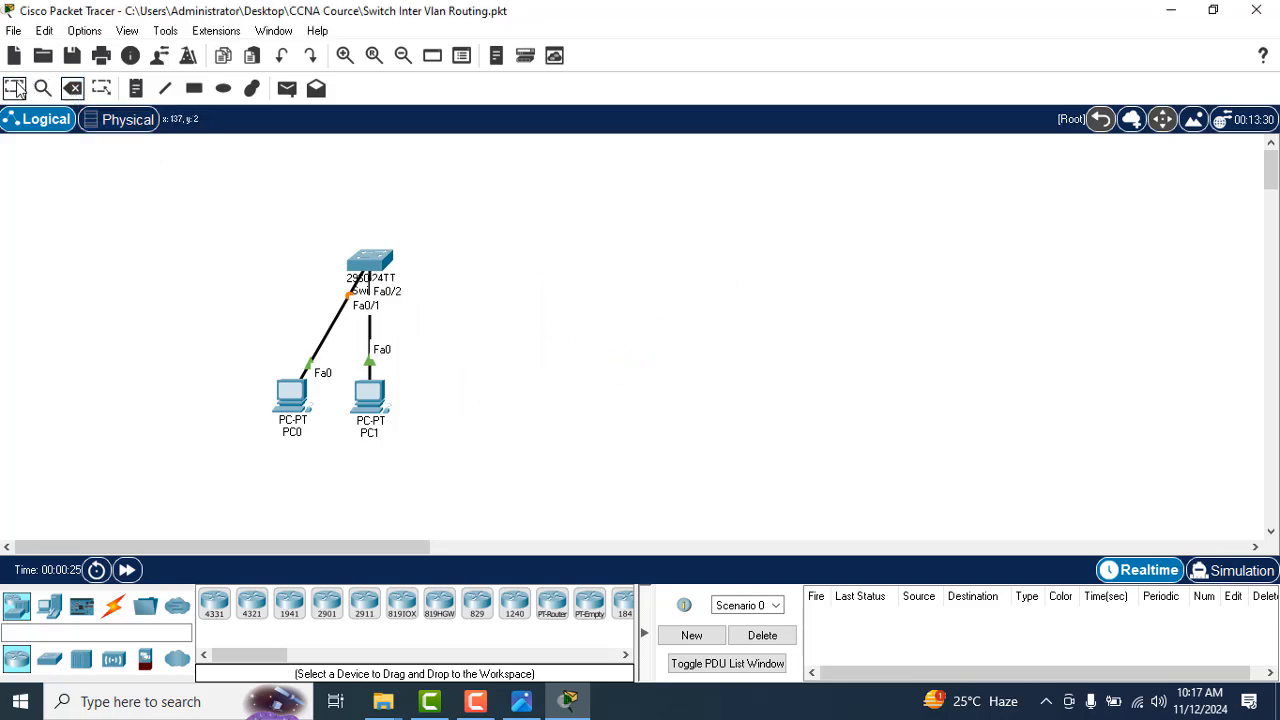
drag(372, 396, 453, 388)
drag(238, 222, 514, 503)
drag(378, 265, 584, 332)
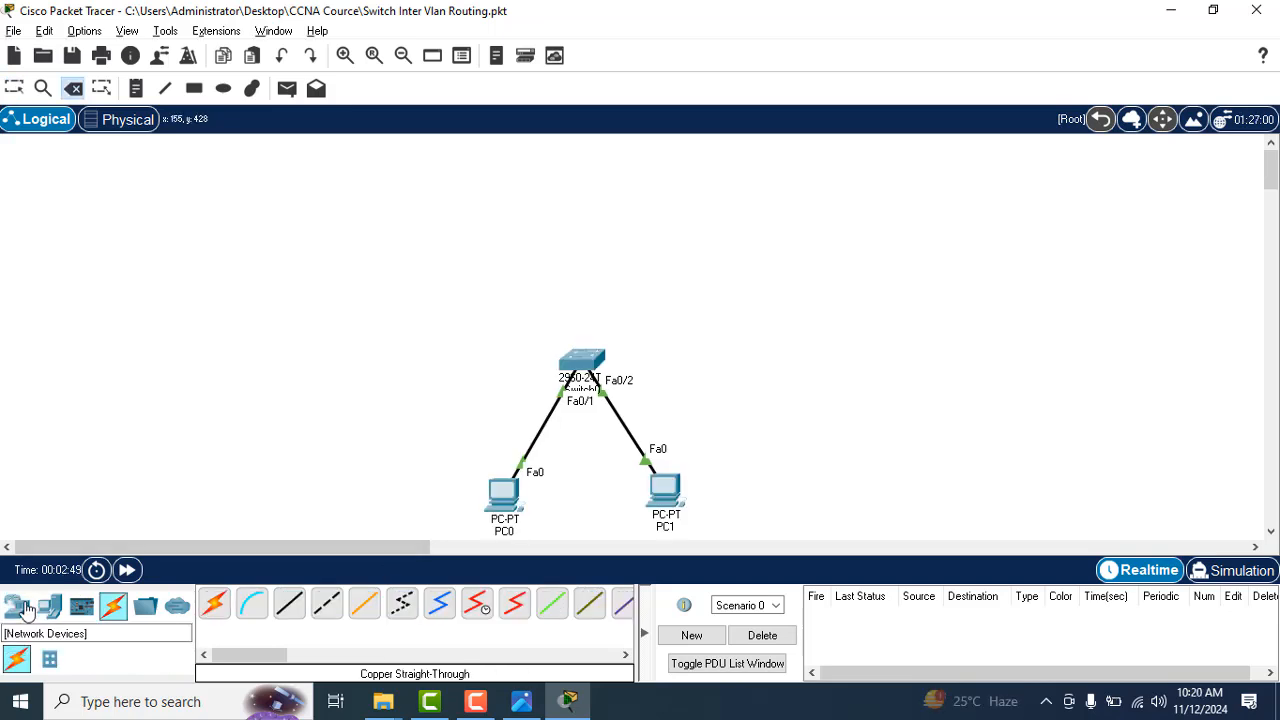
Step: Place an 1841 router in the workspace directly above the switch
click(22, 612)
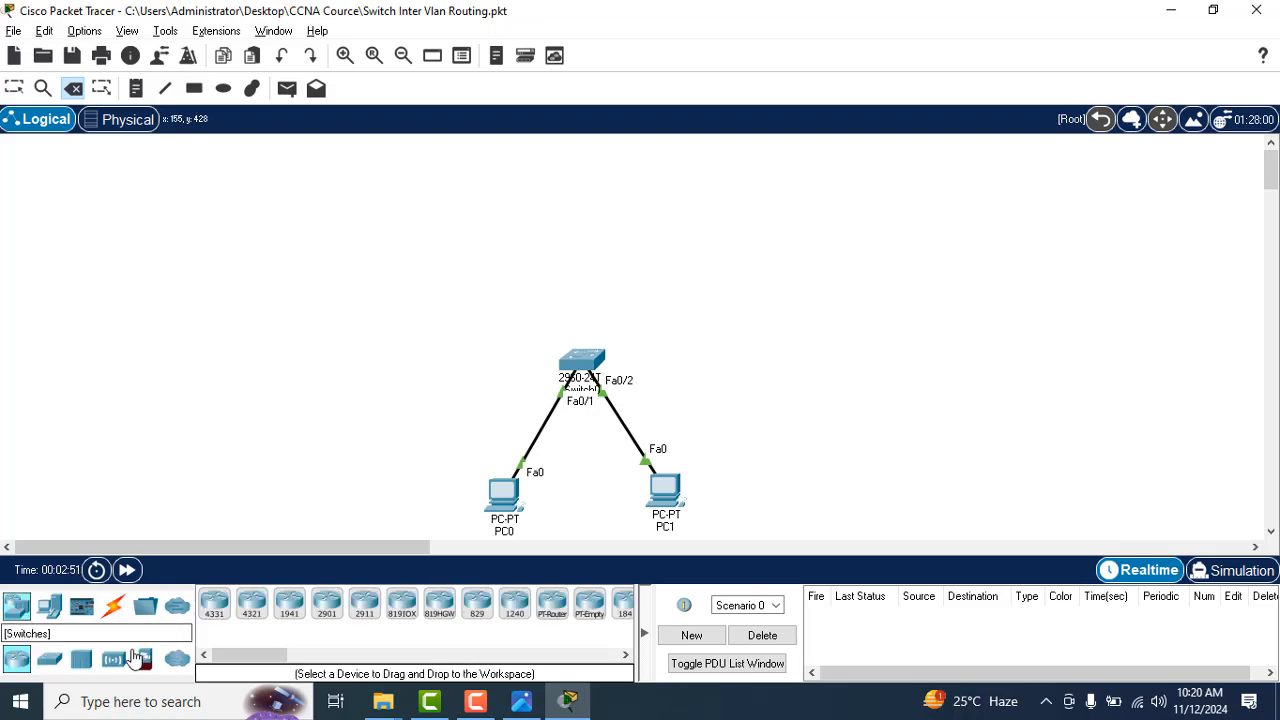
drag(265, 657, 305, 659)
drag(415, 603, 578, 220)
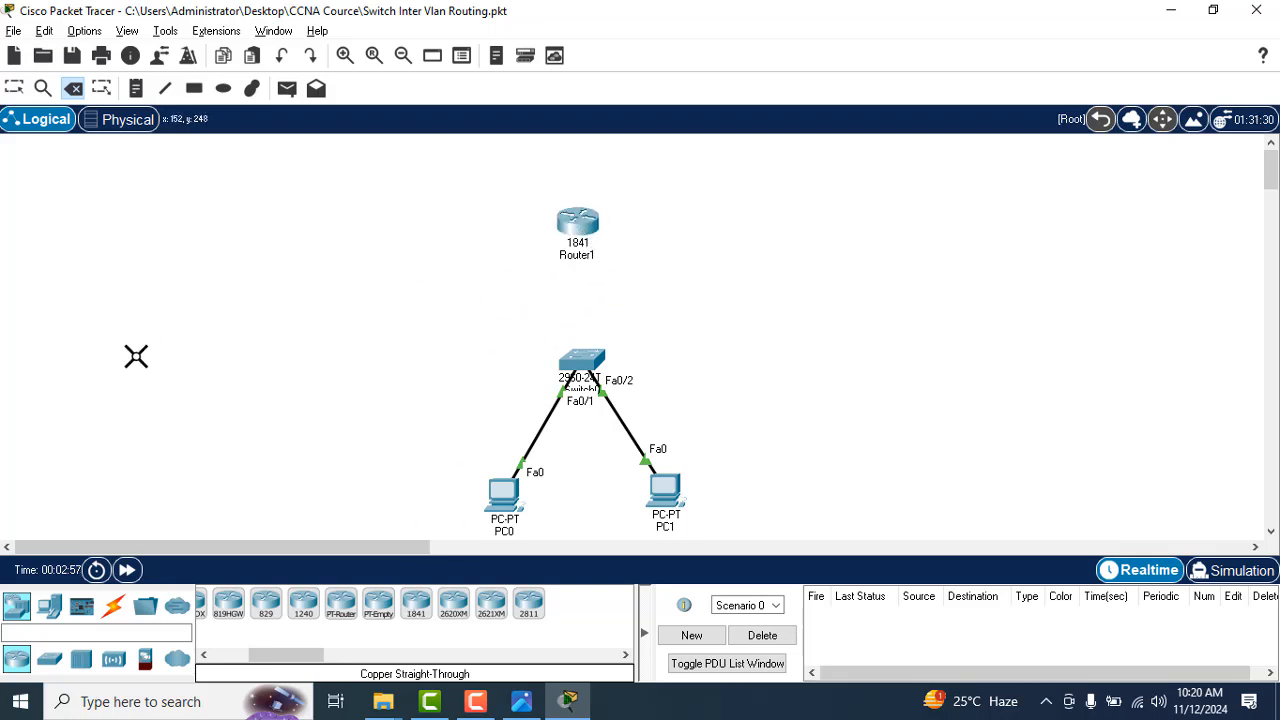
Step: Connect the router's FastEthernet0/0 to the switch's FastEthernet0/3 with a copper straight-through cable and align the router above the switch
click(113, 606)
click(291, 607)
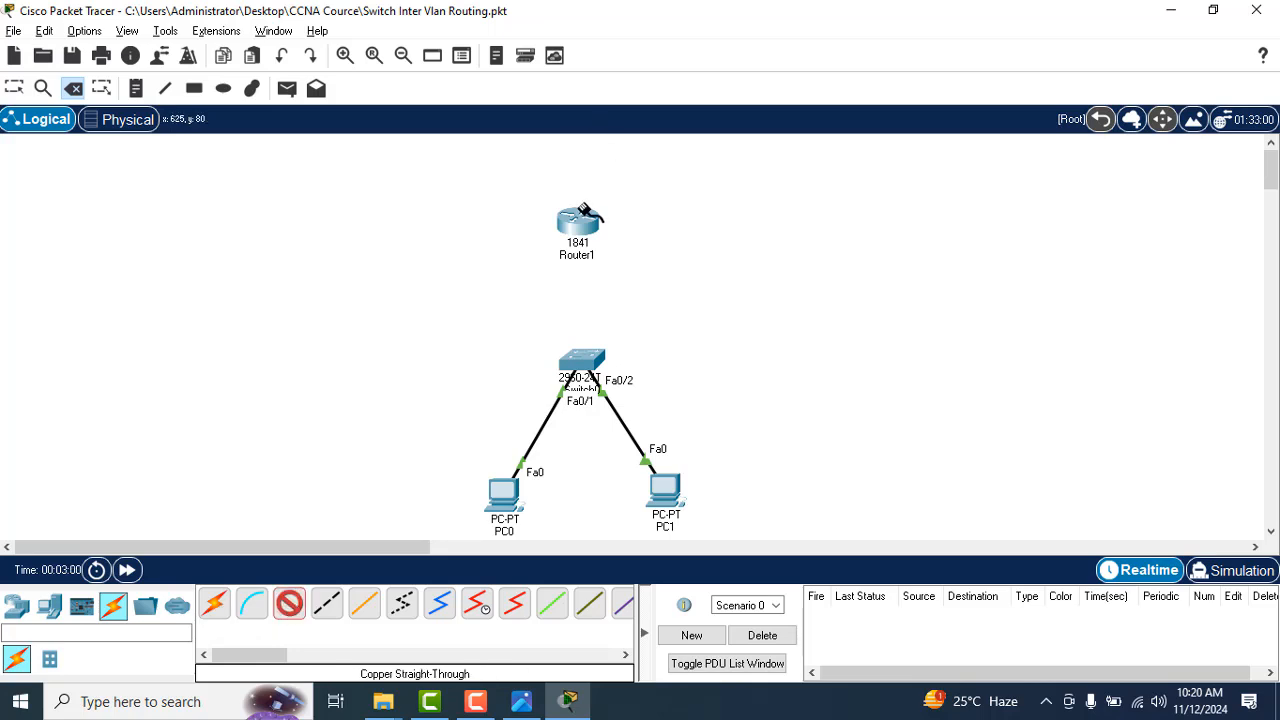
click(577, 224)
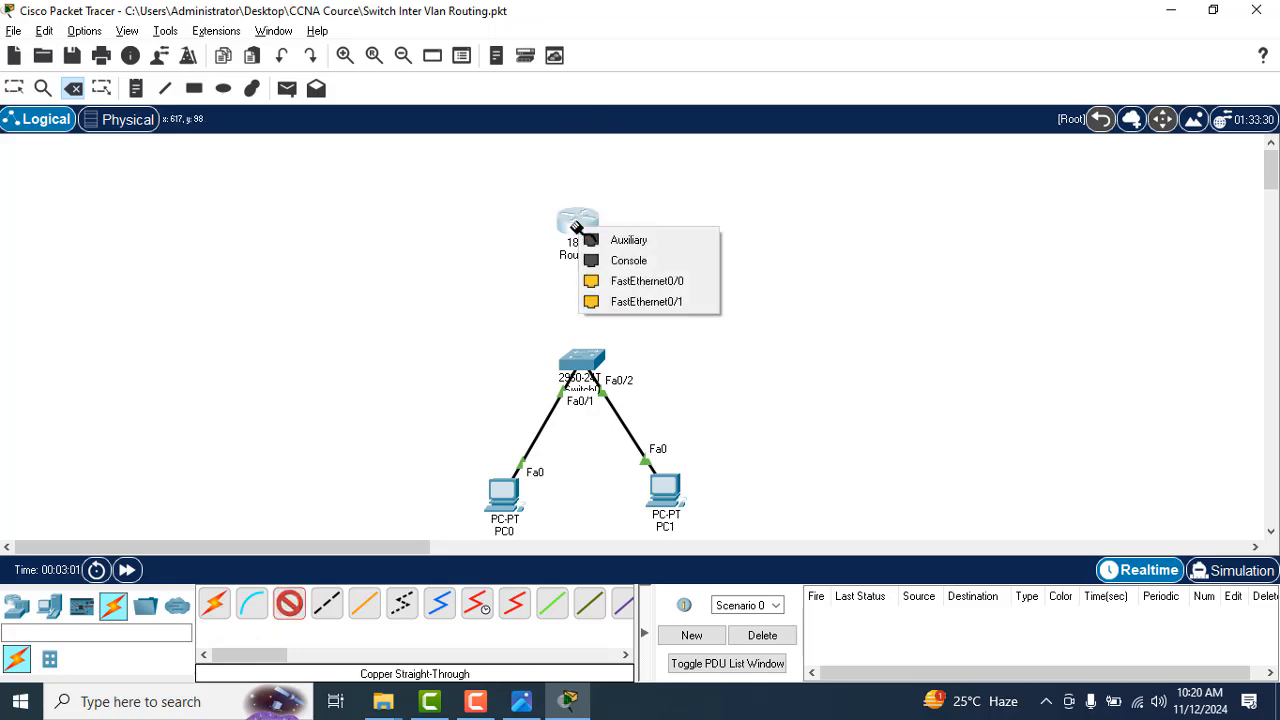
click(605, 281)
click(583, 362)
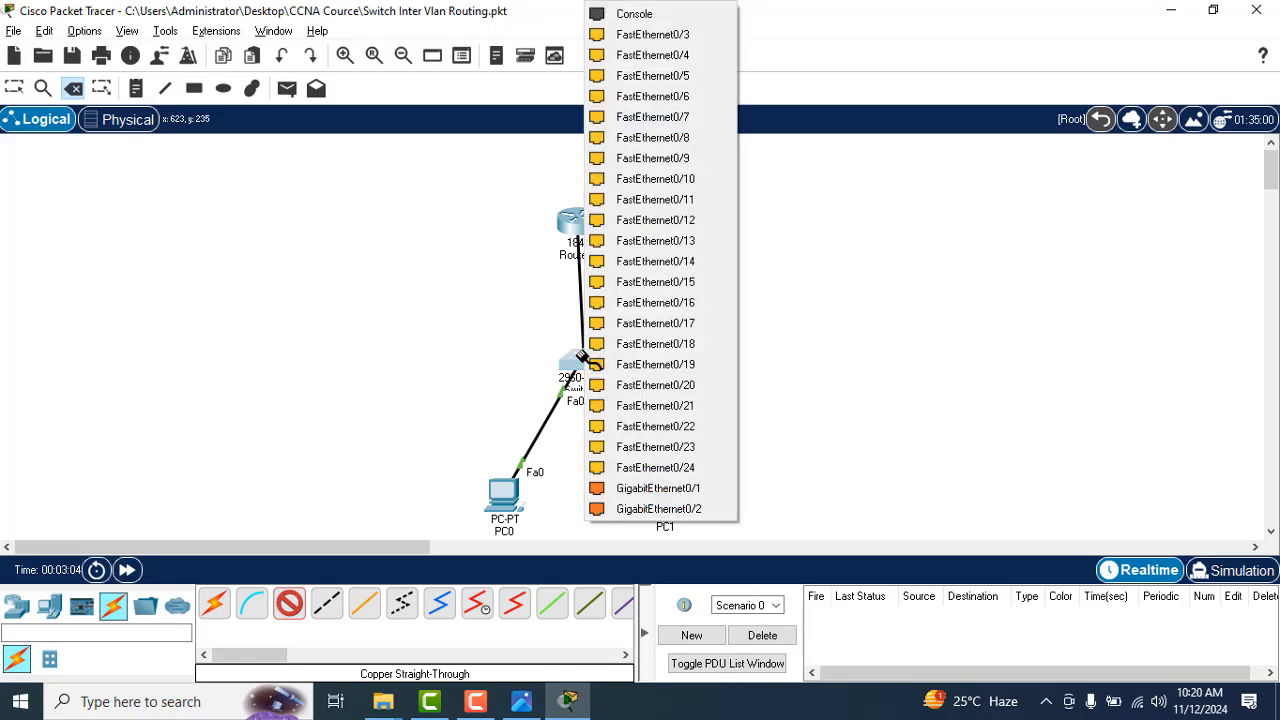
click(646, 36)
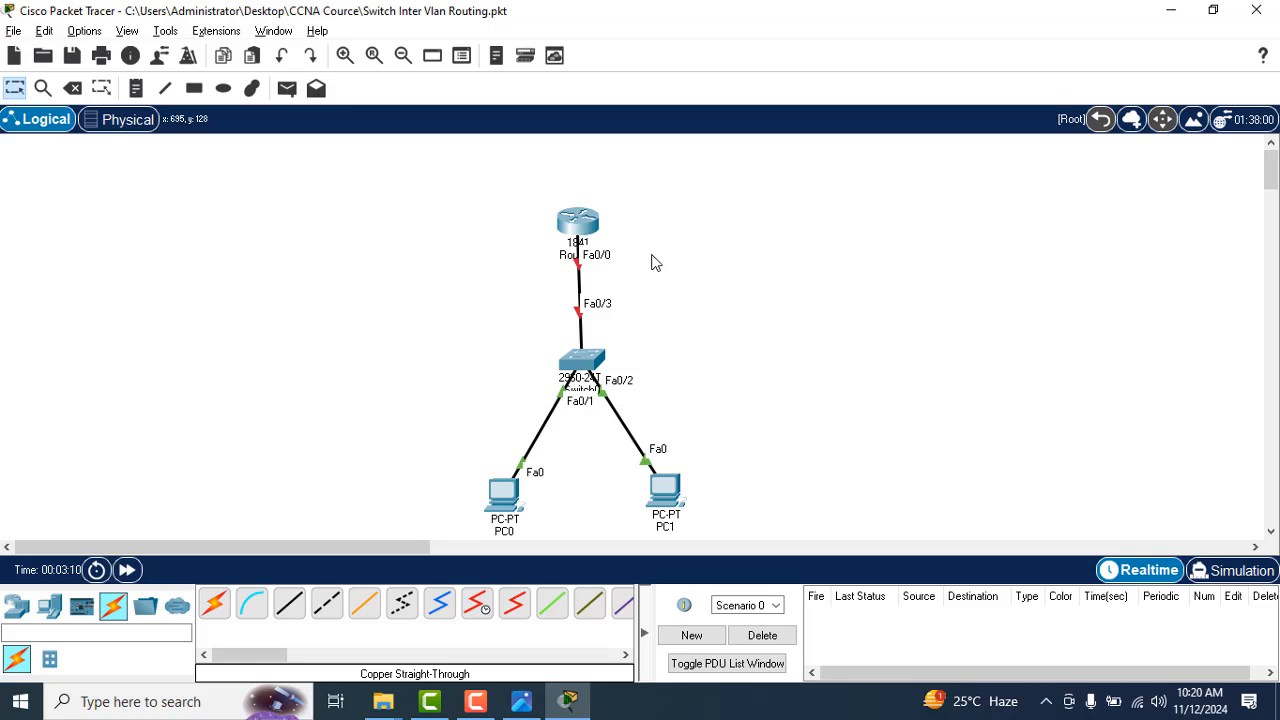
drag(587, 226, 592, 222)
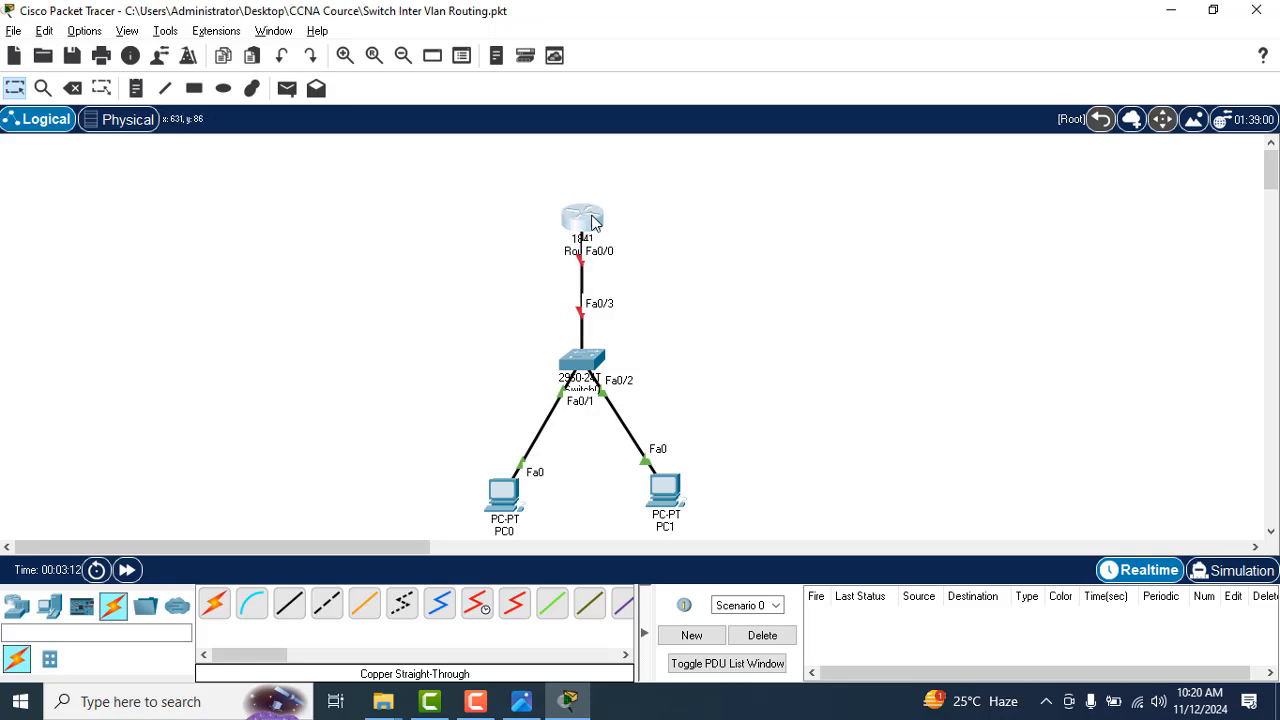
Step: Switch to the Inter Vlan Routing notes photo CCNA (200-120)_52.jpg and enlarge it to 30% to read the listed rules
key(alt+Tab)
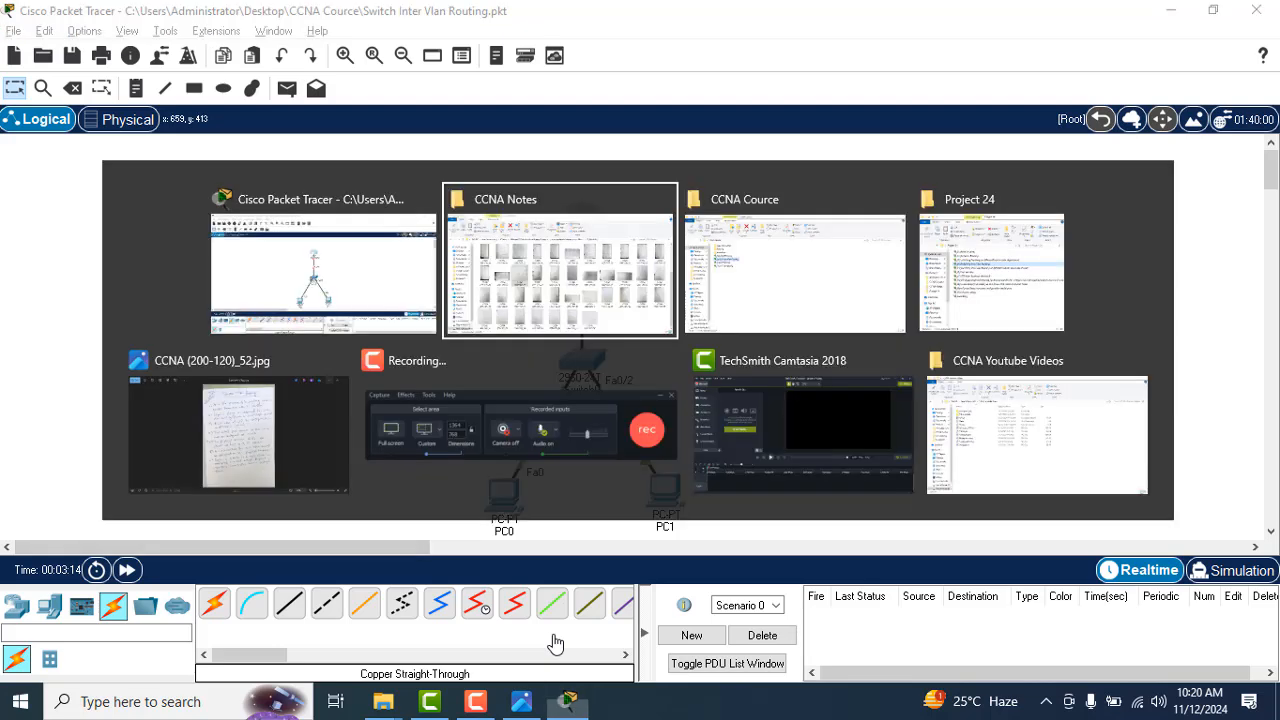
key(alt+Tab)
key(alt+Tab)
key(alt+Tab)
key(alt+Tab)
key(alt+Tab)
key(alt+Tab)
key(alt+Tab)
key(alt+Tab)
key(alt+Tab)
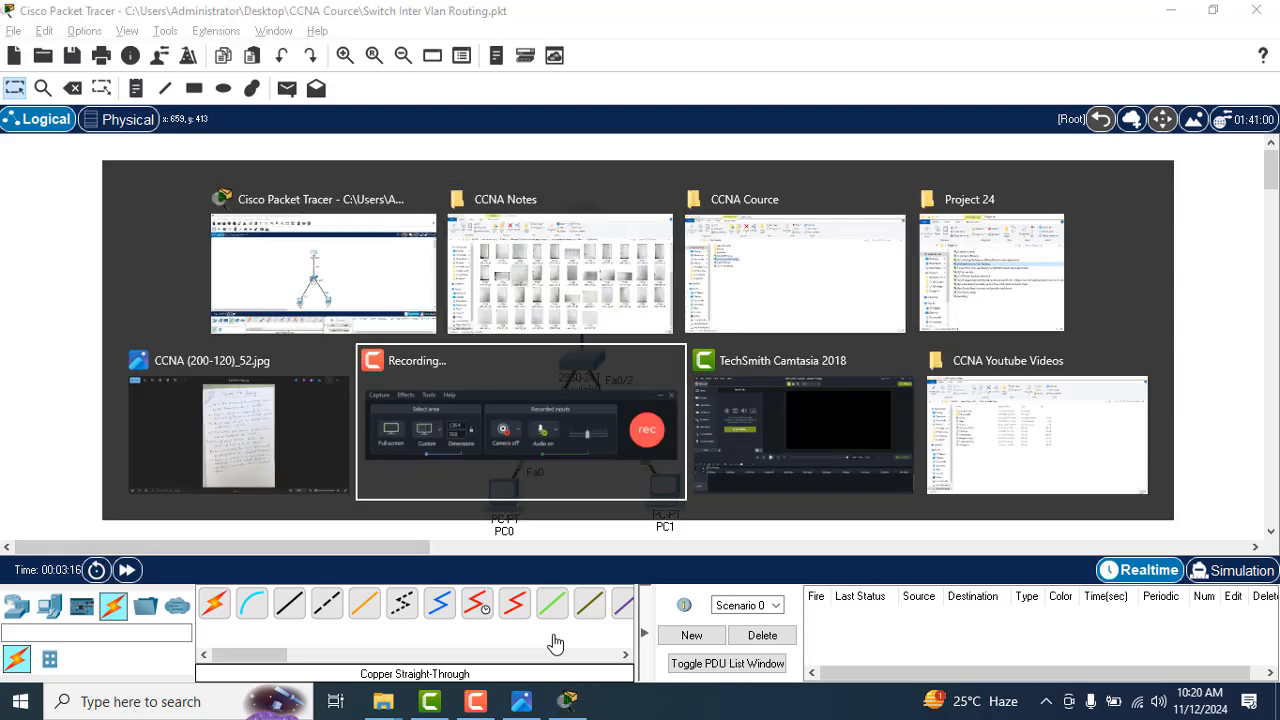
key(alt+Tab)
key(alt+Tab)
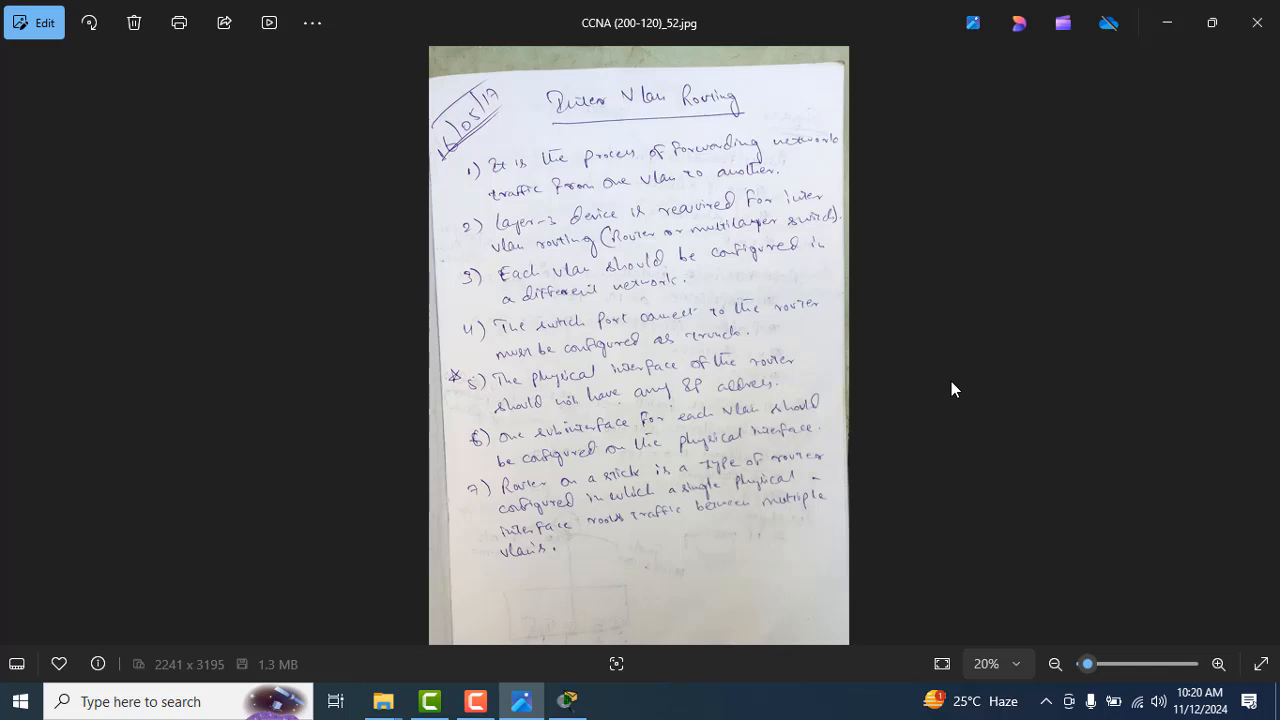
click(1217, 663)
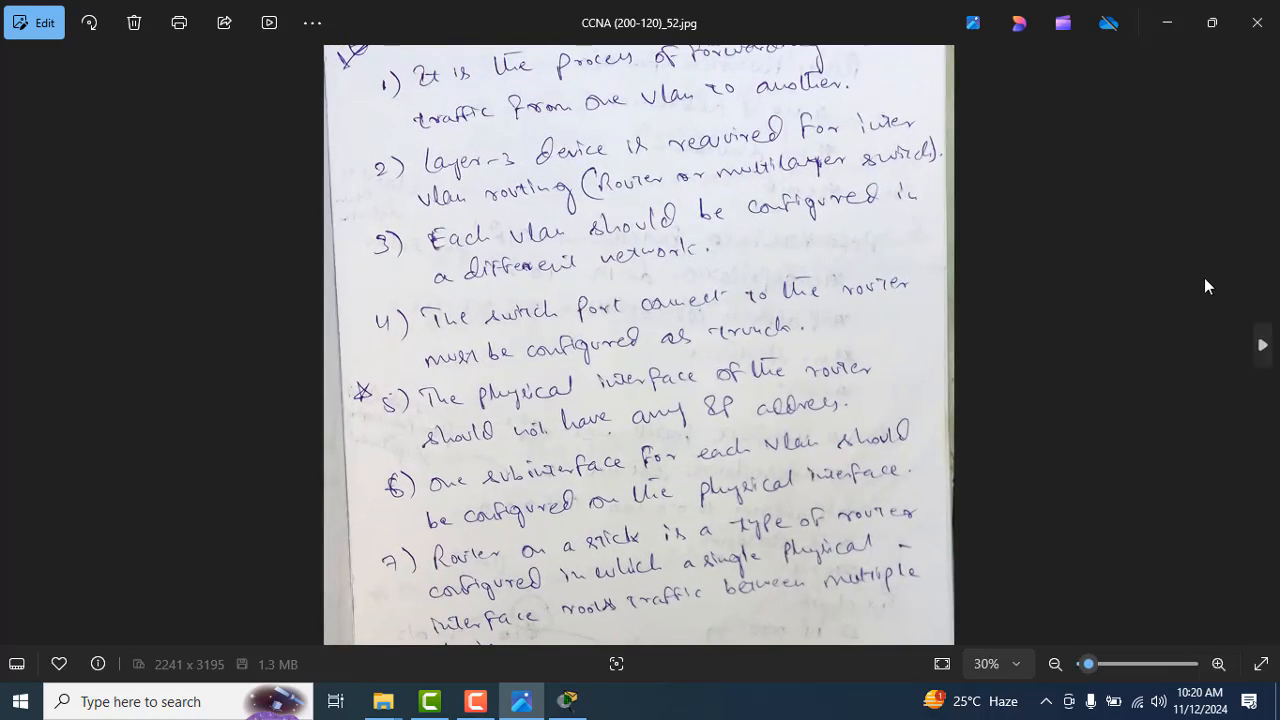
drag(1186, 263, 1192, 392)
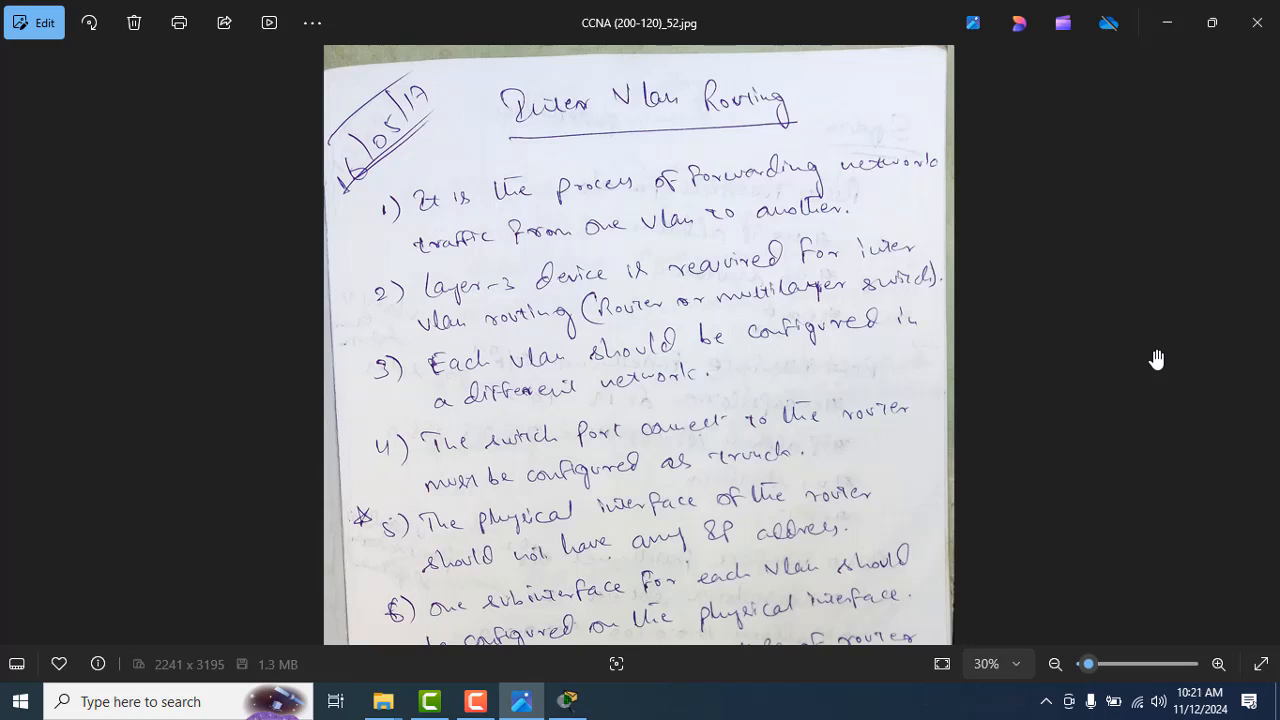
Step: Browse back through the earlier notes photos to CCNA (200-120)_41.jpg and examine its trunking port diagram
click(14, 348)
click(14, 348)
click(14, 348)
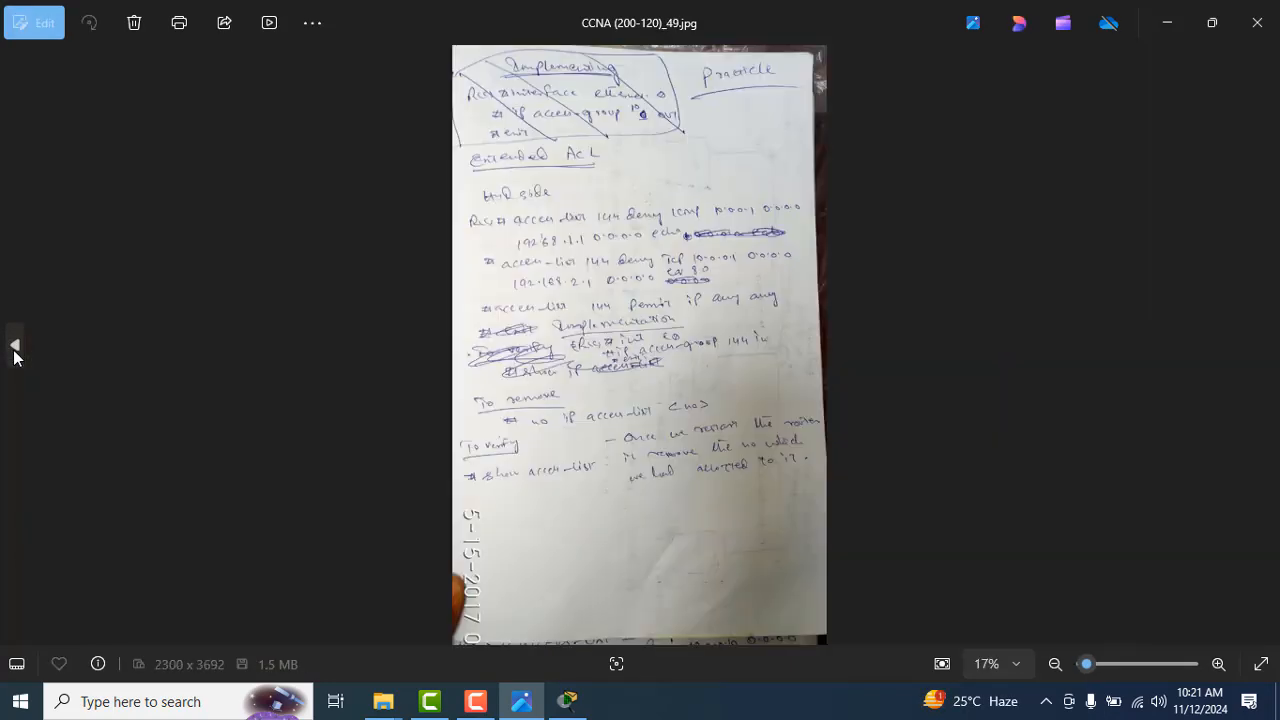
click(14, 348)
click(14, 348)
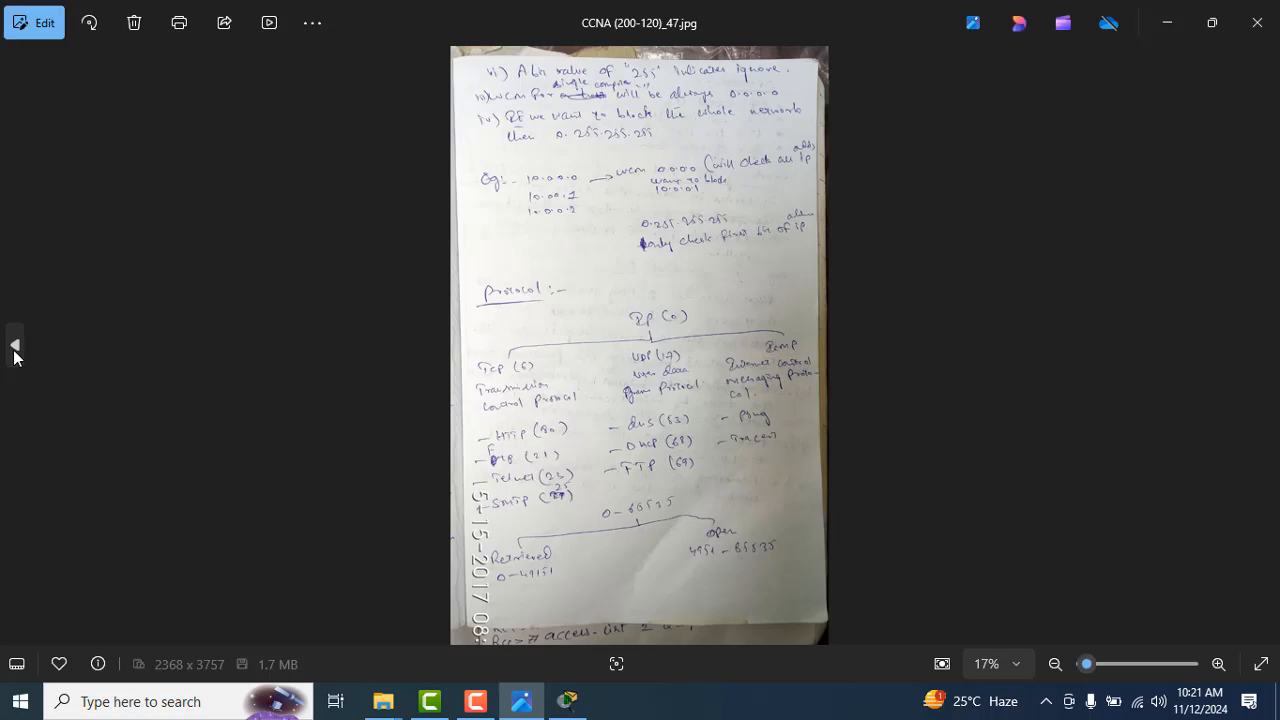
click(14, 348)
click(14, 348)
click(14, 348)
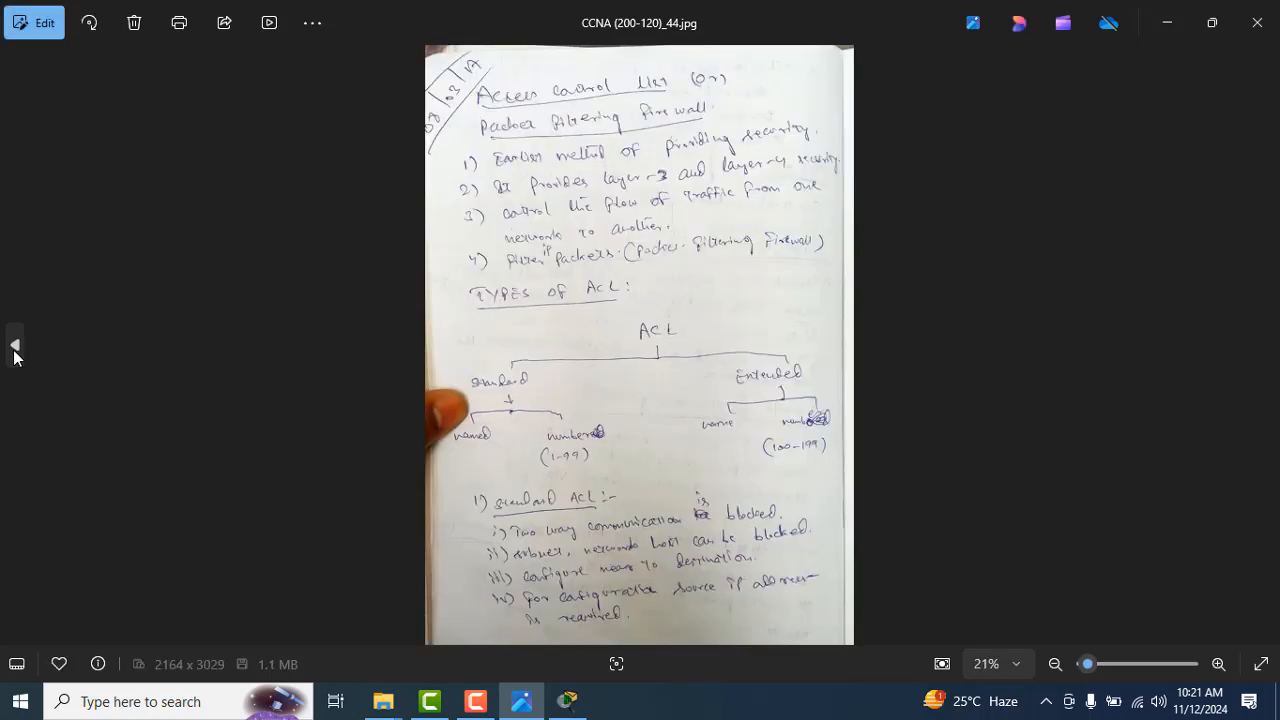
click(14, 348)
click(14, 348)
click(14, 348)
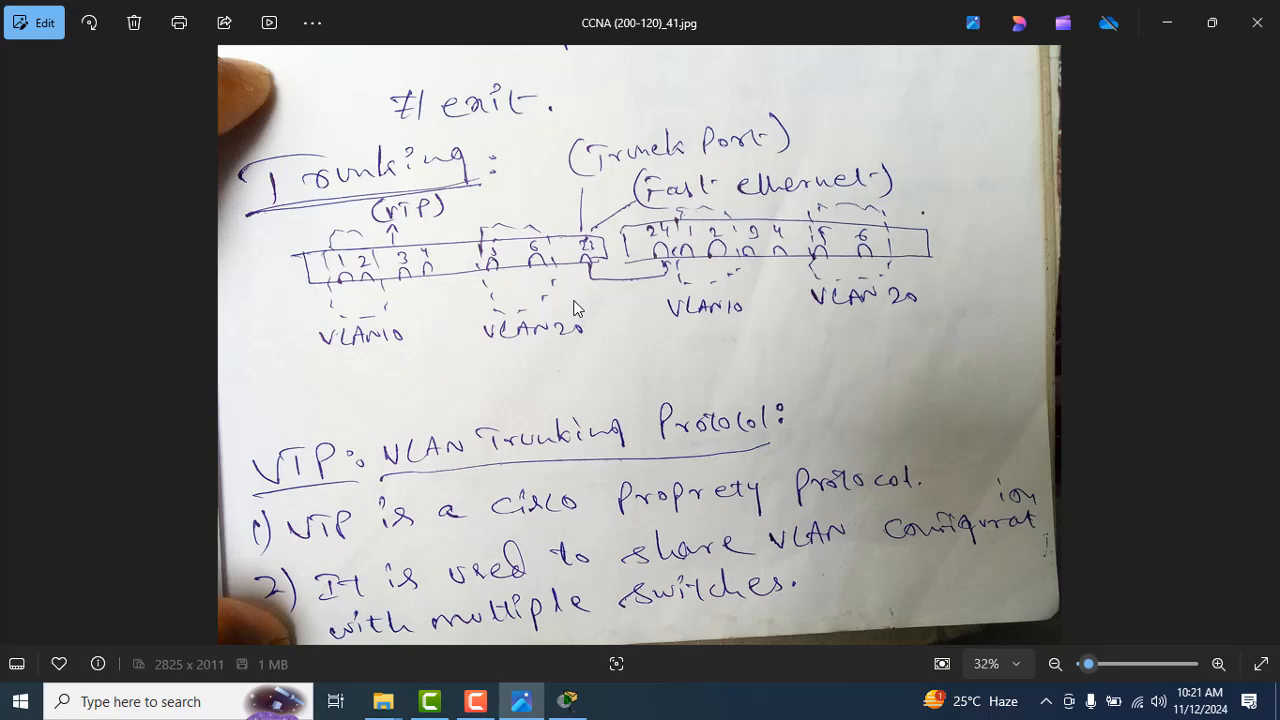
Step: Switch to the CCNA Cource folder and open the Switch Tranking file in Cisco Packet Tracer
key(alt+Tab)
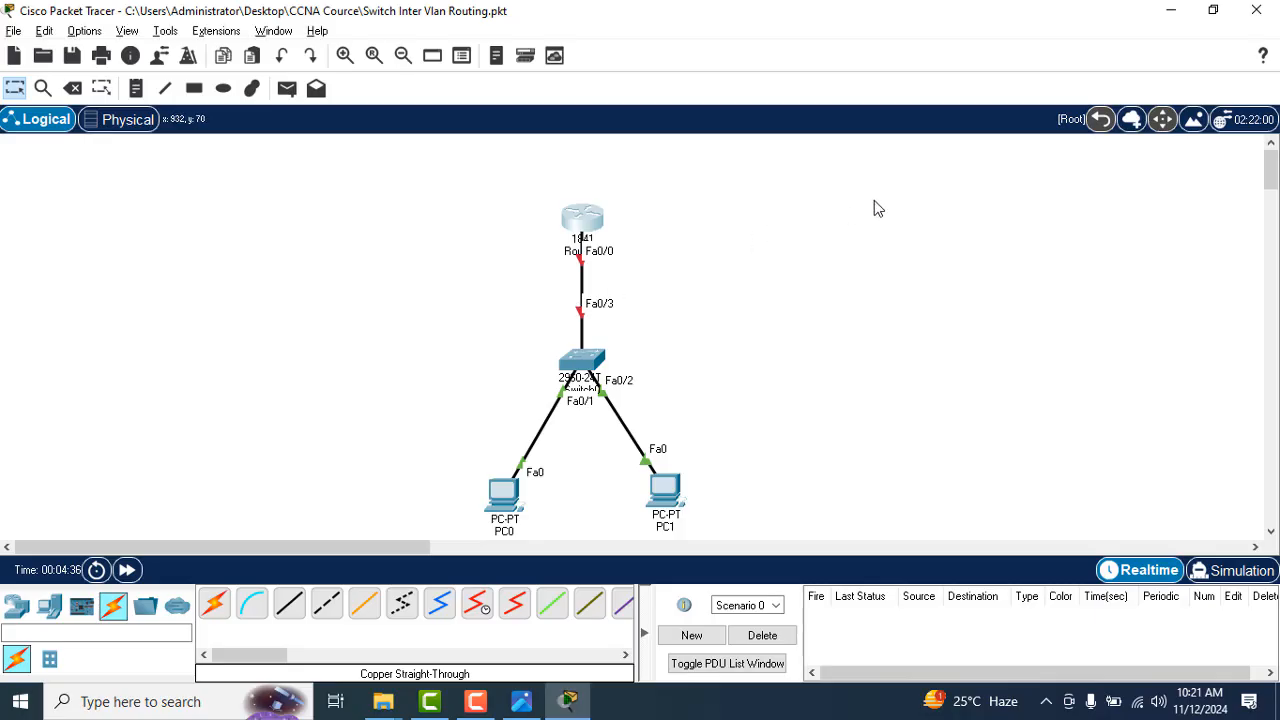
key(alt+Tab)
key(alt+Tab)
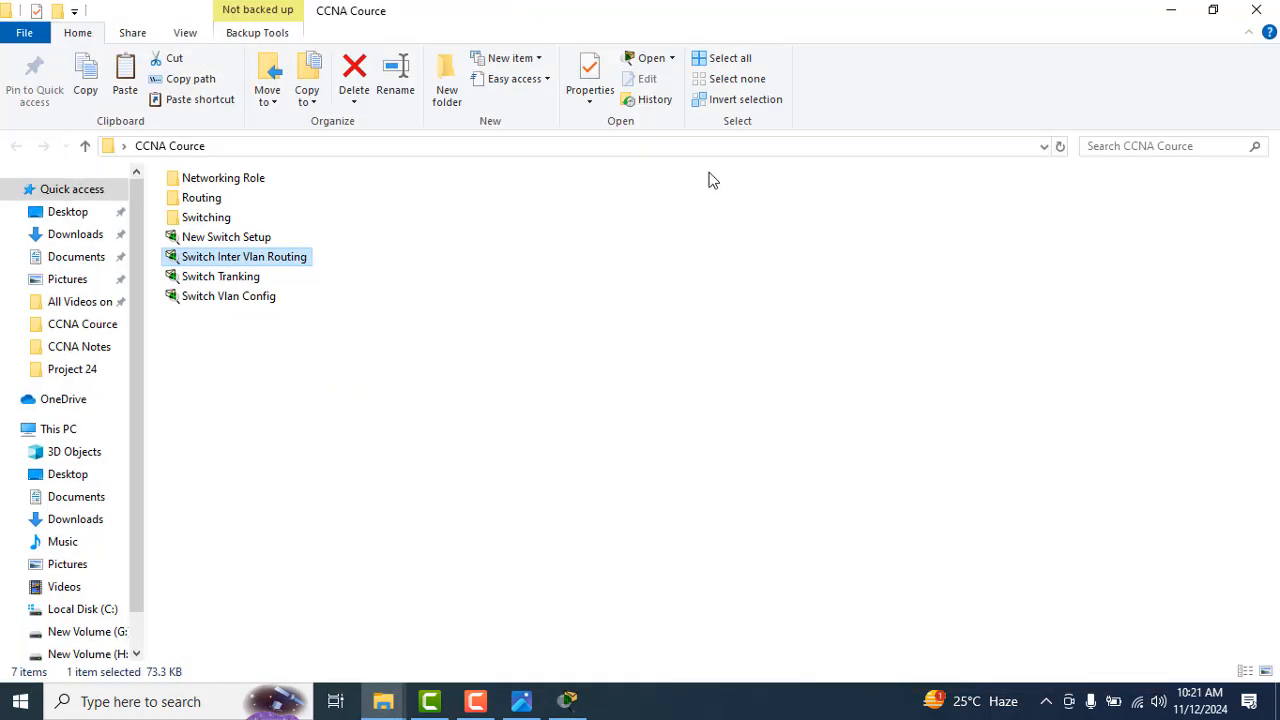
click(402, 265)
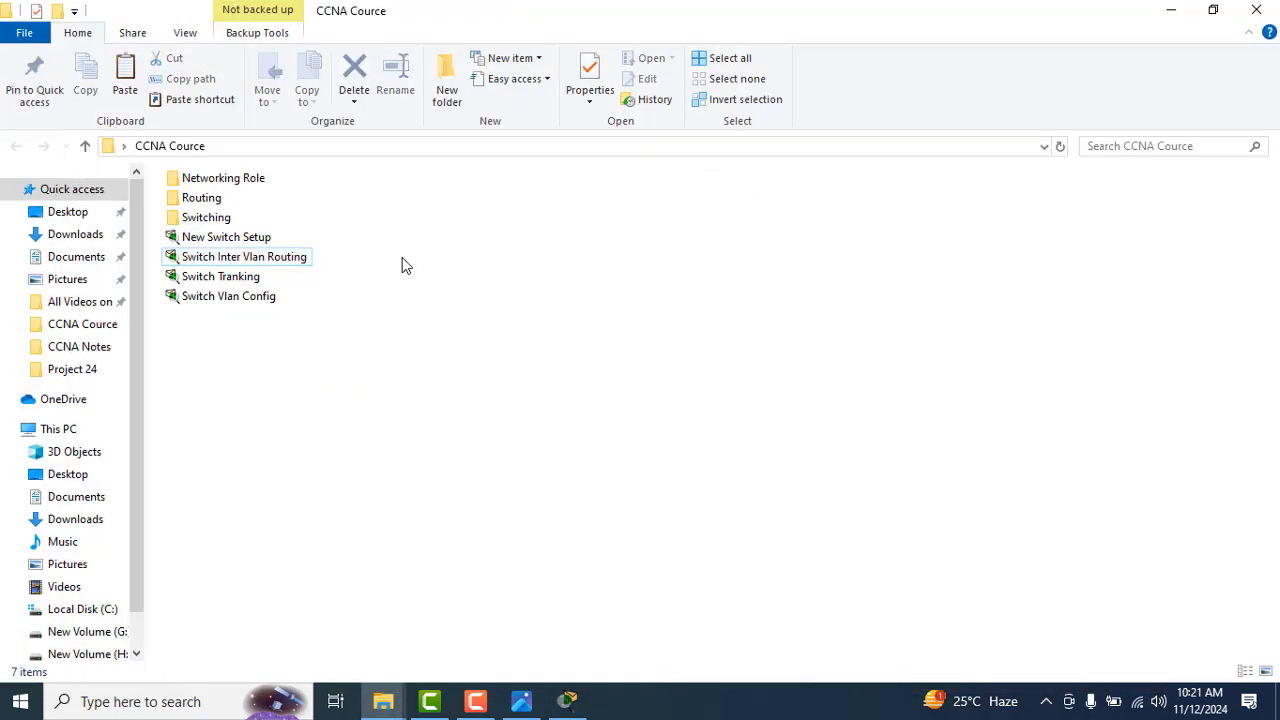
click(242, 280)
double_click(242, 282)
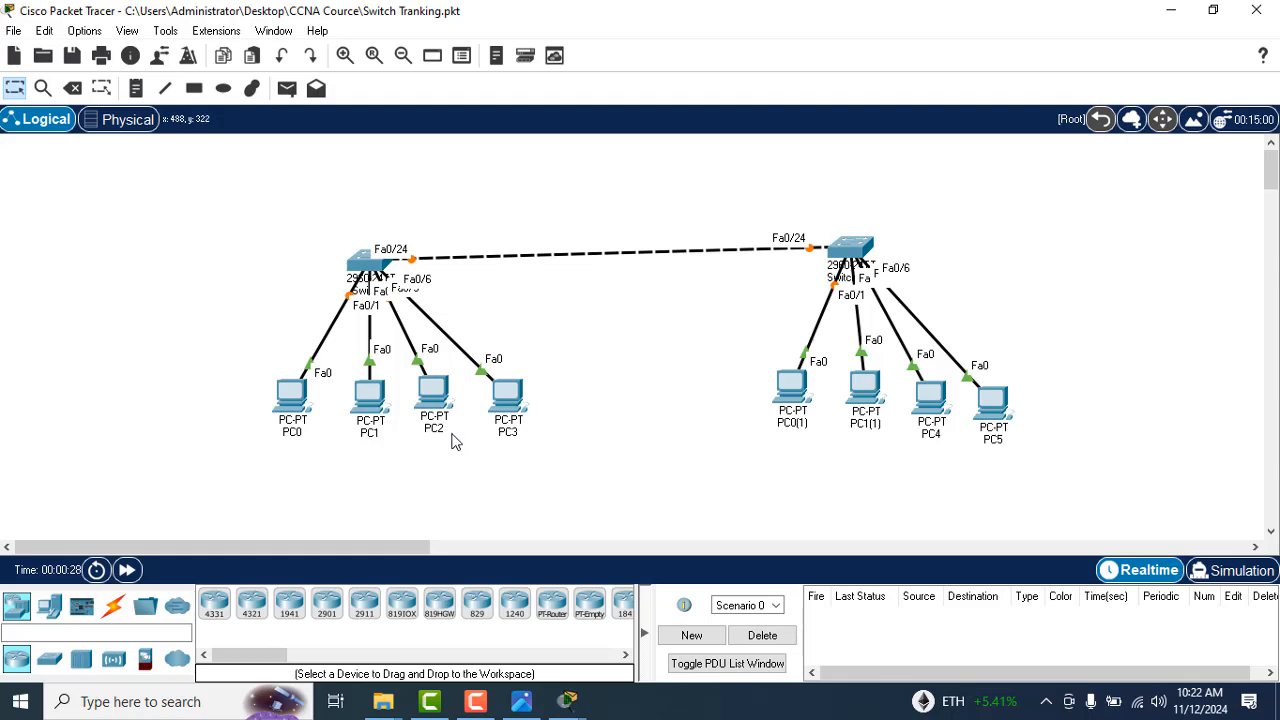
Step: Open PC3's Command Prompt in the Switch Tranking topology, with its window moved clear of the first switch's computers
click(517, 405)
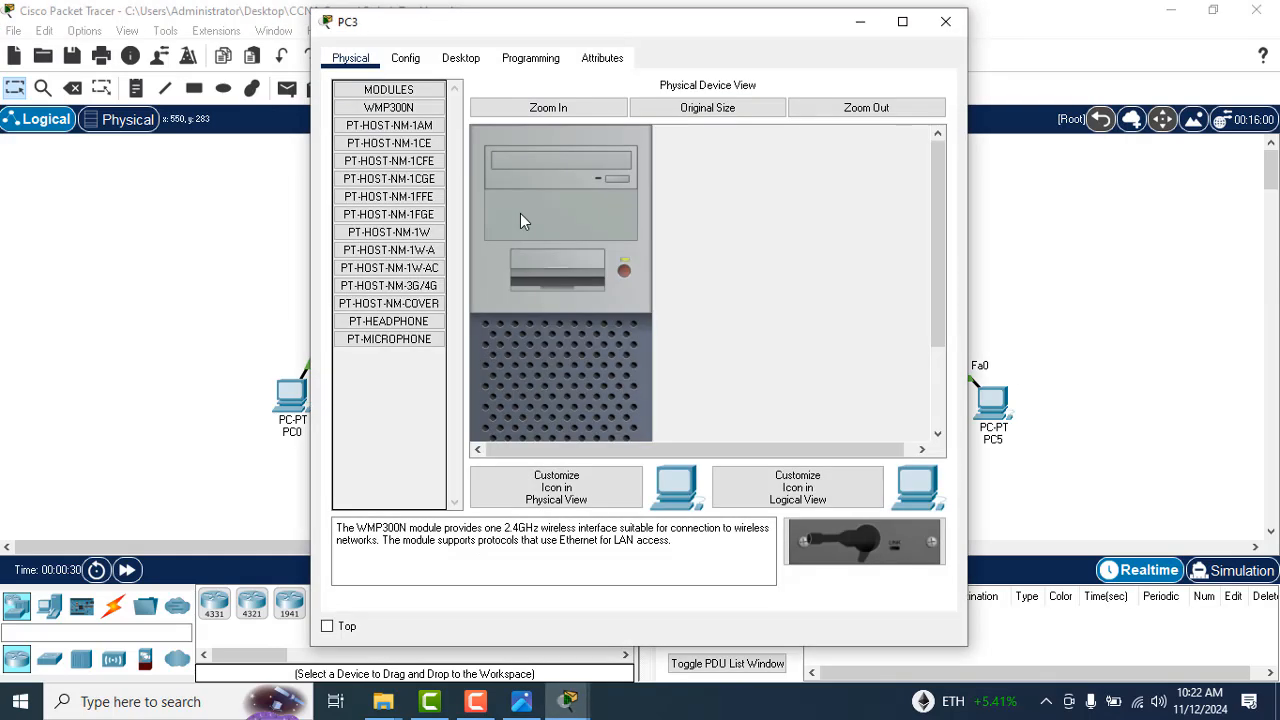
drag(612, 31, 955, 33)
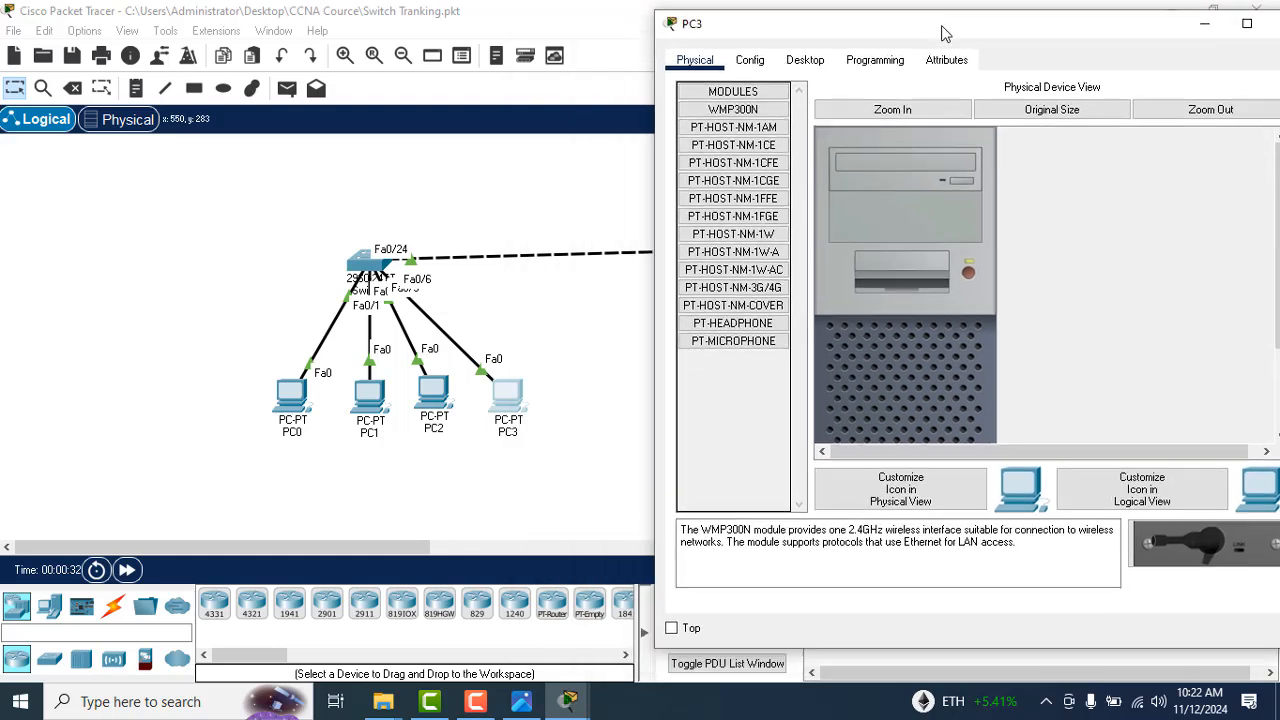
click(809, 60)
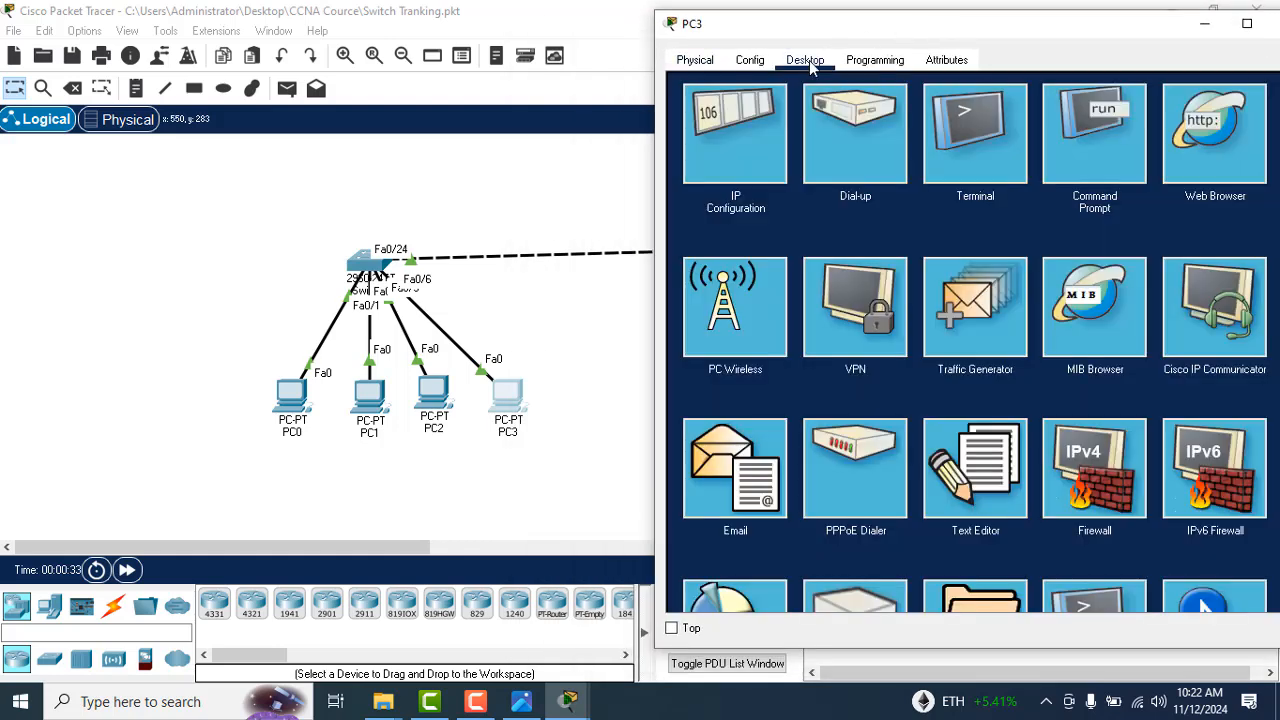
click(1079, 156)
Step: Look up PC0's IPv4 address in its IP Configuration and close PC0's window
click(295, 400)
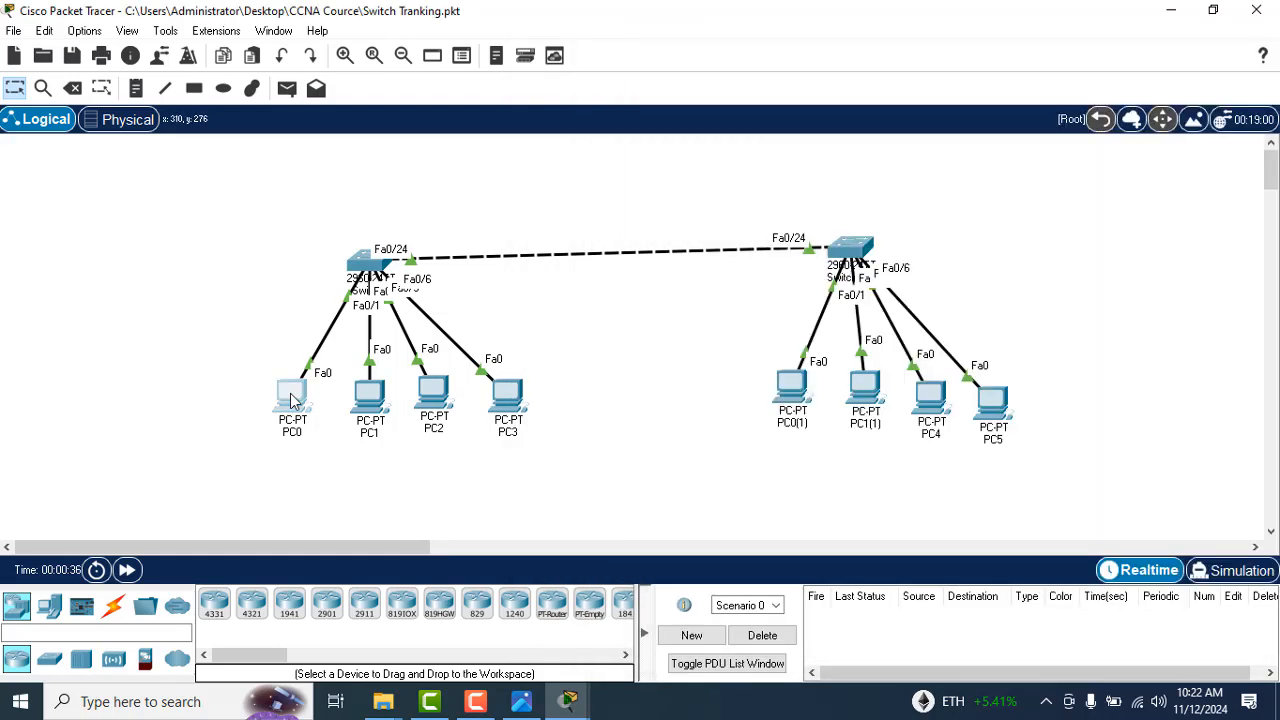
click(425, 60)
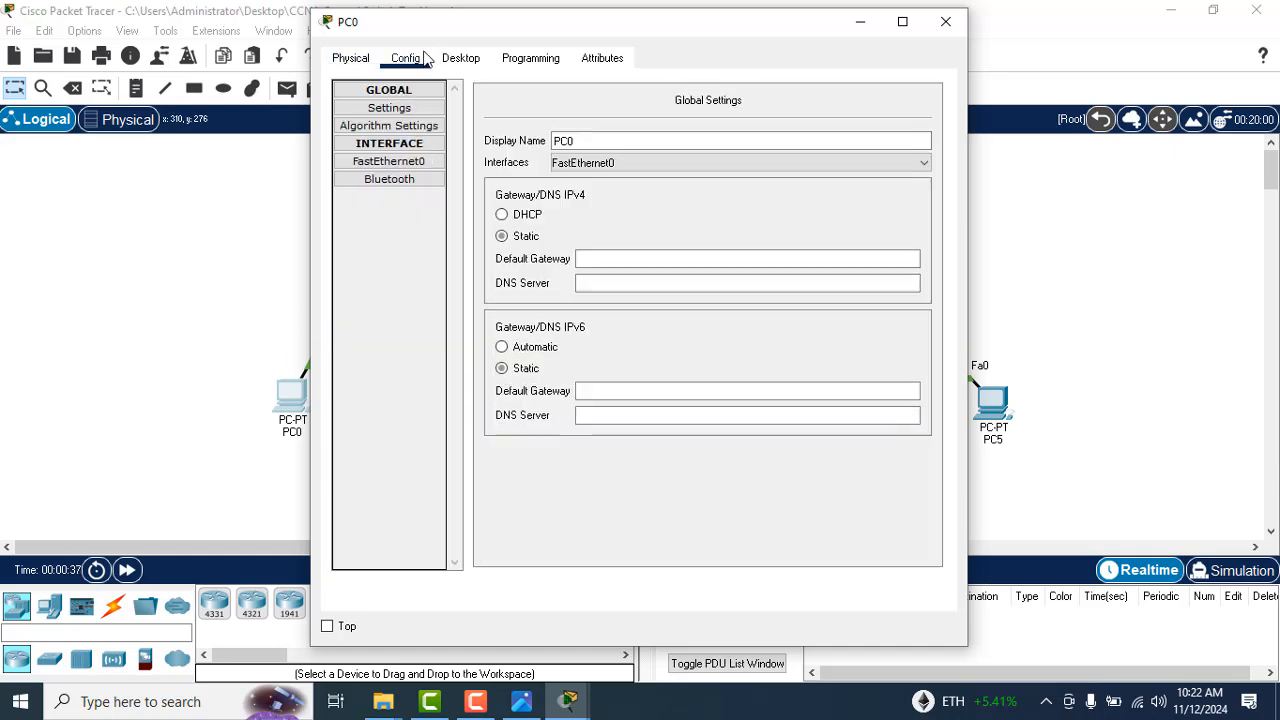
click(456, 60)
click(397, 118)
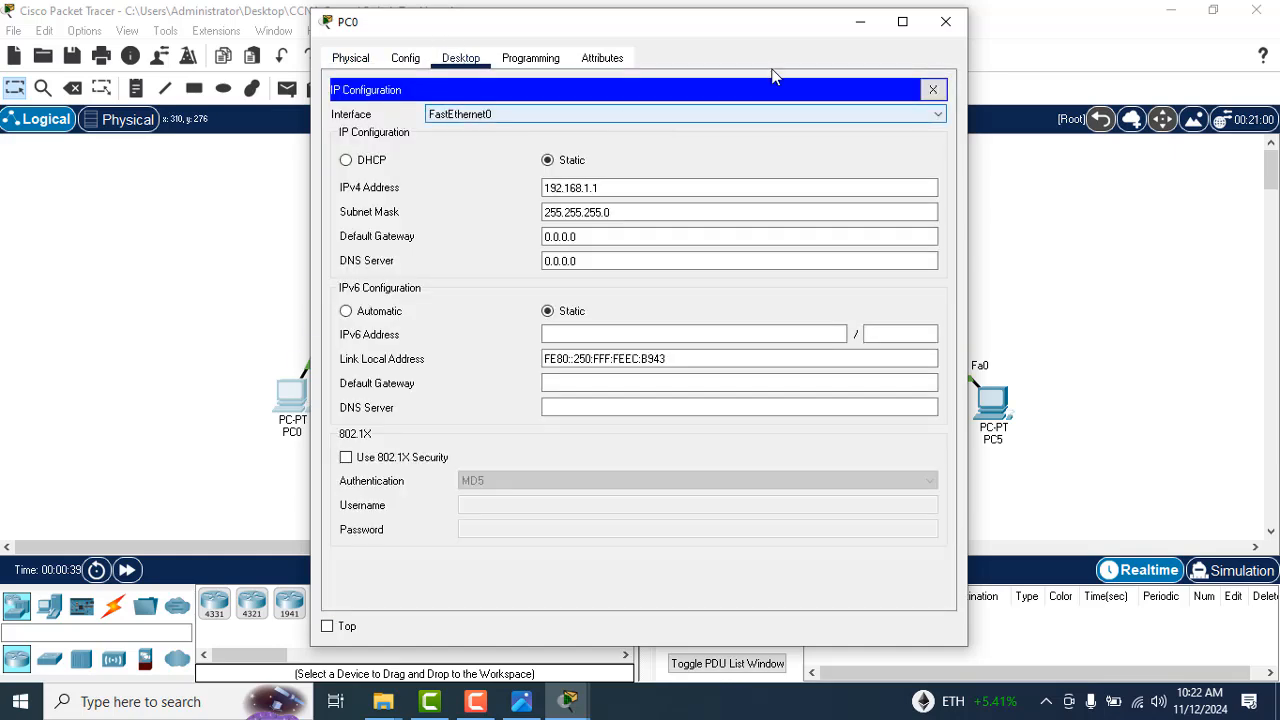
click(945, 21)
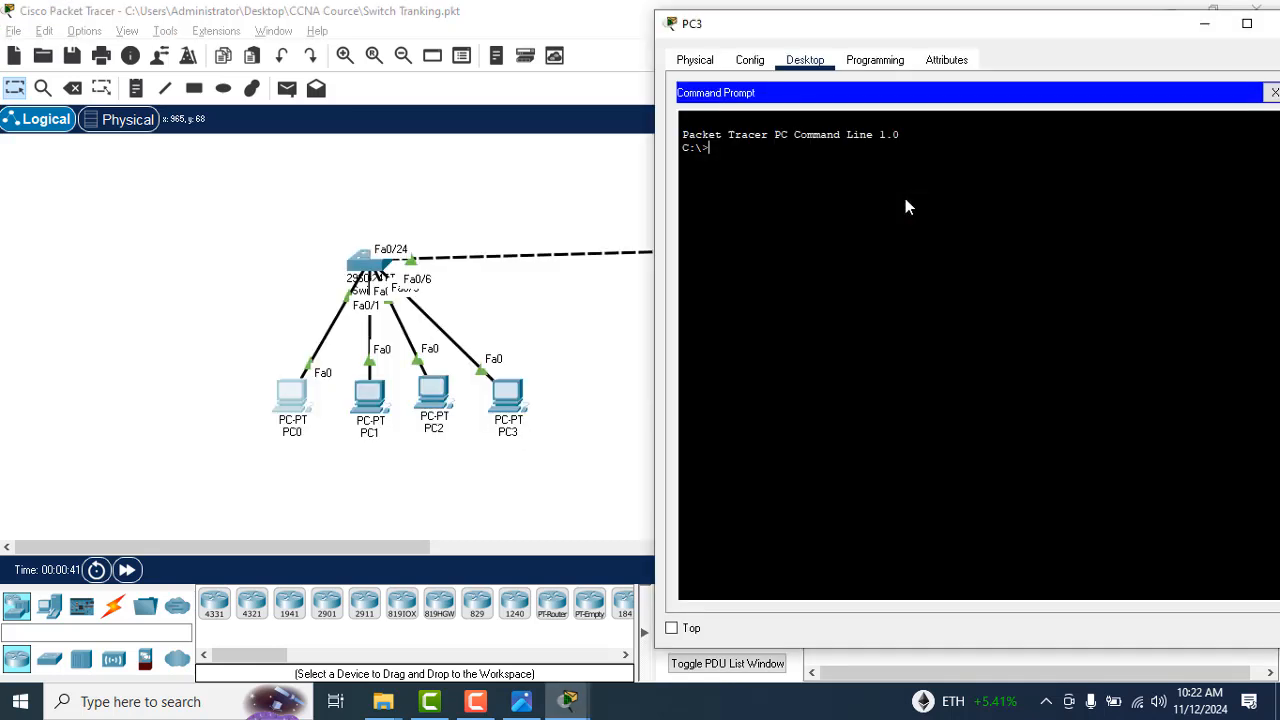
Step: From PC3's Command Prompt, ping 192.168.1.1 and 192.168.1.4 to test connectivity
text(ping 192.168.1.1)
key(Return)
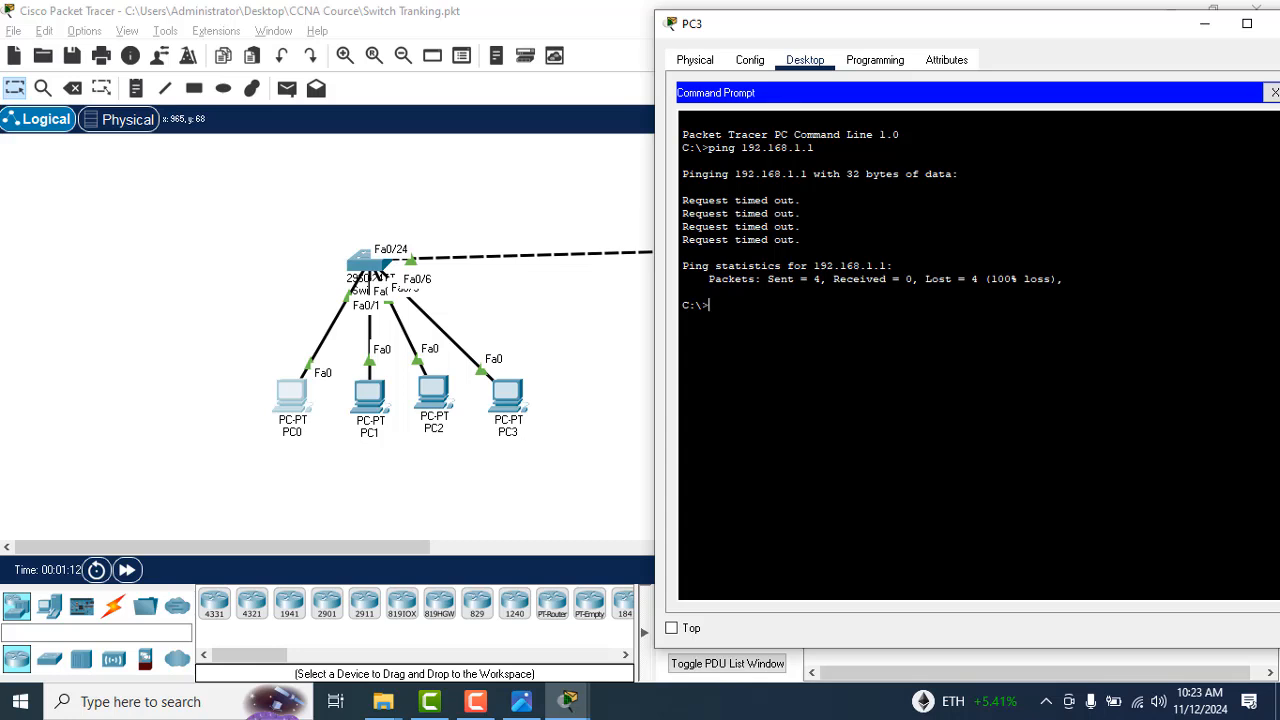
key(Up)
text(4)
key(Return)
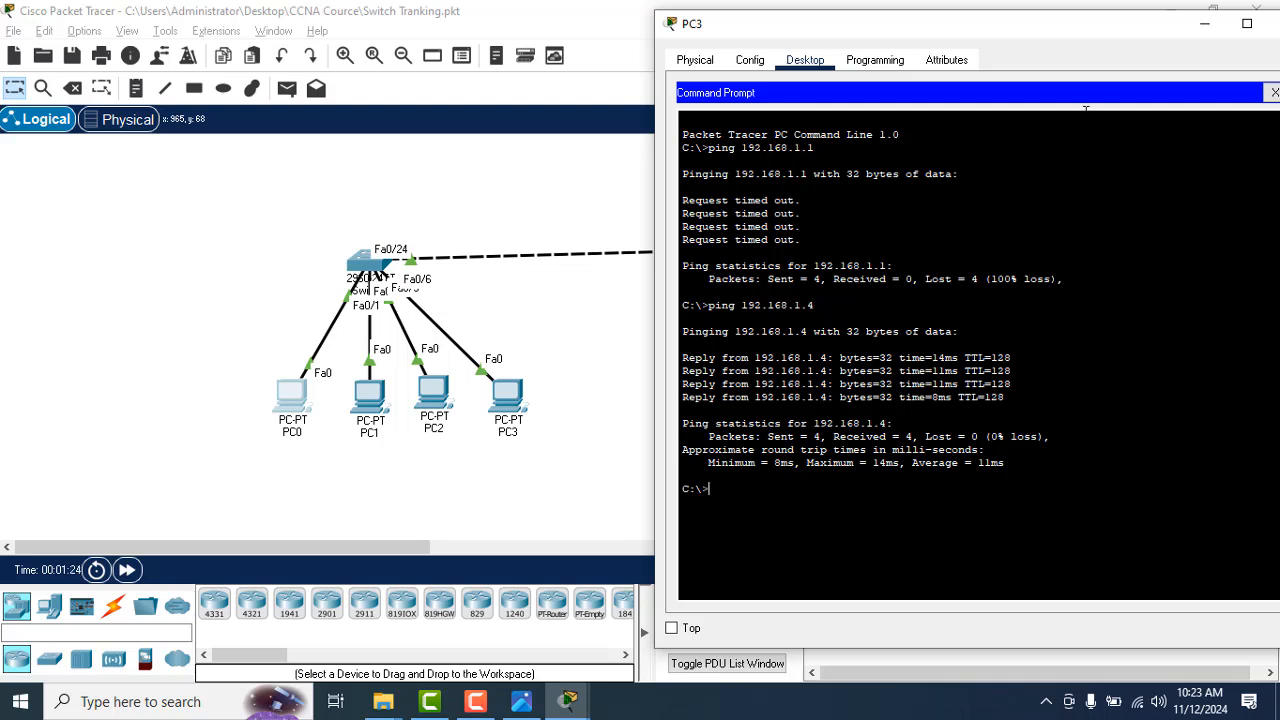
Step: Close PC3's window and exit the Switch Tranking project without saving changes
drag(1071, 33, 990, 45)
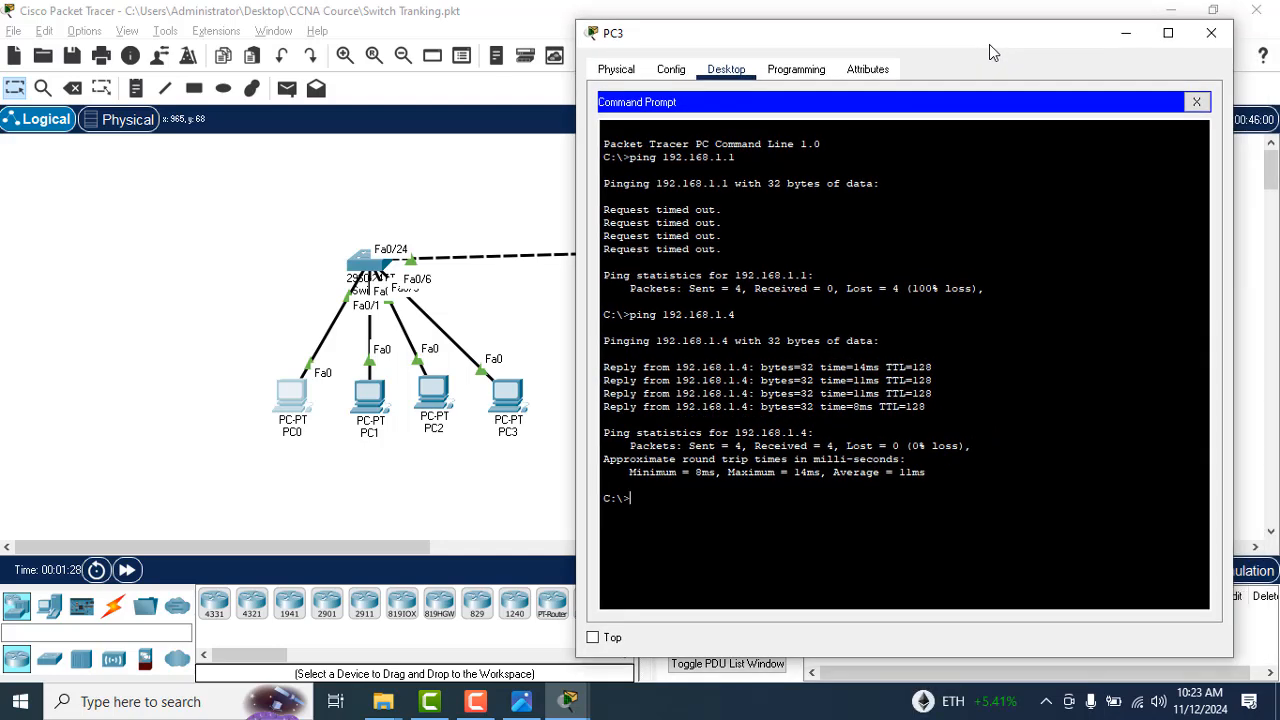
click(1210, 33)
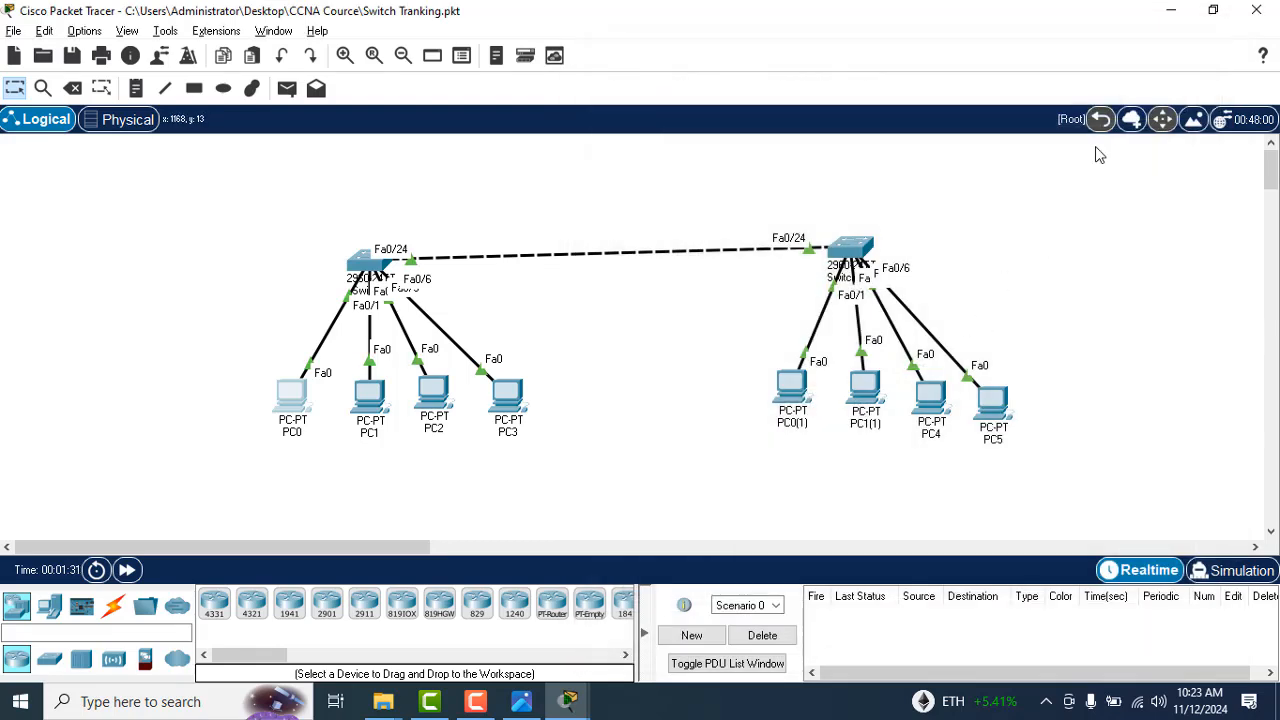
click(1273, 10)
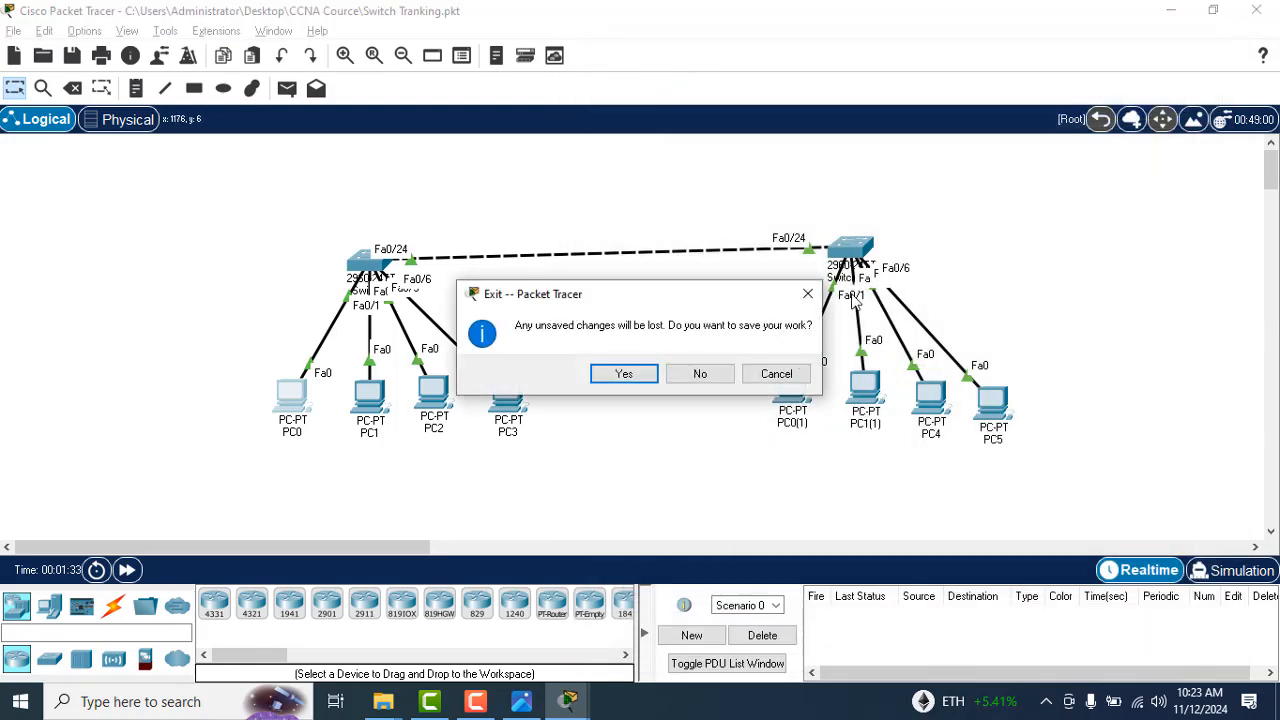
click(715, 376)
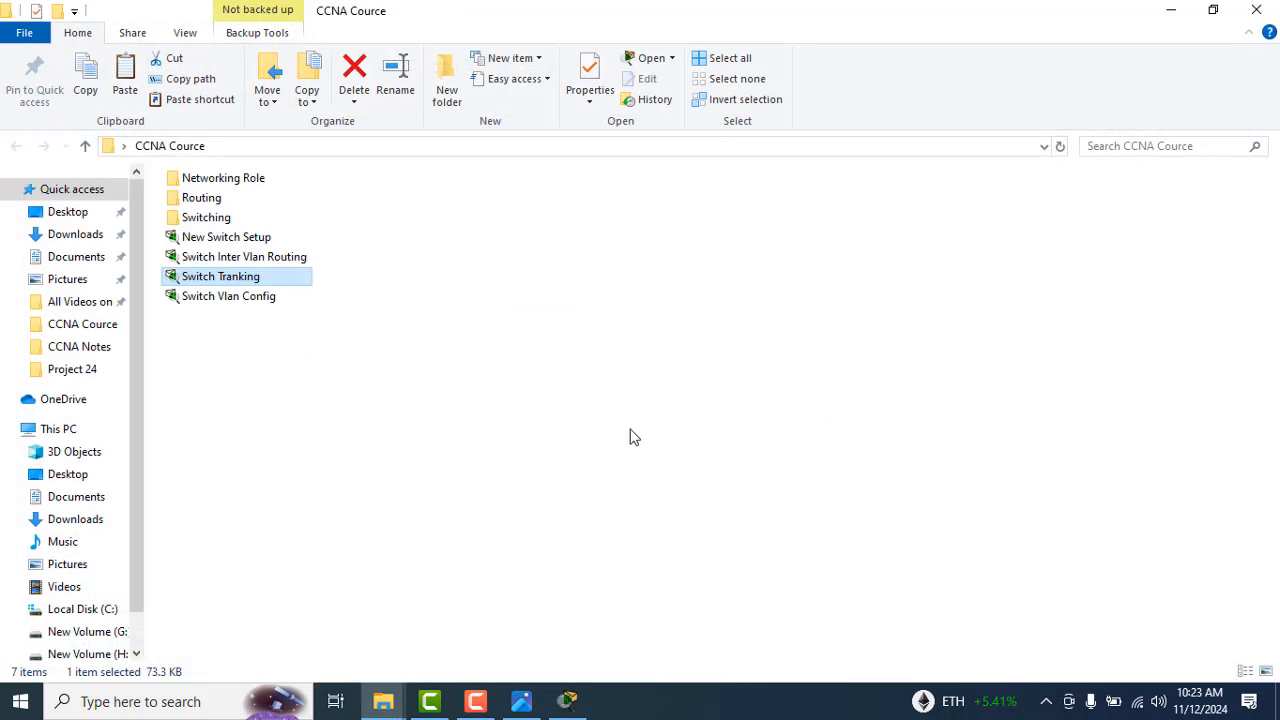
Step: Switch to the notes photos and browse forward from CCNA (200-120)_41.jpg to the Inter Vlan Routing page, CCNA (200-120)_52.jpg
key(alt+Tab)
key(alt+Tab)
key(alt+Tab)
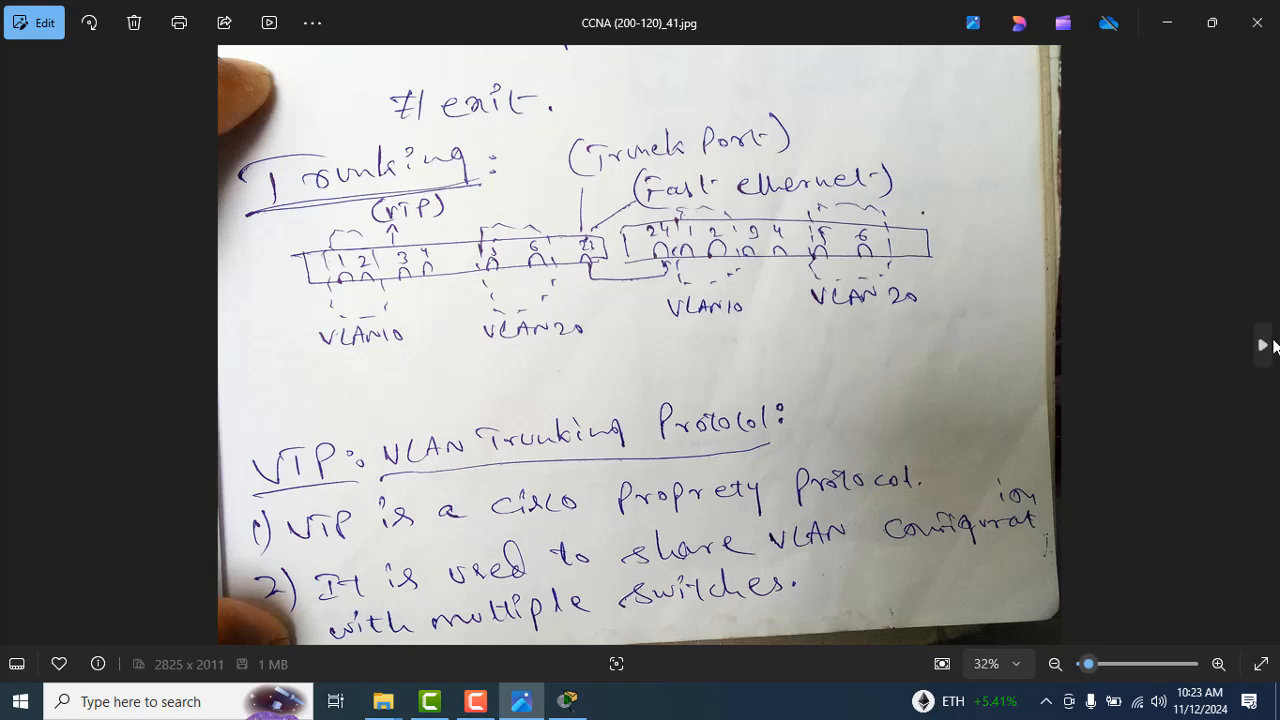
click(1270, 345)
click(1272, 346)
click(1263, 345)
click(1263, 345)
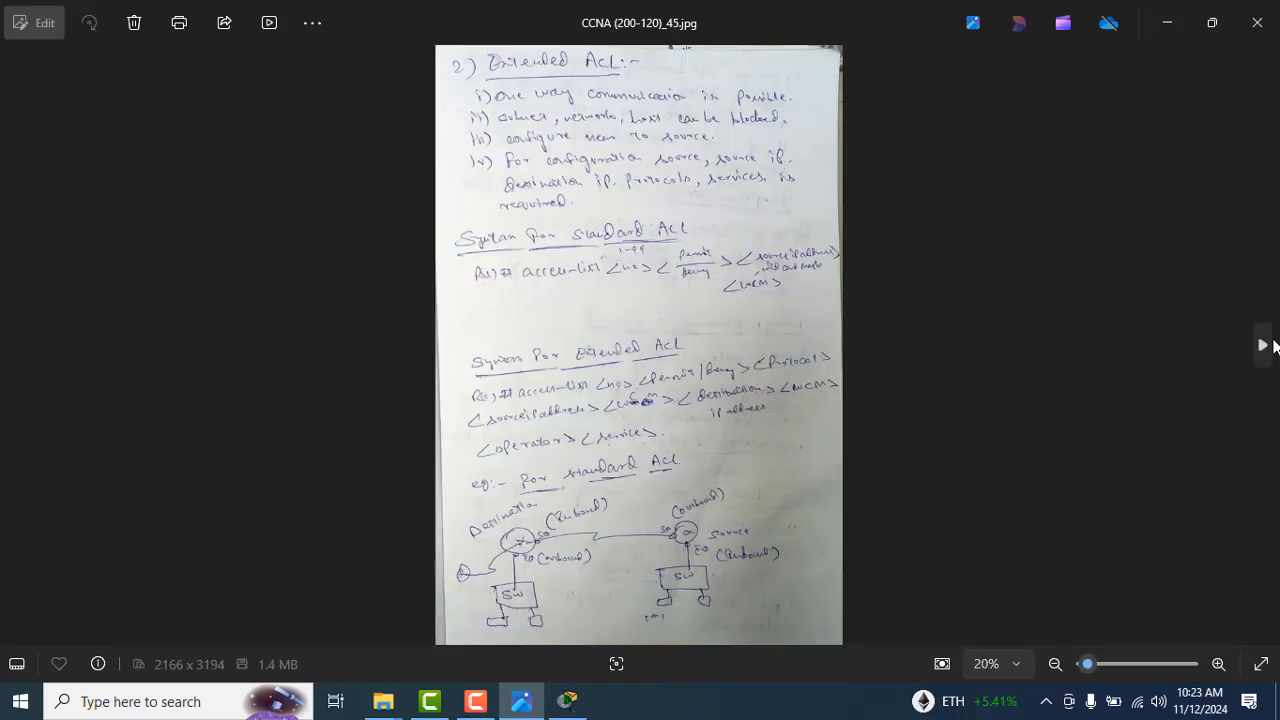
click(1263, 345)
click(1272, 345)
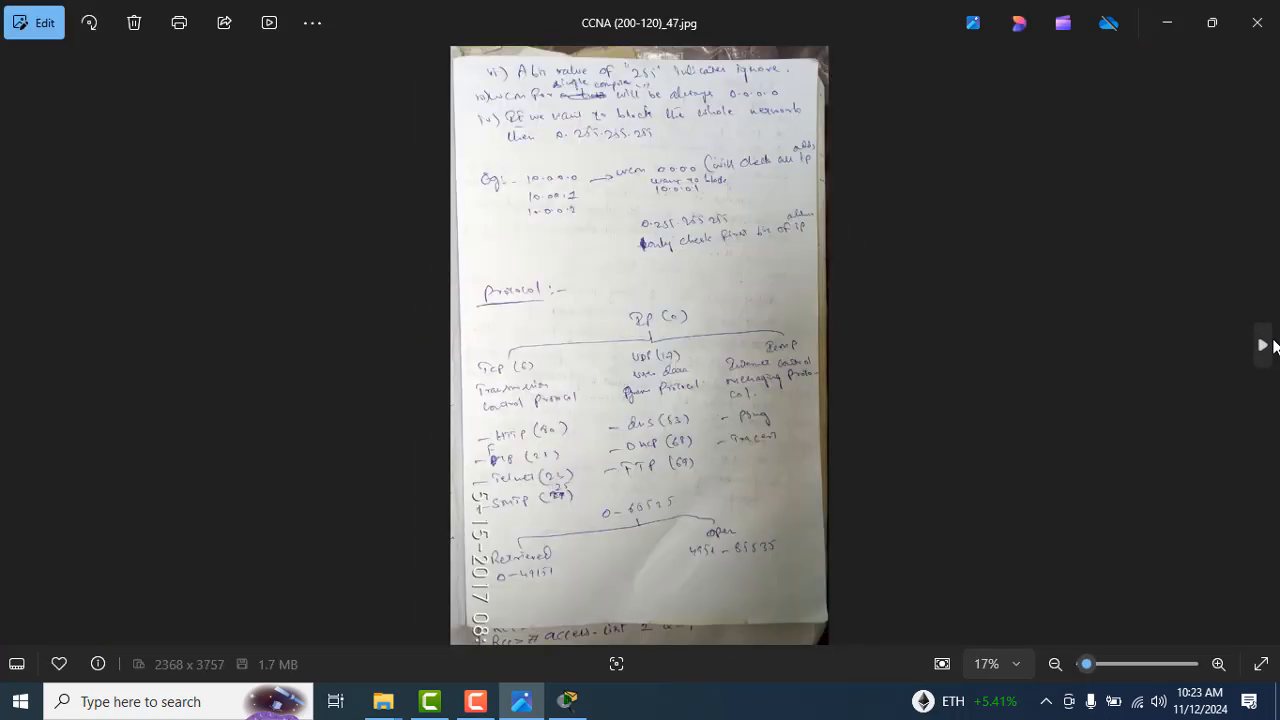
click(1272, 345)
click(1272, 345)
click(1272, 345)
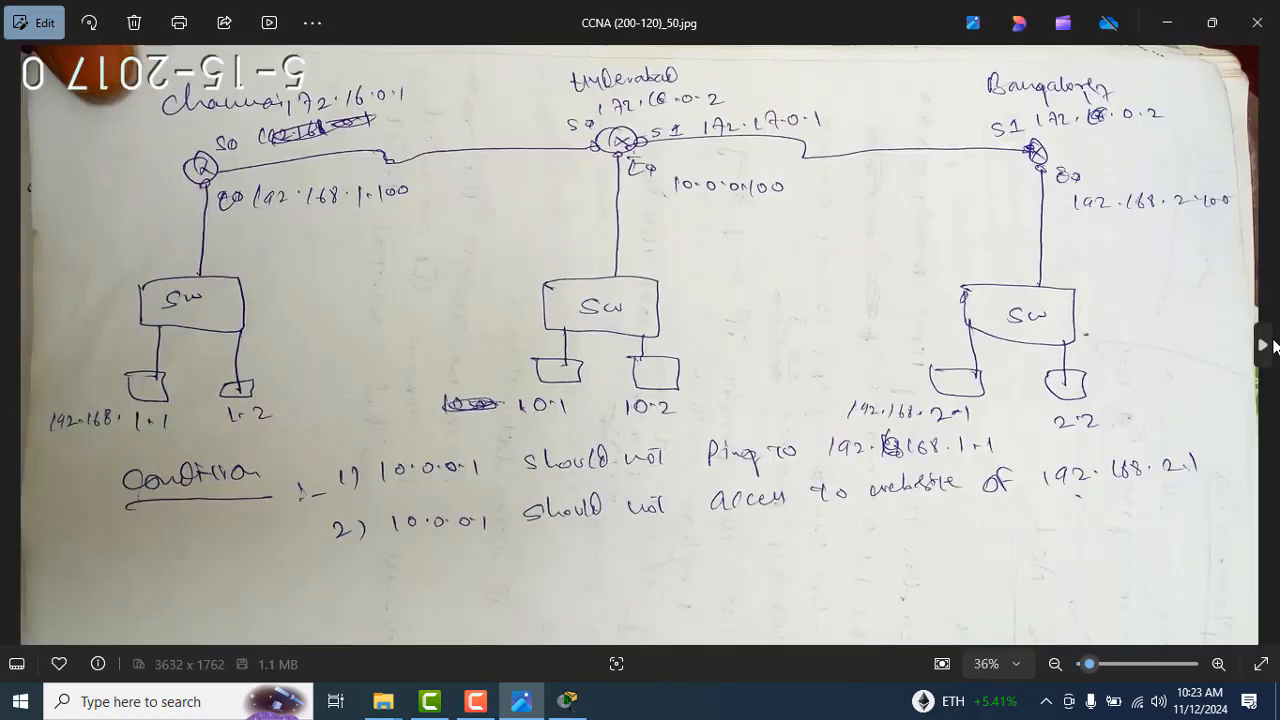
click(1272, 345)
click(1272, 345)
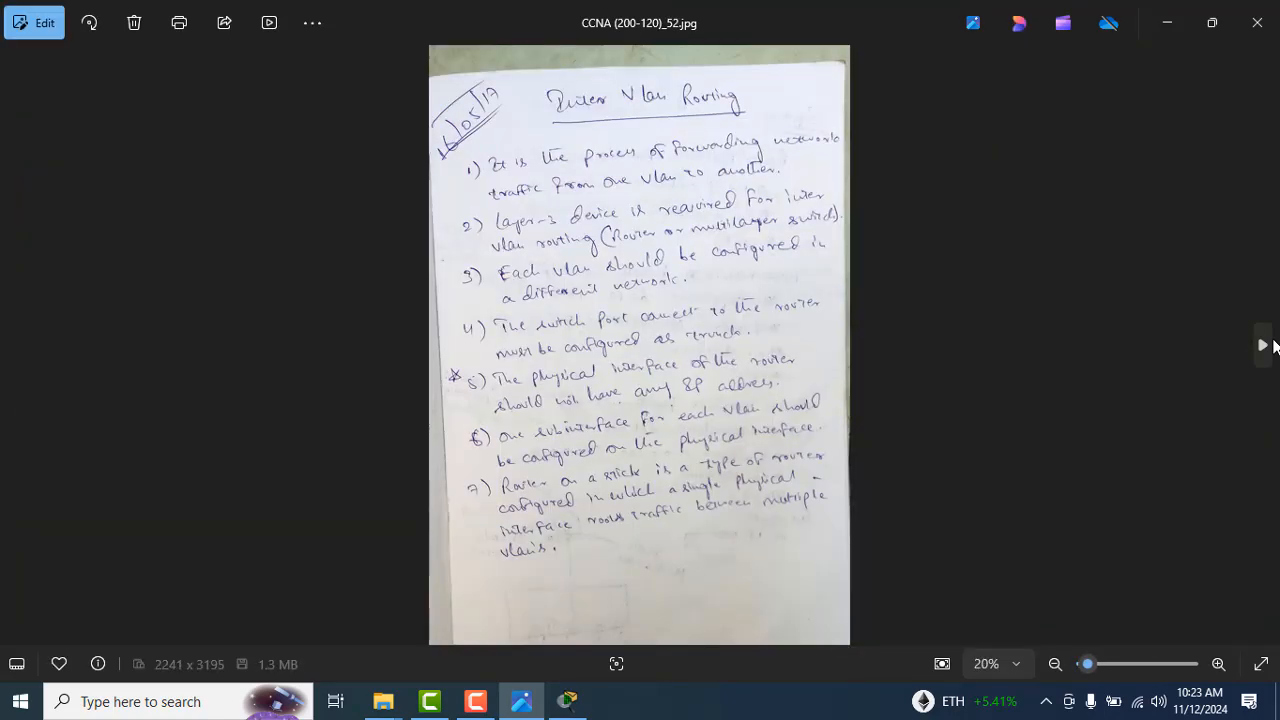
Step: Enlarge the Inter Vlan Routing notes to 30% and read through all seven rules
click(1218, 664)
drag(922, 412, 920, 514)
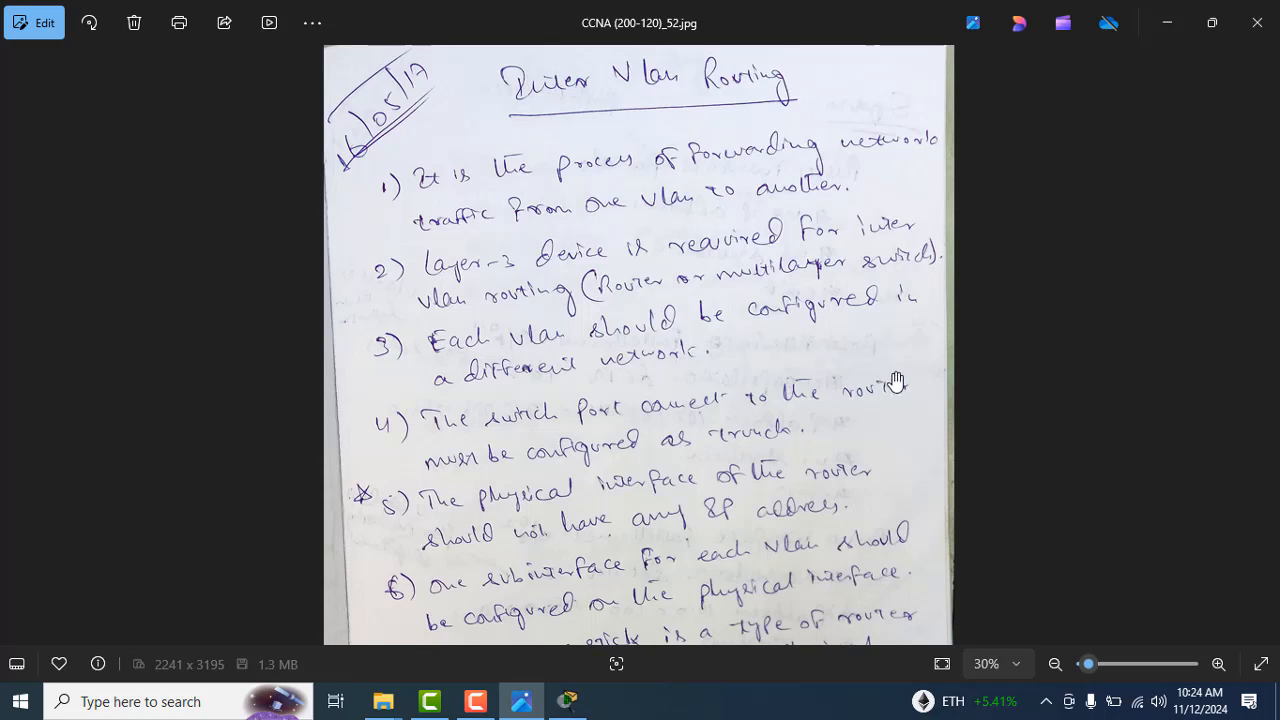
drag(970, 427, 957, 285)
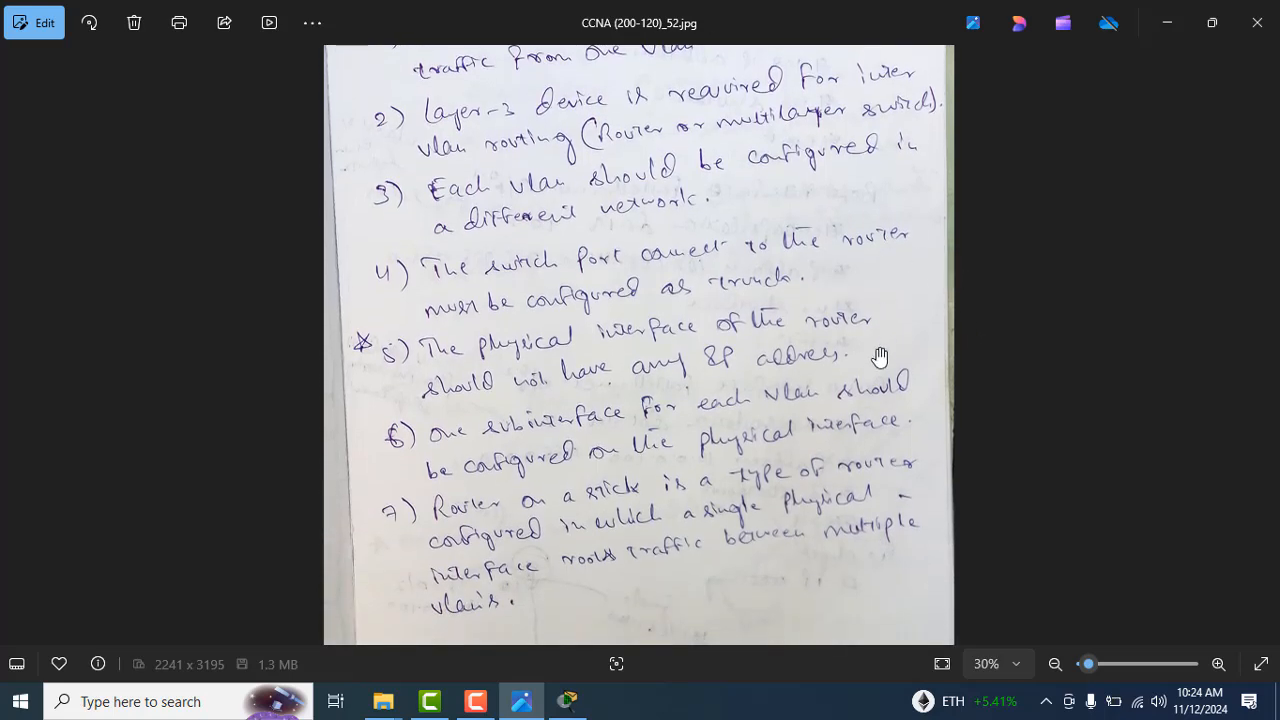
drag(826, 383, 805, 346)
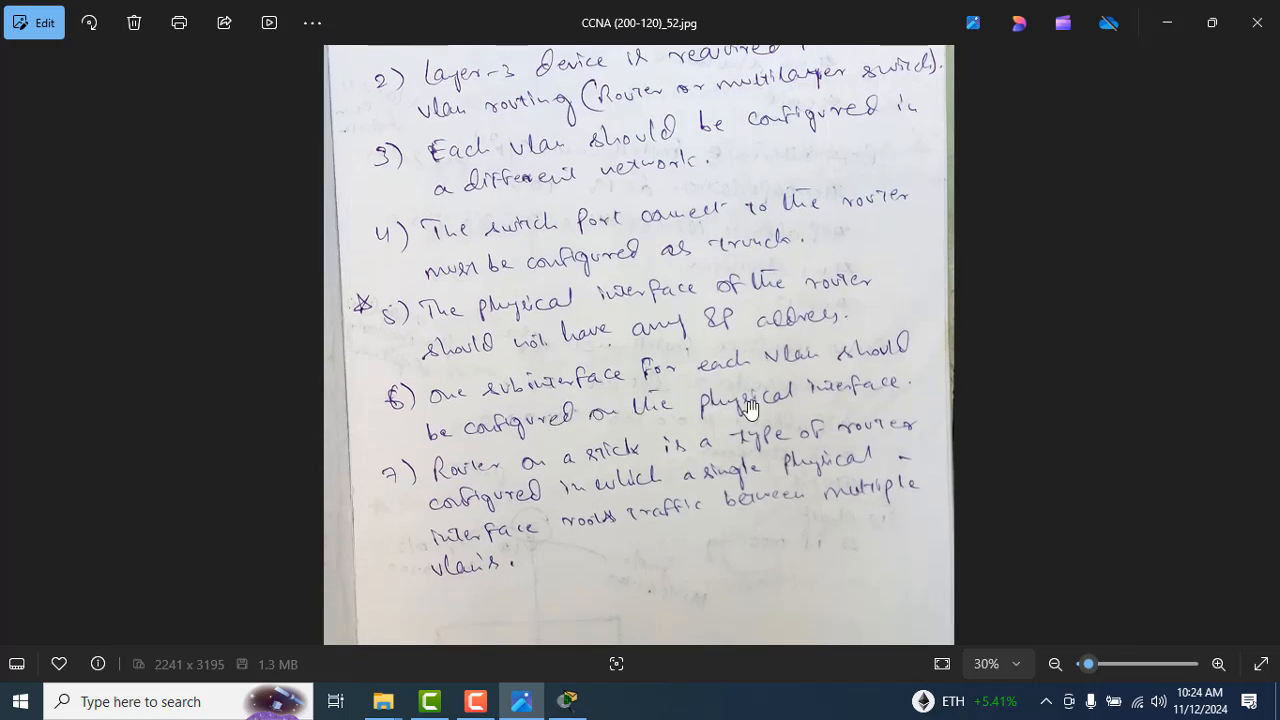
drag(643, 425, 623, 386)
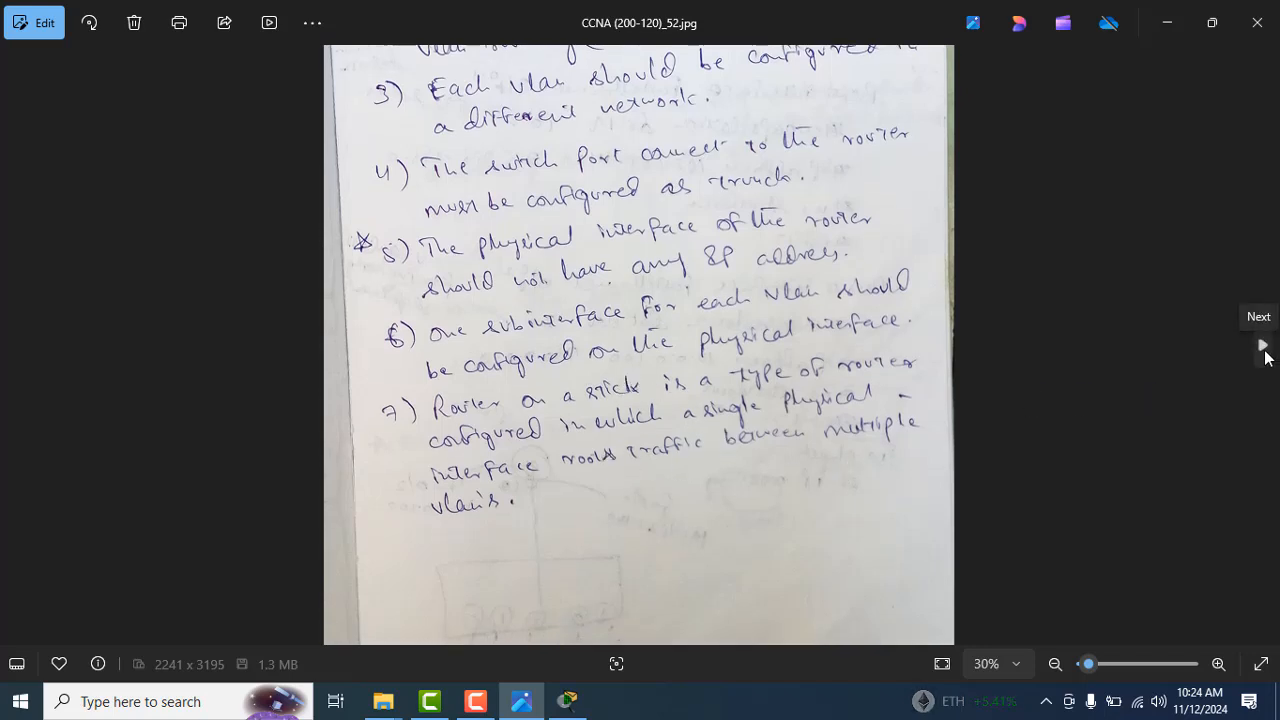
Step: Go to the syntax notes in CCNA (200-120)_53.jpg and read the router interface commands at 30% zoom
click(1263, 348)
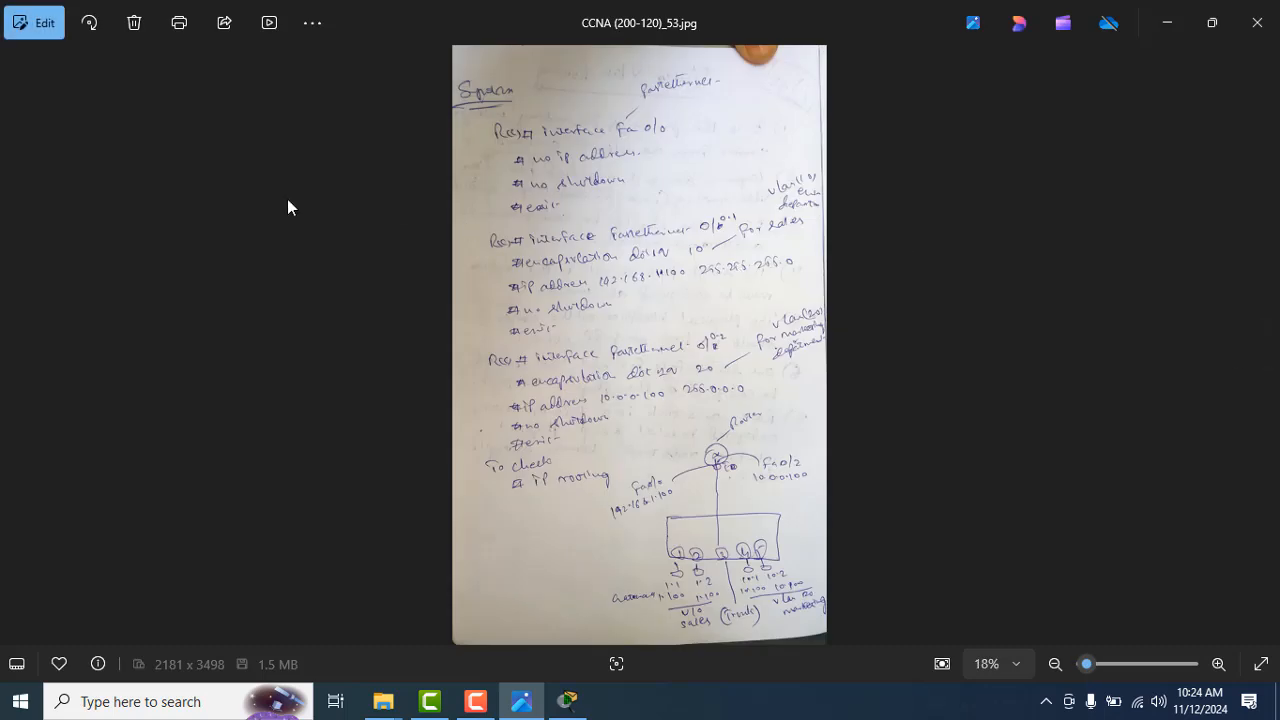
click(14, 343)
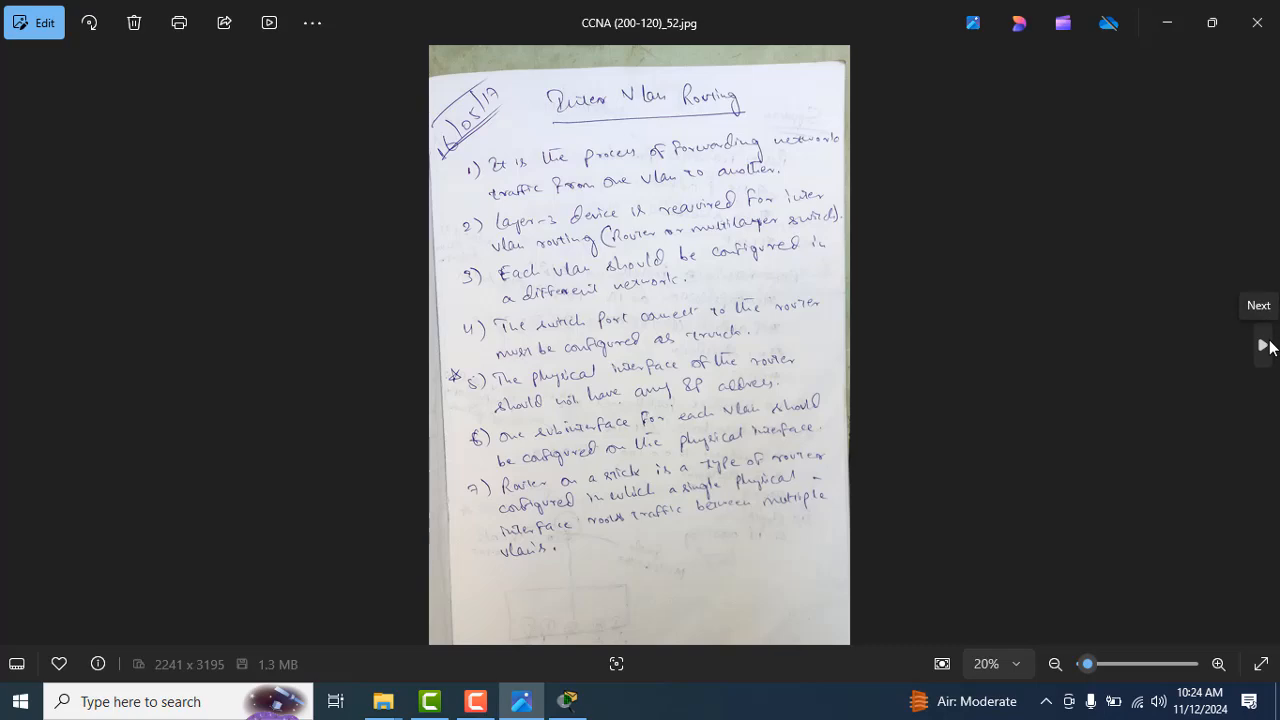
click(1263, 345)
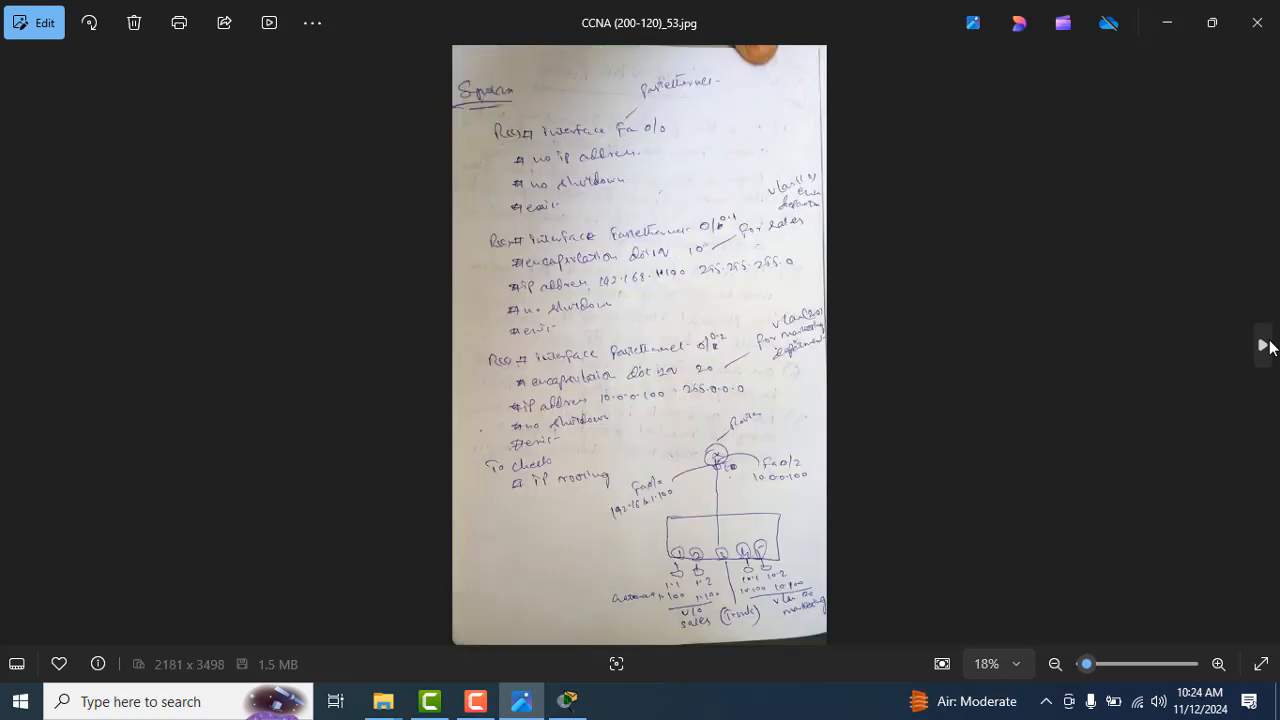
click(1218, 664)
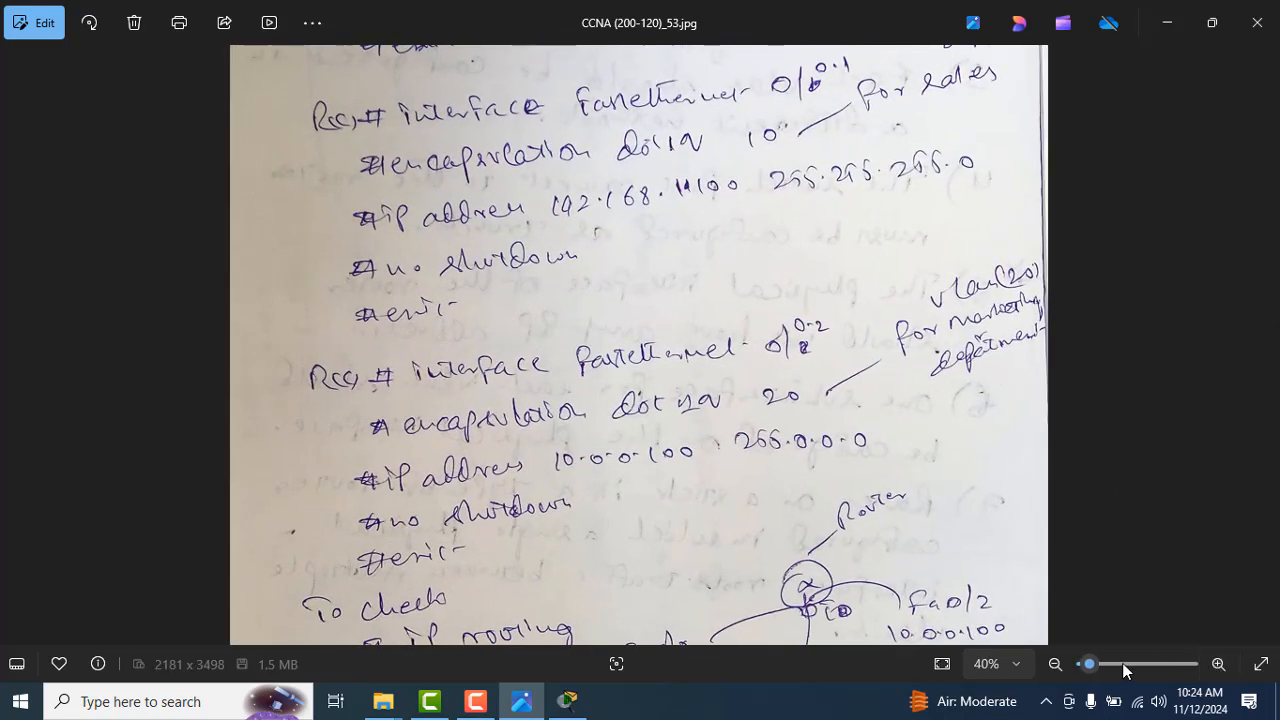
click(1055, 664)
drag(924, 362, 933, 535)
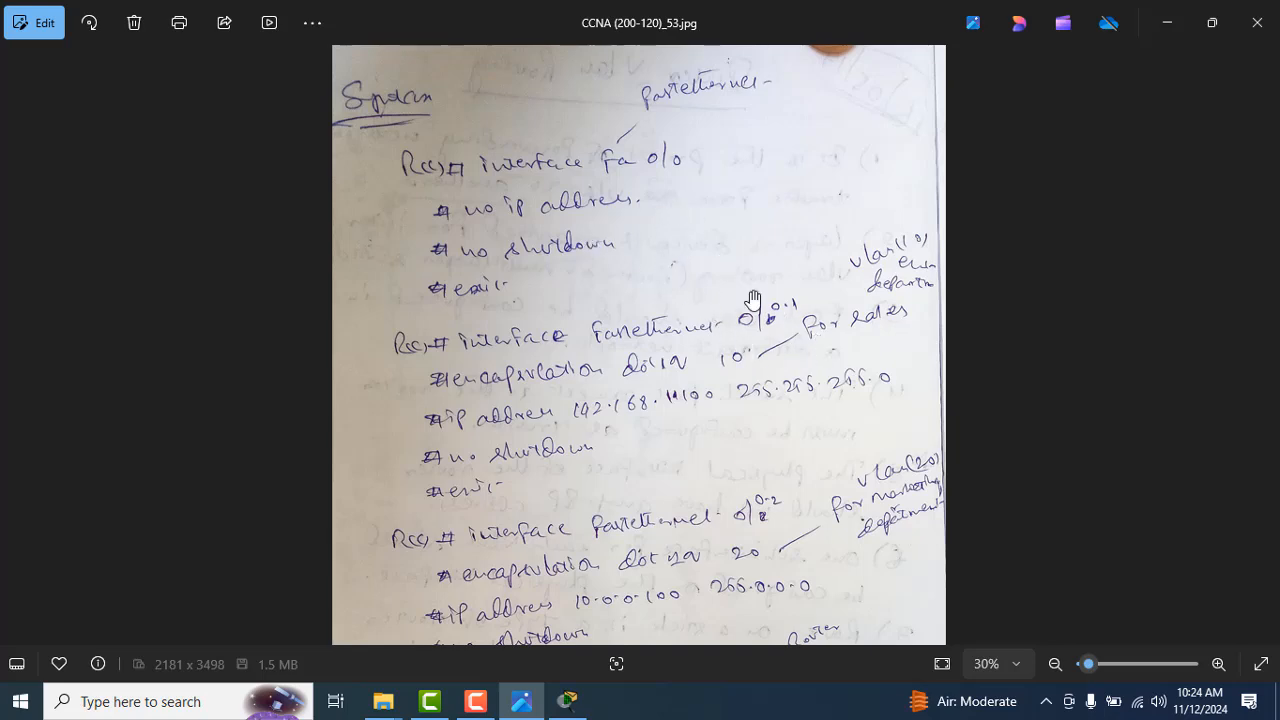
Step: Switch to the Switch Inter Vlan Routing project in Packet Tracer, decline the 1841 router's initial configuration dialog in its CLI, and enter privileged mode
key(alt+Tab)
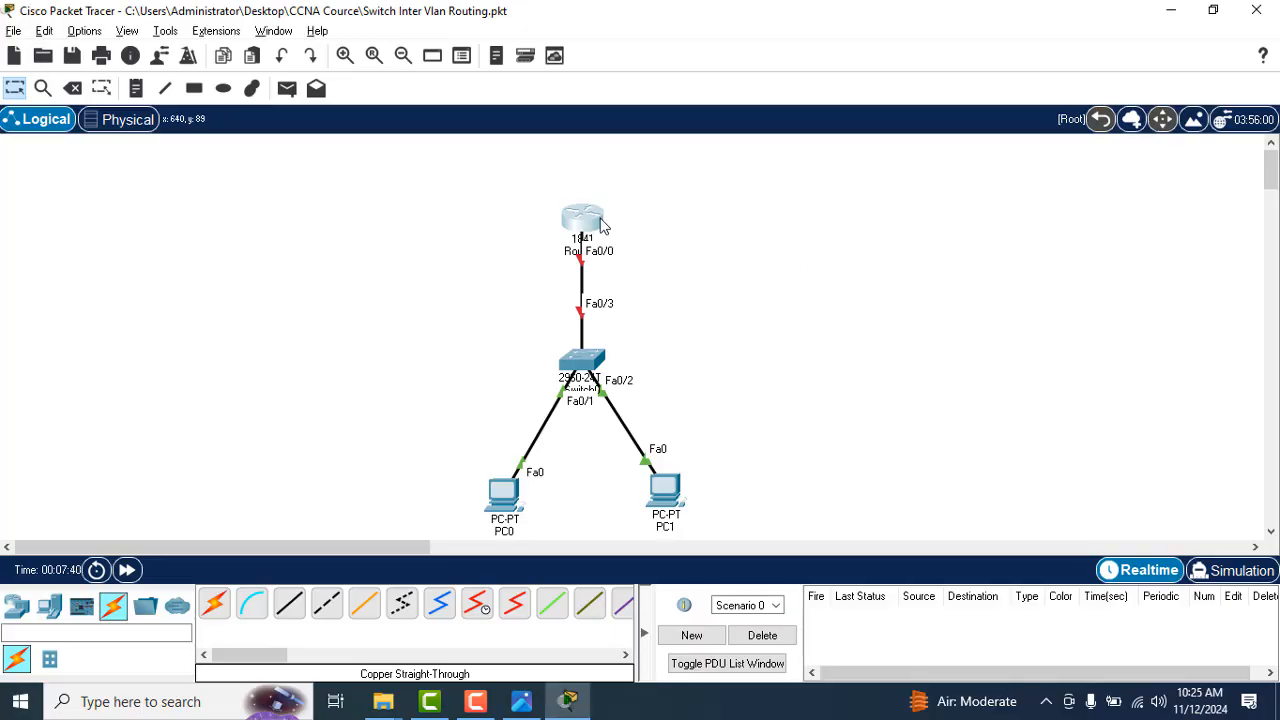
click(583, 218)
click(449, 57)
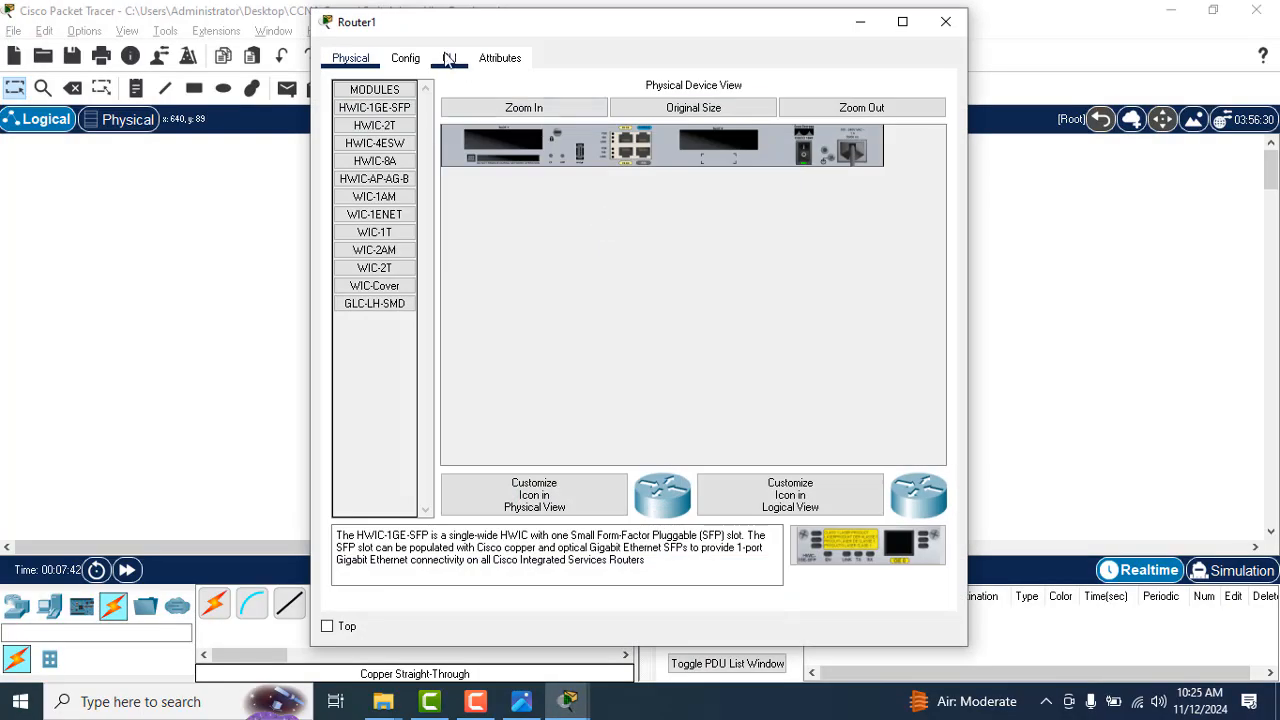
key(Return)
key(Return)
key(Return)
key(Return)
key(Return)
key(Return)
key(Return)
key(Return)
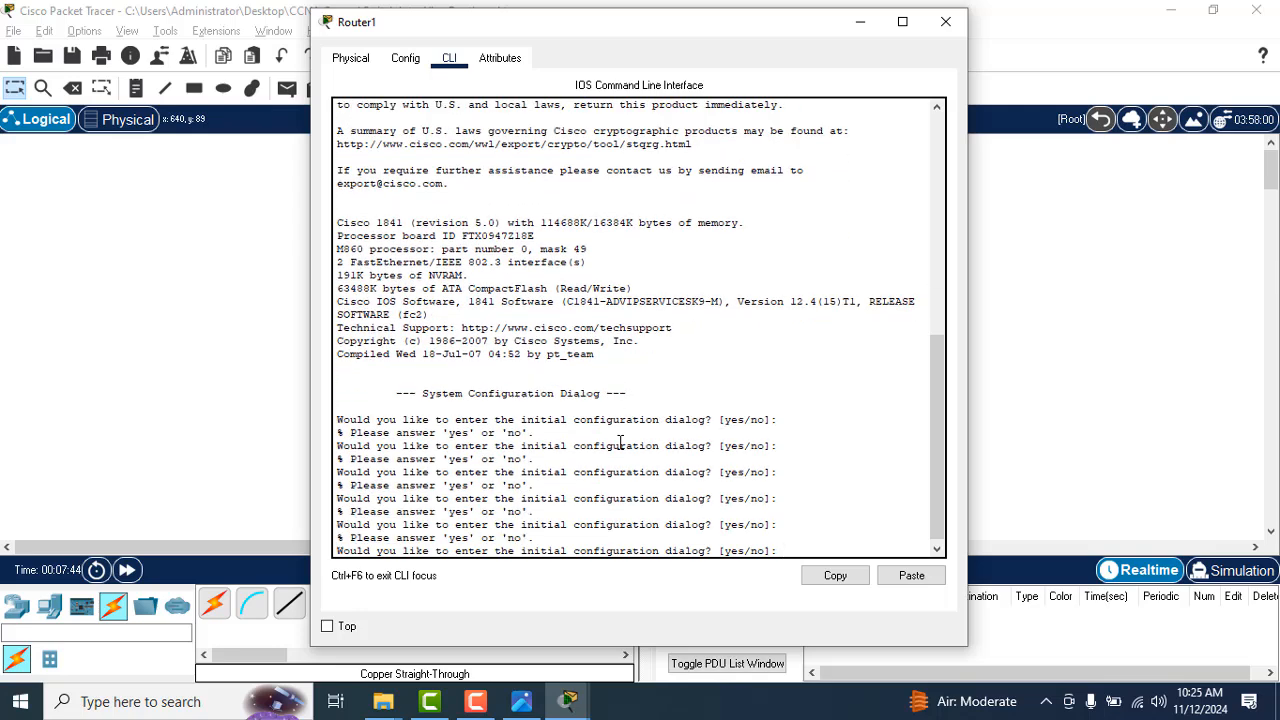
text(n)
key(Return)
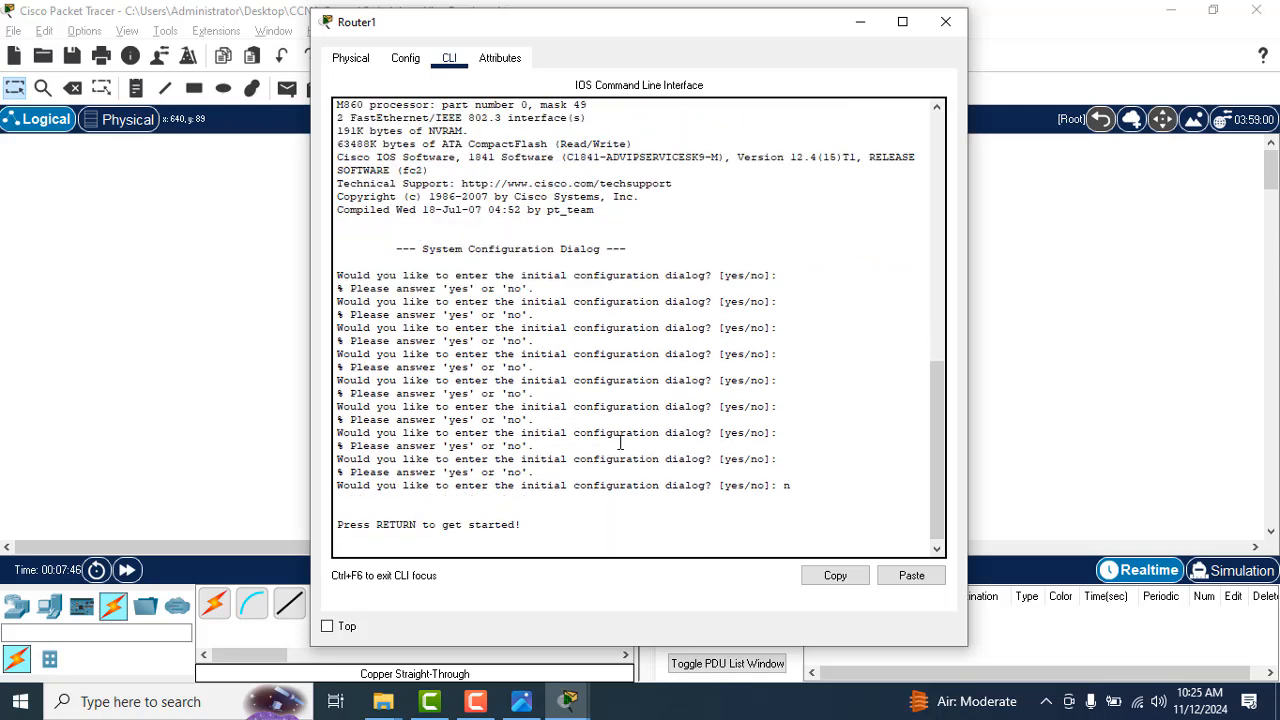
key(Return)
text(en)
key(Return)
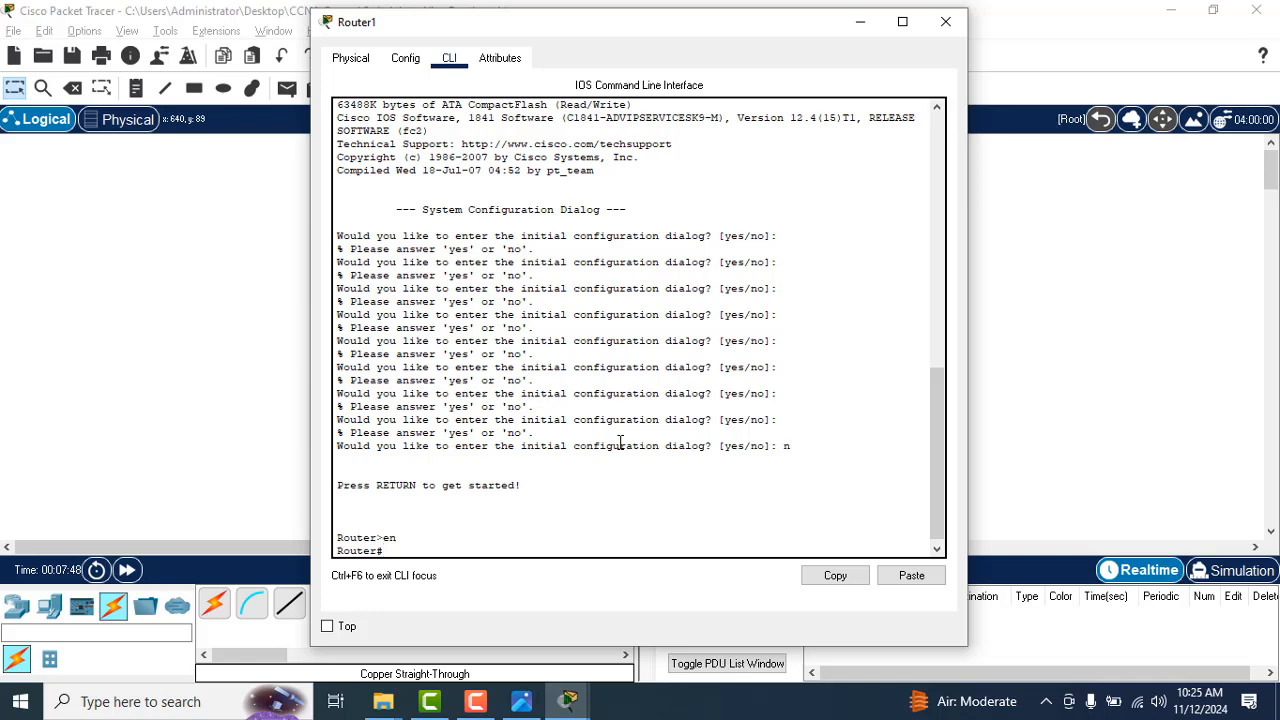
Step: Display the router's running configuration with show running-config, paging down to the interface entries
text(show run)
key(Tab)
key(Return)
key(Return)
key(Return)
key(Return)
key(Return)
key(Return)
key(Return)
key(Return)
key(Return)
key(Return)
key(Return)
key(Return)
key(Return)
key(Return)
key(Return)
key(Return)
key(Return)
key(Return)
key(Return)
key(Return)
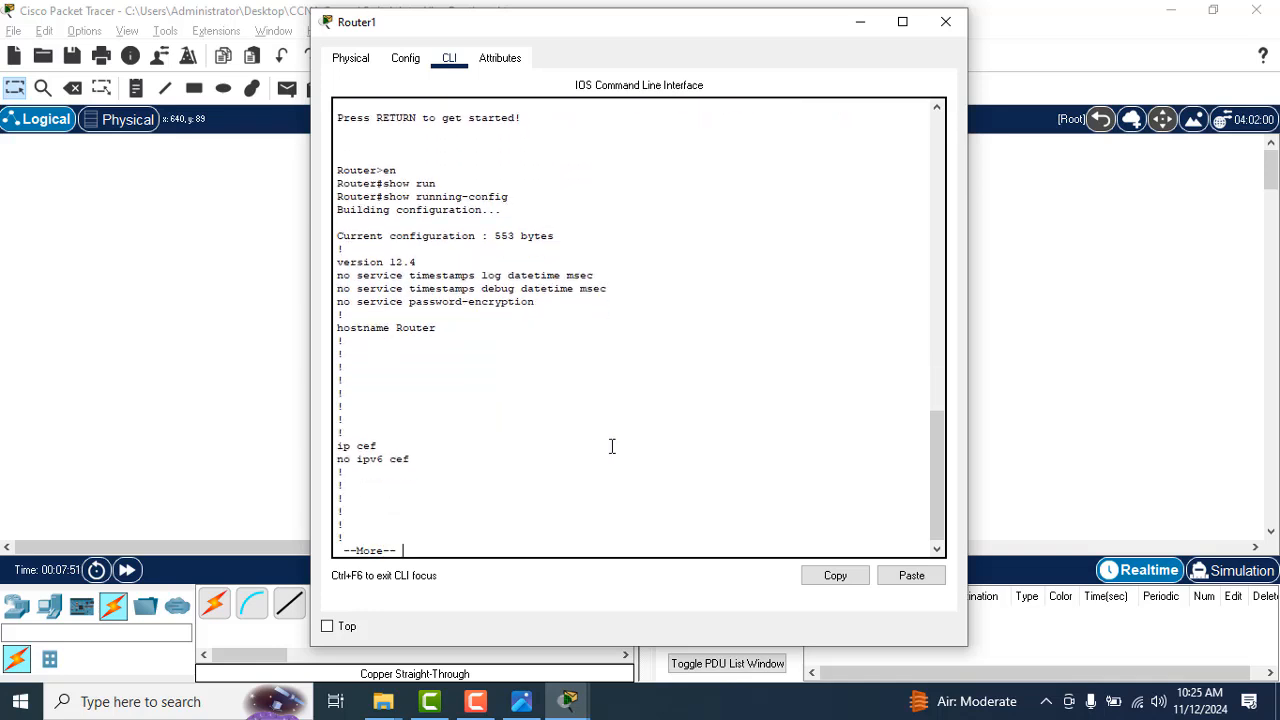
key(Return)
key(Return)
key(Return)
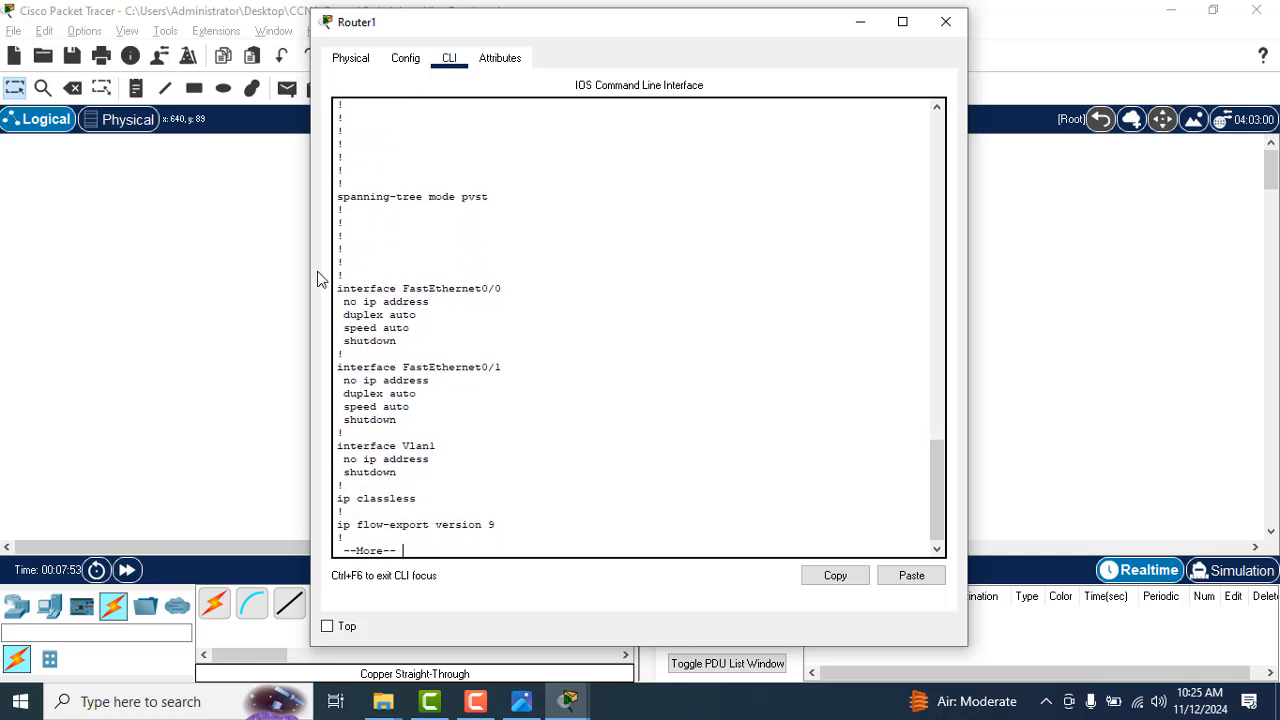
Step: Examine the FastEthernet0/0, FastEthernet0/1 and Vlan1 entries in the running configuration and page through the rest of the output
drag(340, 275, 430, 331)
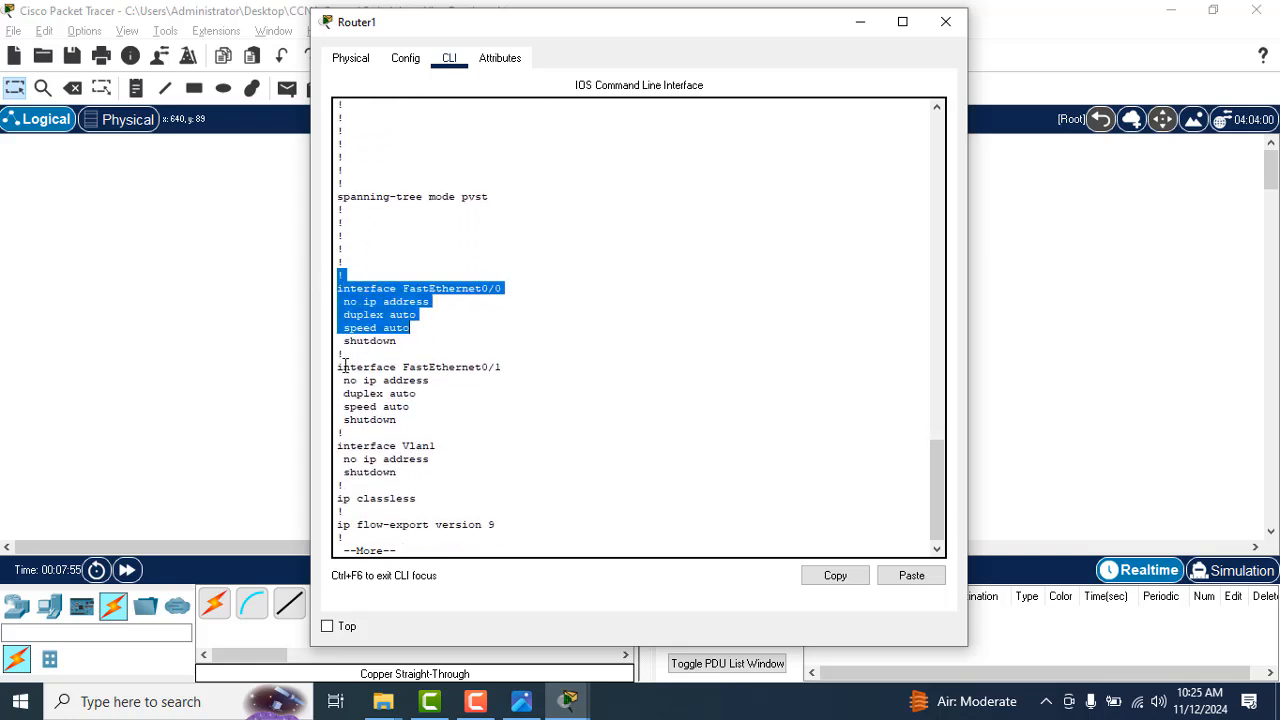
drag(341, 372, 434, 414)
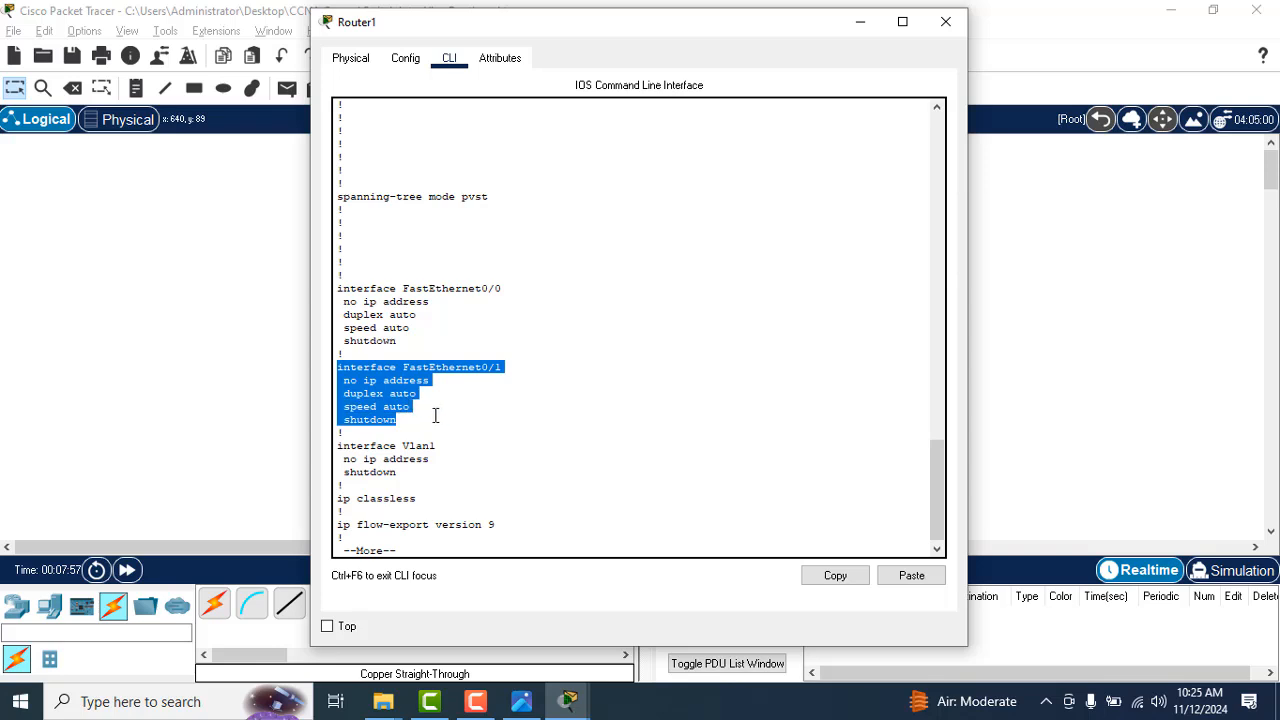
key(Return)
key(Return)
key(Return)
key(Return)
key(Return)
key(Return)
key(Return)
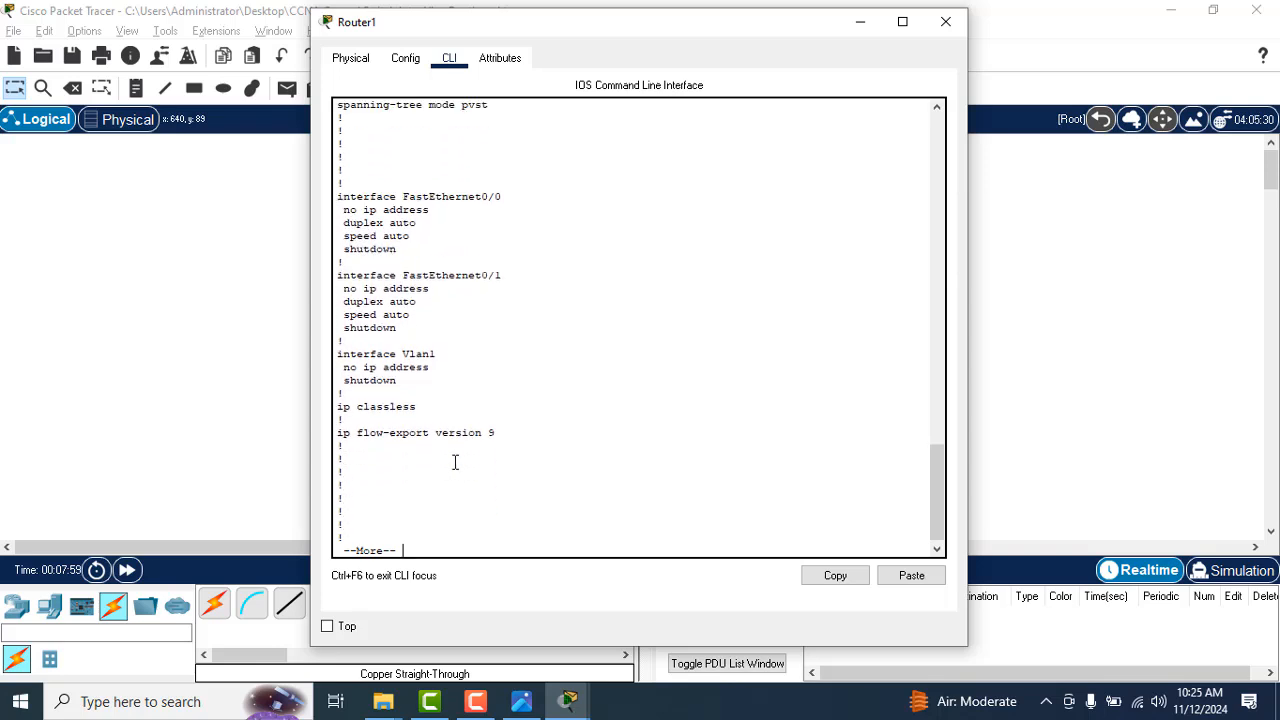
drag(338, 353, 408, 381)
click(432, 432)
key(Return)
key(Return)
key(Return)
key(Return)
key(Return)
key(Return)
key(Return)
key(Return)
key(Return)
key(Return)
key(Return)
key(Return)
key(Return)
key(Return)
key(Return)
key(Return)
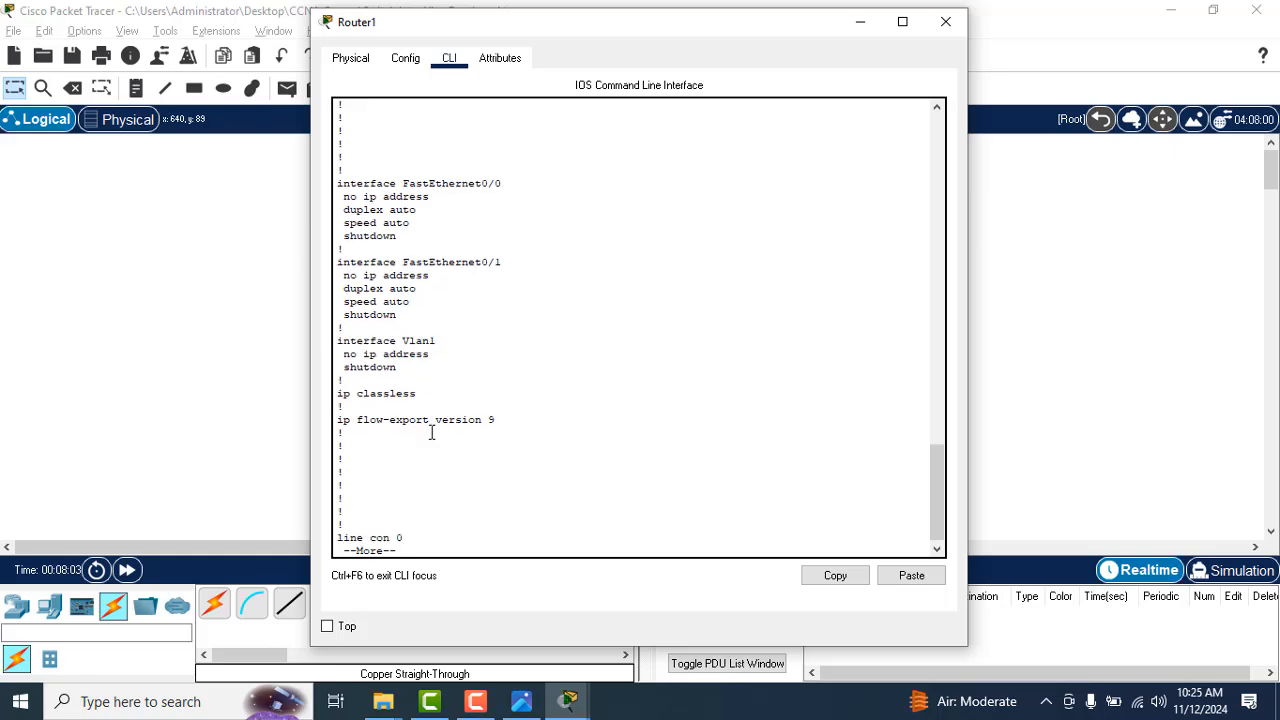
key(Return)
Step: Check the topology and the fa 0/0 commands in the syntax notes, and enter global configuration mode in the router's CLI
key(alt+Tab)
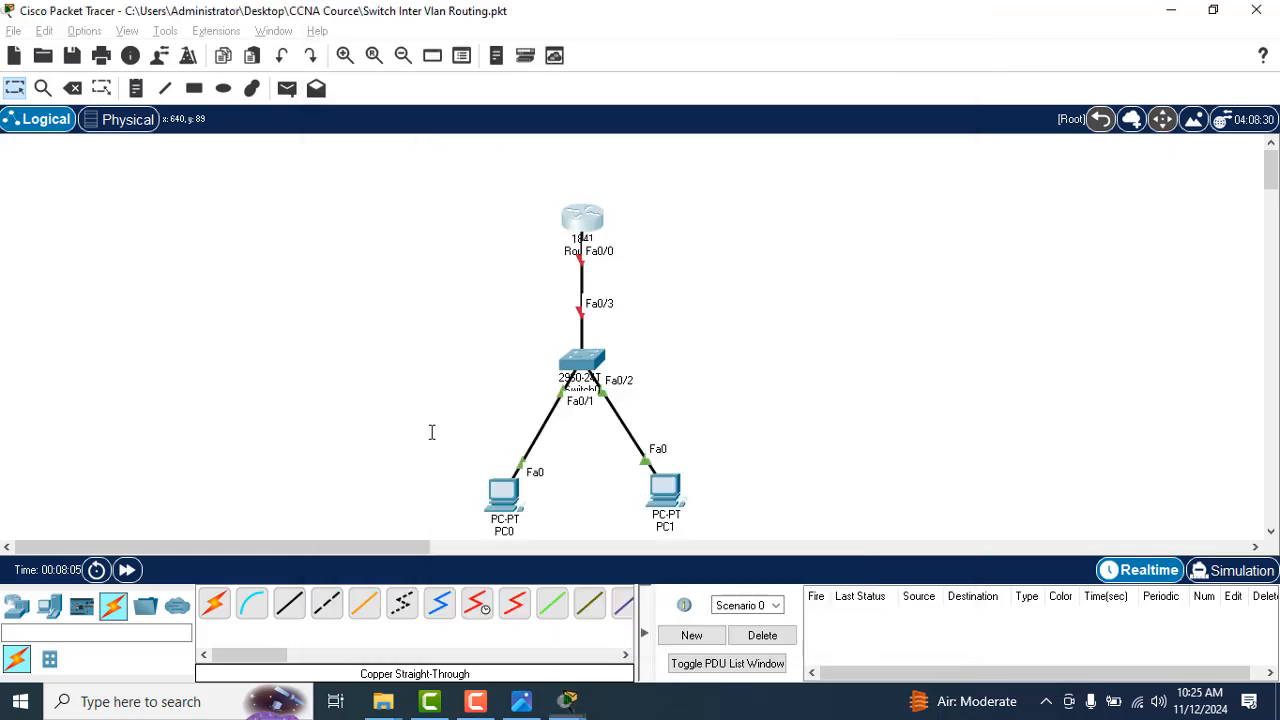
key(alt+Tab)
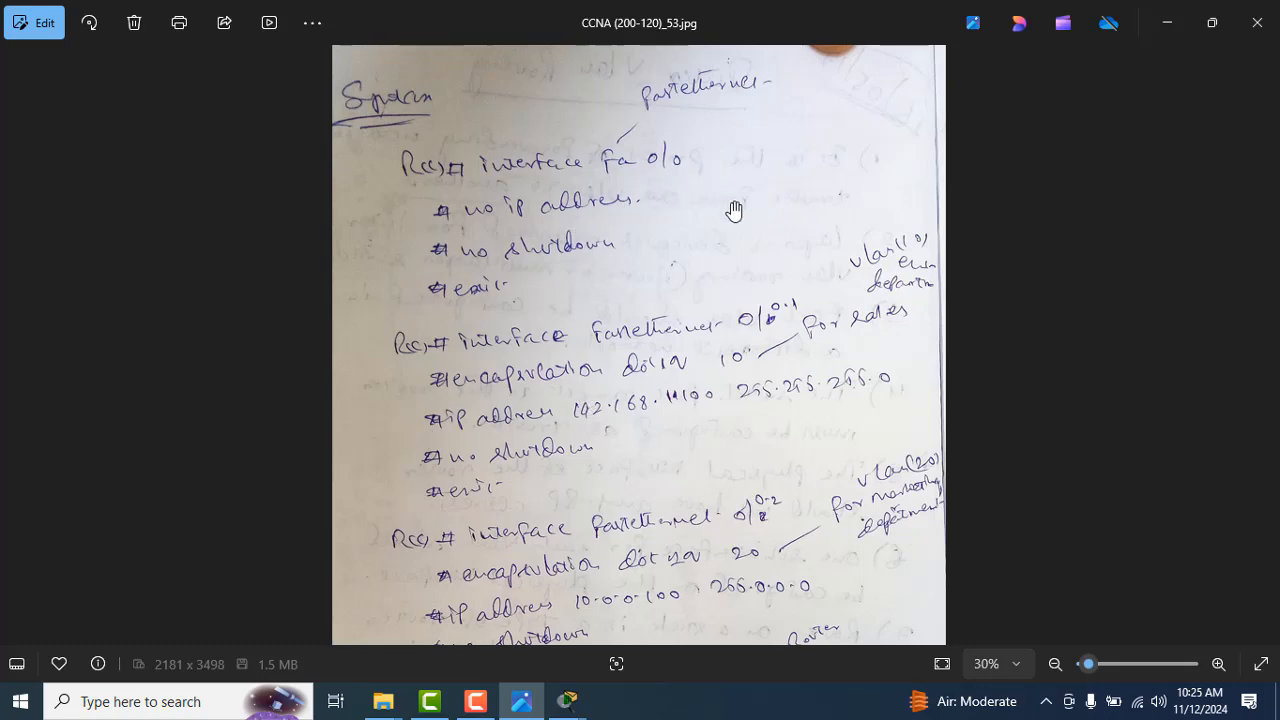
key(alt+Tab)
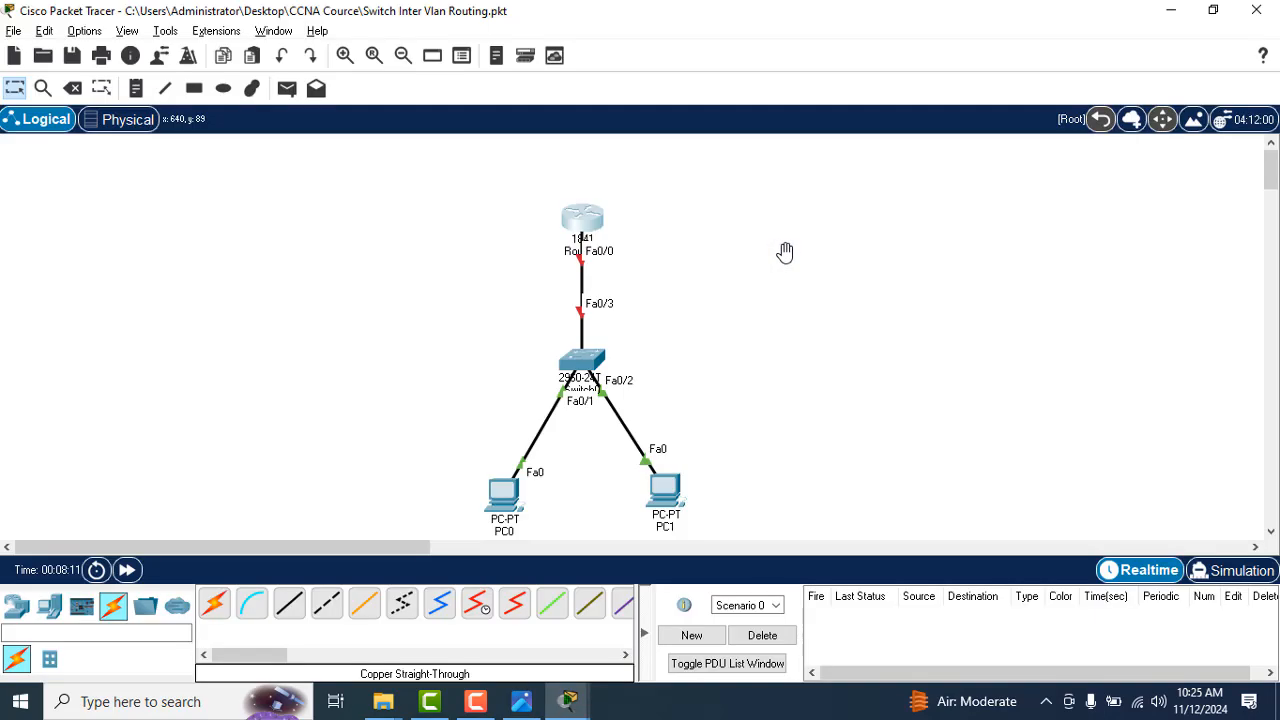
key(alt+Tab)
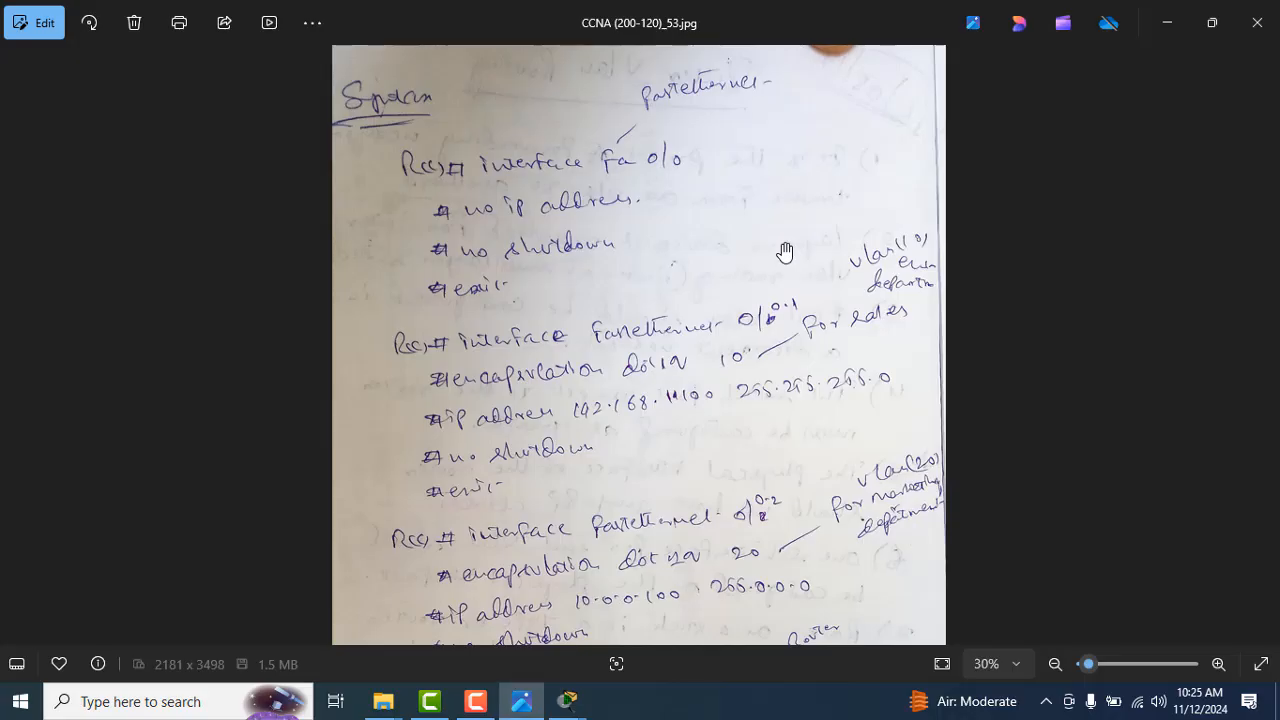
key(alt+Tab)
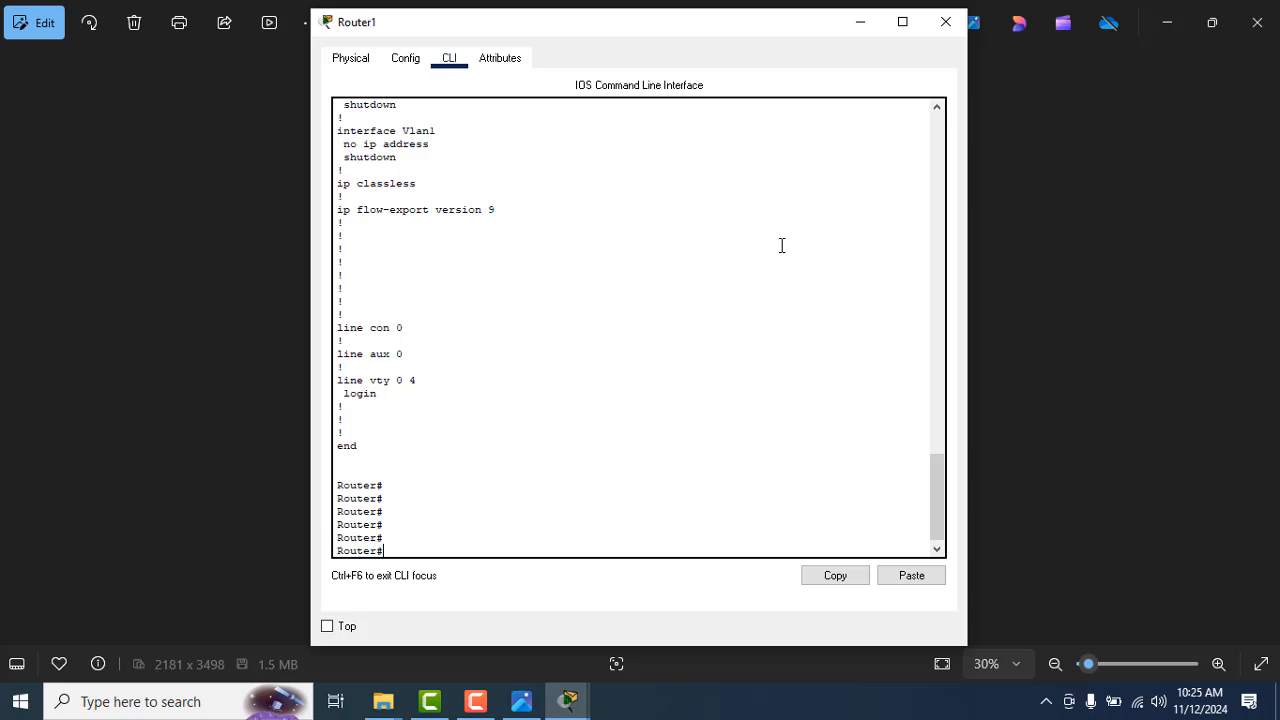
text(config)
key(Tab)
key(Return)
key(Return)
key(Return)
text(t)
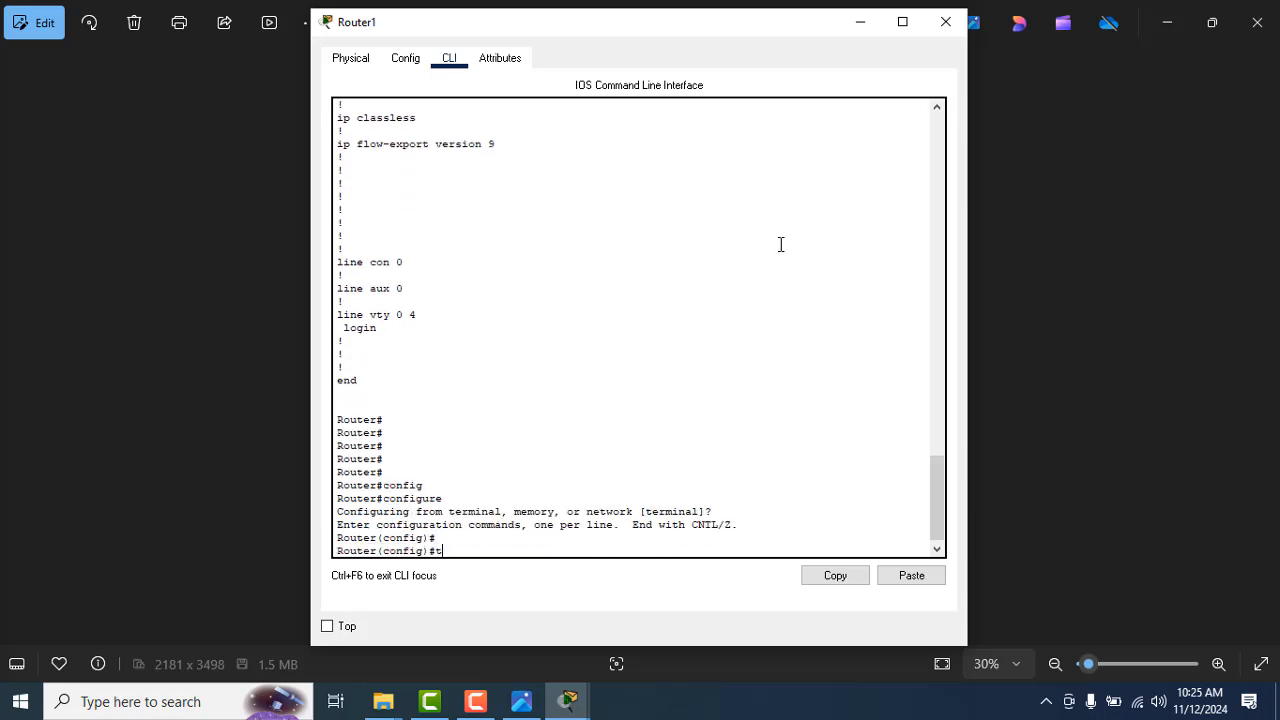
key(Return)
key(Return)
Step: Enter interface configuration mode for fastEthernet 0/0 on the router
text(inter)
key(Tab)
text(fas)
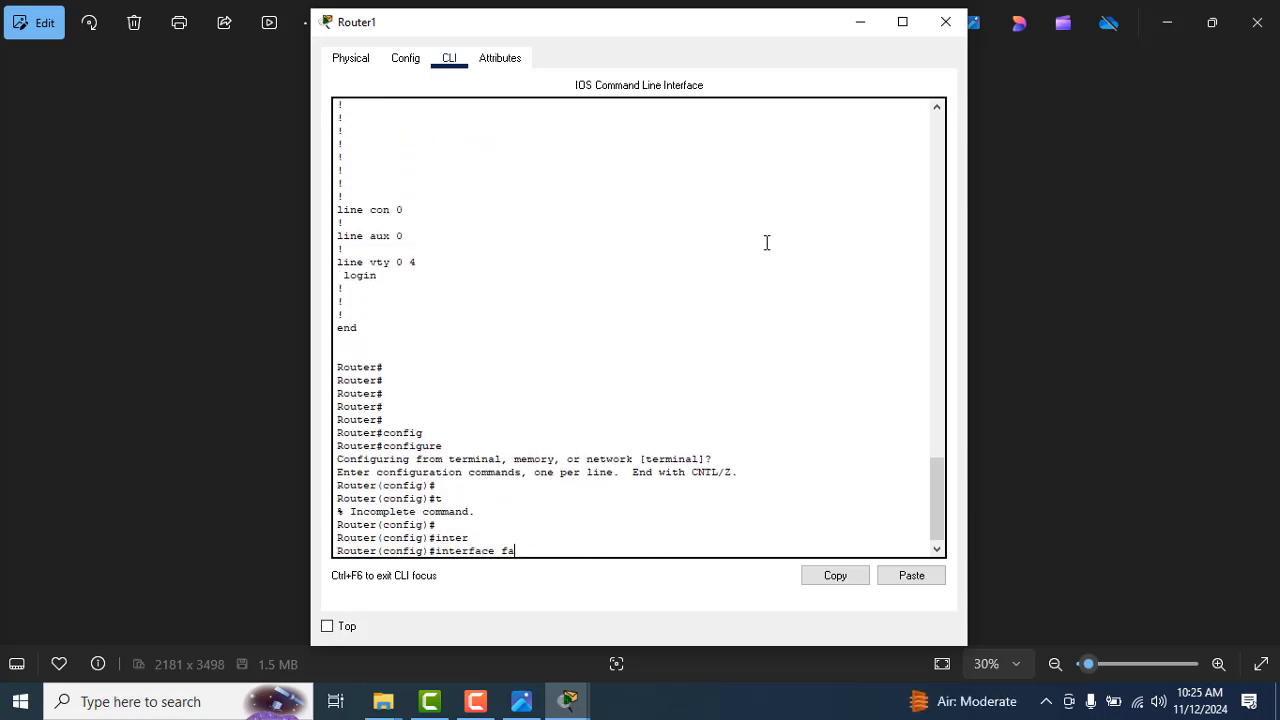
key(Tab)
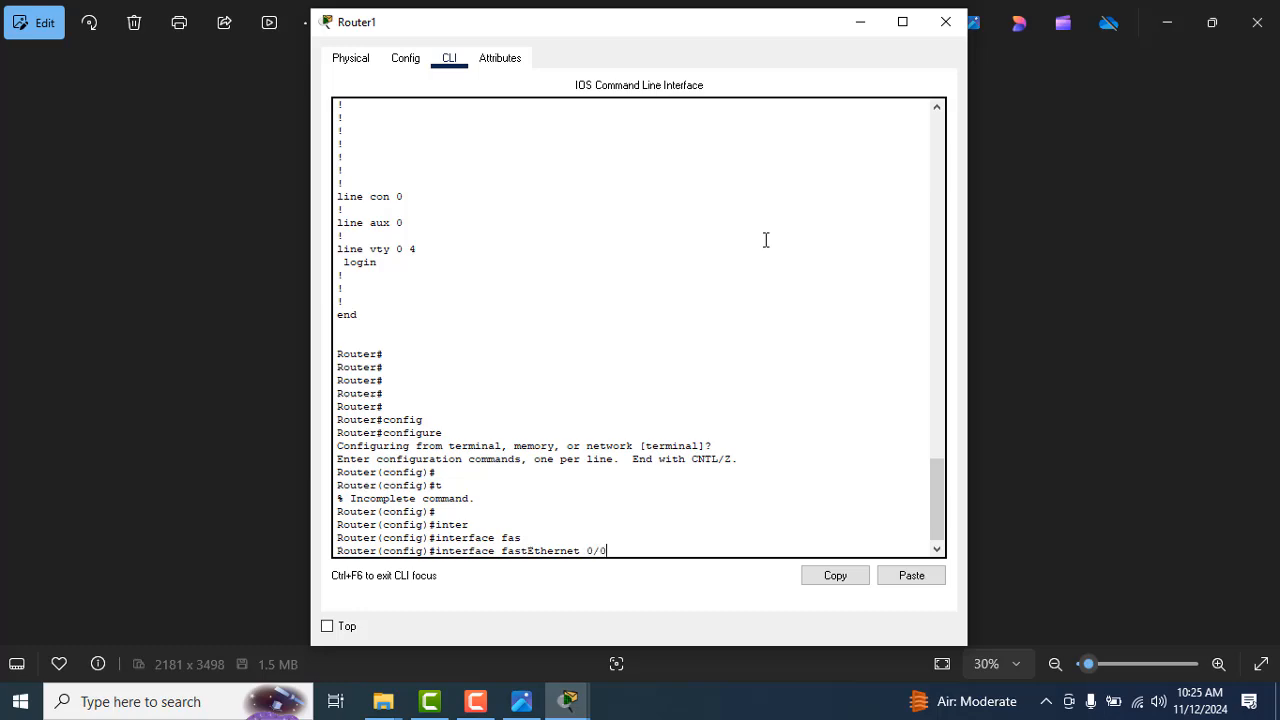
key(Return)
Step: Check the syntax notes and apply no ip address to the router's FastEthernet 0/0 interface
key(alt+Tab)
key(alt+Tab)
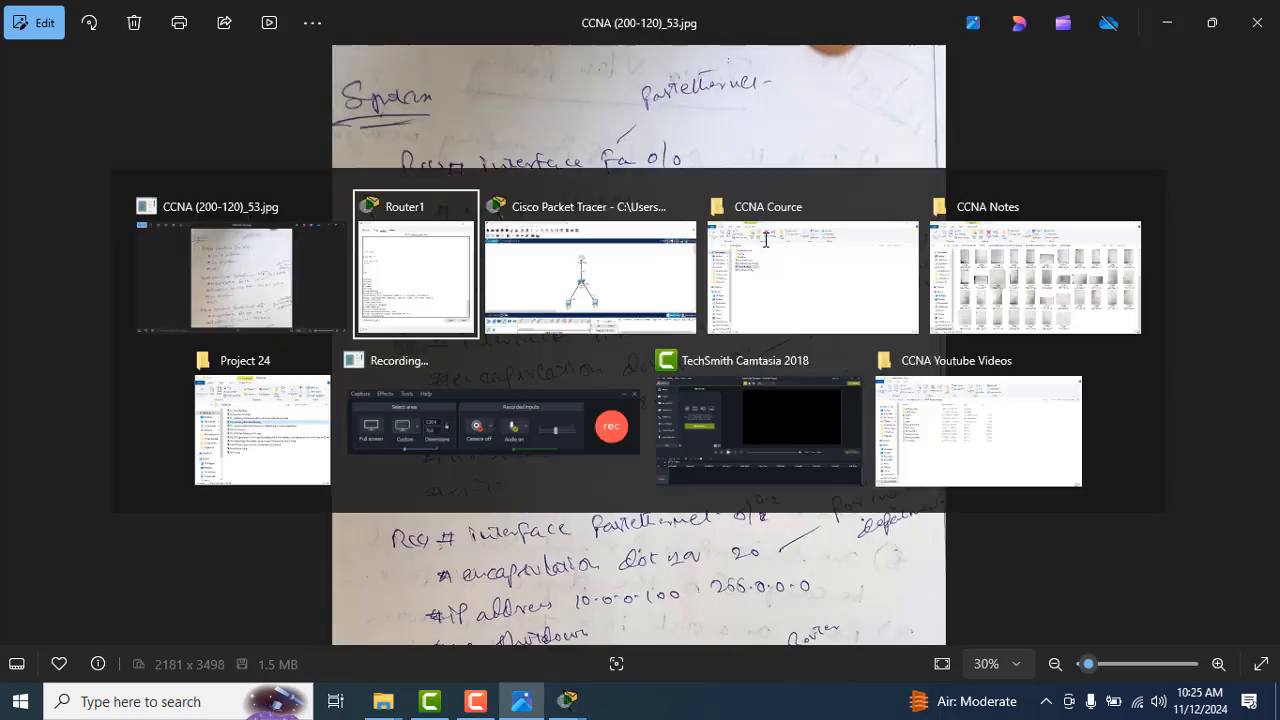
text(no ip)
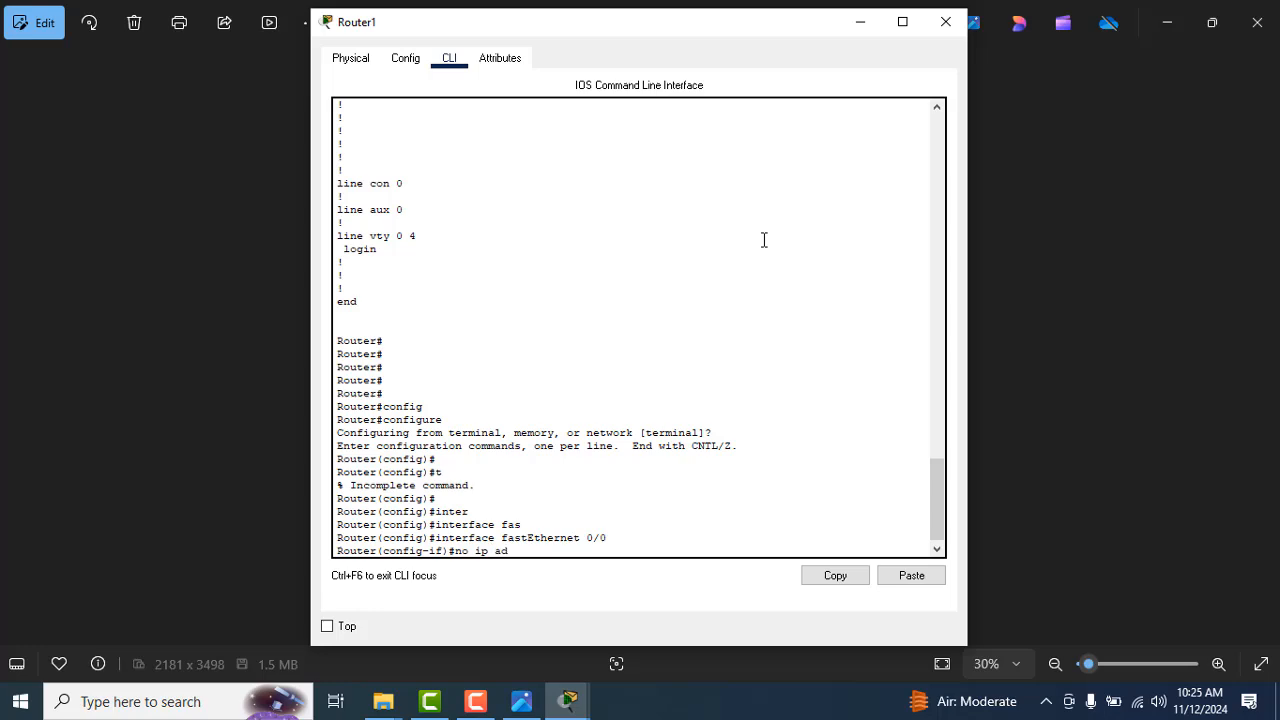
text( ad)
key(Tab)
key(Return)
key(Return)
Step: Enable FastEthernet 0/0 with no shutdown and check the router-to-switch link state in the CLI and topology
key(alt+Tab)
key(alt+Tab)
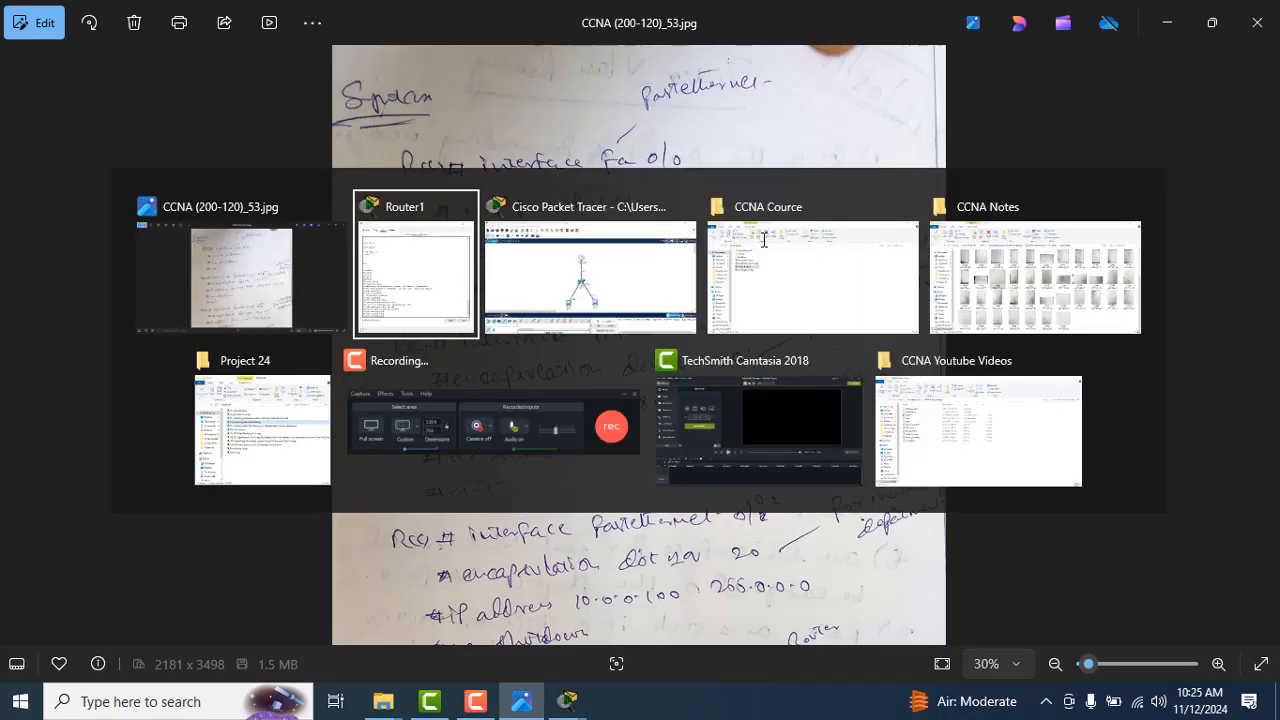
text(no shut)
key(Tab)
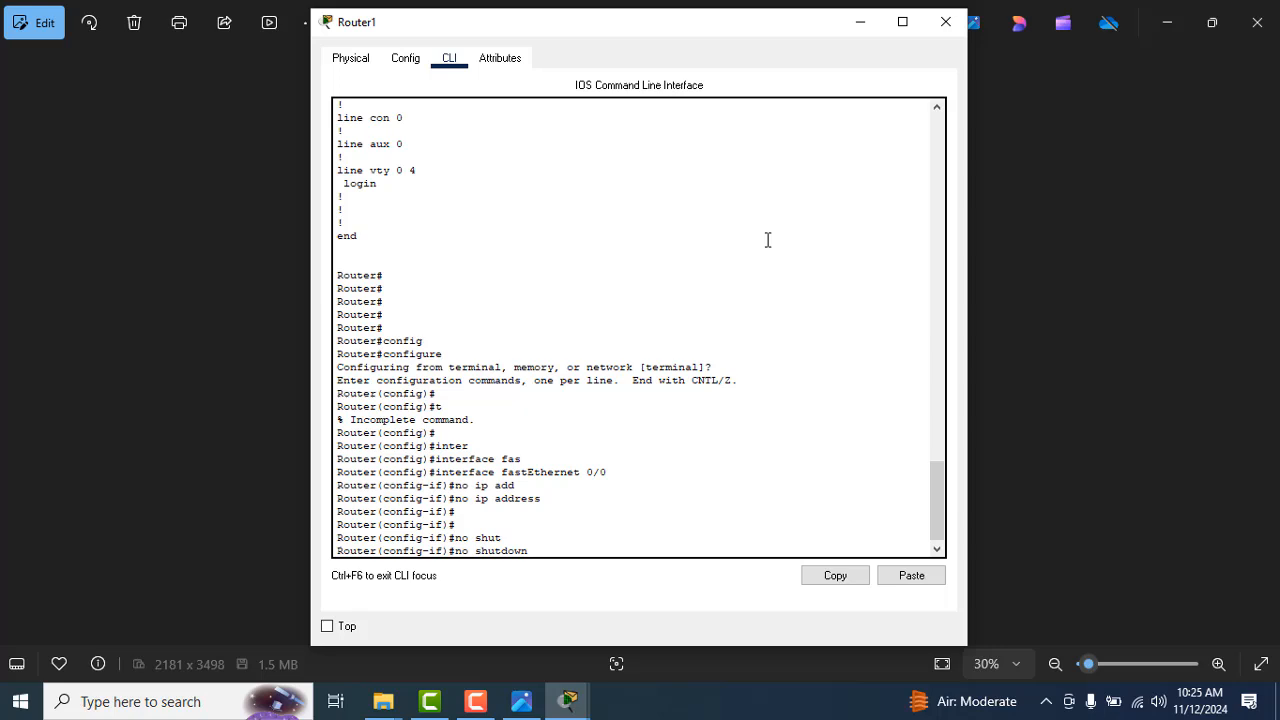
key(Return)
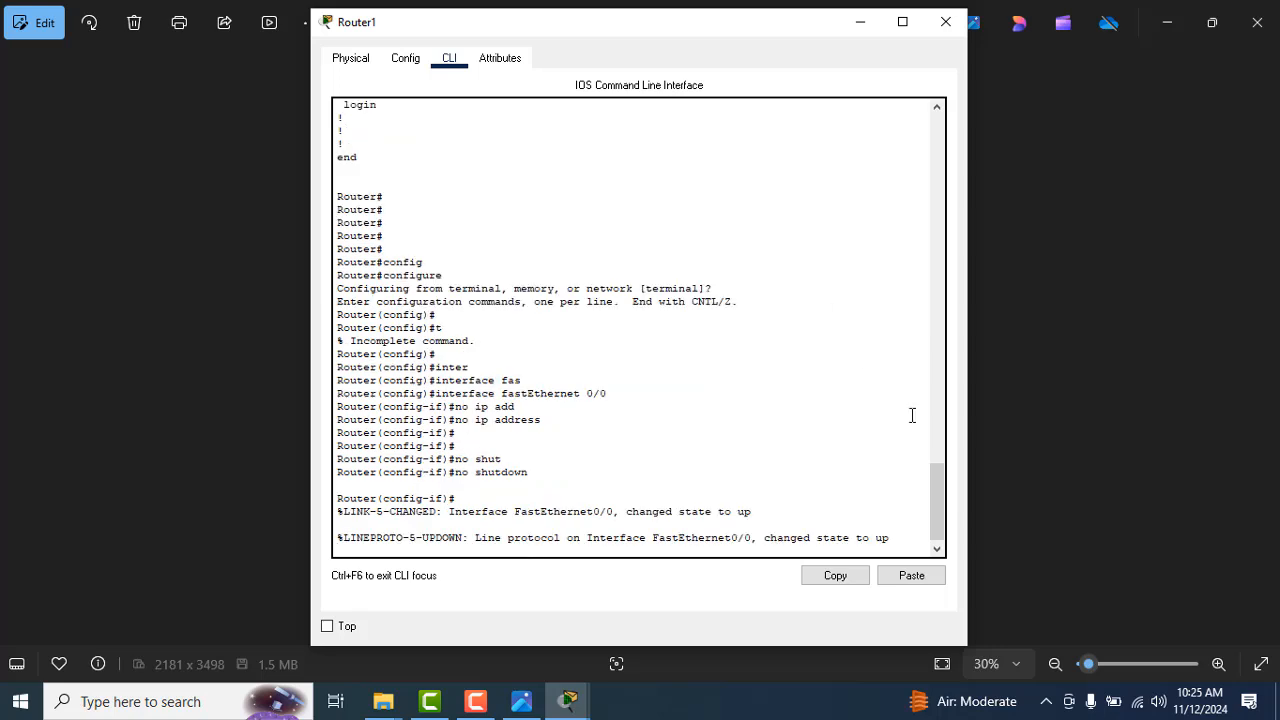
drag(751, 538, 882, 540)
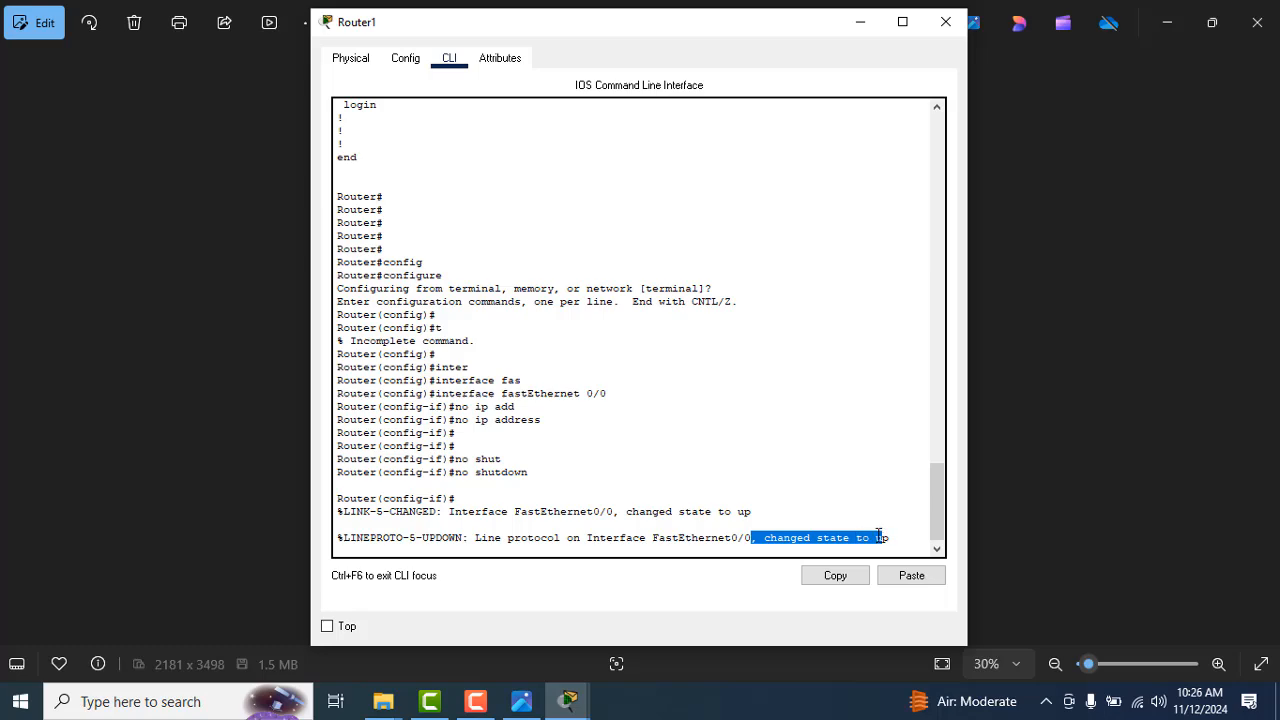
click(746, 454)
key(alt+Tab)
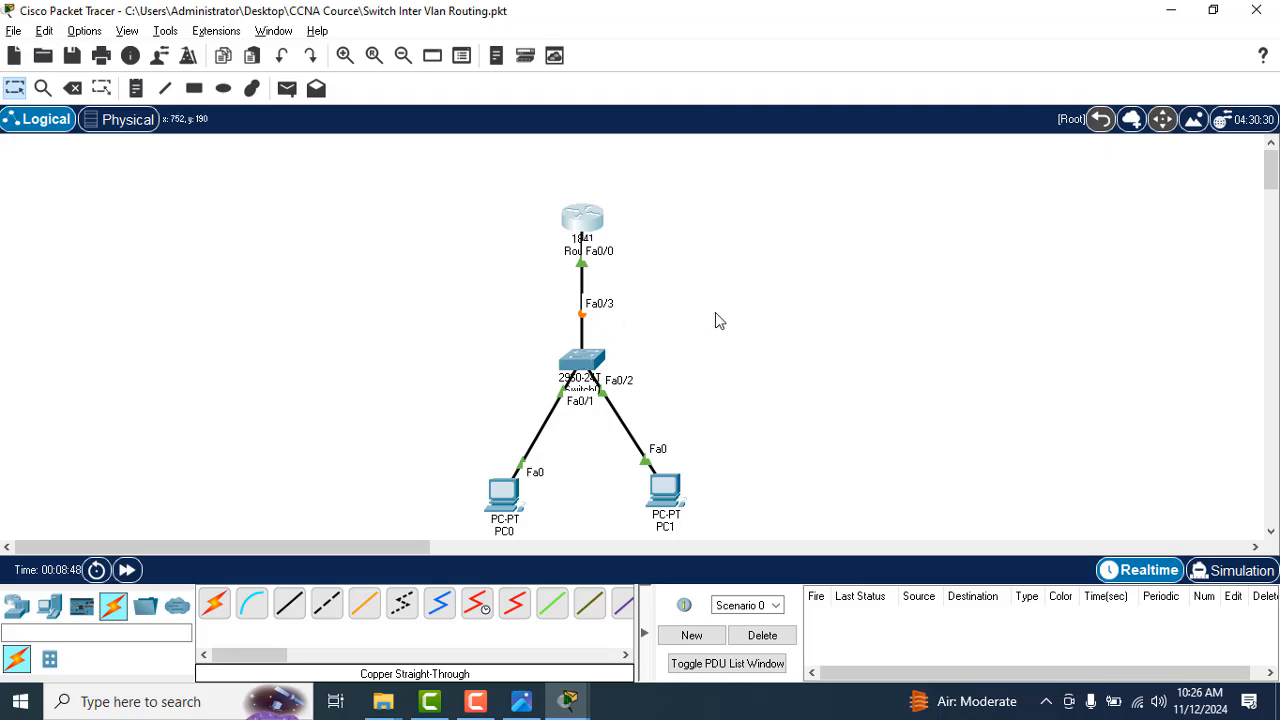
key(alt+Tab)
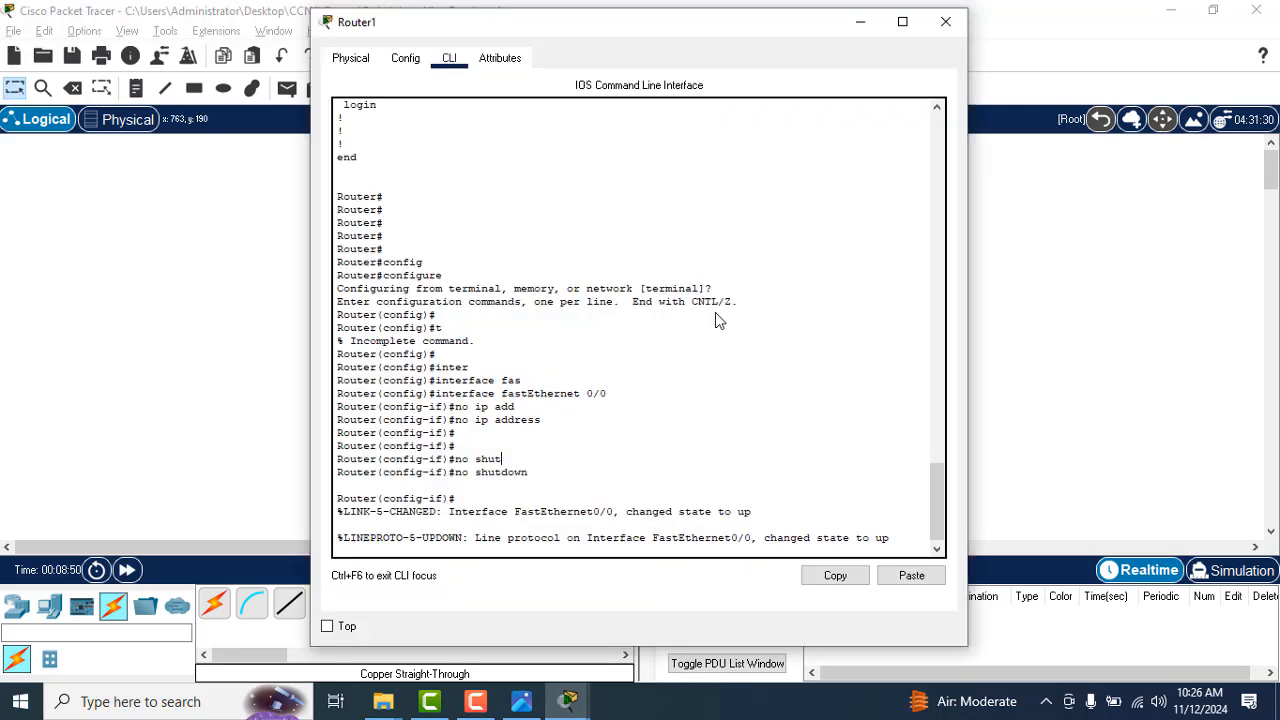
key(Return)
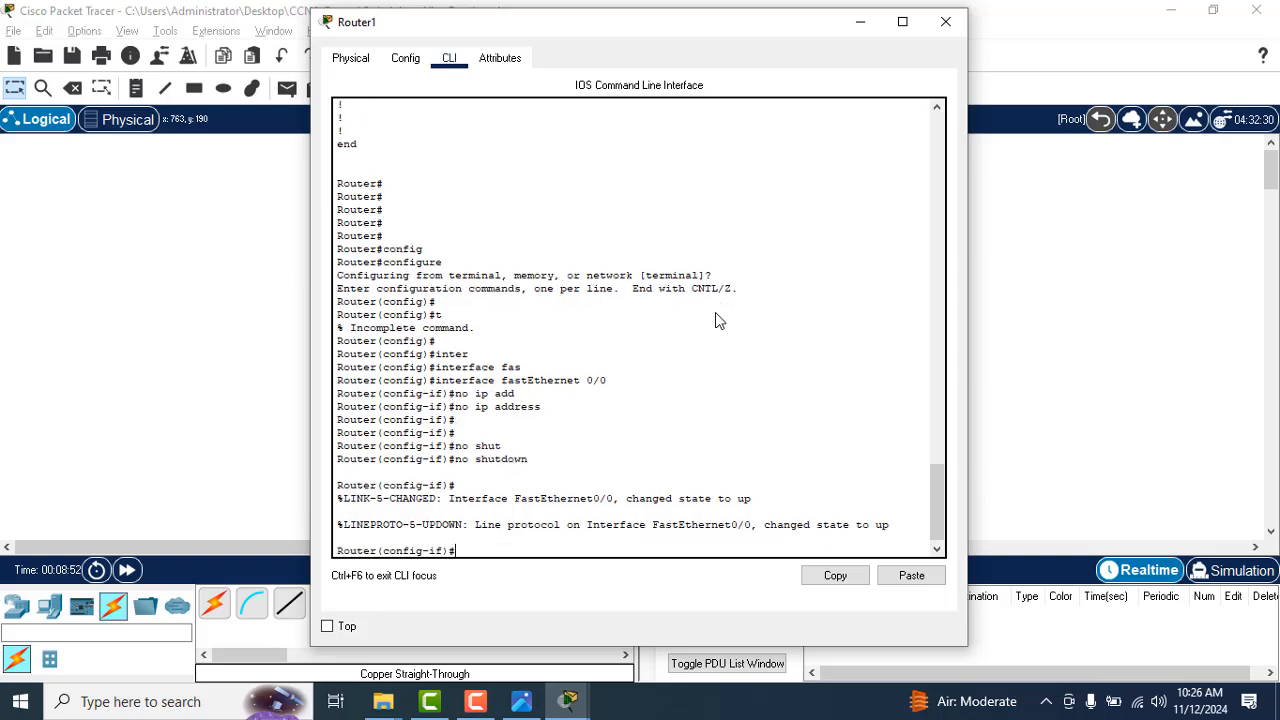
Step: Check the next command in the syntax notes and exit interface configuration mode back to global configuration
key(alt+Tab)
key(alt+Tab)
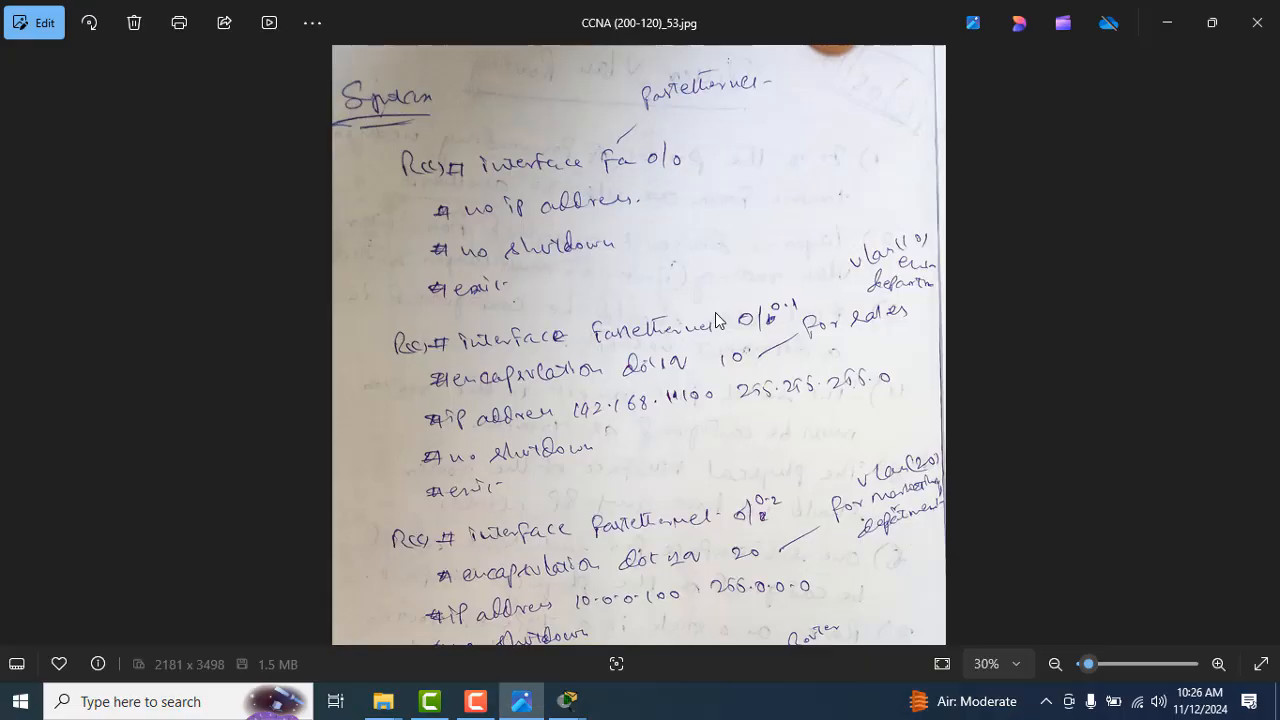
key(alt+Tab)
text(exi)
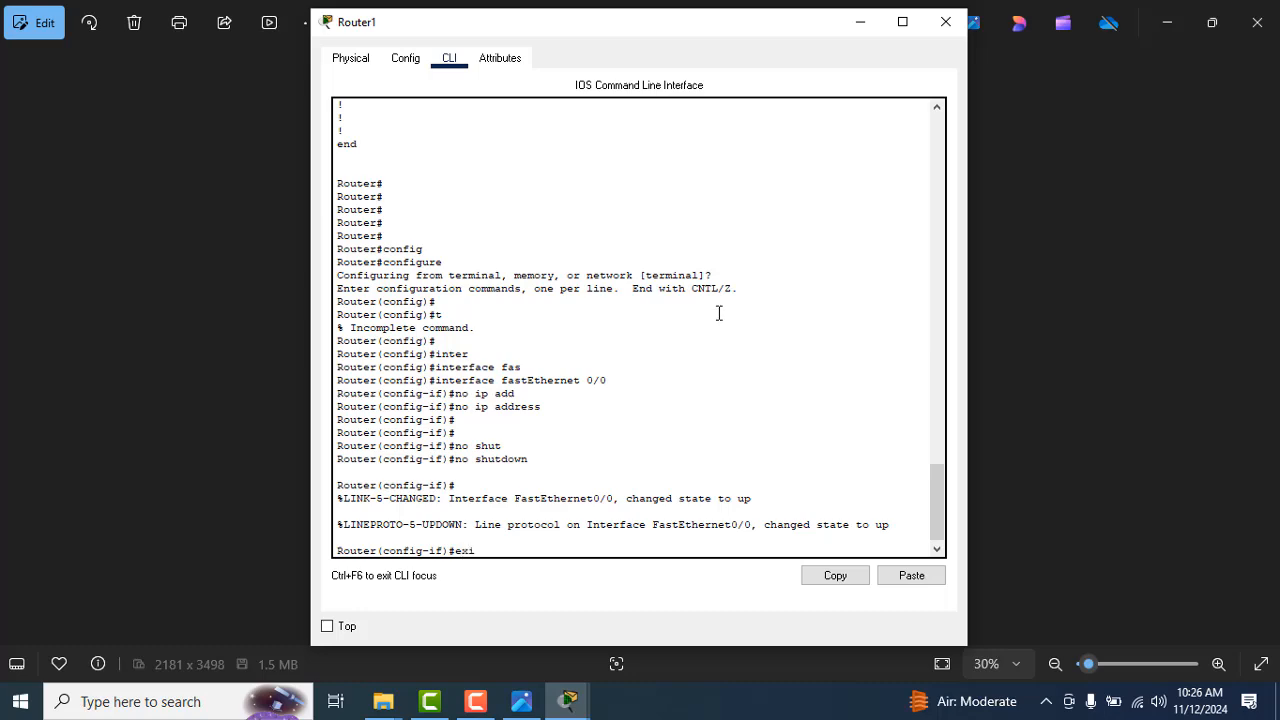
text(t)
key(Return)
key(Return)
key(Return)
Step: Reread the Inter Vlan Routing rules in CCNA (200-120)_52.jpg and the subinterface commands in CCNA (200-120)_53.jpg at 30% zoom
key(alt+Tab)
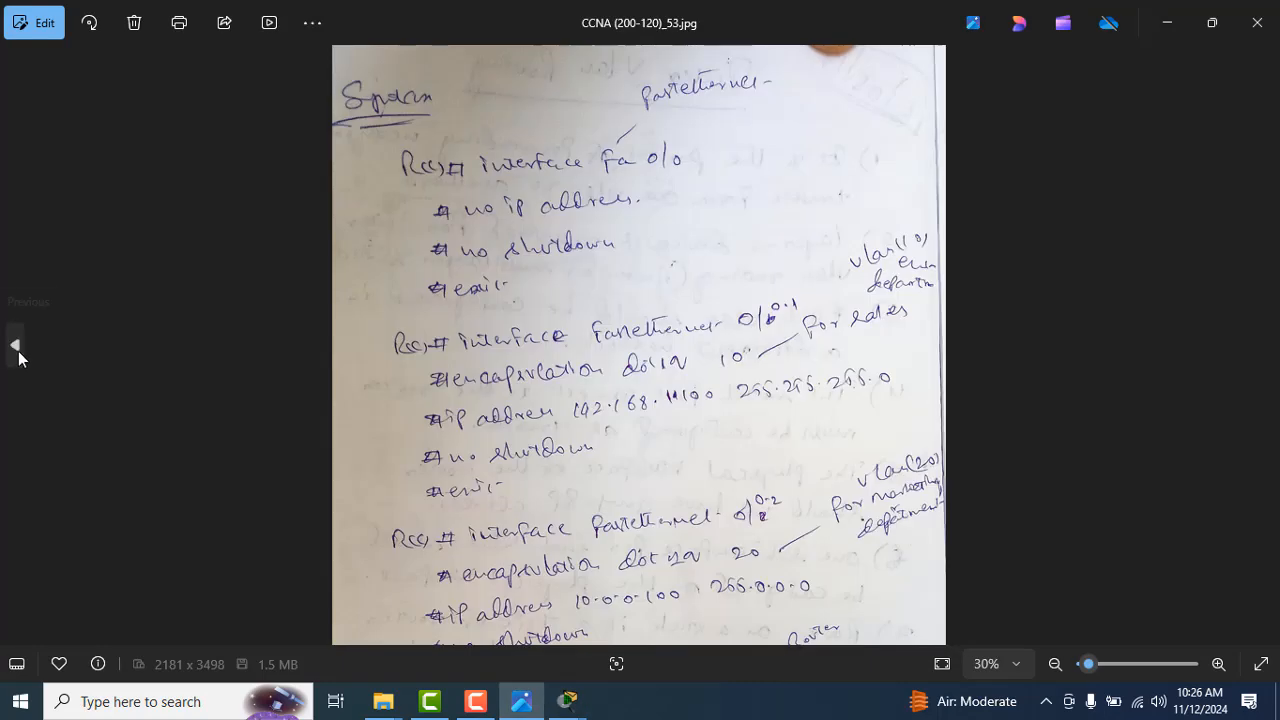
click(15, 346)
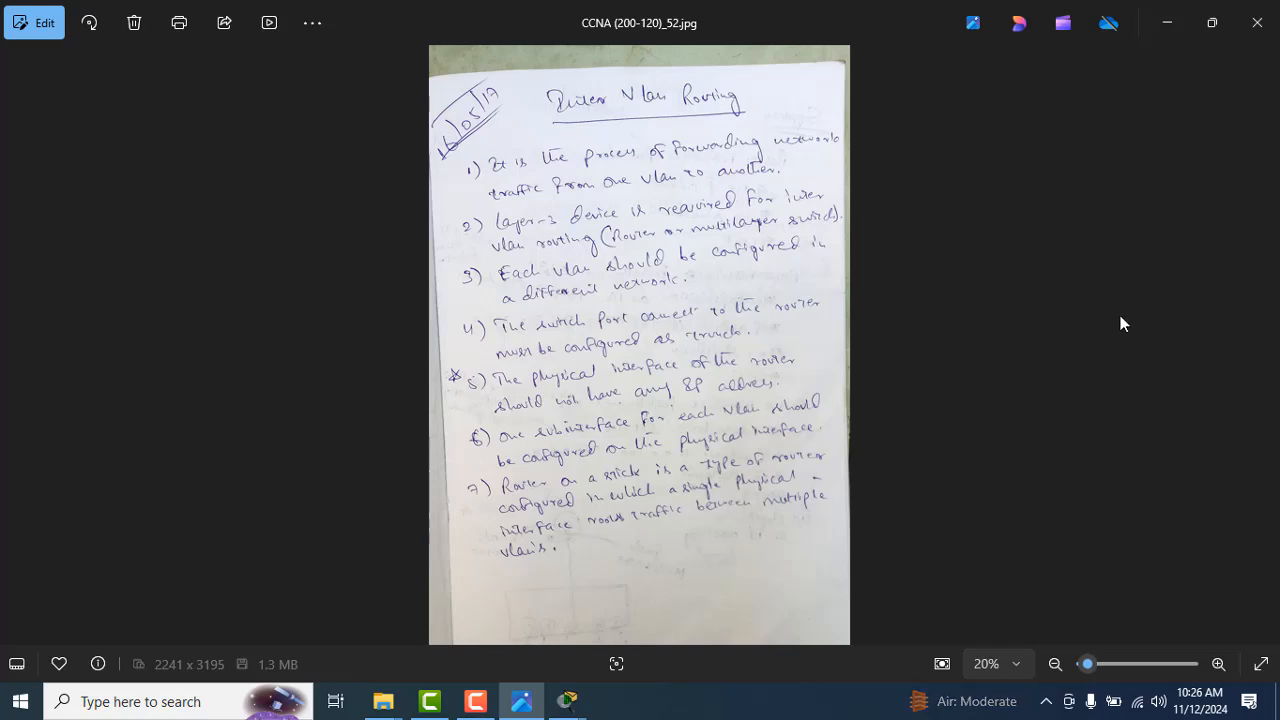
click(1264, 346)
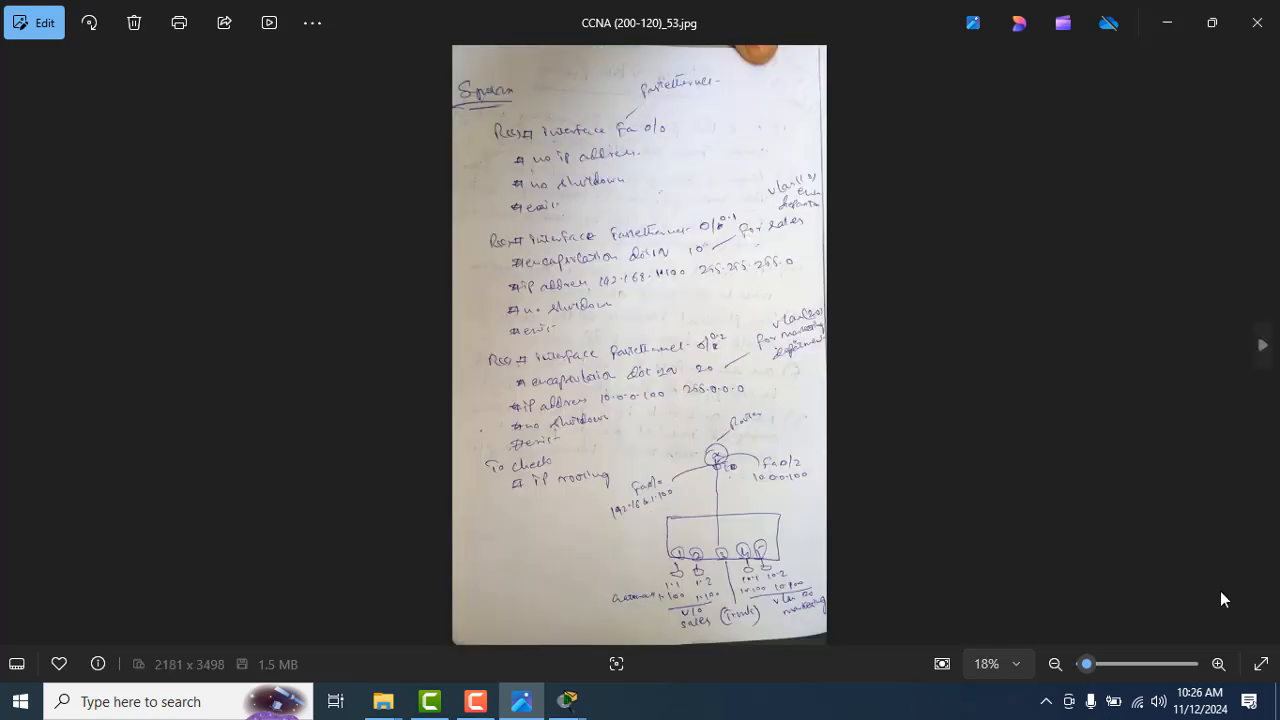
click(1220, 664)
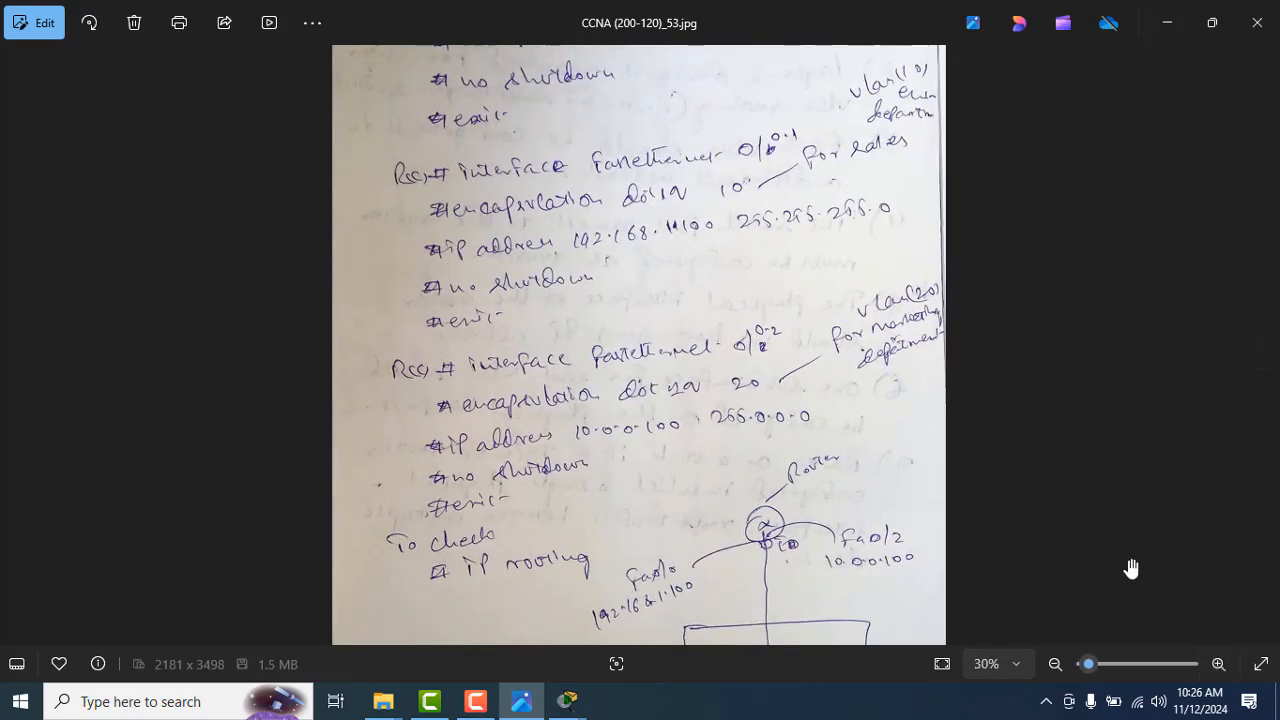
drag(1000, 392, 974, 486)
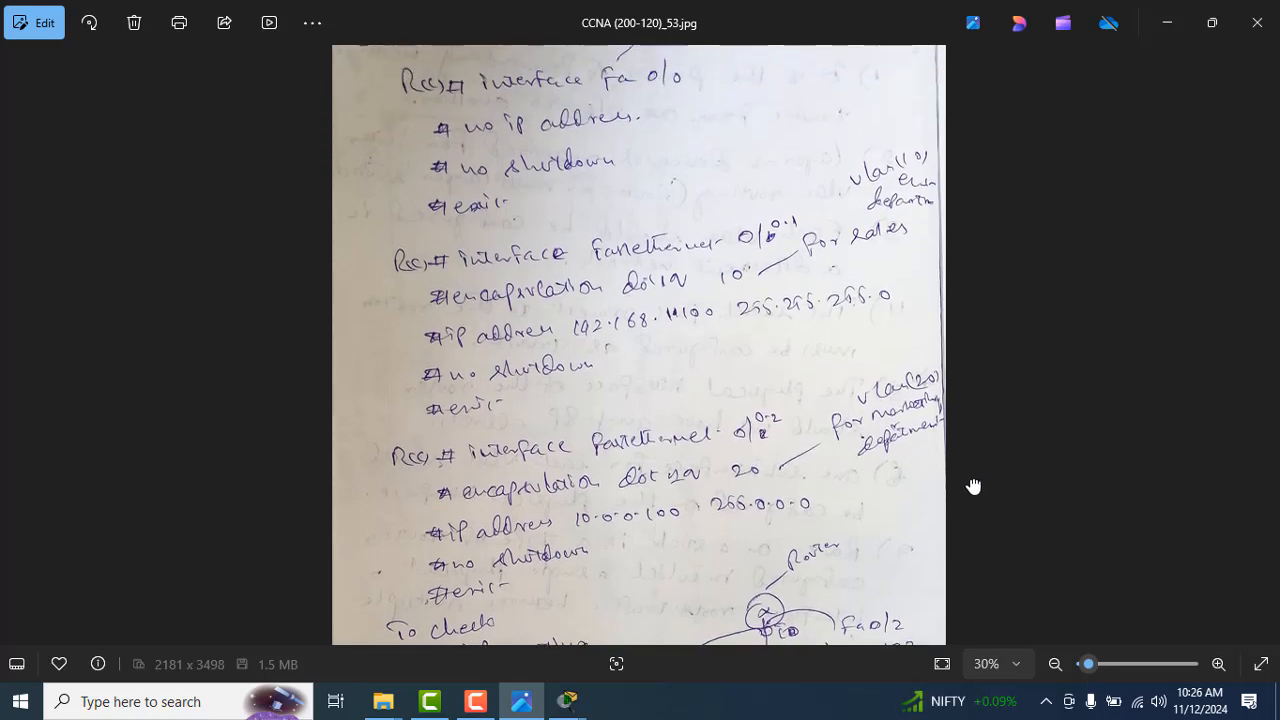
Step: Create subinterface fastEthernet 0/0.1 in the router's CLI following the notes, and review its link status messages
key(alt+Tab)
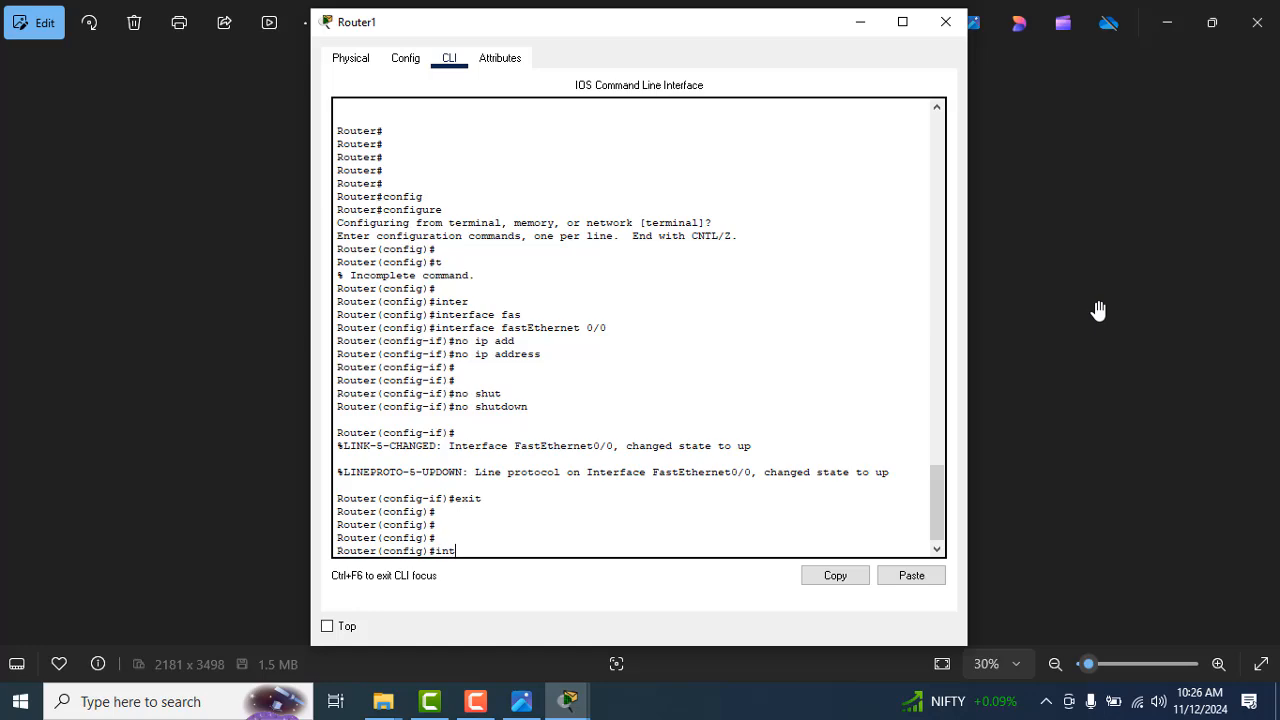
text(er)
key(Tab)
text(fas)
key(Tab)
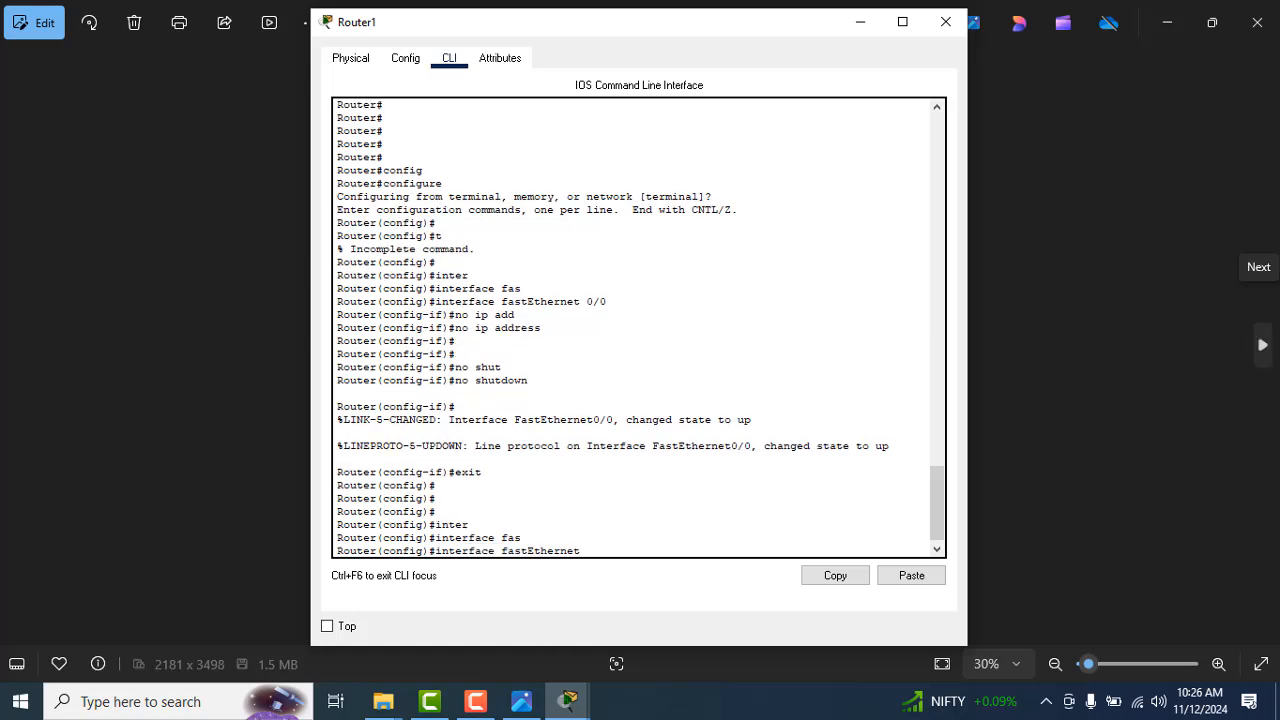
key(alt+Tab)
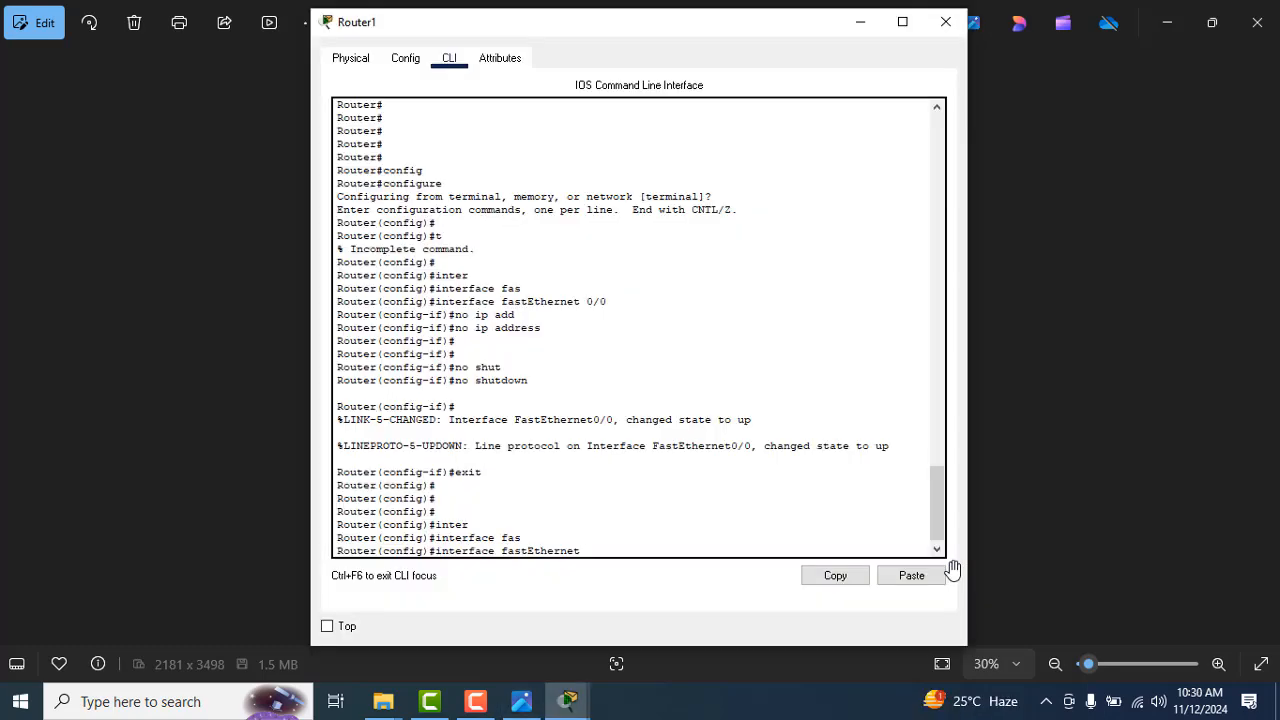
text(0/)
key(alt+Tab)
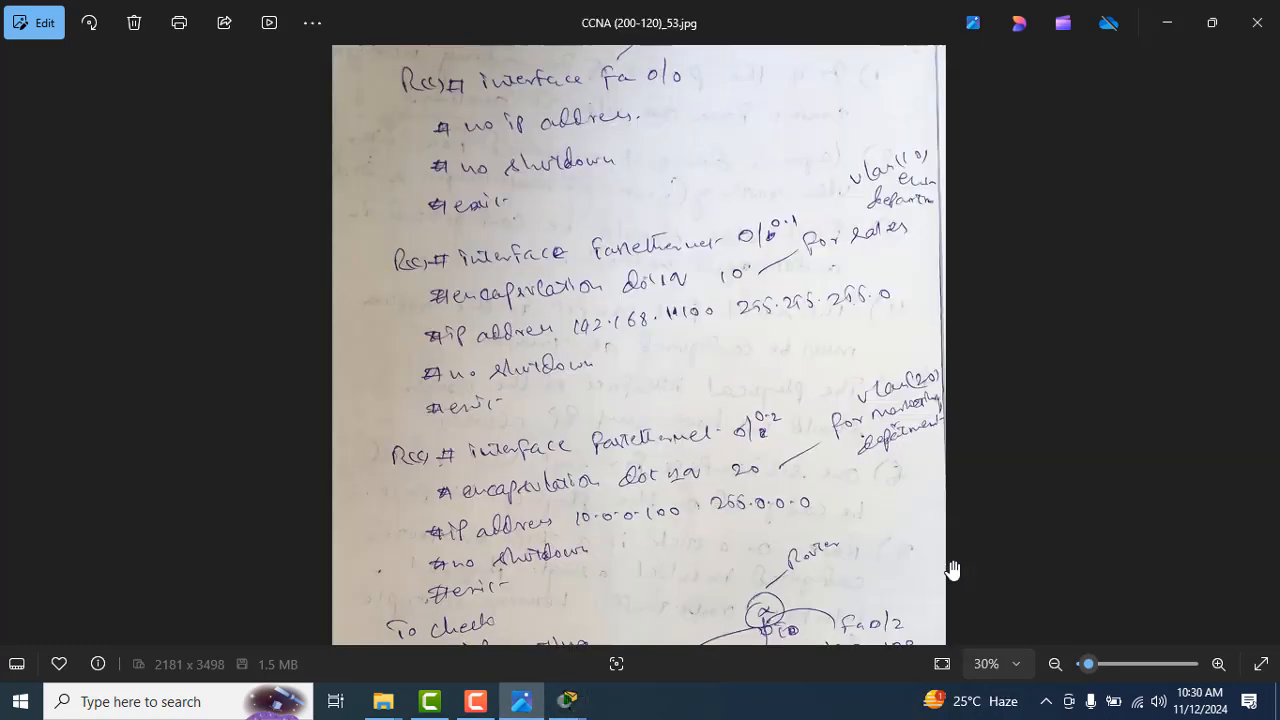
key(alt+Tab)
text(0.)
key(alt+Tab)
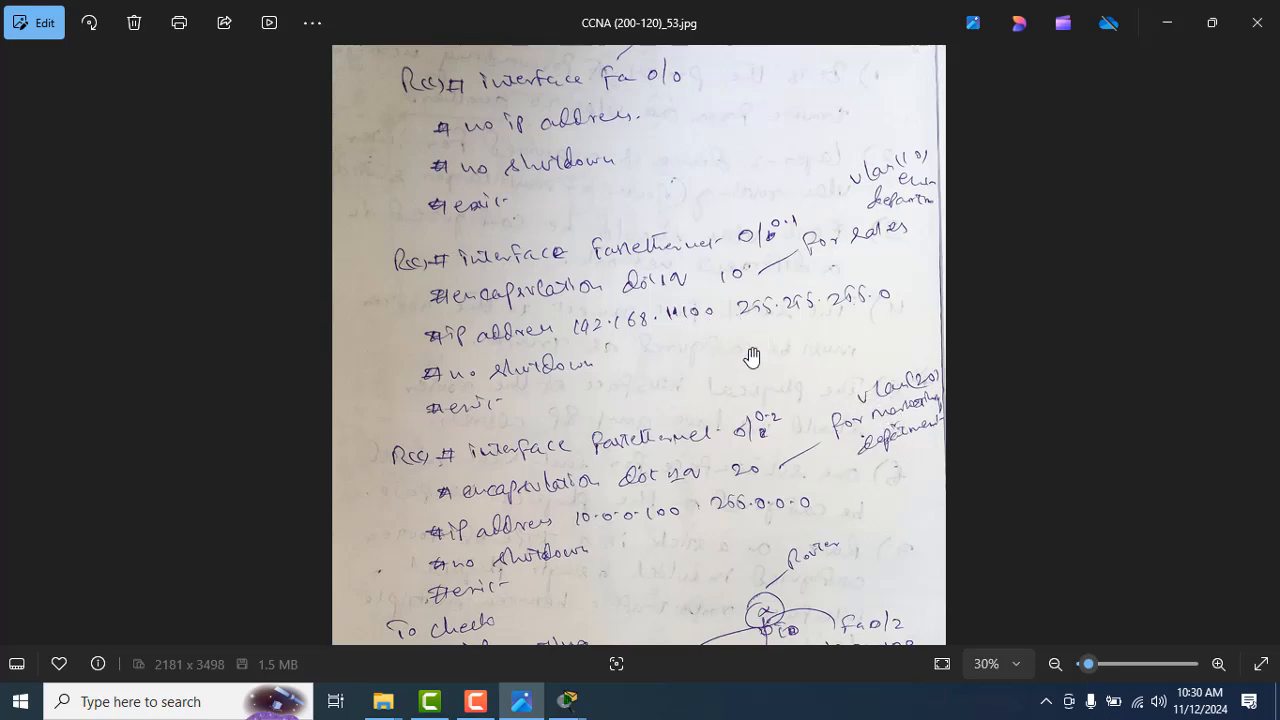
key(alt+Tab)
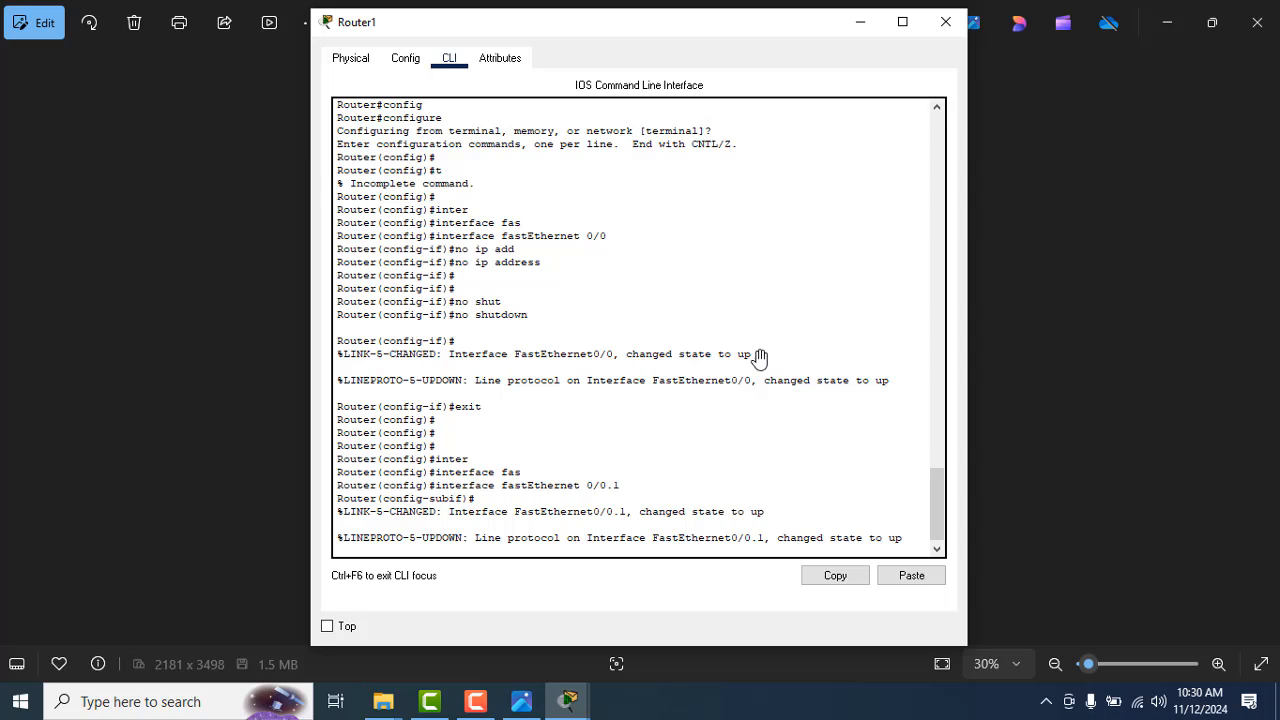
drag(694, 500, 733, 519)
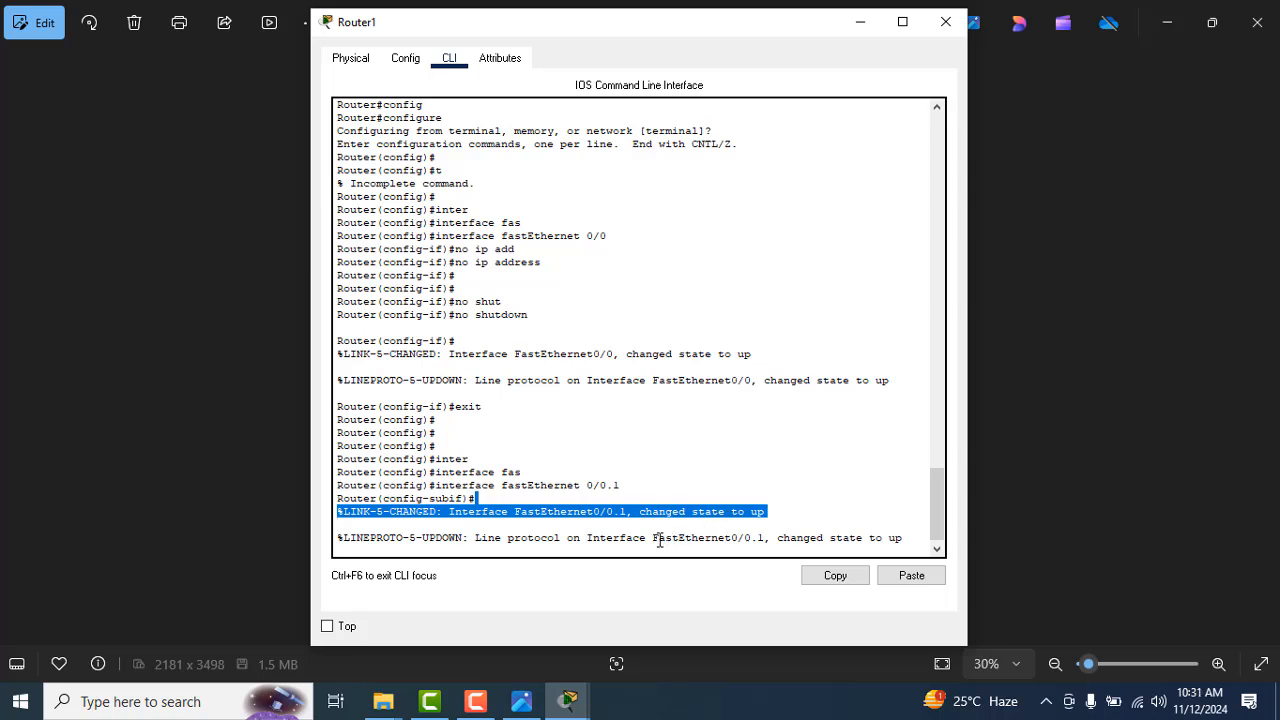
Step: Set the encapsulation of subinterface fastEthernet 0/0.1 to dot1Q with VLAN 10, following the notes
drag(649, 538, 935, 545)
key(Return)
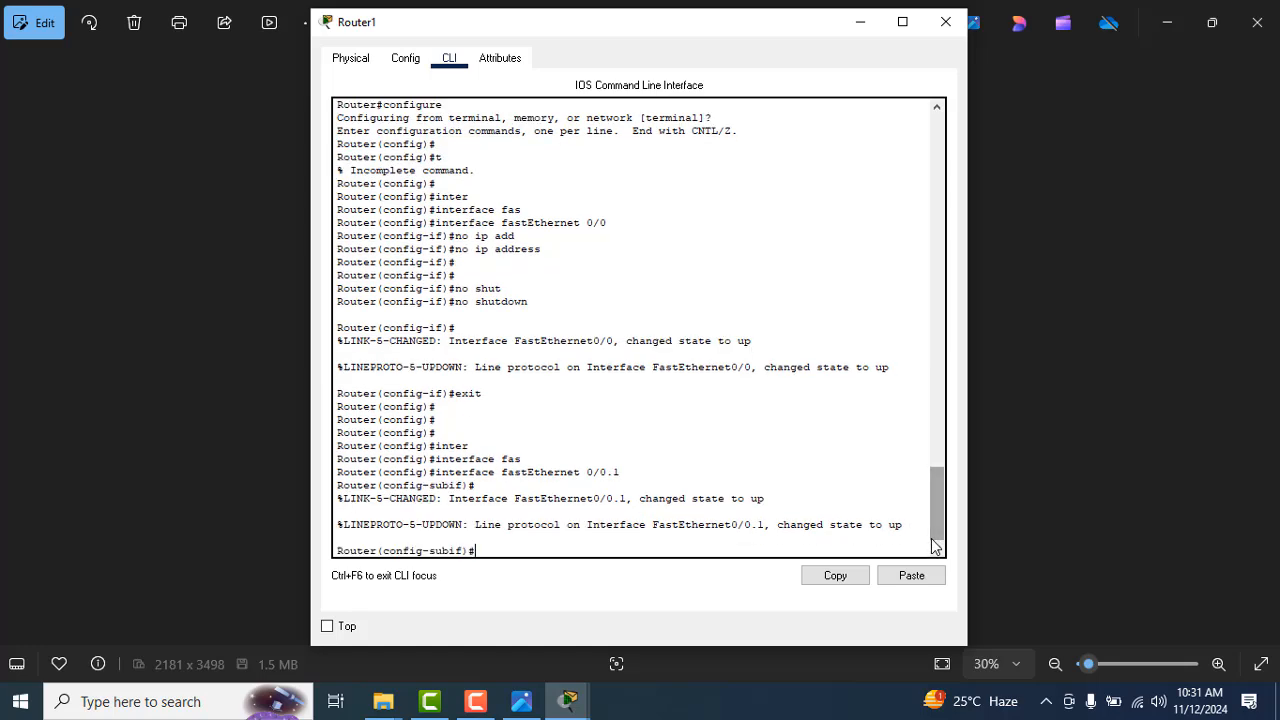
key(alt+Tab)
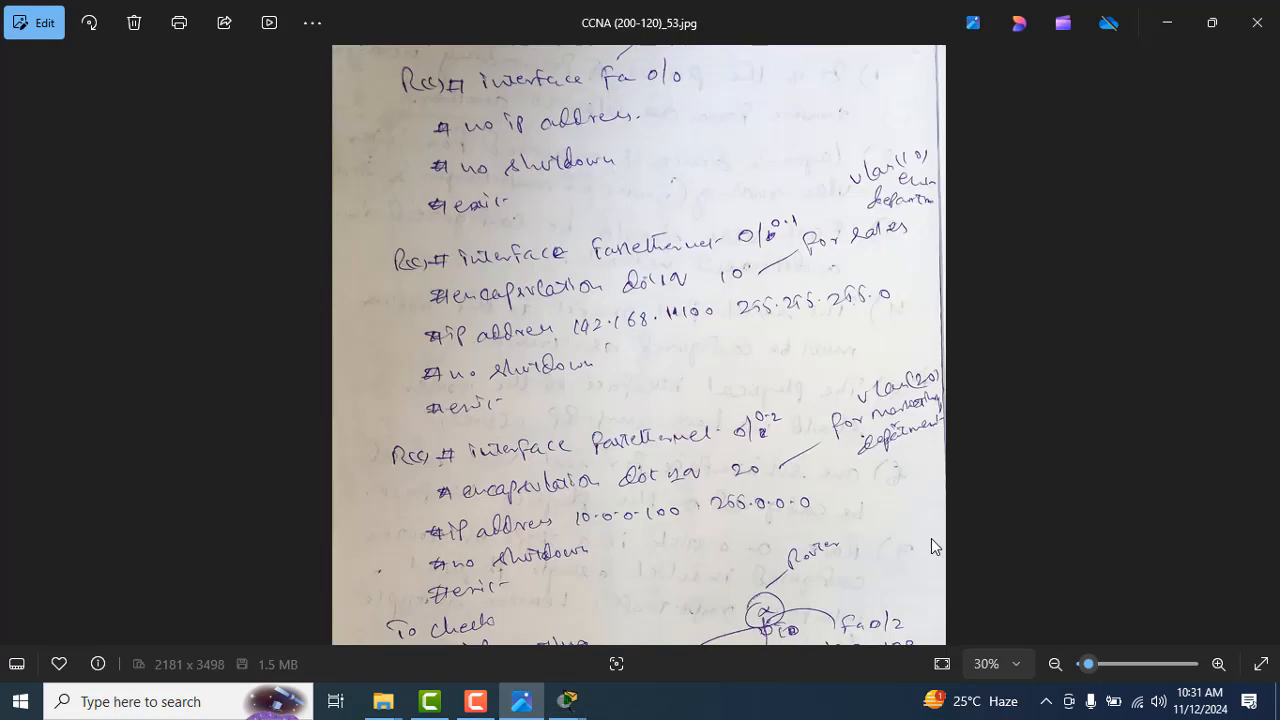
key(alt+Tab)
text(enc)
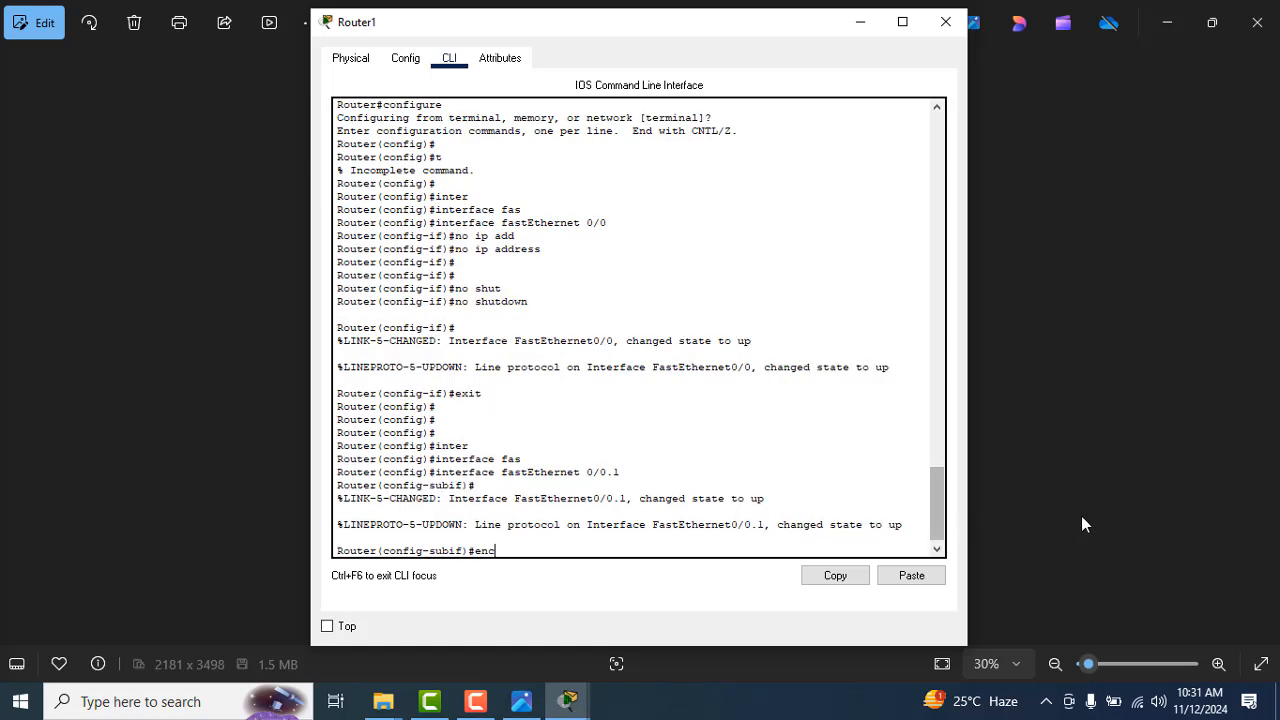
key(Tab)
key(alt+Tab)
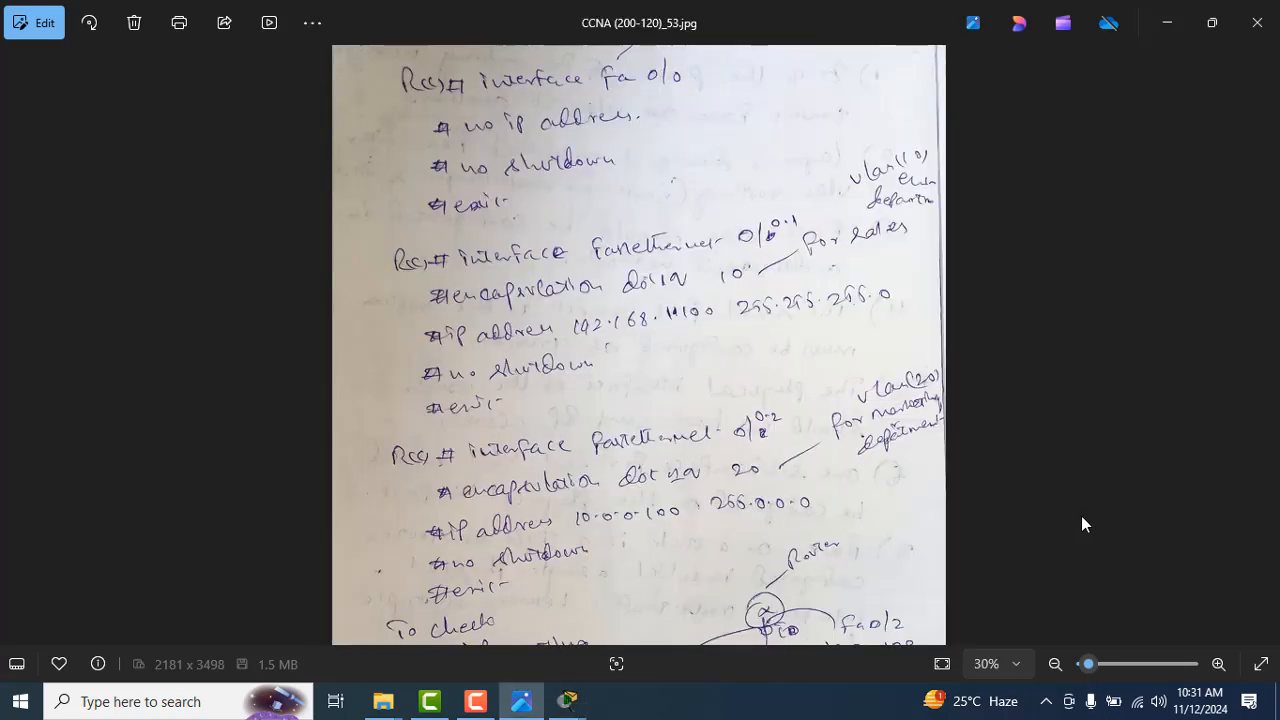
key(alt+Tab)
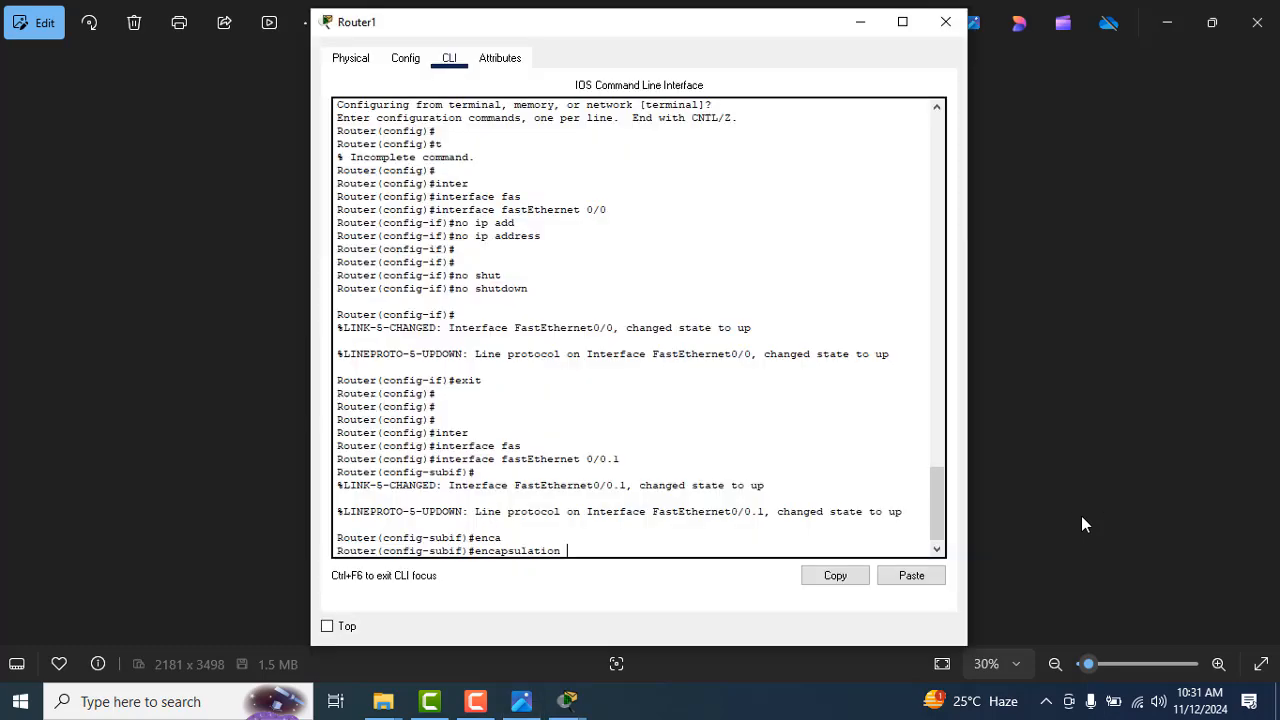
text(dot)
key(Tab)
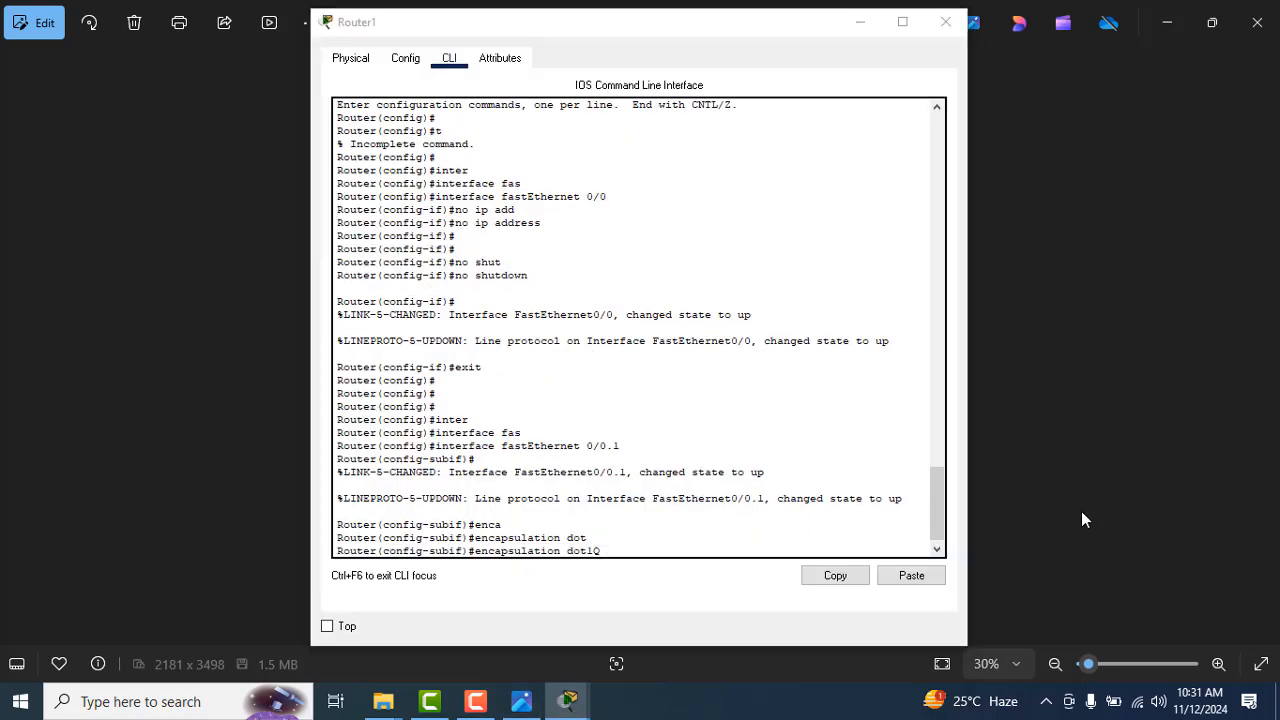
key(alt+Tab)
key(alt+Tab)
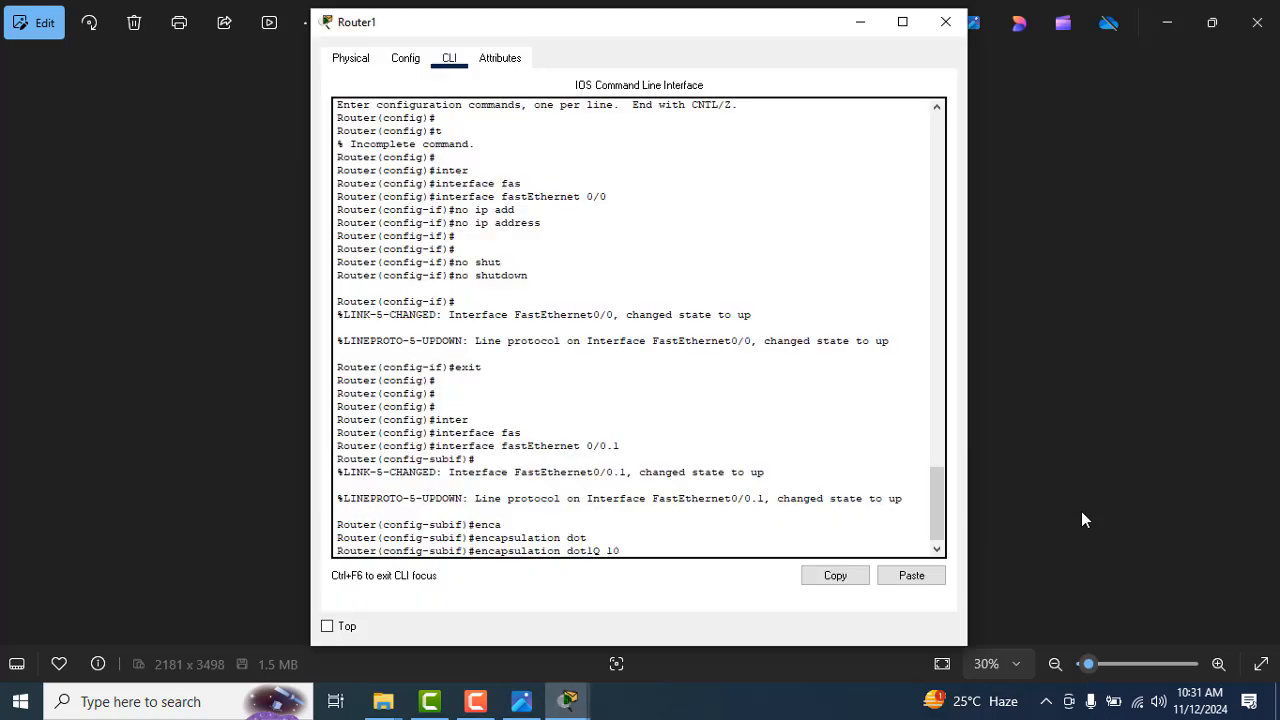
text(10)
key(Return)
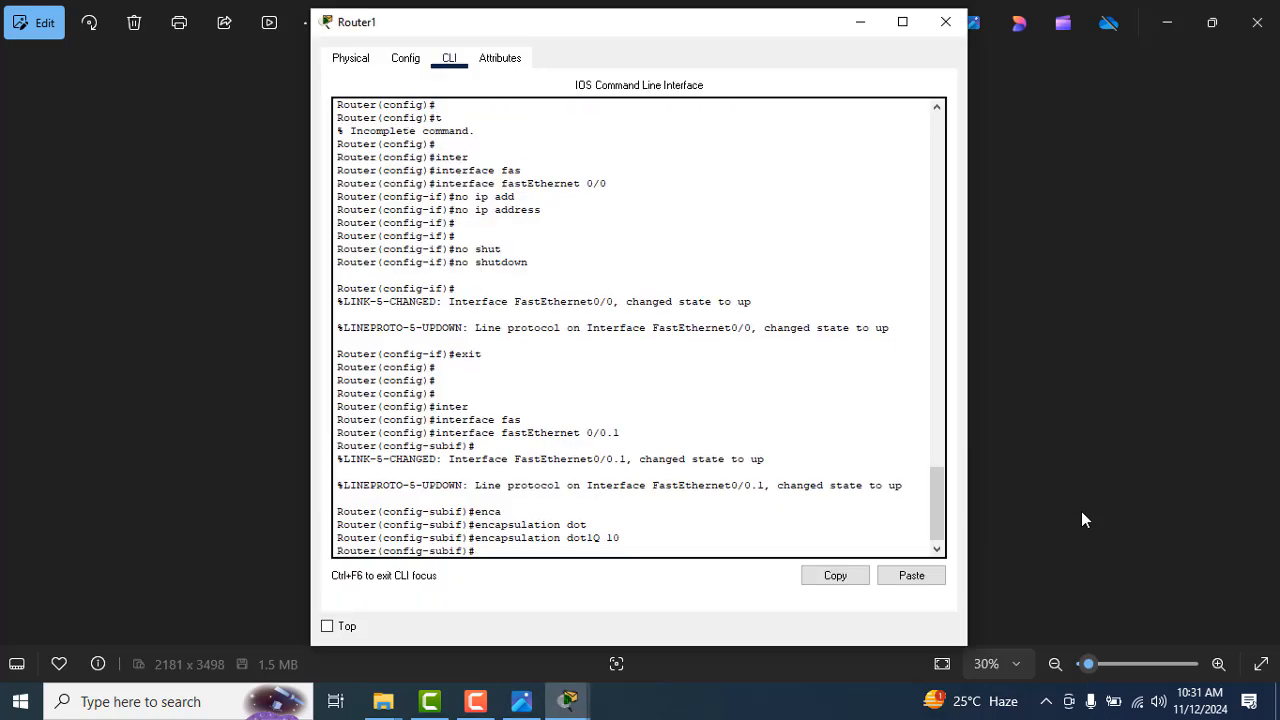
Step: Assign IP address 192.168.1.100 with mask 255.255.255.0 to subinterface fastEthernet 0/0.1, following the notes
key(alt+Tab)
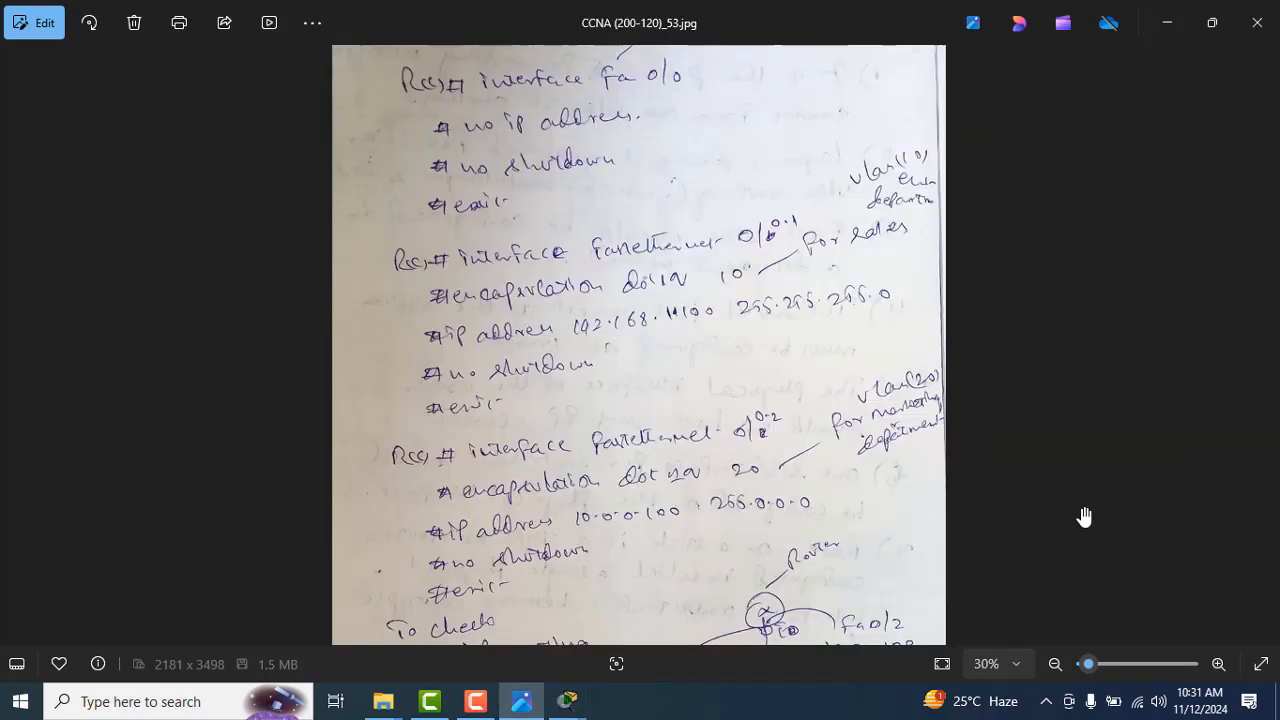
key(alt+Tab)
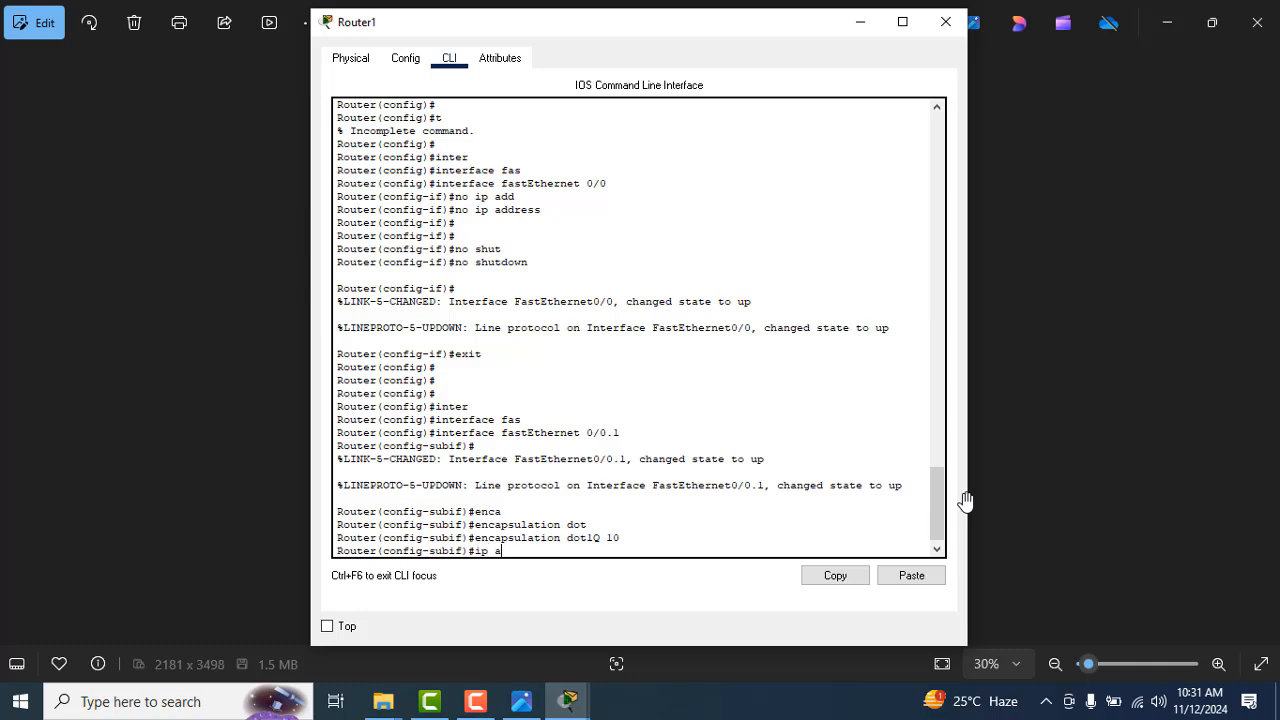
key(Tab)
key(alt+Tab)
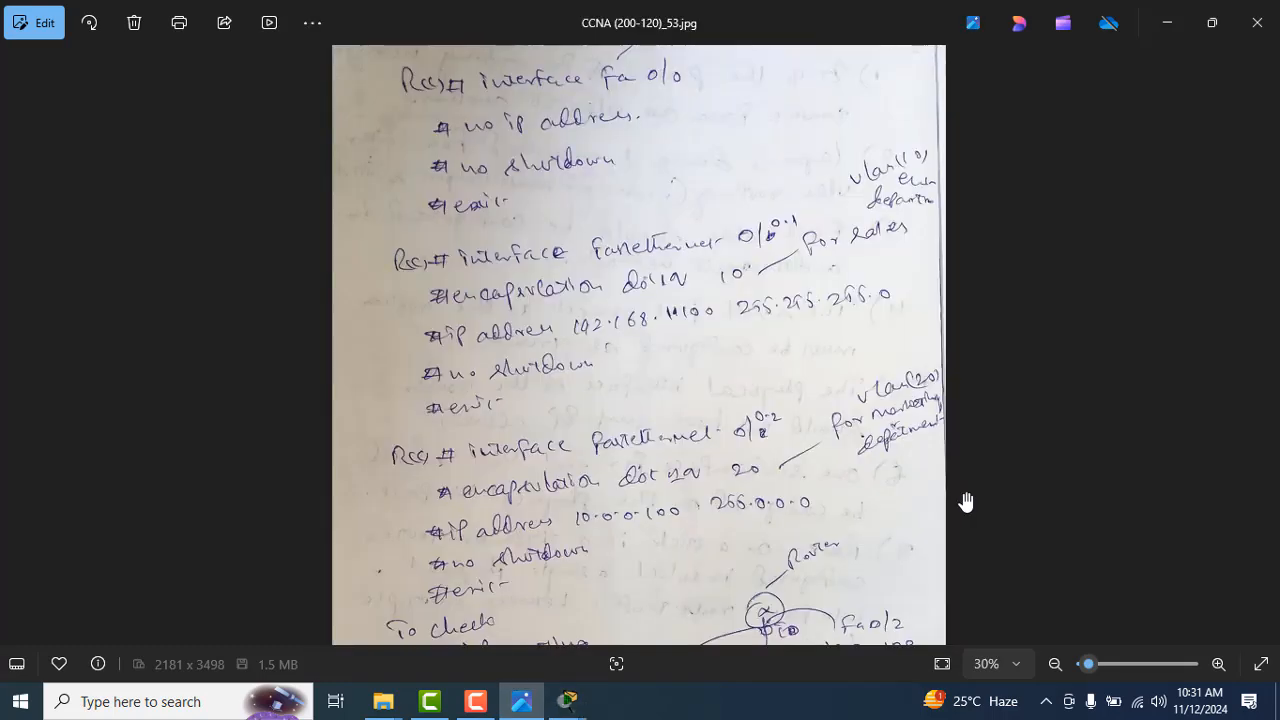
key(alt+Tab)
key(alt+Tab)
key(alt+Tab)
text(192.)
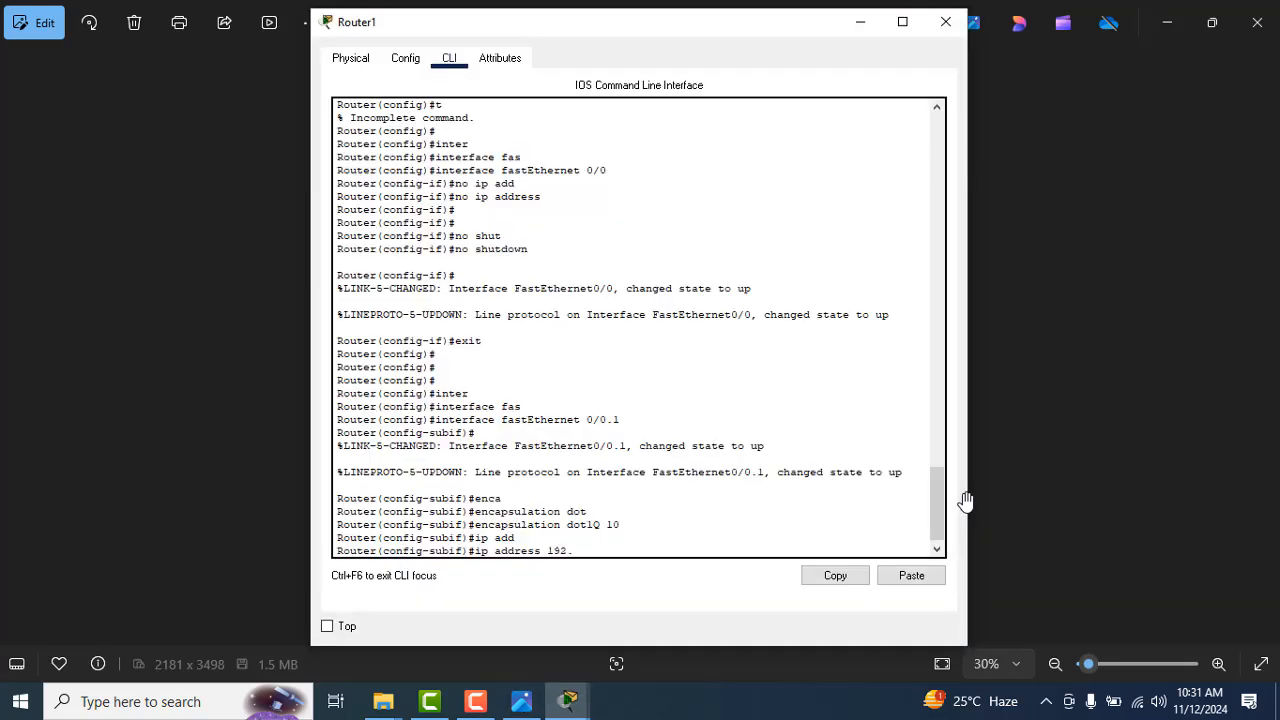
text(168.1.100)
Step: Enable subinterface fastEthernet 0/0.1 with no shutdown and exit back to global configuration mode
key(alt+Tab)
key(alt+Tab)
text(255.255.255.0)
key(Return)
key(alt+Tab)
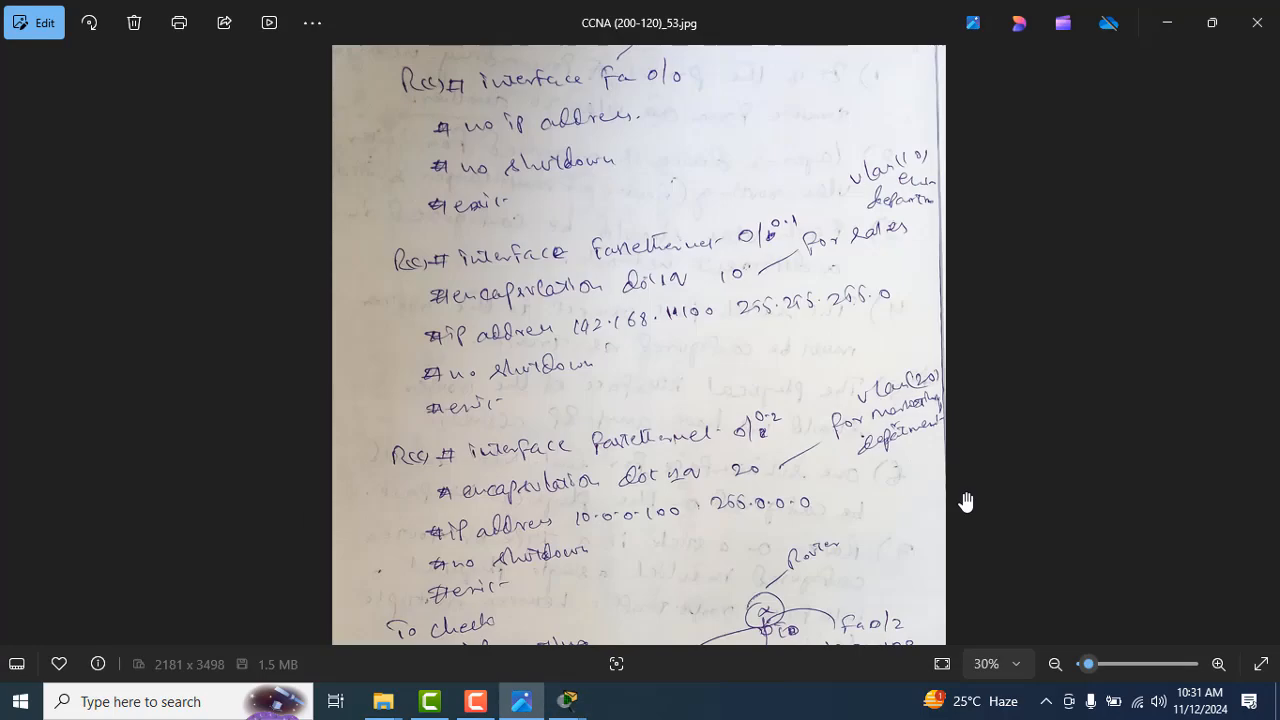
key(alt+Tab)
text(no shut)
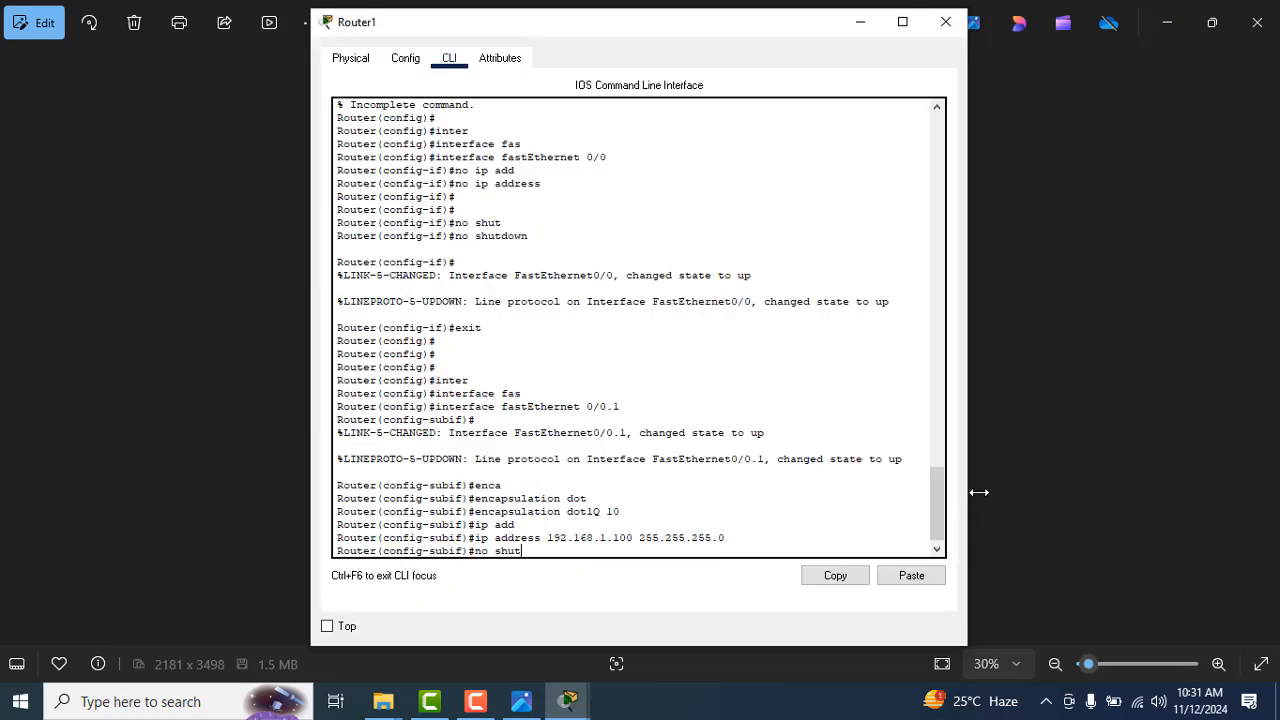
key(Tab)
key(Return)
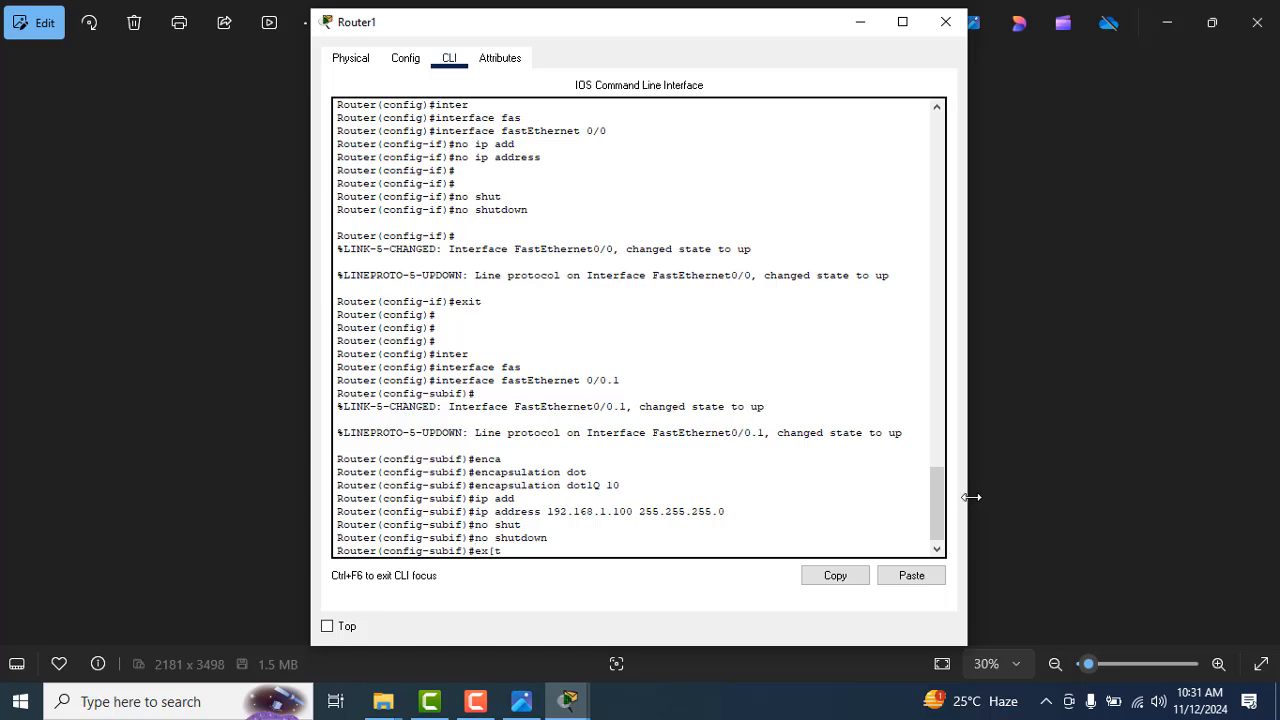
text(exot)
key(Return)
text(exit)
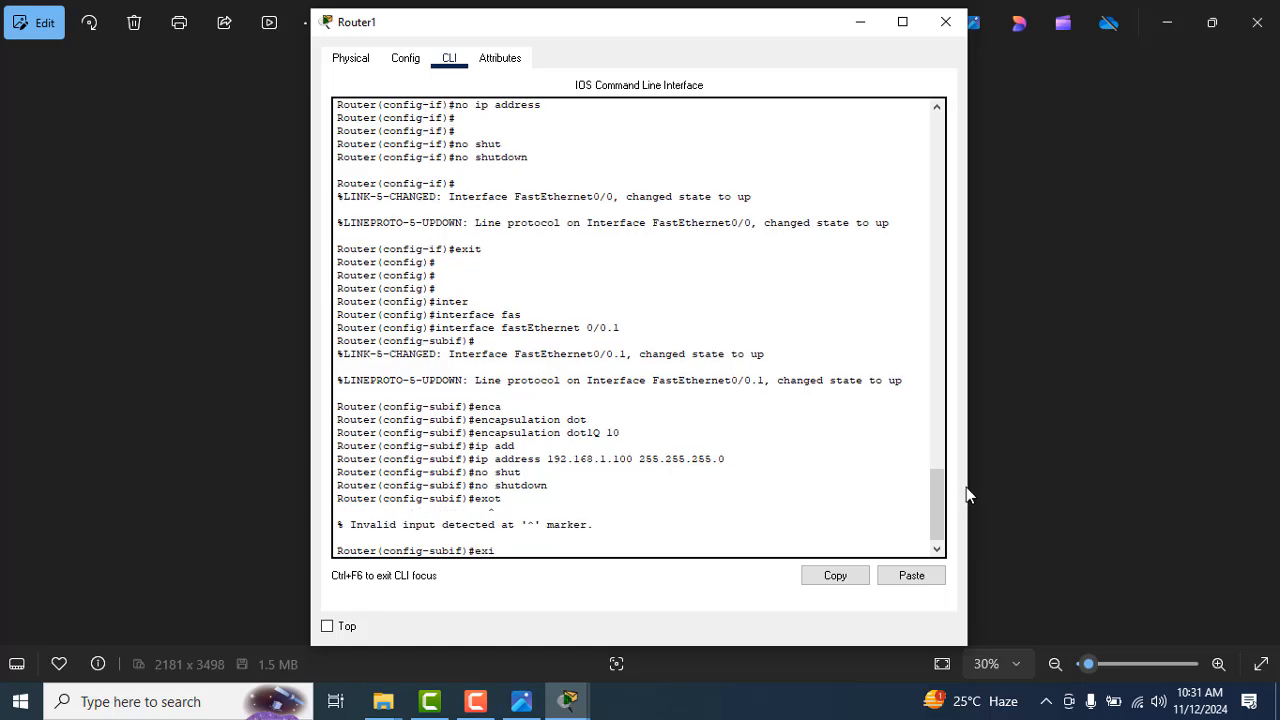
key(Return)
key(Return)
key(Return)
Step: Review the fastEthernet 0/0.2 commands for VLAN 20 in CCNA (200-120)_53.jpg at 40% zoom
key(alt+Tab)
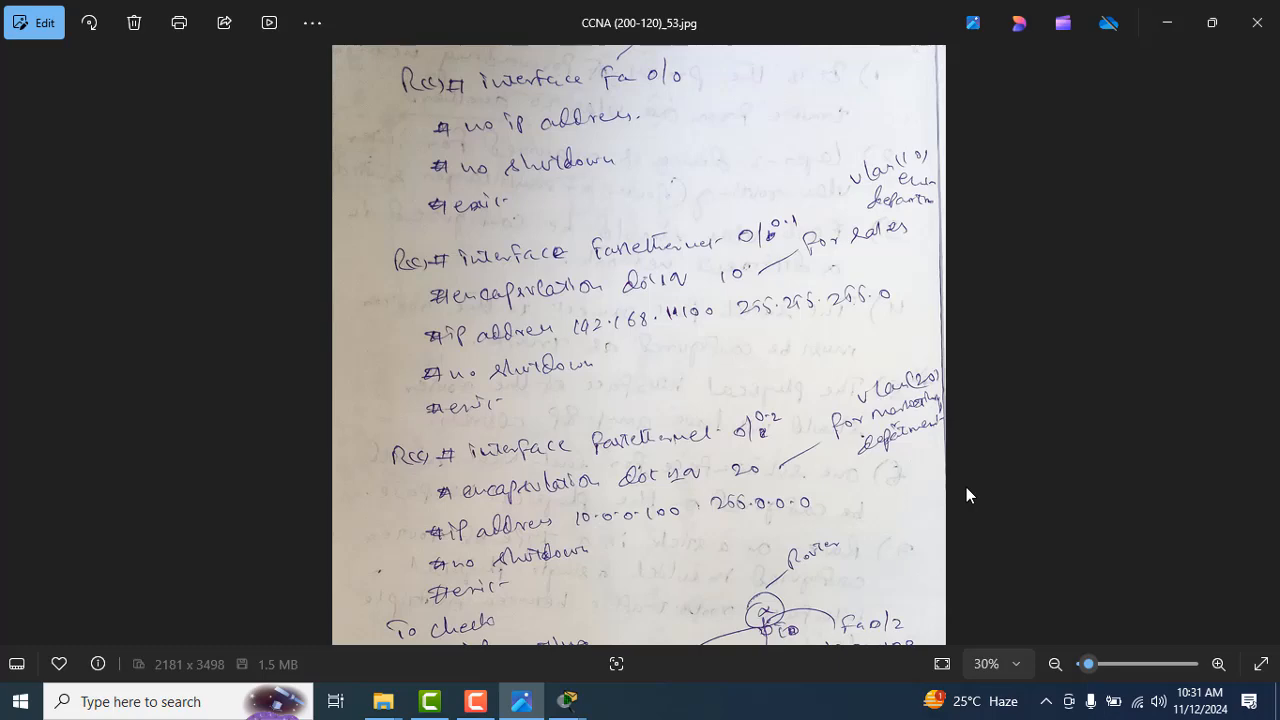
scroll(966, 487, down, 1)
click(1218, 664)
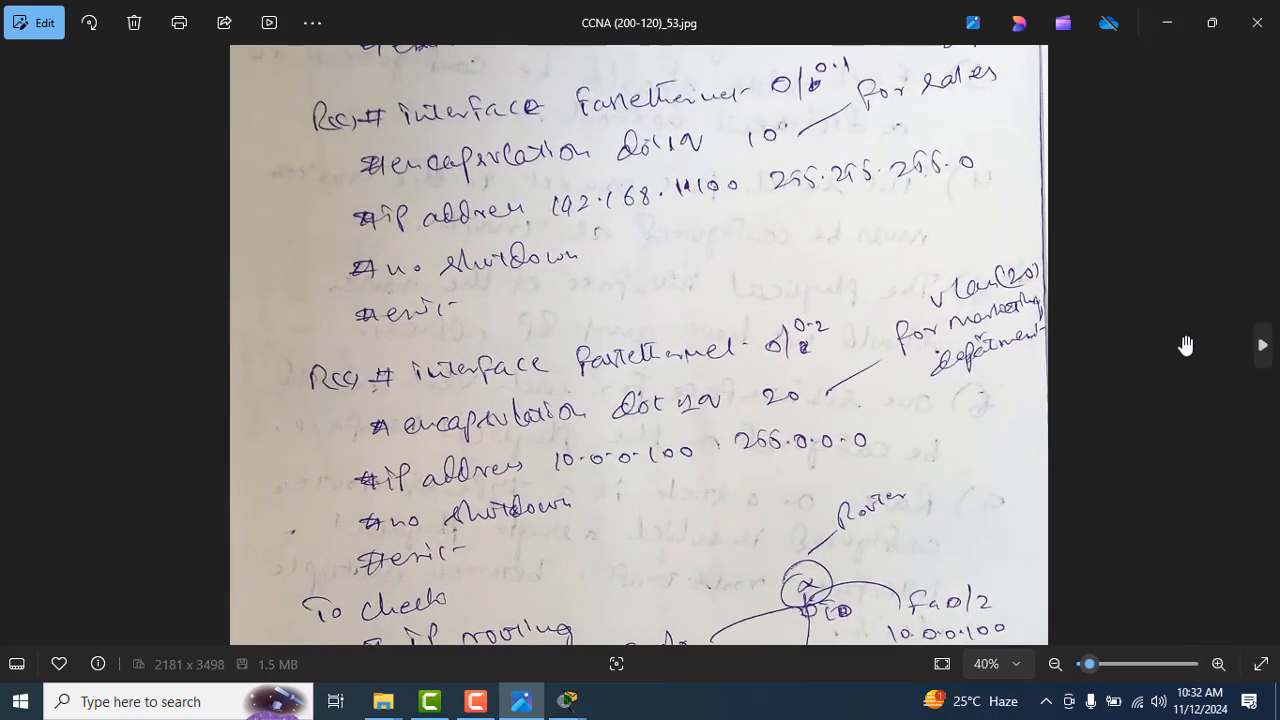
drag(1174, 337, 1177, 240)
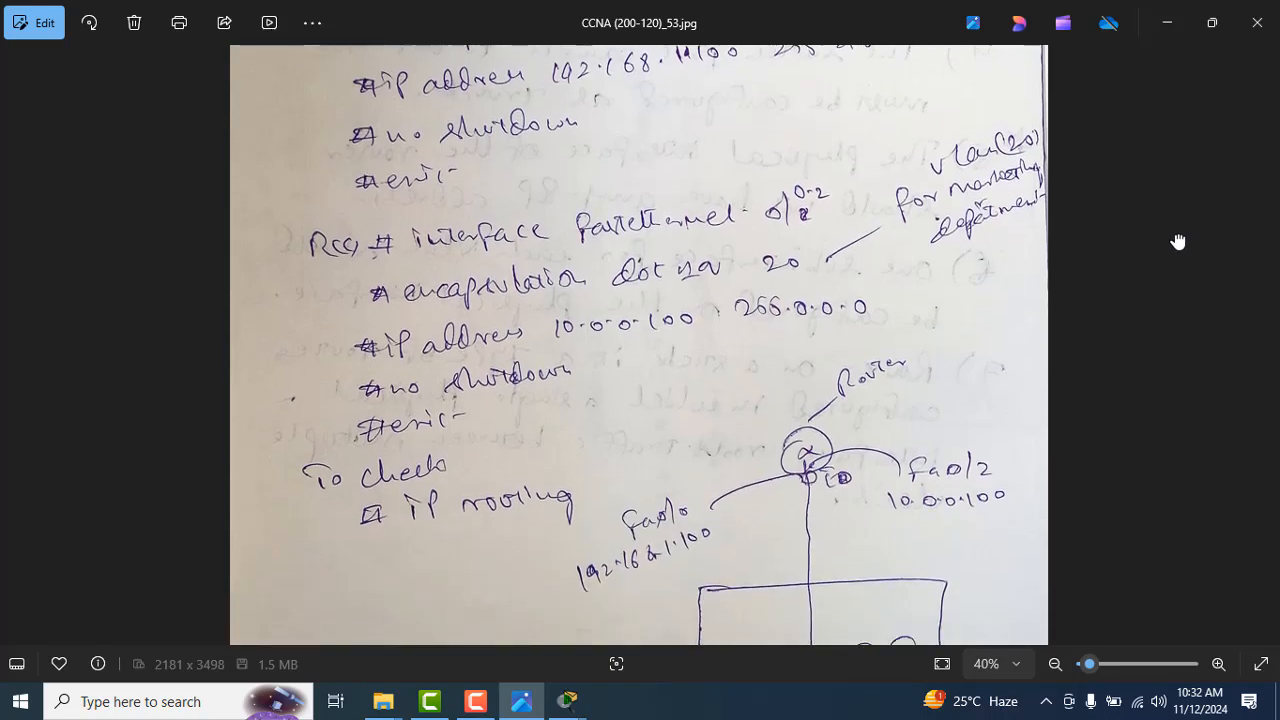
key(alt+Tab)
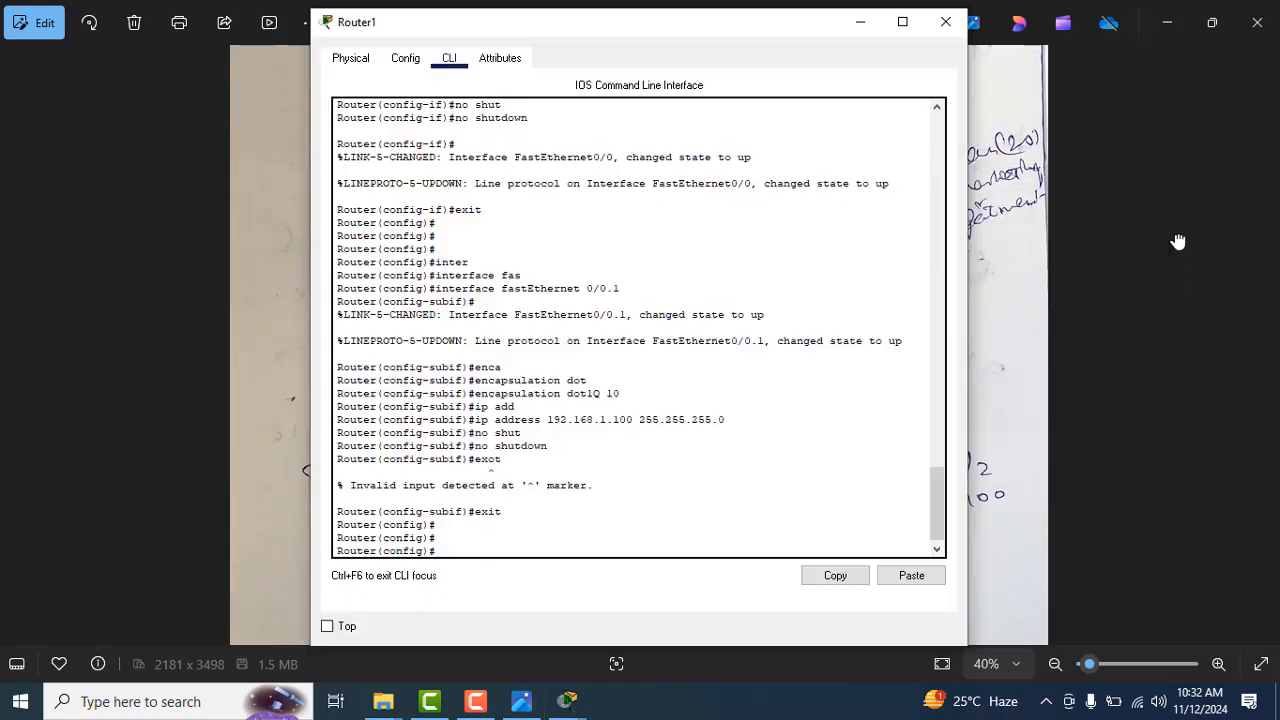
Step: Try to enter terminal configuration mode again from the router's global configuration prompt
text(config)
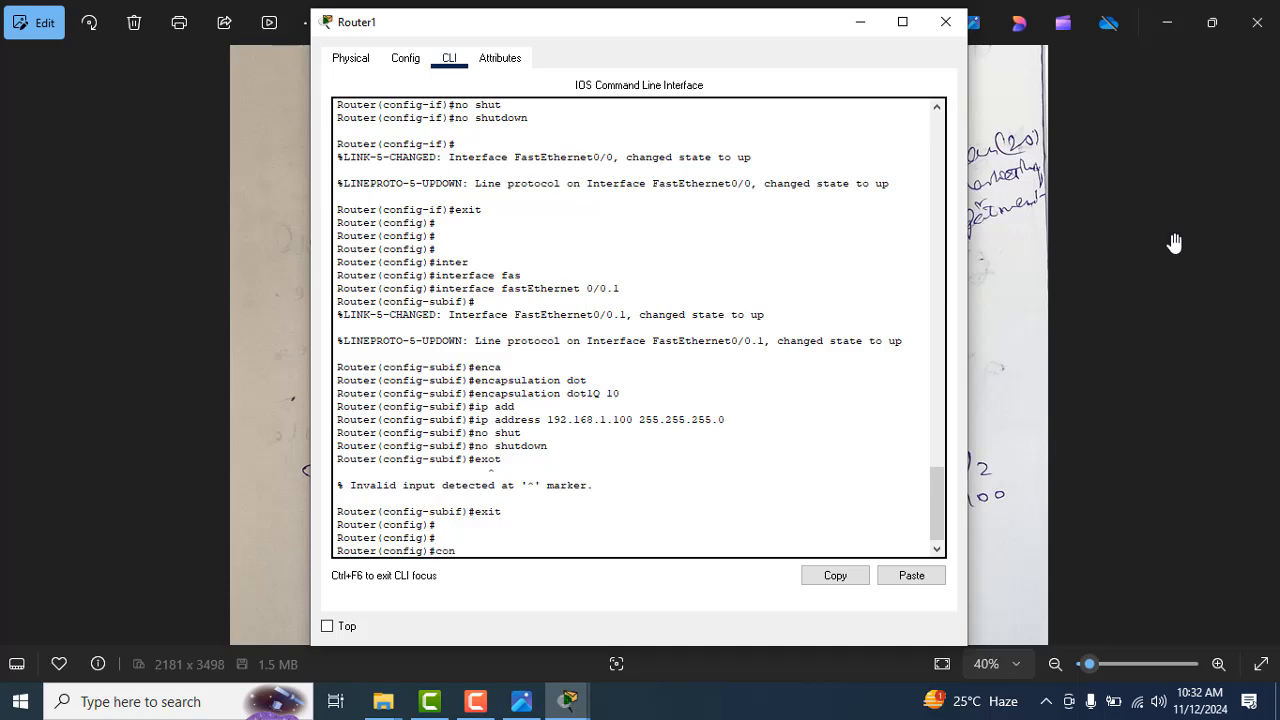
key(Tab)
text(t)
key(Return)
key(Return)
key(Return)
Step: Create subinterface fastEthernet 0/0.2 in the router's CLI, following the notes
click(1165, 240)
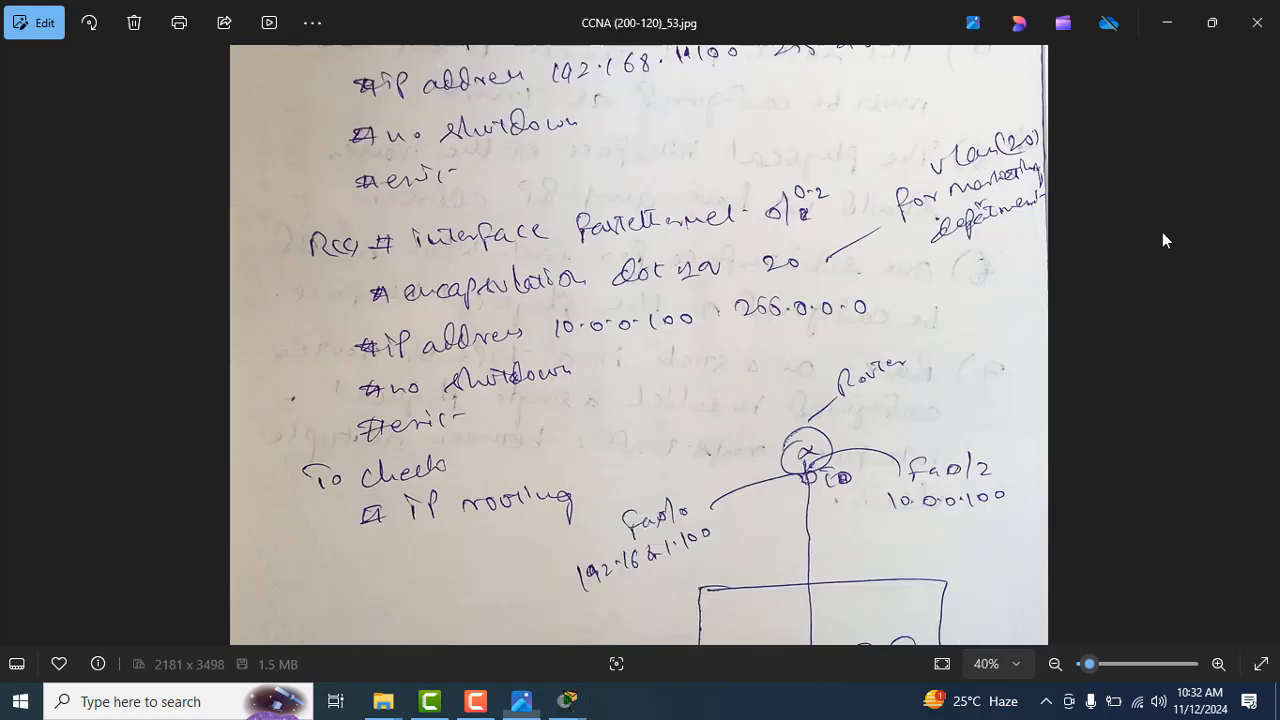
key(alt+Tab)
text(inter)
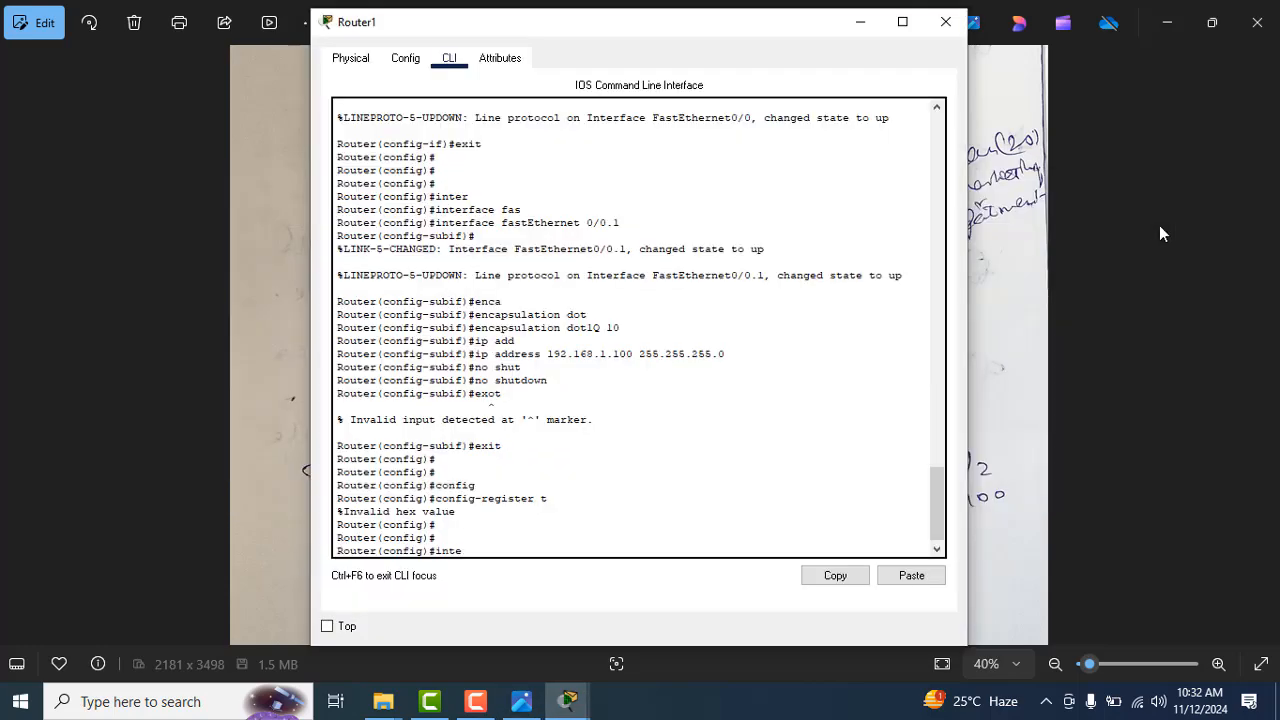
key(Tab)
text(fasgt)
key(Tab)
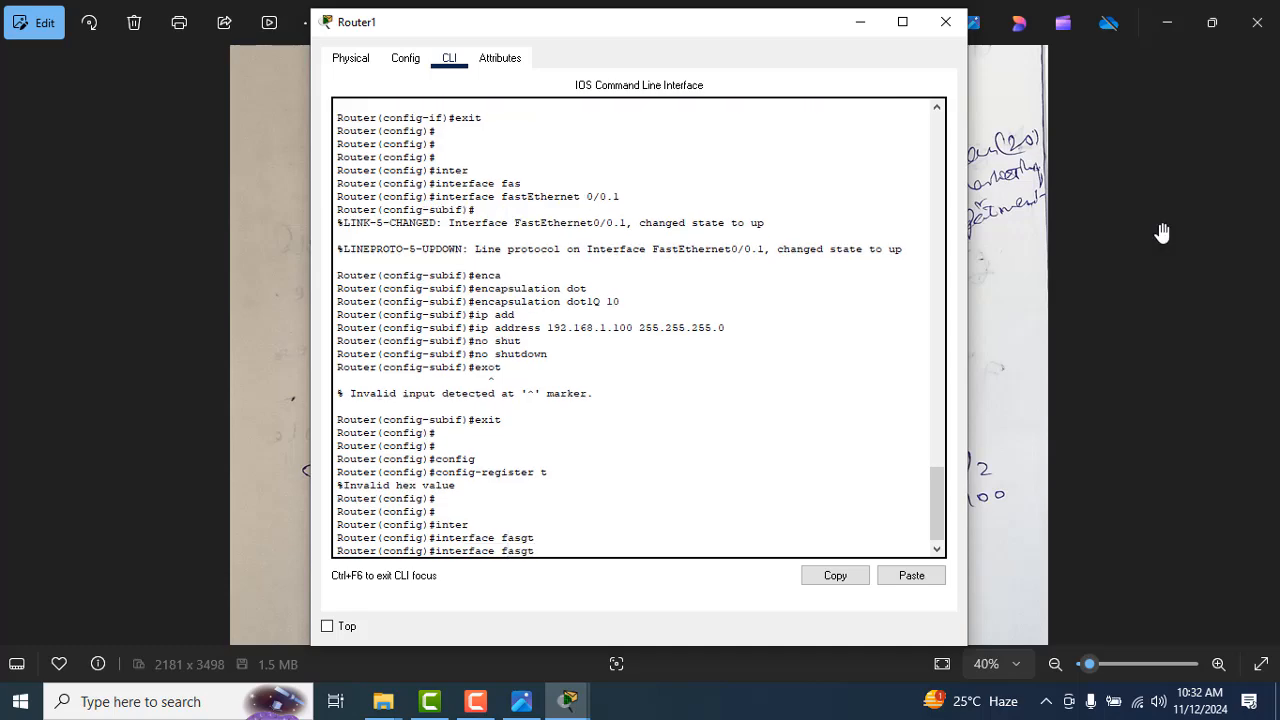
key(BackSpace)
key(BackSpace)
text(t)
key(Tab)
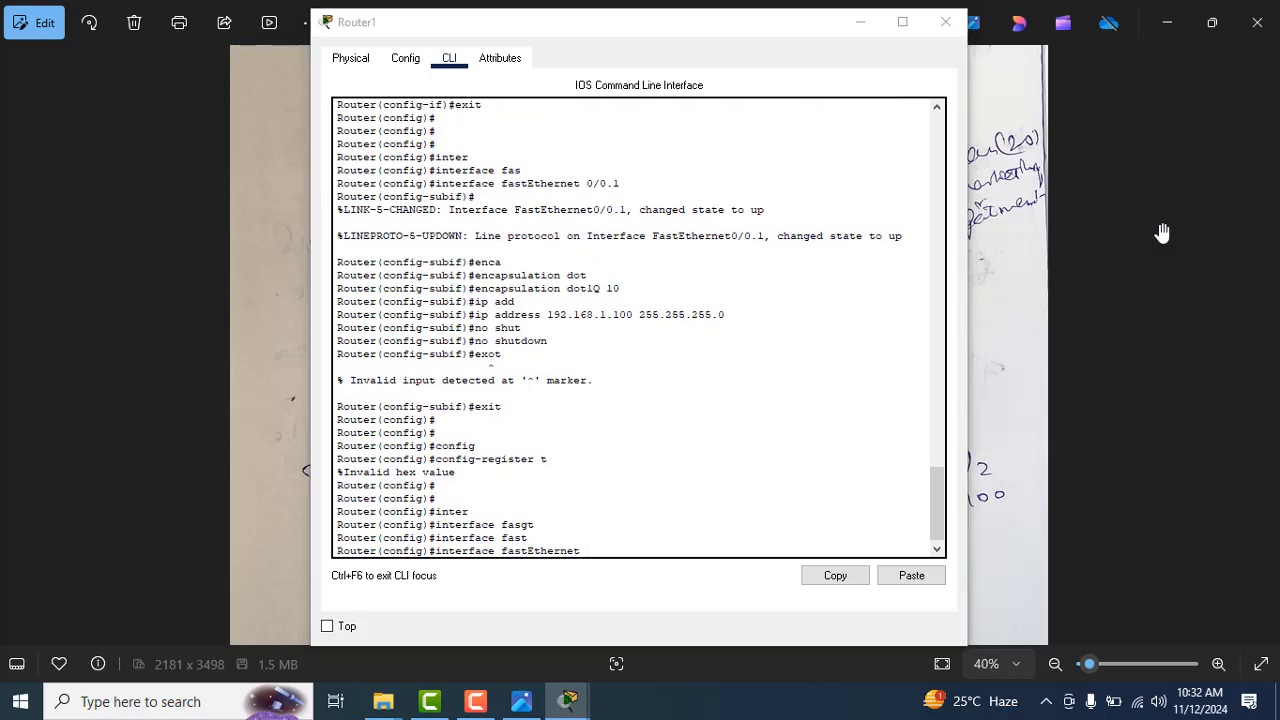
click(1162, 232)
key(alt+Tab)
text(0)
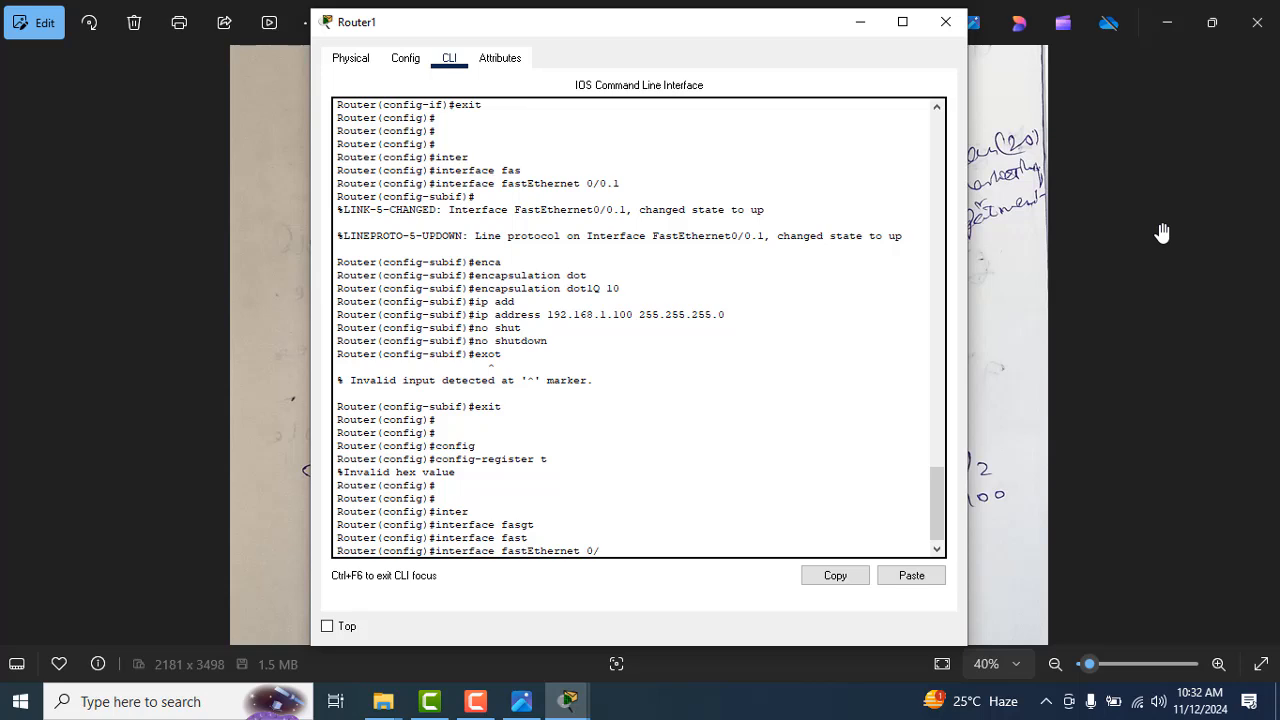
text(/0.2)
key(Return)
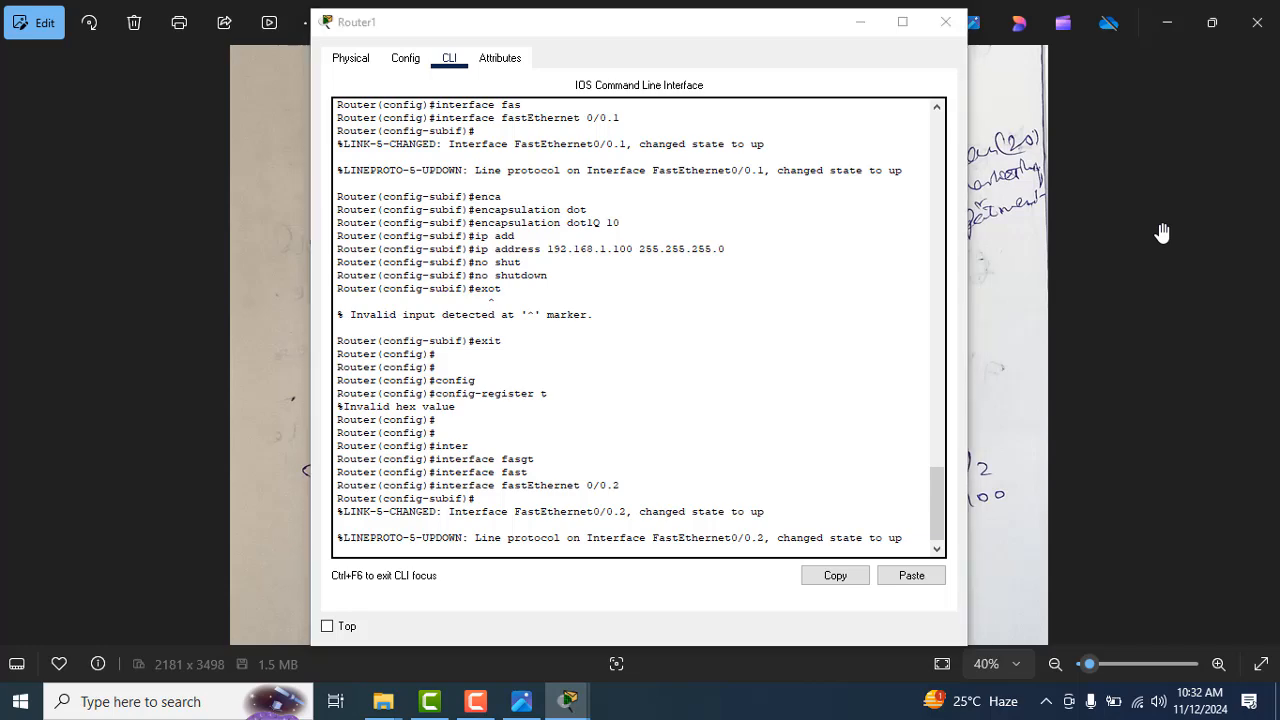
Step: Check the router-to-switch link in the topology, the VLAN 20 notes and the fastEthernet 0/0.2 status messages
key(alt+Tab)
key(Tab)
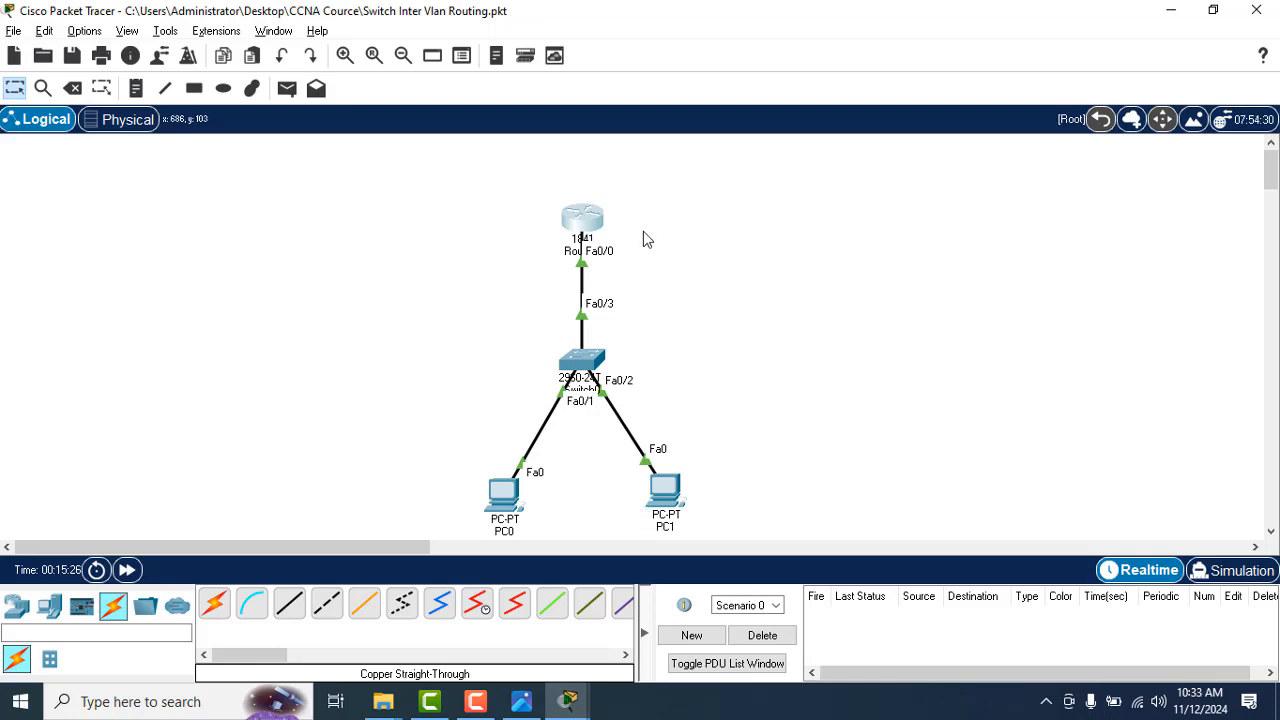
key(alt+Tab)
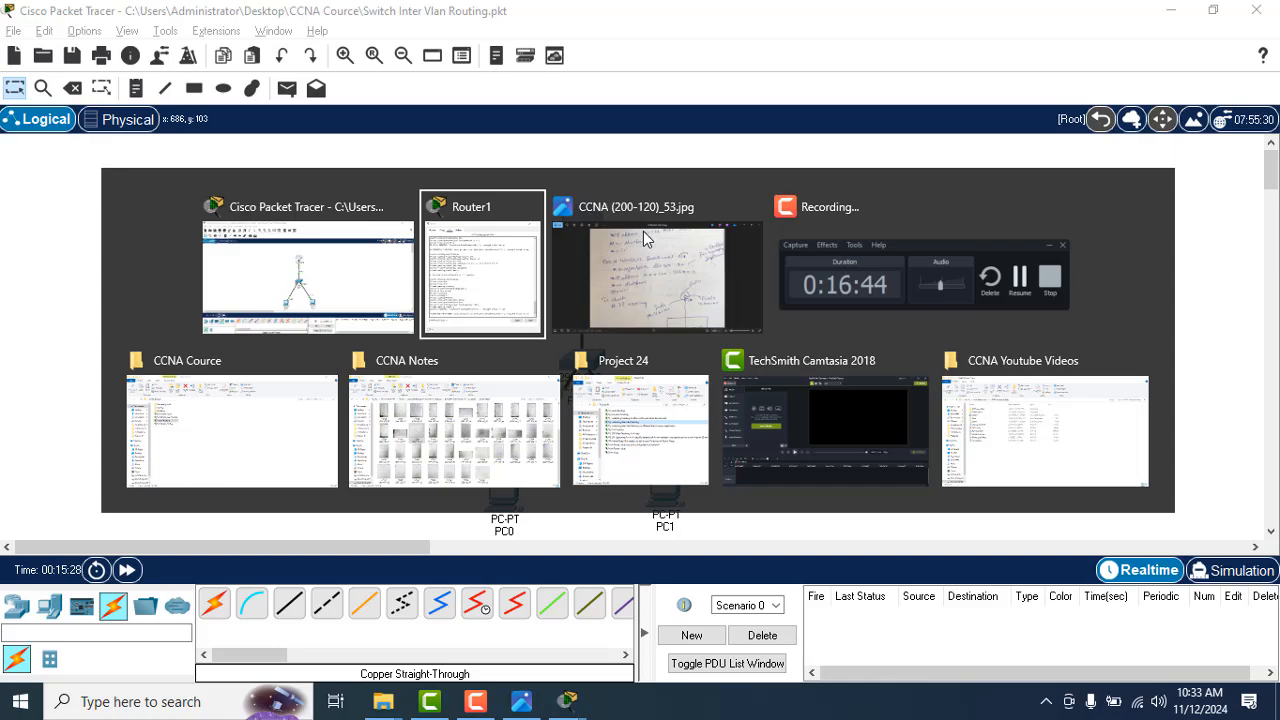
key(alt+Tab)
key(alt+Tab)
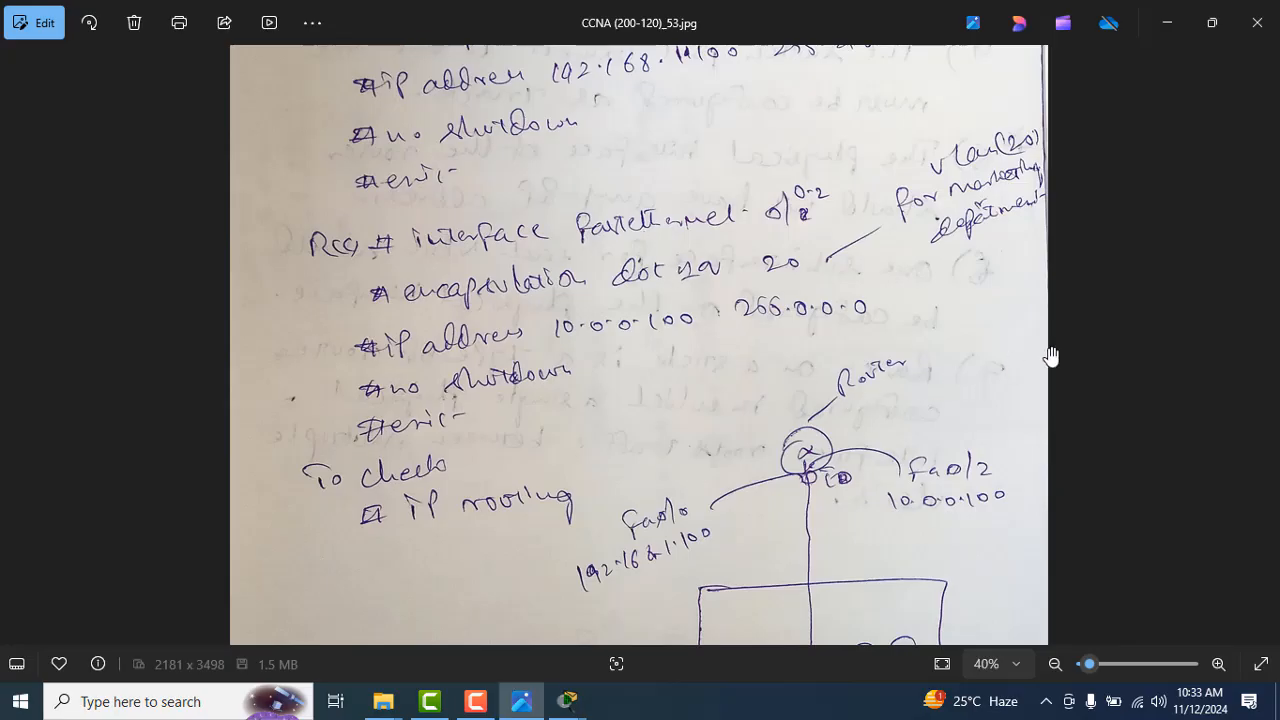
key(alt+Tab)
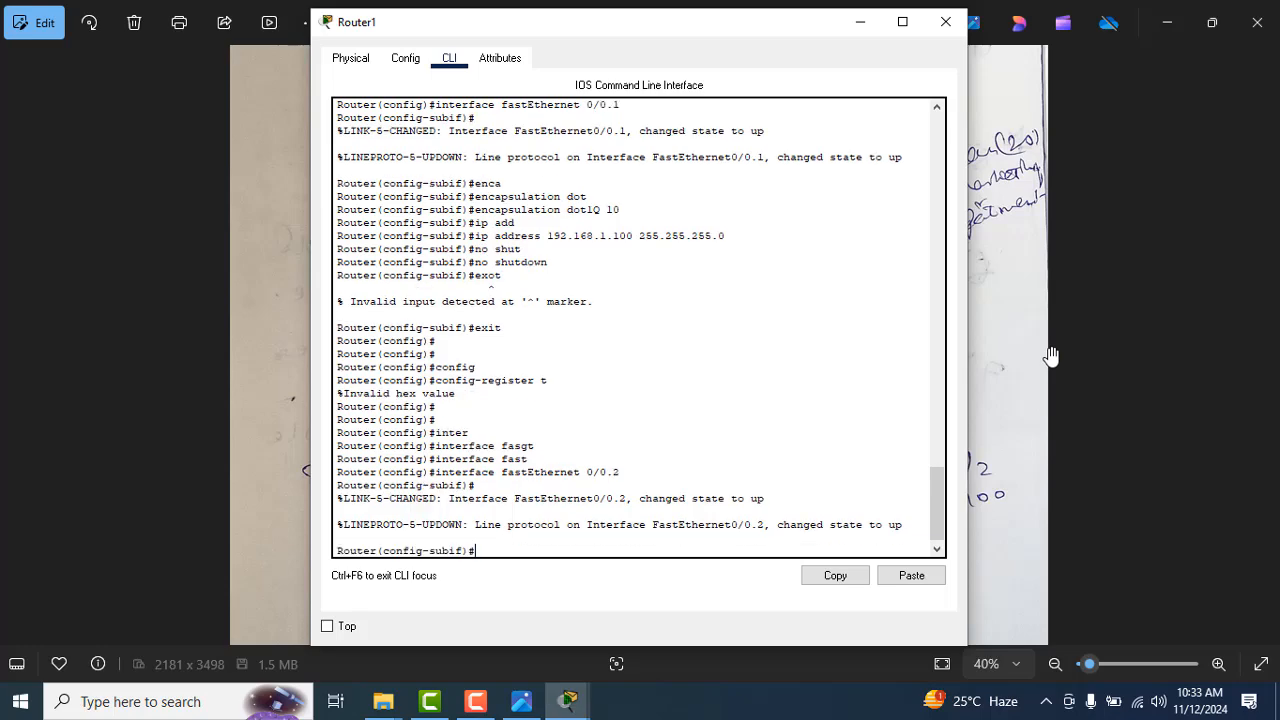
drag(788, 526, 826, 525)
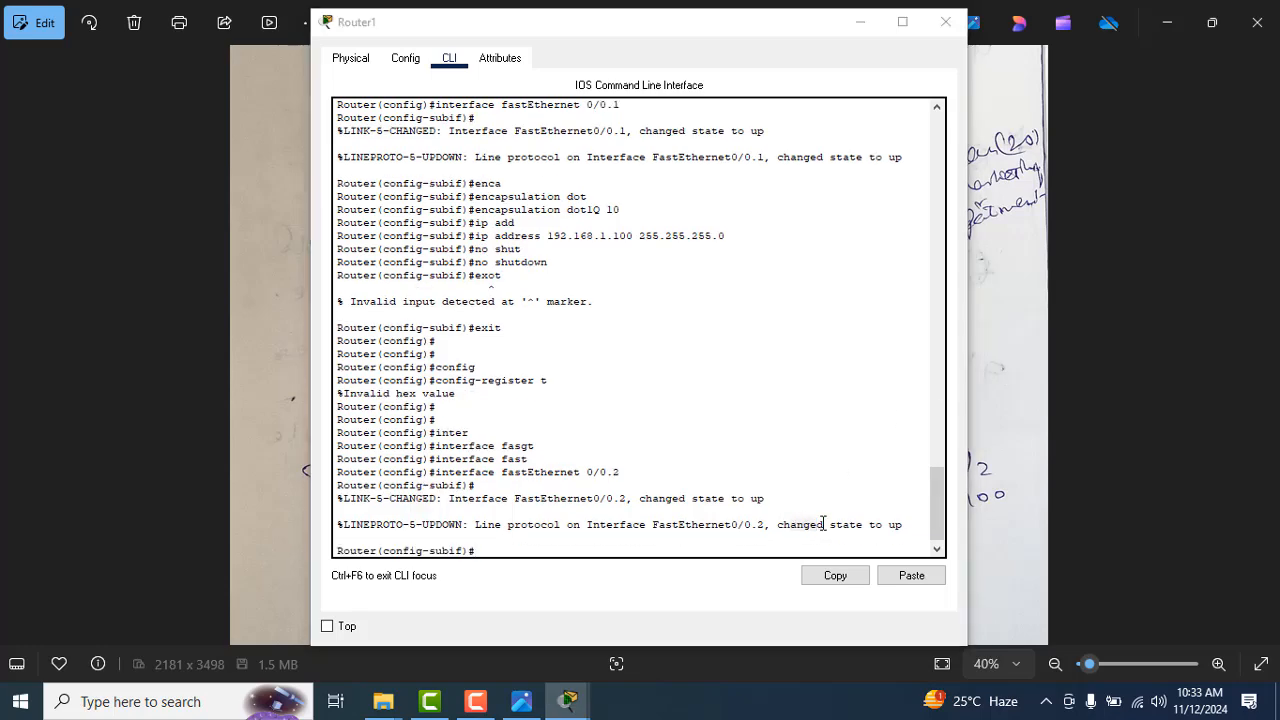
Step: Set dot1Q encapsulation with VLAN 20 on subinterface fastEthernet 0/0.2 in the router's CLI, following the notes
key(alt+Tab)
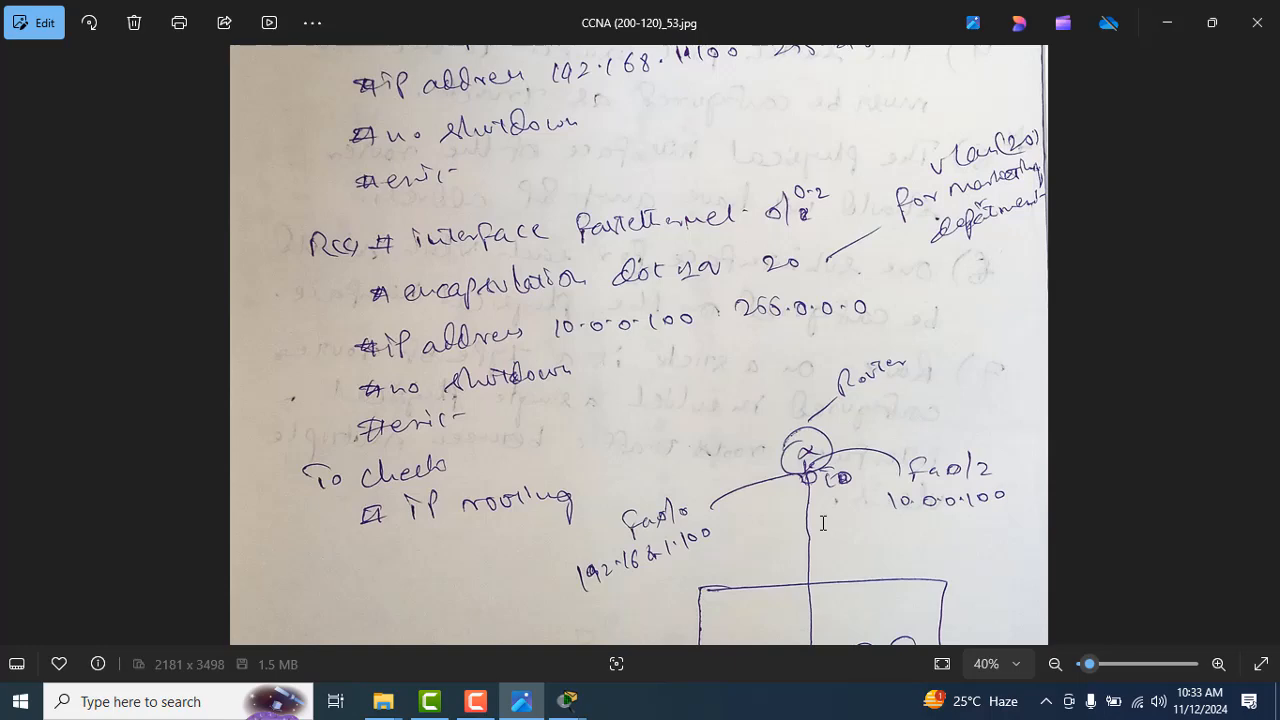
key(alt+Tab)
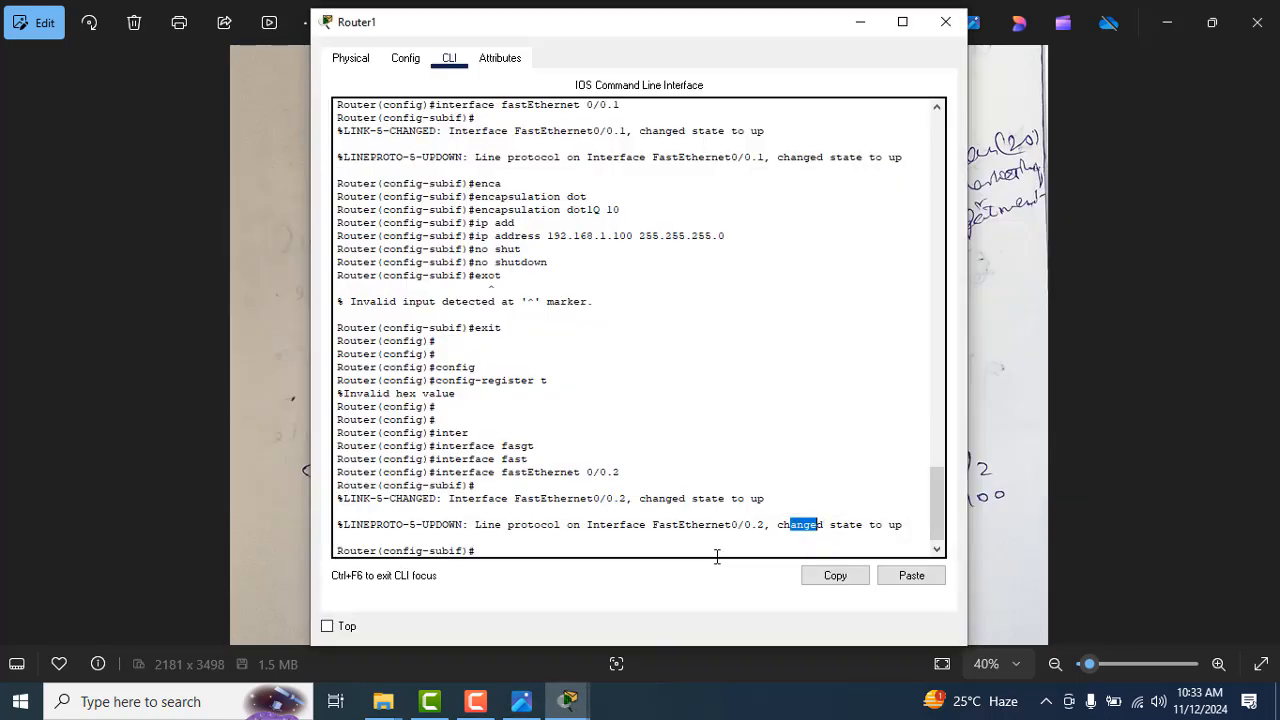
text(enab)
key(Tab)
text(ca)
key(Tab)
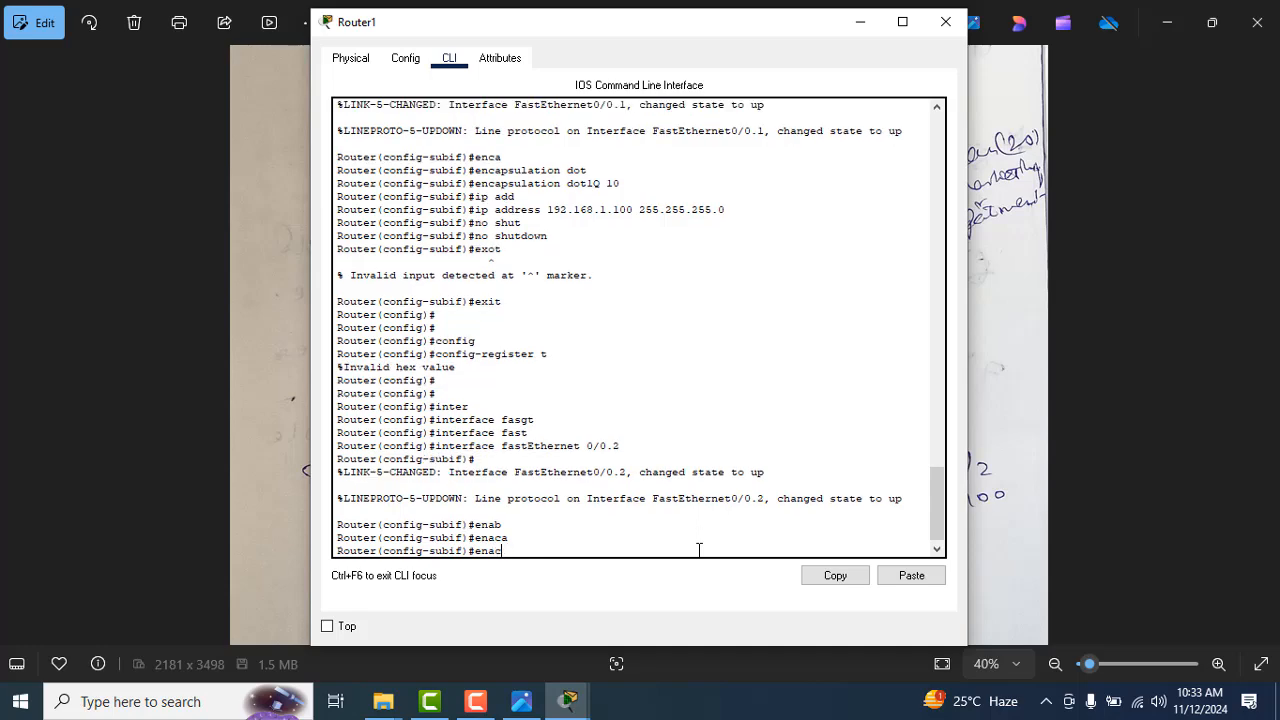
key(Tab)
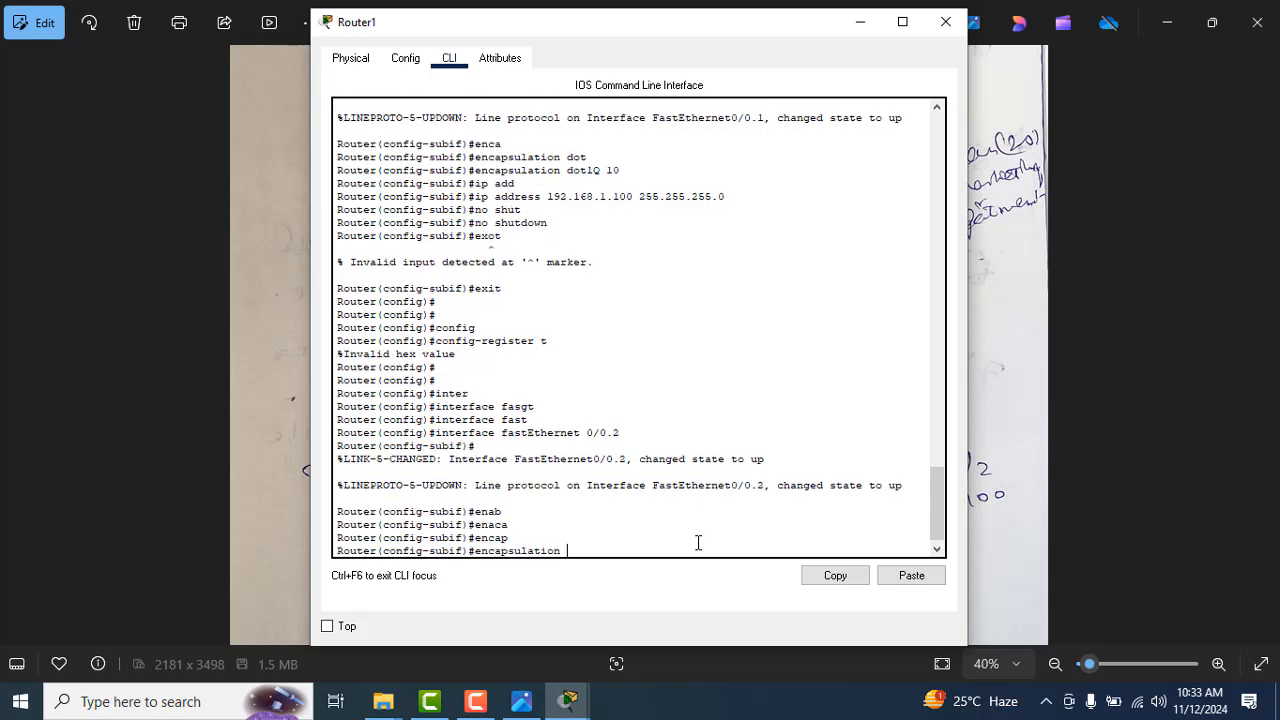
key(alt+Tab)
key(alt+Tab)
text(dot)
key(Tab)
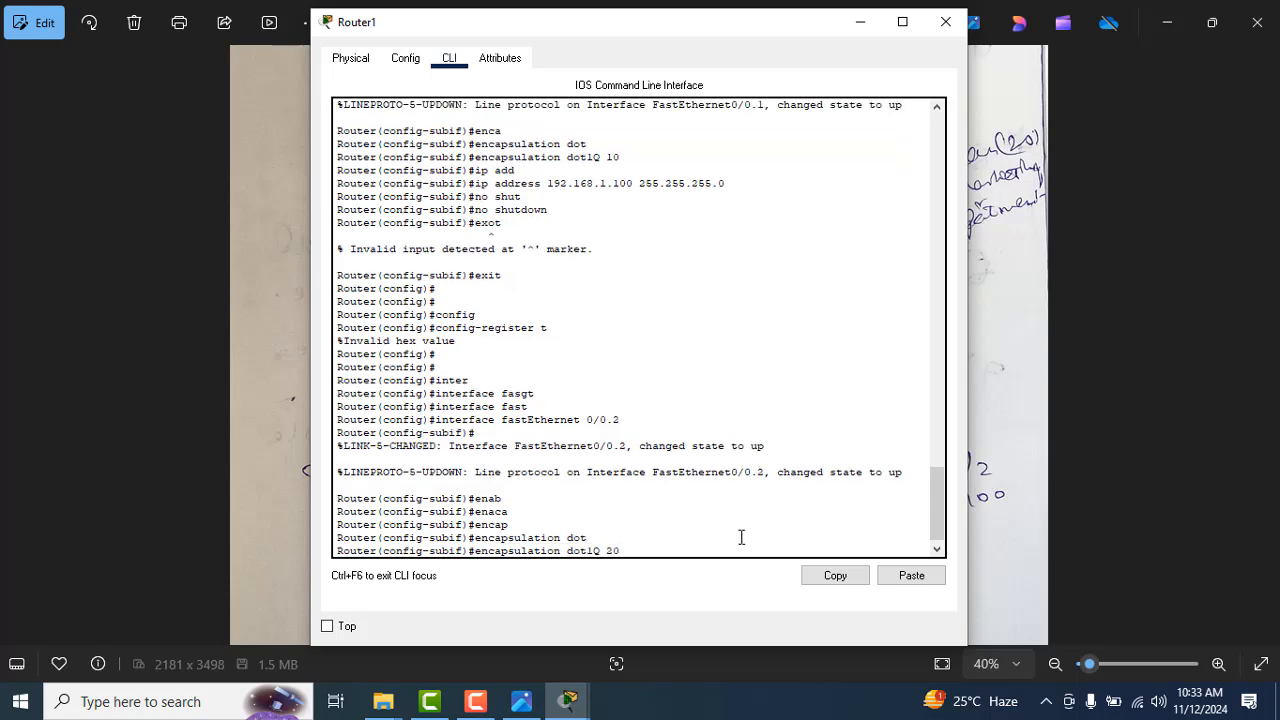
text(20)
key(Return)
Step: Assign IP address 10.0.0.100 with mask 255.0.0.0 to subinterface fastEthernet 0/0.2, as given in the notes
key(alt+Tab)
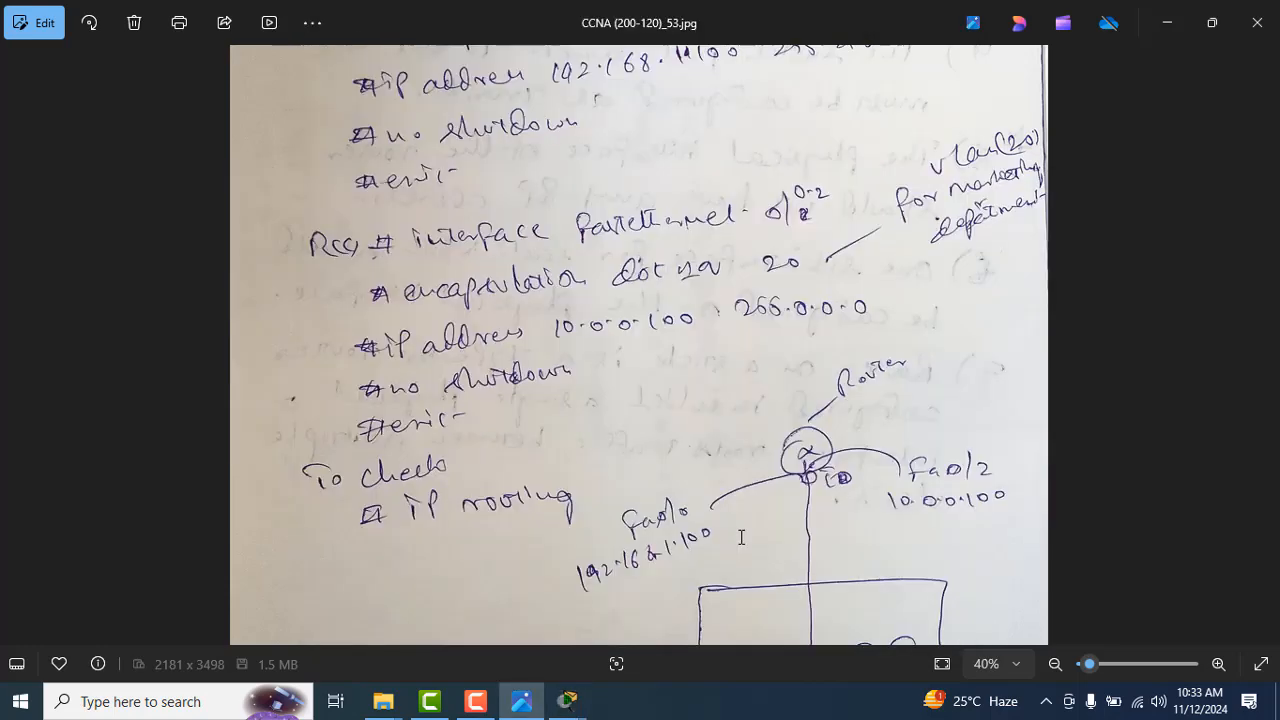
key(alt+Tab)
text(i)
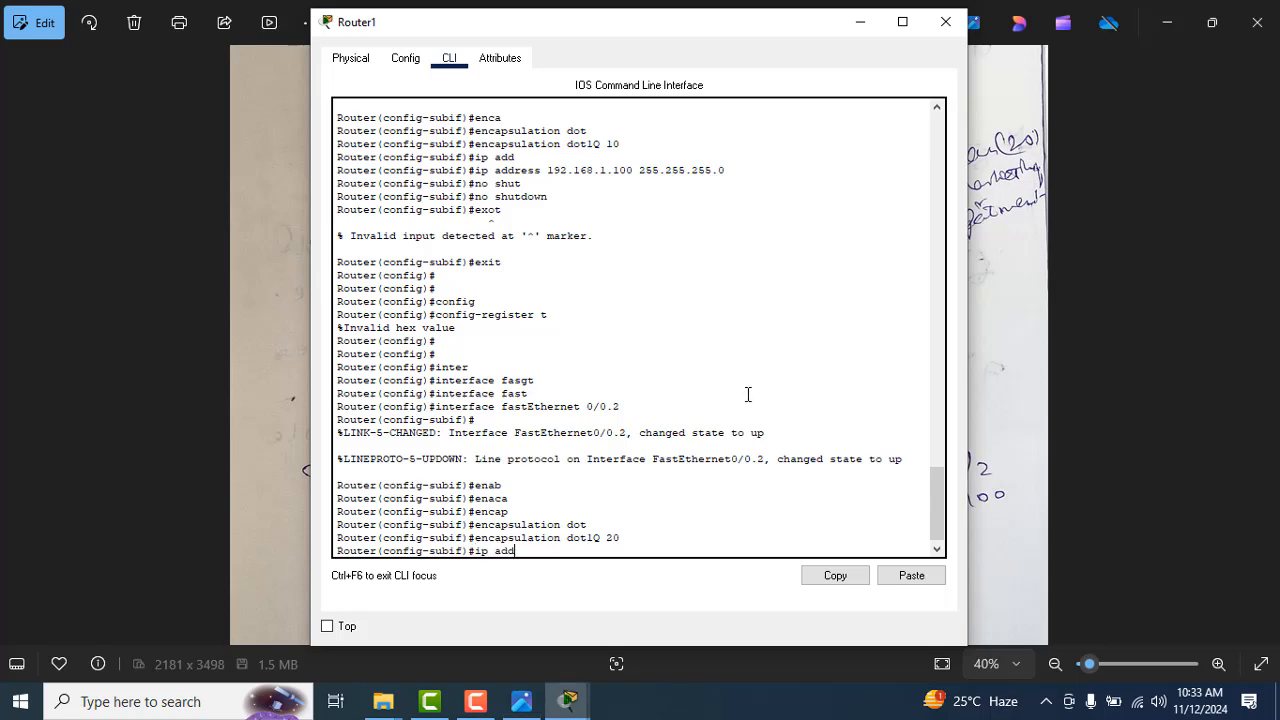
text(p add)
key(Tab)
key(alt+Tab)
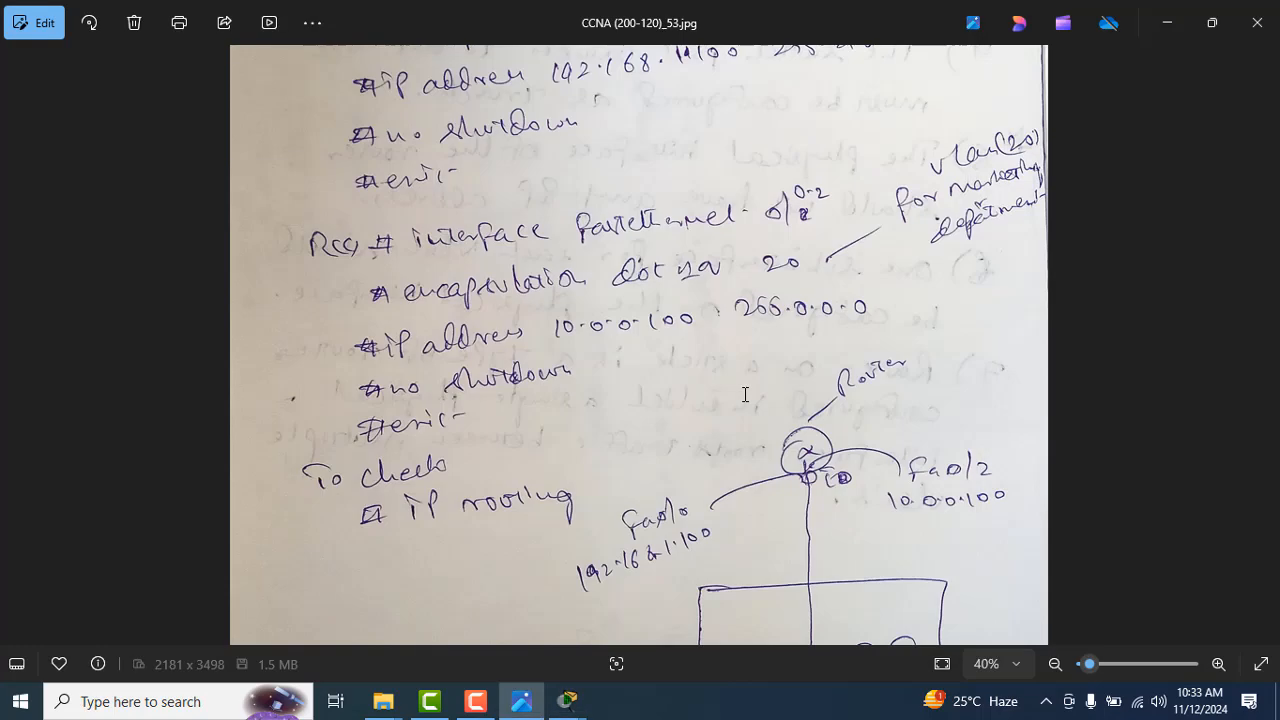
key(alt+Tab)
text(1)
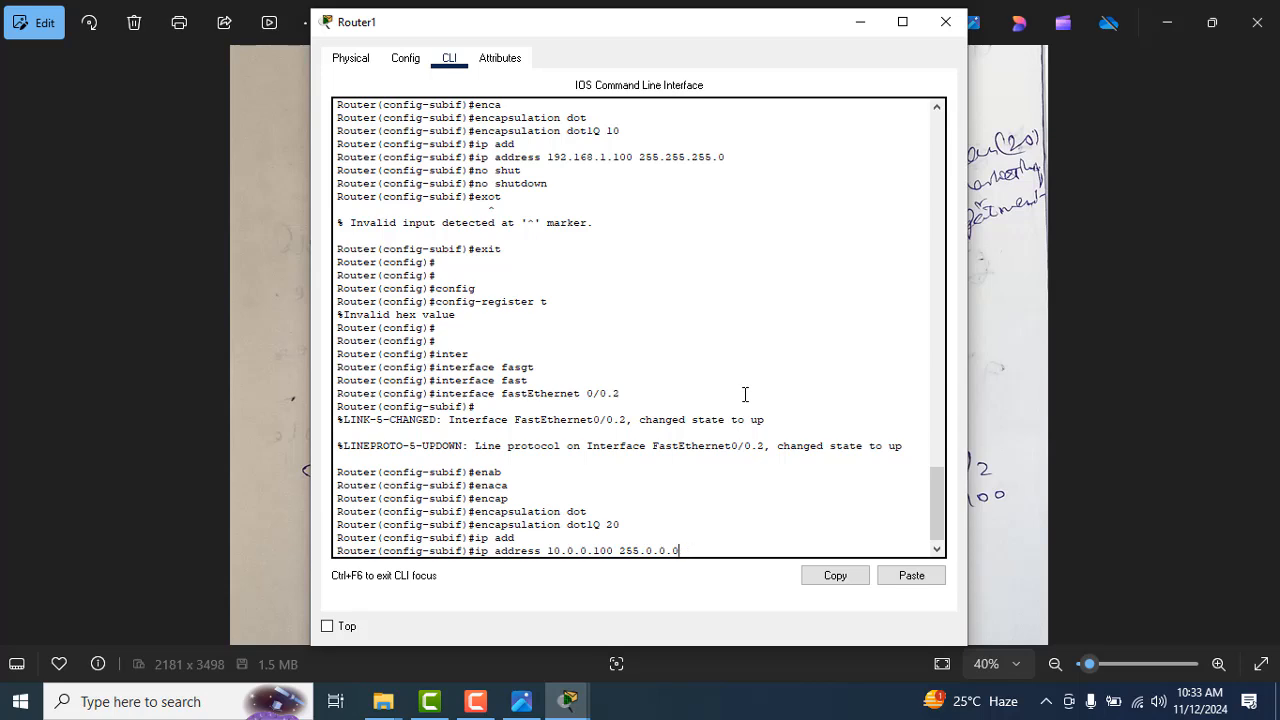
key(Return)
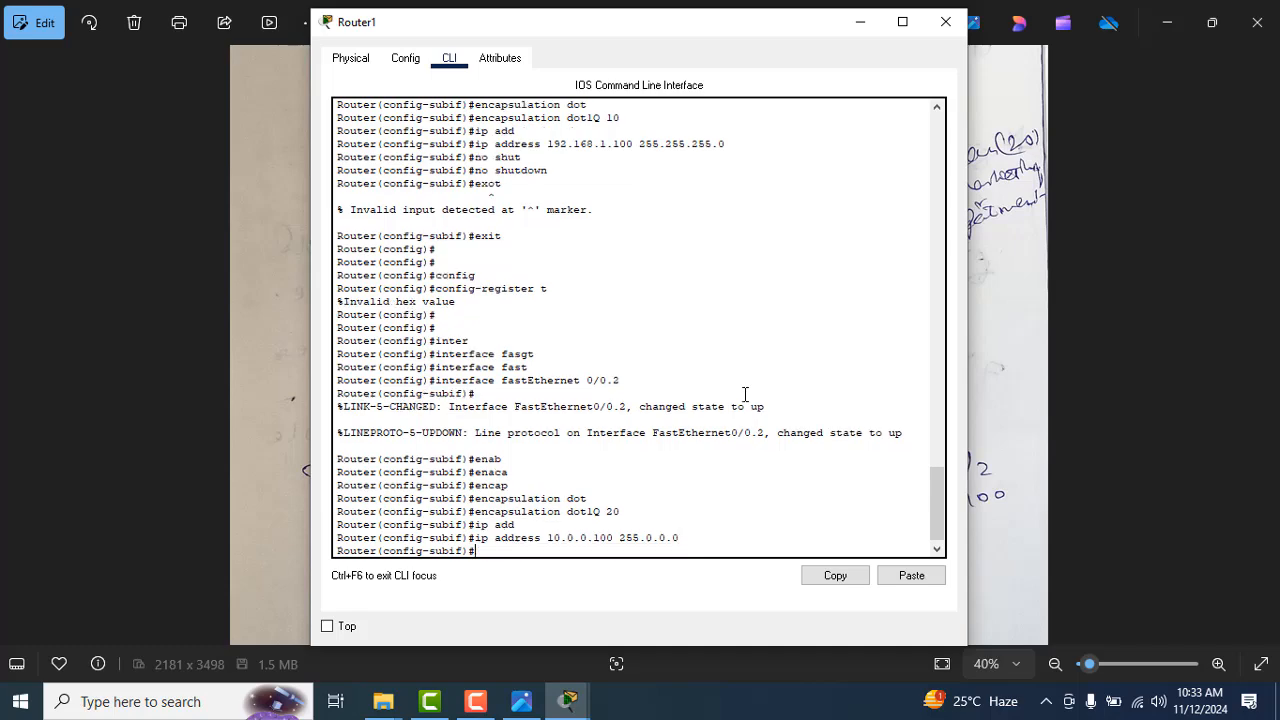
Step: Enable subinterface fastEthernet 0/0.2 with no shutdown and exit to the router's global configuration prompt
key(alt+Tab)
key(alt+Tab)
text(no thu)
key(Tab)
key(Tab)
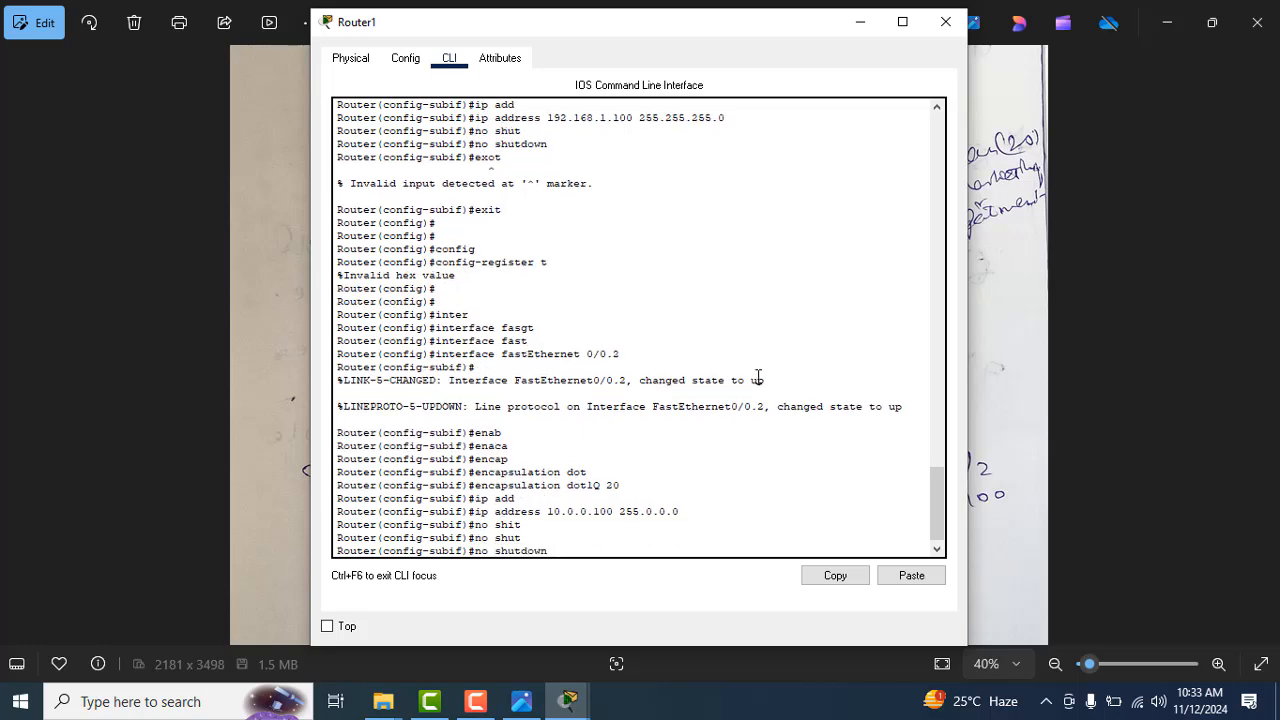
key(Return)
key(Return)
text(exit)
key(Return)
key(Return)
key(Return)
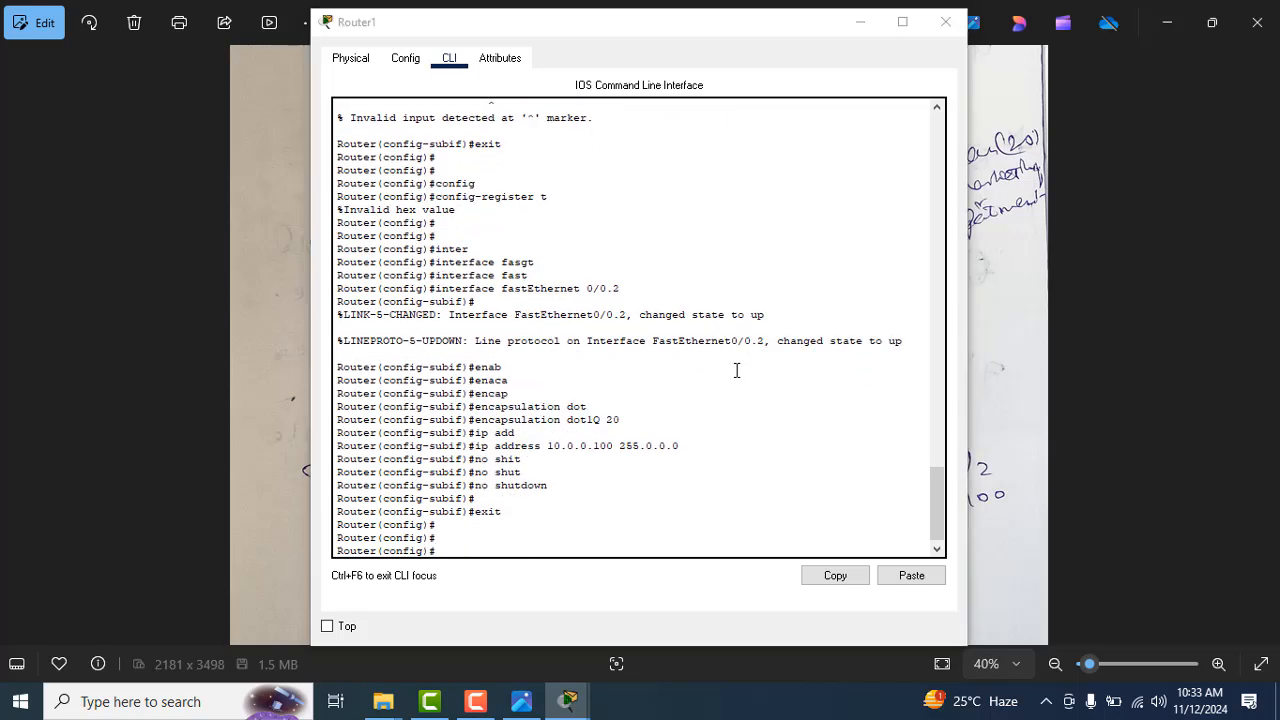
Step: Compare the router configuration with the VLAN 10 and VLAN 20 subinterface commands in CCNA (200-120)_53.jpg
key(alt+Tab)
drag(763, 366, 761, 460)
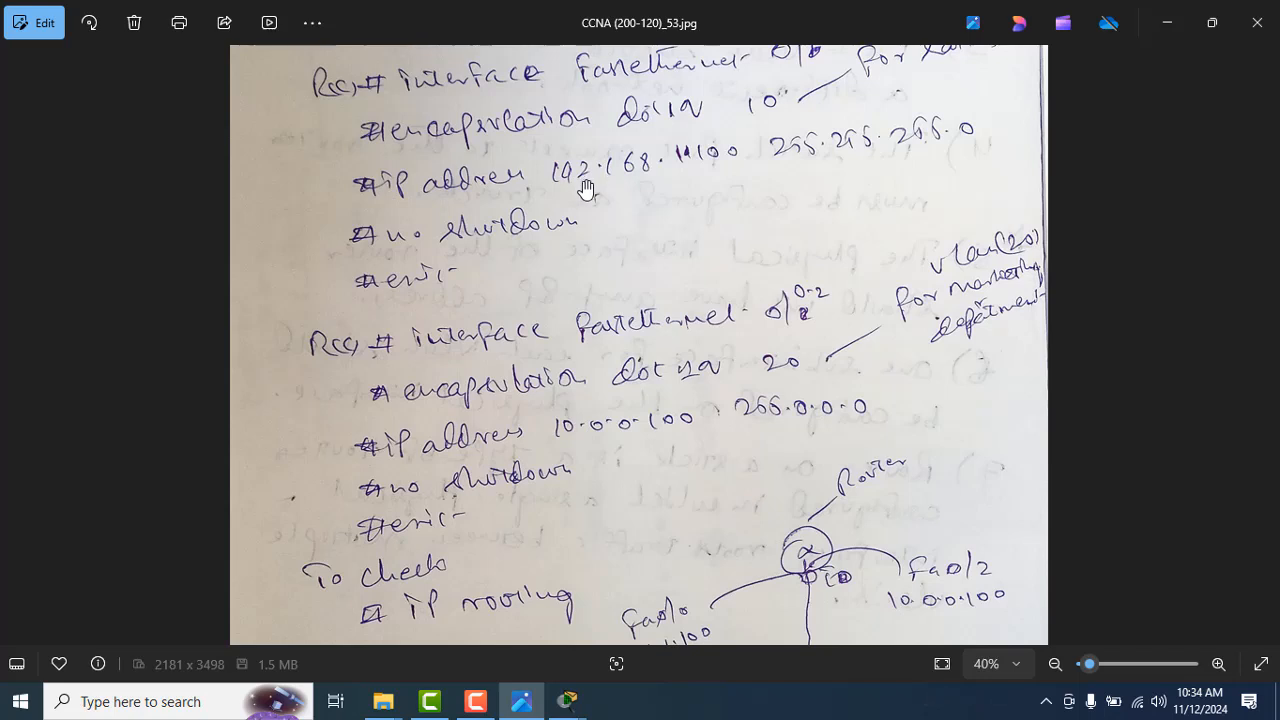
drag(585, 190, 586, 236)
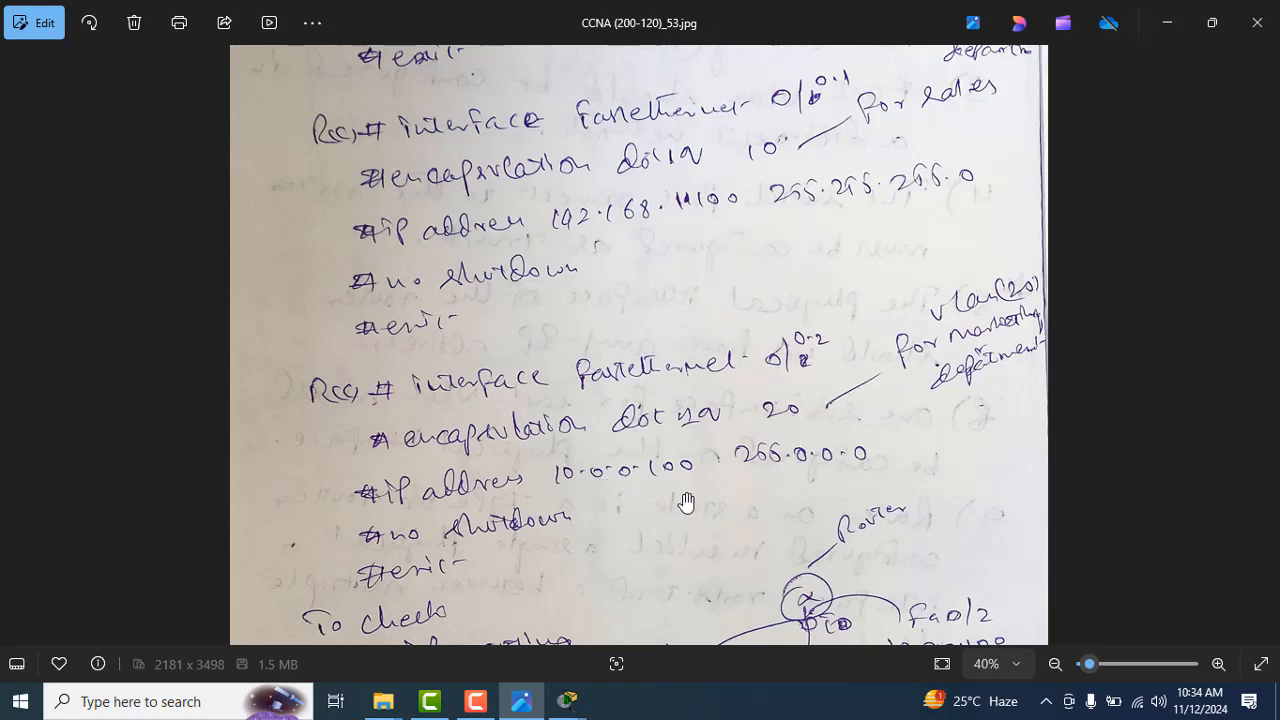
key(alt+Tab)
key(alt+Tab)
Step: Review the inter-VLAN routing rules in CCNA (200-120)_52.jpg at 30% zoom
click(14, 340)
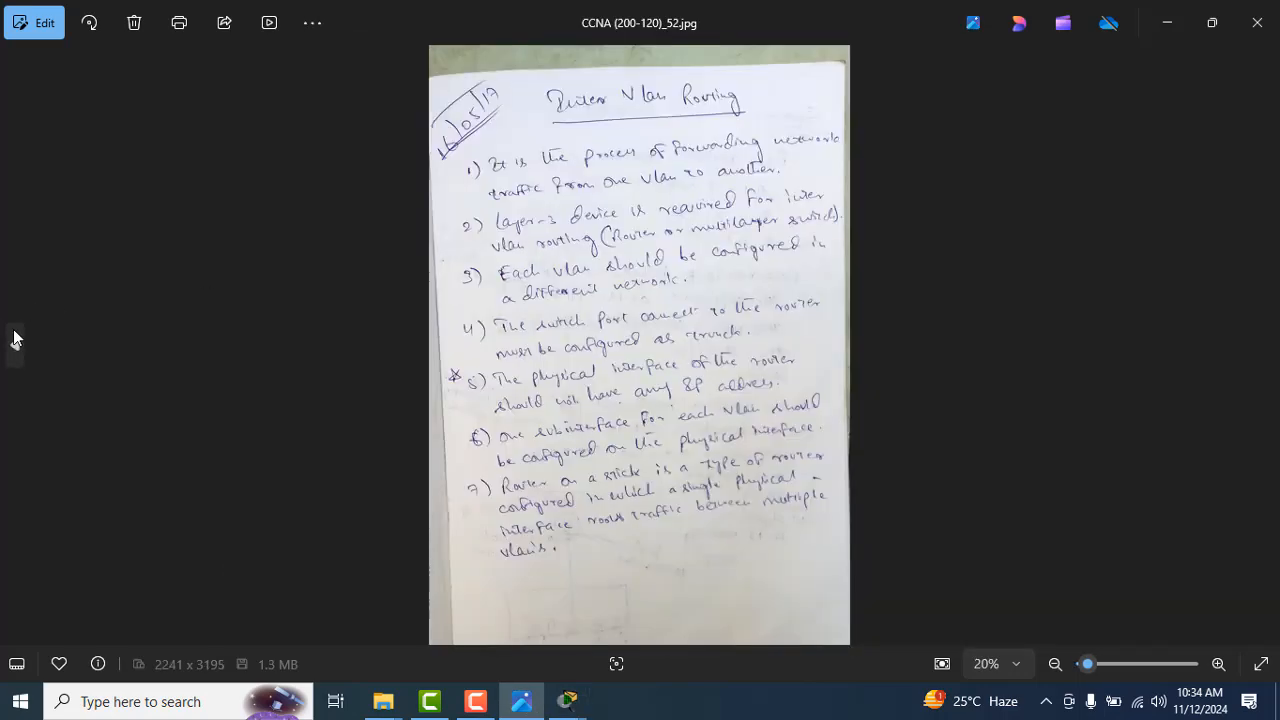
scroll(516, 302, up, 5)
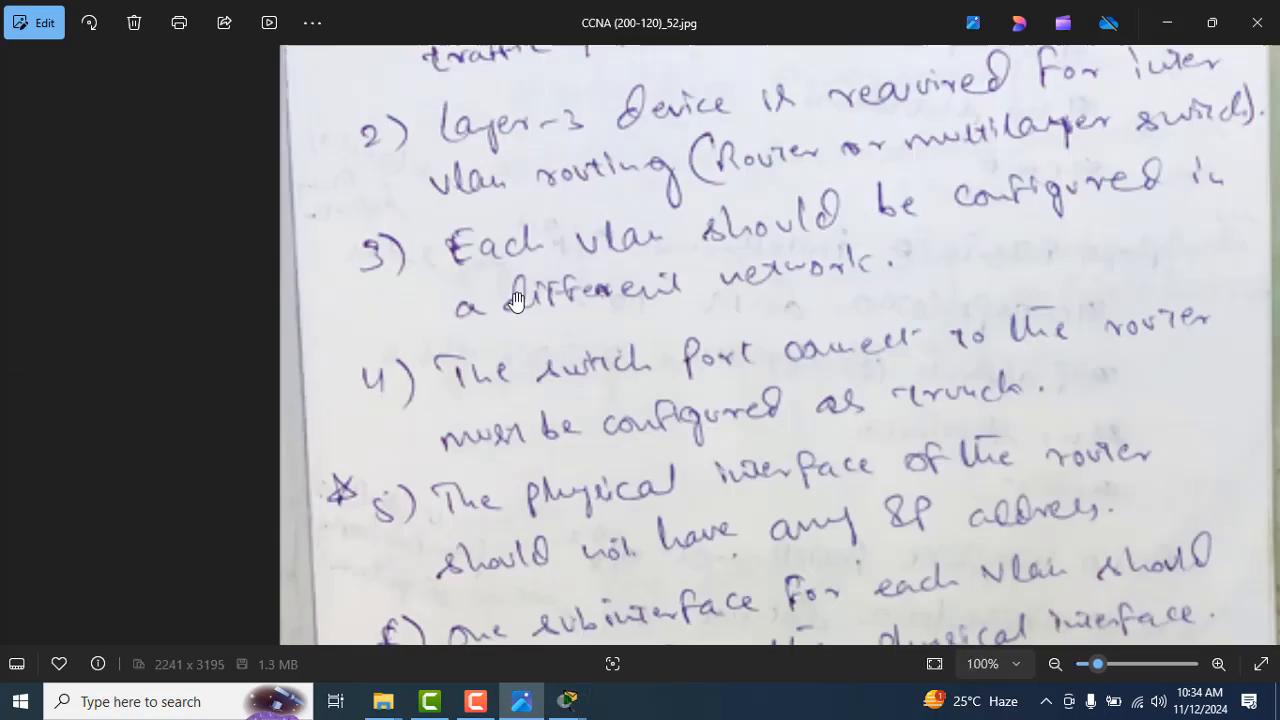
click(1055, 664)
click(1055, 664)
click(1055, 664)
click(1057, 666)
click(1057, 666)
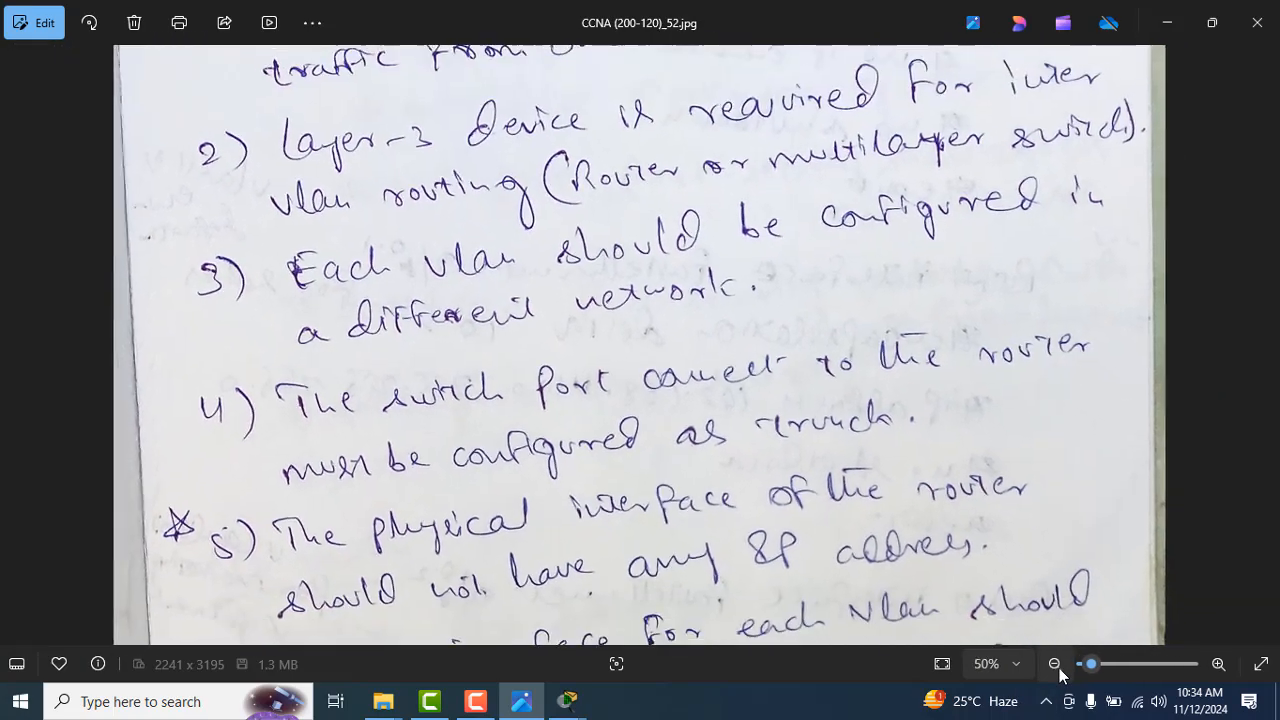
click(1057, 666)
click(1057, 666)
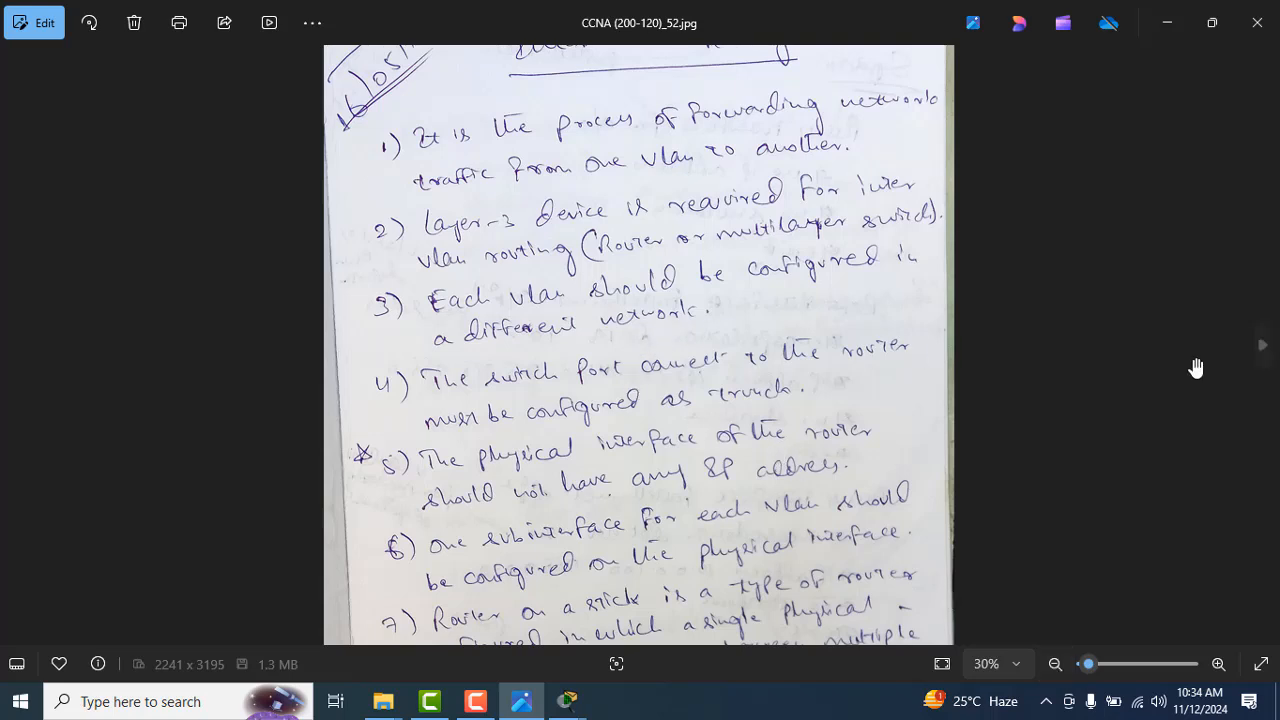
Step: Examine the router and switch topology sketch in CCNA (200-120)_53.jpg at 40% zoom, including gateways, VLANs and the trunk port
click(1262, 346)
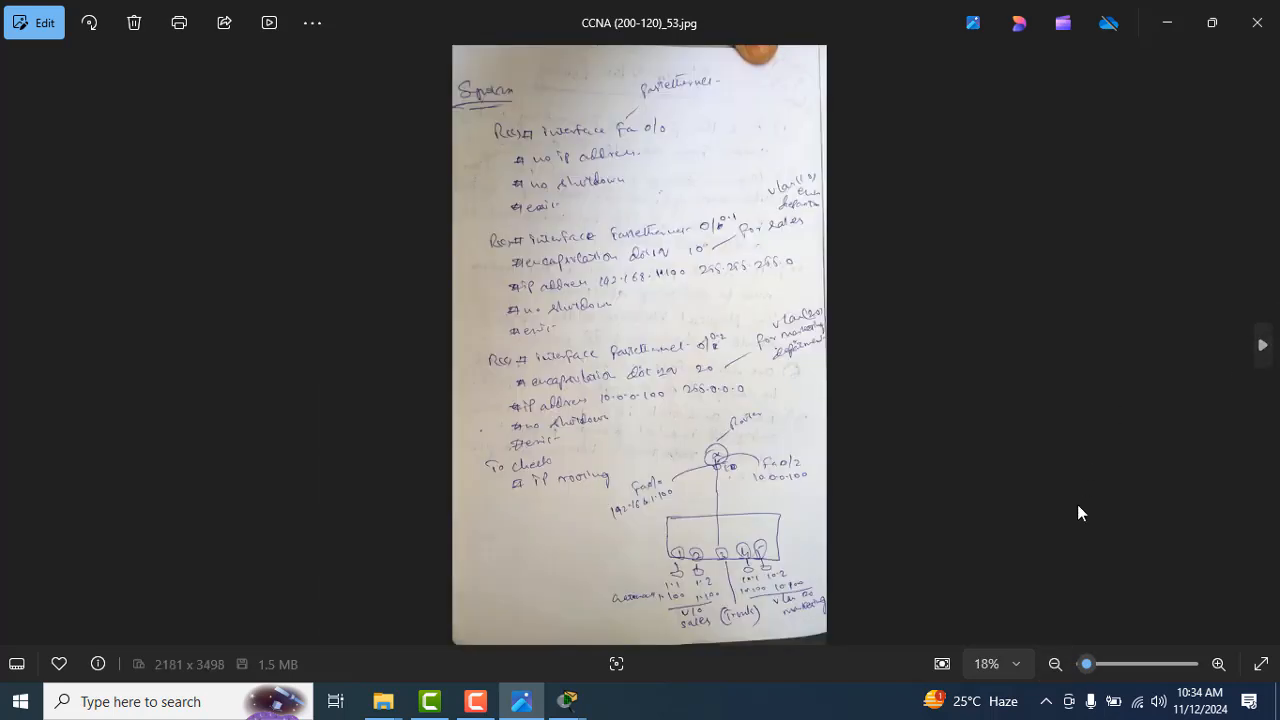
click(1218, 664)
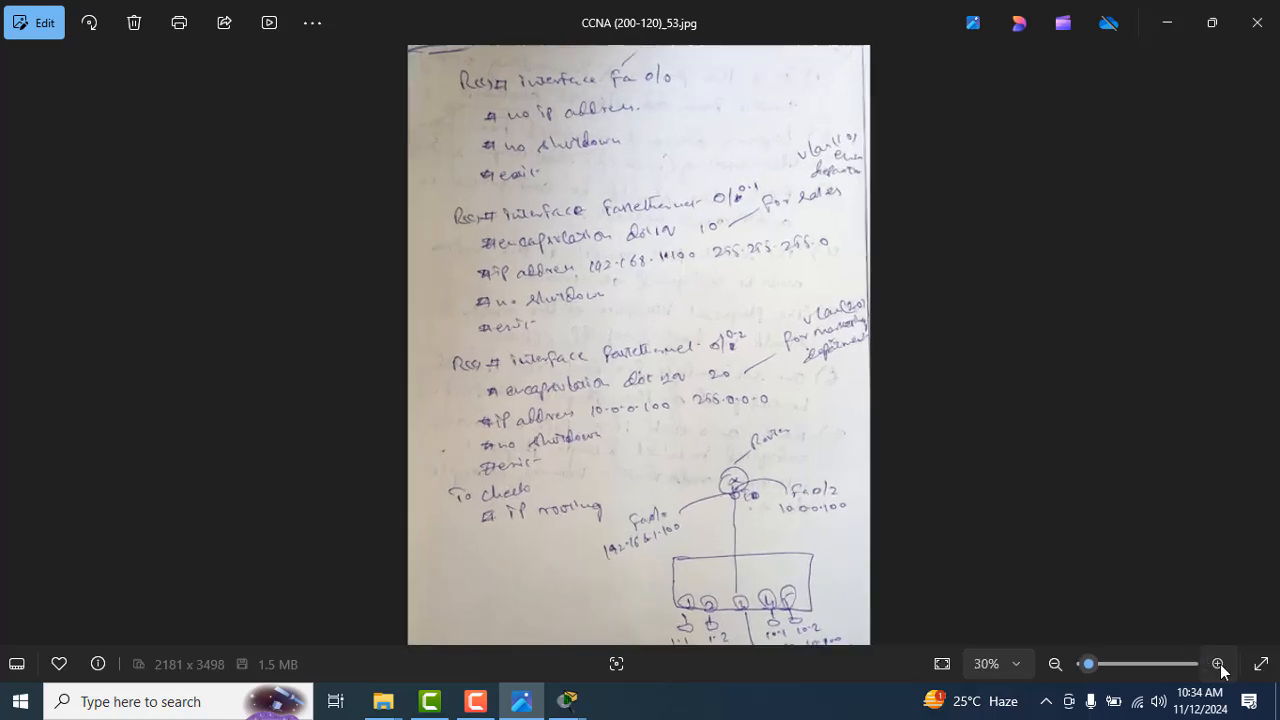
click(1219, 665)
drag(1117, 611, 1010, 405)
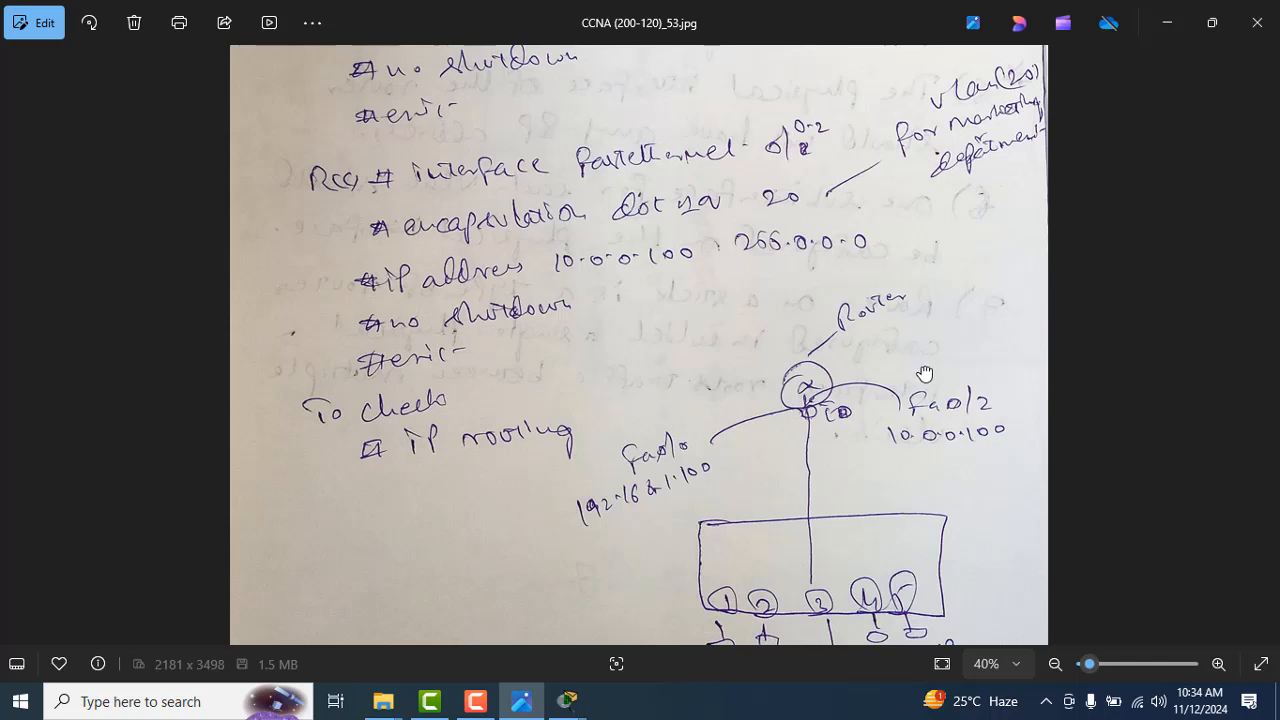
drag(925, 374, 886, 214)
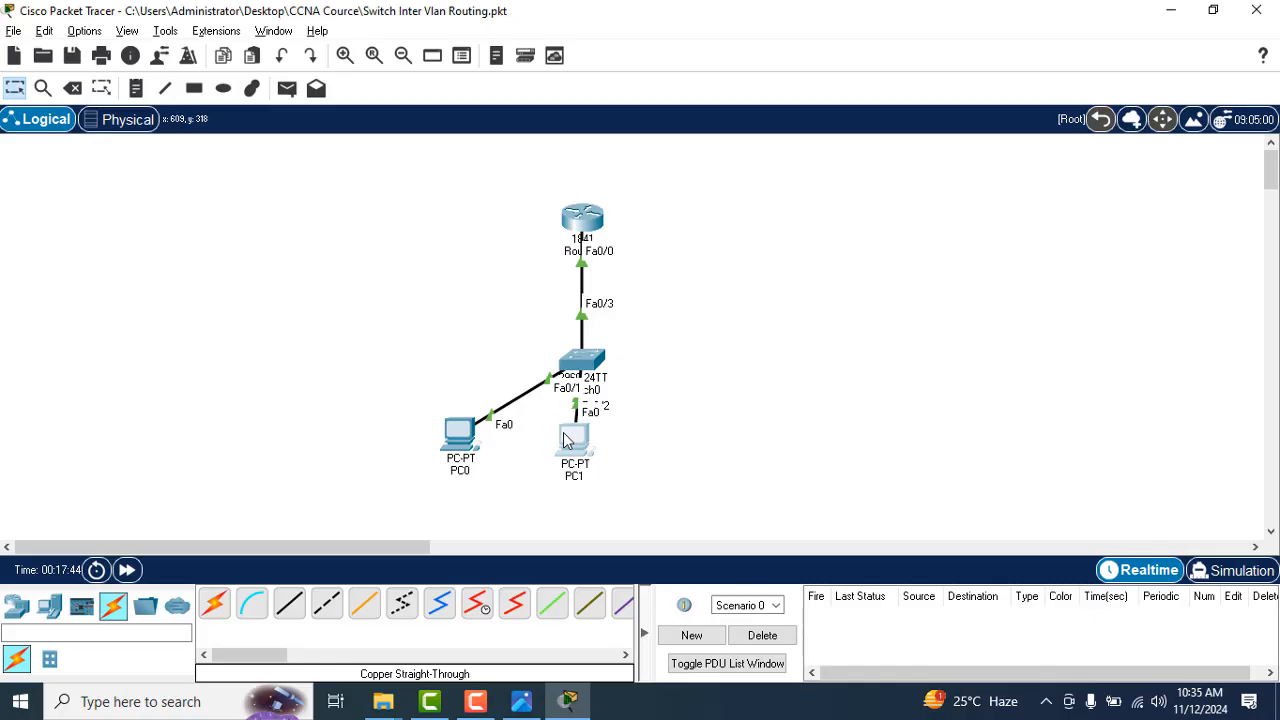
Step: Reposition PC1 slightly in the Packet Tracer topology and place three more PCs in a row beside it
drag(571, 433, 543, 431)
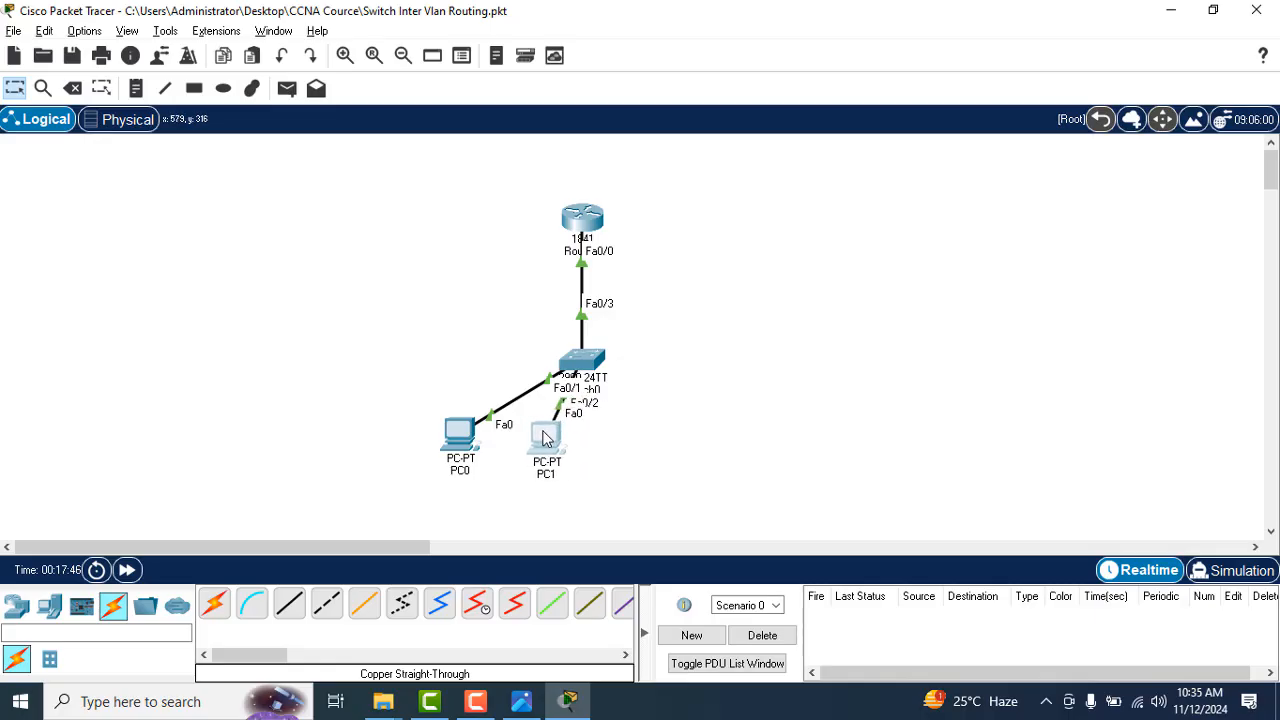
click(56, 616)
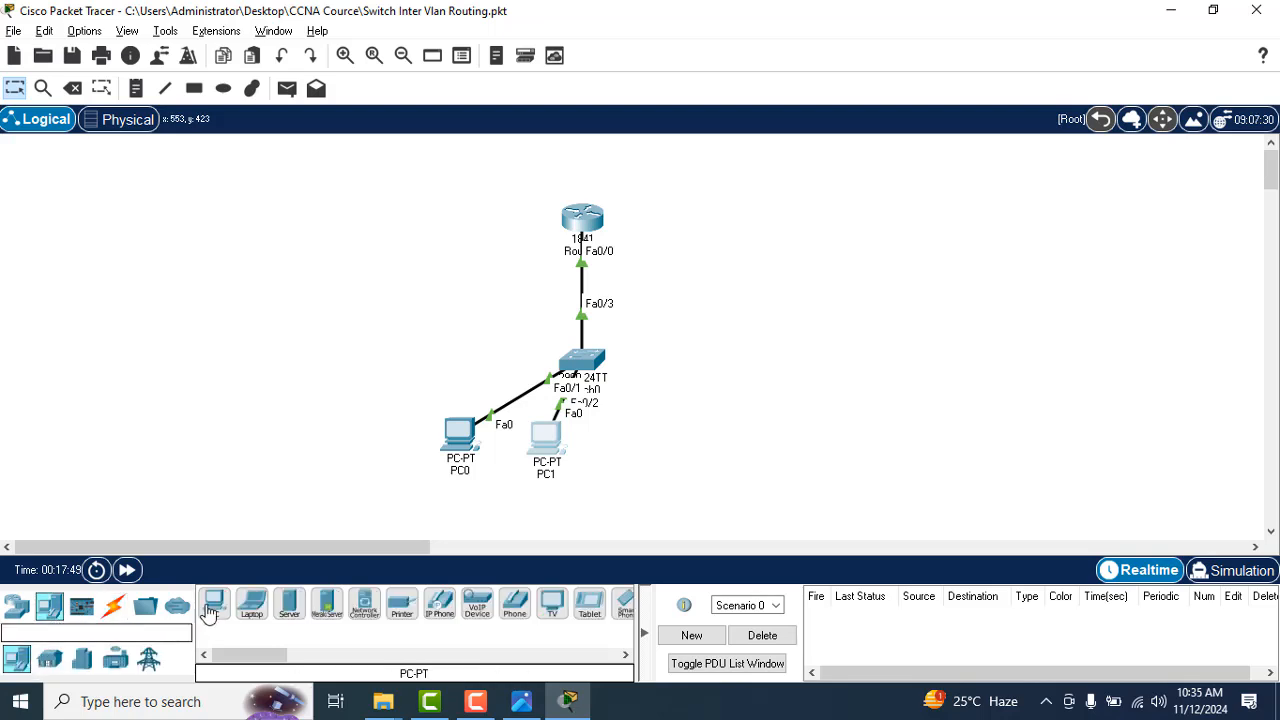
drag(214, 603, 441, 514)
drag(624, 444, 624, 444)
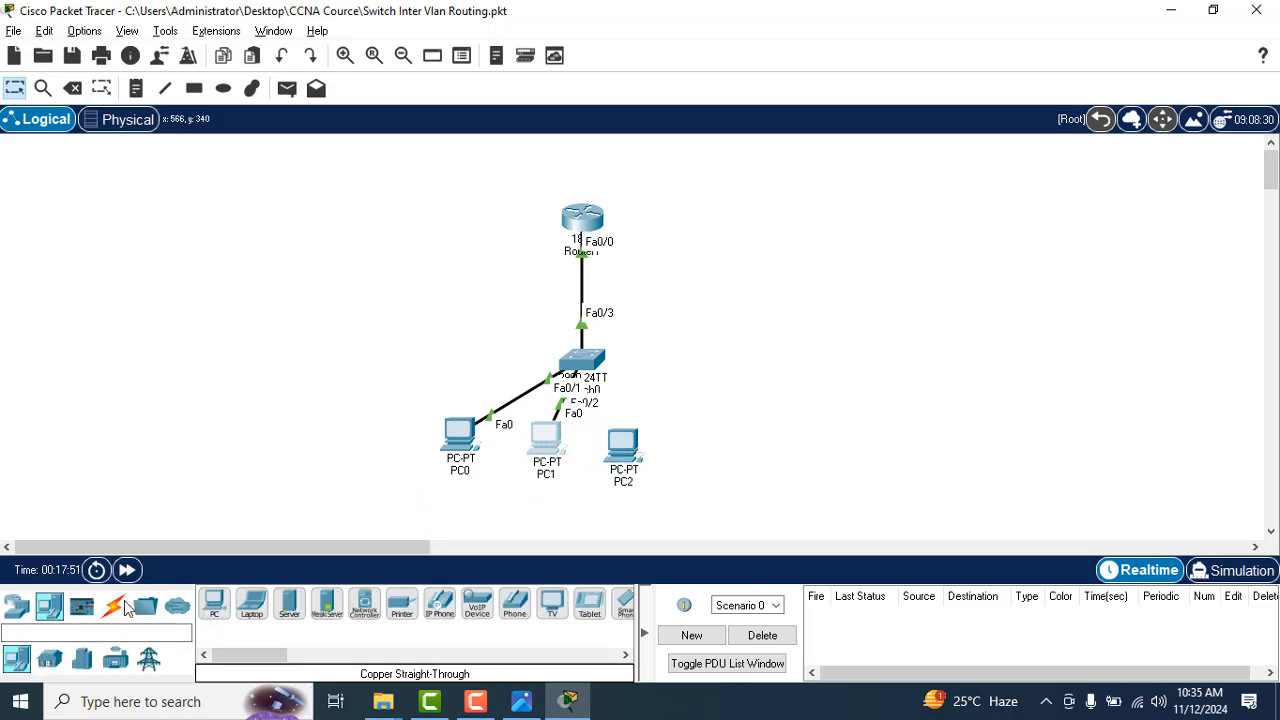
drag(214, 612, 686, 444)
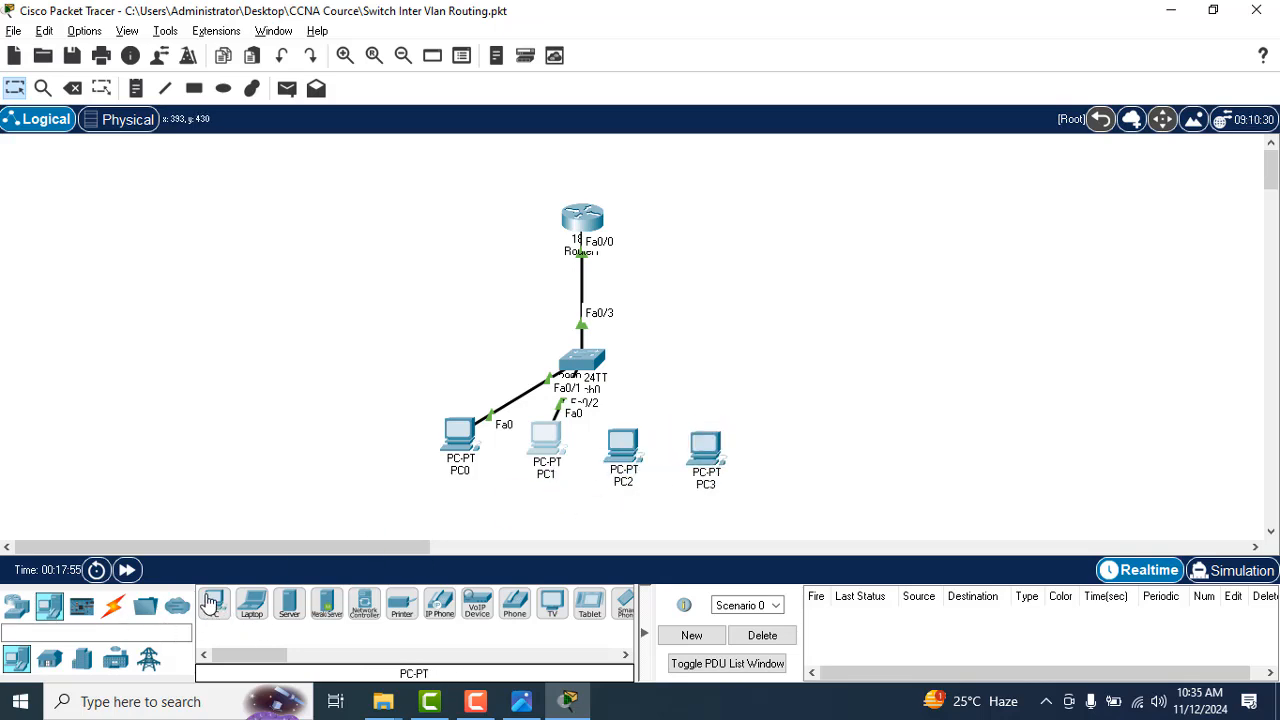
drag(214, 603, 782, 435)
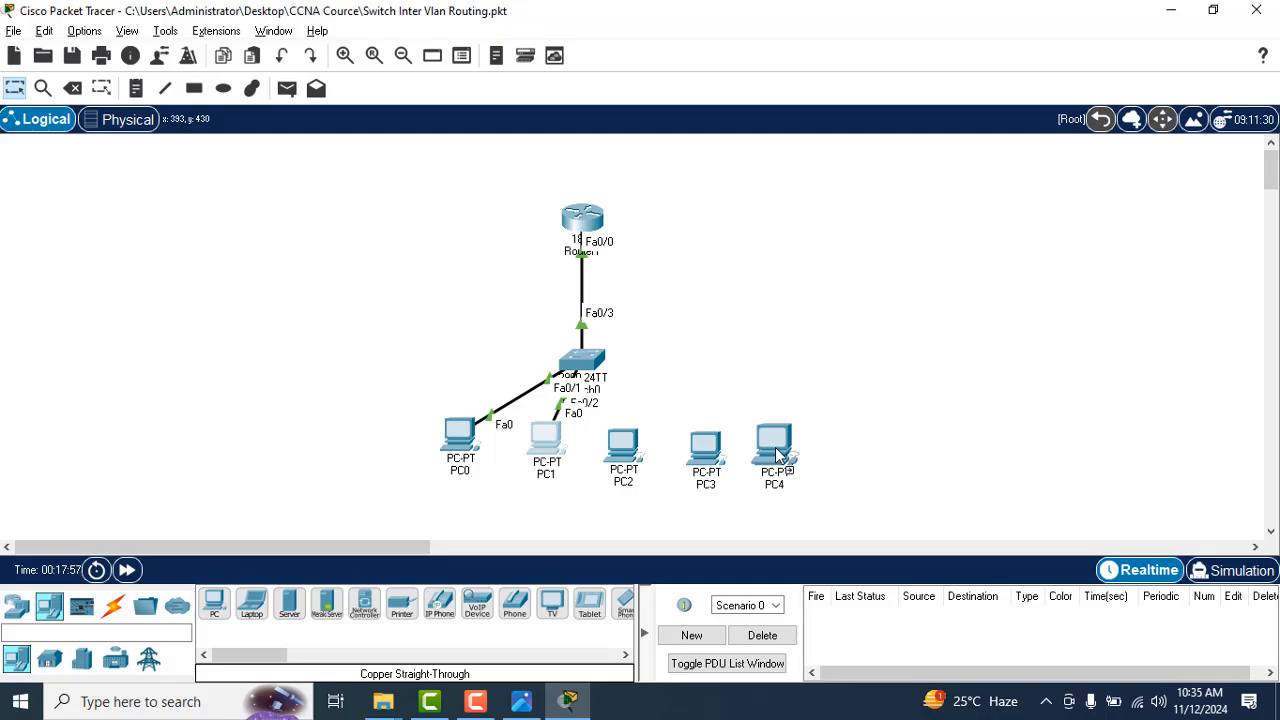
Step: Recheck the topology sketch in CCNA (200-120)_53.jpg for the PCs attached to each switch port
key(alt+Tab)
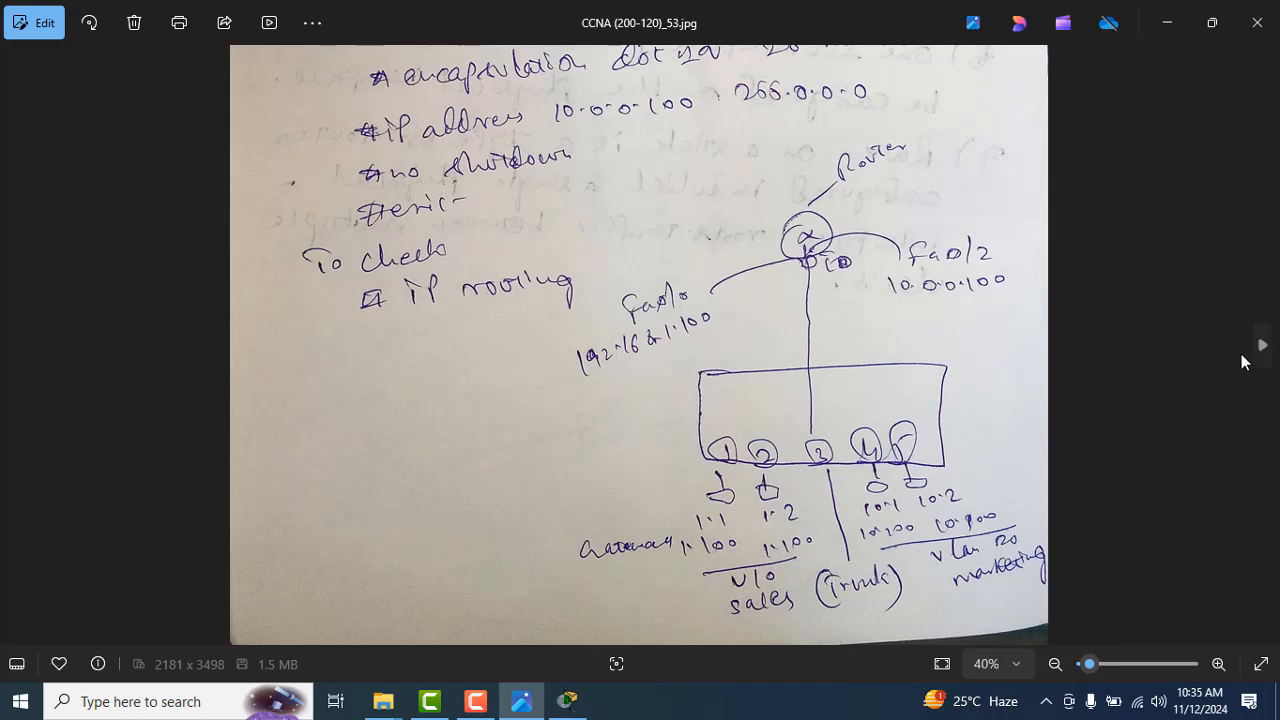
click(1262, 346)
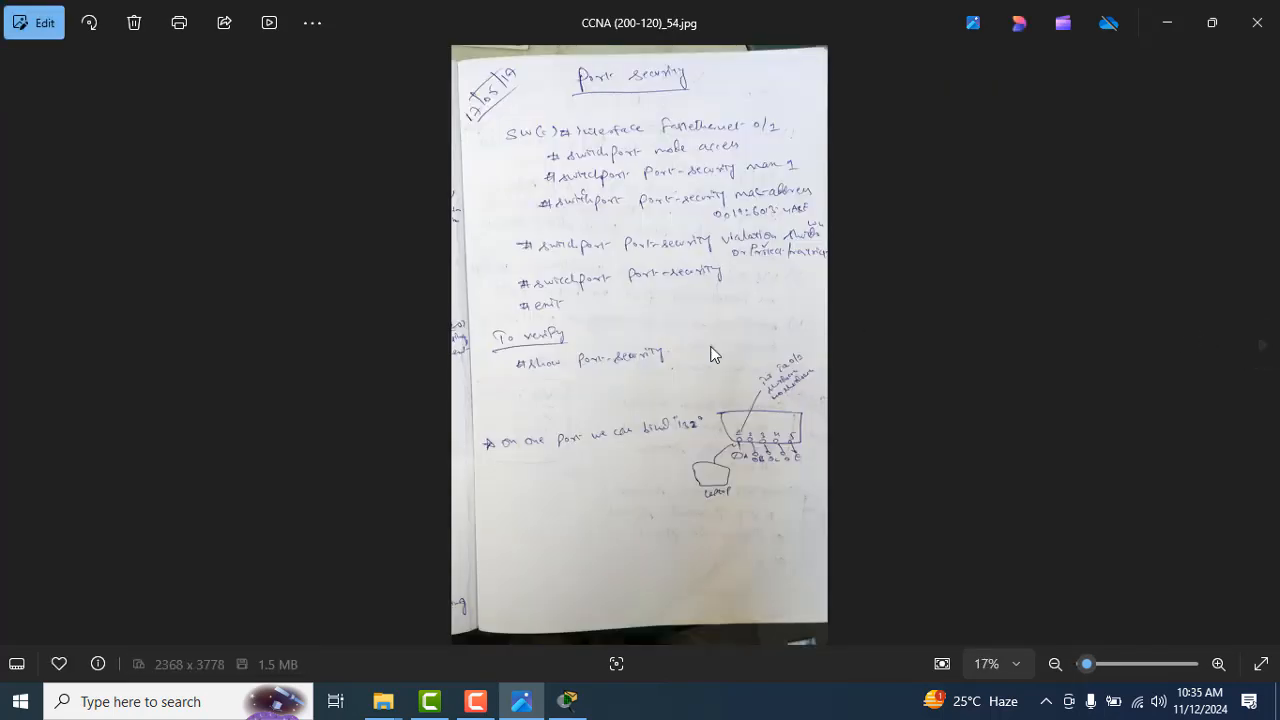
click(15, 346)
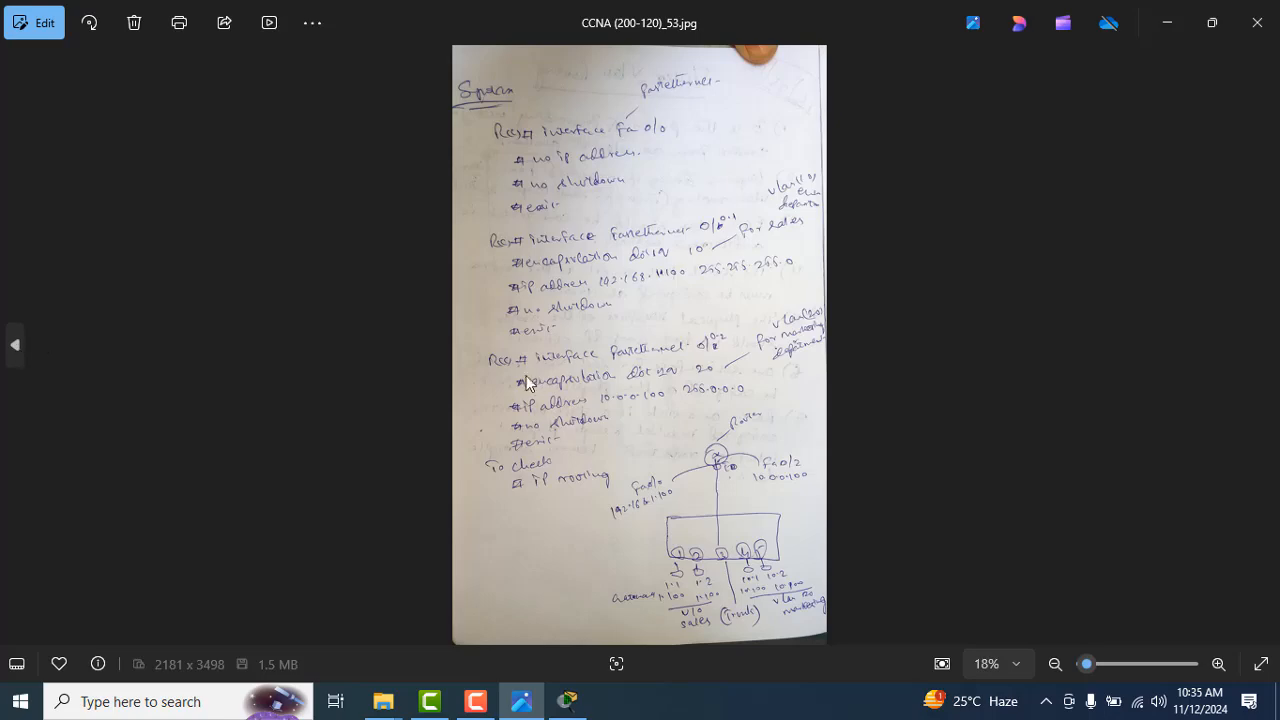
click(1218, 664)
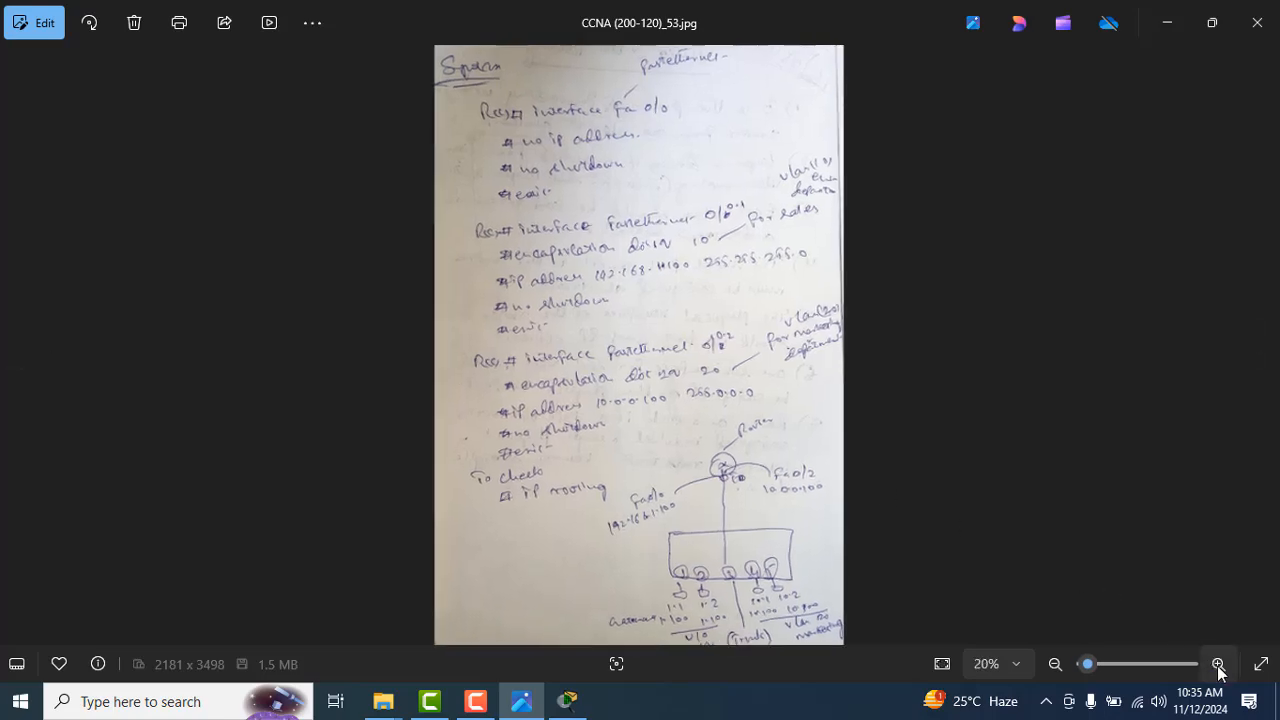
click(1218, 664)
drag(1140, 594, 1104, 442)
scroll(1104, 442, down, 5)
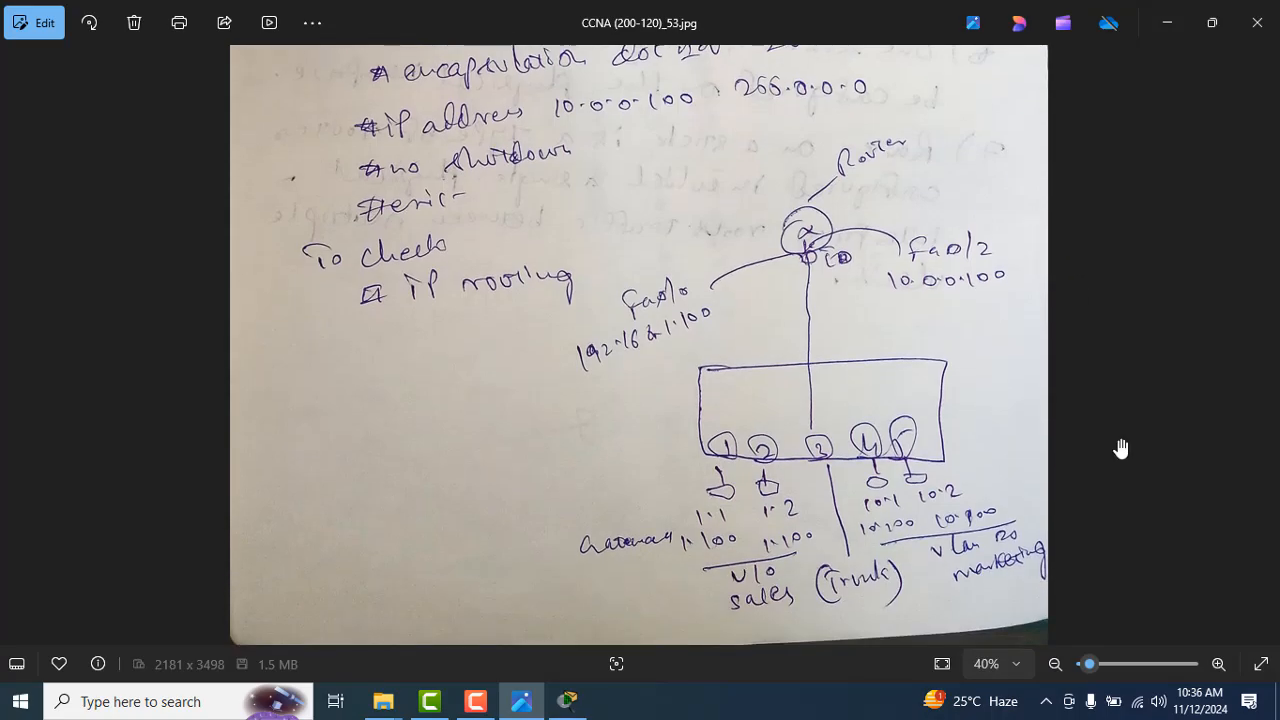
Step: Return to Packet Tracer and delete the extra PC4 from the topology
key(alt+Tab)
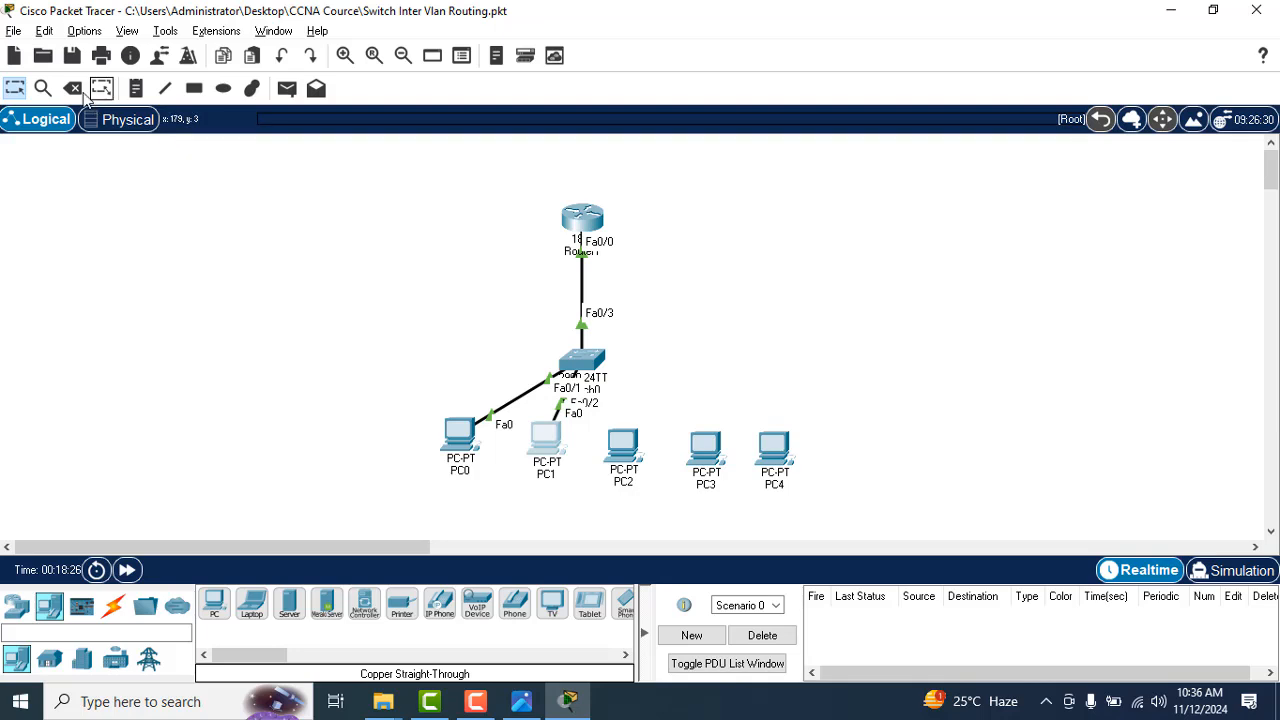
key(Delete)
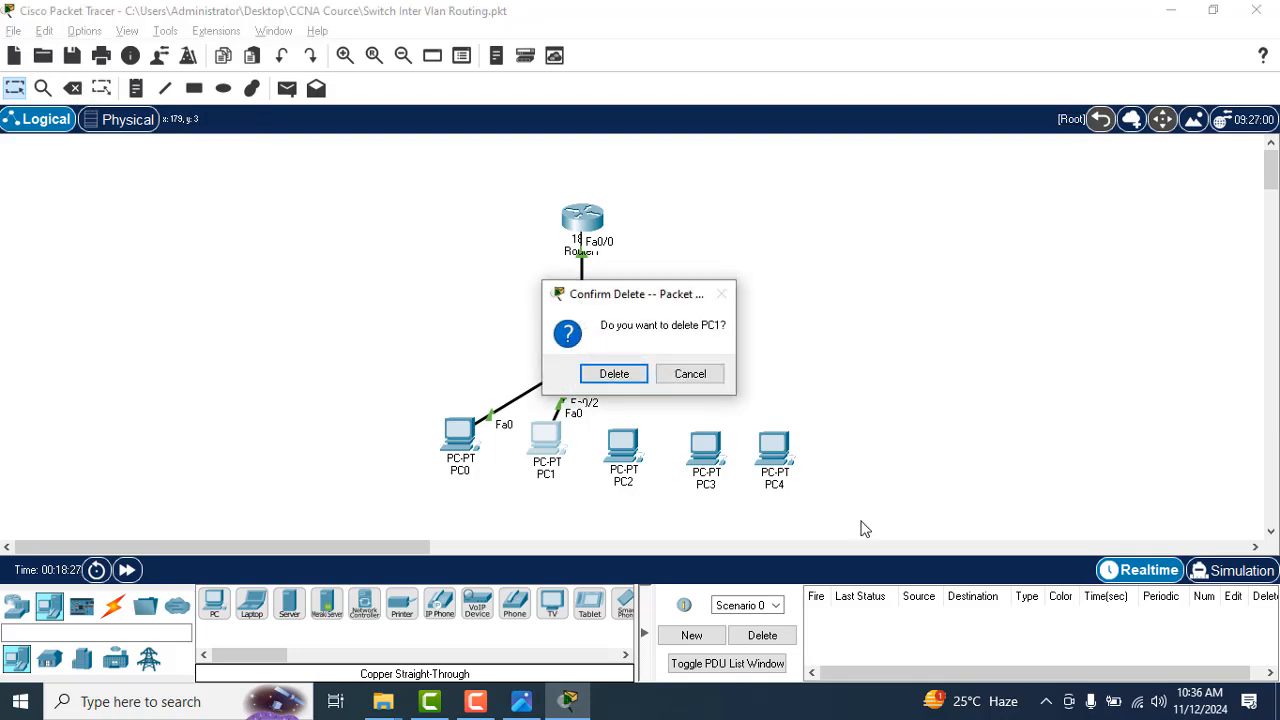
click(690, 374)
click(86, 89)
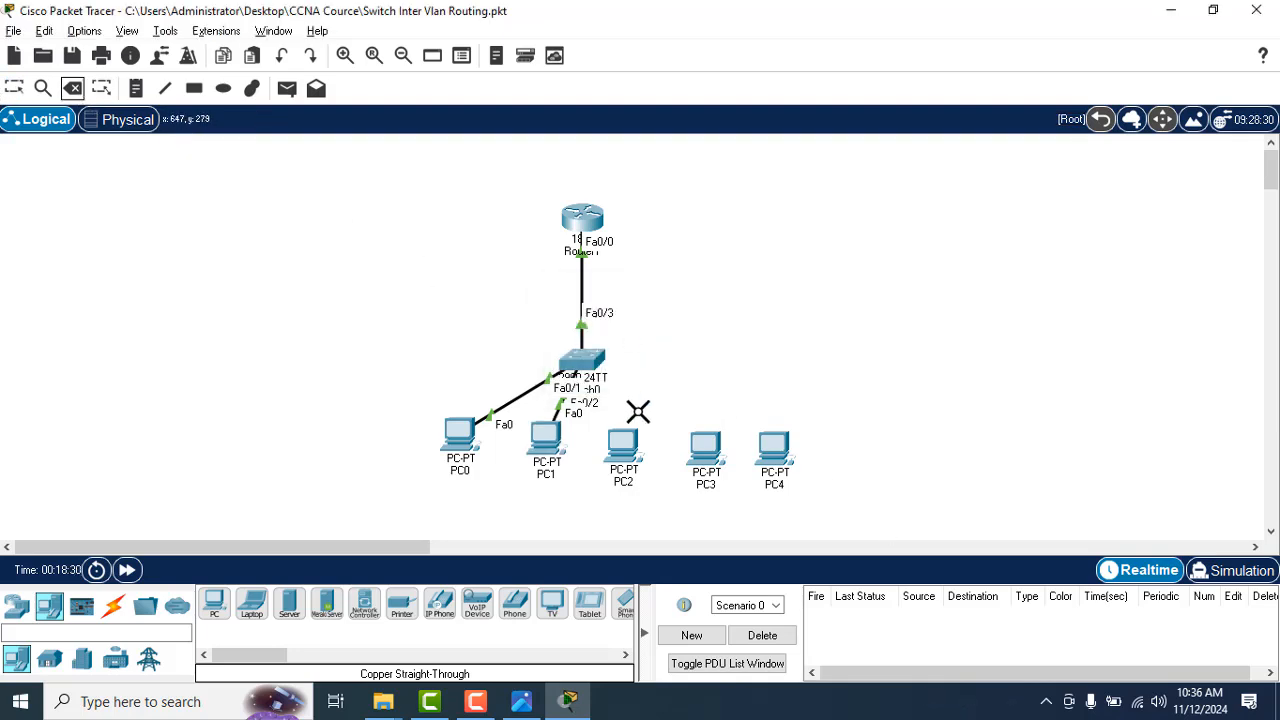
click(774, 452)
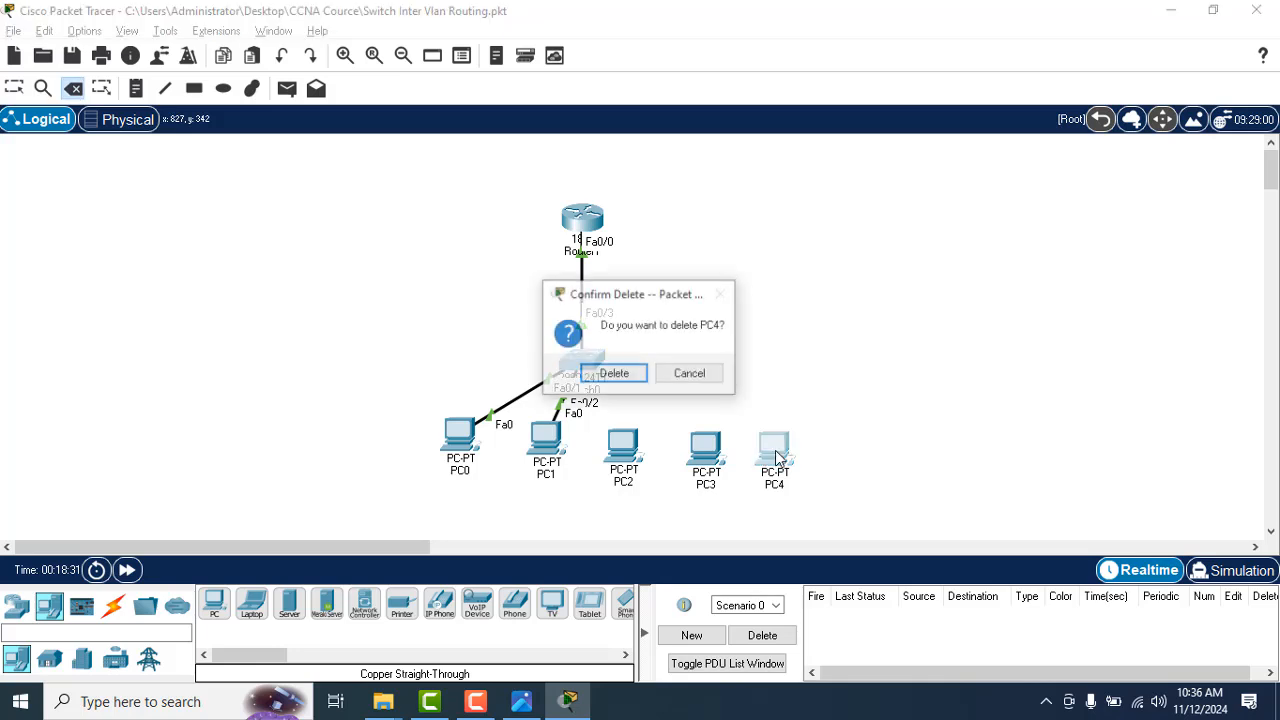
click(618, 372)
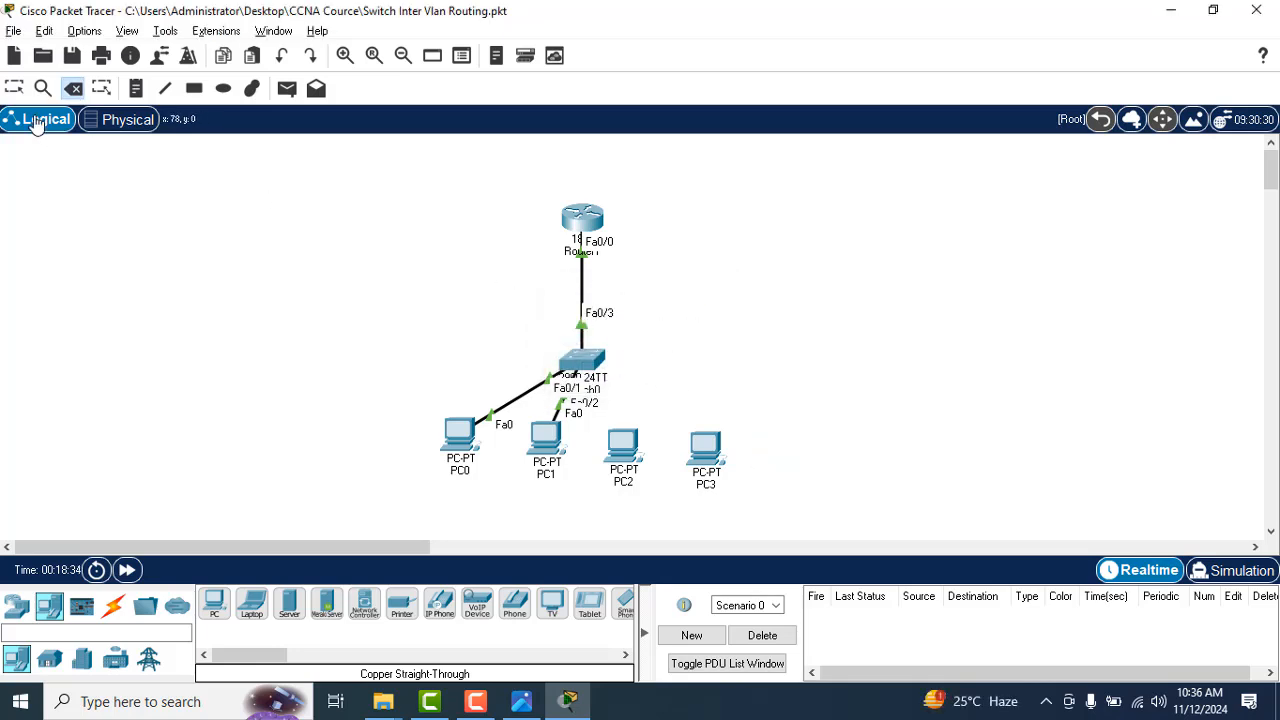
click(16, 90)
Step: Check the layout against the sketch in CCNA (200-120)_53.jpg and move PC2 and PC3 in Packet Tracer up roughly level with PC0 and PC1
key(alt+Tab)
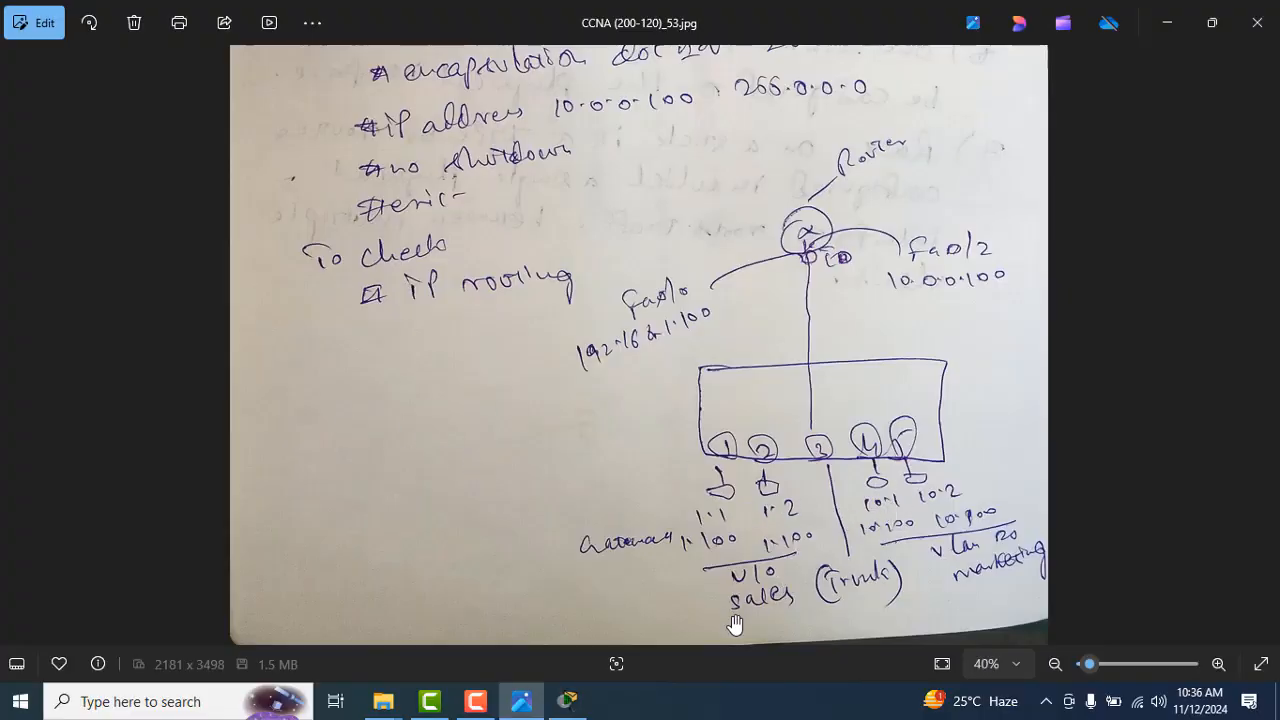
key(alt+Tab)
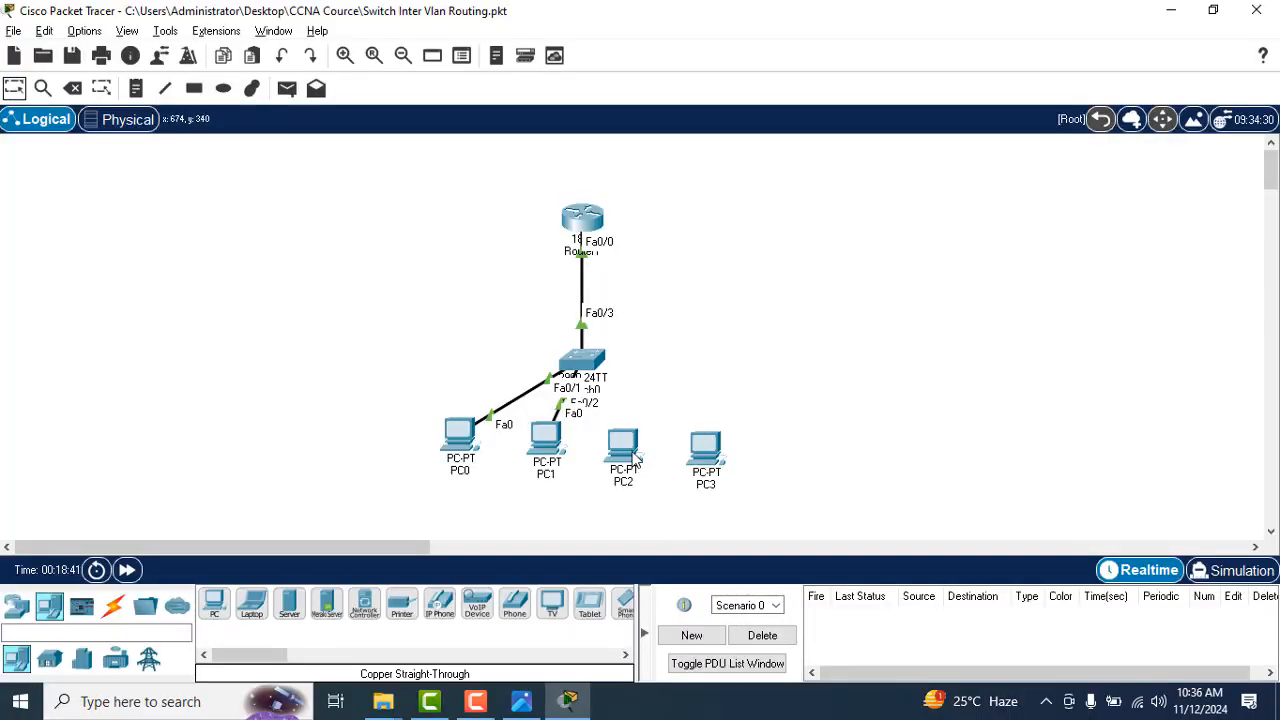
drag(636, 437, 703, 434)
key(alt+Tab)
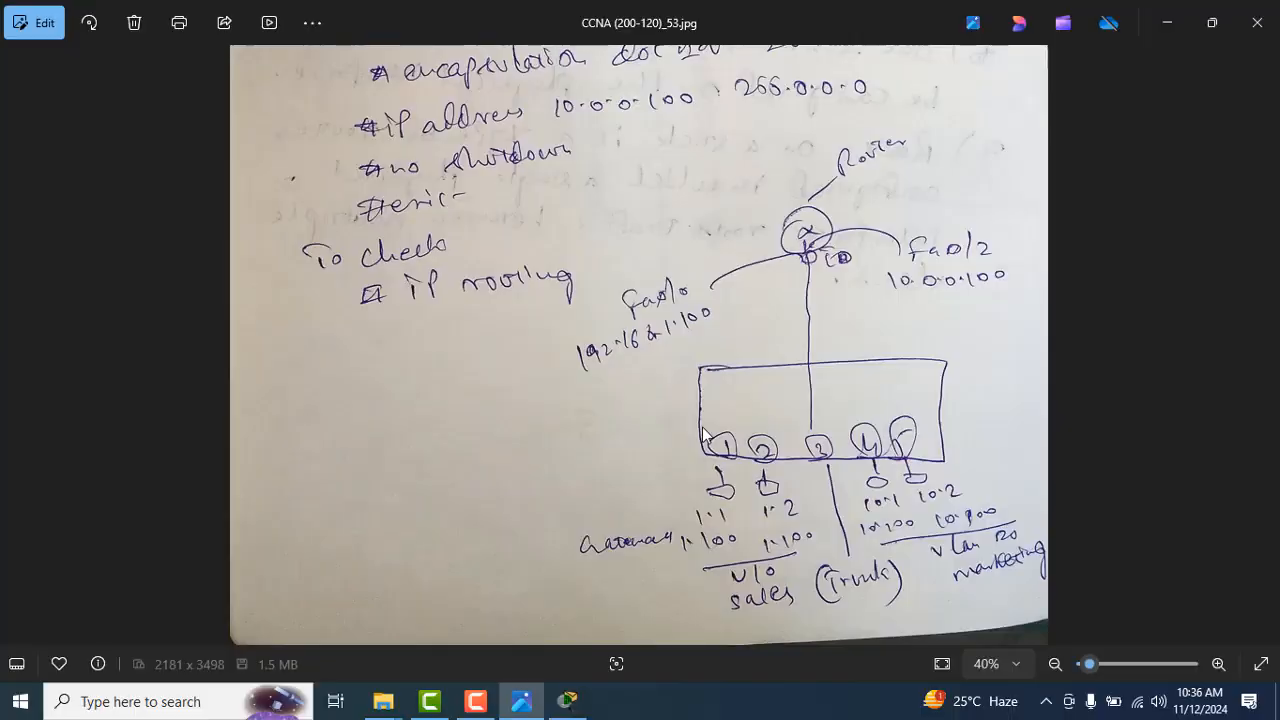
key(alt+Tab)
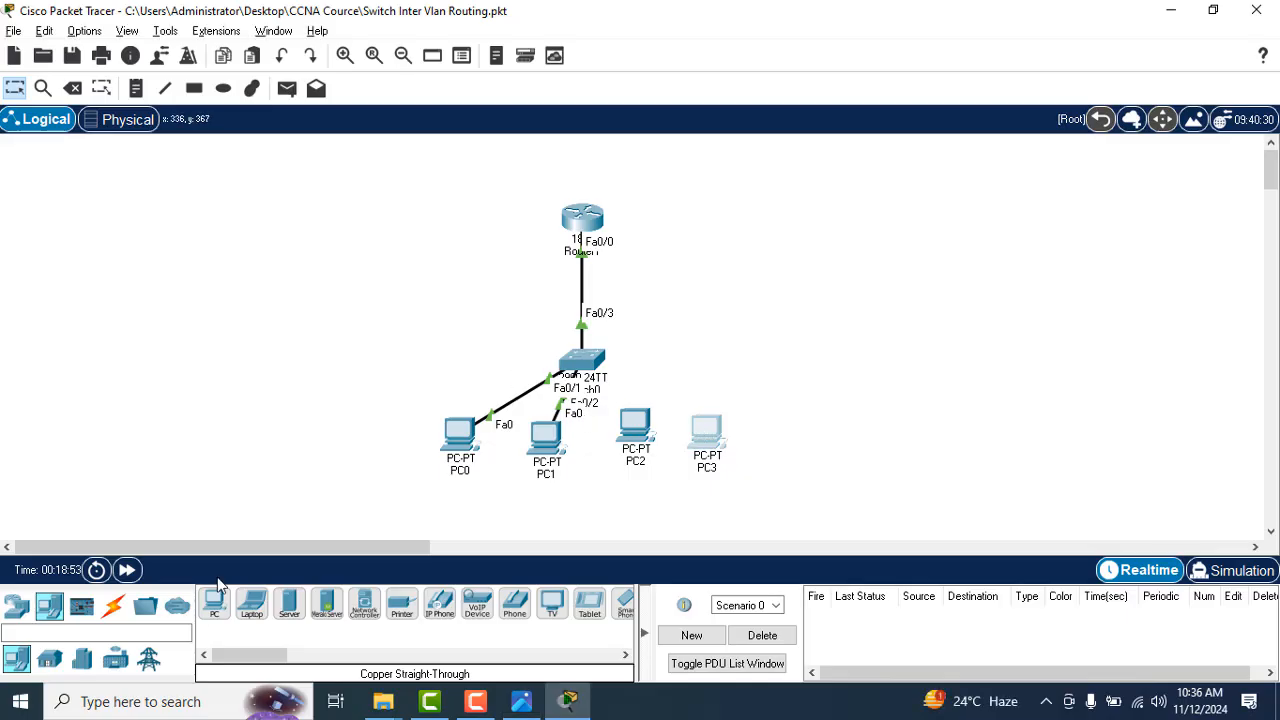
Step: Connect switch port FastEthernet0/4 to PC2's FastEthernet0 with a copper straight-through cable, consulting the sketch in CCNA (200-120)_53.jpg for the port
click(113, 605)
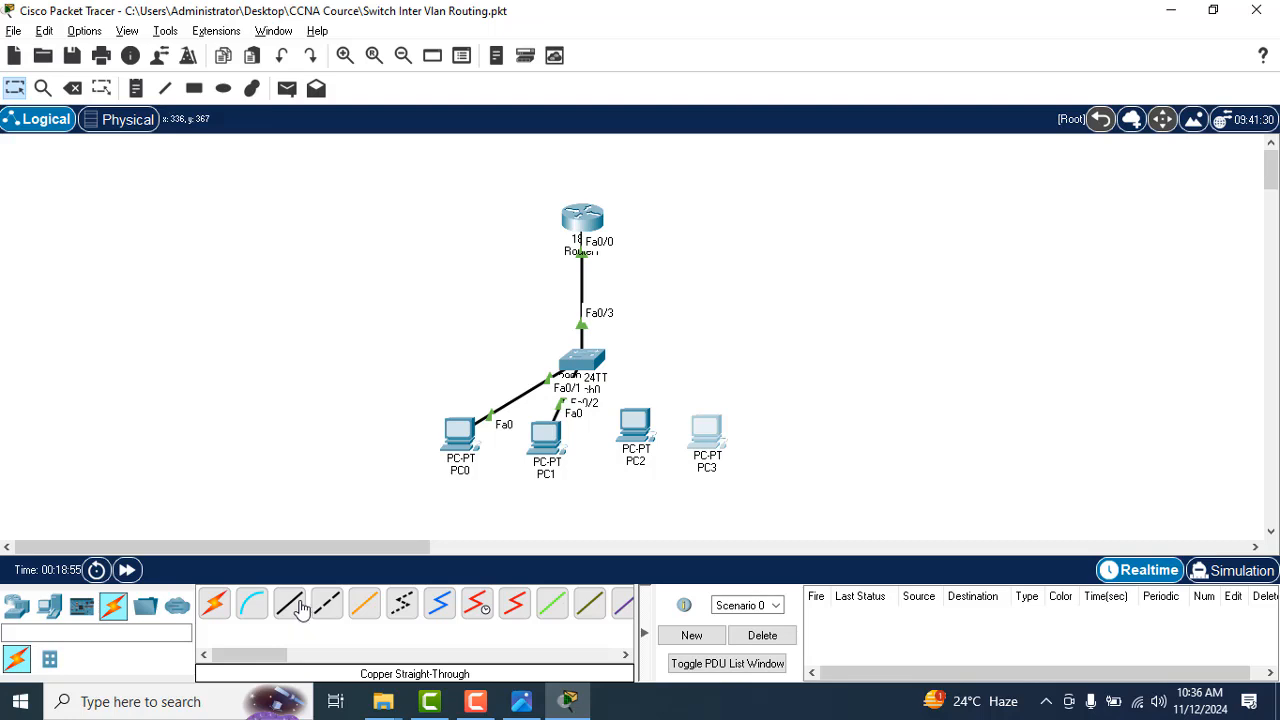
click(289, 604)
click(590, 360)
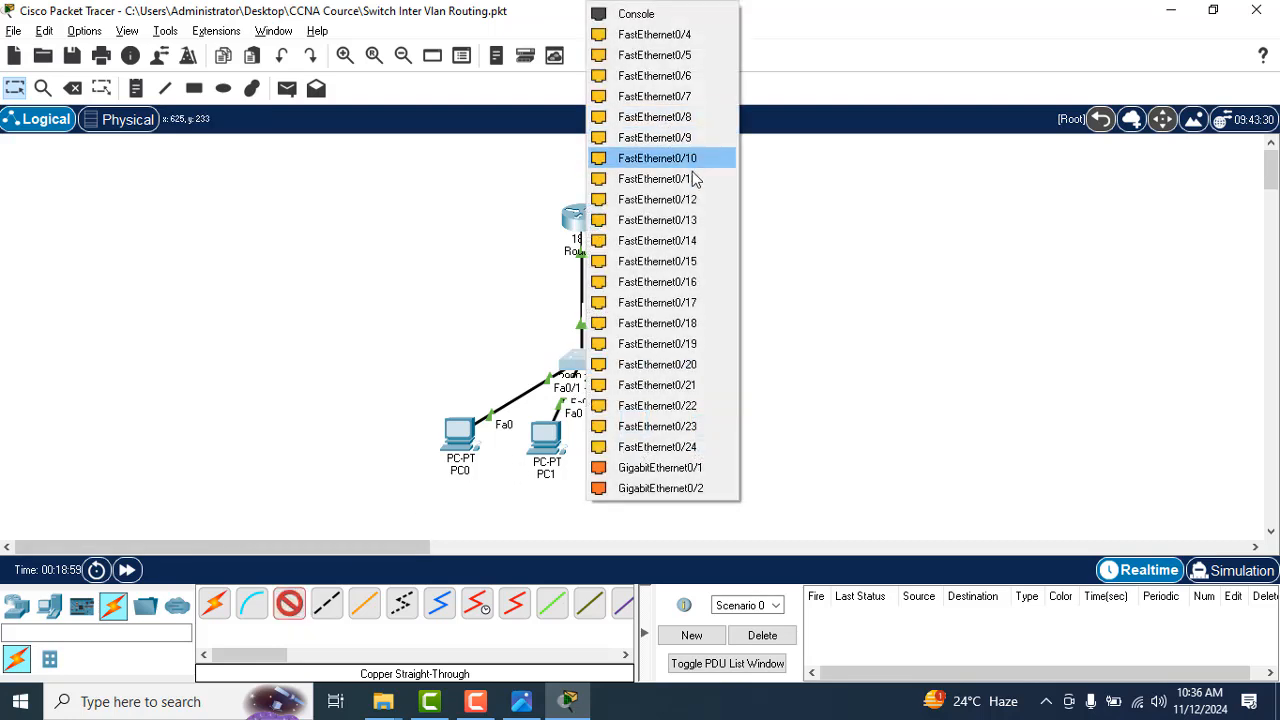
key(alt+Tab)
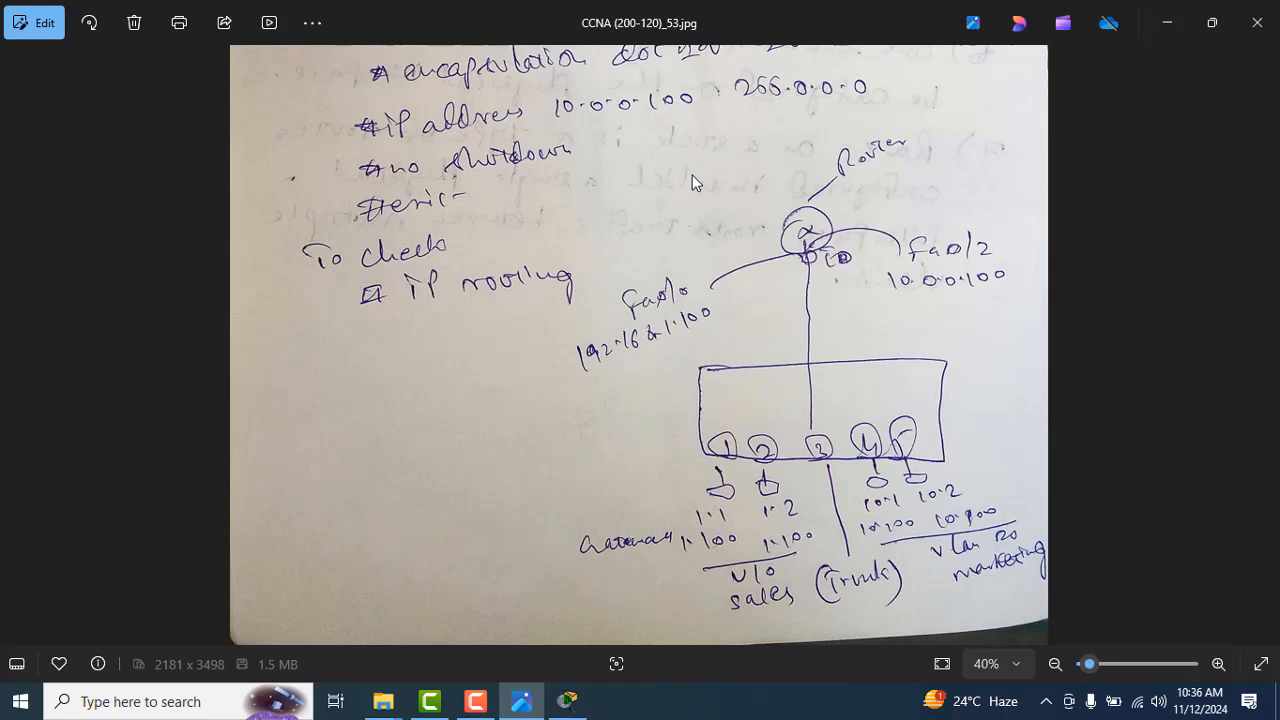
key(alt+Tab)
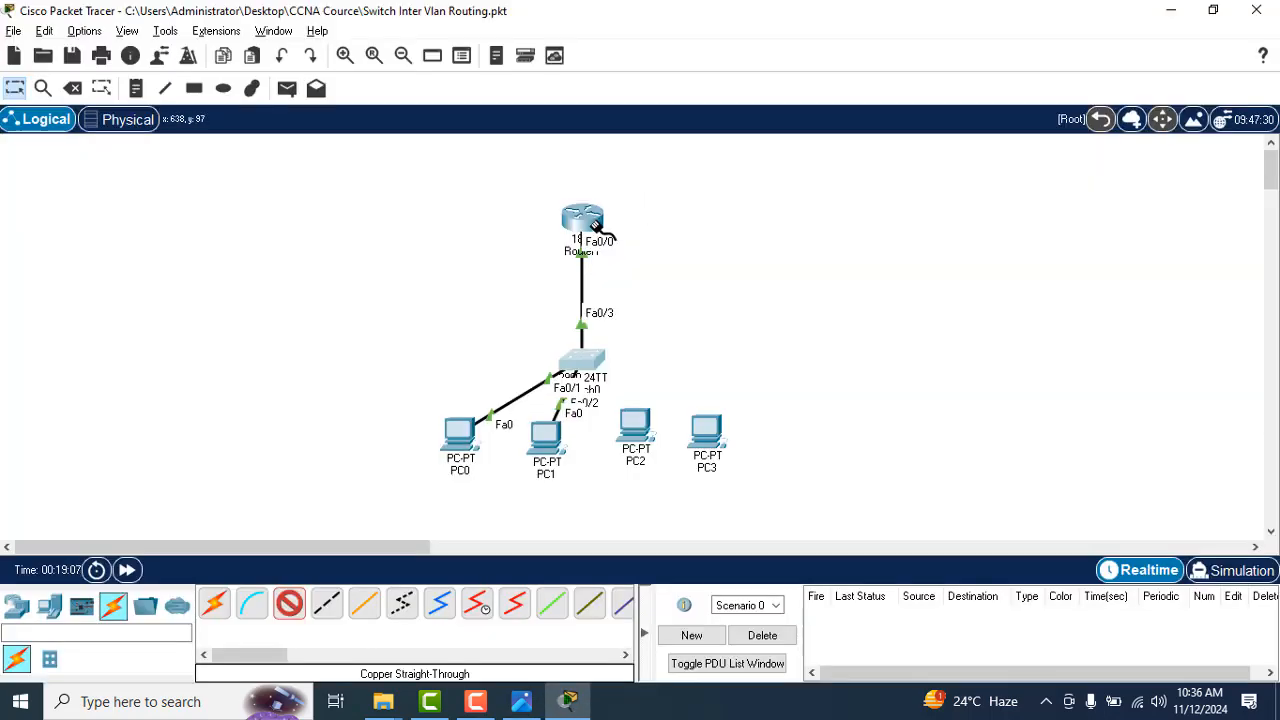
click(587, 348)
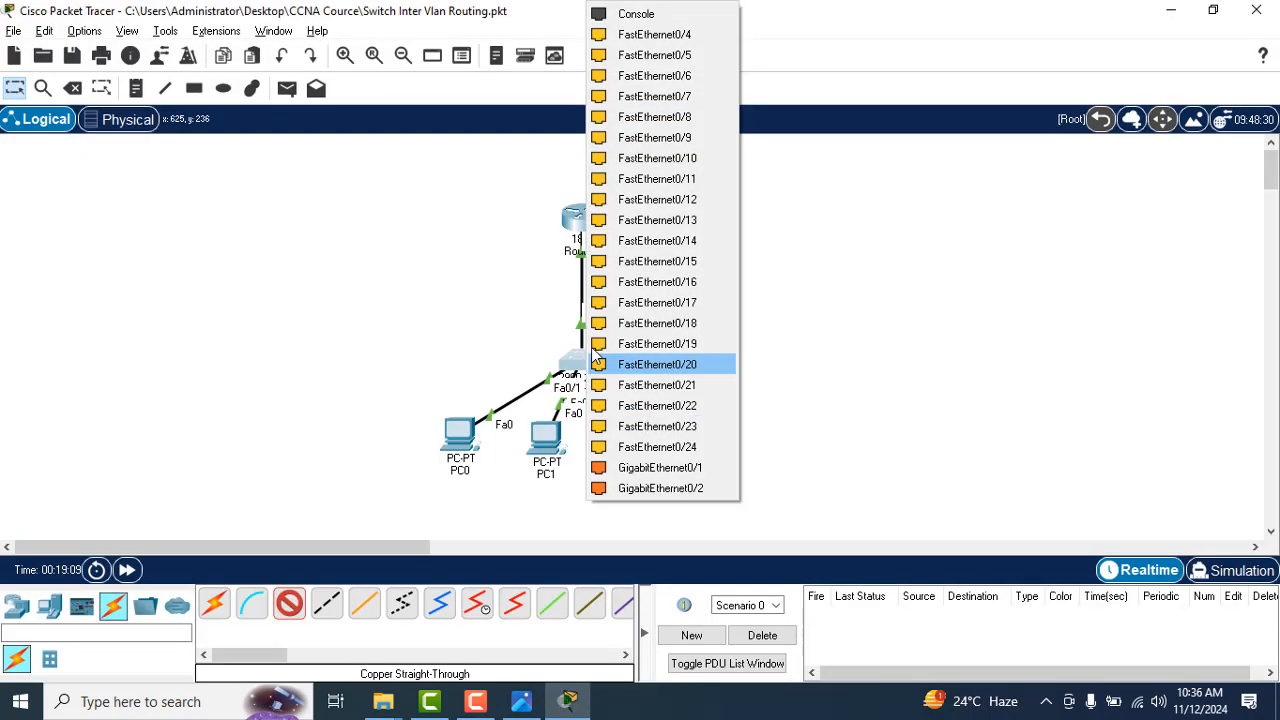
click(690, 36)
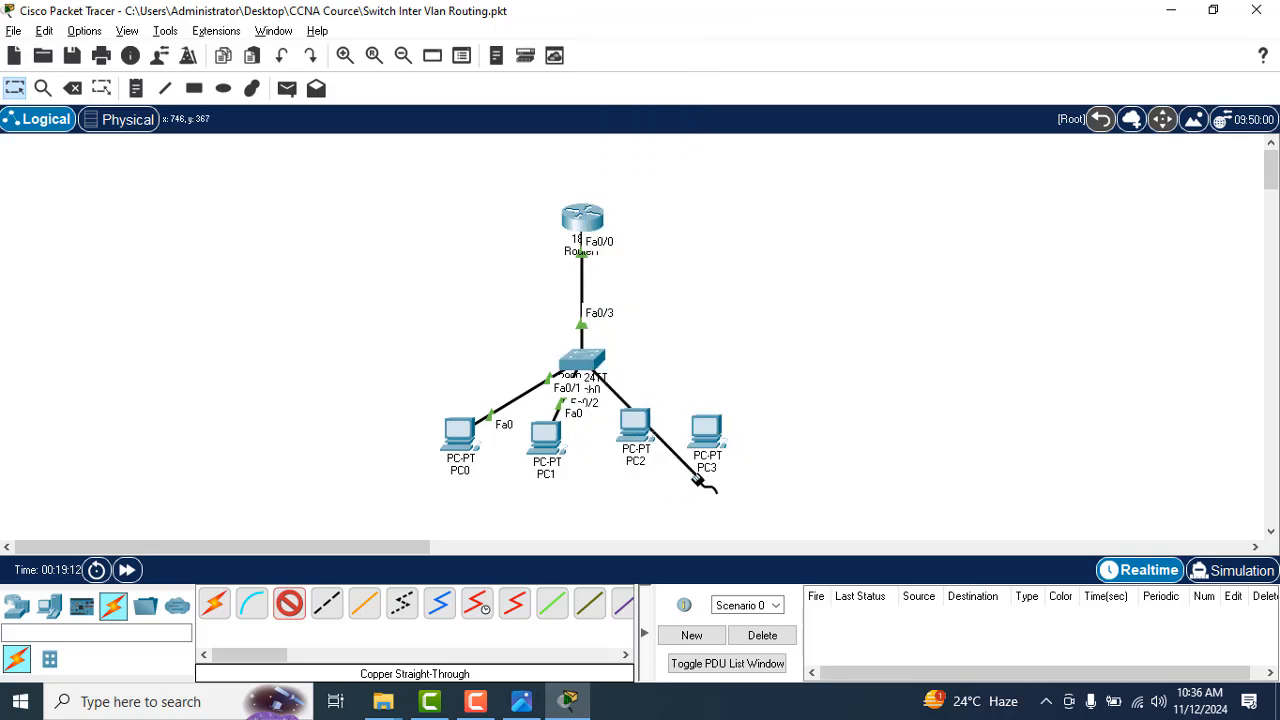
click(636, 426)
click(697, 503)
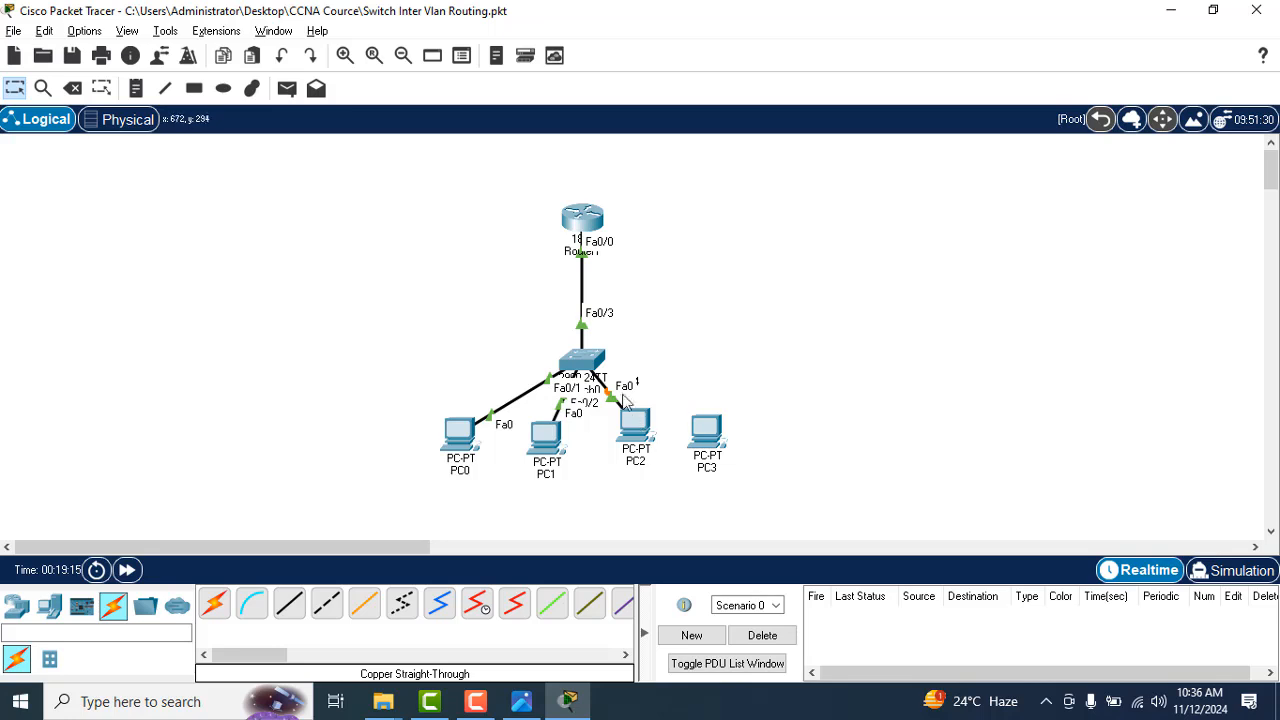
Step: Connect switch port FastEthernet0/5 to PC3's FastEthernet0 with a copper straight-through cable
click(289, 603)
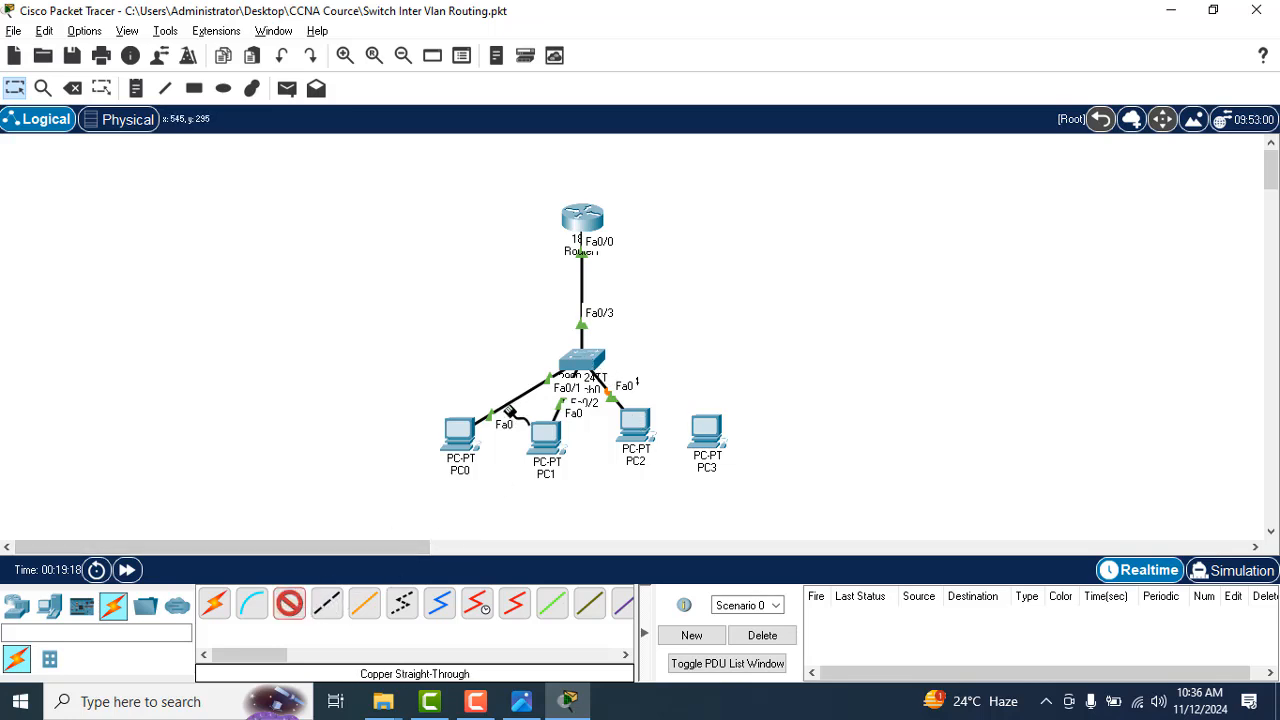
click(582, 361)
click(689, 38)
click(703, 432)
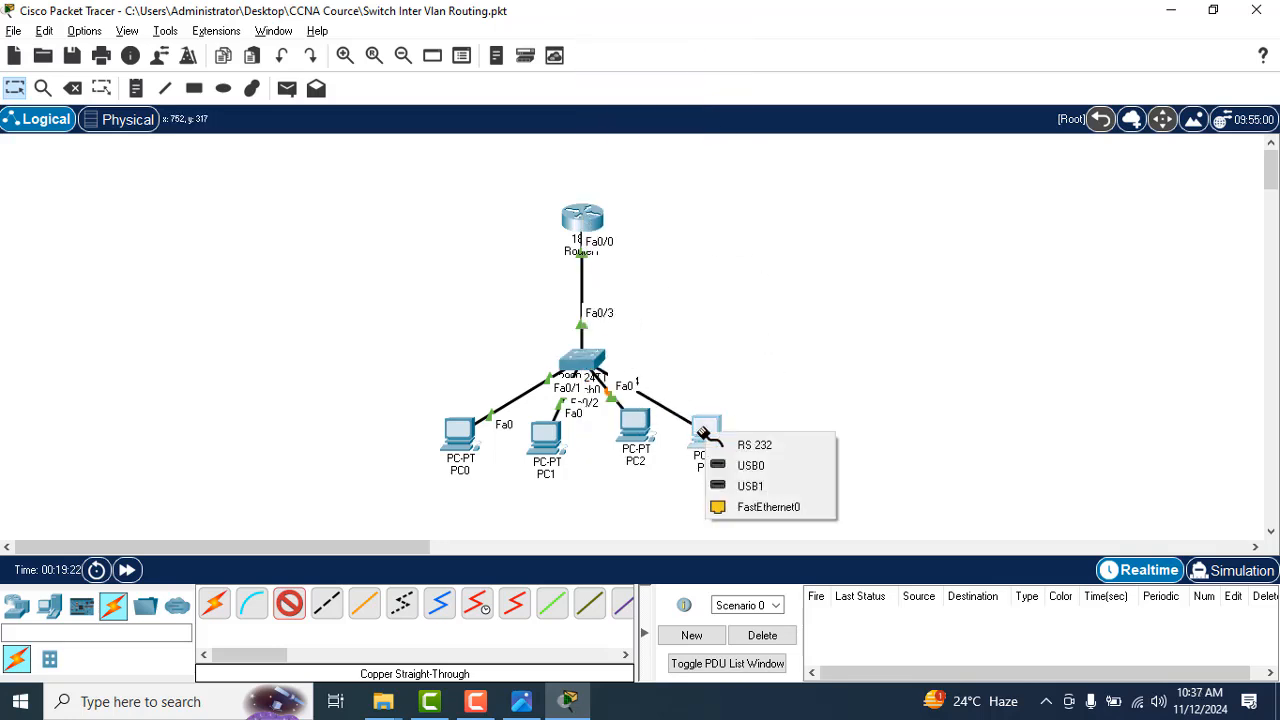
click(761, 505)
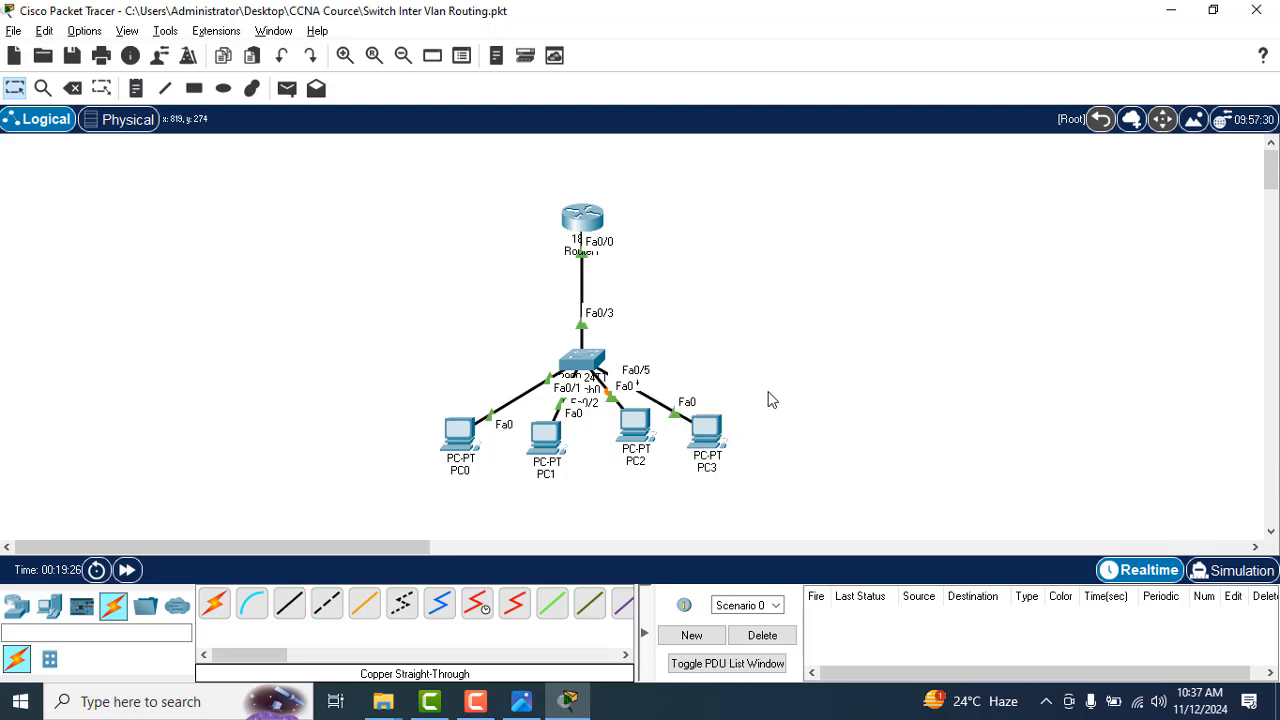
Step: Compare the cabled topology with the sketch in CCNA (200-120)_53.jpg, checking the PC addresses, gateways and VLAN groups
key(alt+Tab)
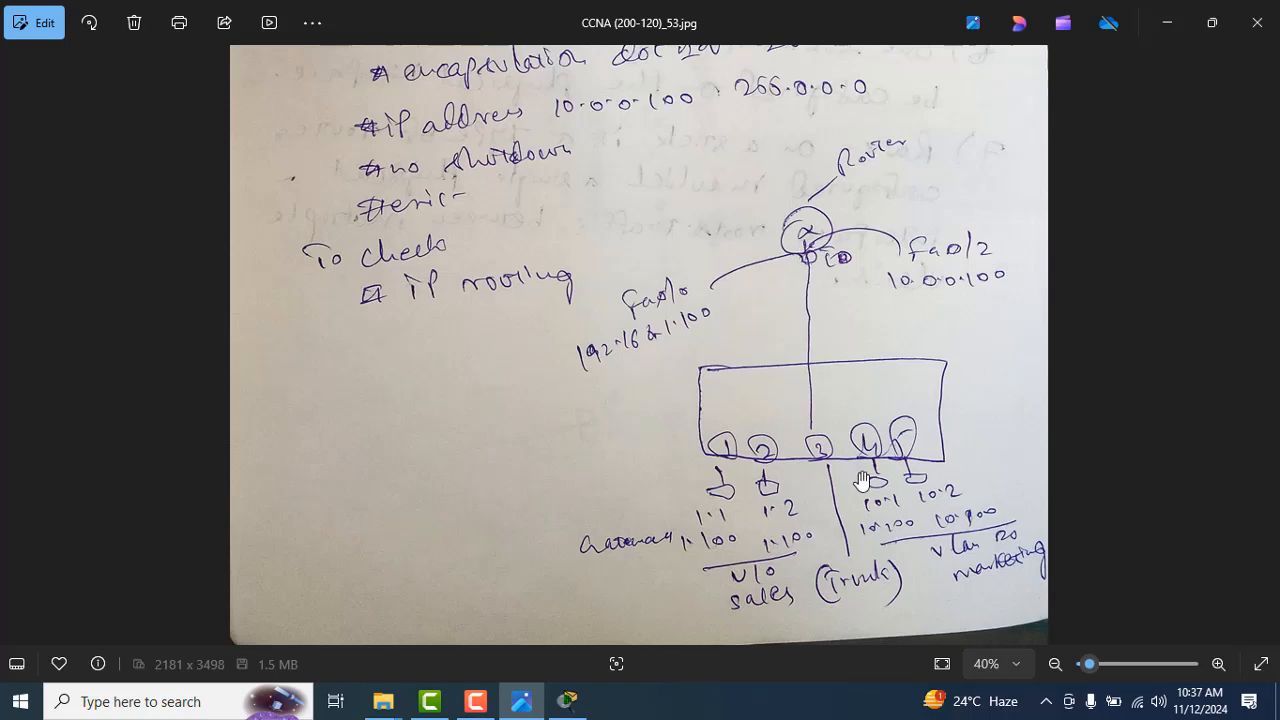
key(alt+Tab)
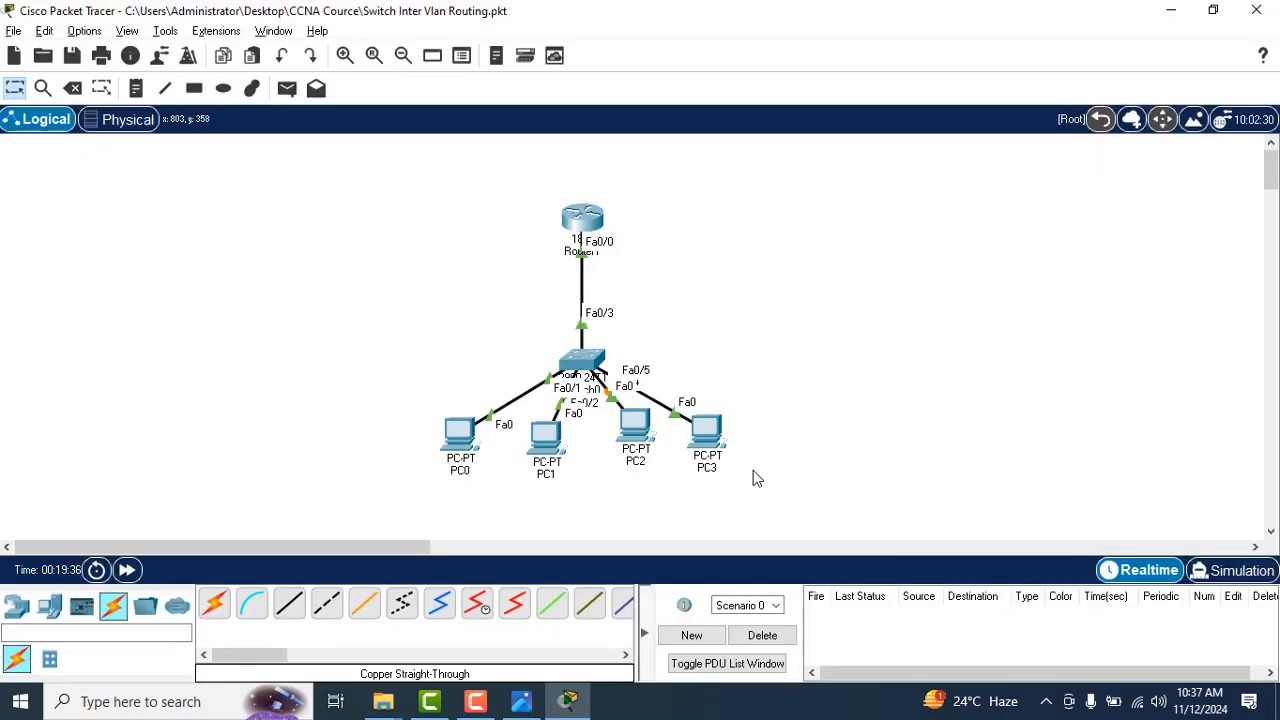
key(alt+Tab)
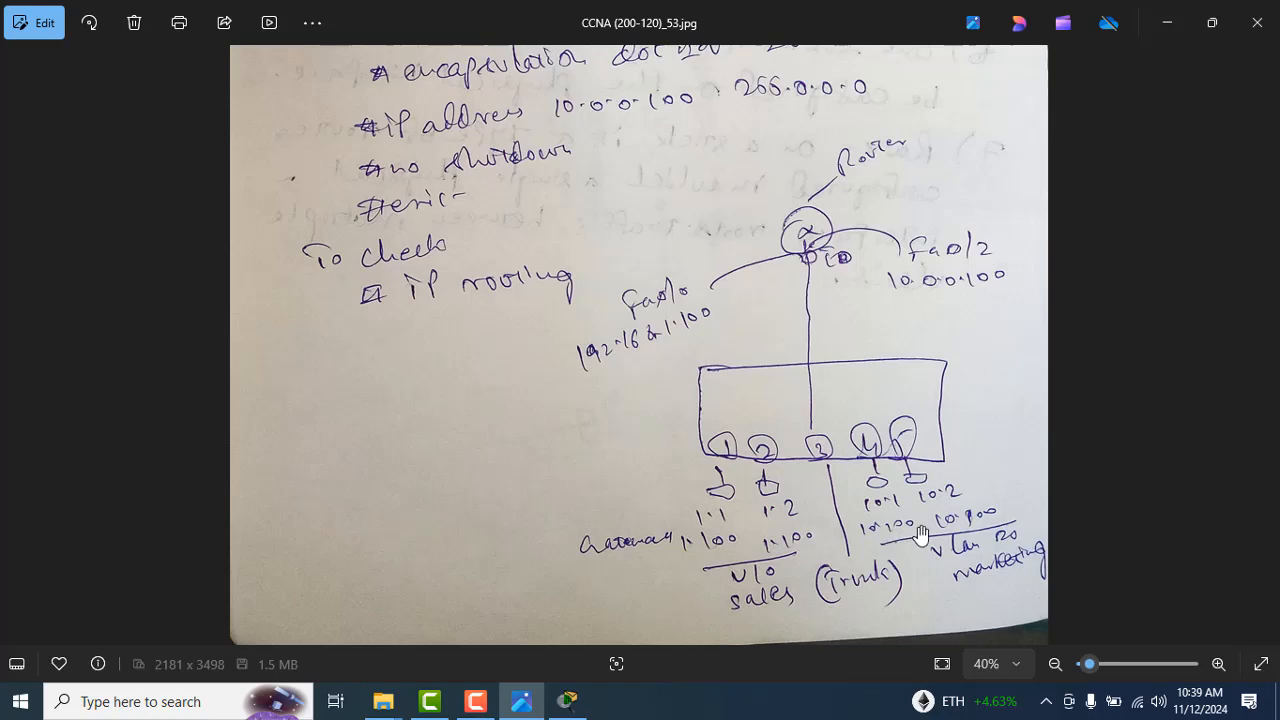
key(alt+Tab)
key(alt+Tab)
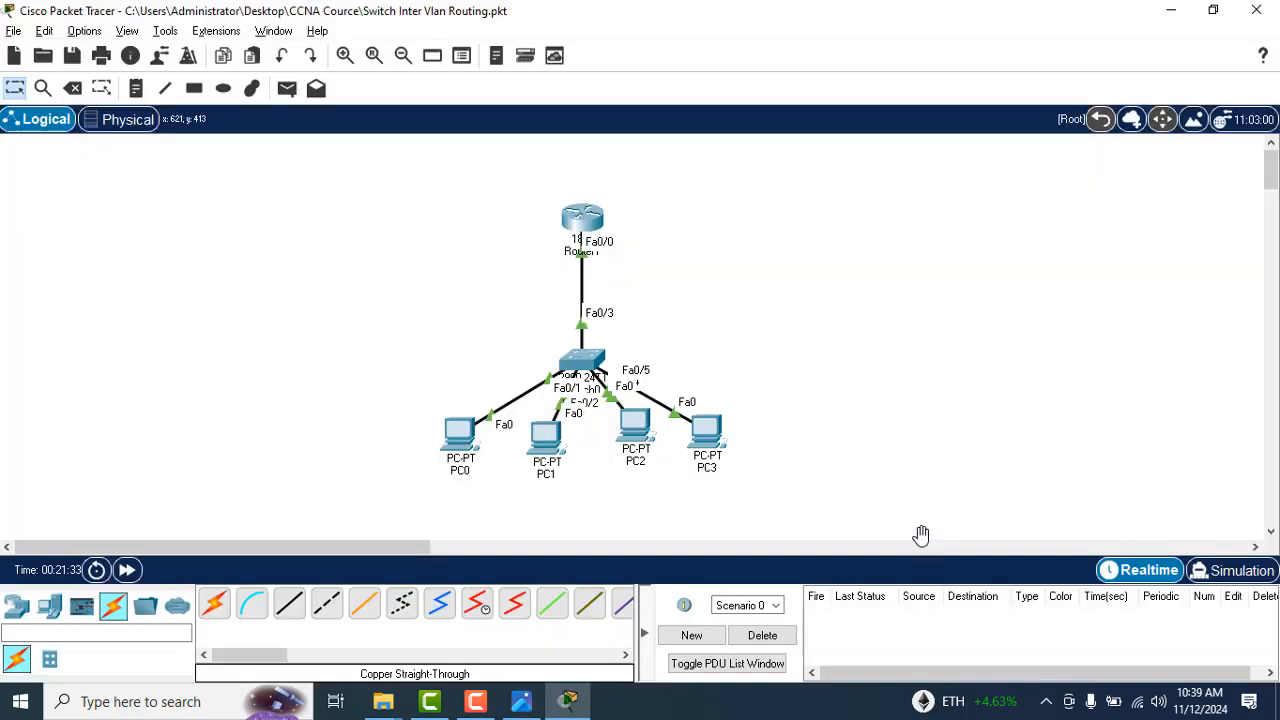
Step: Set PC0's IPv4 default gateway to 192.168.1.100, consulting the sketch in CCNA (200-120)_53.jpg, and close its configuration window
click(462, 432)
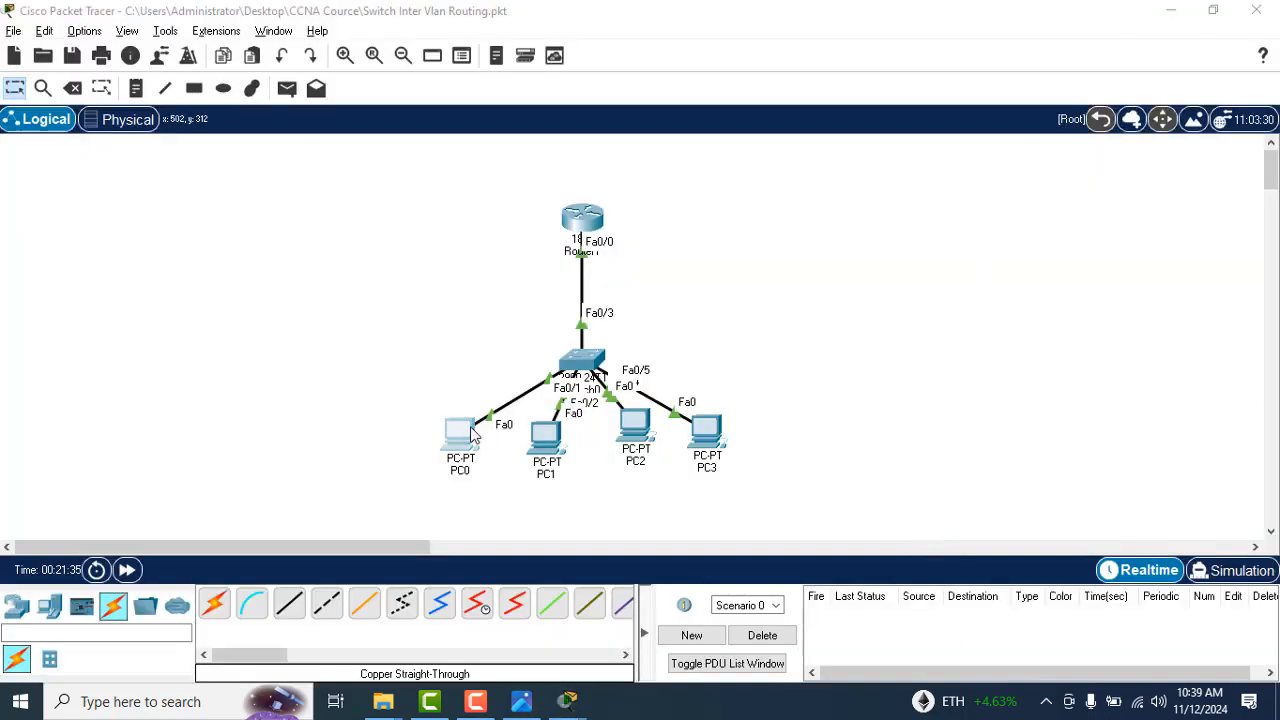
click(412, 60)
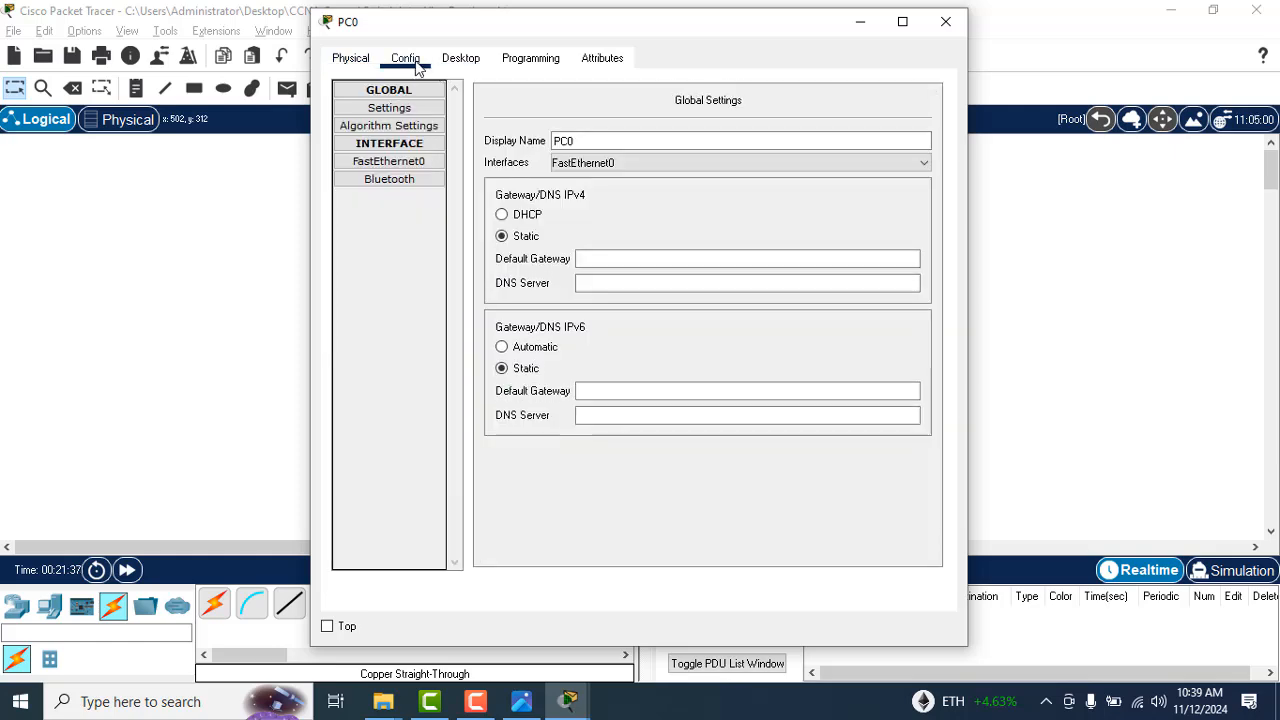
click(450, 58)
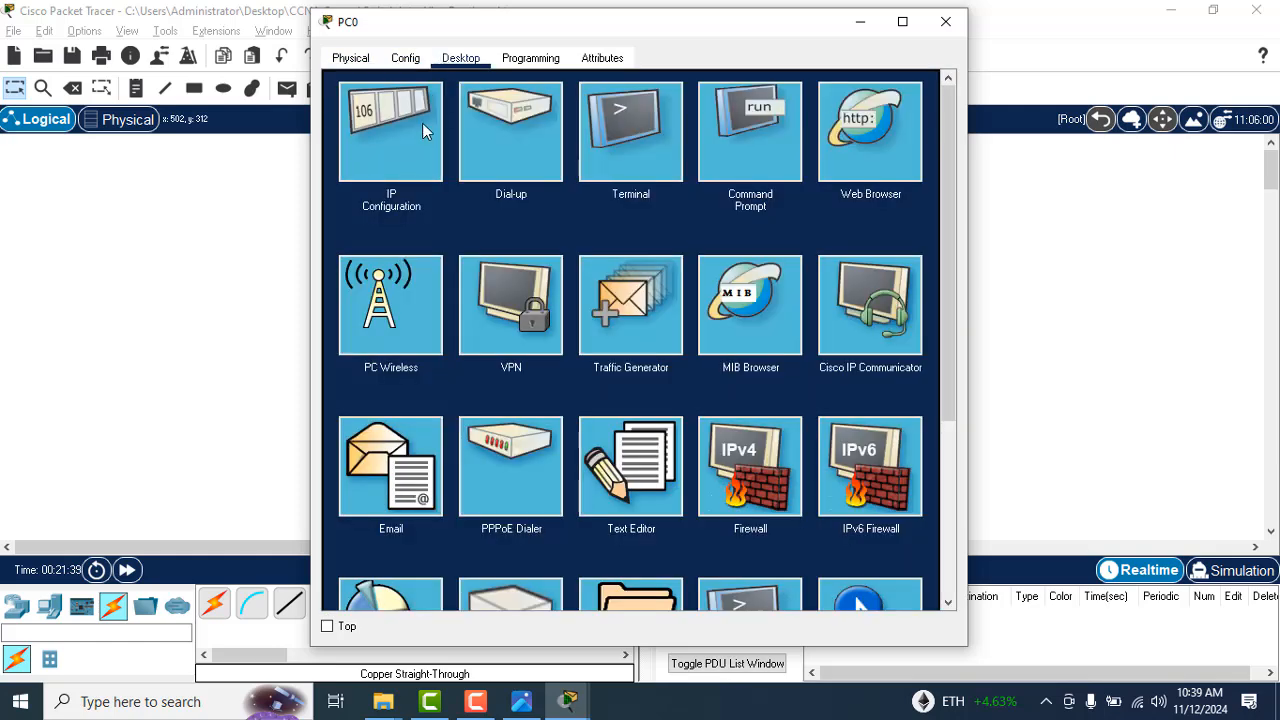
click(422, 123)
key(alt+Tab)
key(alt+Tab)
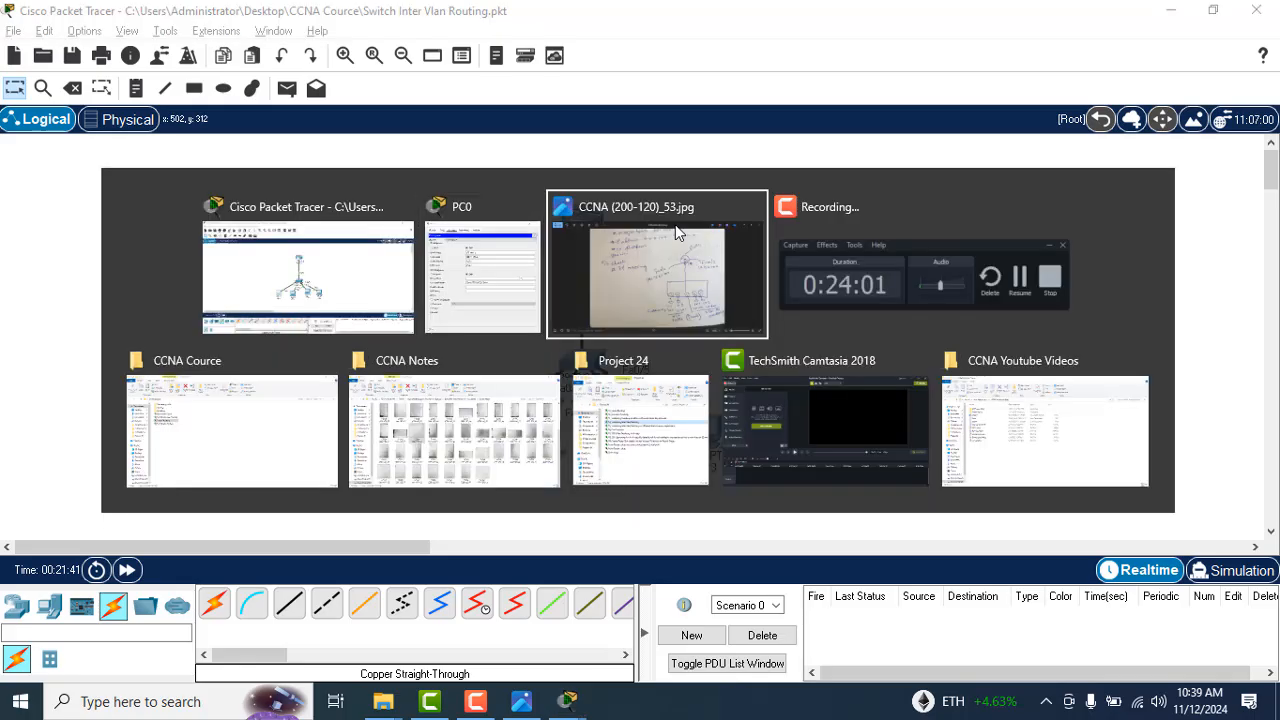
click(675, 232)
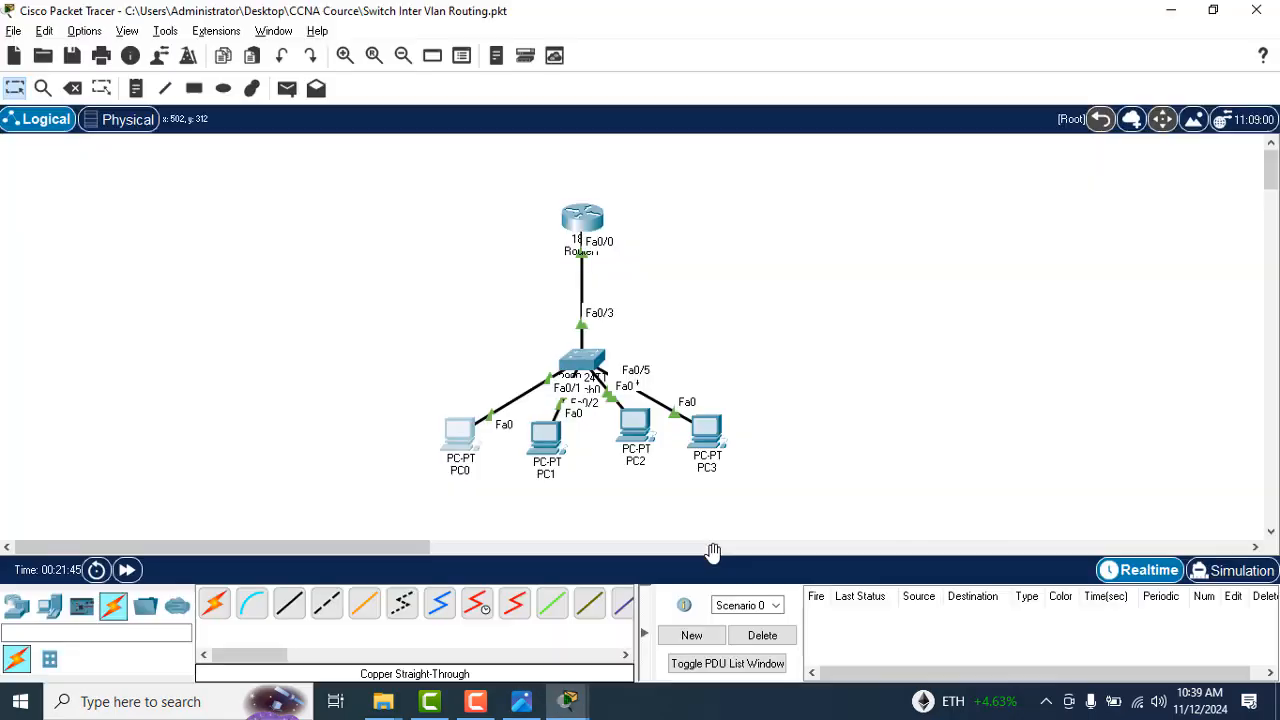
key(alt+Tab)
key(alt+Tab)
key(alt+Tab)
key(Tab)
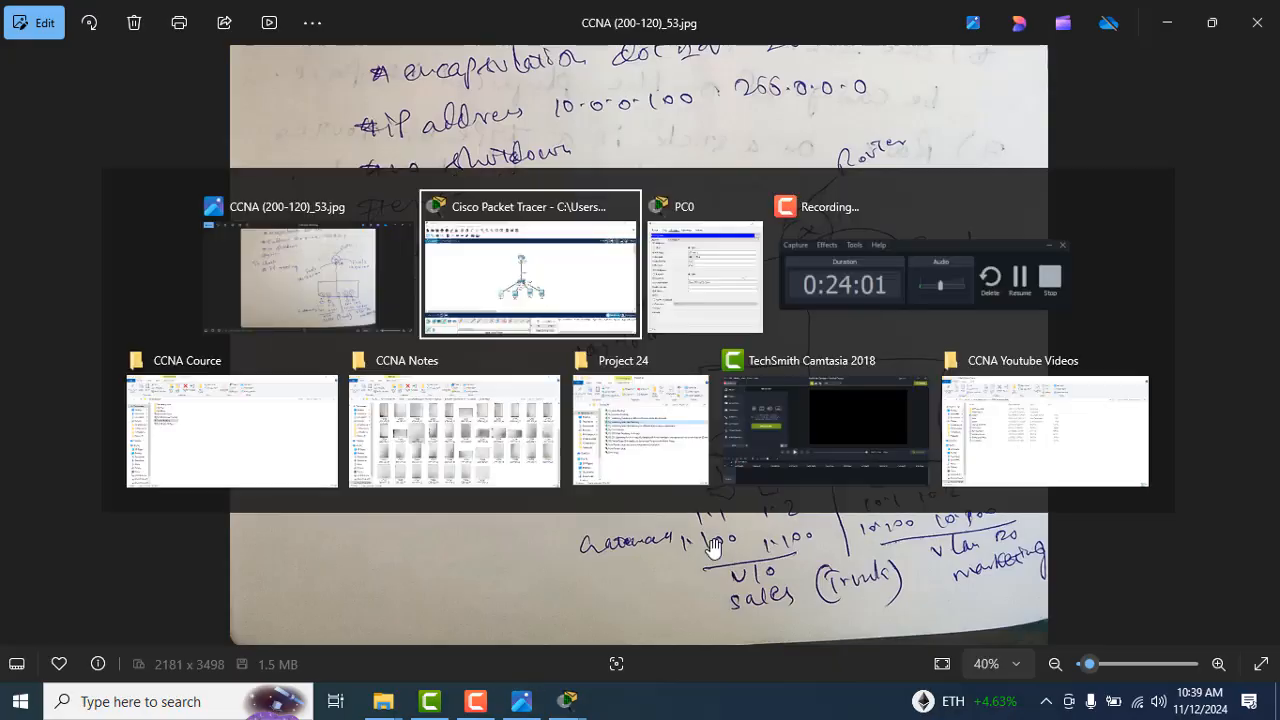
click(610, 236)
key(BackSpace)
key(BackSpace)
key(BackSpace)
key(BackSpace)
key(BackSpace)
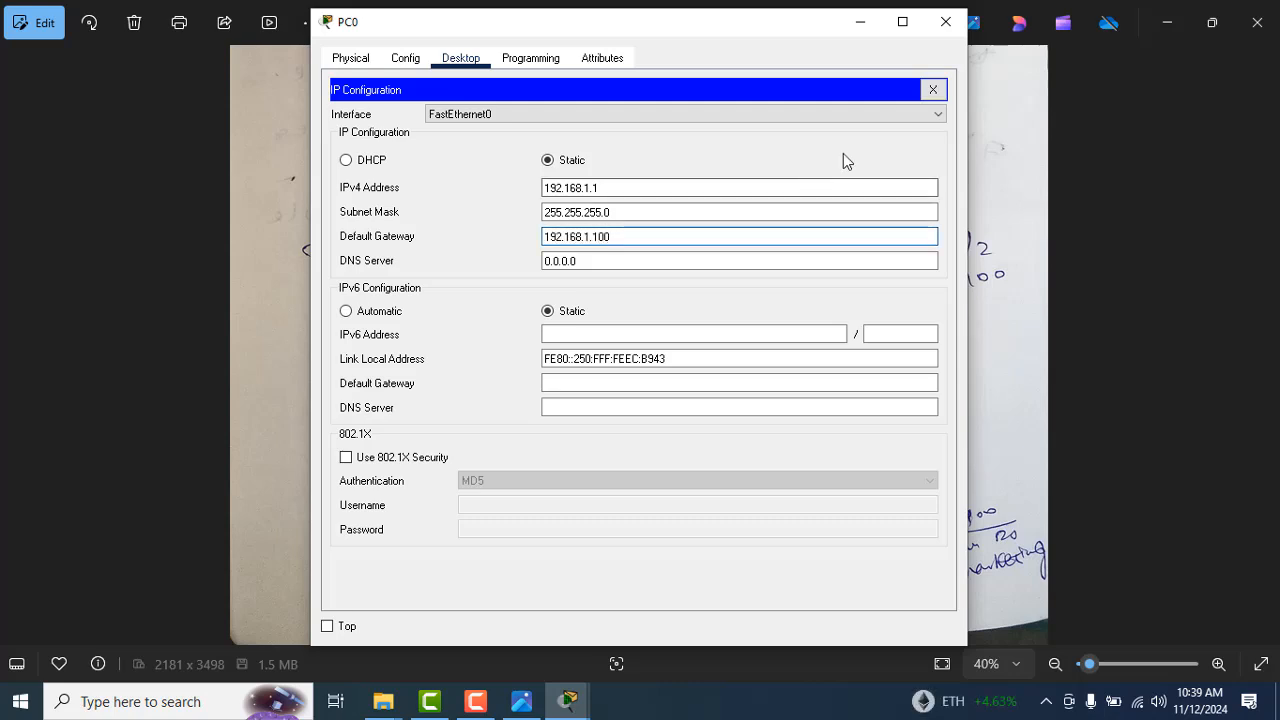
click(948, 28)
Step: Switch back to Cisco Packet Tracer, set PC1's IPv4 default gateway to 192.168.1.100 and close its configuration window
key(alt+Tab)
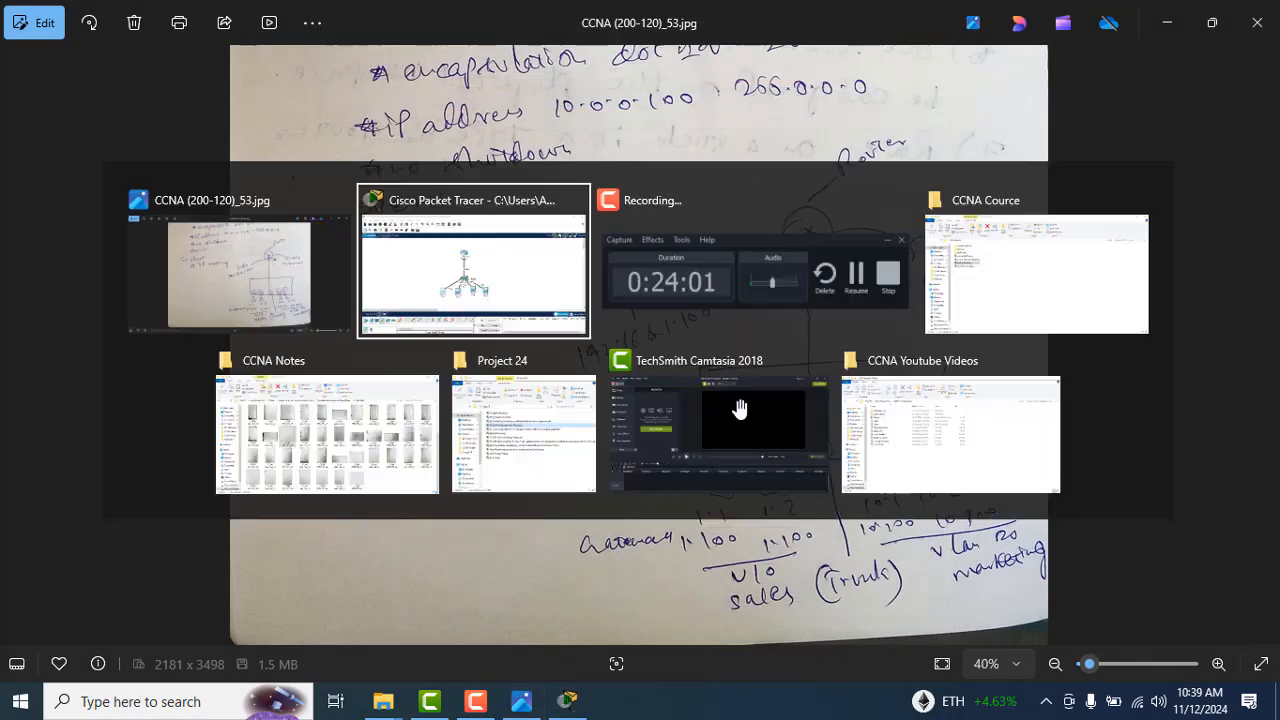
click(548, 440)
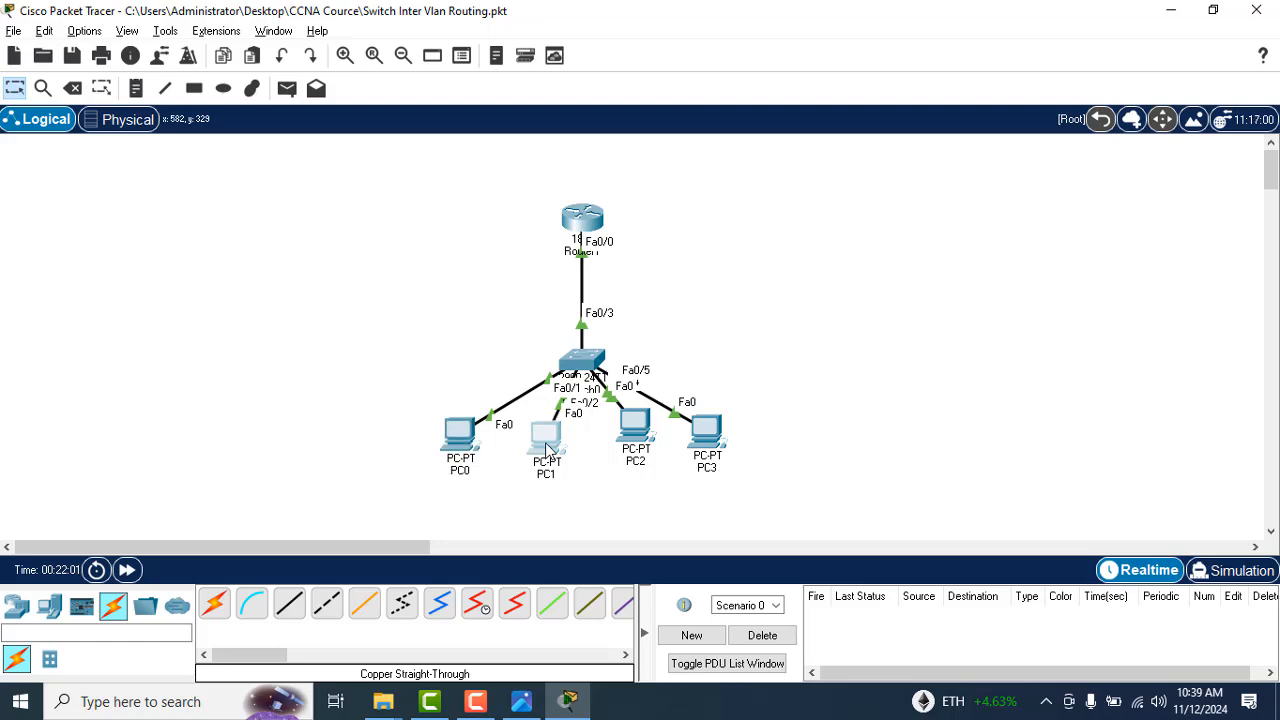
click(420, 62)
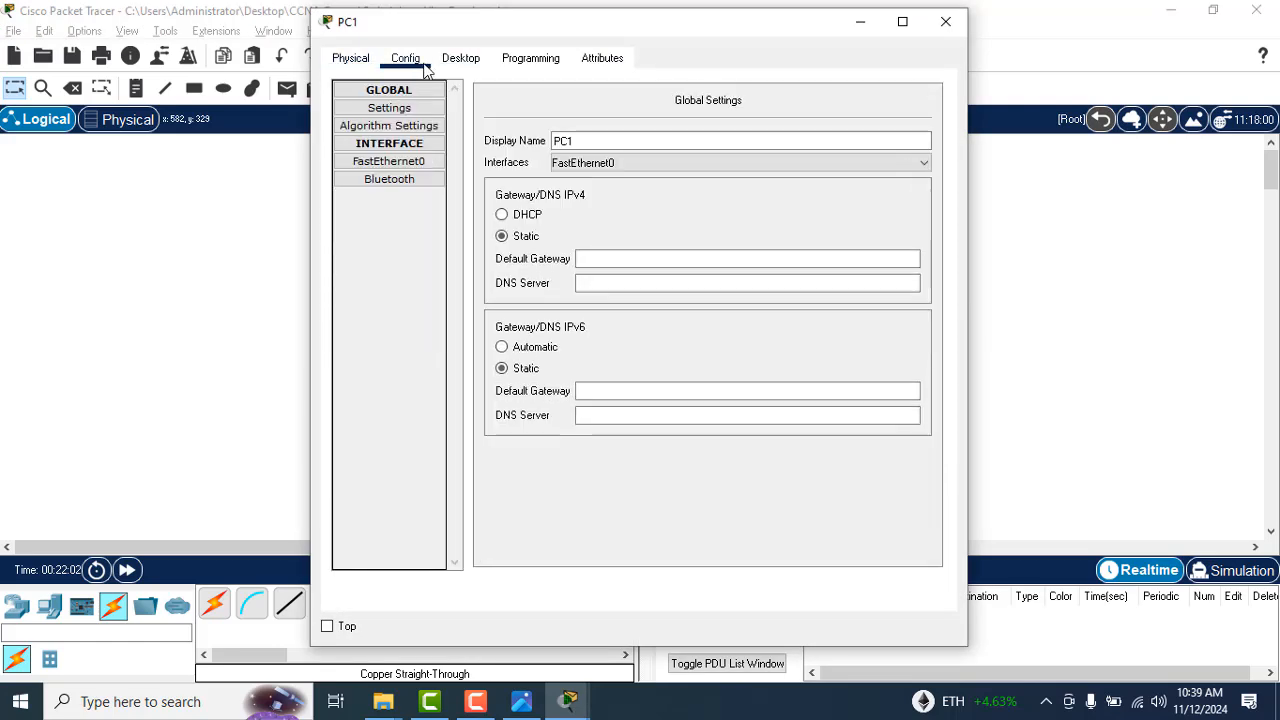
click(460, 60)
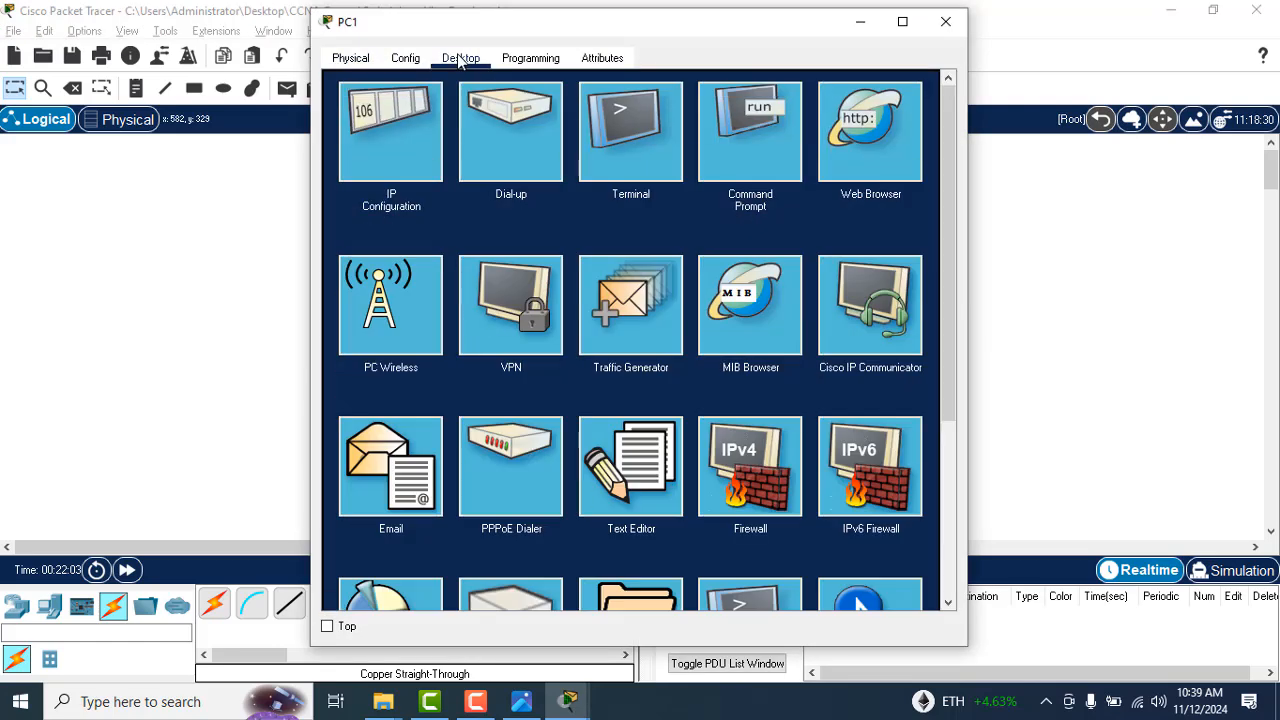
click(397, 142)
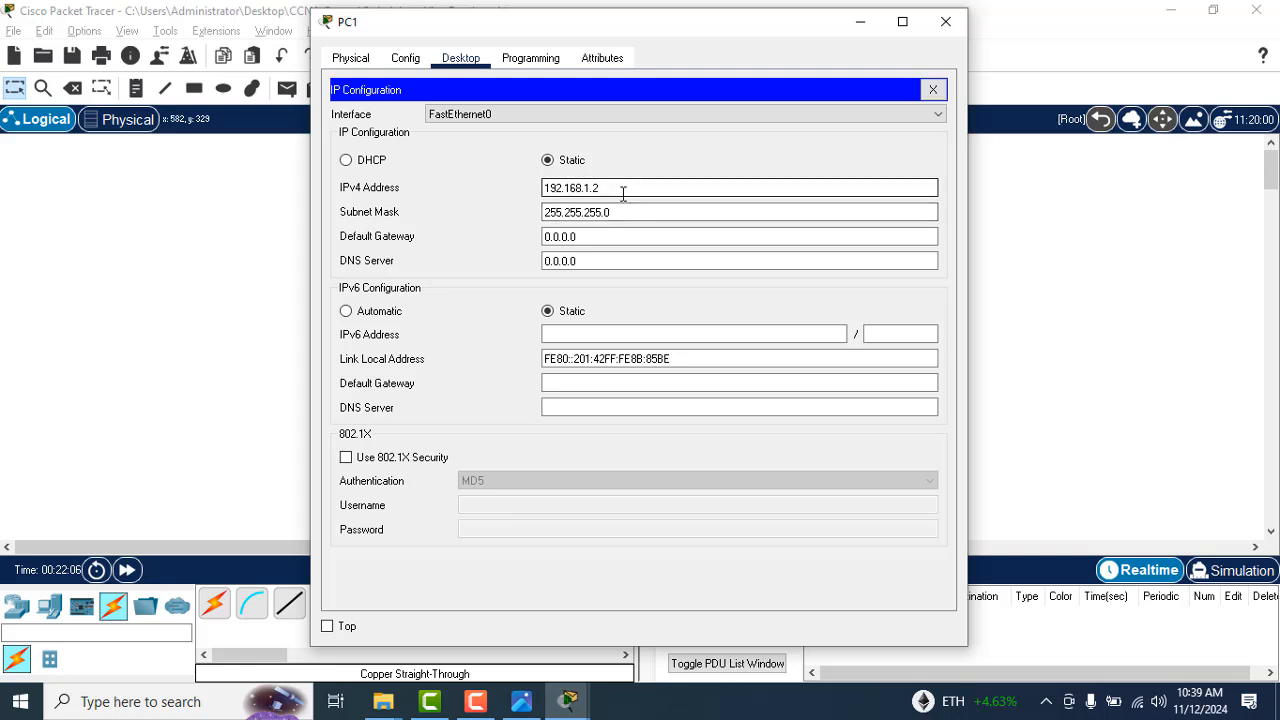
click(615, 233)
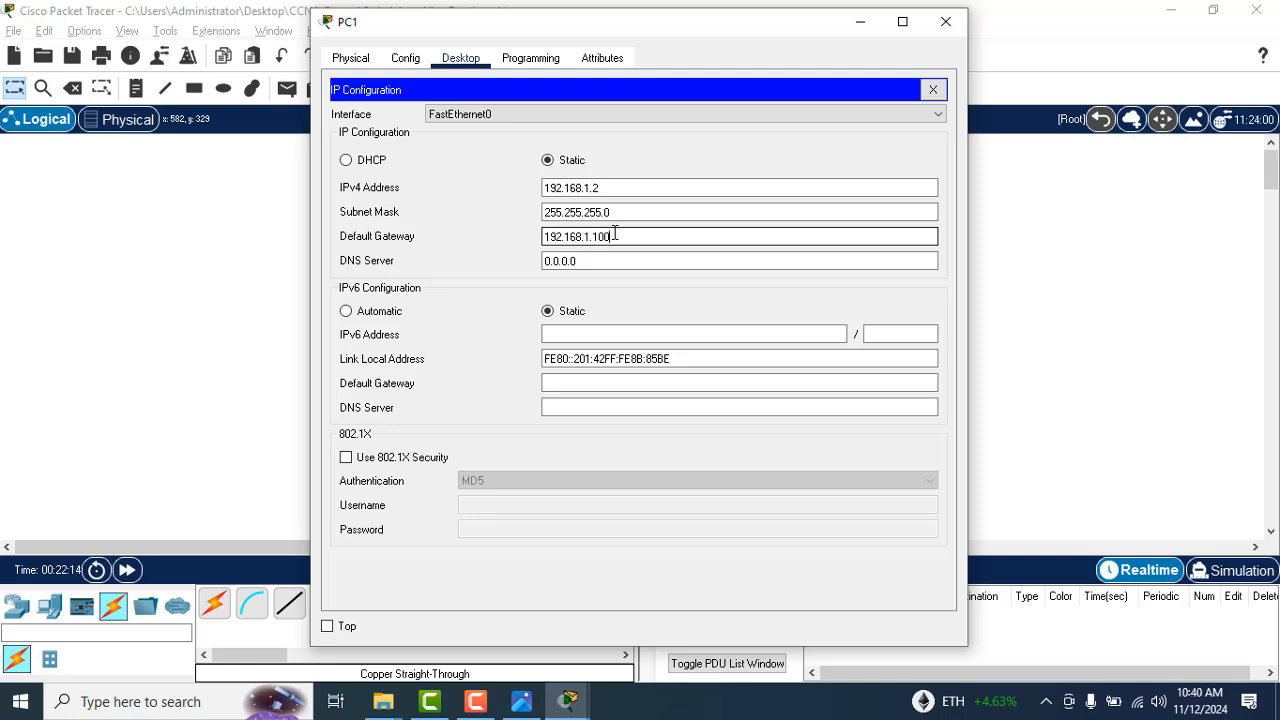
text(192.168.1.100)
click(945, 21)
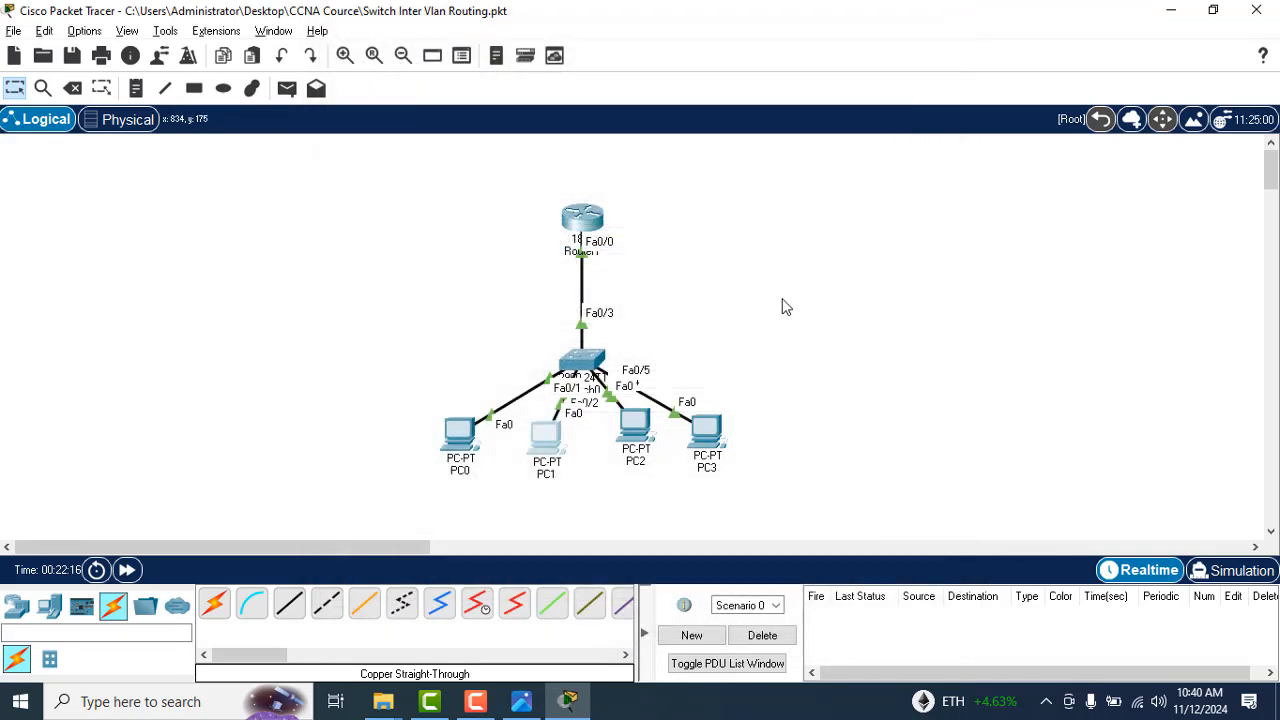
Step: Give PC2 the static IPv4 address 10.0.0.1 with mask 255.0.0.0 and default gateway 10.0.0.100, and close its configuration window
click(637, 430)
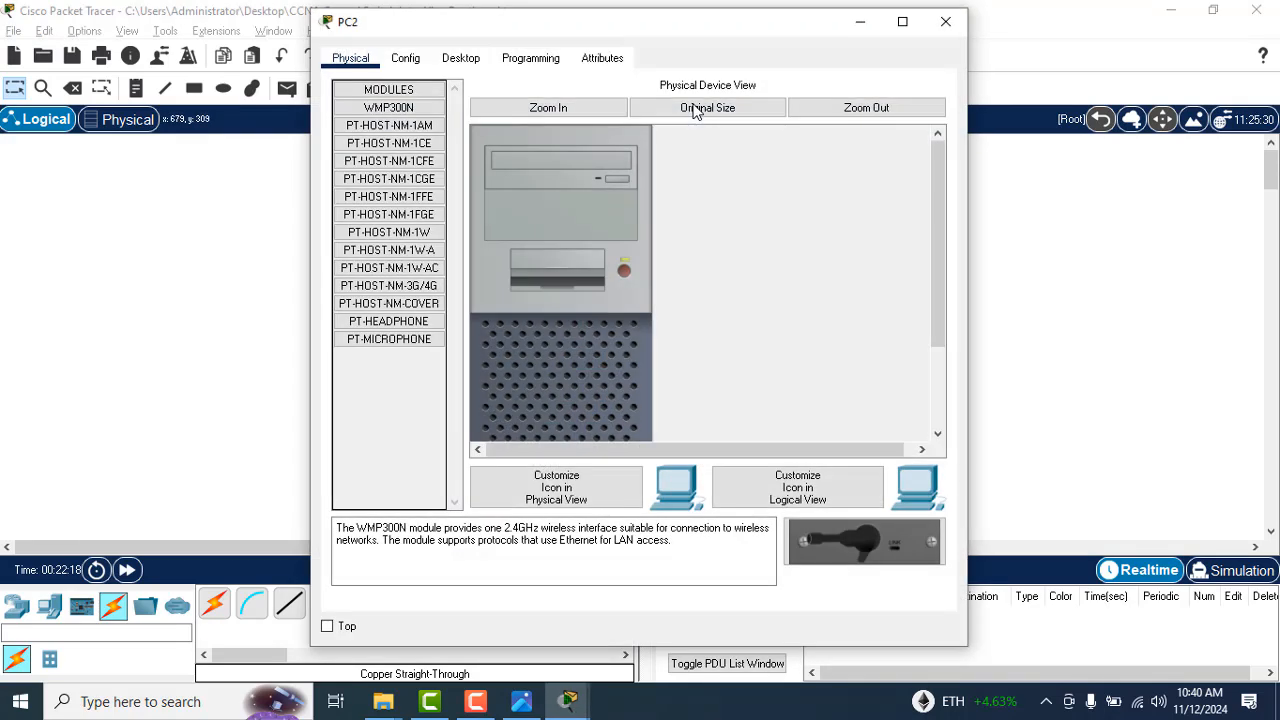
click(407, 58)
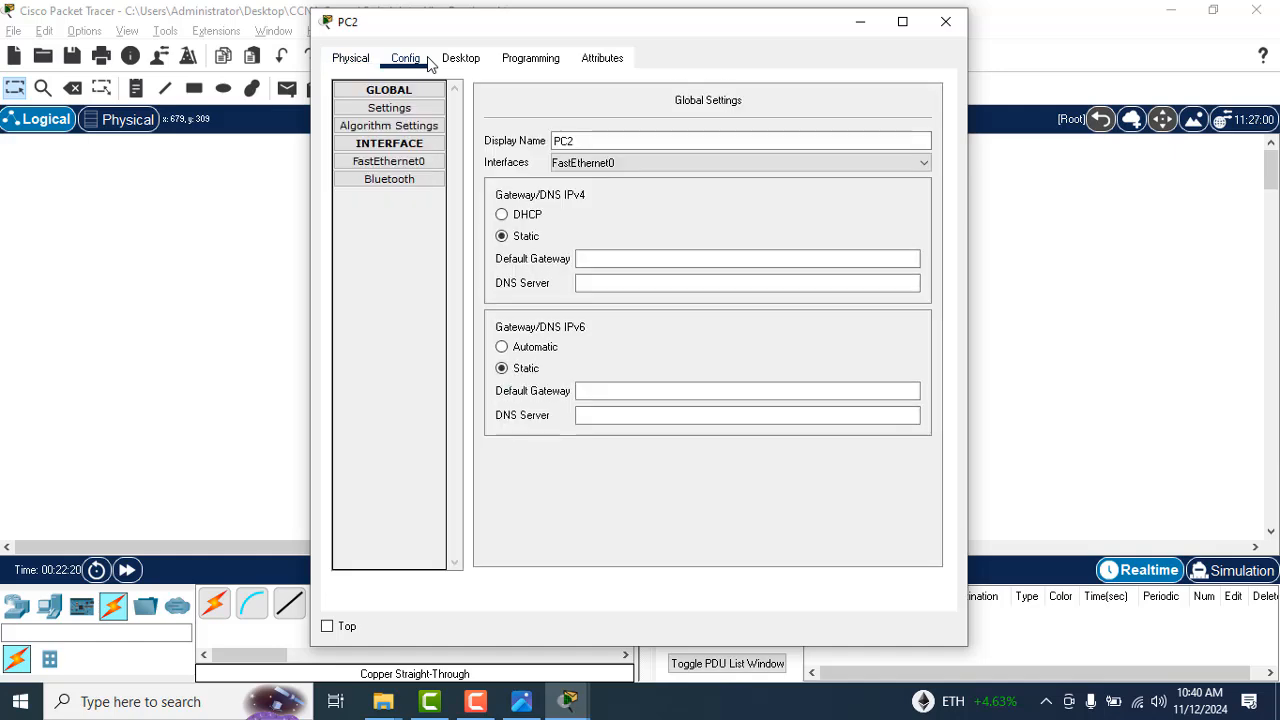
click(457, 60)
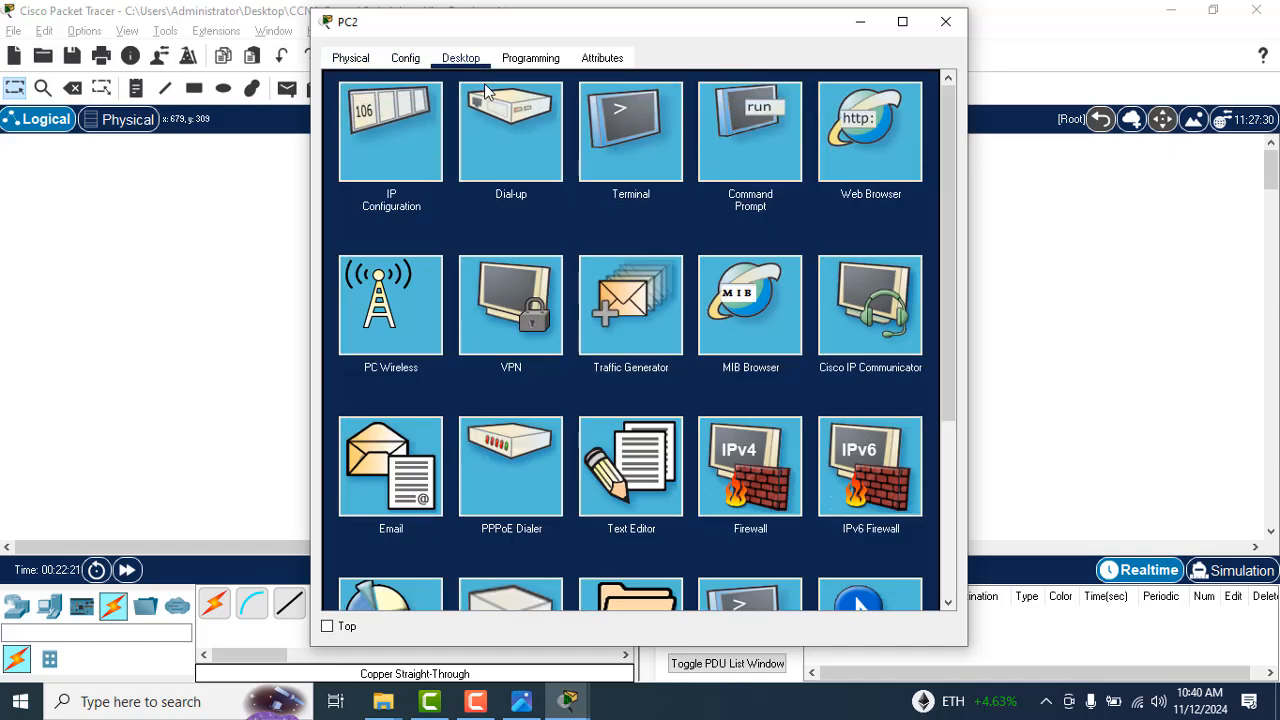
click(412, 135)
click(564, 191)
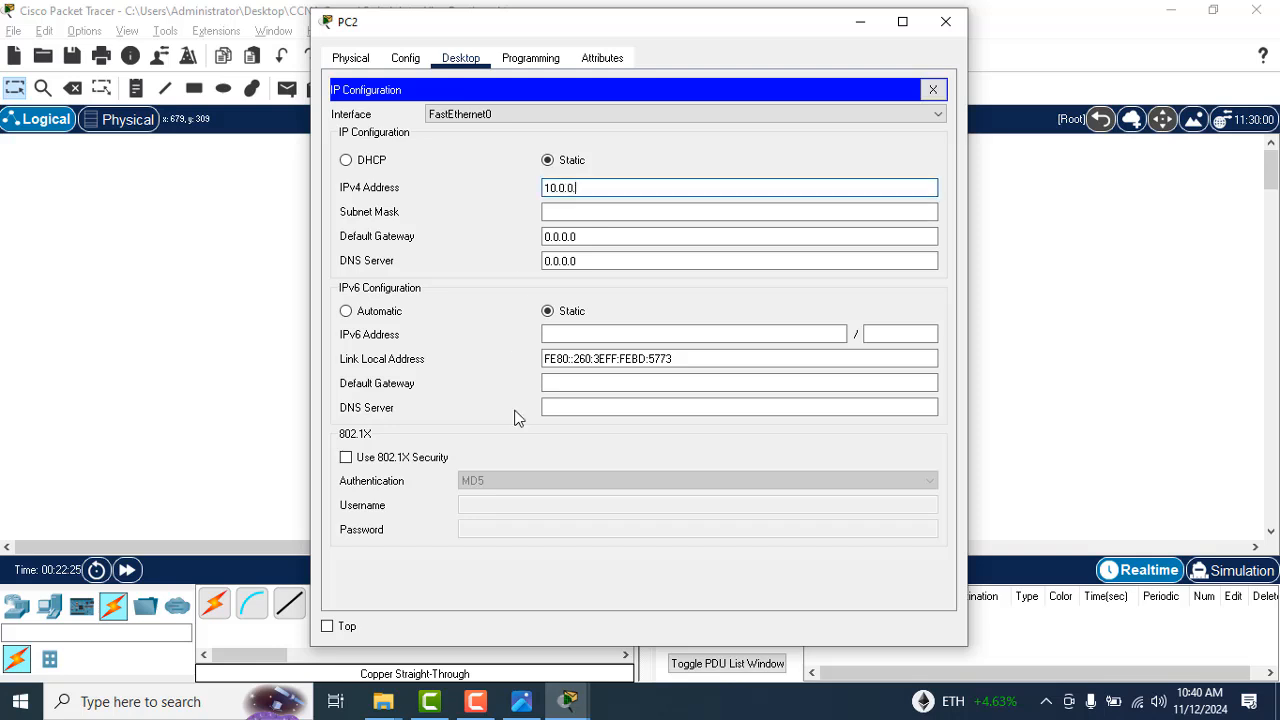
key(Tab)
key(Tab)
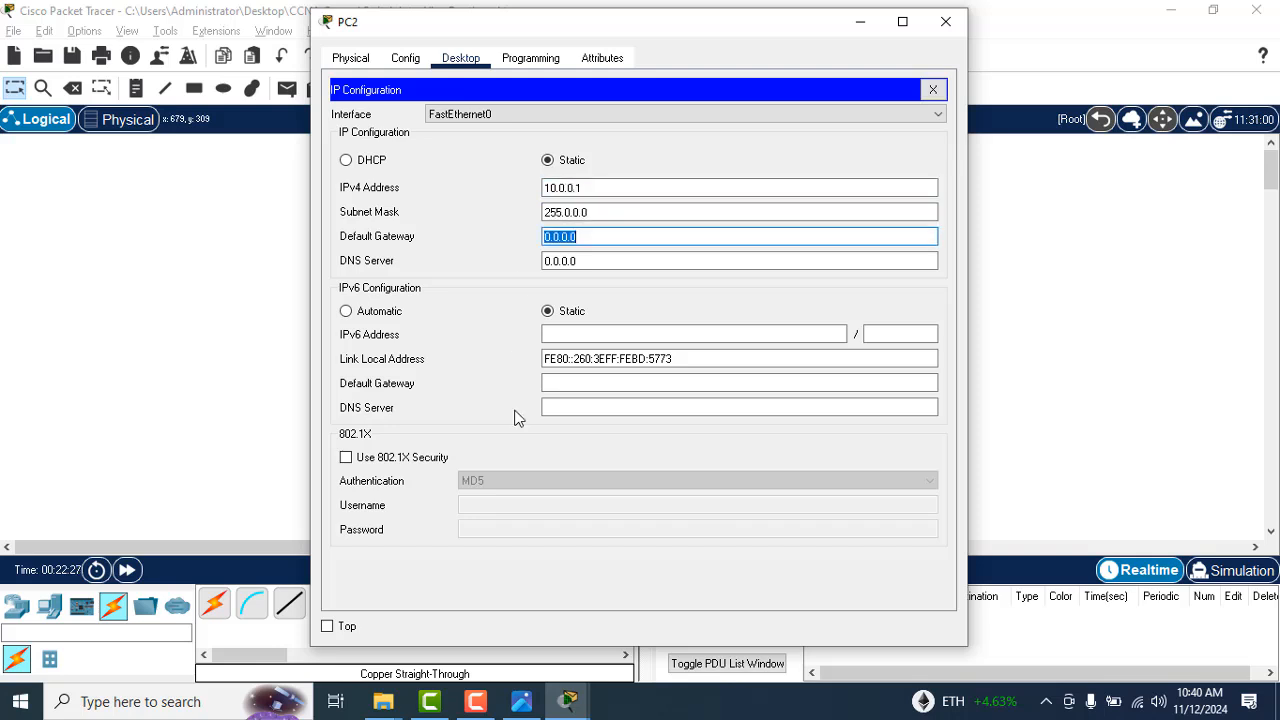
text(10.)
click(945, 21)
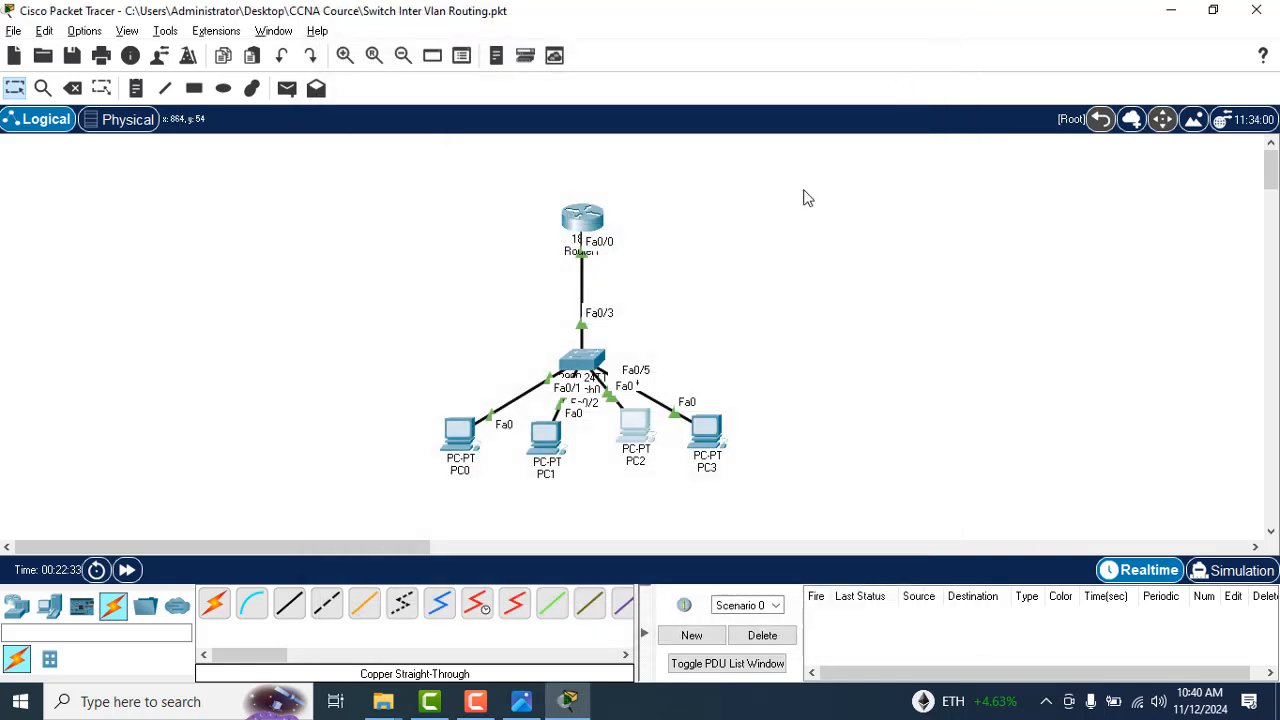
Step: Give PC3 the static IPv4 address 10.0.0.2 with mask 255.0.0.0 and default gateway 10.0.0.100, and close its configuration window
click(706, 432)
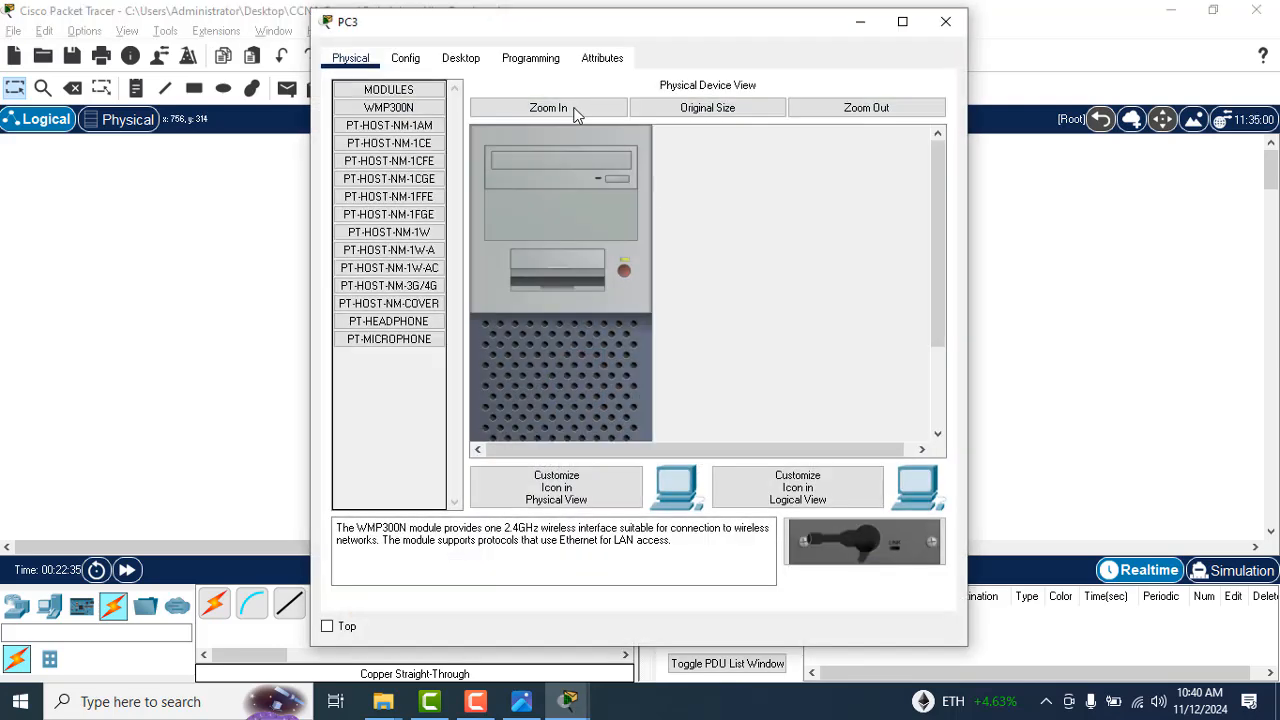
click(461, 58)
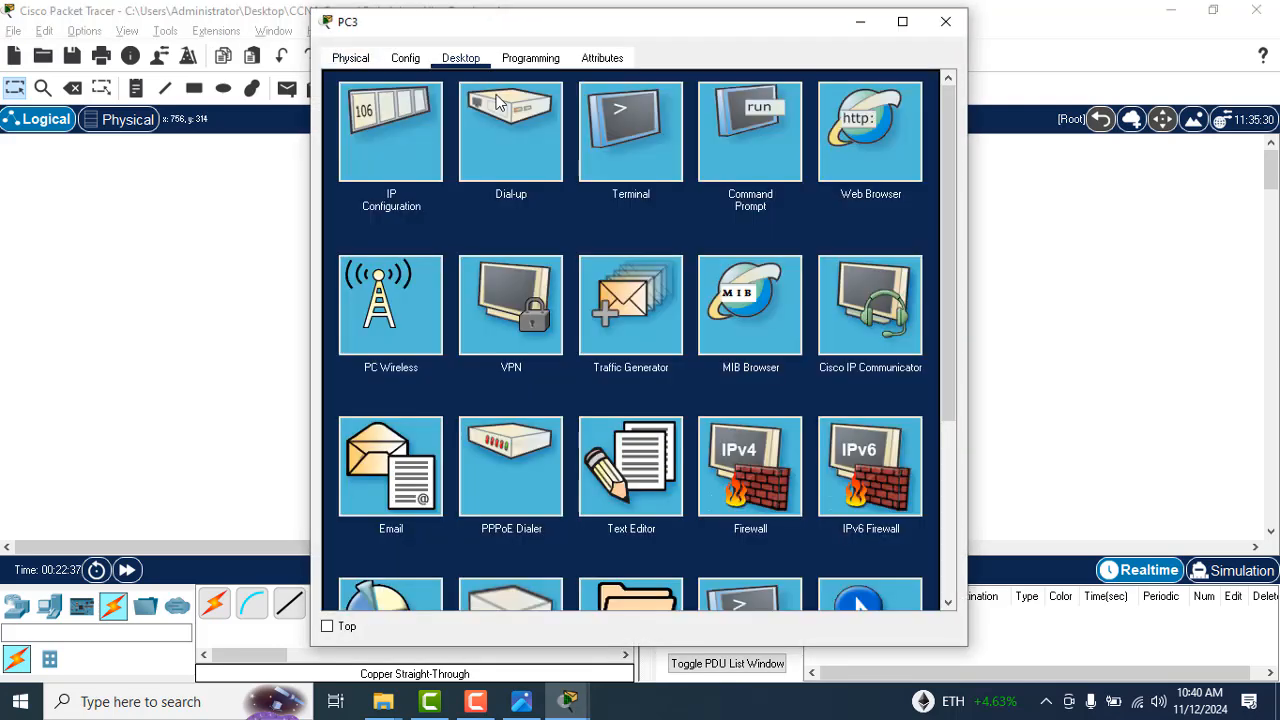
click(427, 123)
click(566, 188)
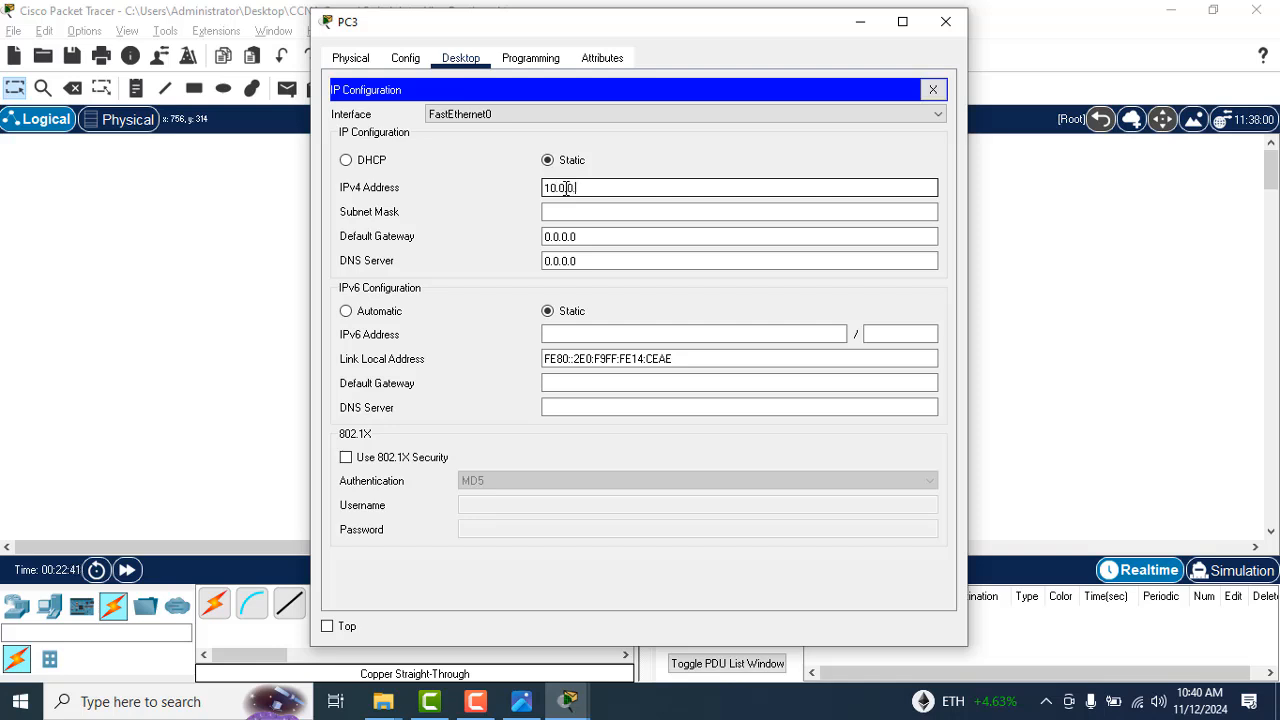
key(Tab)
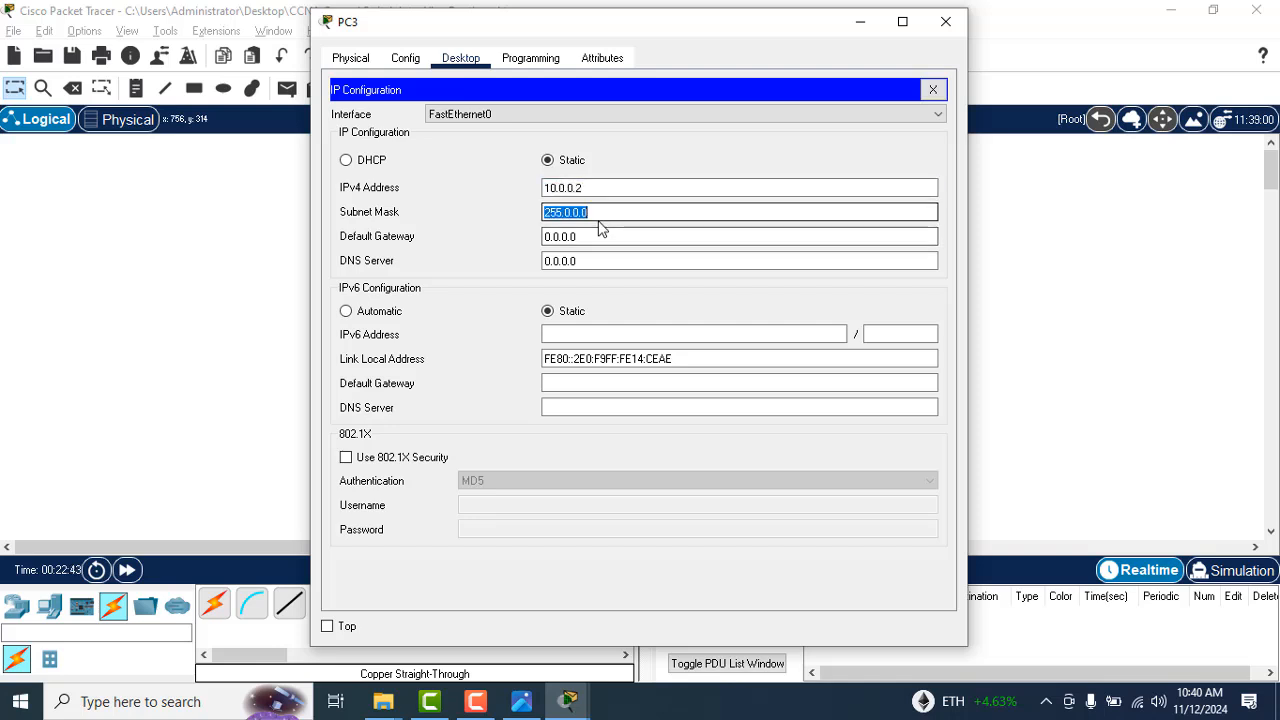
key(Tab)
text(10)
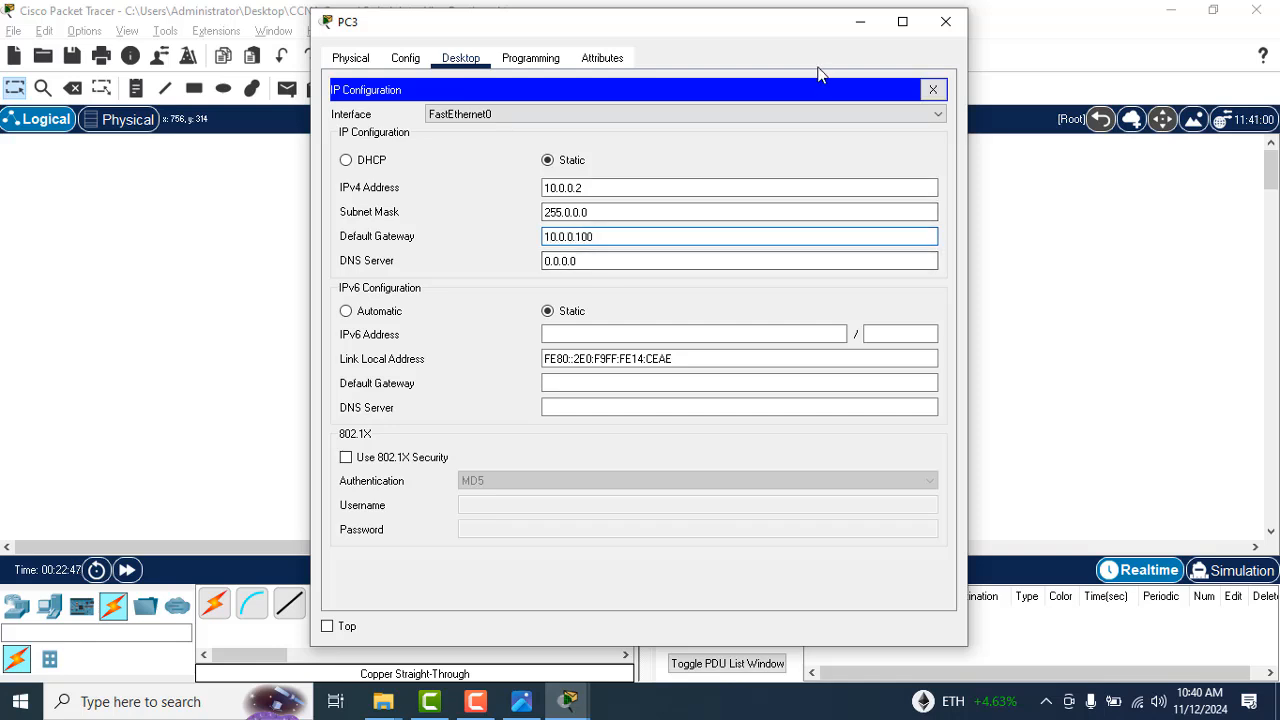
click(958, 24)
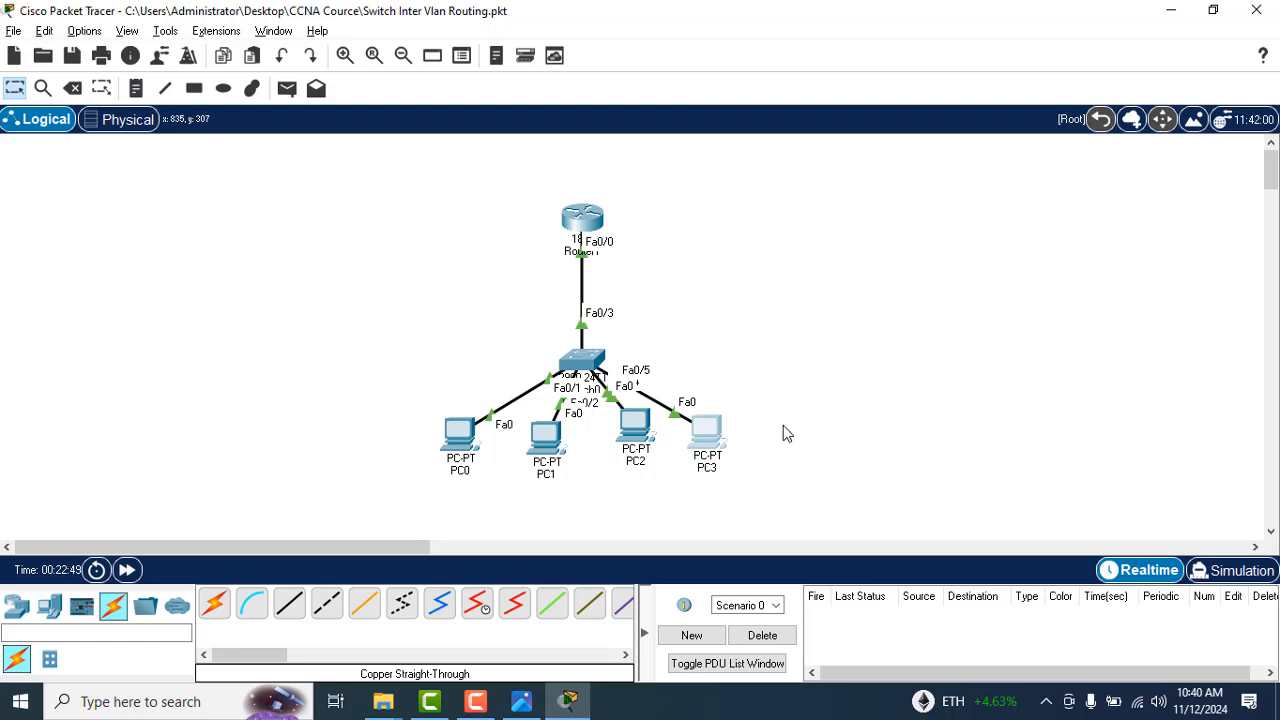
Step: Switch to the handwritten notes in CCNA (200-120)_53.jpg to consult the inter-VLAN routing configuration
key(alt+Tab)
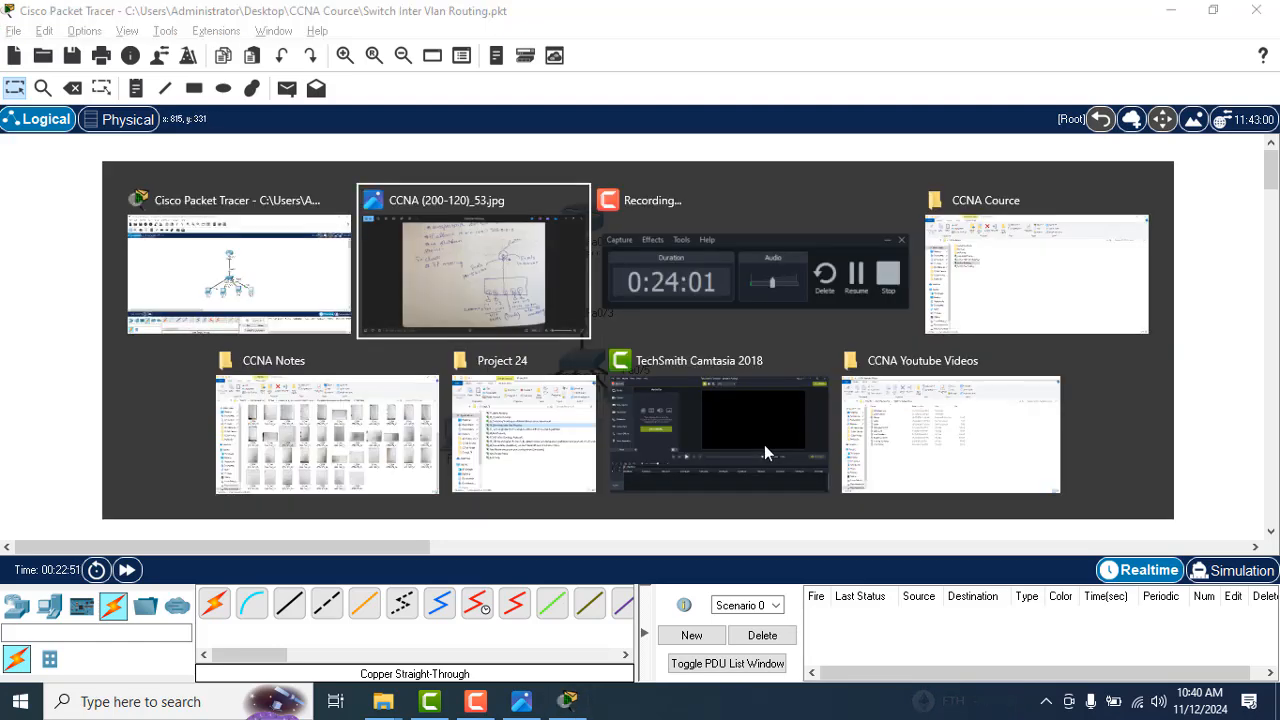
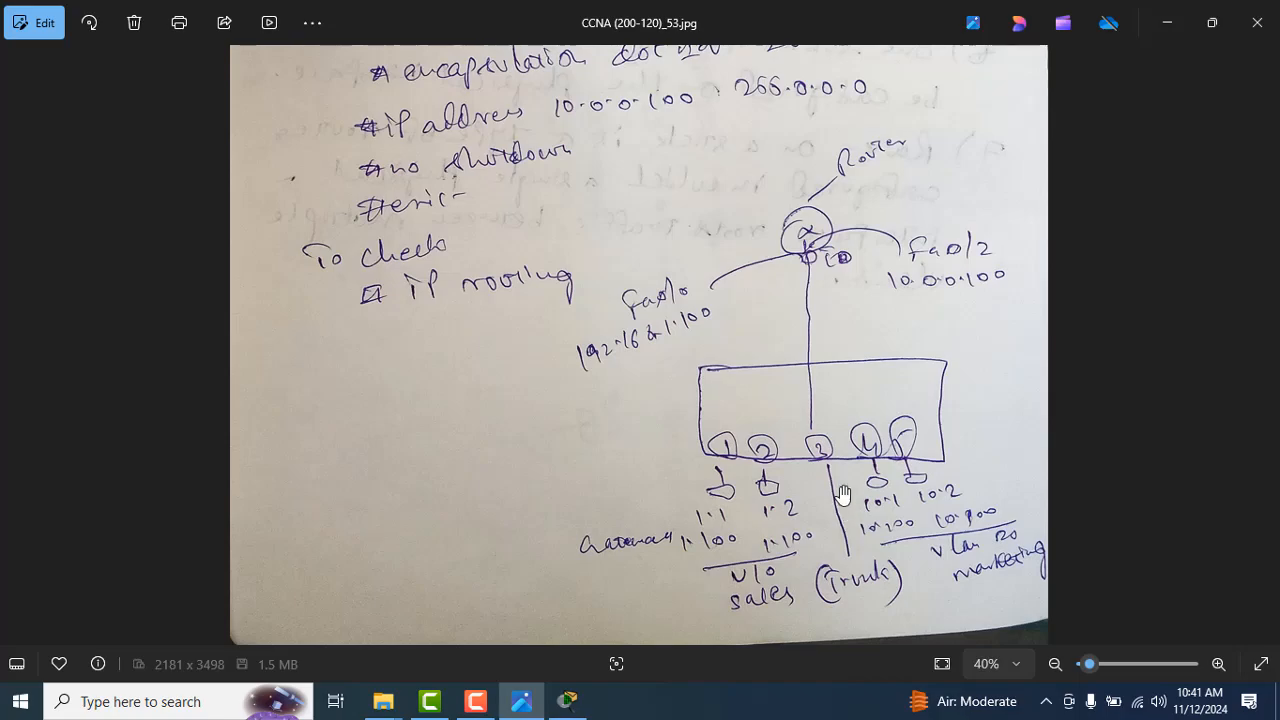
Step: Switch back to Cisco Packet Tracer, open Switch0's command line, and enter privileged mode using the console and enable passwords
key(alt+Tab)
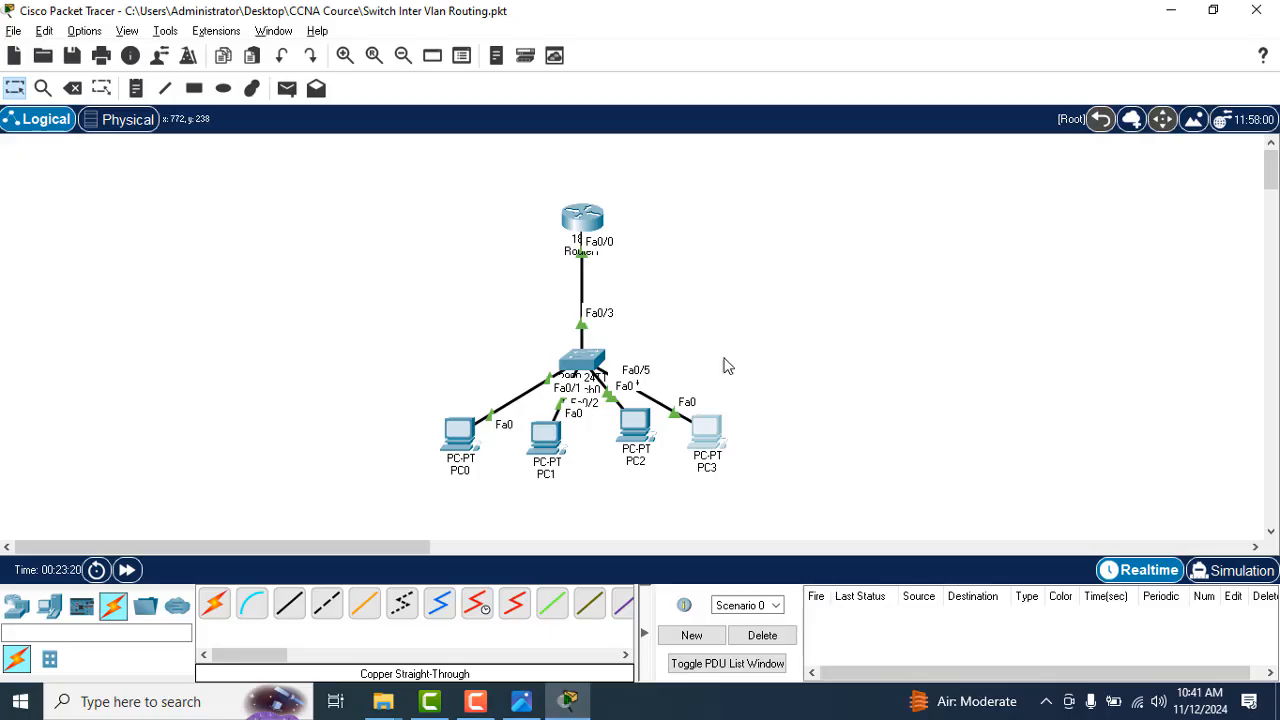
click(577, 361)
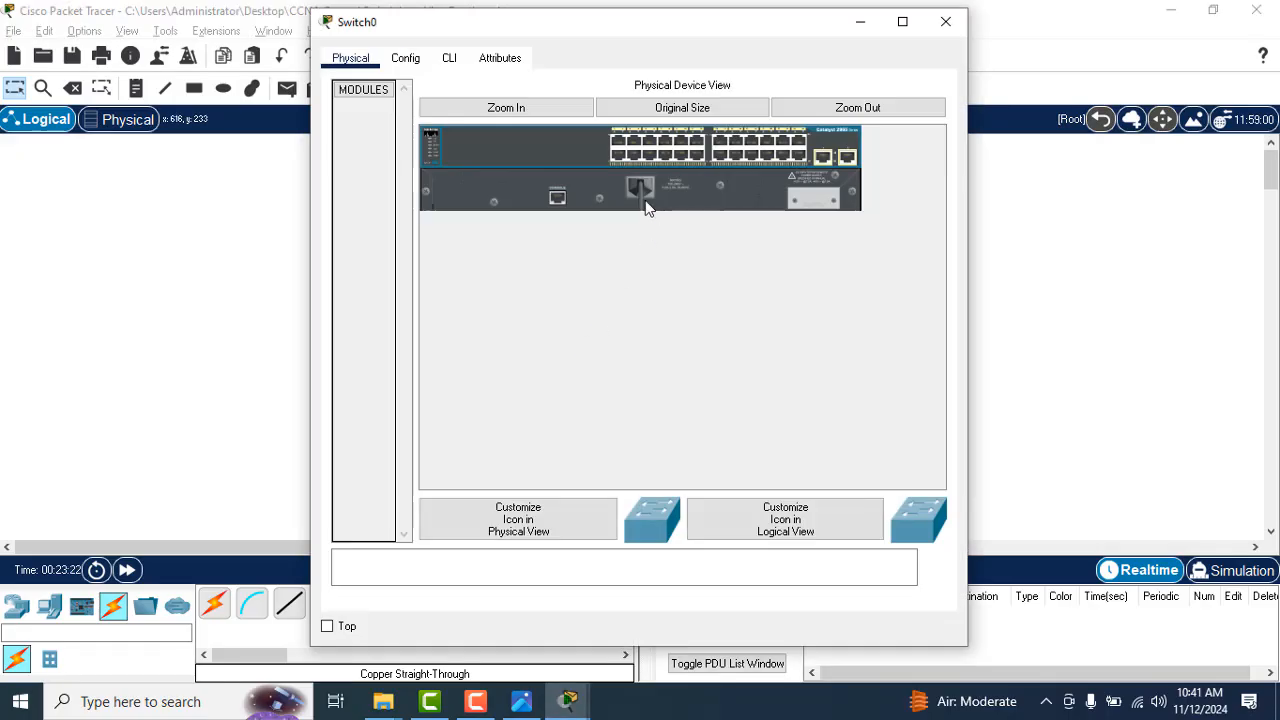
click(452, 60)
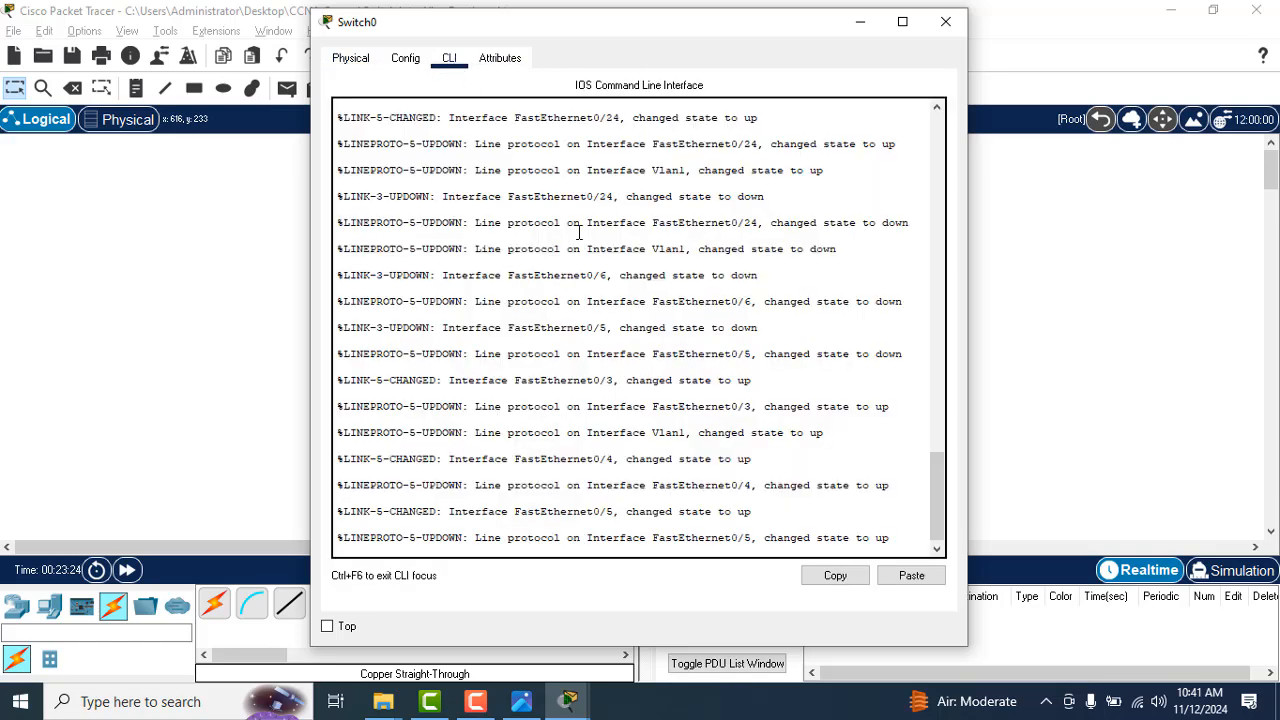
key(Return)
key(Return)
key(Return)
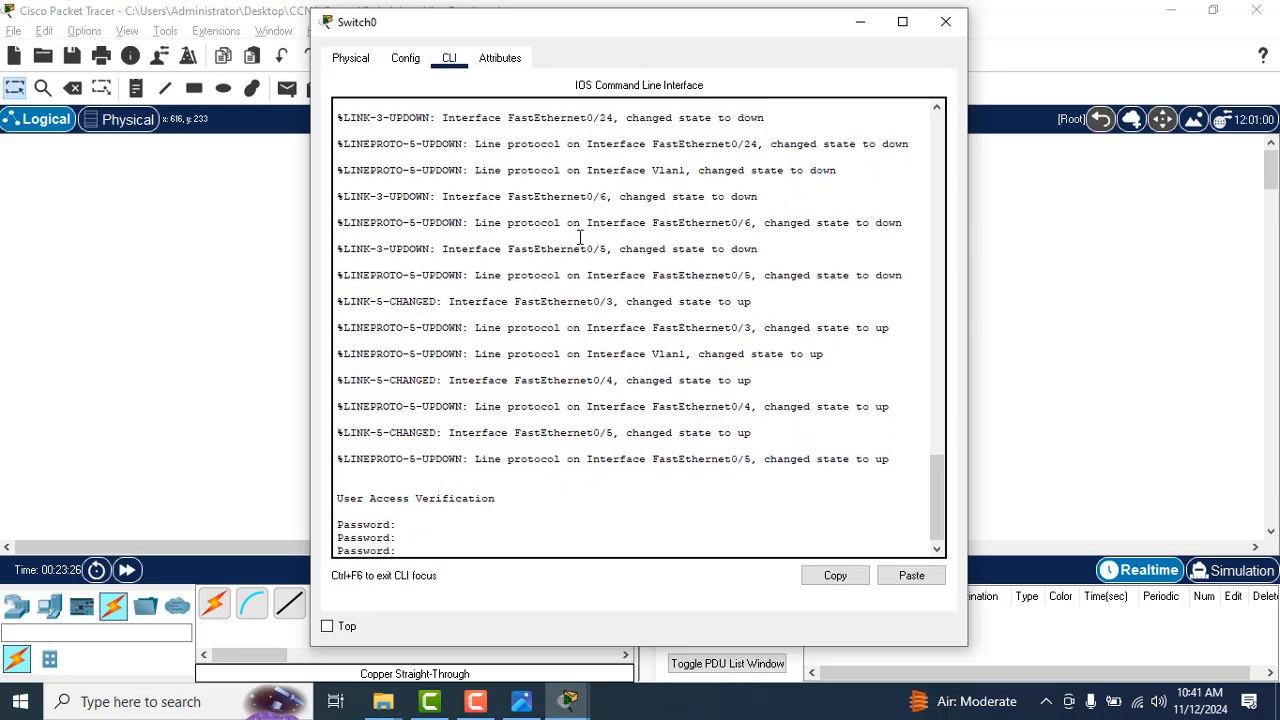
key(Return)
text(en)
key(Return)
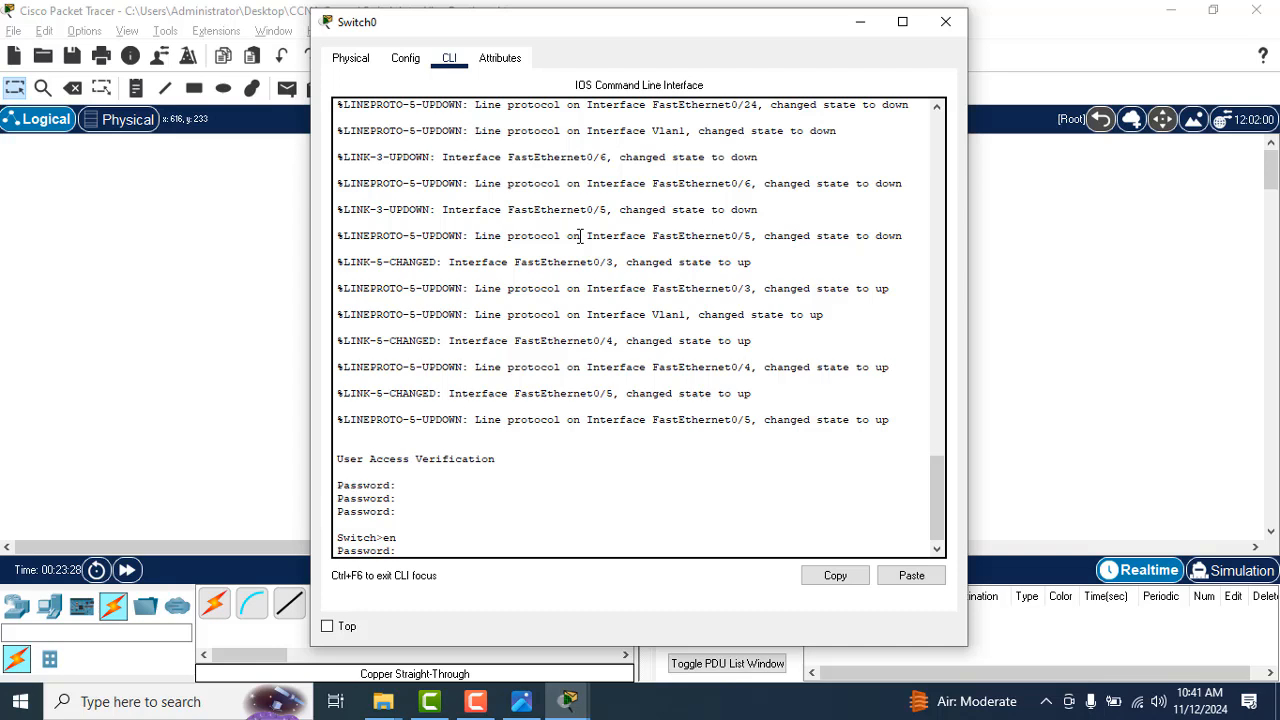
key(Return)
Step: Display Switch0's running configuration with show running-config, up to the first FastEthernet interfaces
text(show )
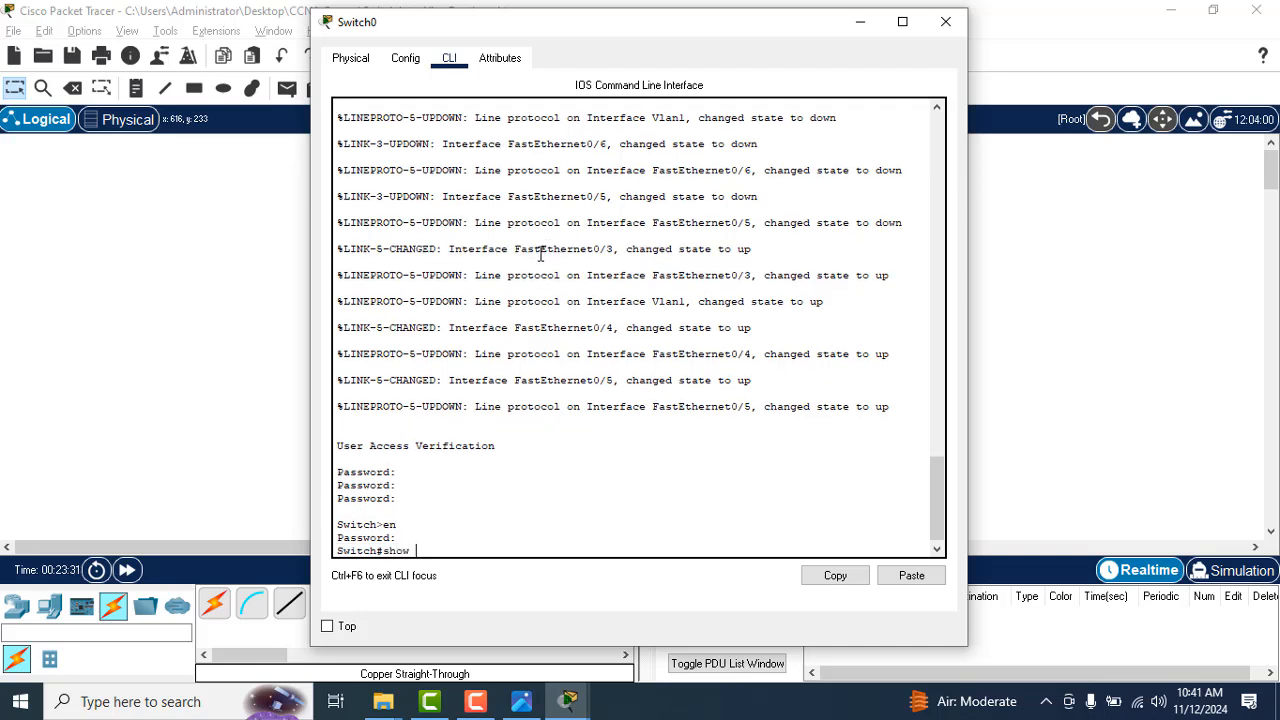
text(run)
key(Tab)
key(Return)
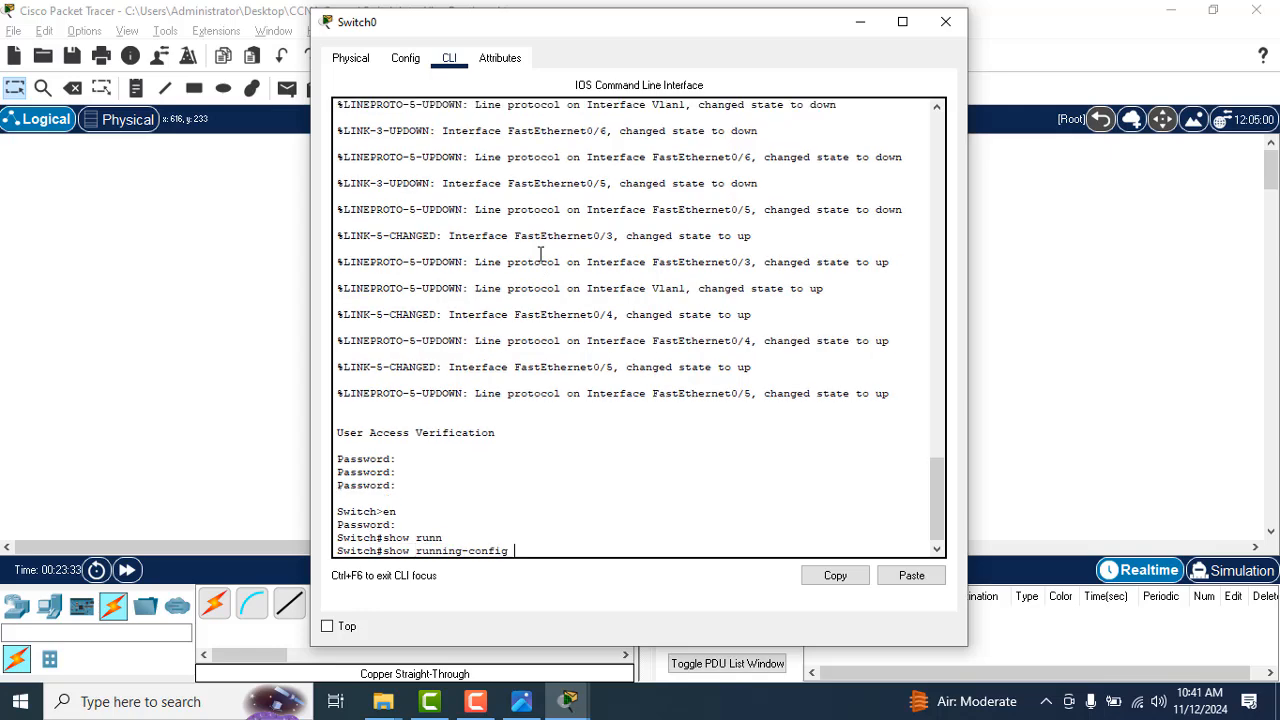
key(Return)
key(Return)
key(Return)
key(Return)
key(Return)
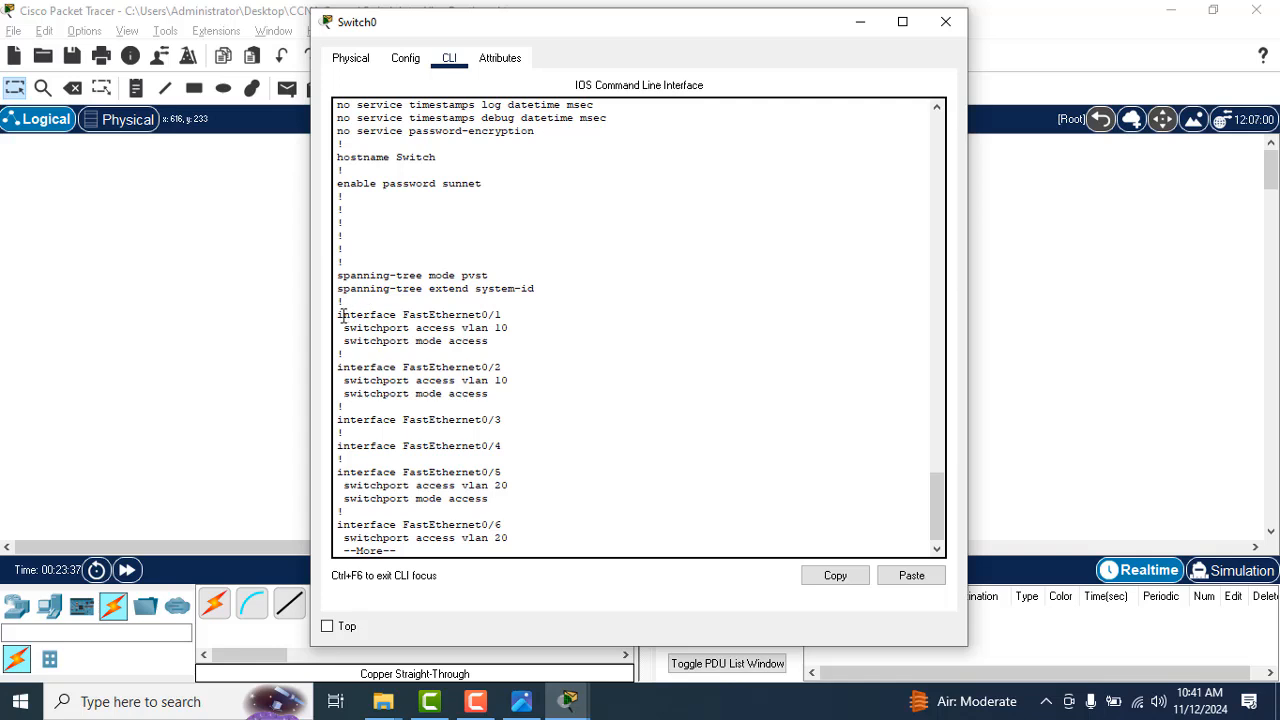
Step: Examine the VLAN assignments of the FastEthernet interfaces and page through the rest of the running configuration
drag(338, 314, 515, 496)
key(Return)
key(Return)
key(Return)
key(Return)
key(Return)
key(Return)
key(Return)
key(Return)
key(Return)
key(Return)
key(Return)
key(Return)
key(Return)
key(Return)
key(Return)
key(Return)
key(Return)
key(Return)
key(Return)
key(Return)
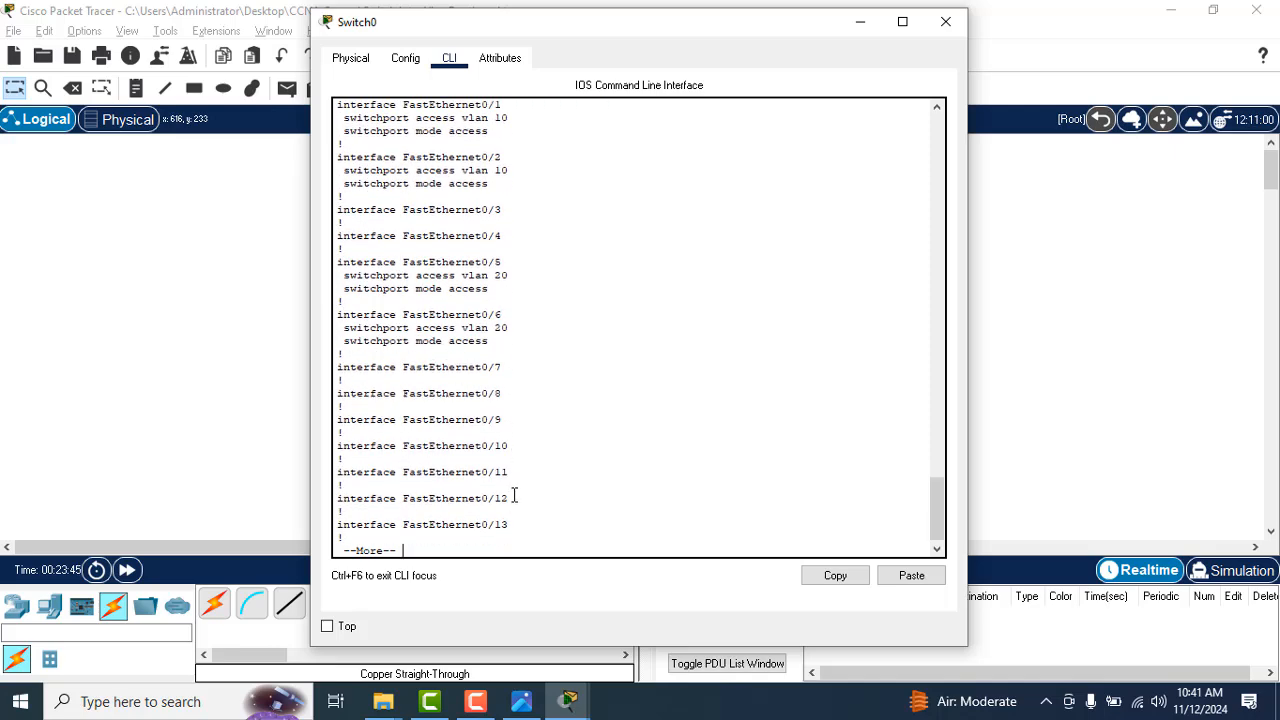
key(Return)
key(Return)
key(Return)
key(Return)
key(Return)
key(Return)
key(Return)
key(Return)
key(Return)
key(Return)
key(Return)
key(Return)
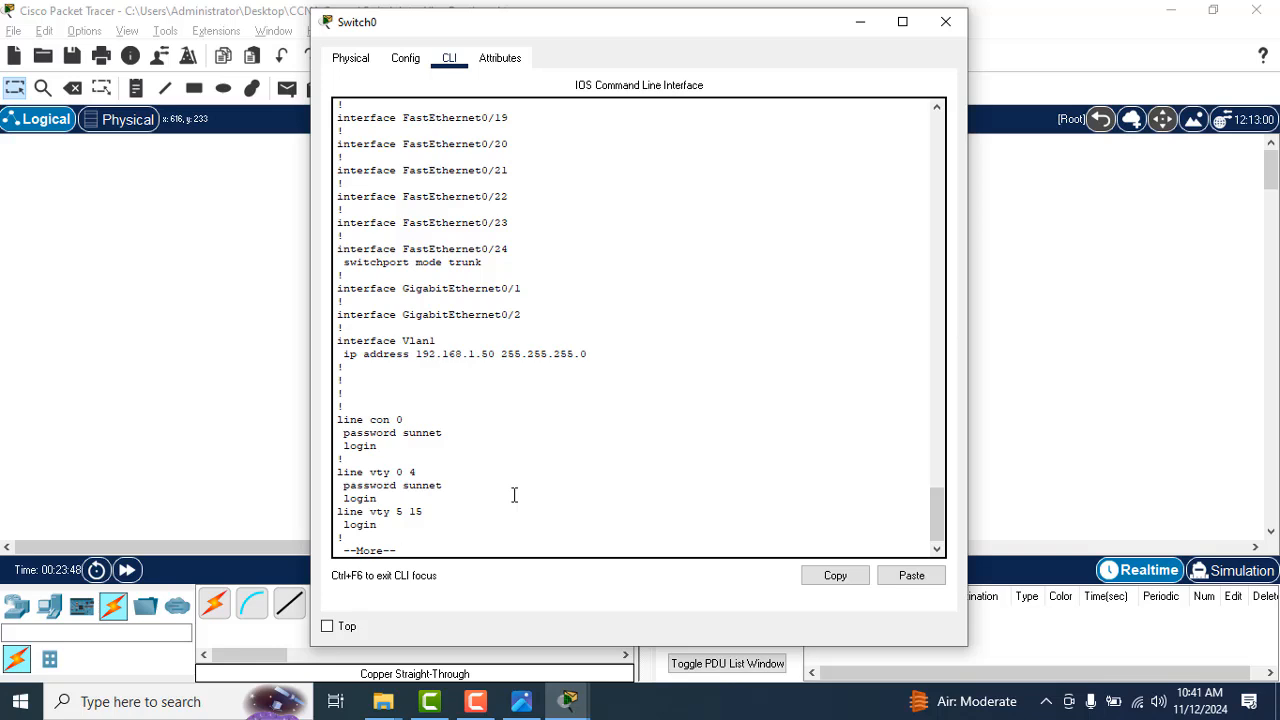
key(Return)
key(Return)
key(Return)
key(Return)
key(Return)
key(Return)
key(Return)
key(Return)
key(Return)
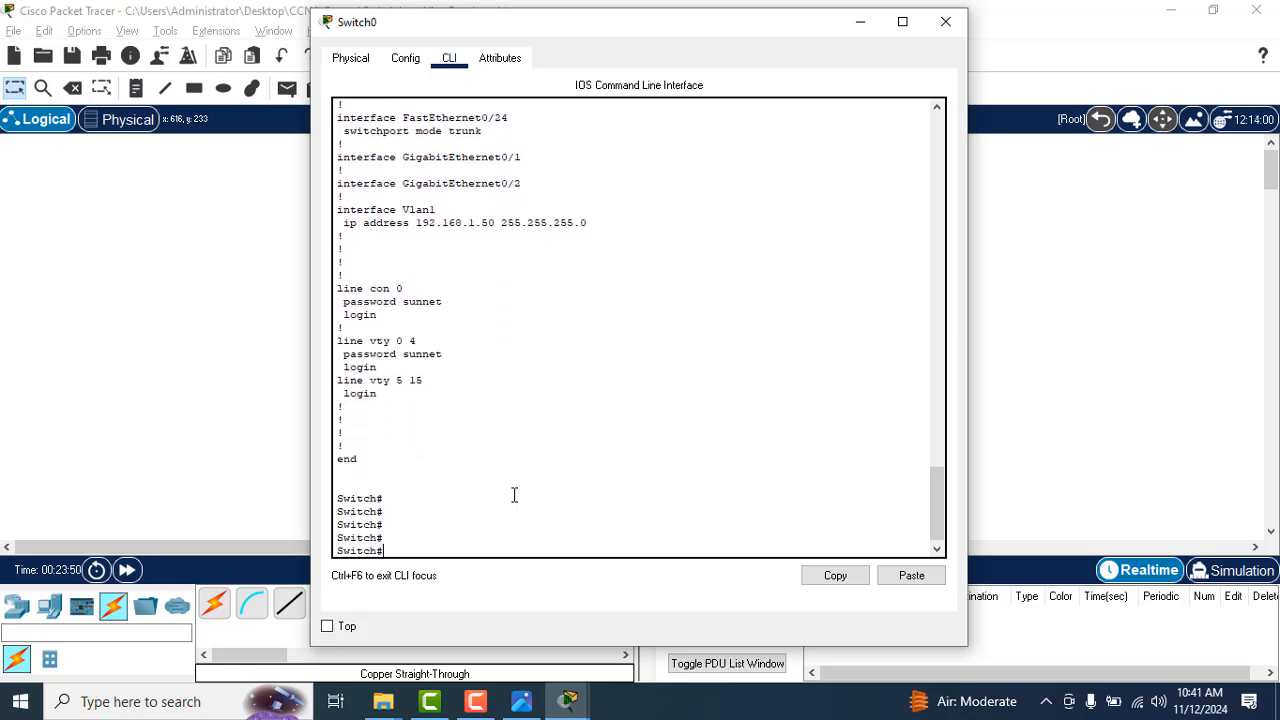
key(Return)
key(Return)
key(Return)
key(Return)
key(Return)
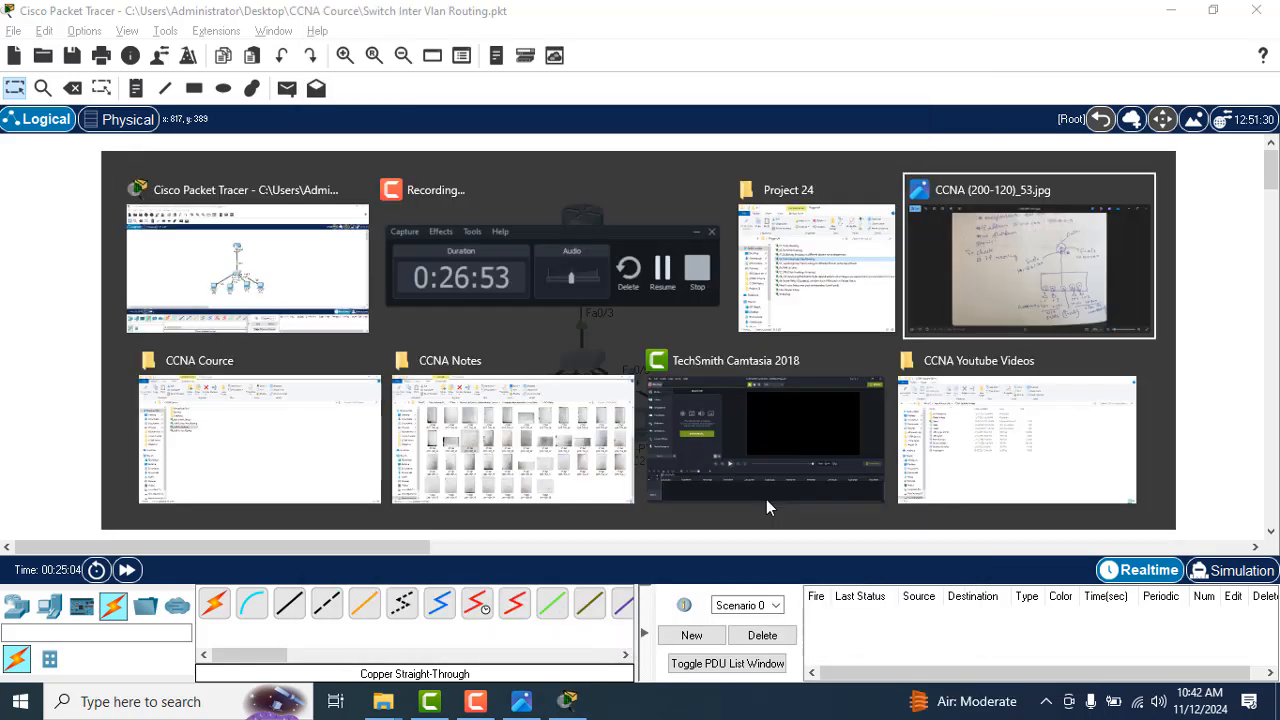
Step: Reopen Switch0's command line and check the Vlan1 interface's IP address in the running configuration
key(alt+Tab)
key(alt+Tab)
key(alt+Tab)
key(alt+Tab)
key(alt+Tab)
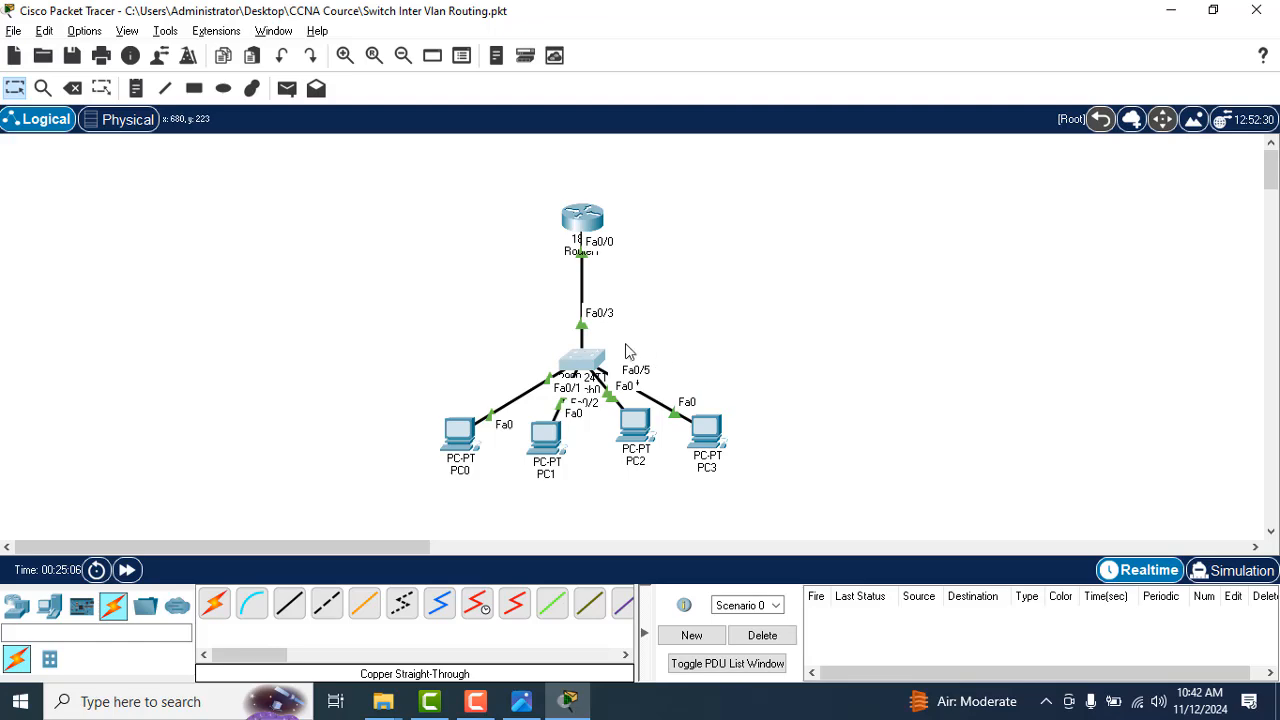
click(585, 362)
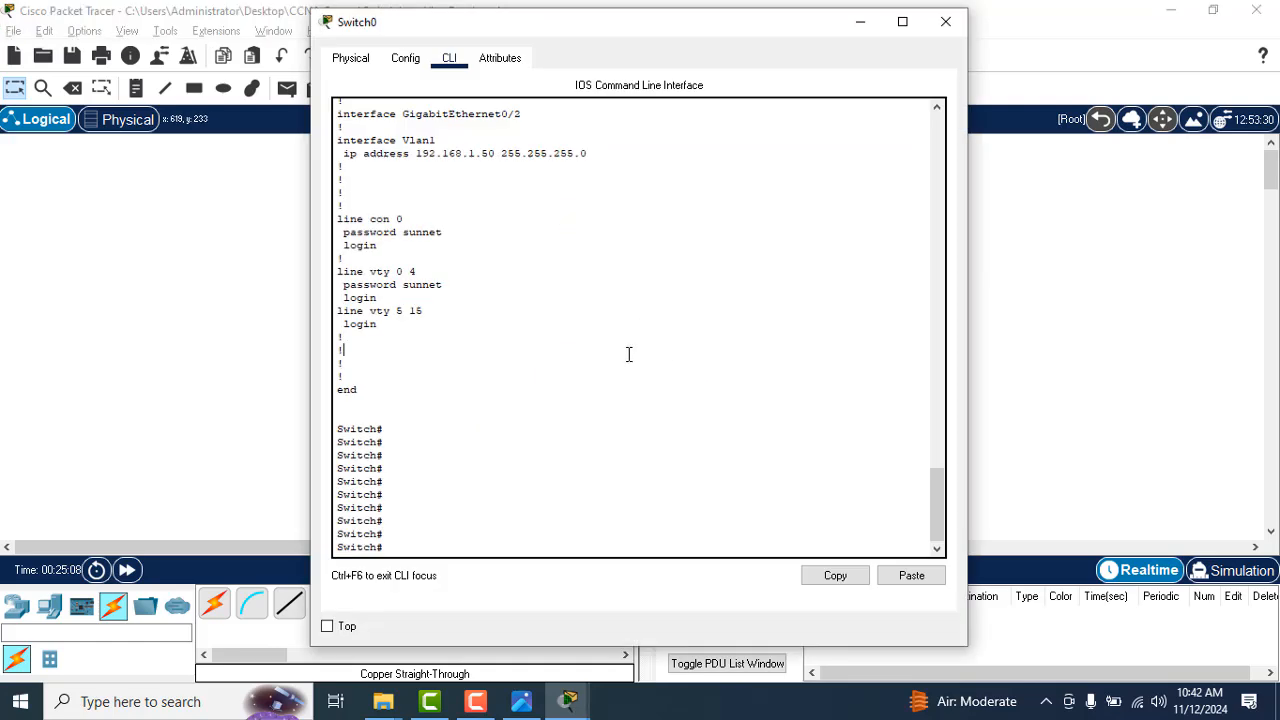
mouse_move(935, 496)
mouse_down()
mouse_move(927, 421)
mouse_move(926, 478)
mouse_up()
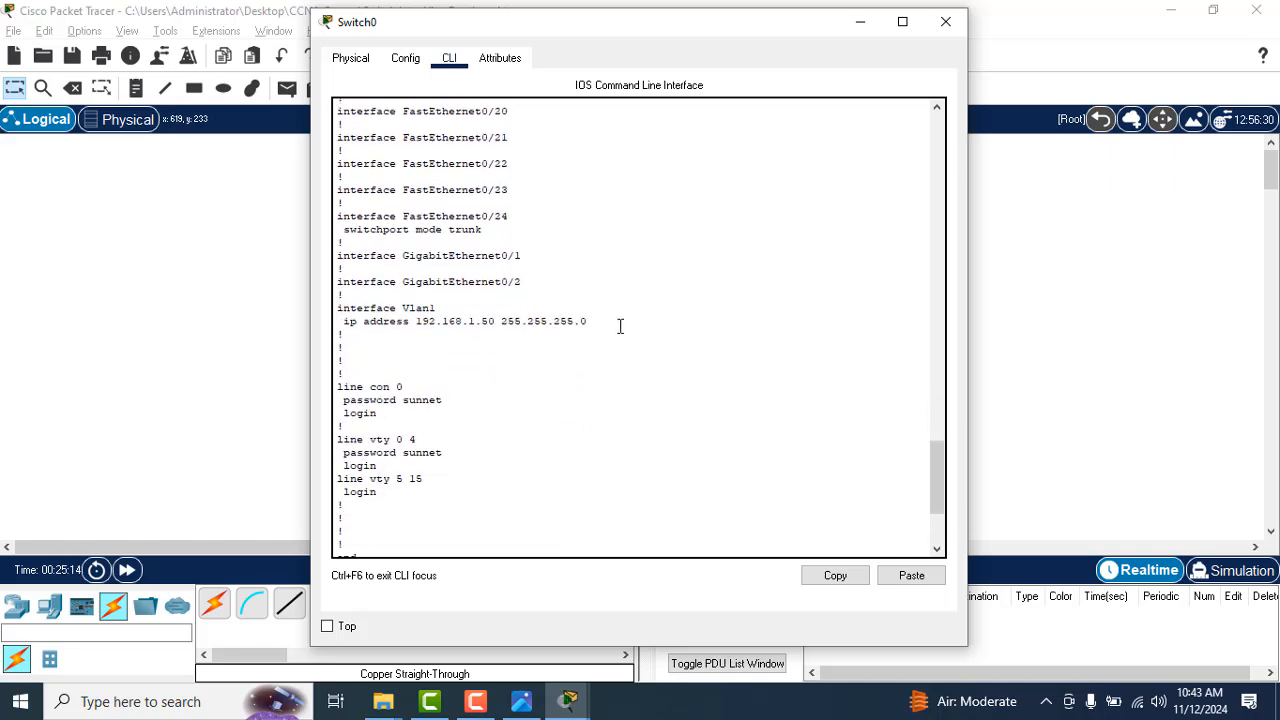
drag(590, 323, 379, 318)
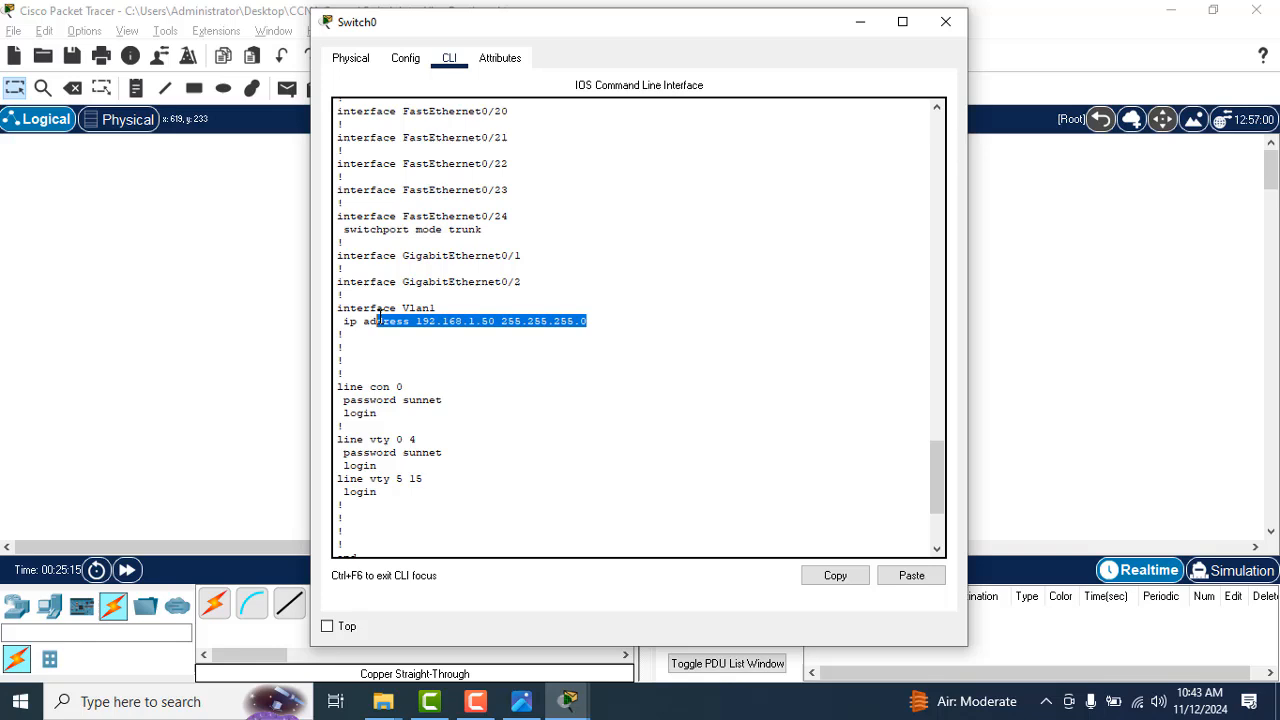
click(536, 409)
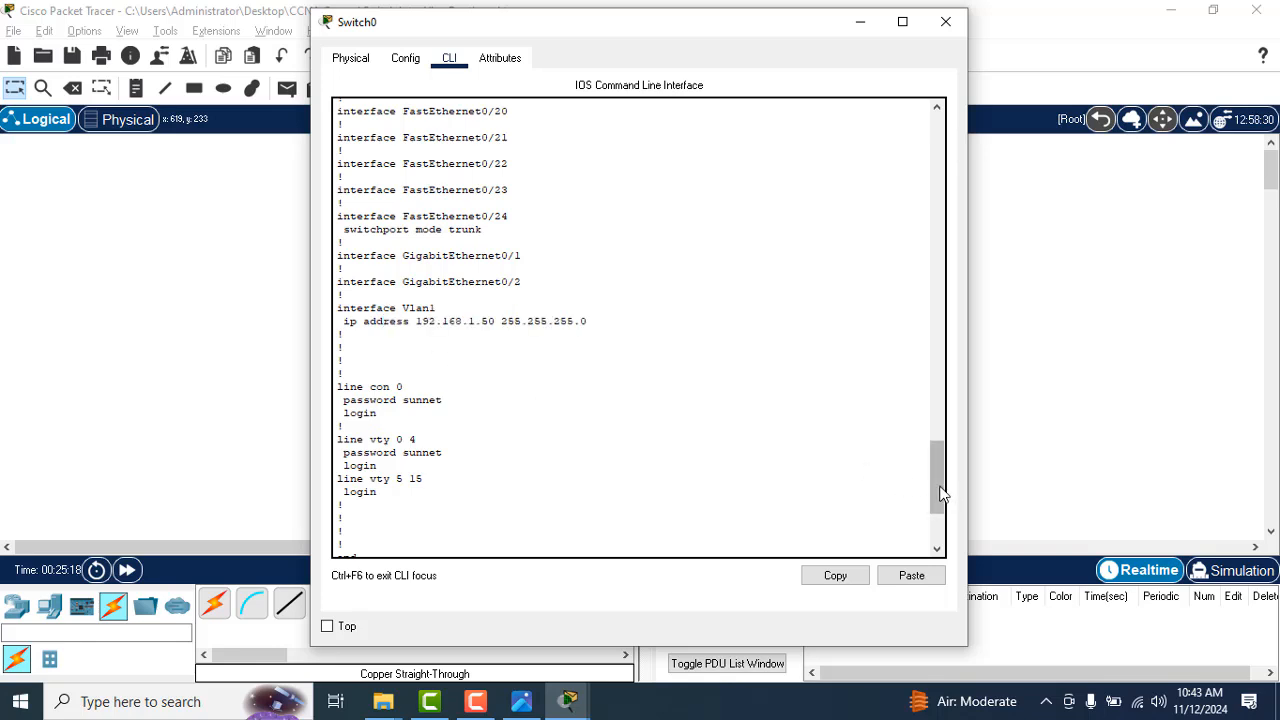
drag(940, 493, 937, 521)
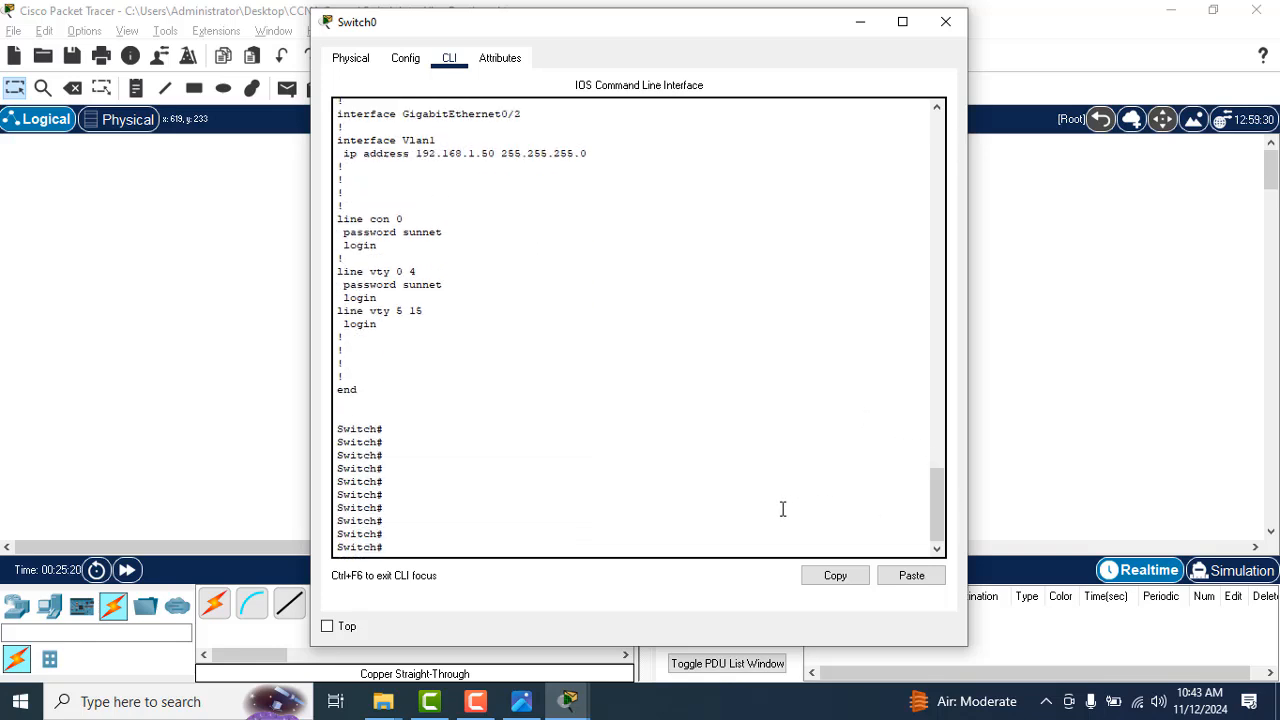
Step: Try to enter configuration mode on Switch0 with the command confit
text(confit)
key(Return)
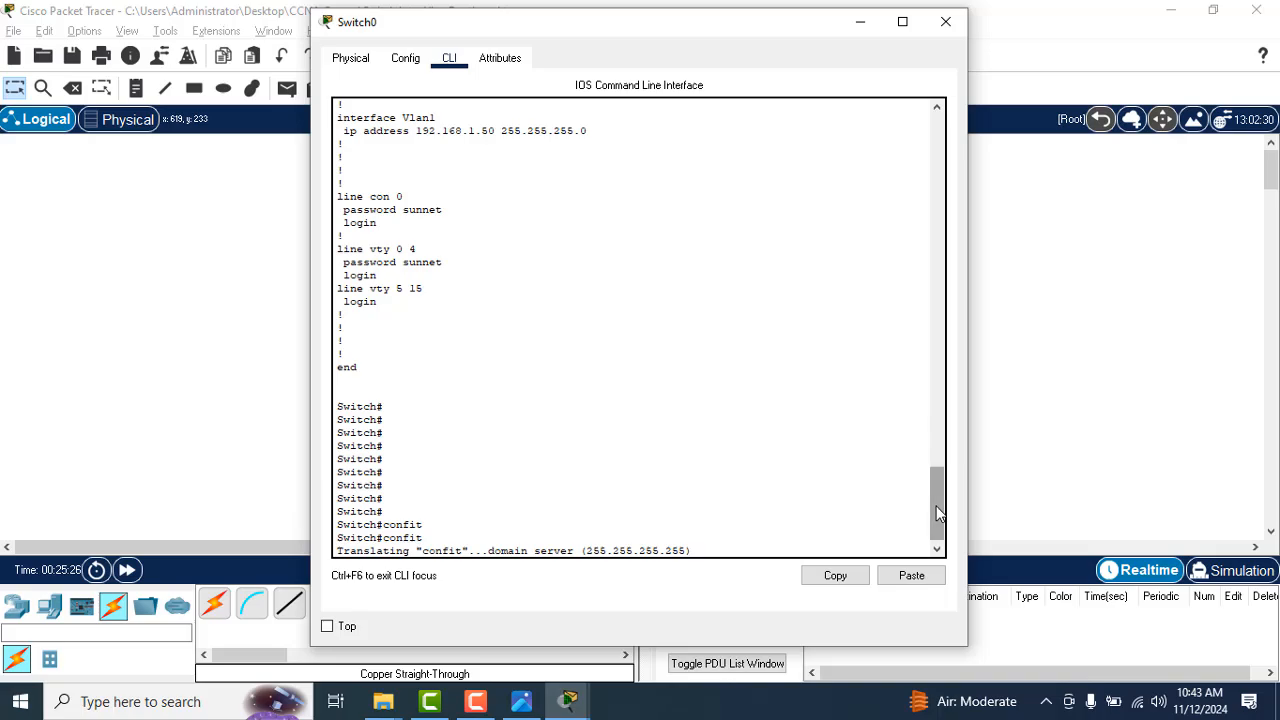
Step: Compare the switch port layout in the handwritten notes CCNA (200-120)_53.jpg with the topology in Cisco Packet Tracer
key(alt+Tab)
key(alt+Tab)
key(alt+Tab)
key(alt+Tab)
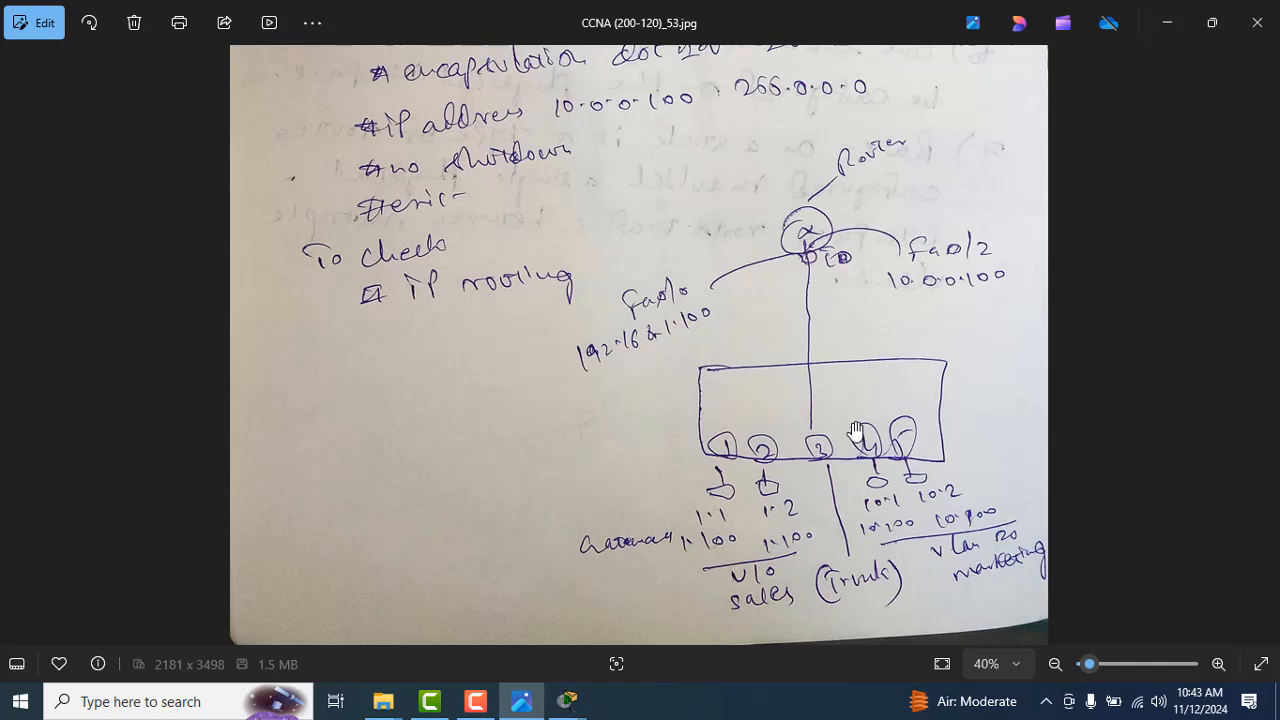
key(alt+Tab)
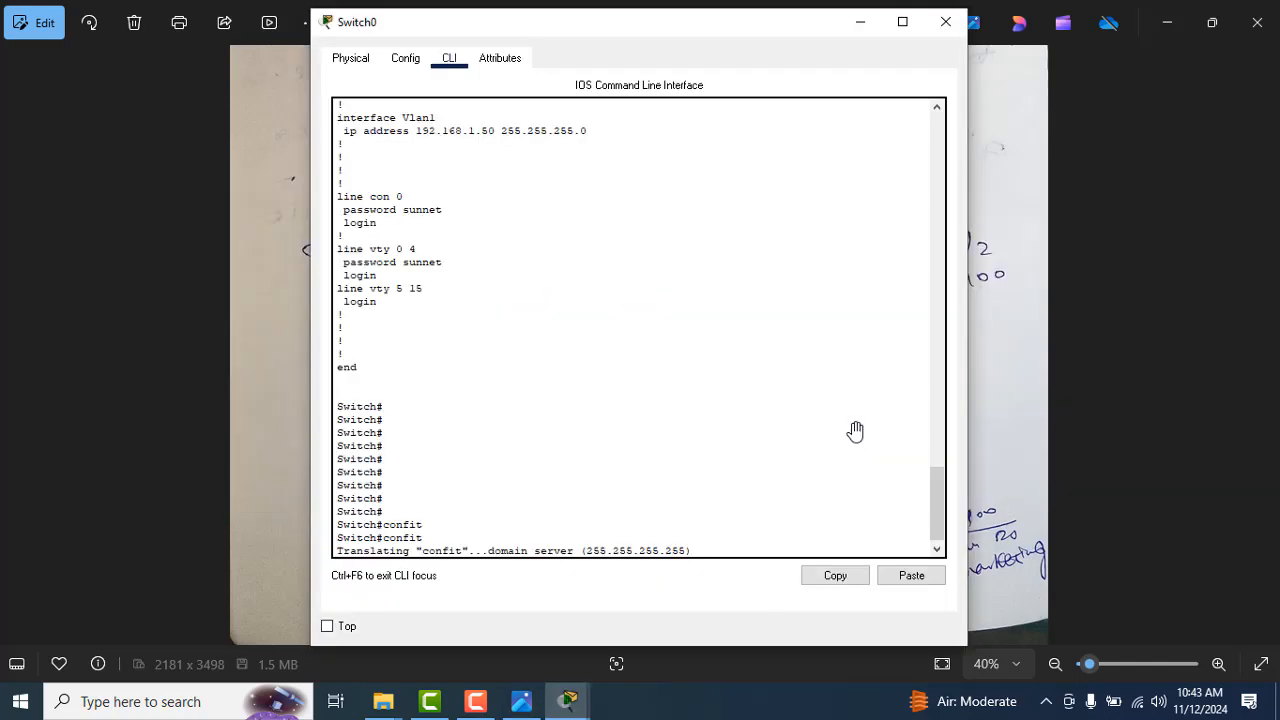
key(alt+Tab)
key(alt+Tab)
key(alt+Tab)
key(alt+Tab)
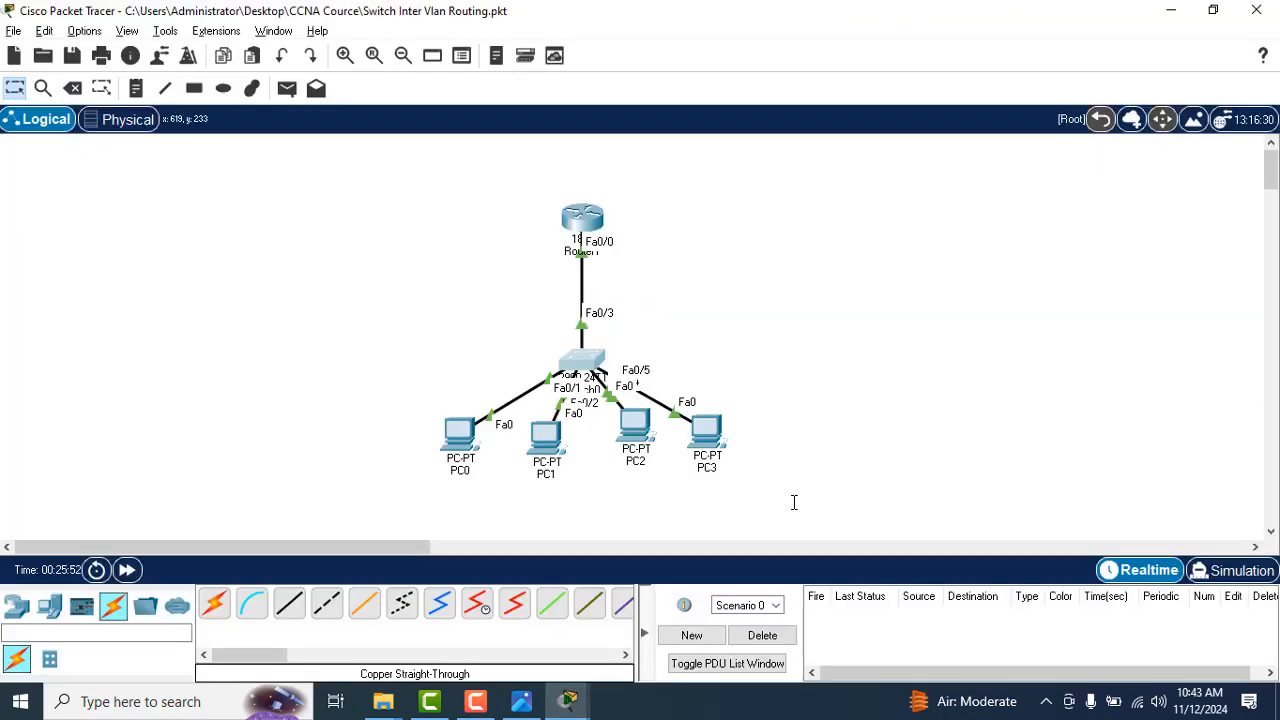
key(alt+Tab)
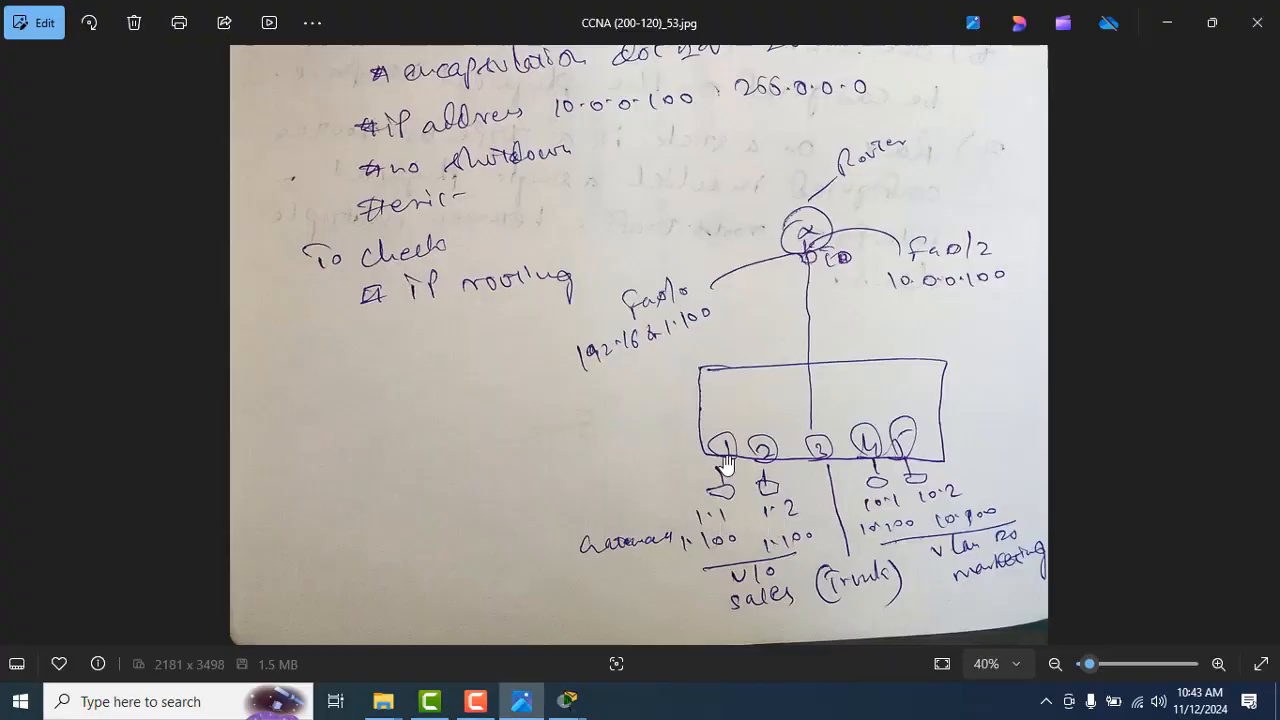
key(alt+Tab)
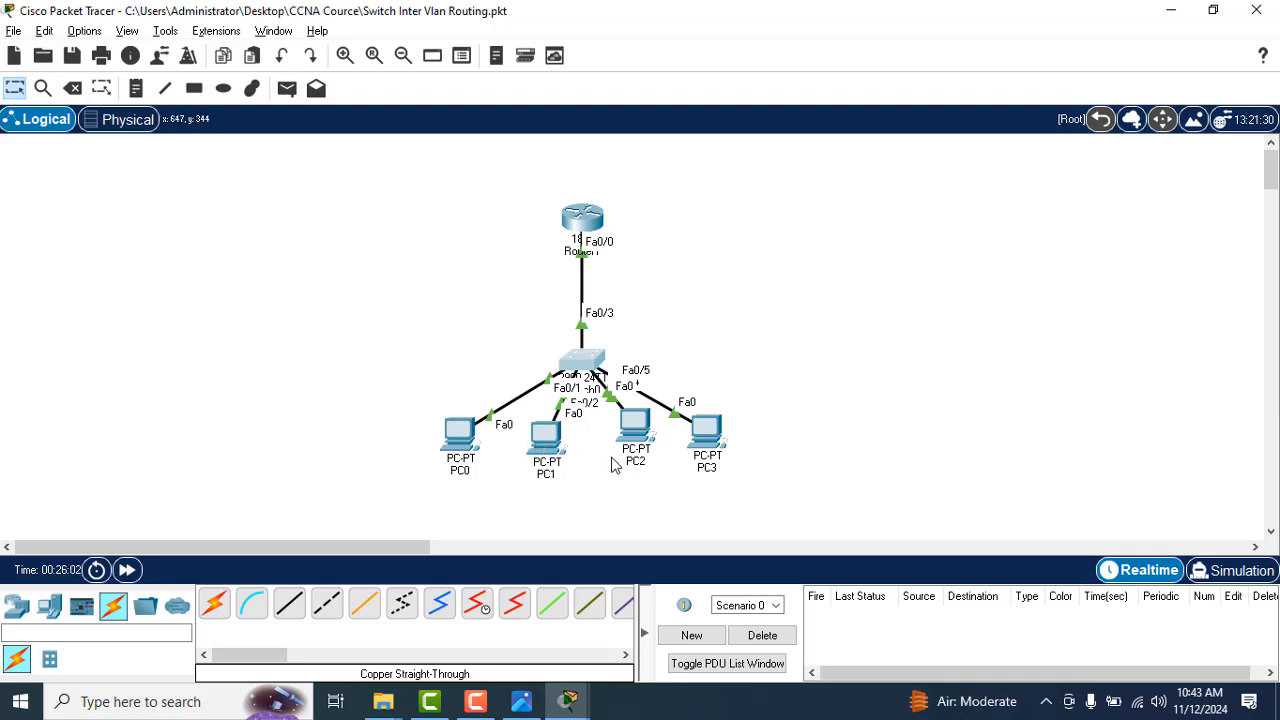
key(alt+Tab)
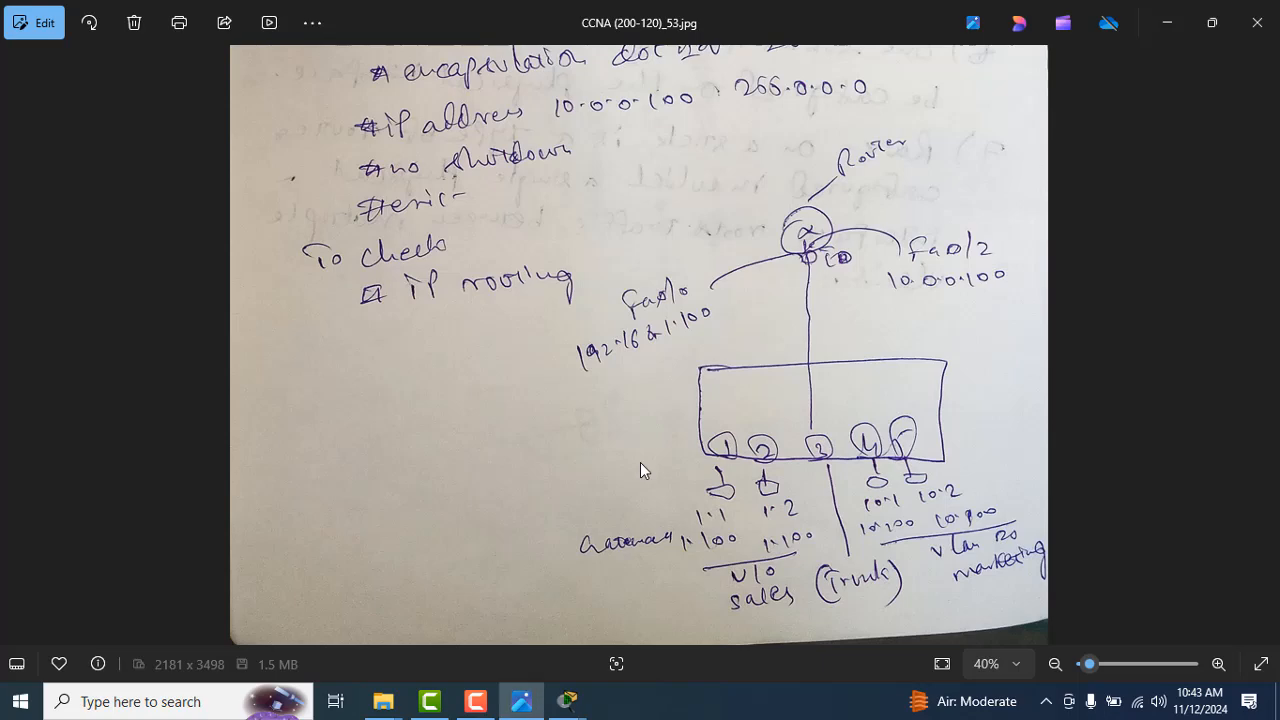
key(alt+Tab)
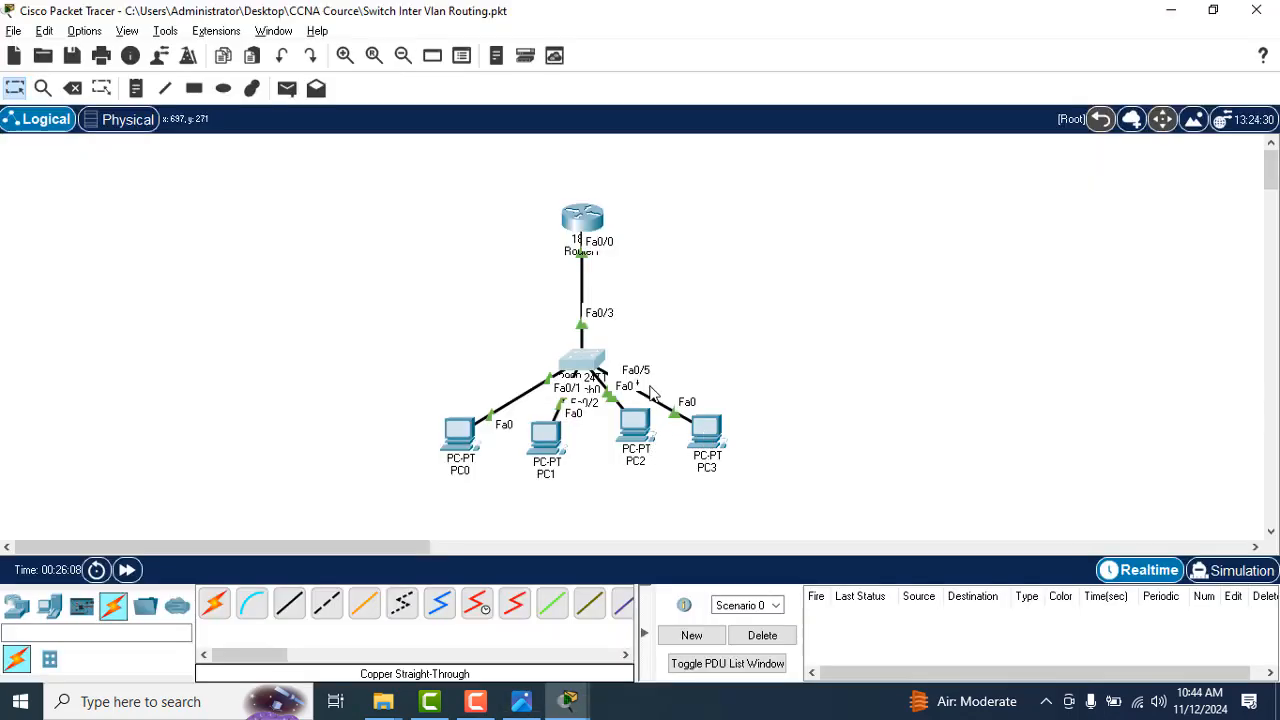
Step: Rearrange the four PCs slightly and move Switch0 closer to the router to spread out the port labels
drag(707, 432, 770, 389)
mouse_move(632, 453)
mouse_down()
mouse_move(714, 479)
mouse_move(628, 458)
mouse_up()
drag(774, 407, 720, 425)
mouse_move(543, 436)
mouse_down()
mouse_move(493, 485)
mouse_move(560, 436)
mouse_up()
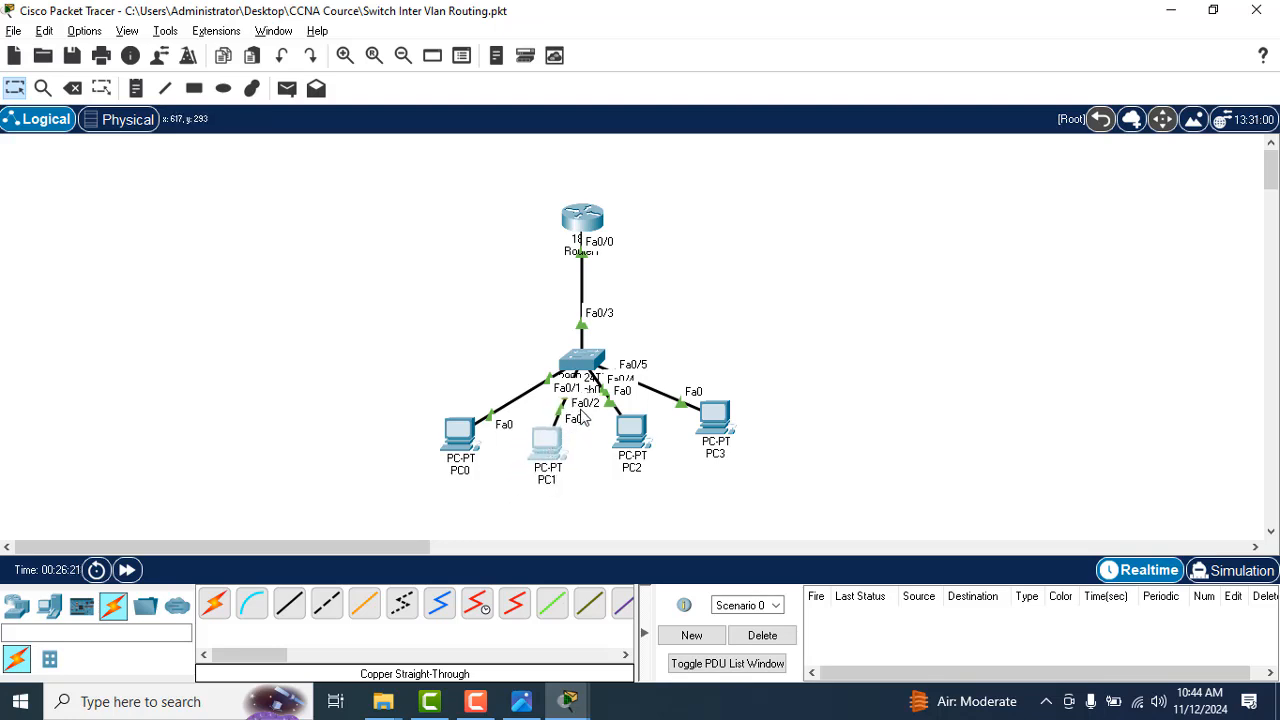
click(461, 437)
mouse_move(461, 437)
mouse_down()
mouse_move(403, 419)
mouse_move(458, 436)
mouse_up()
drag(580, 362, 581, 327)
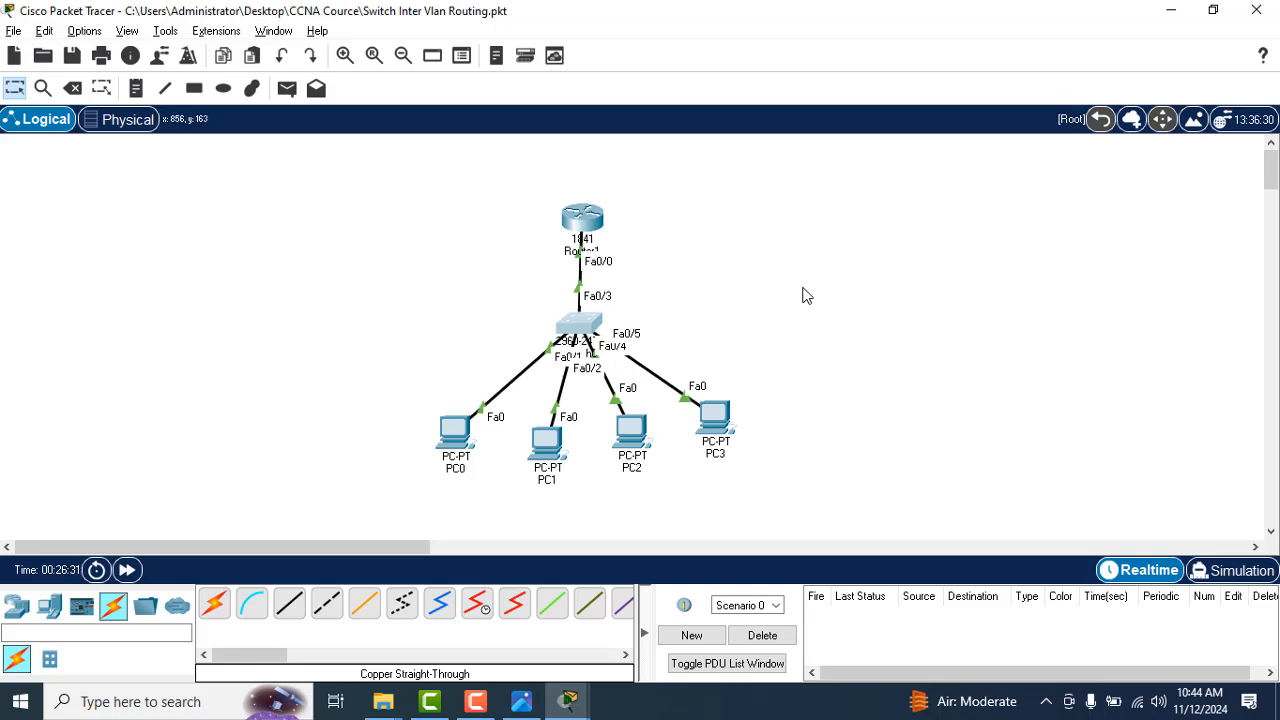
Step: Return to Switch0's command line and list its VLANs with show vlan
key(alt+Tab)
key(alt+Tab)
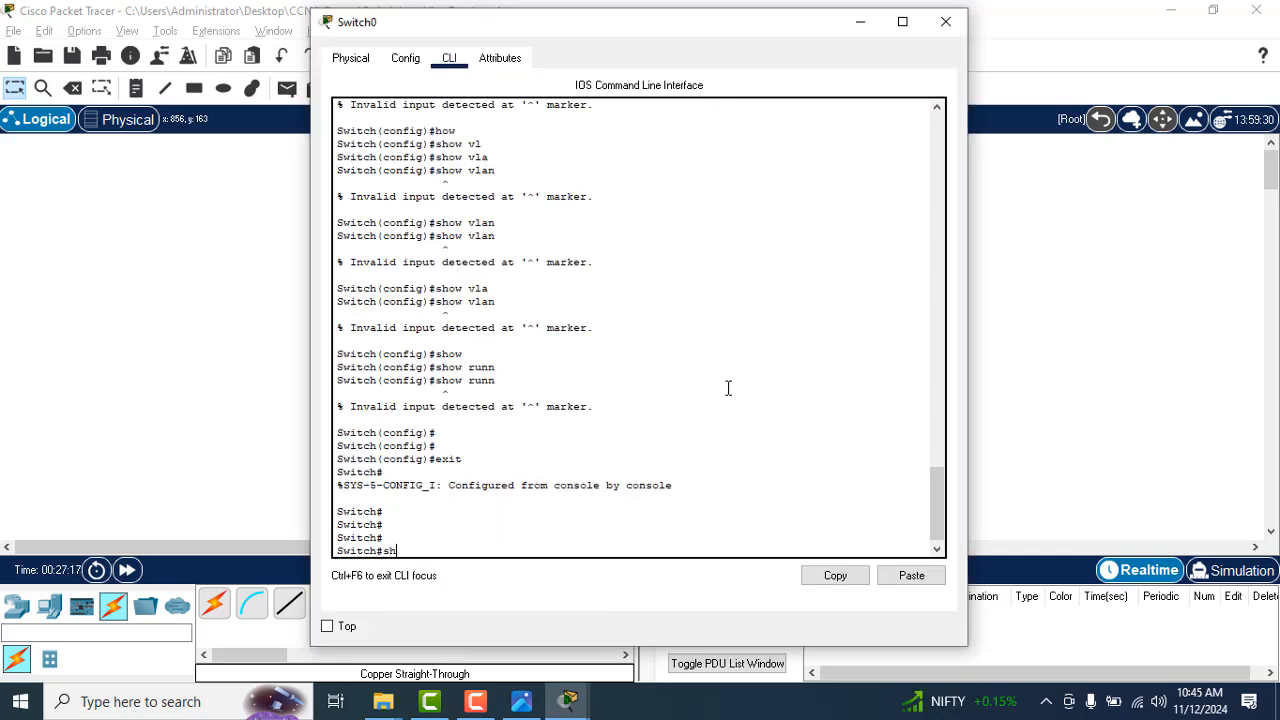
text(a)
key(Tab)
key(Return)
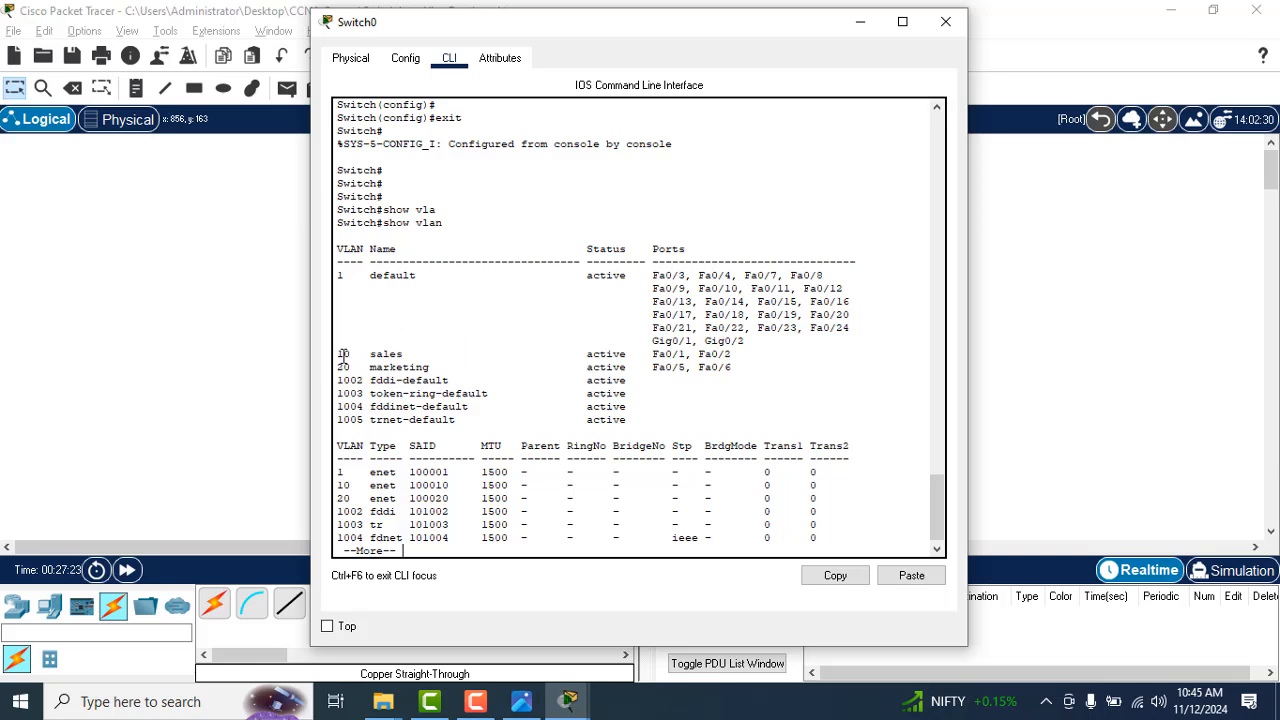
Step: Compare the ports of VLAN 10 sales and VLAN 20 marketing with the topology, and page through to the end of the VLAN listing
drag(342, 354, 736, 354)
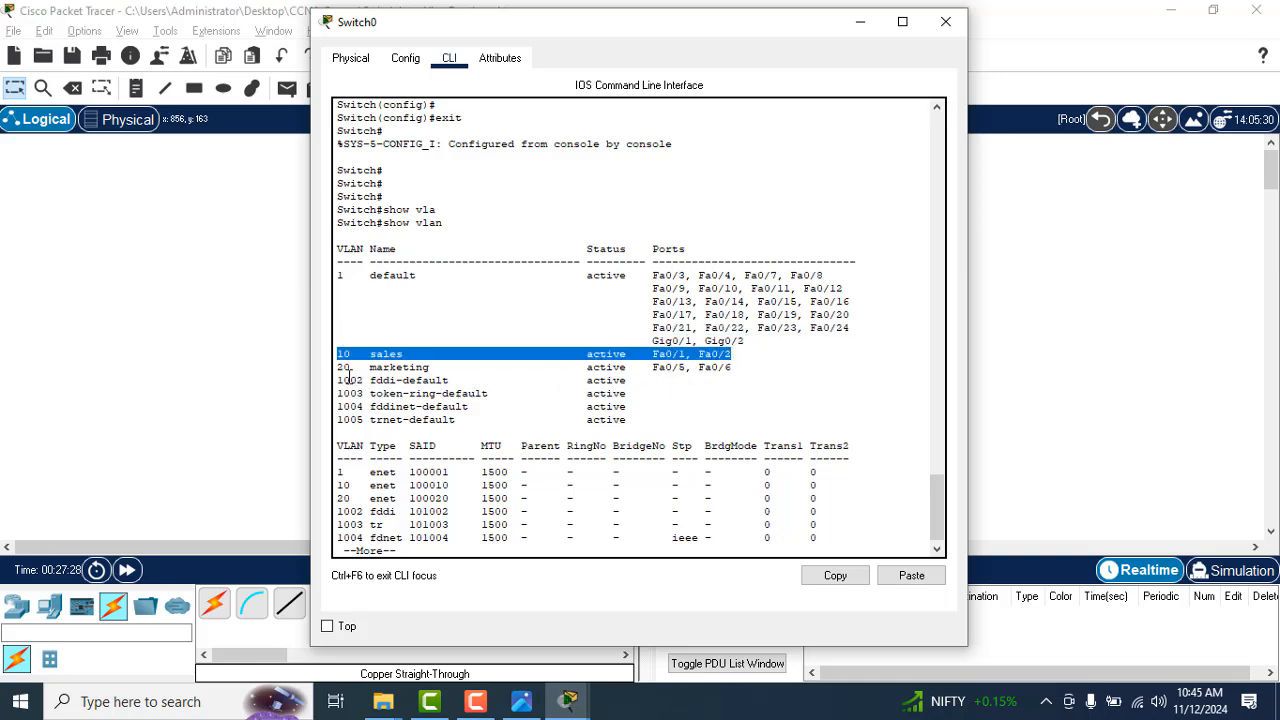
drag(337, 368, 737, 366)
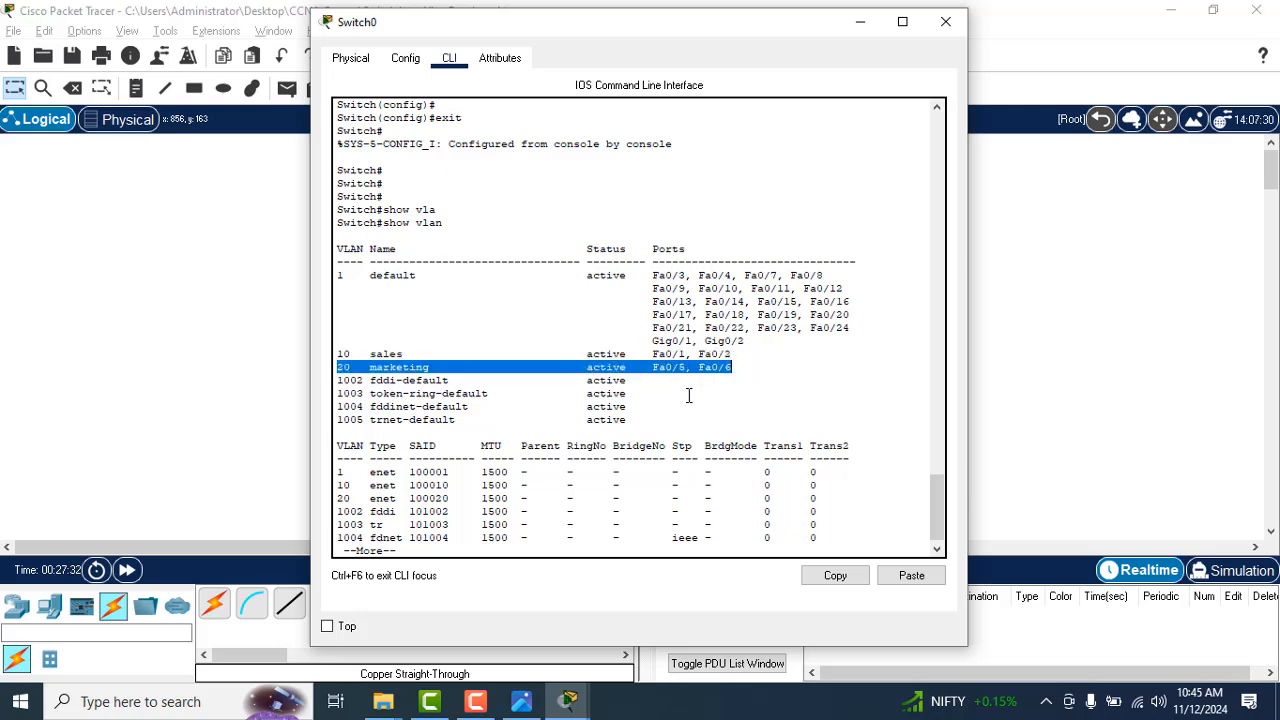
key(alt+Tab)
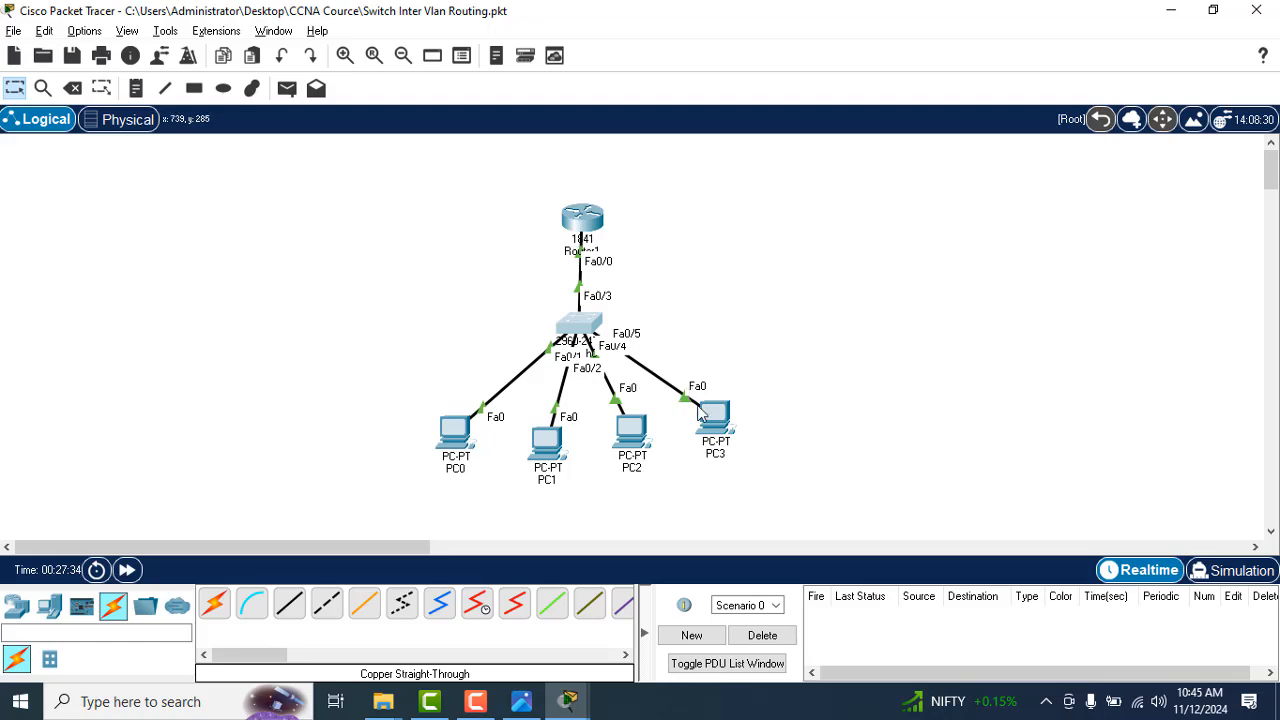
key(alt+Tab)
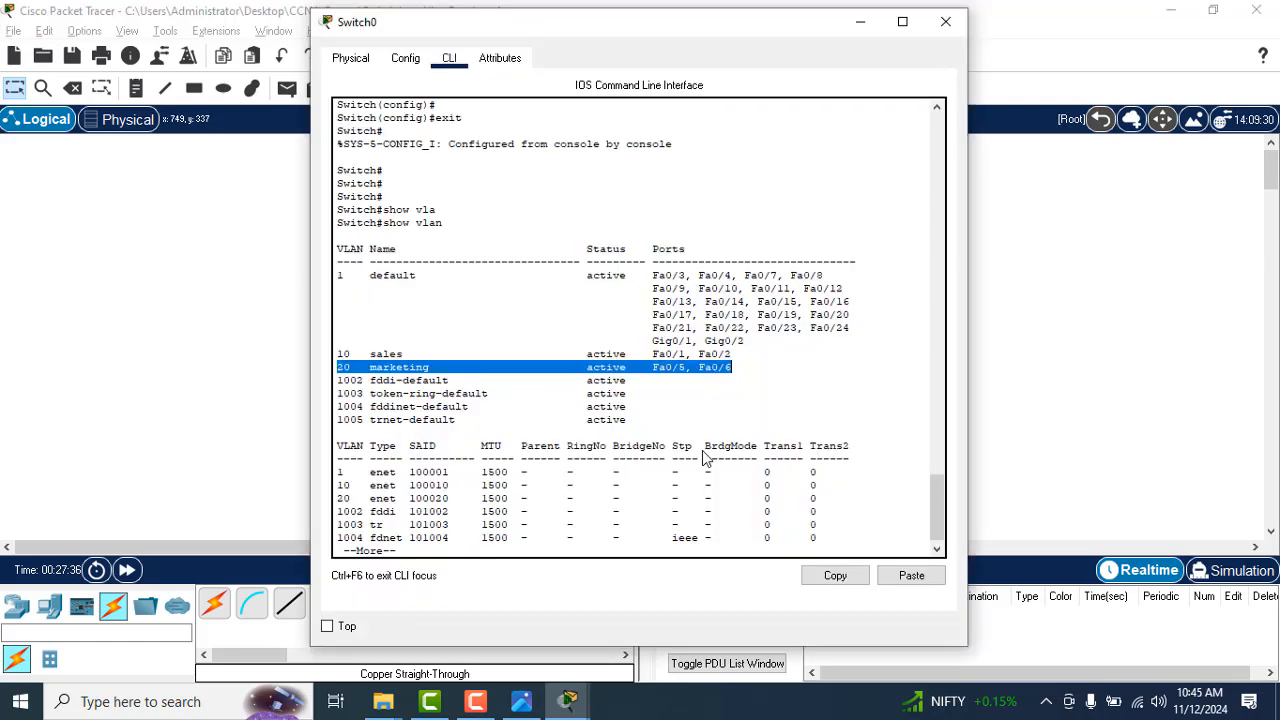
click(716, 535)
key(Return)
key(Return)
key(Return)
key(Return)
key(Return)
key(Return)
key(Return)
key(Return)
key(Return)
key(Return)
key(Return)
key(Return)
key(Return)
key(Return)
key(Return)
key(Return)
key(Return)
key(Return)
key(Return)
key(Return)
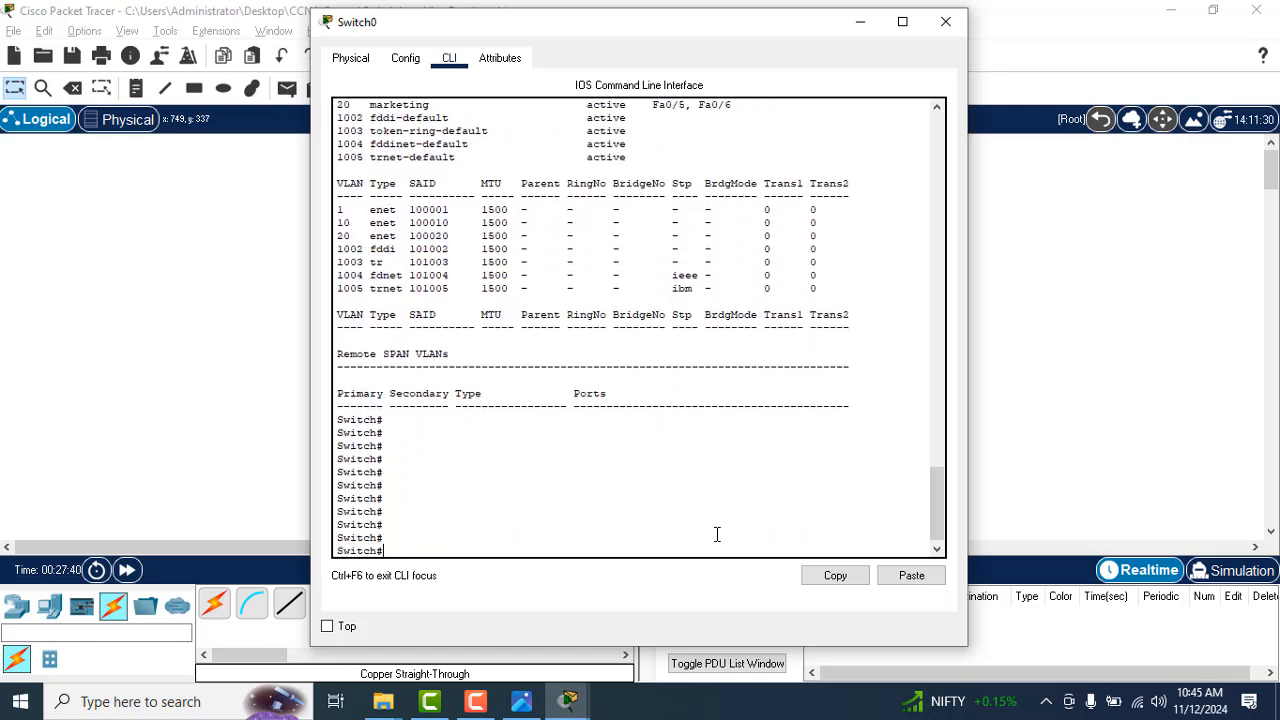
Step: Glance at the topology and enter global configuration mode on Switch0 with configure t
key(Return)
key(Return)
key(alt+Tab)
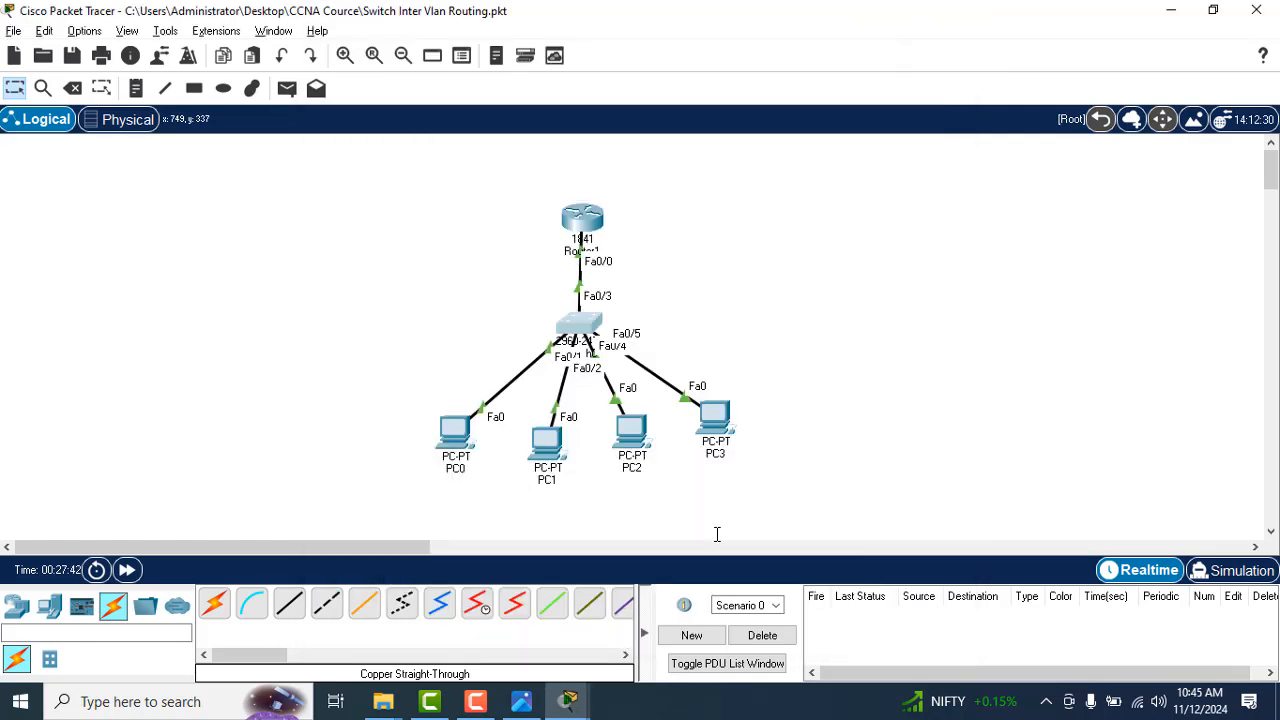
key(alt+Tab)
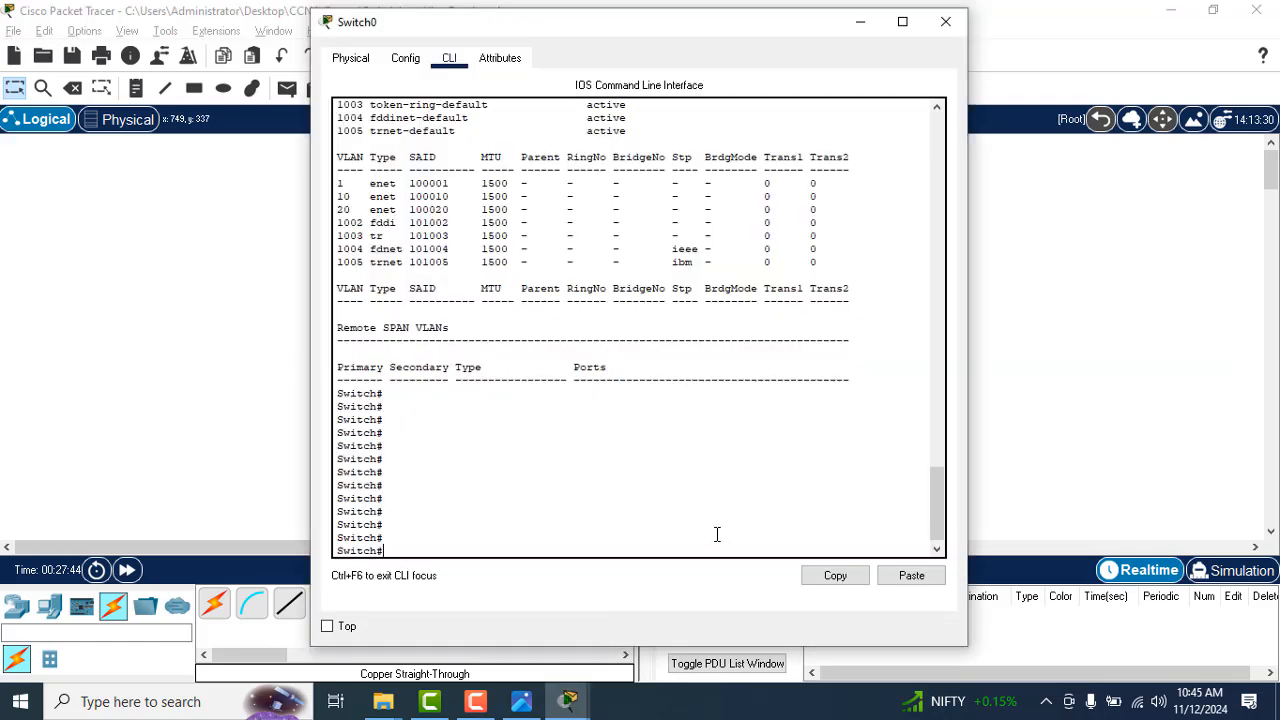
text(config)
key(Tab)
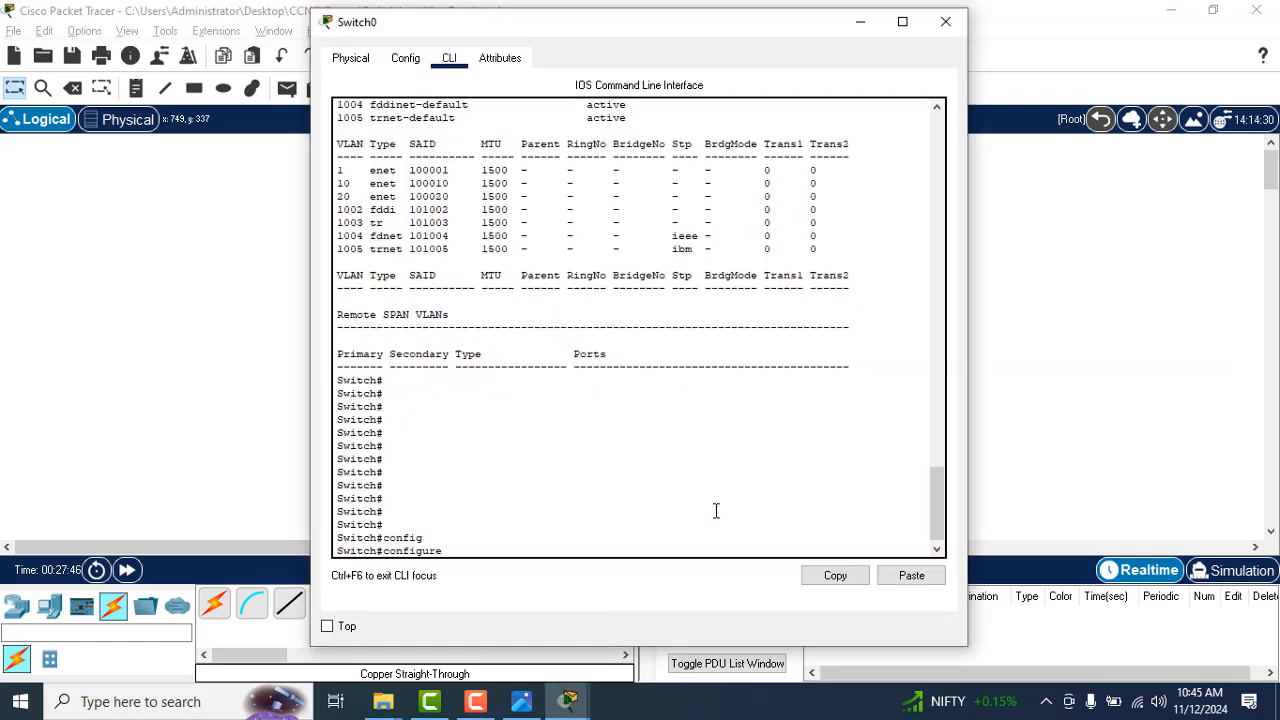
text(t)
key(Return)
key(Return)
key(Return)
key(Return)
Step: Open interface vlan 1 on Switch0 and remove its IP address with no ip address
text(int)
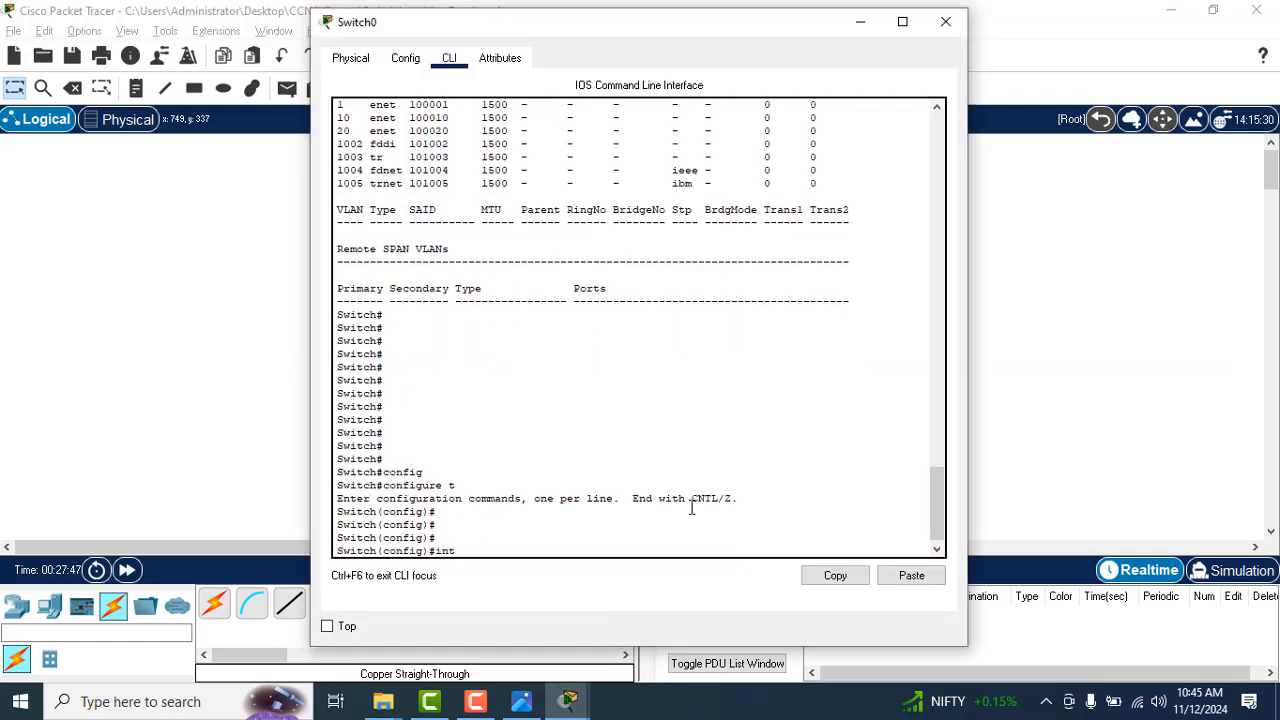
text(er)
key(Tab)
text(vla)
key(Tab)
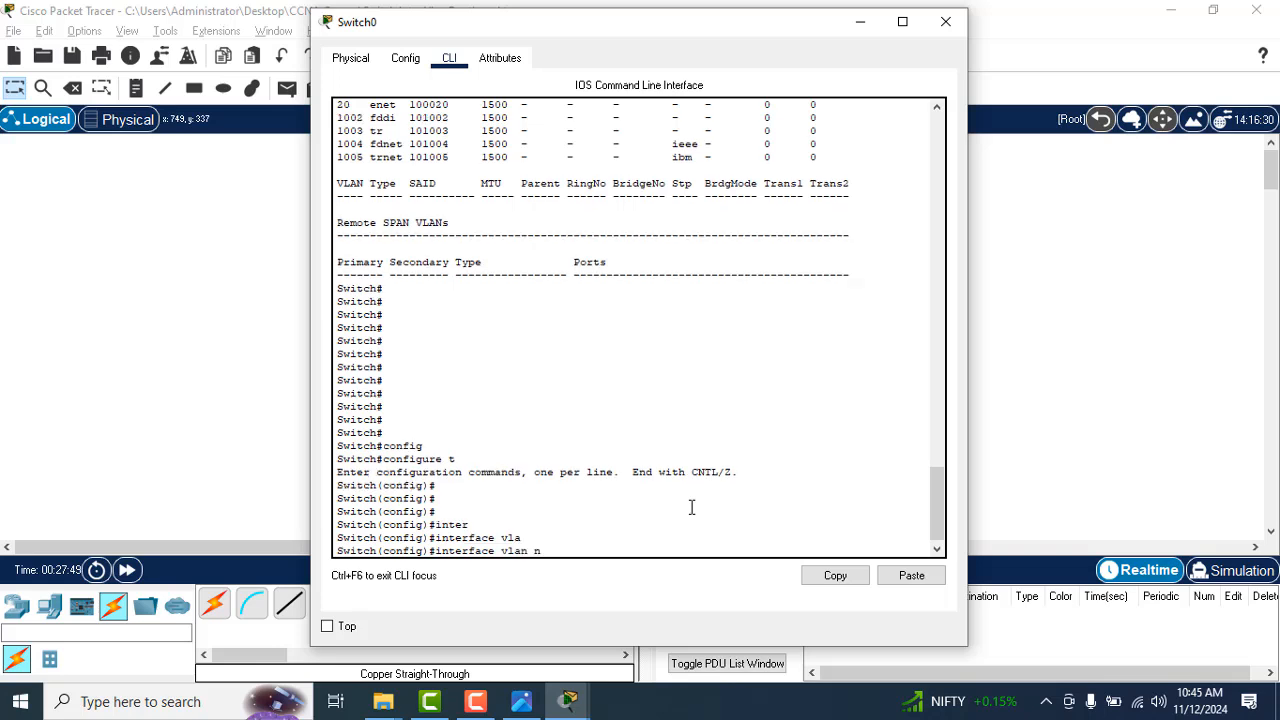
text(1)
key(Return)
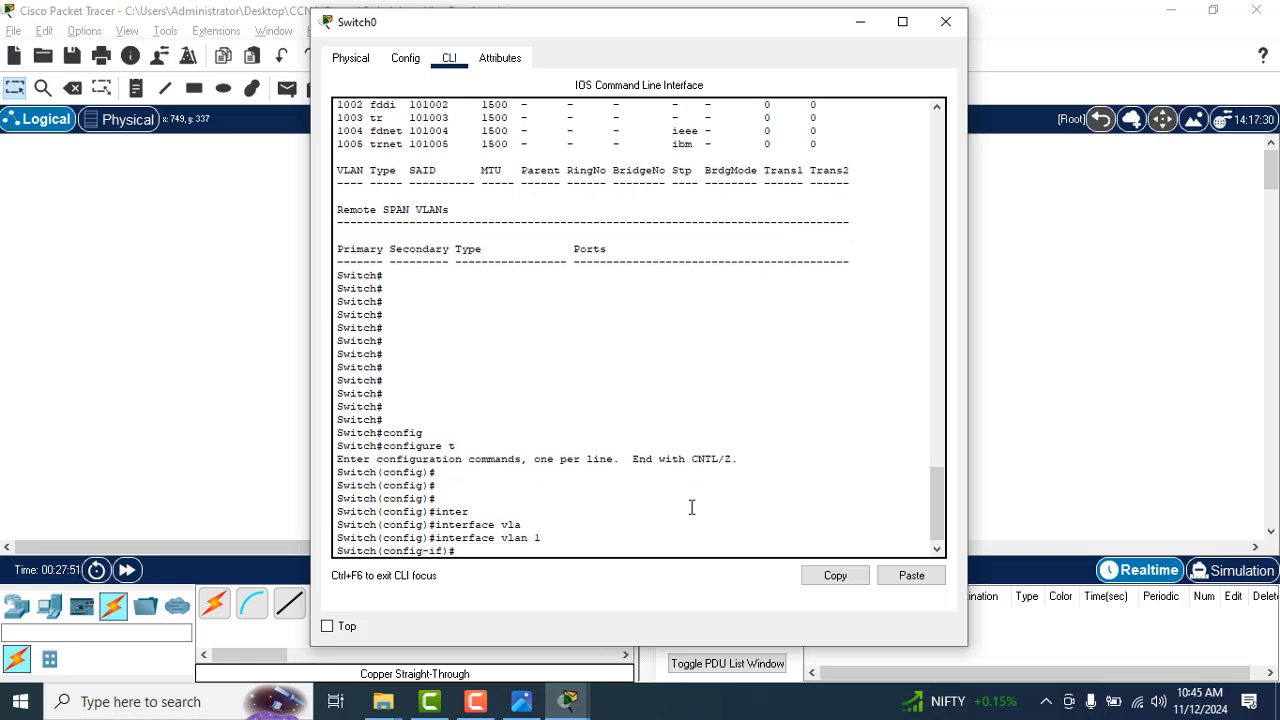
text(no ip)
key(Tab)
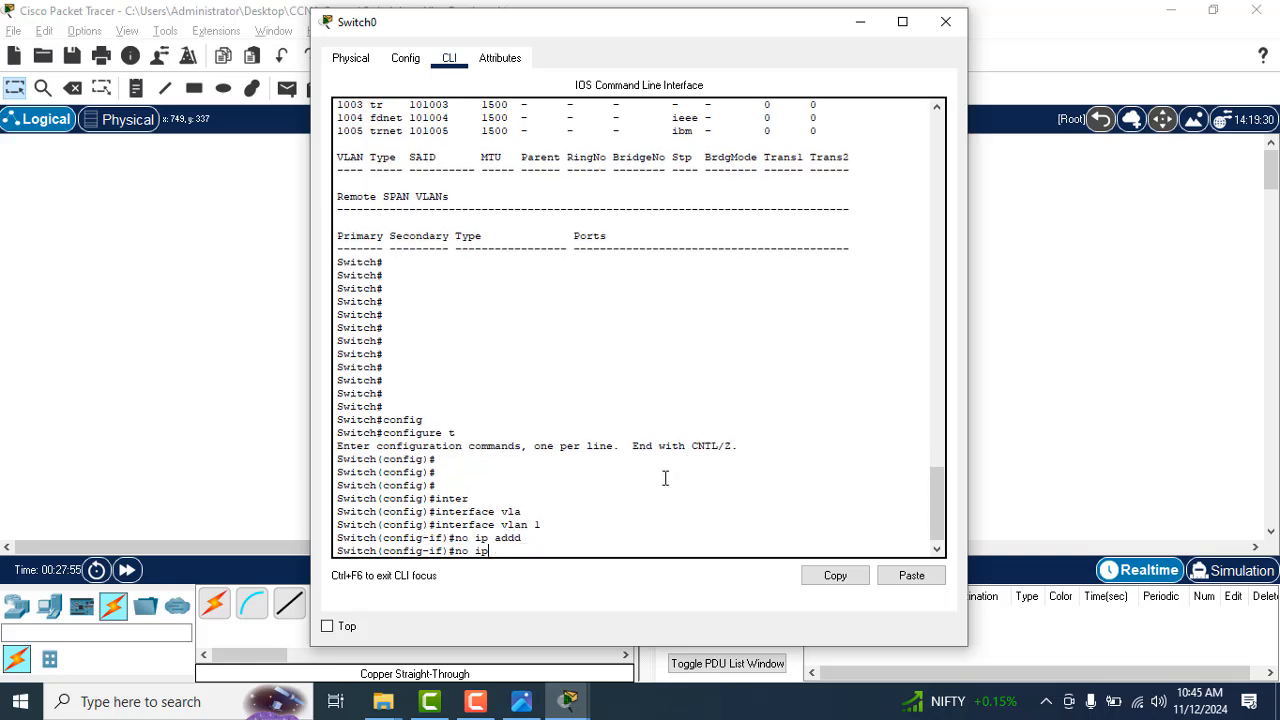
key(BackSpace)
key(BackSpace)
key(BackSpace)
key(BackSpace)
text(d)
key(Tab)
key(Return)
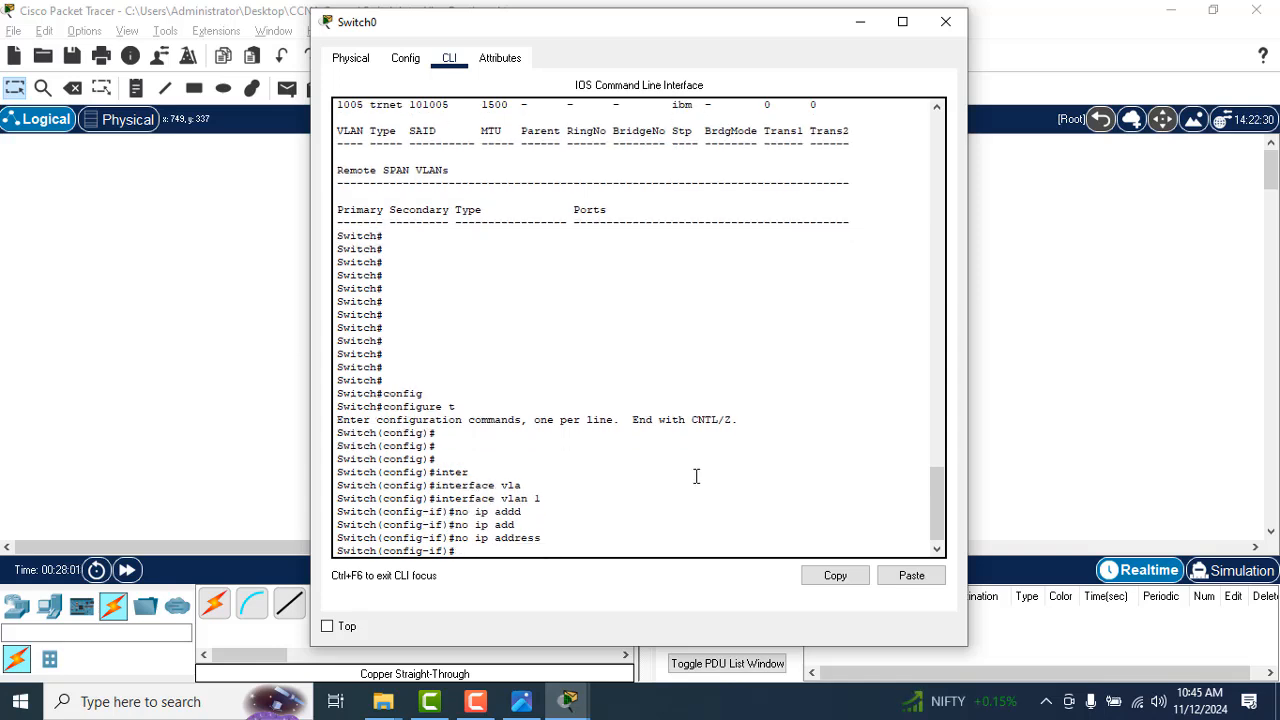
Step: Exit interface and global configuration modes to return to Switch0's privileged prompt
text(exit)
key(Return)
key(Return)
key(Return)
text(xi)
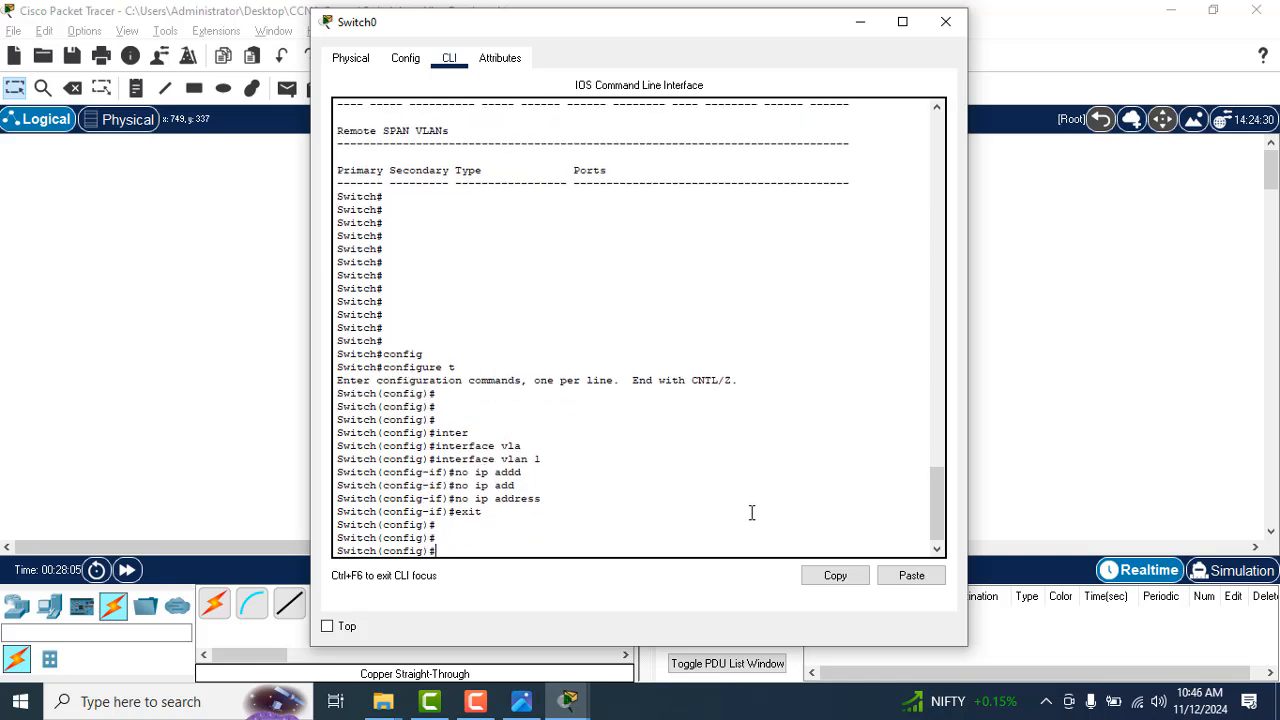
text(t)
key(Return)
key(Return)
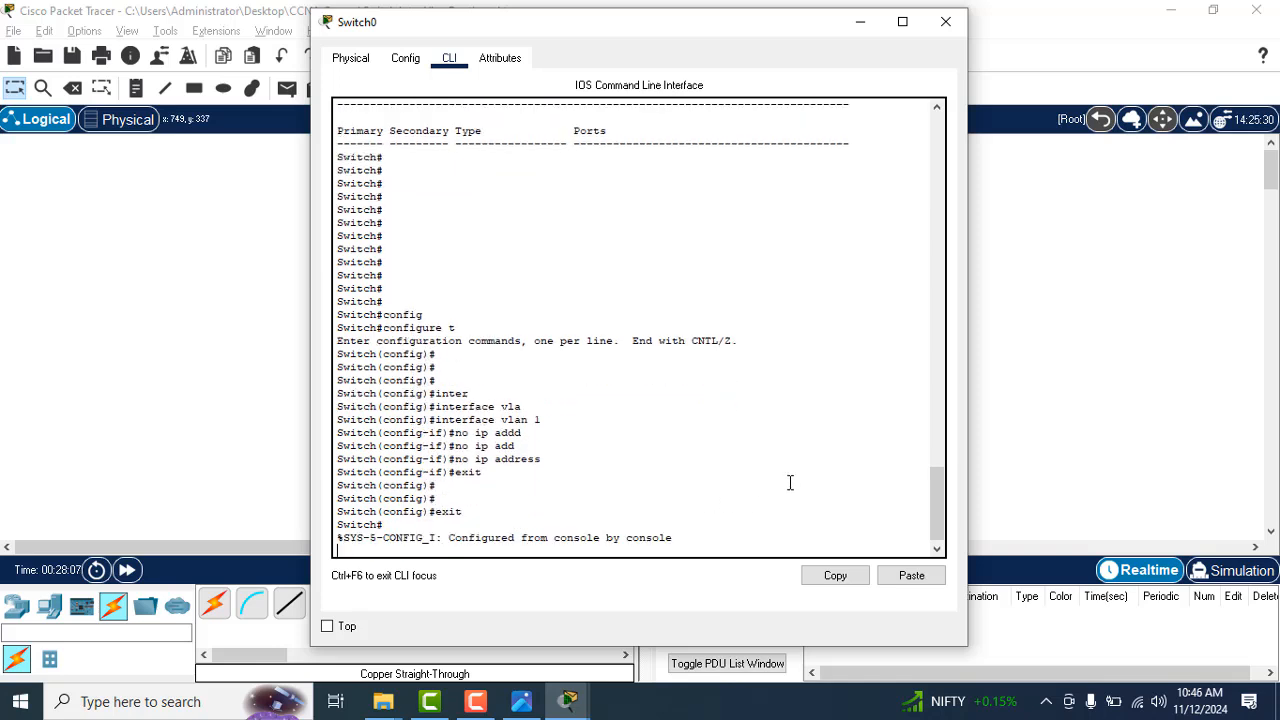
Step: Display Switch0's running-config, page down to interface Vlan1 and check its IP address entry
text(show r)
key(Tab)
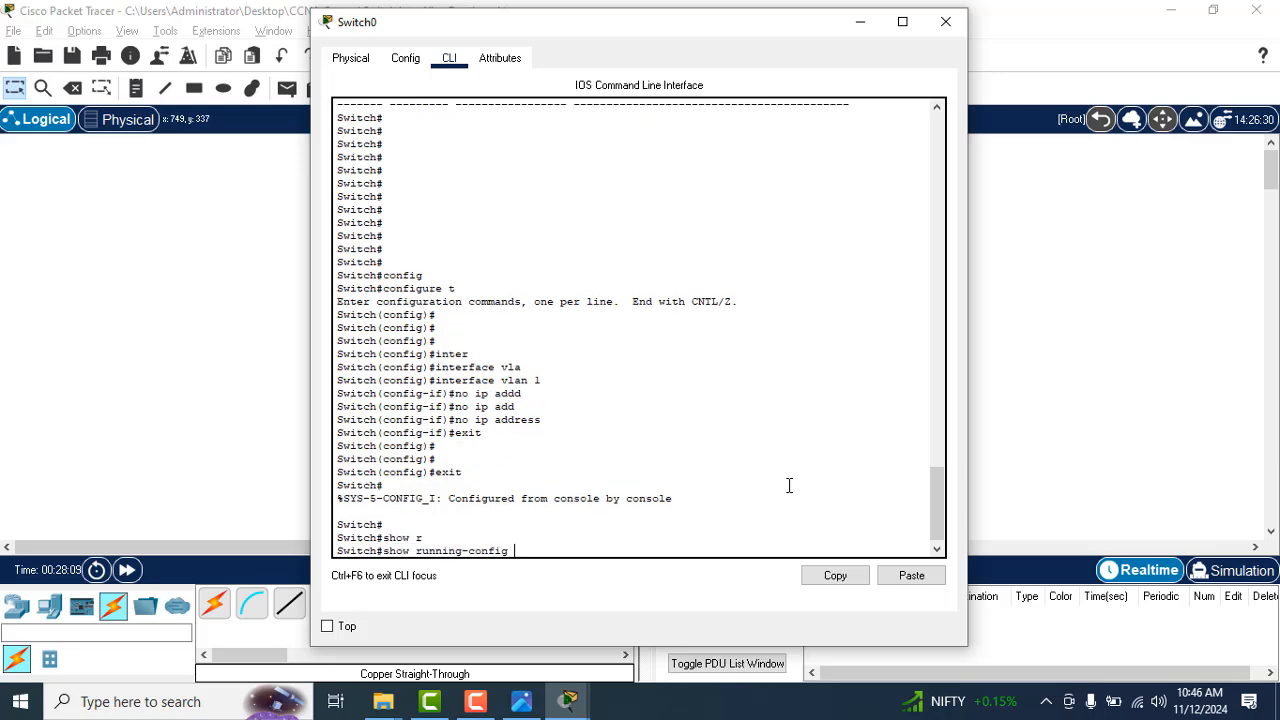
key(Return)
key(Return)
key(Return)
key(Return)
key(Return)
key(Return)
key(Return)
key(Return)
key(Return)
key(Return)
key(Return)
key(Return)
key(Return)
key(Return)
key(Return)
key(Return)
key(Return)
key(Return)
key(Return)
key(Return)
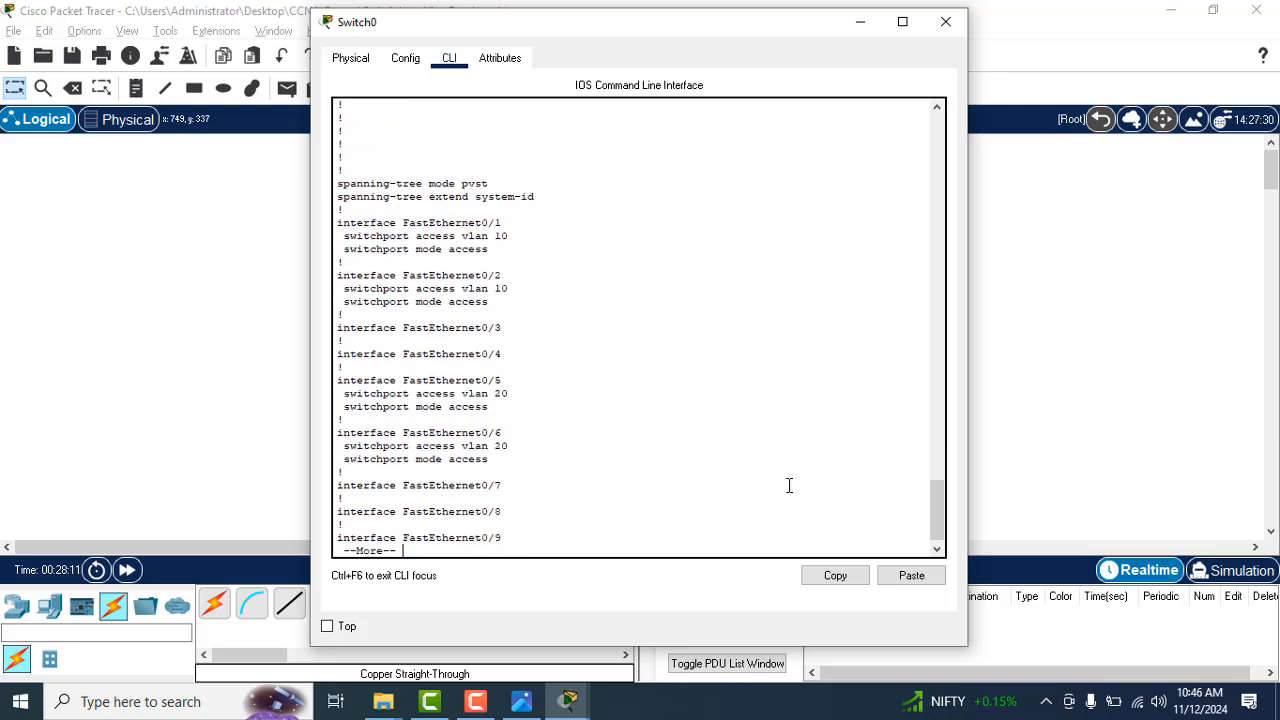
key(Return)
key(Return)
key(Return)
key(Return)
key(Return)
key(Return)
key(Return)
key(Return)
key(Return)
key(Return)
key(Return)
key(Return)
key(Return)
key(Return)
key(Return)
key(Return)
key(Return)
key(Return)
key(Return)
key(Return)
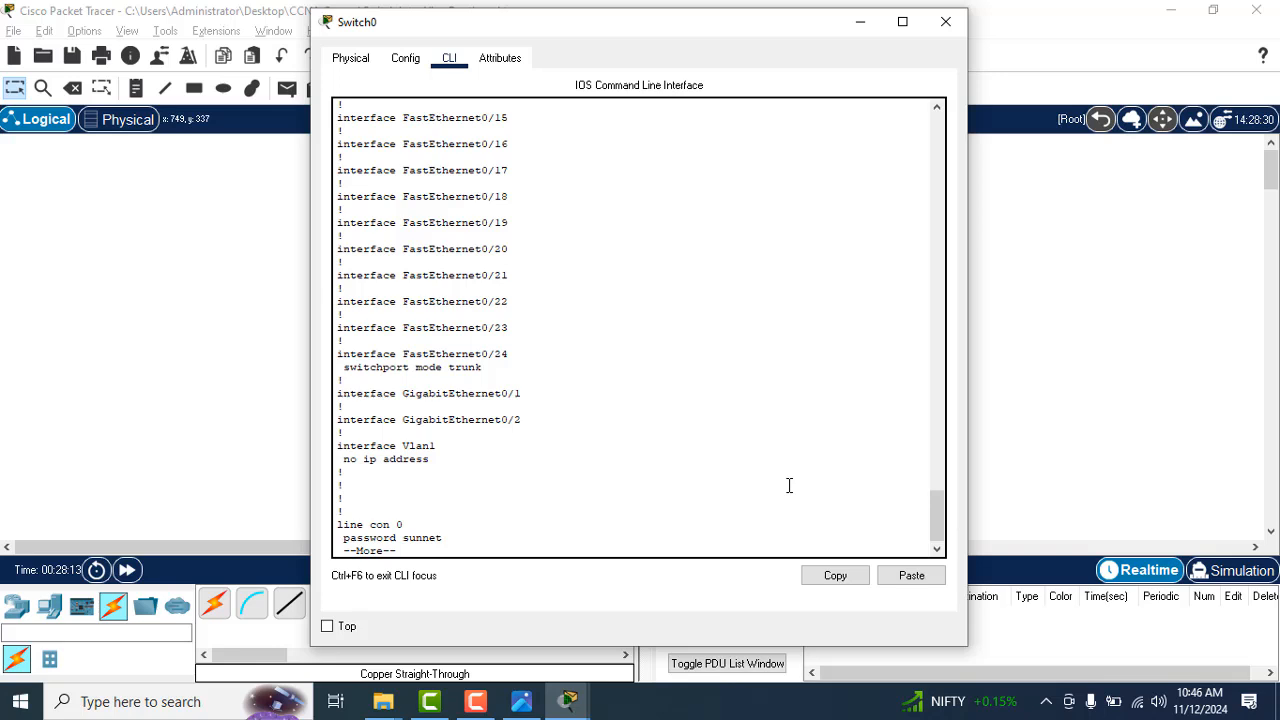
drag(440, 457, 336, 459)
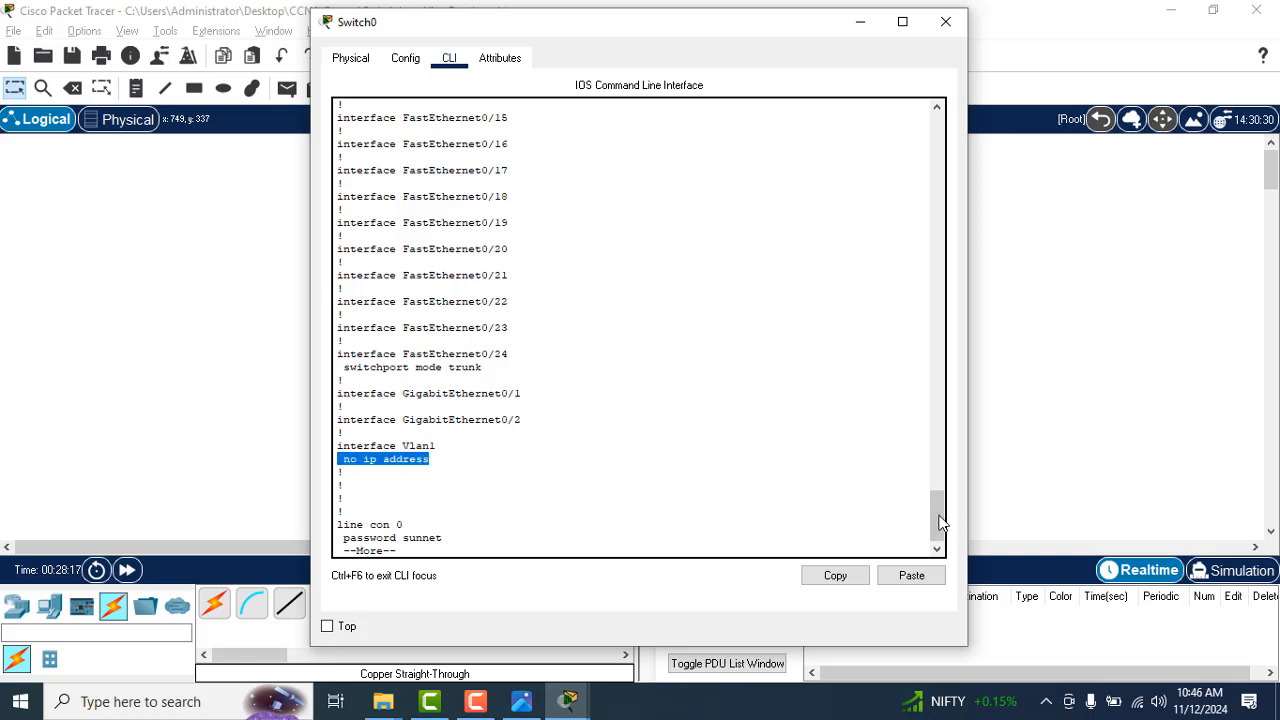
Step: Review the access VLAN settings of FastEthernet0/1 and FastEthernet0/2 and compare them with the port layout in the handwritten notes
drag(937, 518, 926, 454)
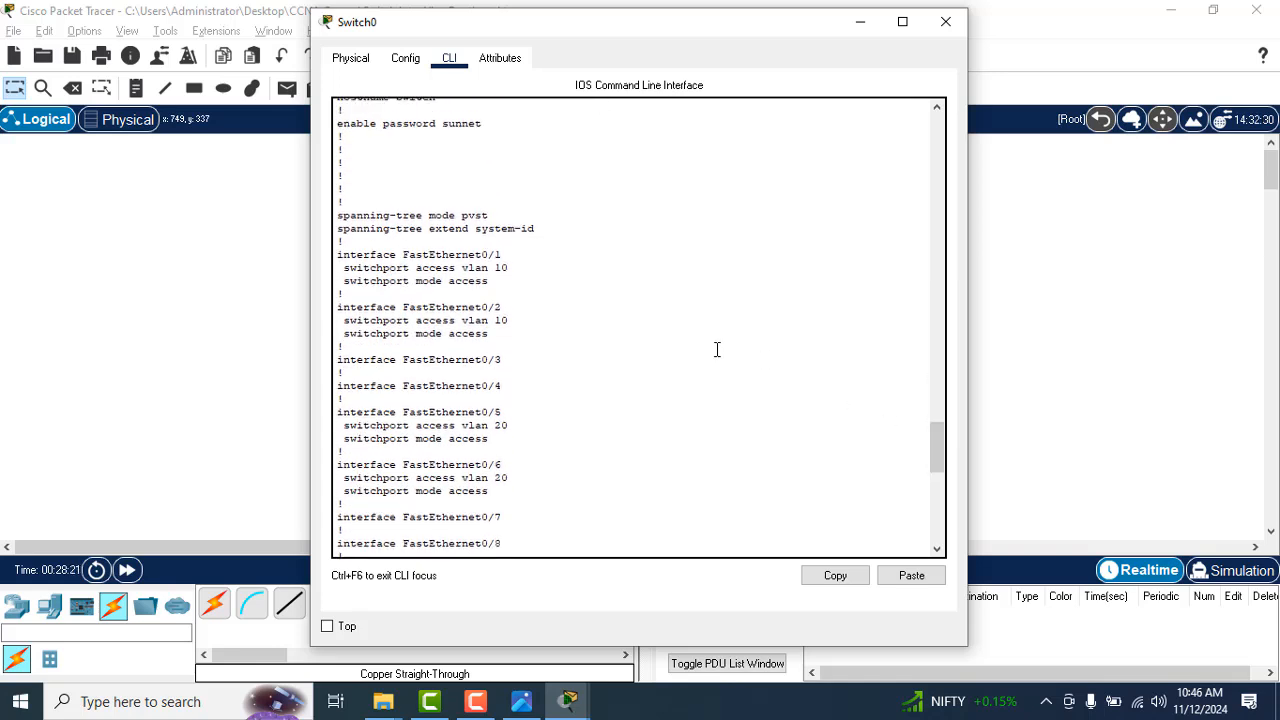
drag(523, 263, 337, 257)
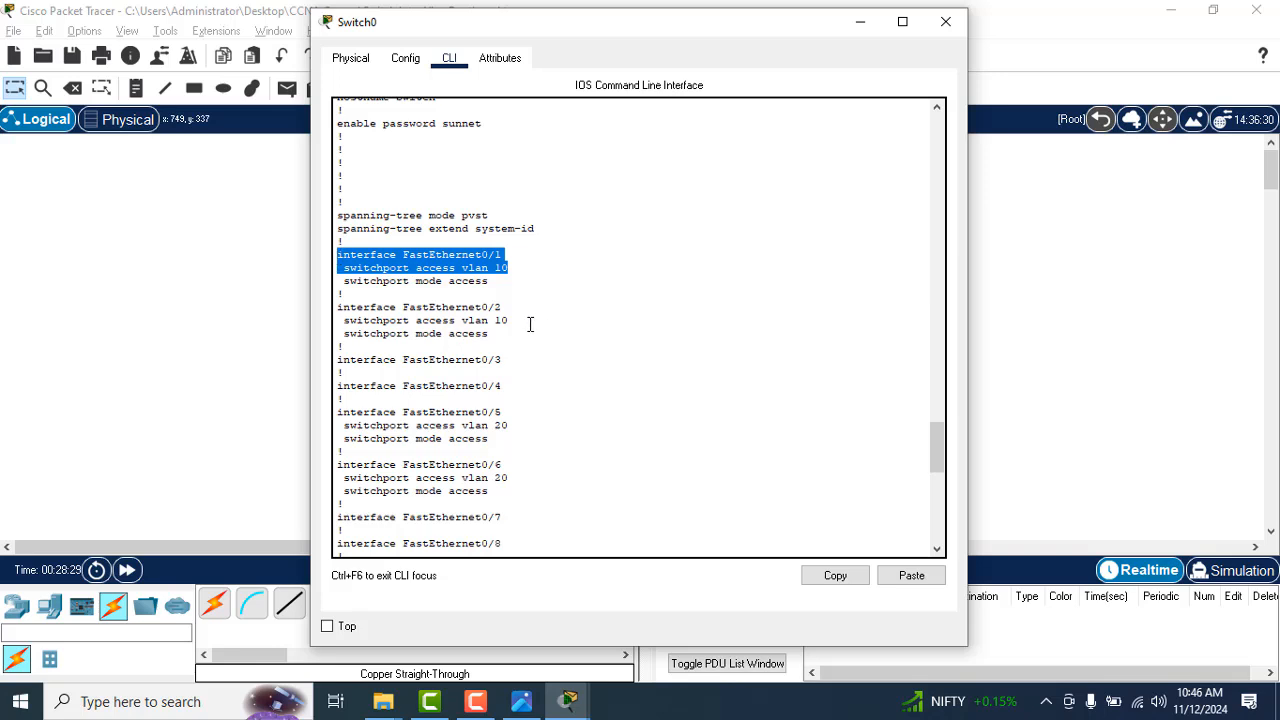
drag(510, 320, 416, 318)
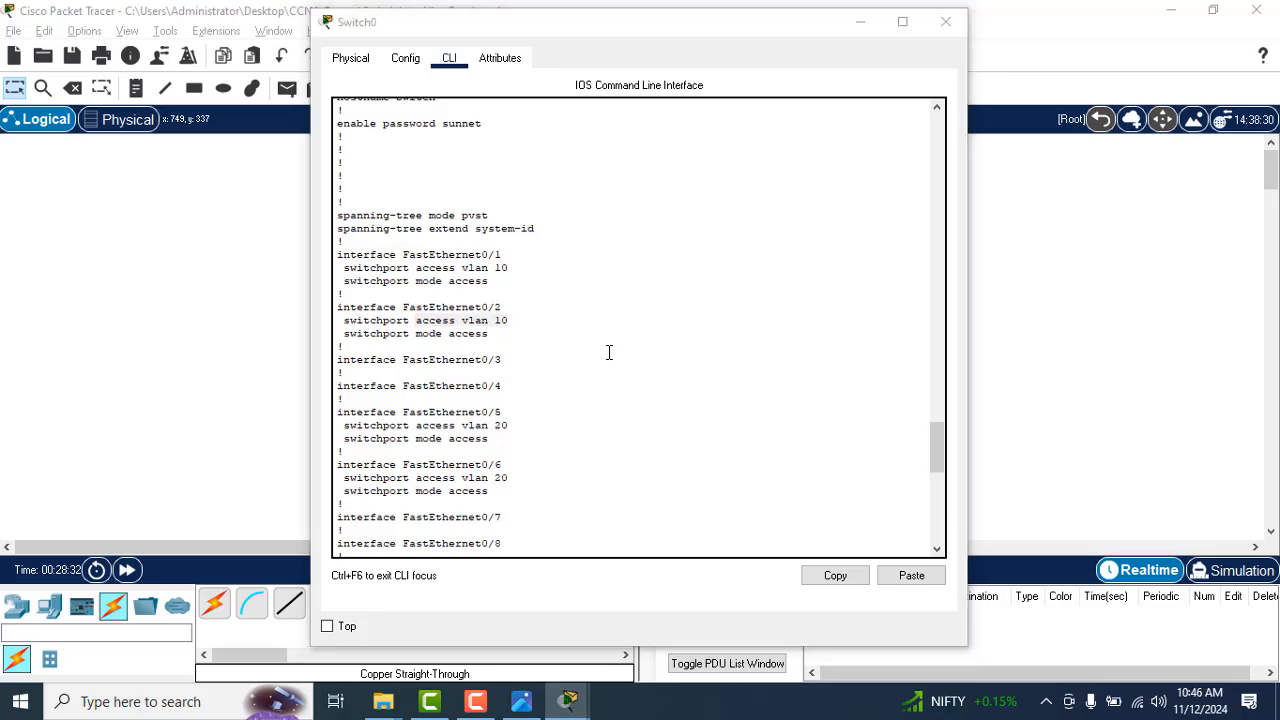
key(alt+Tab)
key(Tab)
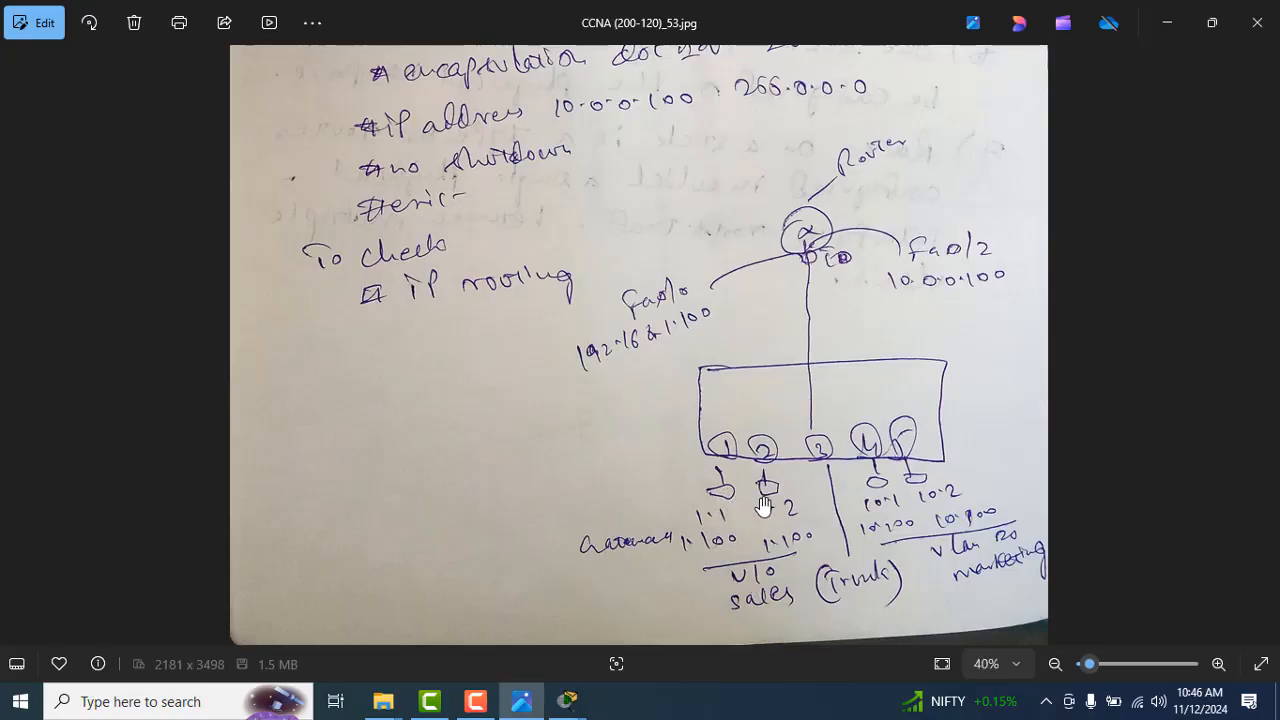
key(alt+Tab)
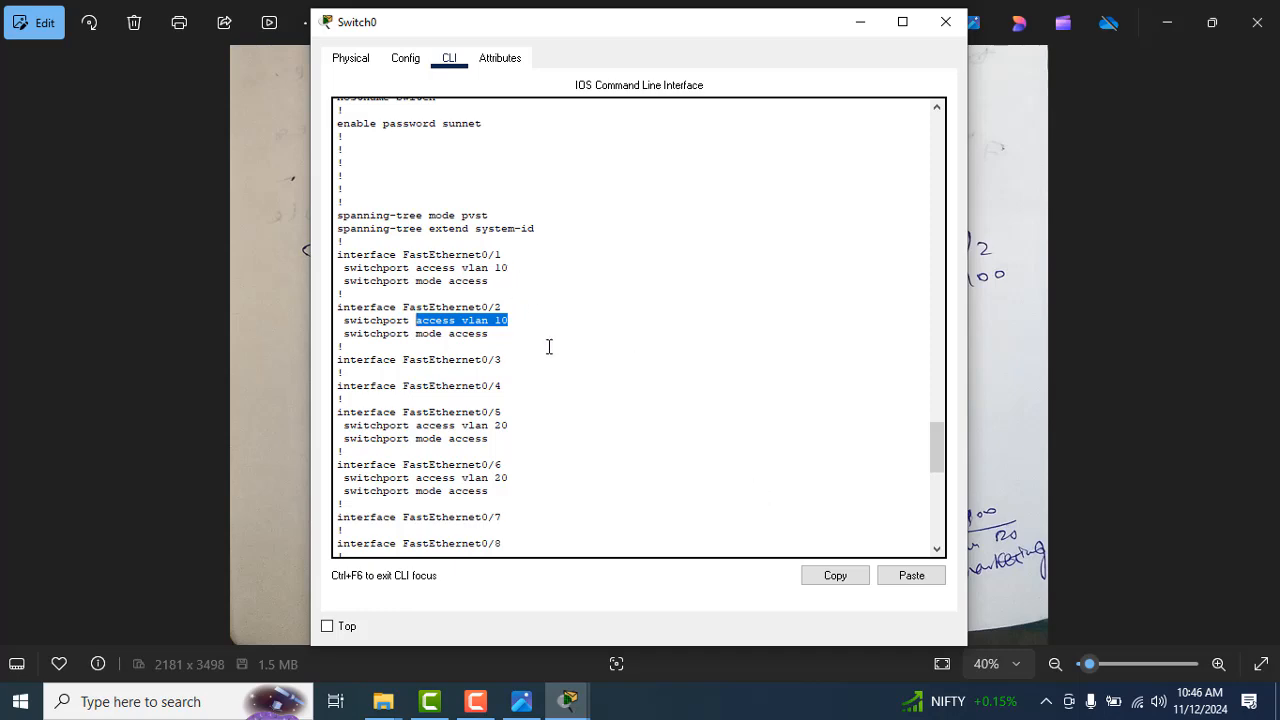
key(alt+Tab)
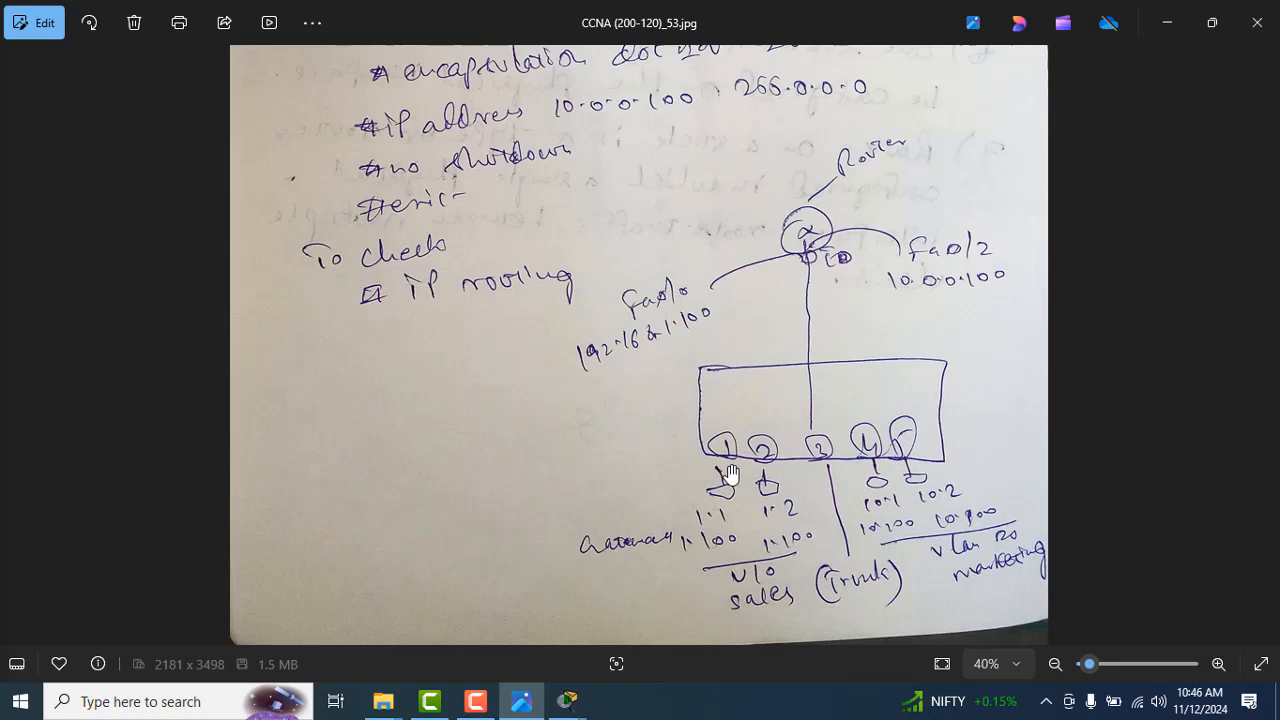
key(alt+Tab)
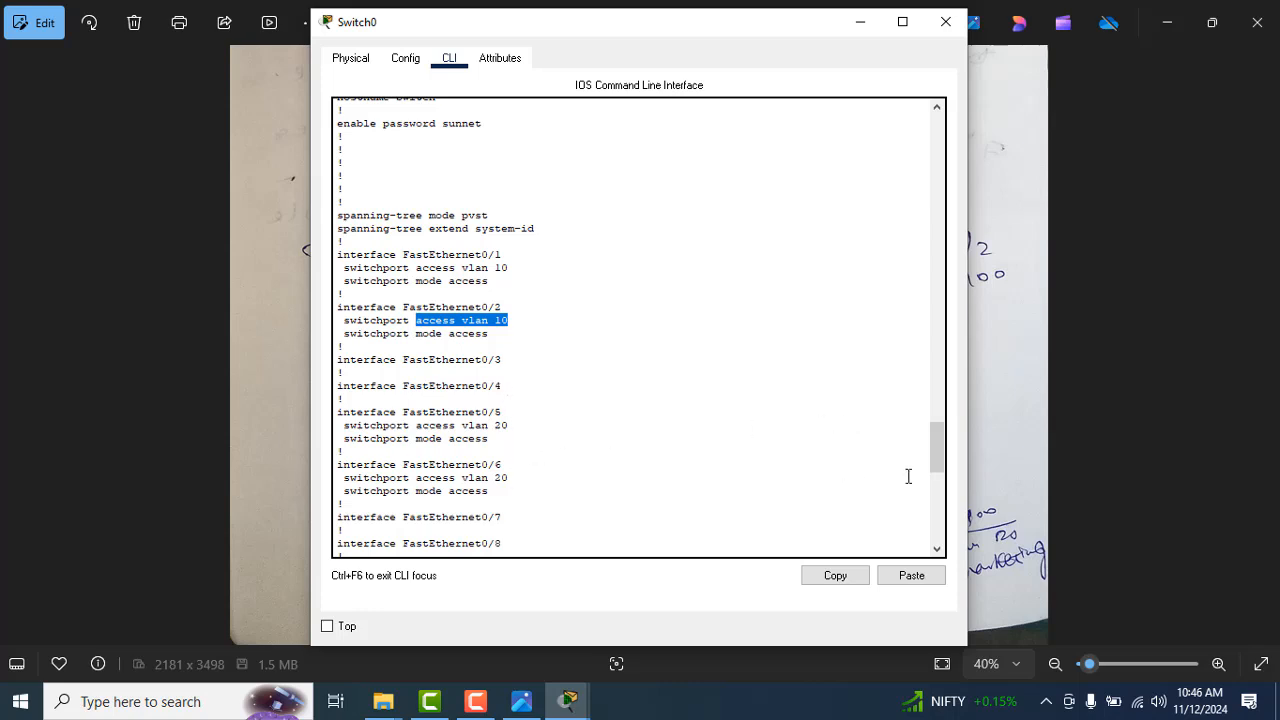
Step: Review the remaining ports in the running-config and page through to the end of the listing
drag(945, 467, 944, 472)
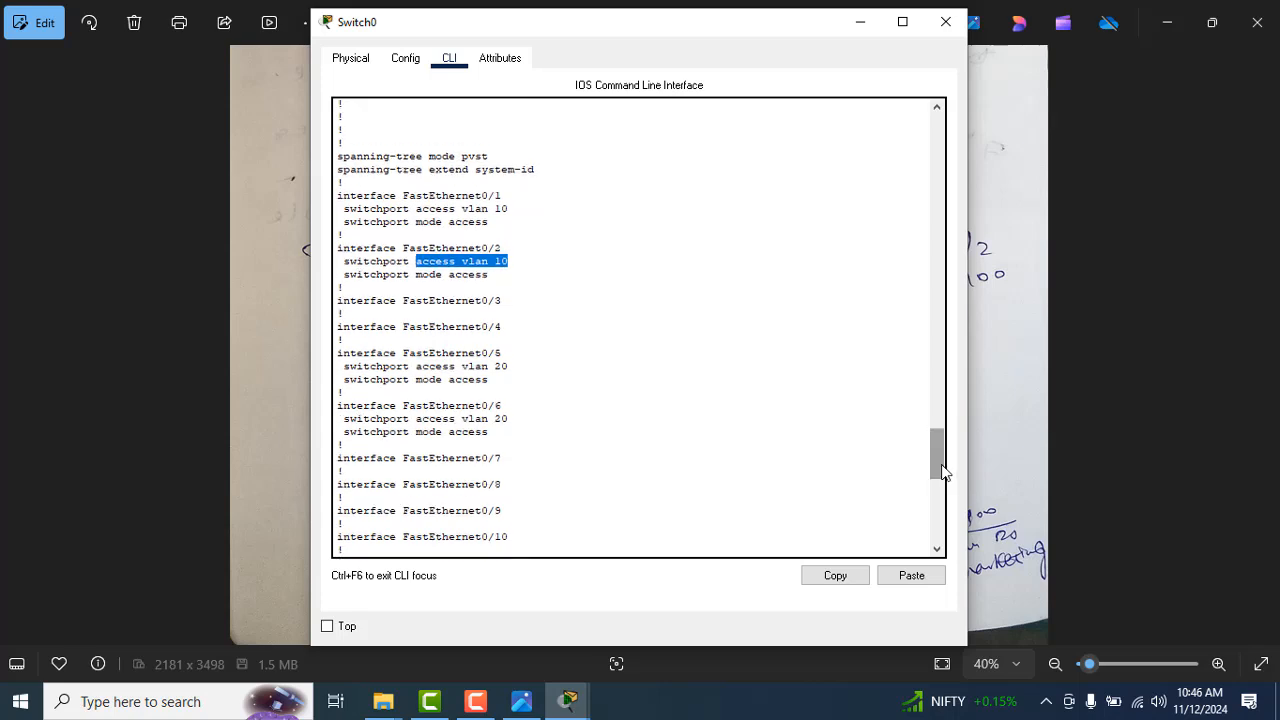
drag(944, 472, 945, 545)
key(Return)
key(Return)
key(Return)
key(Return)
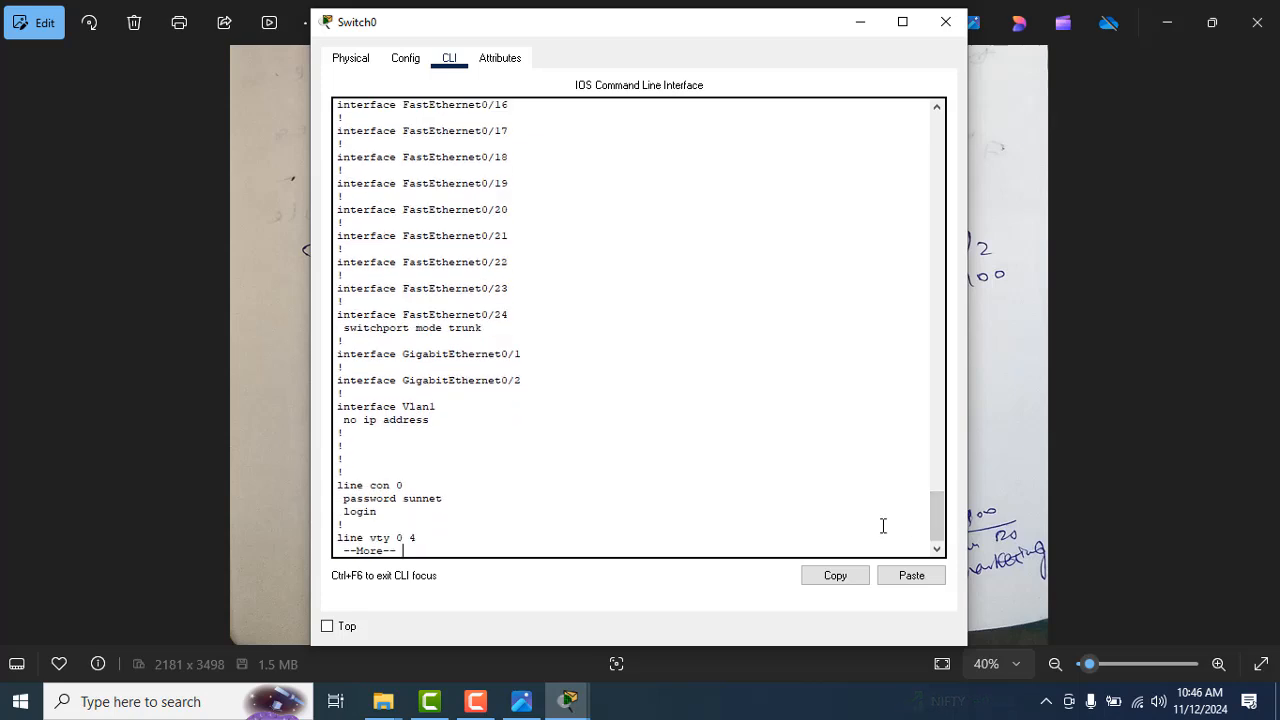
key(Return)
key(Return)
key(Return)
key(Return)
key(Return)
key(Return)
key(Return)
key(Return)
key(Return)
key(Return)
key(Return)
key(Return)
key(Return)
key(Return)
key(Return)
key(Return)
key(Return)
key(Return)
key(Return)
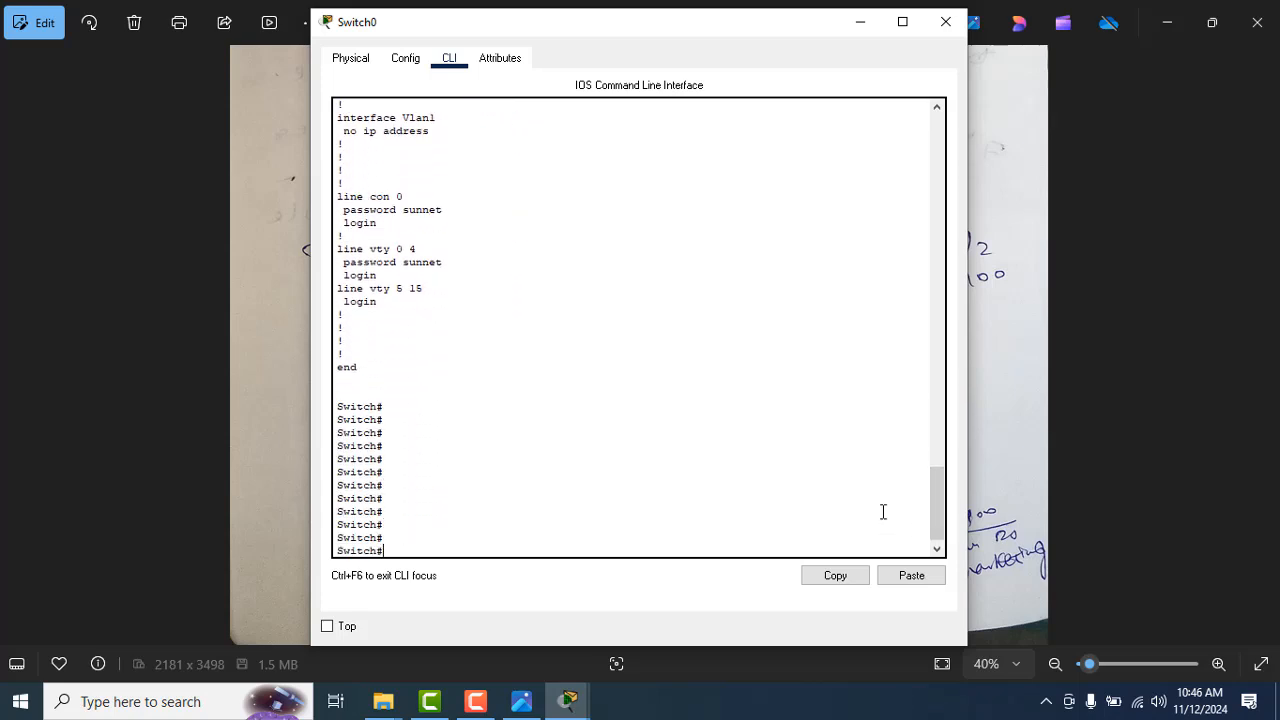
Step: Re-enter Switch0's global configuration mode with configure t
text(cnfogg)
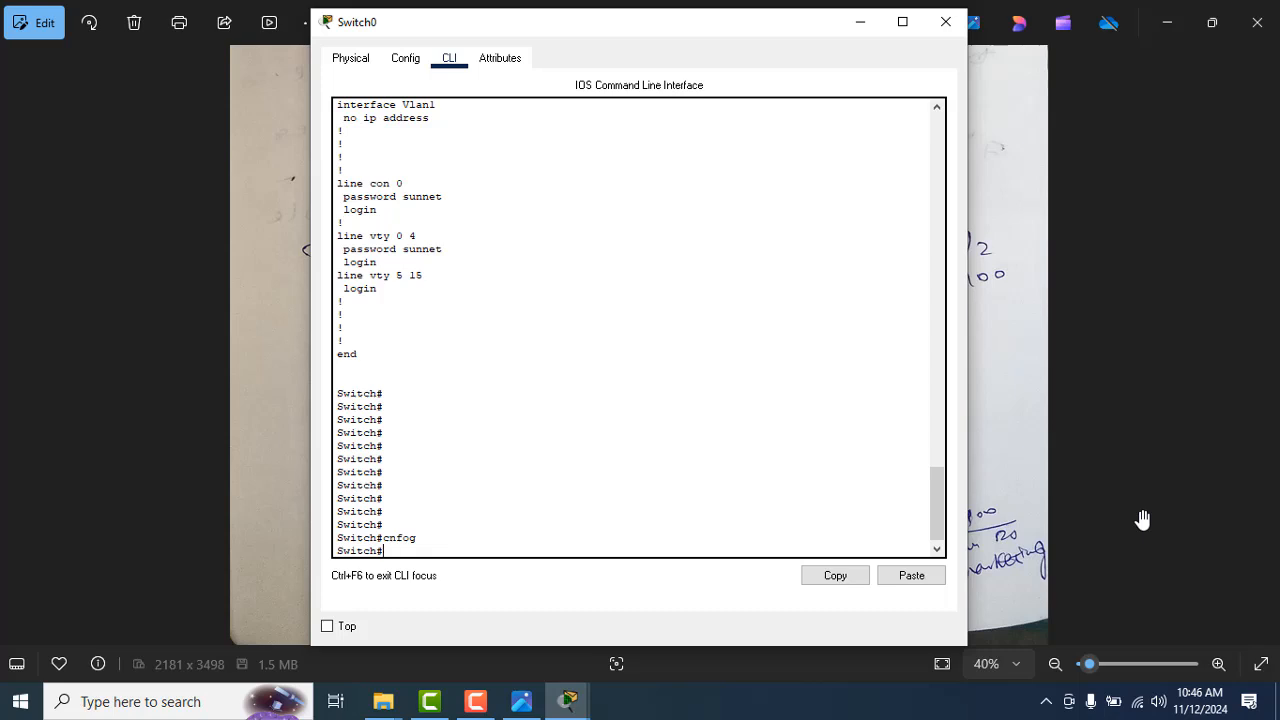
text(config)
key(Tab)
text(t)
key(Return)
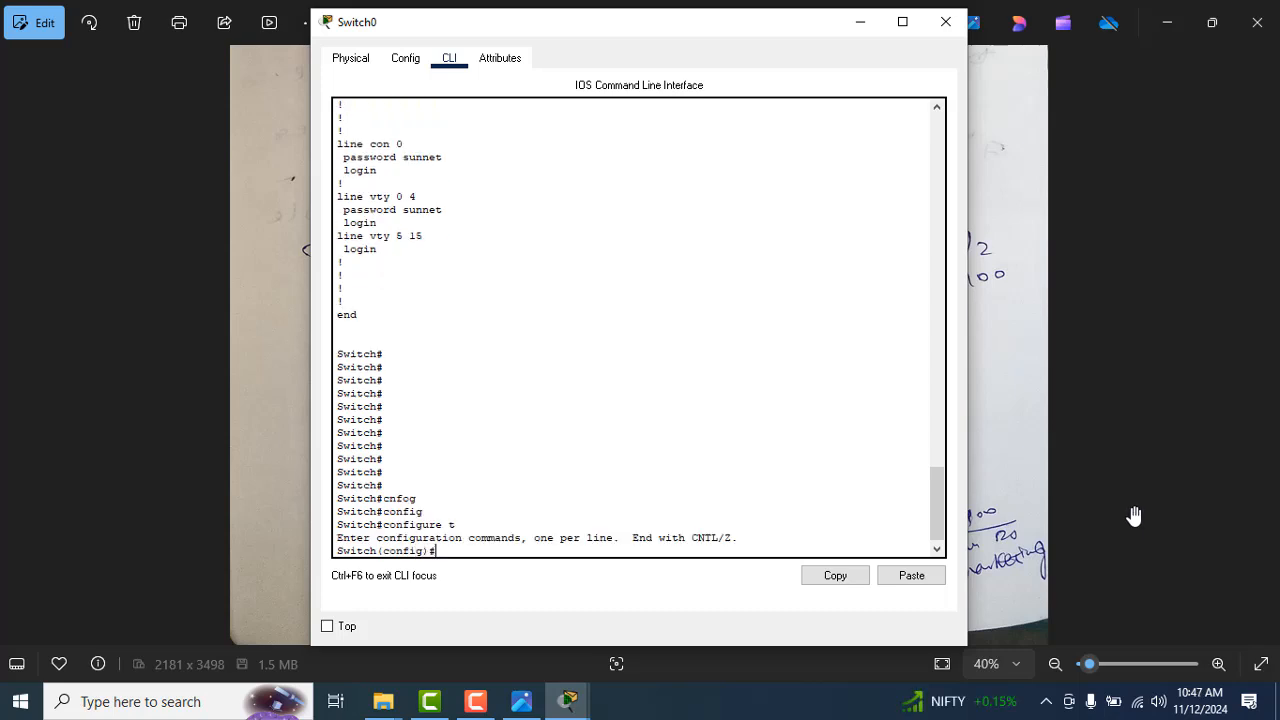
key(Return)
key(Return)
key(Return)
Step: Check the port layout in the notes and open interface fastEthernet 0/6 for configuration on Switch0
key(alt+Tab)
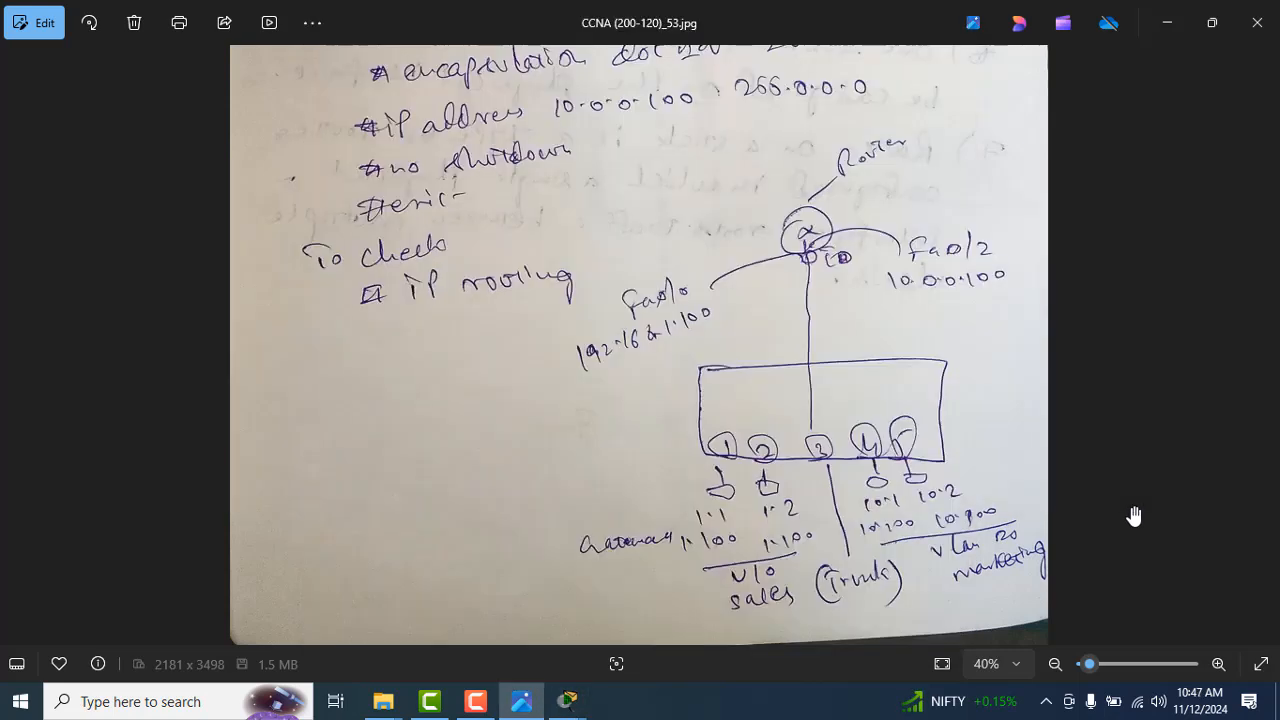
key(alt+Tab)
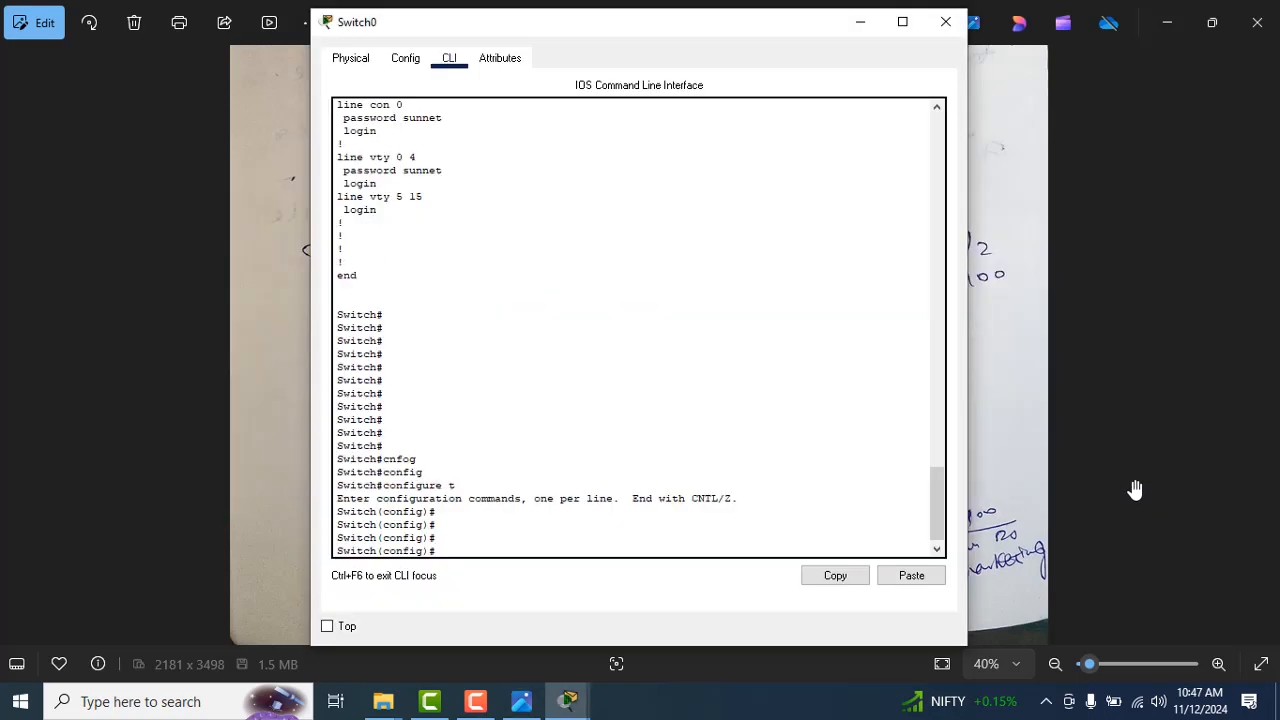
text(inter)
key(Tab)
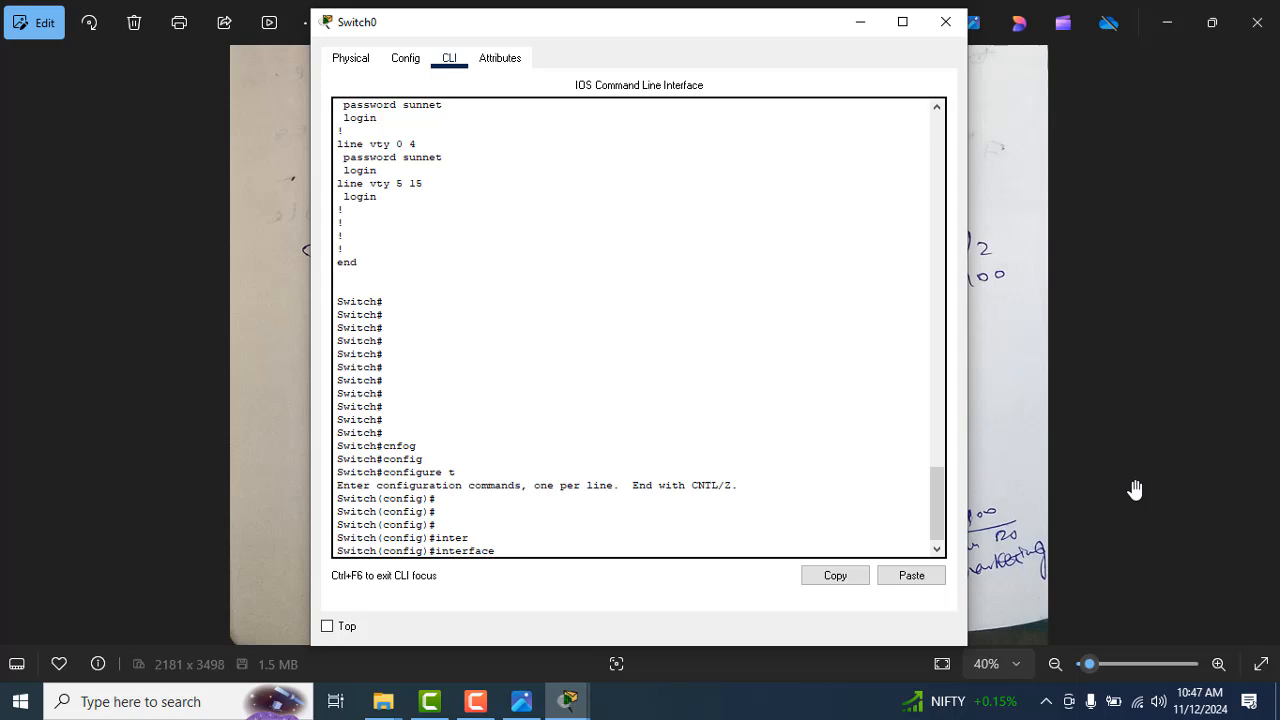
text(fast)
key(Tab)
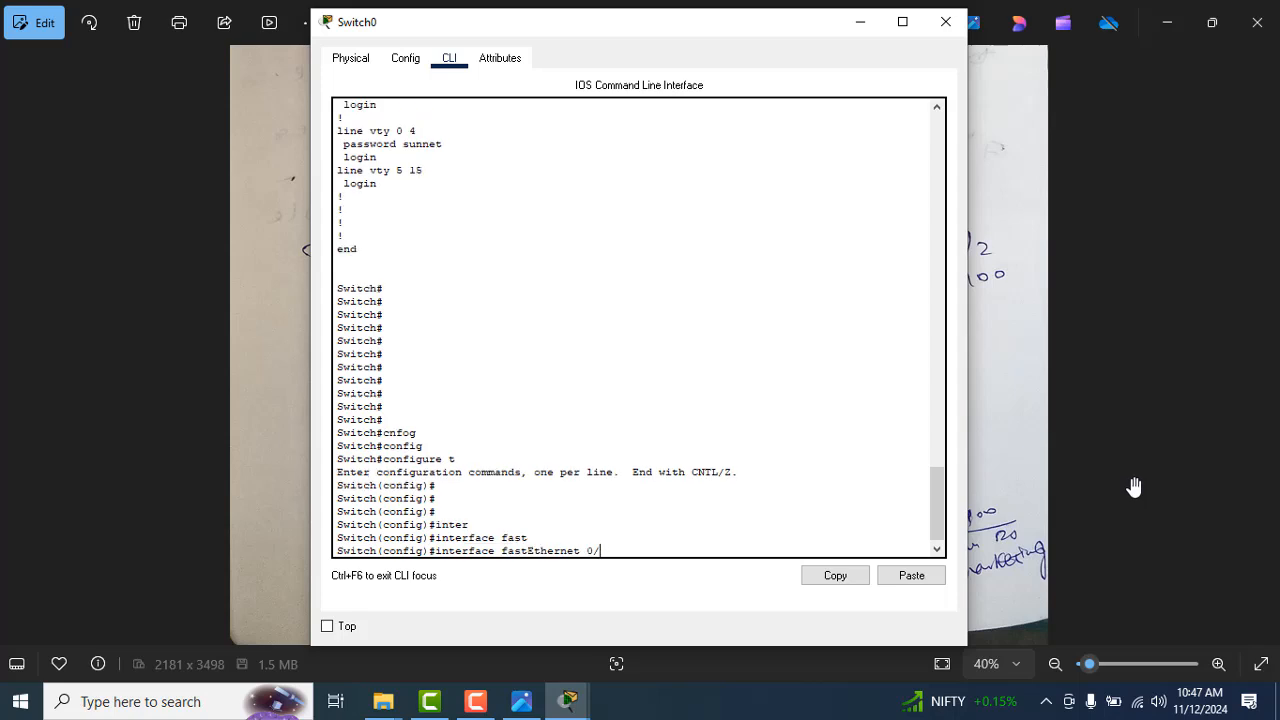
text(0/6)
key(Return)
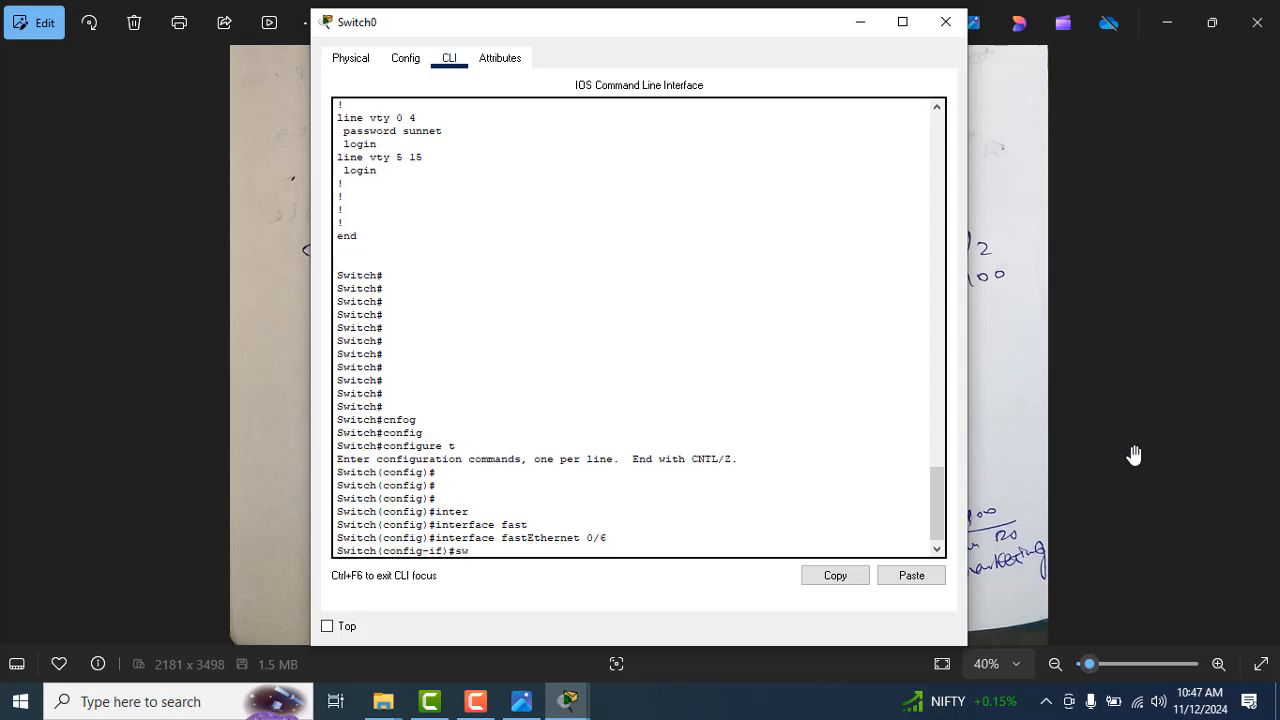
Step: Set the fastEthernet 0/6 port to access mode with switchport mode access
text(swit)
key(Tab)
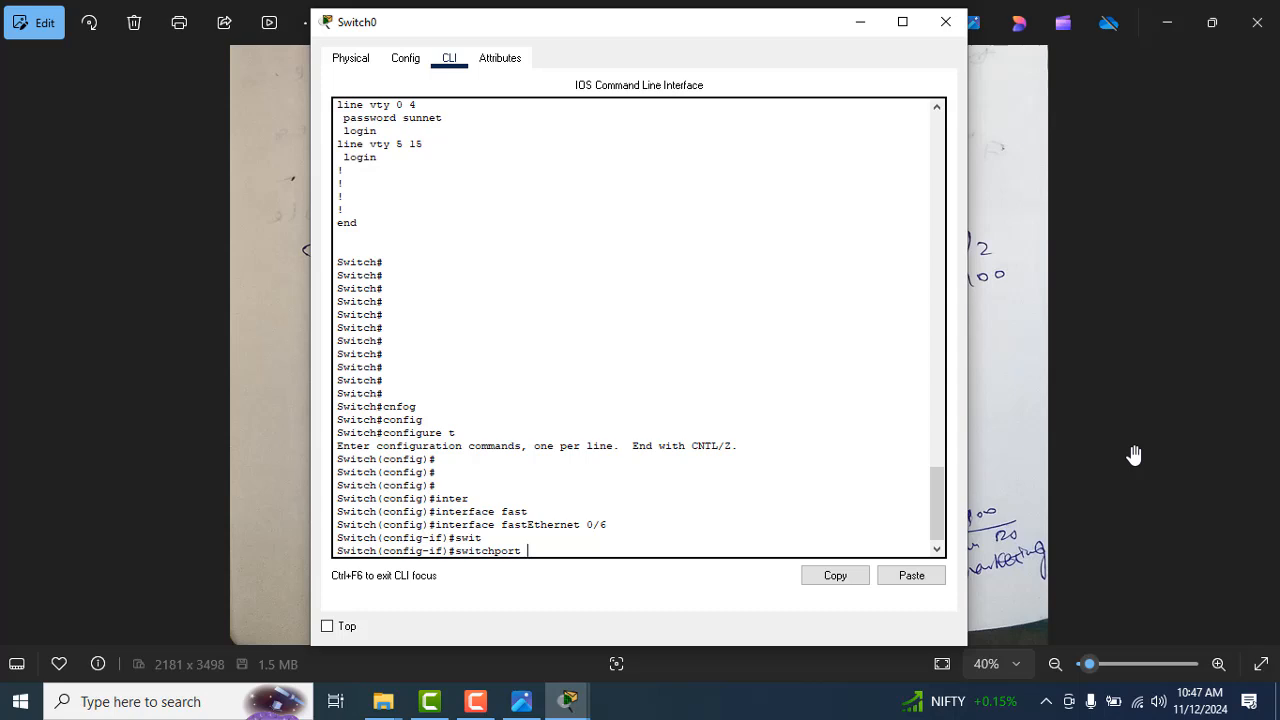
text(mide)
key(Tab)
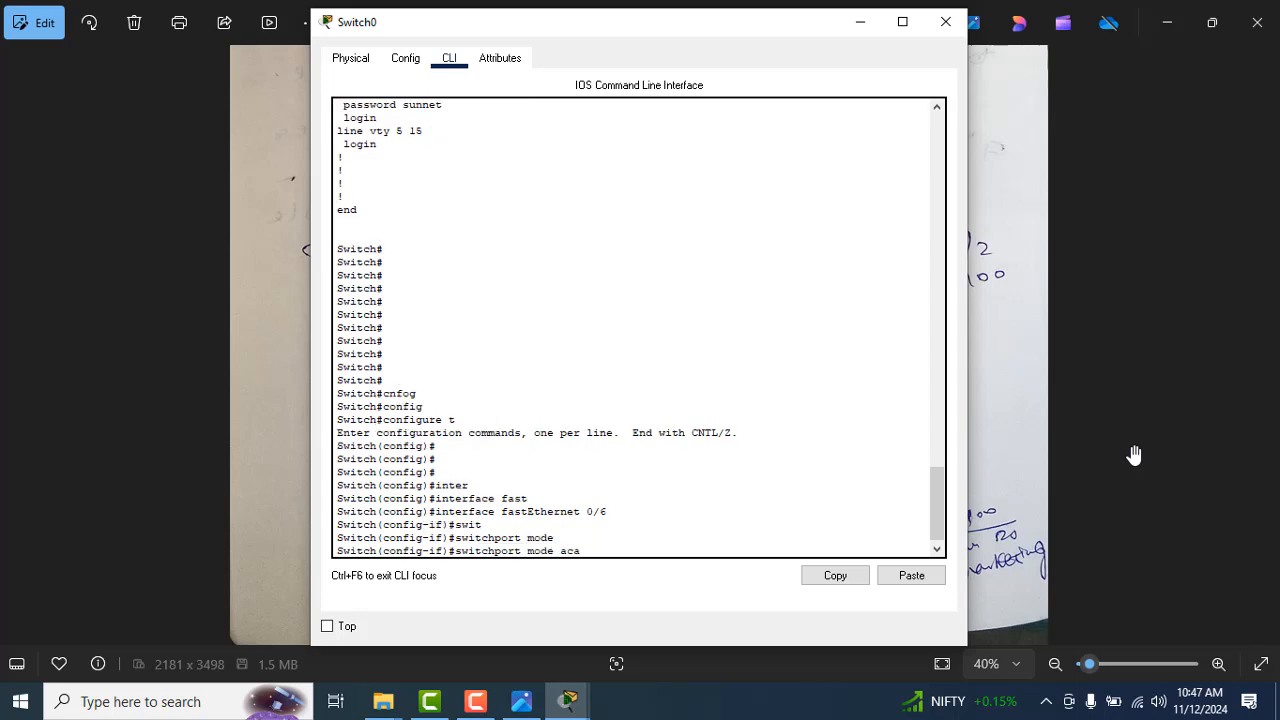
text(accc)
key(Tab)
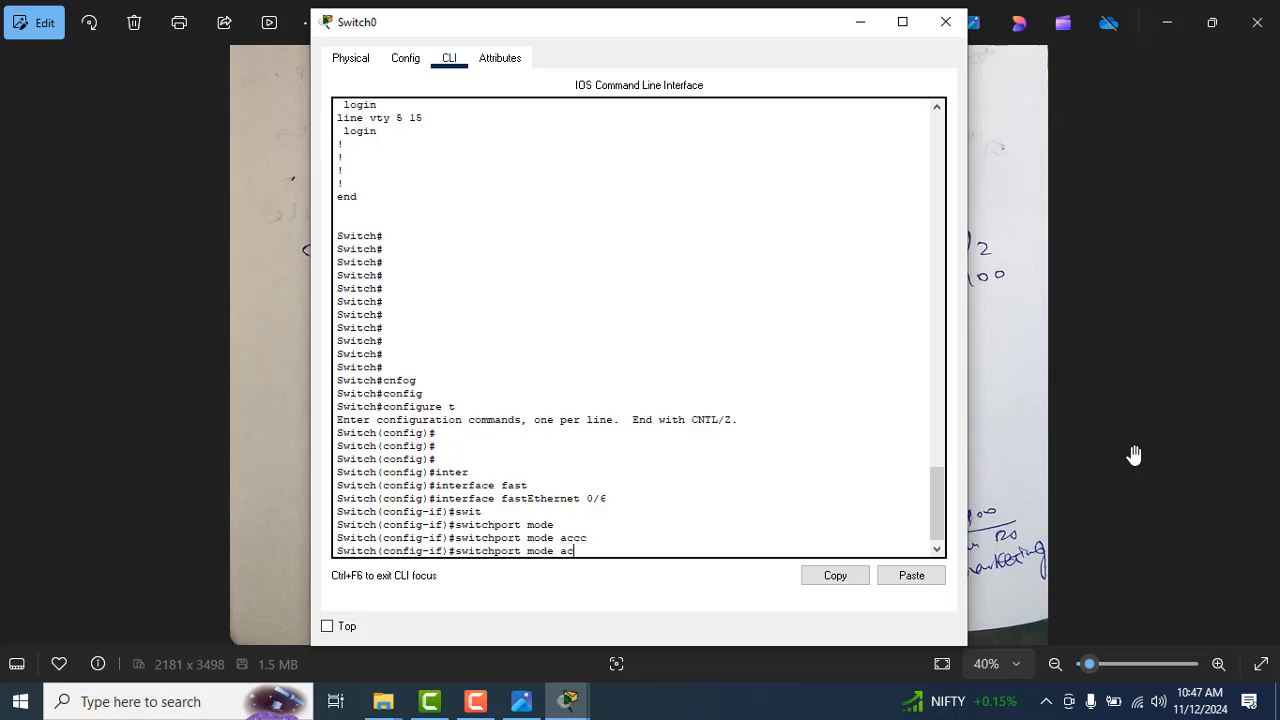
key(BackSpace)
key(BackSpace)
text(acc)
key(Tab)
key(Return)
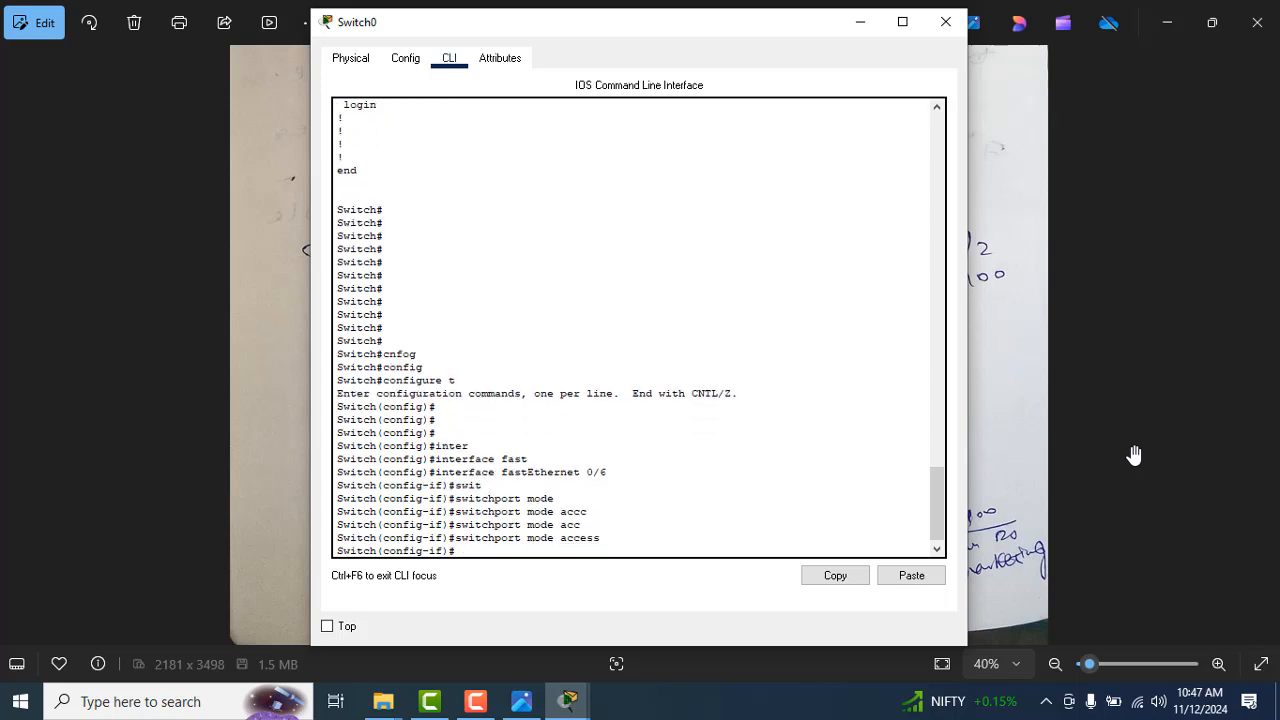
Step: Assign the fastEthernet 0/6 port to VLAN 1 with switchport access vlan 1
text(swit)
key(Tab)
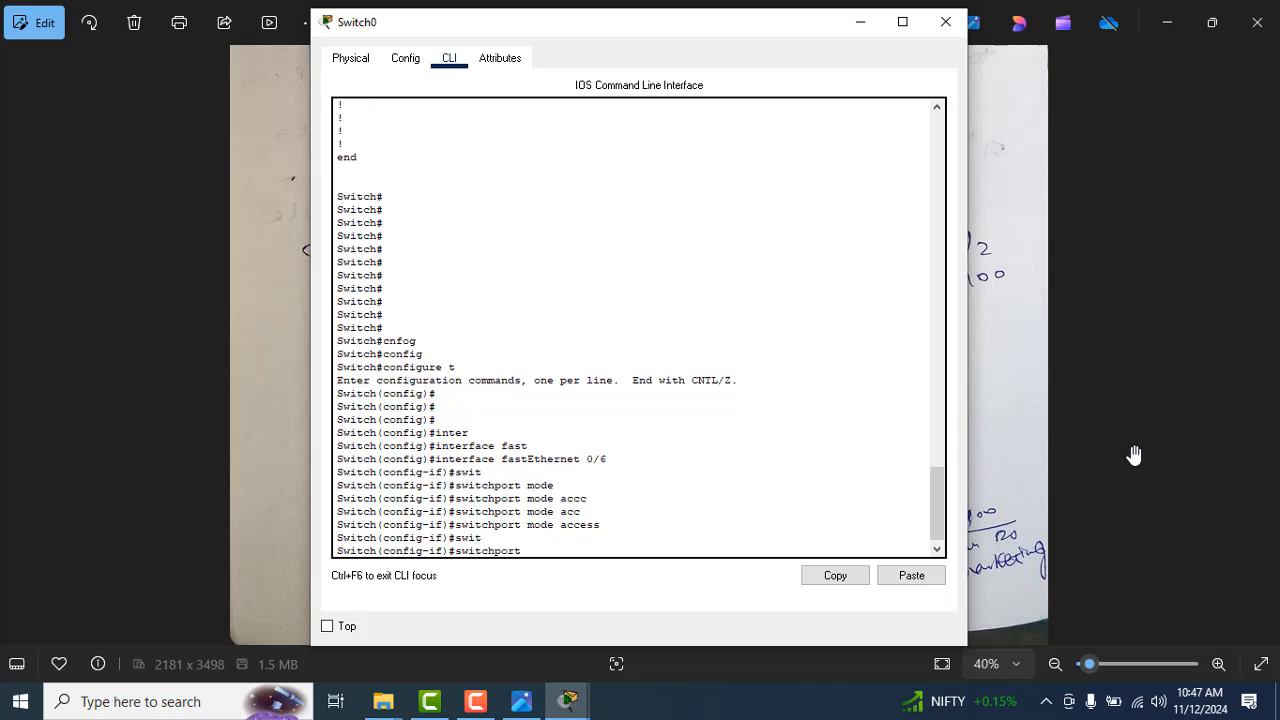
text(acc)
key(Tab)
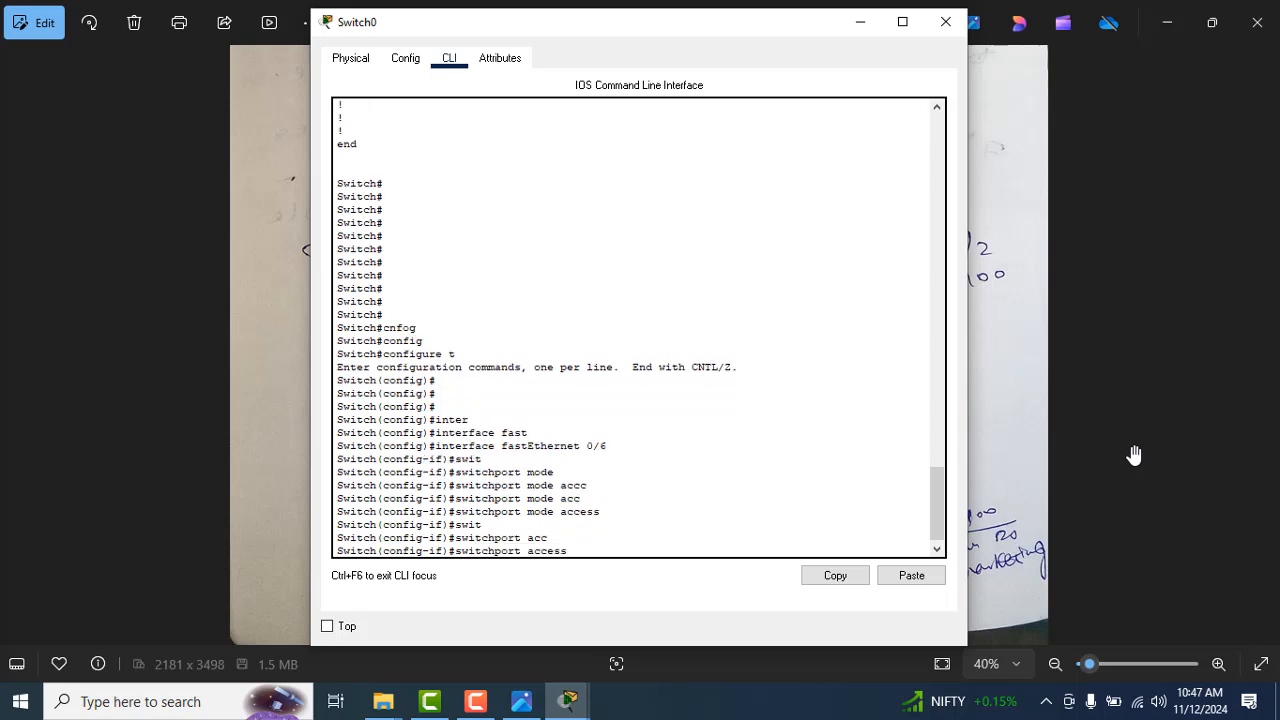
text(vla)
key(Tab)
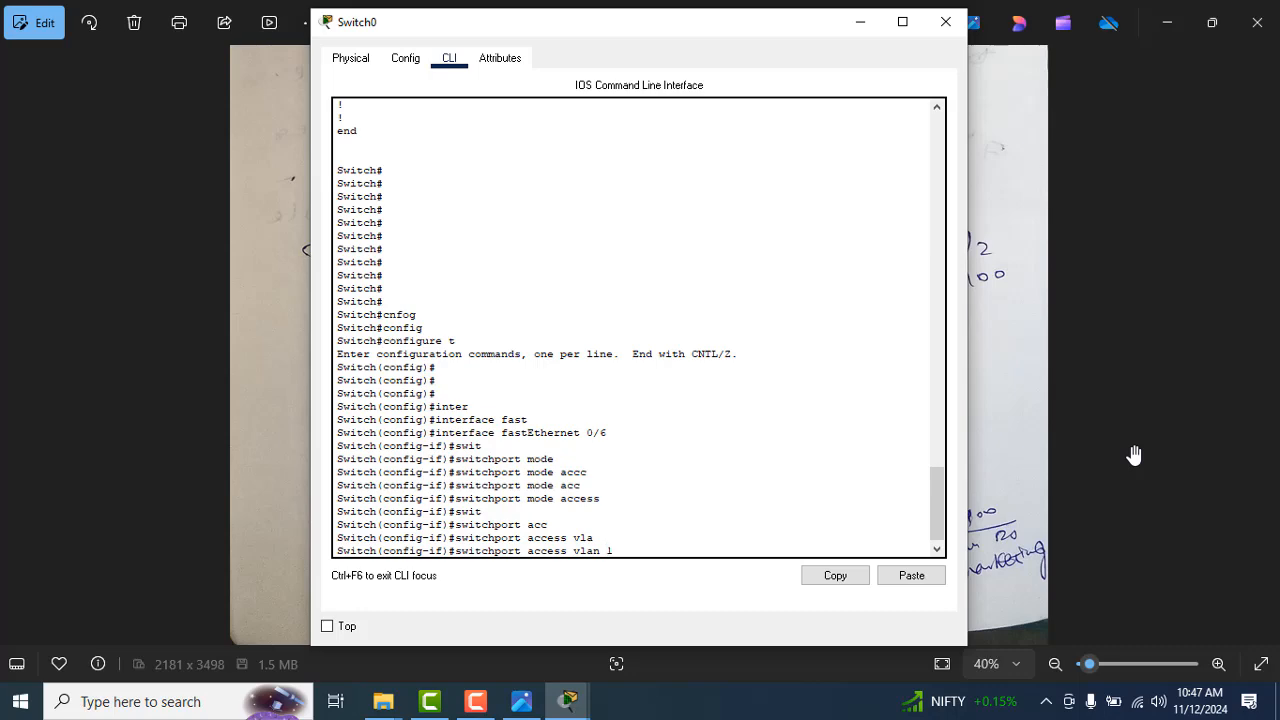
text(1)
key(Return)
Step: Glance at the port layout in the notes and exit Switch0's configuration back to privileged EXEC mode
key(alt+Tab)
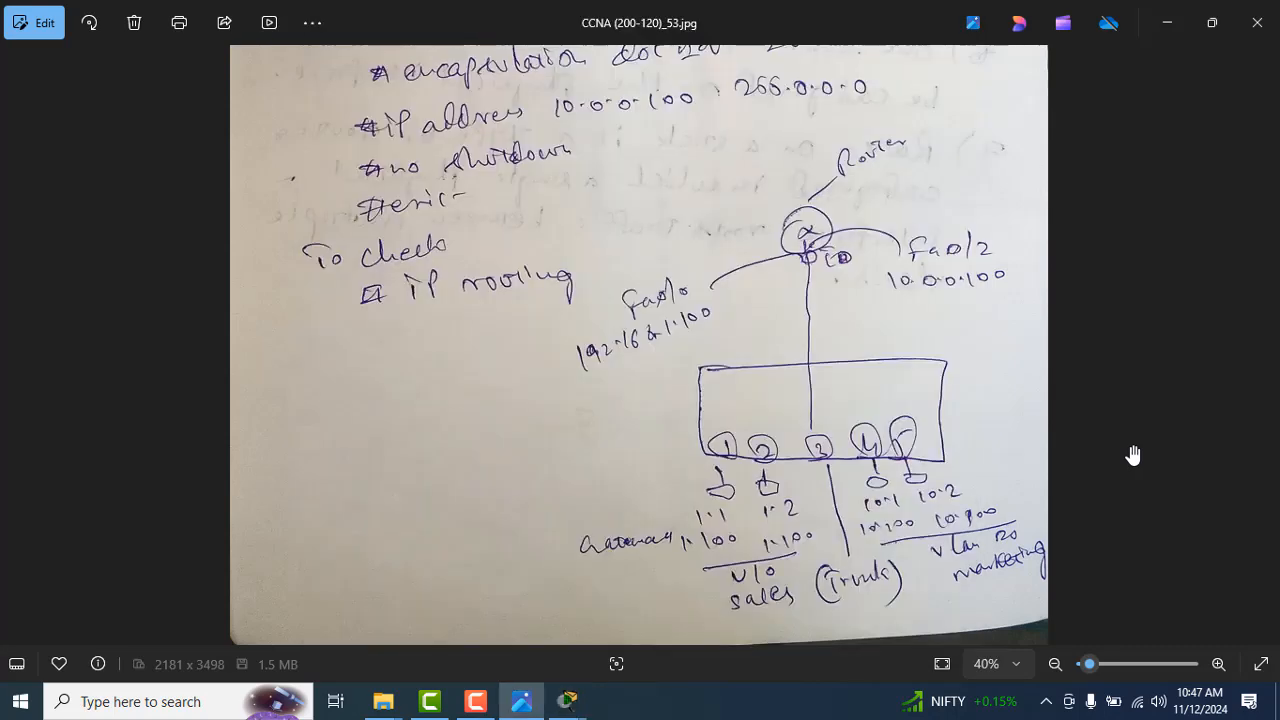
key(super+Tab)
key(Right)
key(Return)
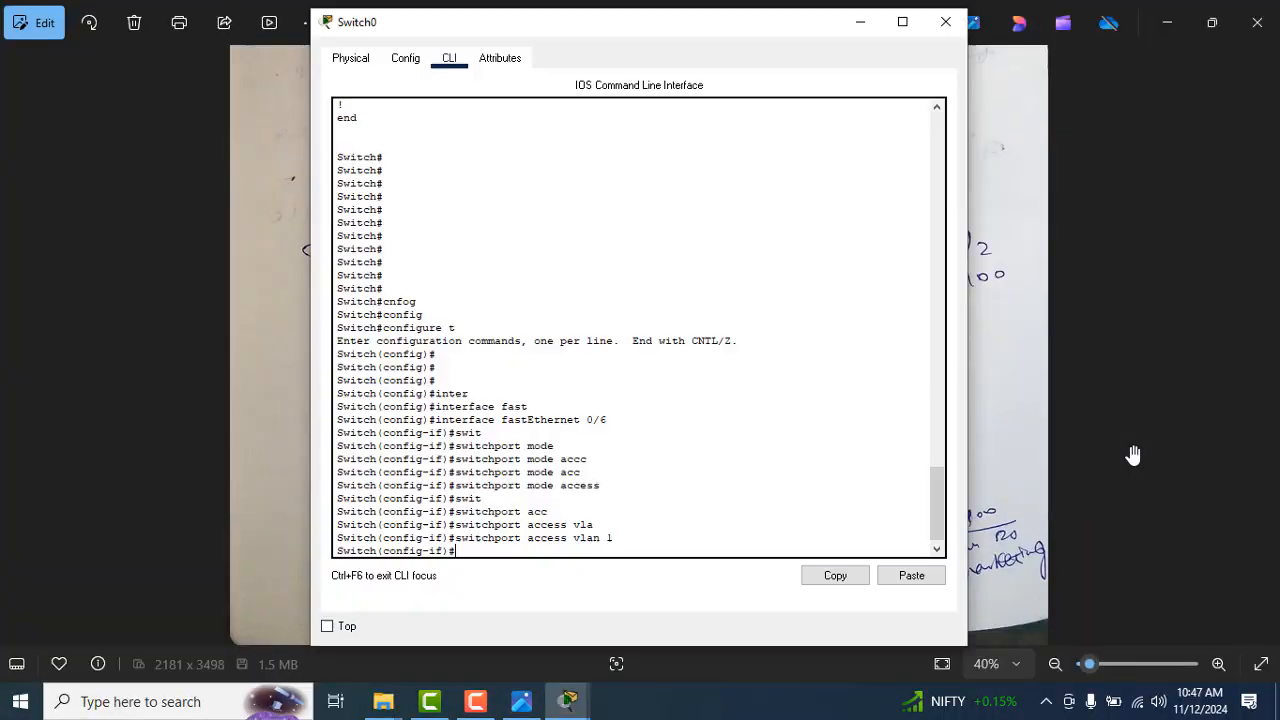
key(alt+Tab)
key(alt+Tab)
text(exit)
key(Return)
key(Return)
key(Return)
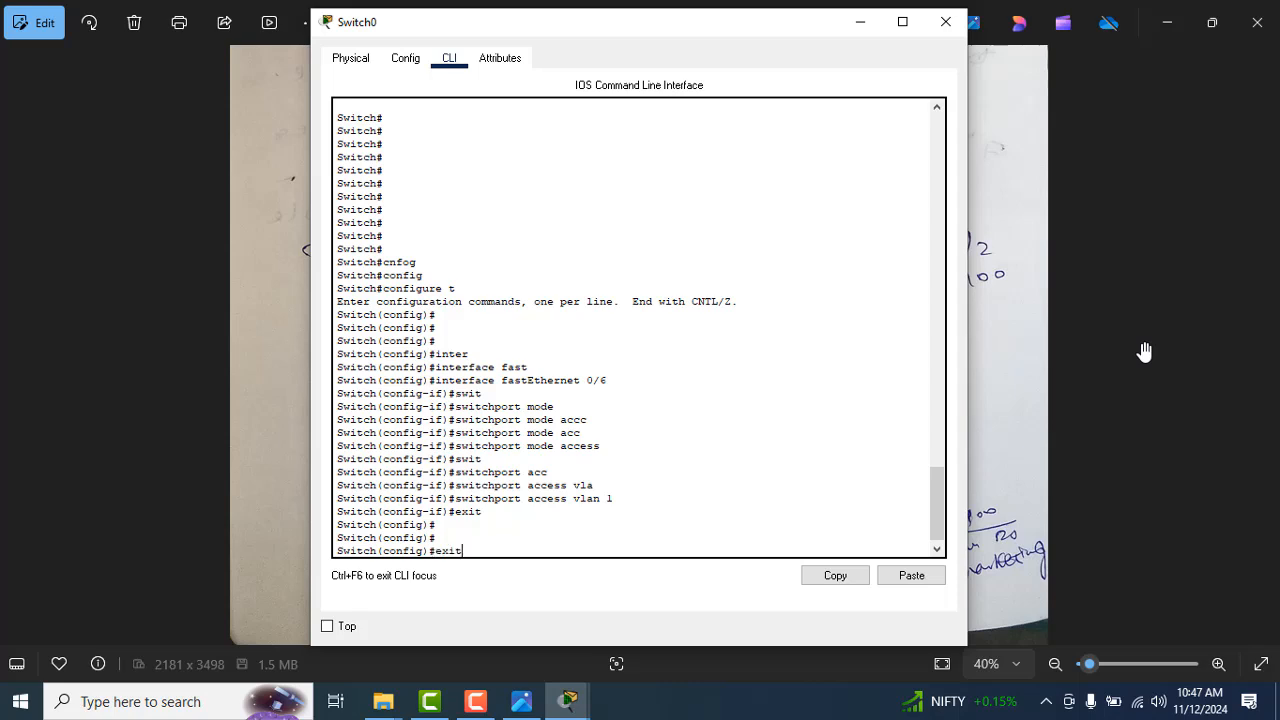
key(Return)
key(Return)
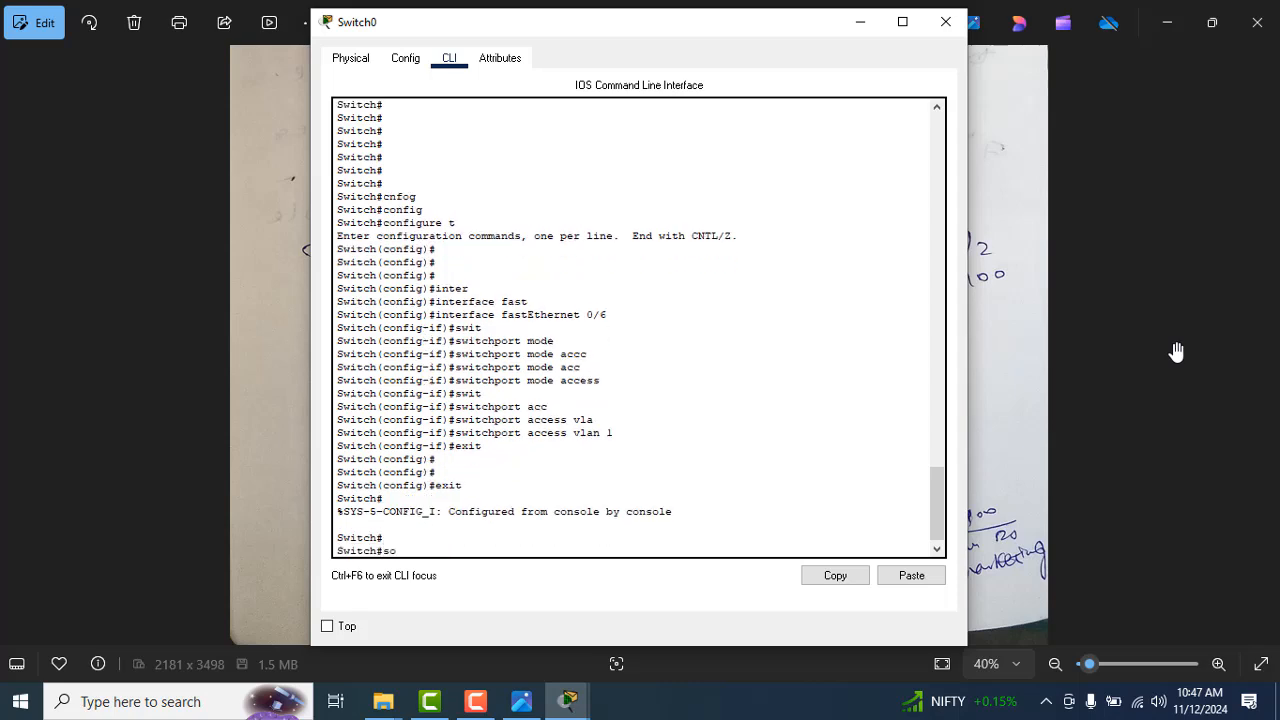
Step: Run show vlan on Switch0 and compare the marketing VLAN's ports with the notes, paging to the end of the output
key(BackSpace)
text(how vla)
key(Tab)
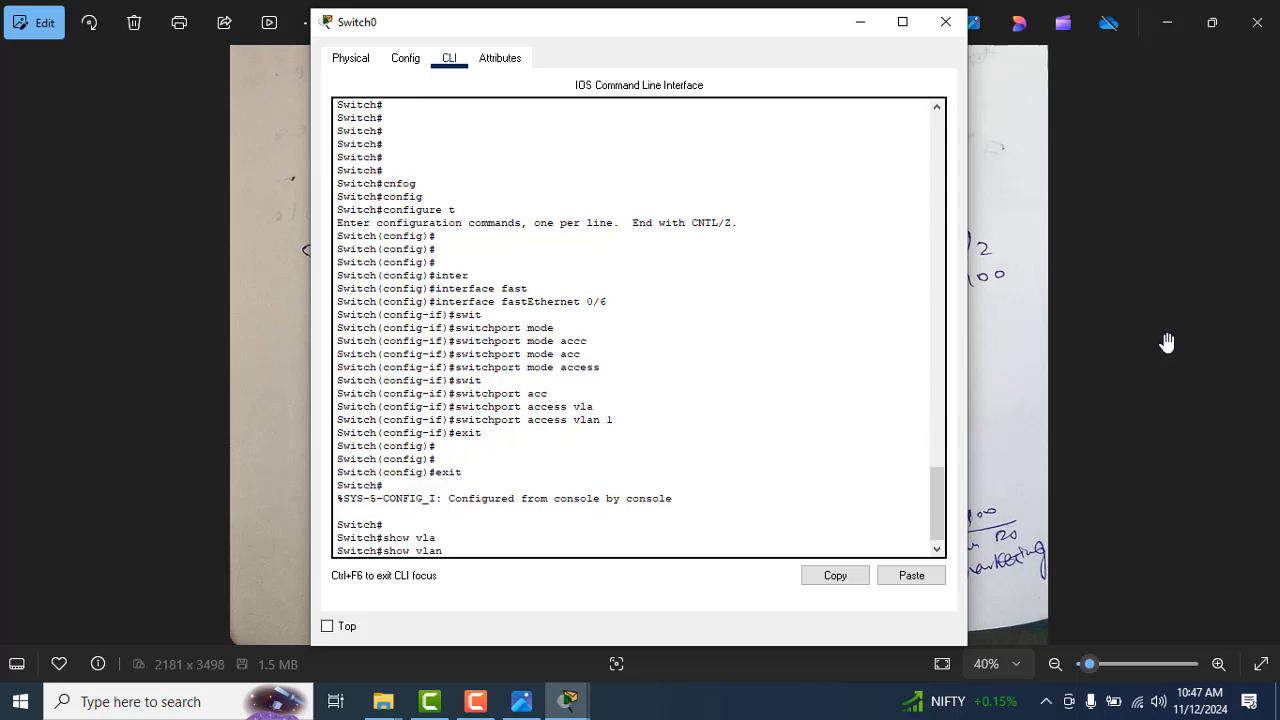
key(Return)
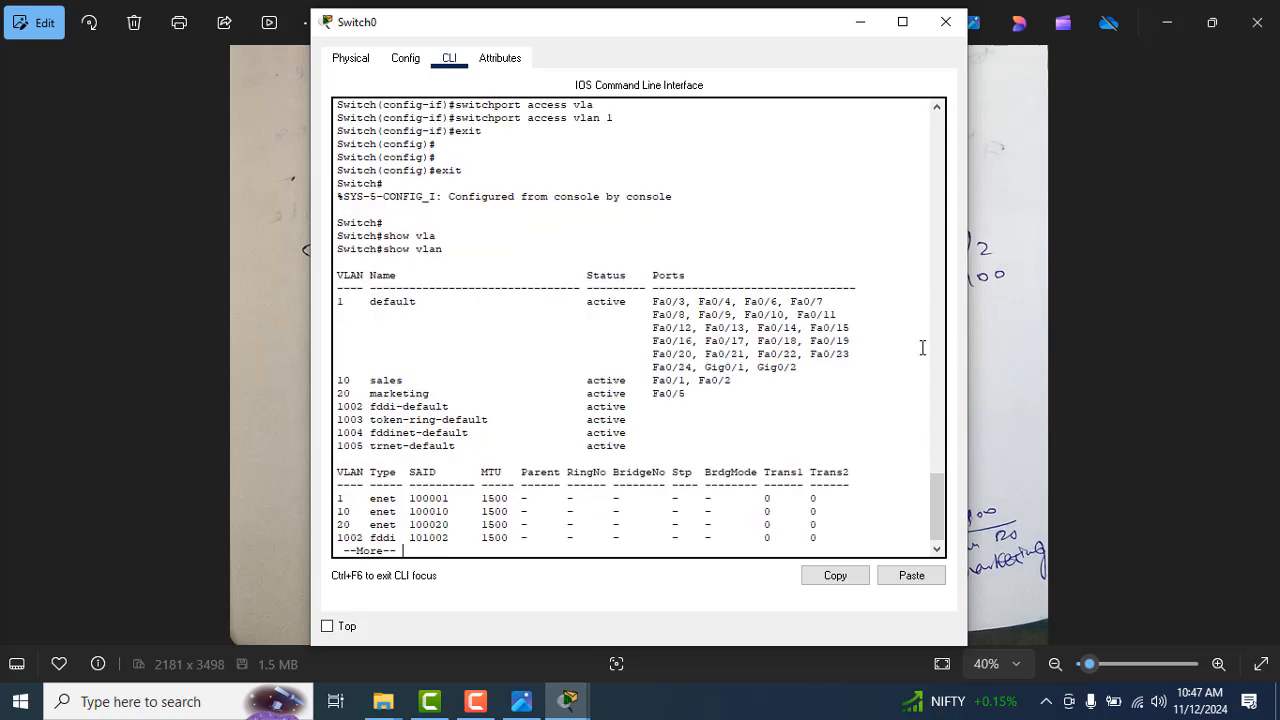
drag(727, 399, 673, 402)
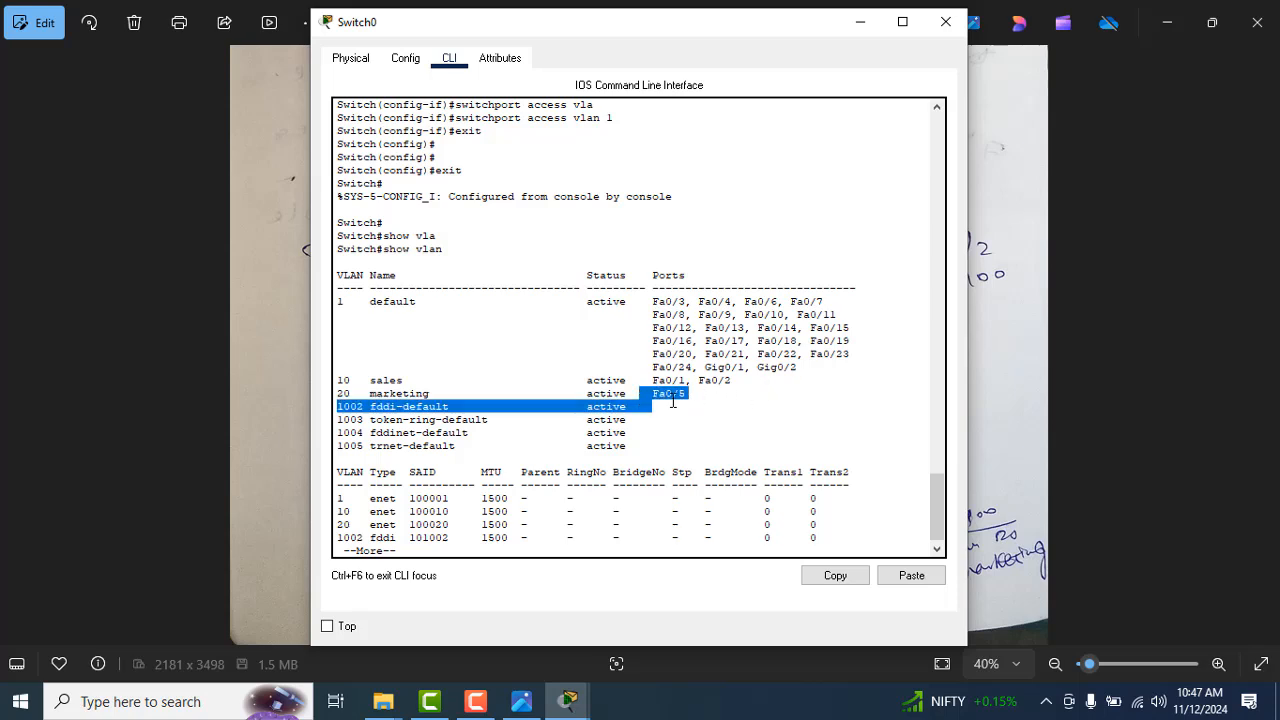
click(706, 393)
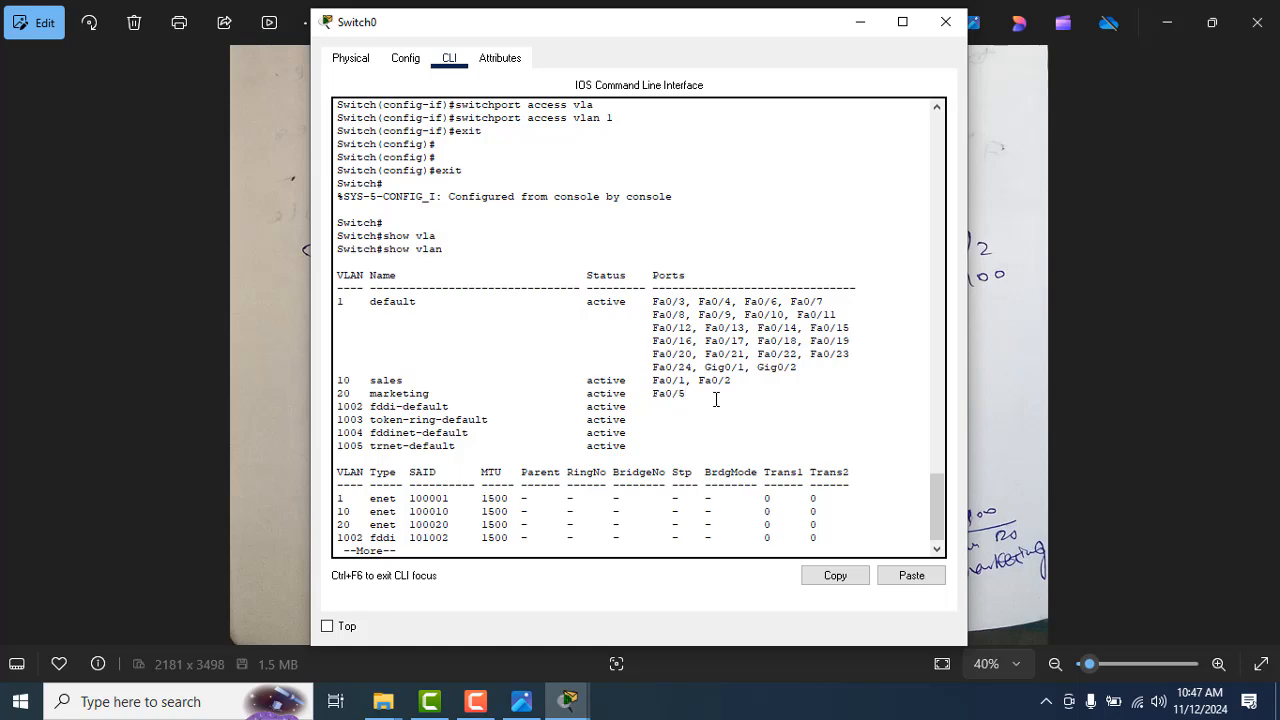
key(alt+Tab)
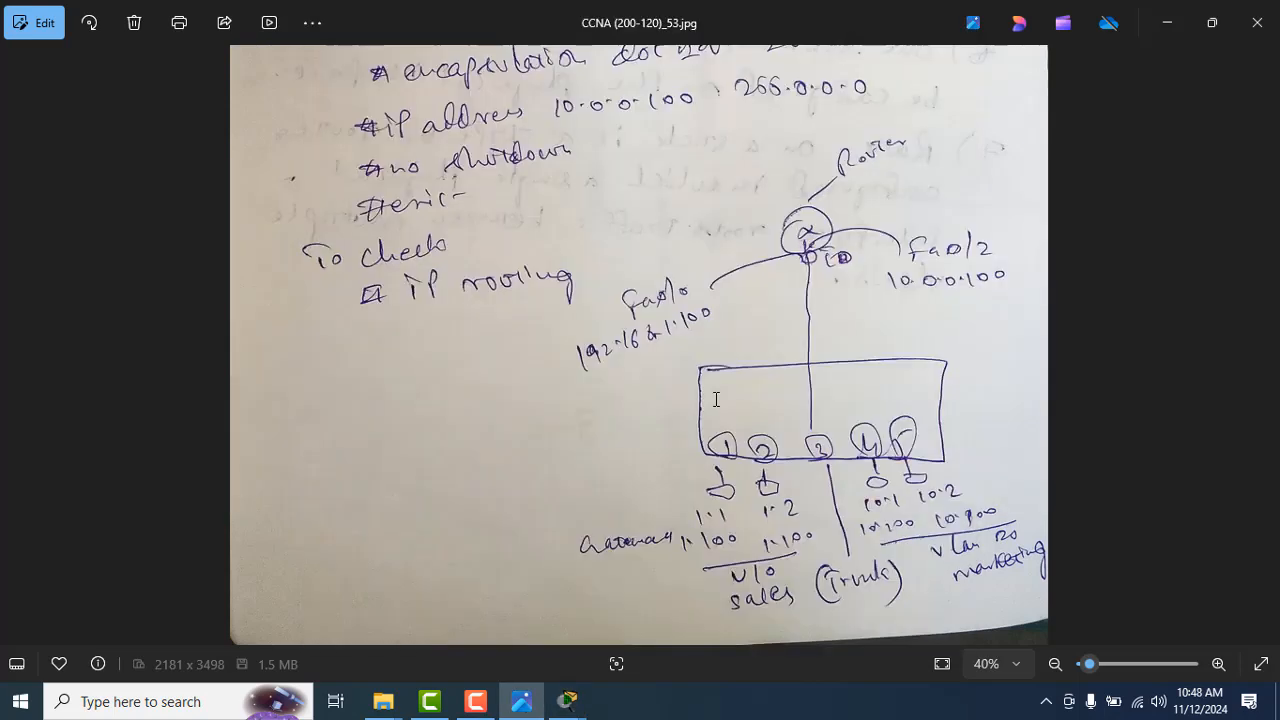
key(alt+Tab)
key(Return)
key(Return)
key(Return)
key(Return)
key(Return)
key(Return)
key(Return)
key(Return)
key(Return)
key(Return)
key(Return)
key(Return)
key(Return)
key(Return)
key(Return)
key(Return)
key(Return)
key(Return)
key(Return)
key(Return)
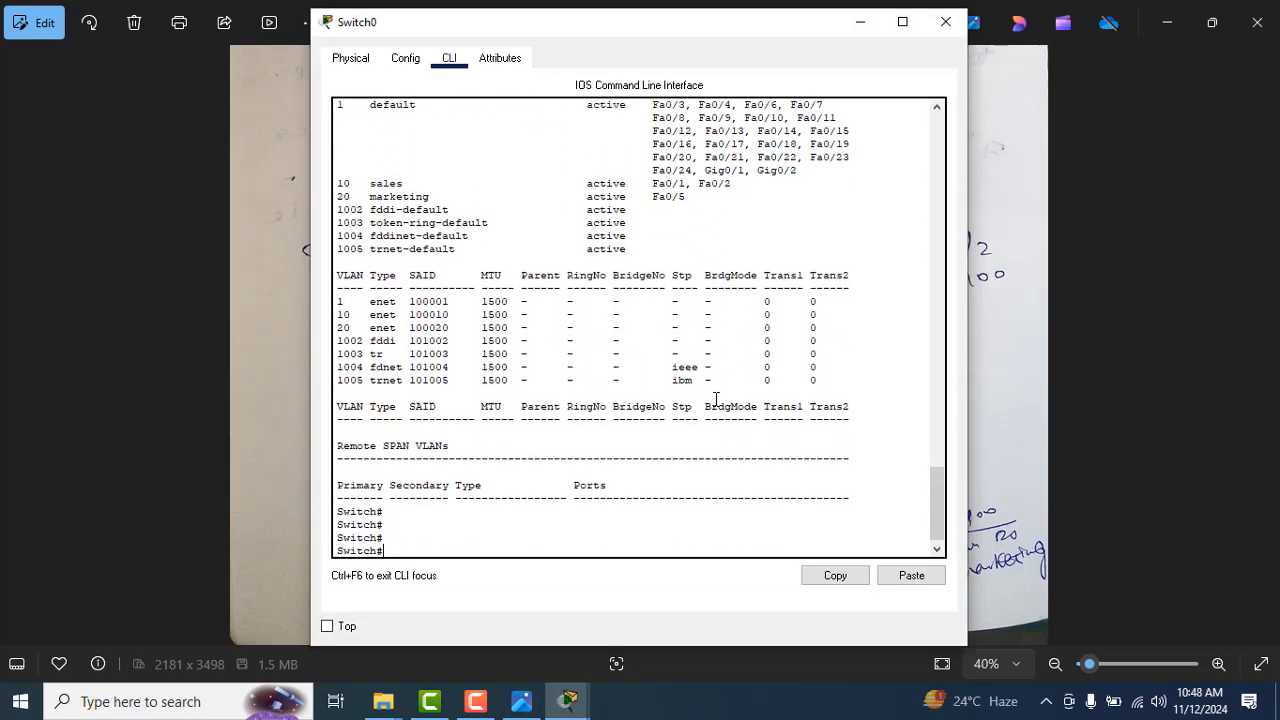
Step: Display the running-config with show run and examine the FastEthernet0/6 entry
text(show r)
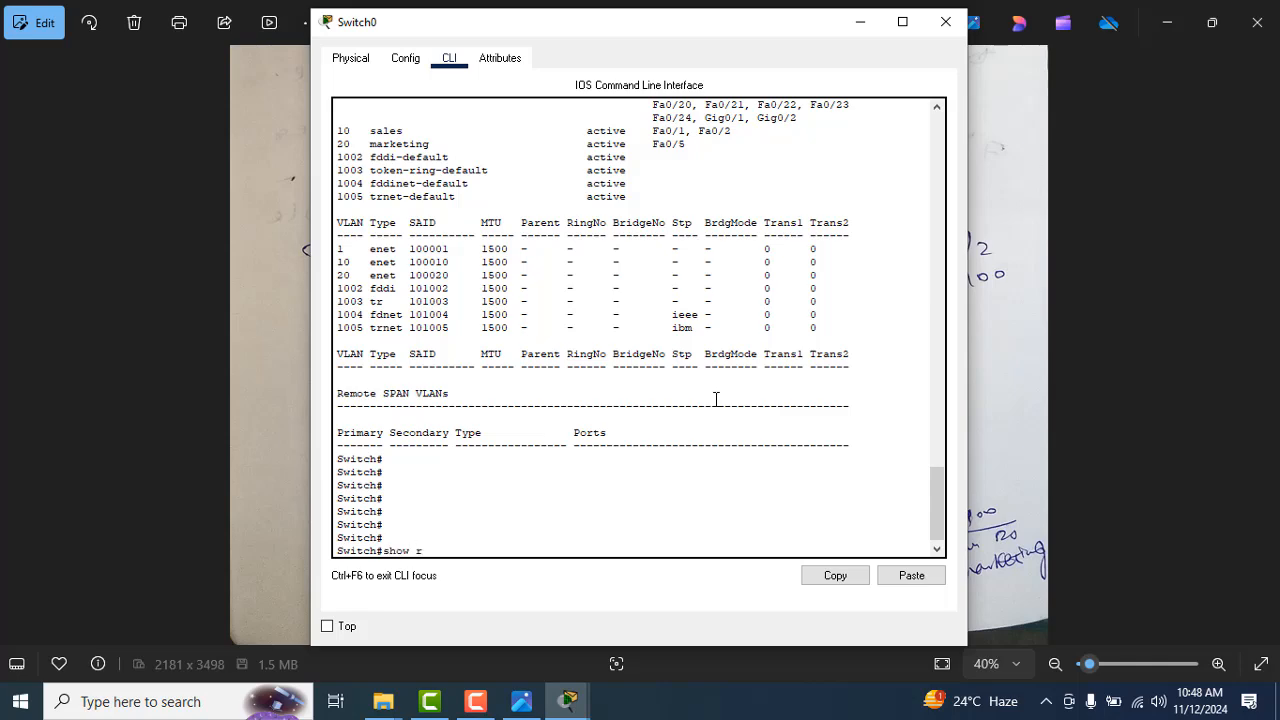
text(un)
key(Tab)
key(Return)
key(Return)
key(Return)
key(Return)
key(Return)
key(Return)
key(Return)
key(Return)
key(Return)
key(Return)
key(Return)
key(Return)
key(Return)
key(Return)
key(Return)
key(Return)
key(Return)
key(Return)
key(Return)
key(Return)
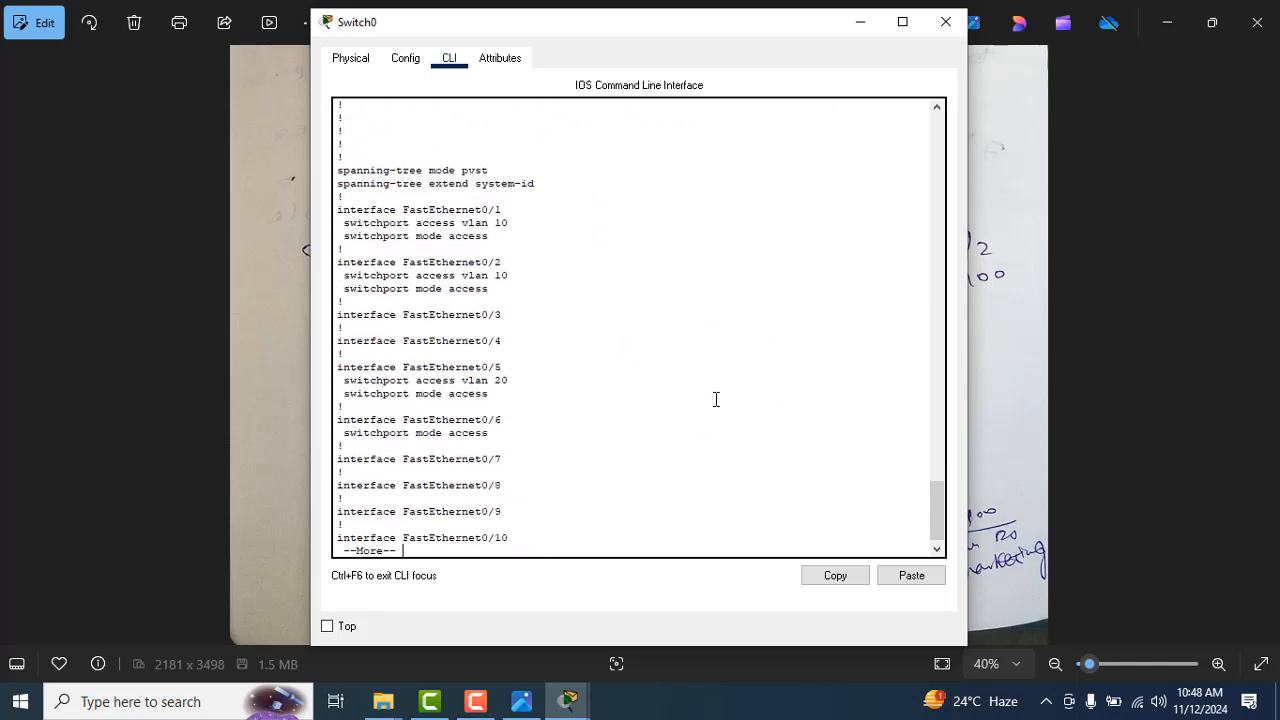
key(Return)
key(Return)
key(Return)
key(Return)
key(Return)
key(Return)
key(Return)
key(Return)
drag(503, 323, 337, 313)
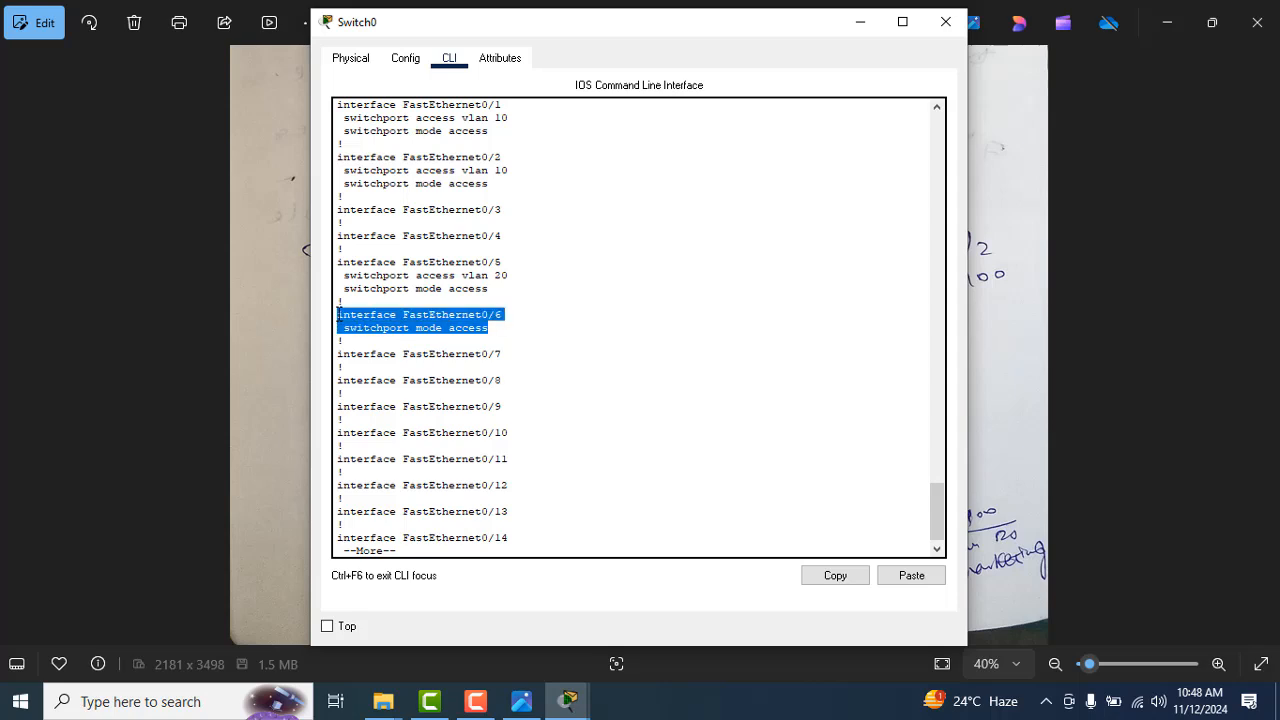
click(519, 324)
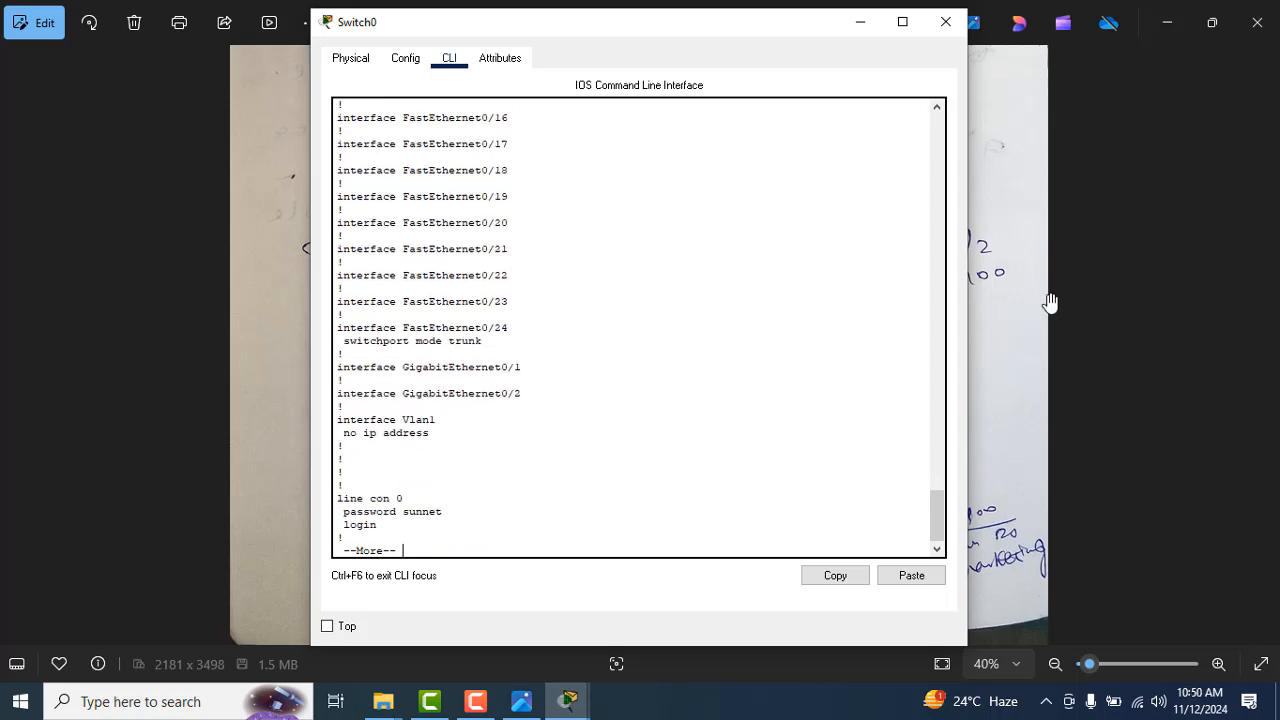
key(Return)
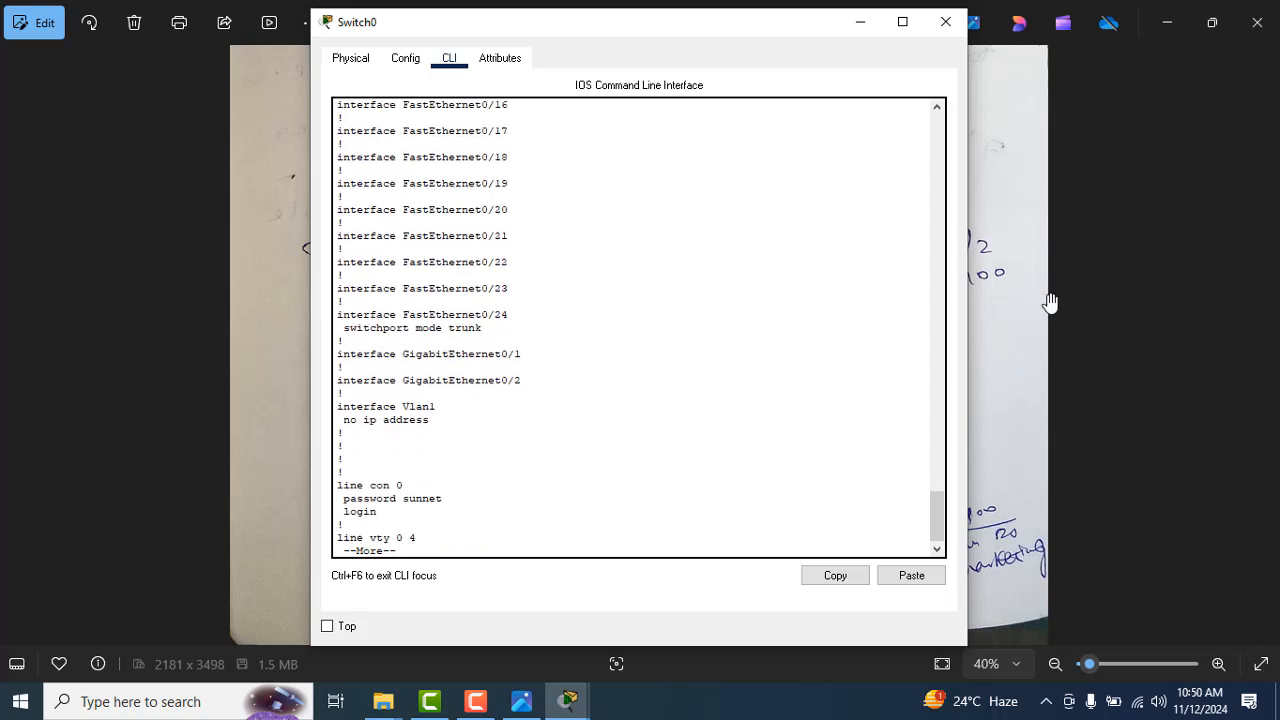
Step: Page through the rest of the running-config back to the Switch0 prompt
key(Return)
key(Return)
key(Return)
key(Return)
key(Return)
key(Return)
key(Return)
key(Return)
key(Return)
key(Return)
key(Return)
key(Return)
key(Return)
key(Return)
key(Return)
key(Return)
key(Return)
key(Return)
key(Return)
key(Return)
key(Return)
key(Return)
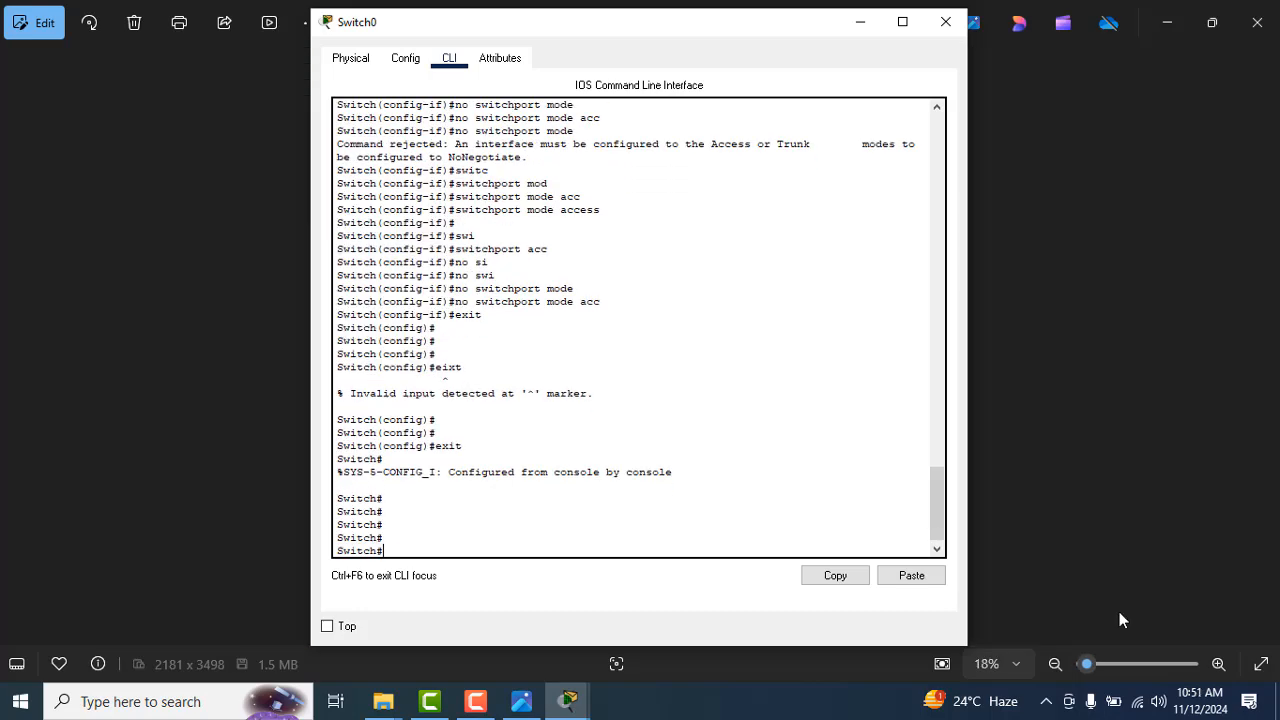
Step: Switch to the CCNA (200-120)_53.jpg notes and examine the switch port layout in the topology sketch
key(alt+Tab)
key(alt+Tab)
key(alt+Tab)
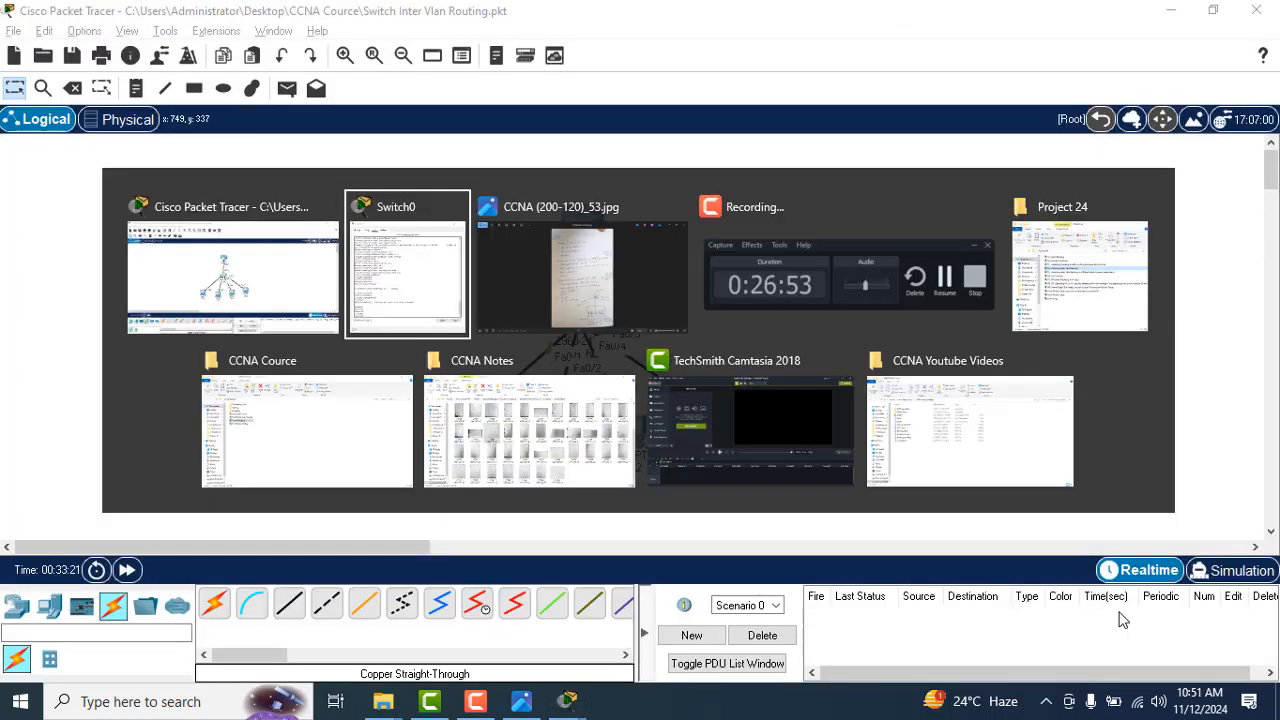
key(alt+Tab)
key(alt+Tab)
key(alt+Tab)
key(alt+Tab)
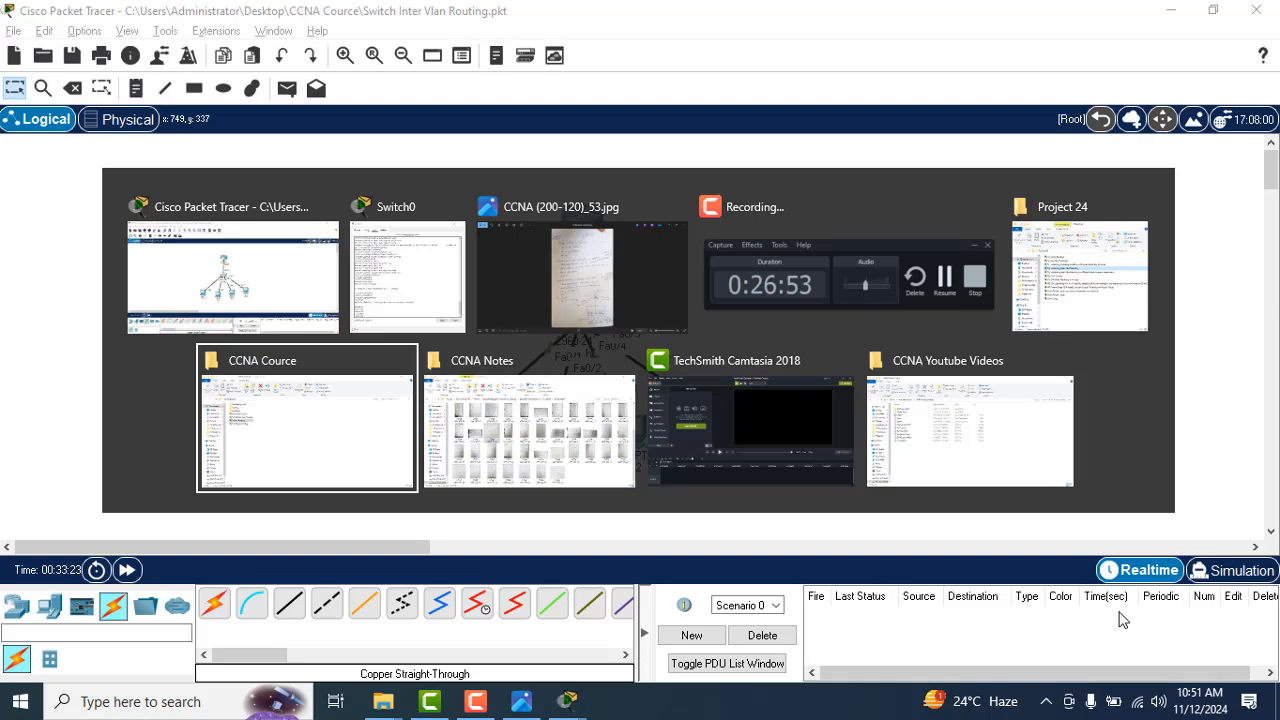
key(alt+Tab)
key(alt+Tab)
key(alt+Tab)
key(alt+Tab)
key(alt+Tab)
key(alt+Tab)
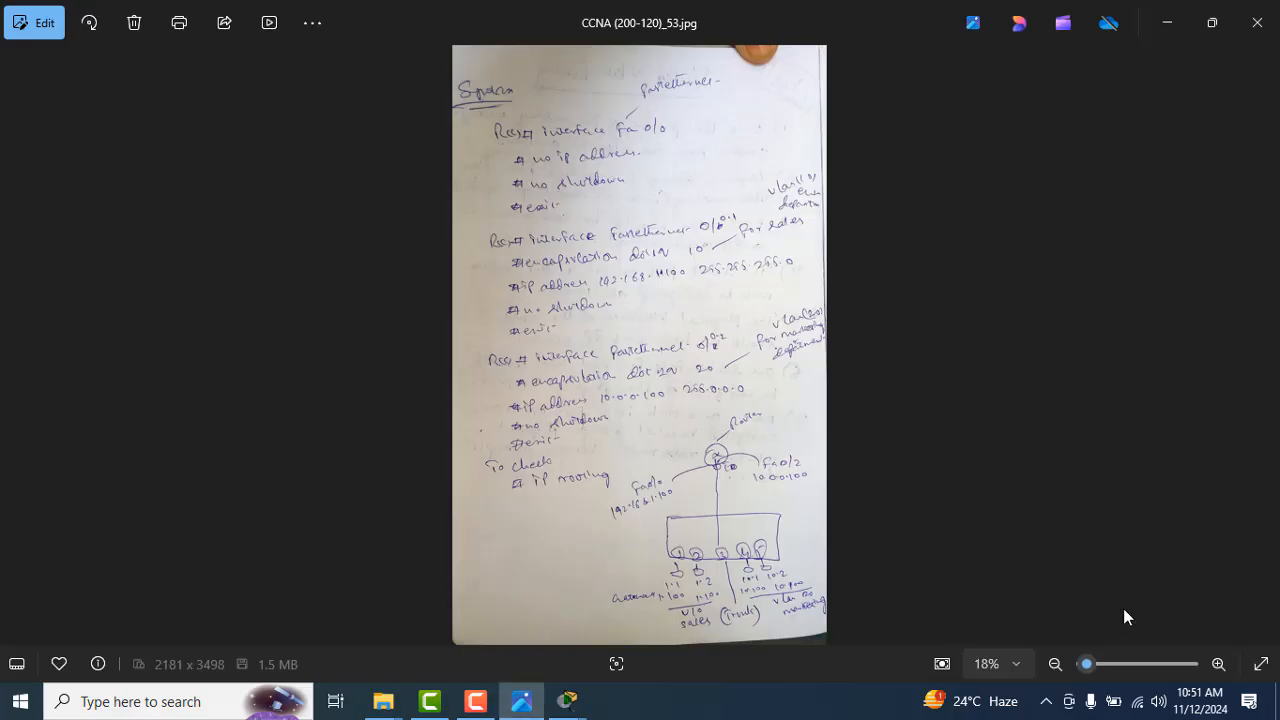
click(1216, 664)
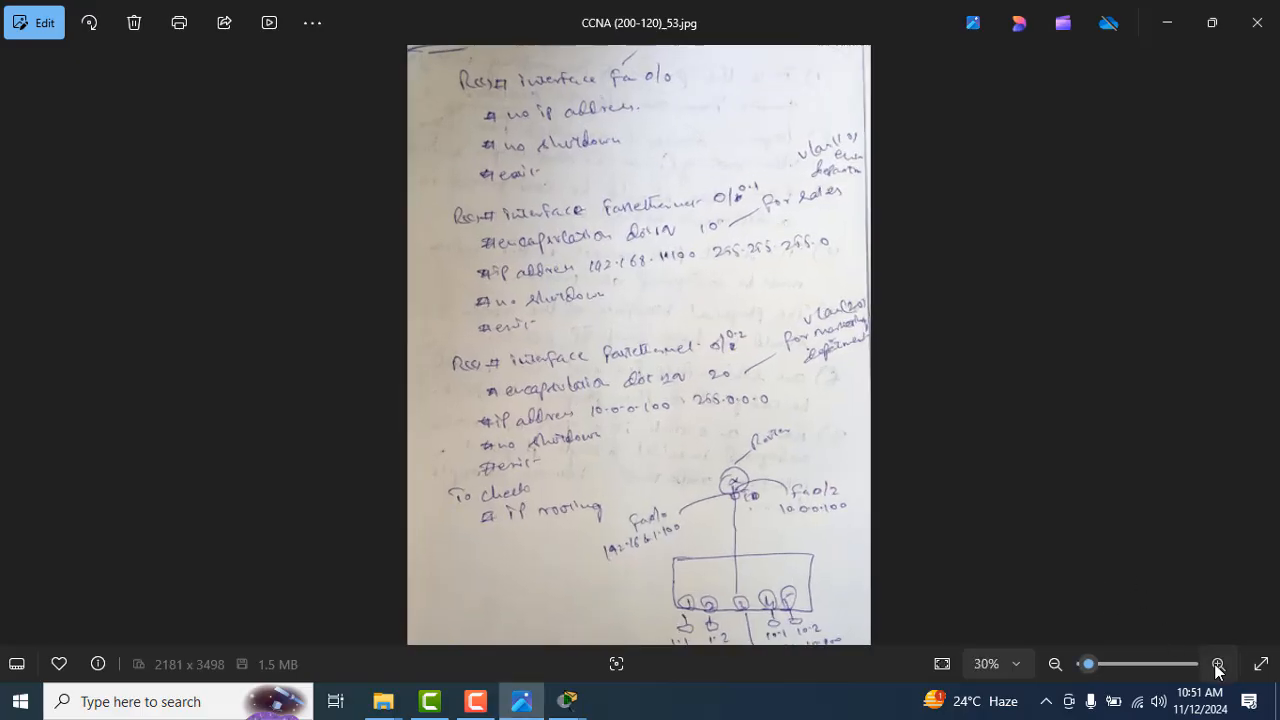
click(1216, 664)
drag(1059, 541, 985, 199)
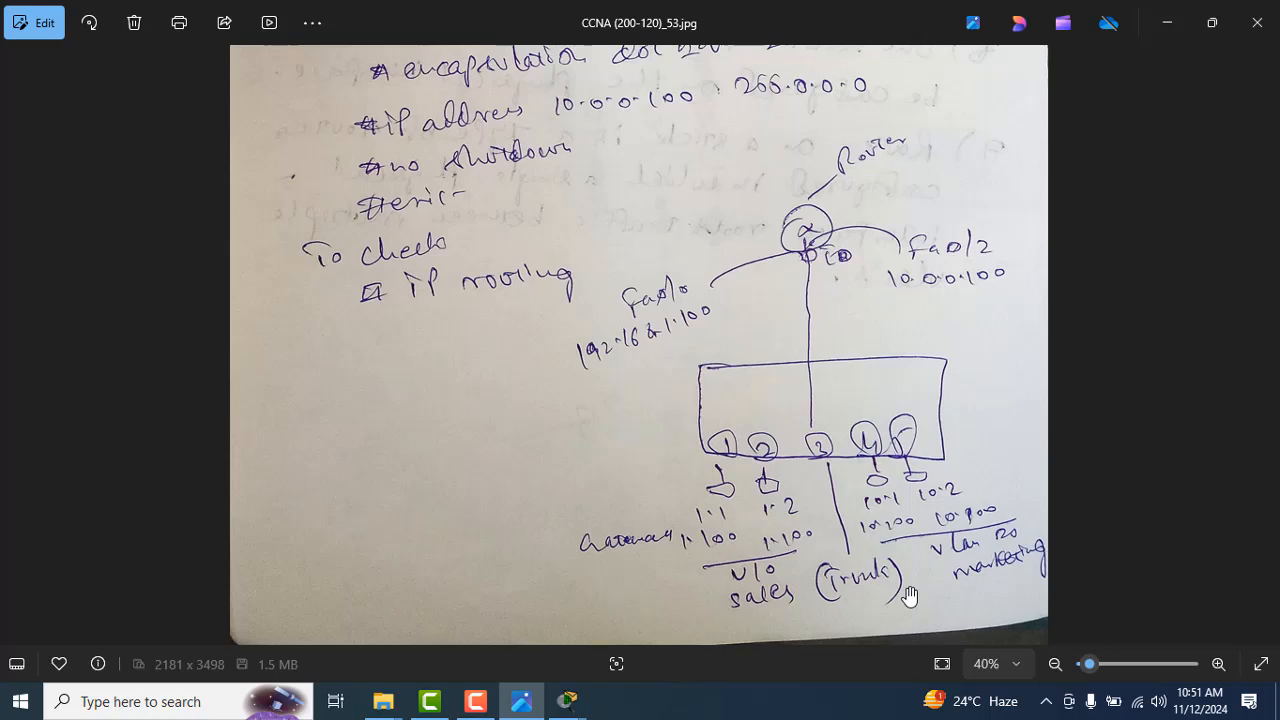
Step: Return to Switch0's CLI and enter global configuration mode with configure t
key(alt+Tab)
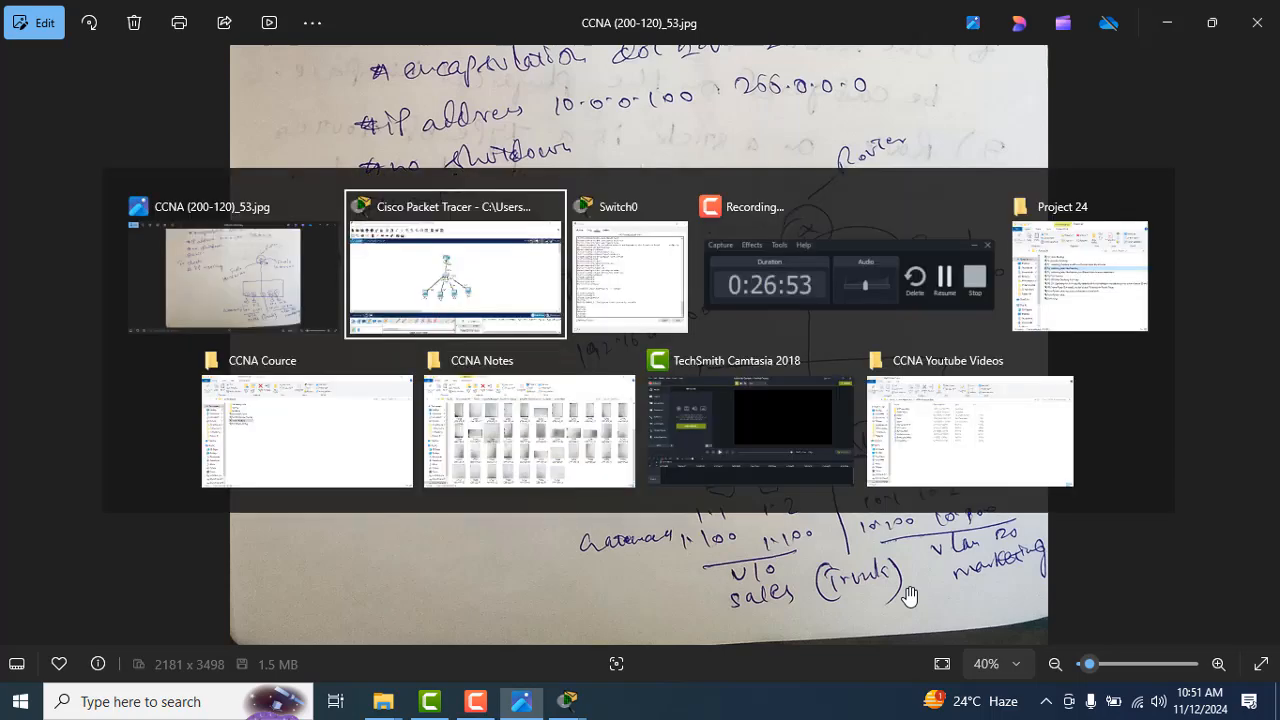
key(alt+Tab)
key(alt+Tab)
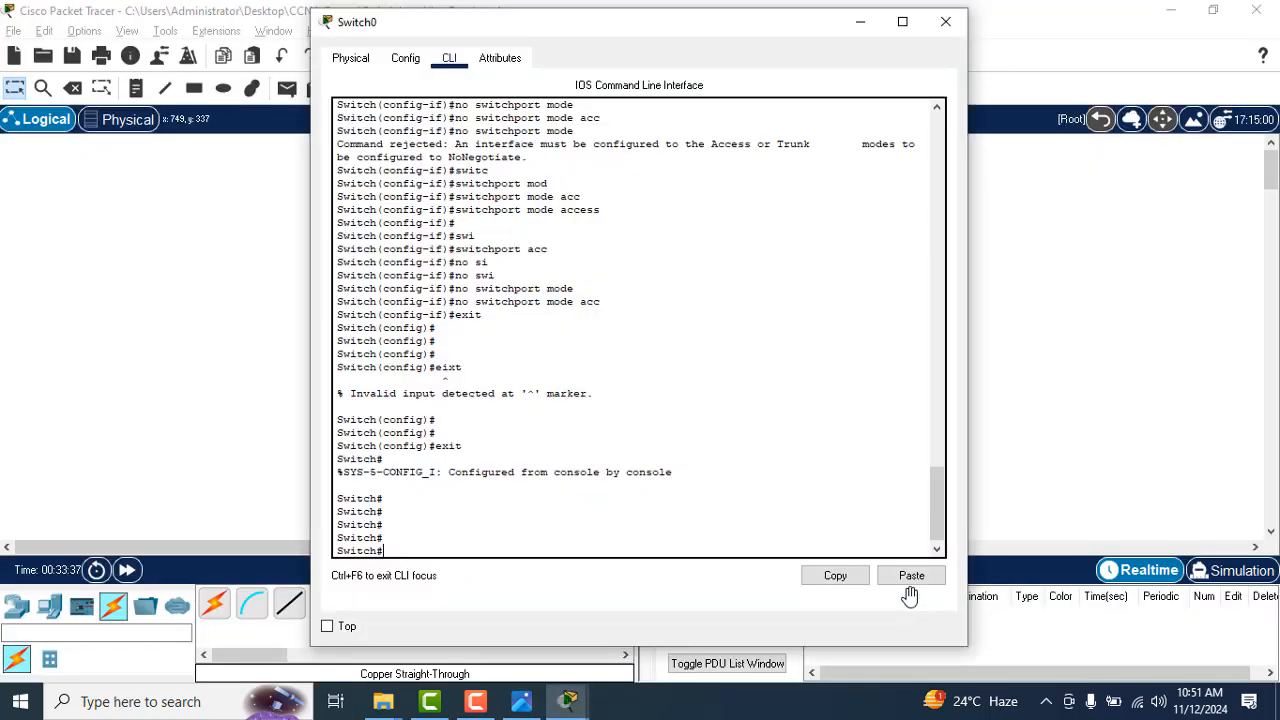
key(Return)
key(Return)
key(Return)
text(config)
key(Tab)
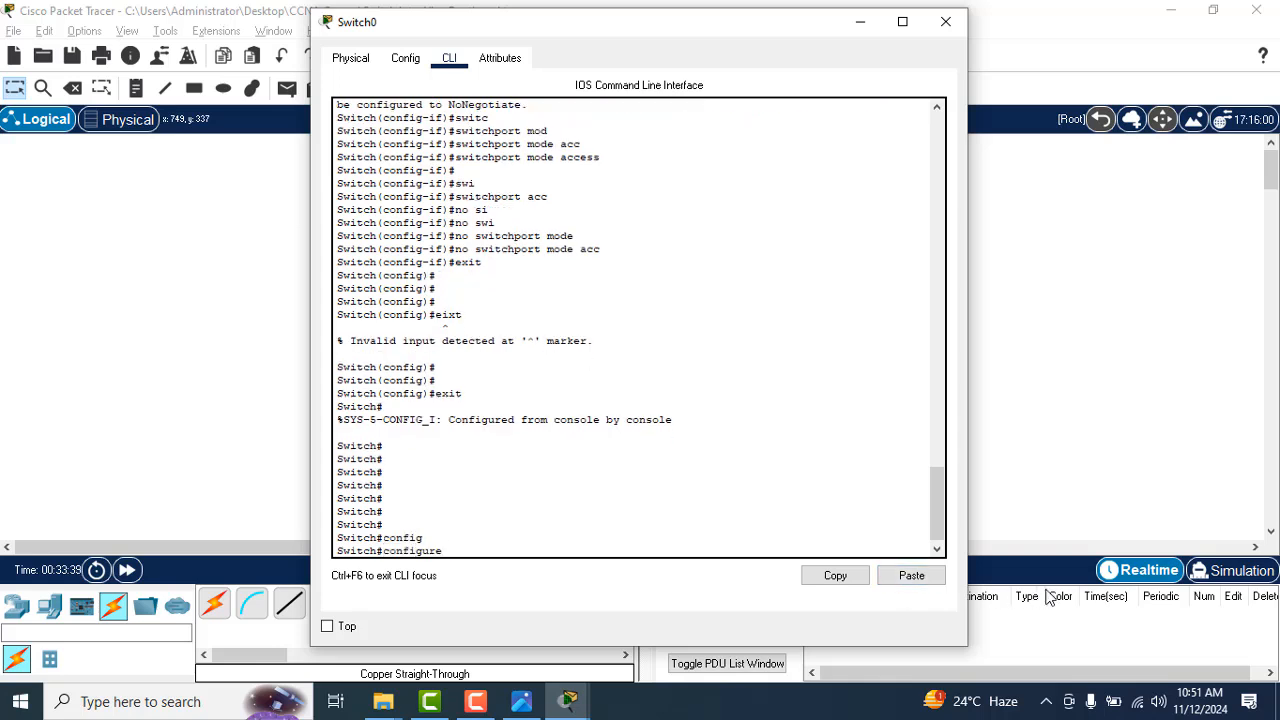
text(t)
key(Return)
key(Return)
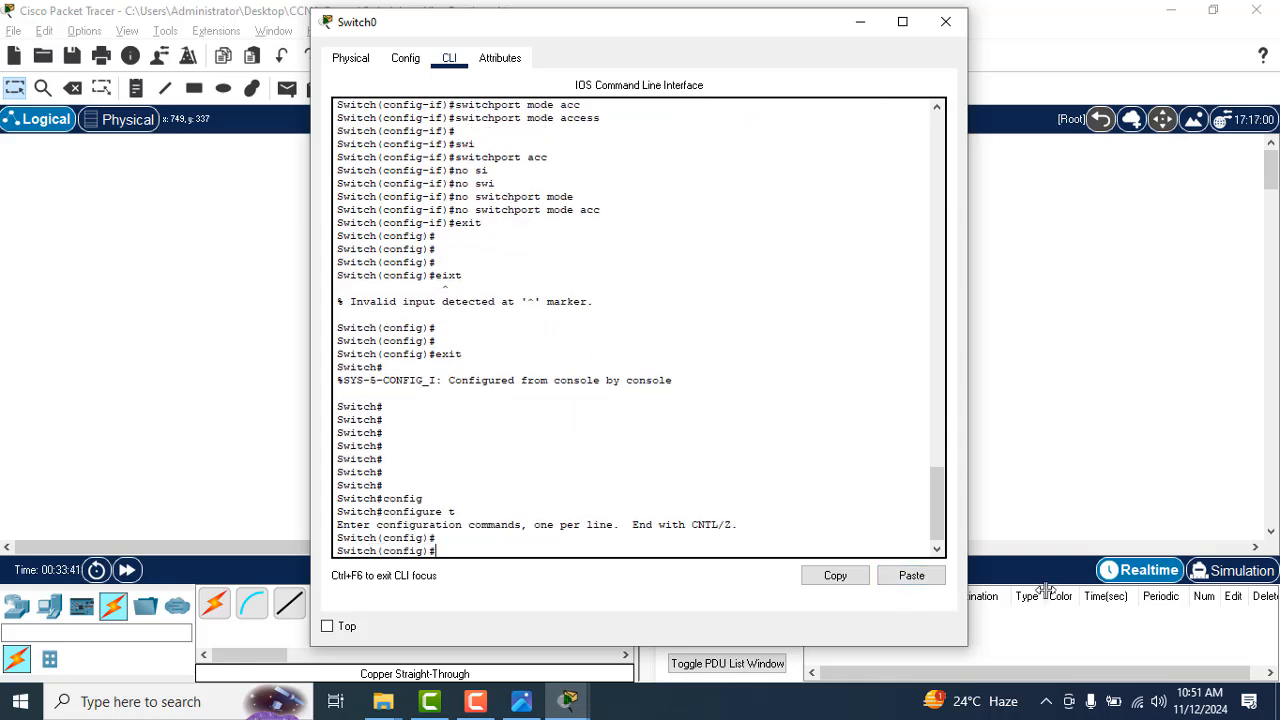
Step: Open interface fastEthernet 0/4 for configuration on Switch0
text(inter)
key(Tab)
text(fast)
key(Tab)
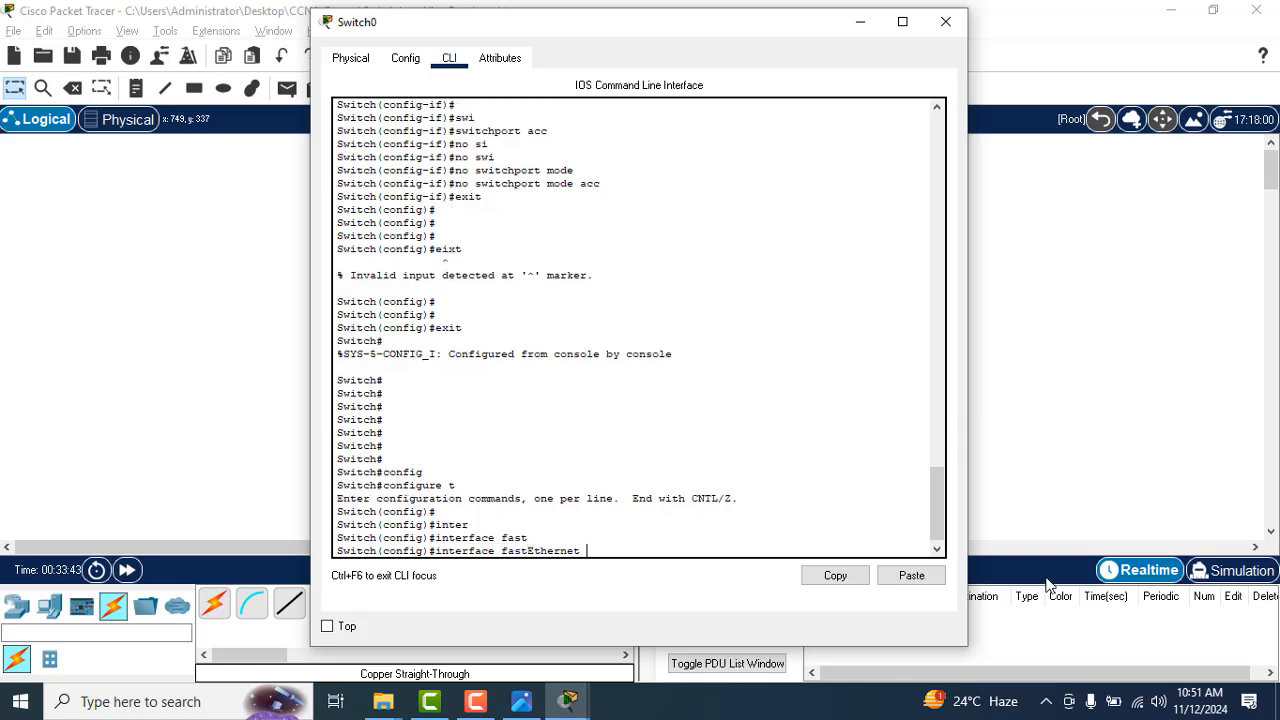
text(0/4)
key(Return)
Step: Set the fastEthernet 0/4 port to access mode with switchport mode access
text(swit)
key(Tab)
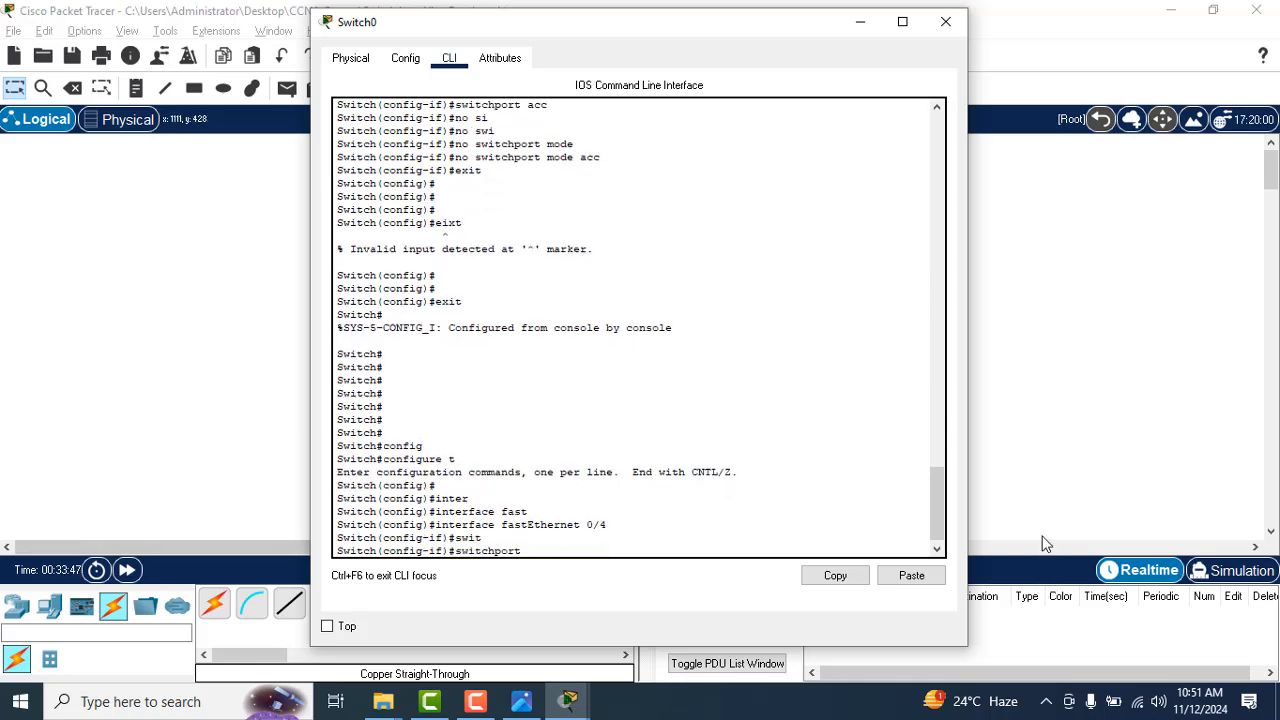
text(mode)
key(Tab)
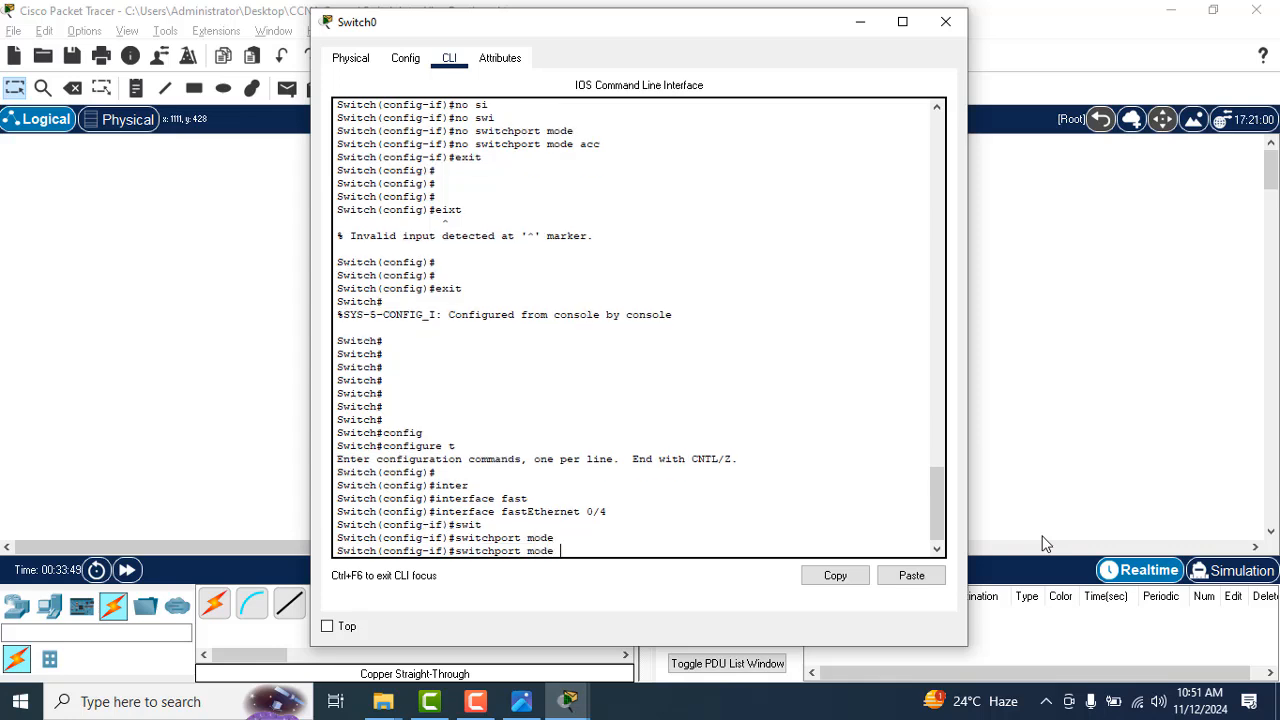
text(acc)
key(Tab)
key(Return)
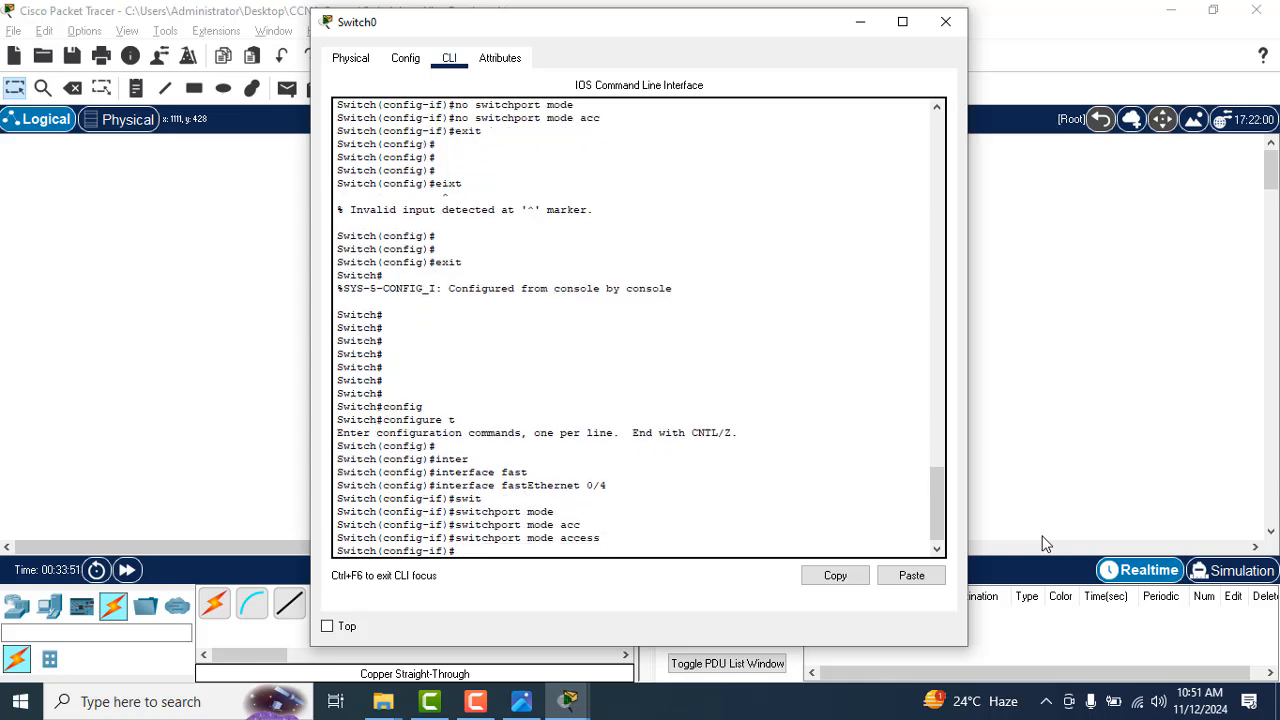
Step: Assign the fastEthernet 0/4 port to VLAN 20 with switchport access vlan 20
text(swi)
key(Tab)
text(as)
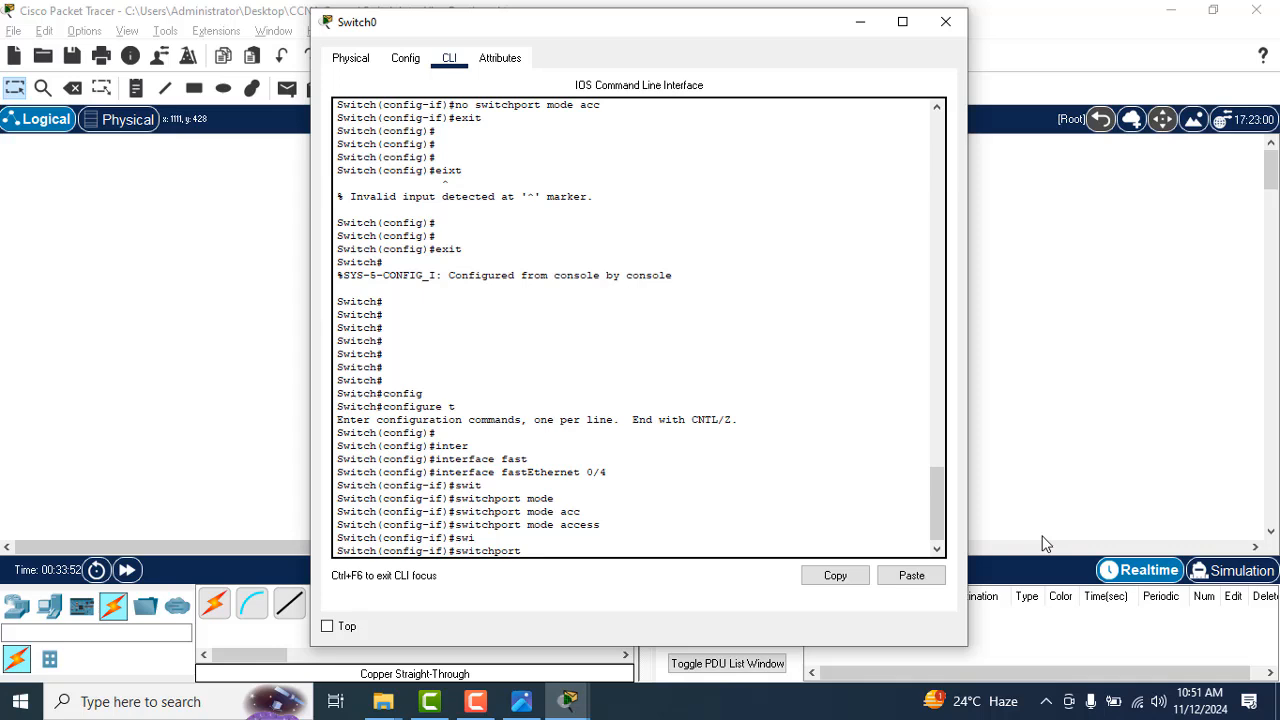
key(Tab)
text(vla)
key(Tab)
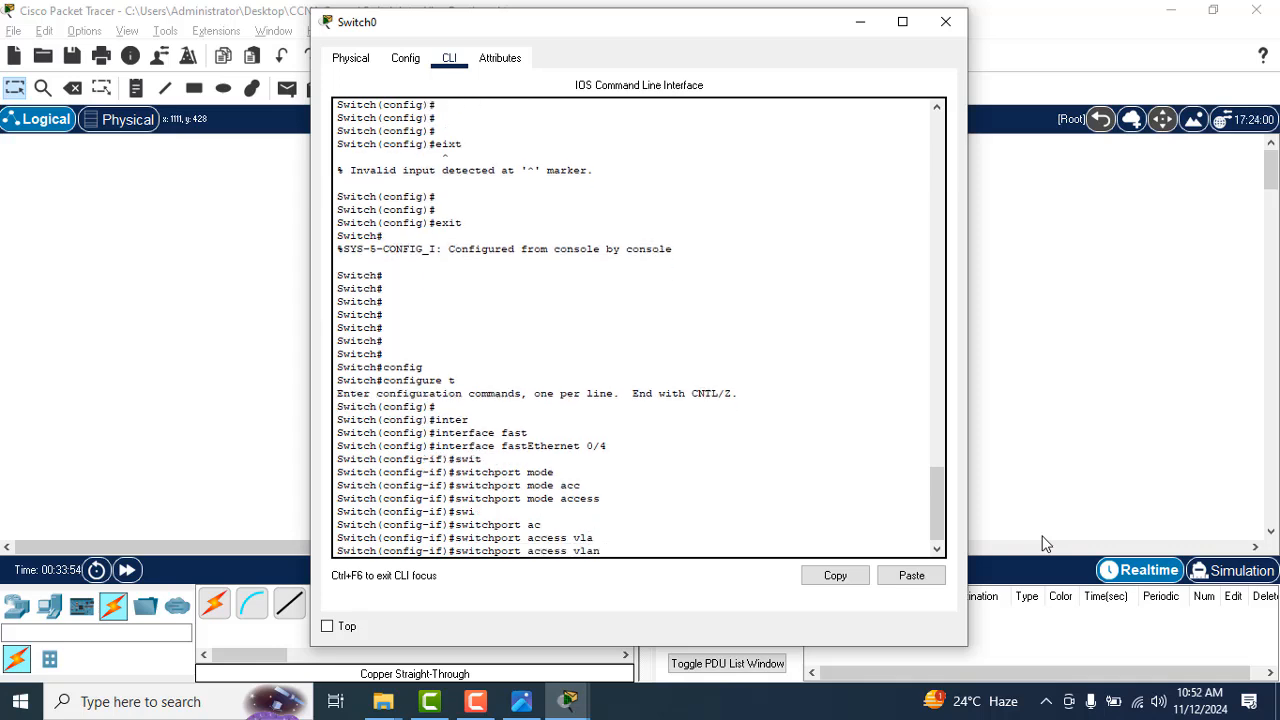
text(20)
key(Return)
Step: Exit interface and global configuration modes to Switch0's privileged EXEC prompt
text(exit)
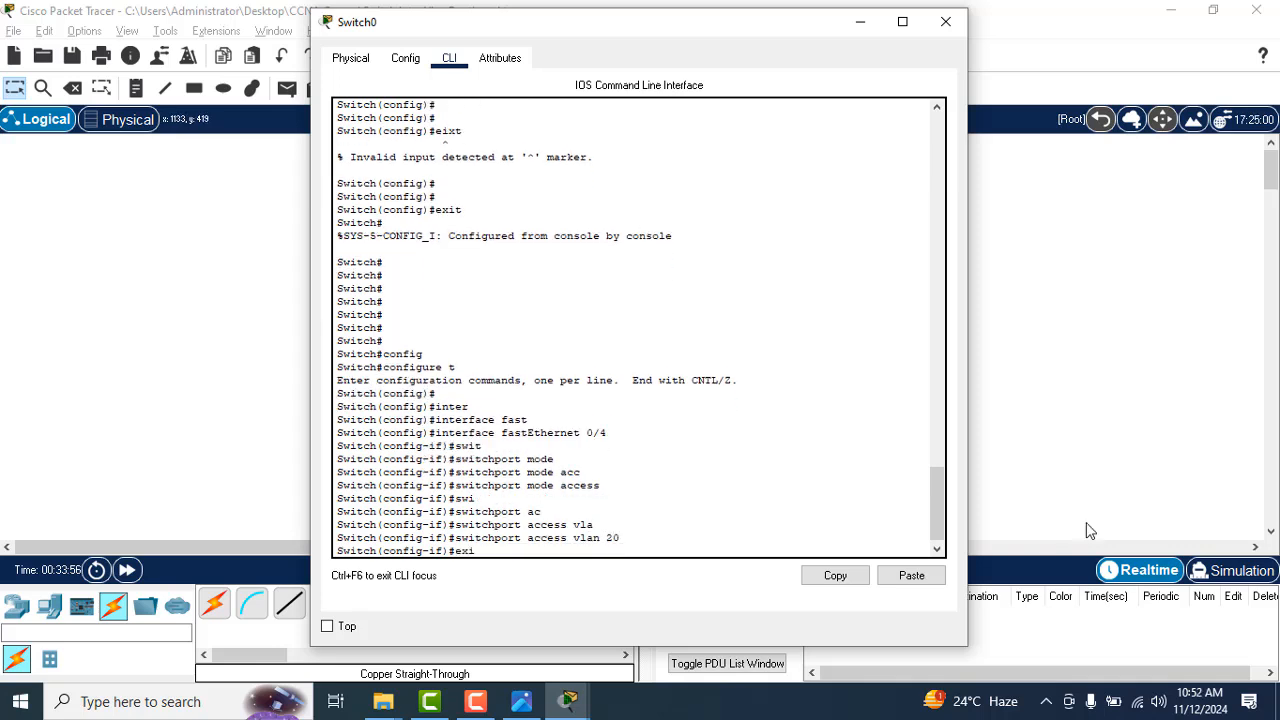
key(Return)
text(exit)
key(Return)
key(Return)
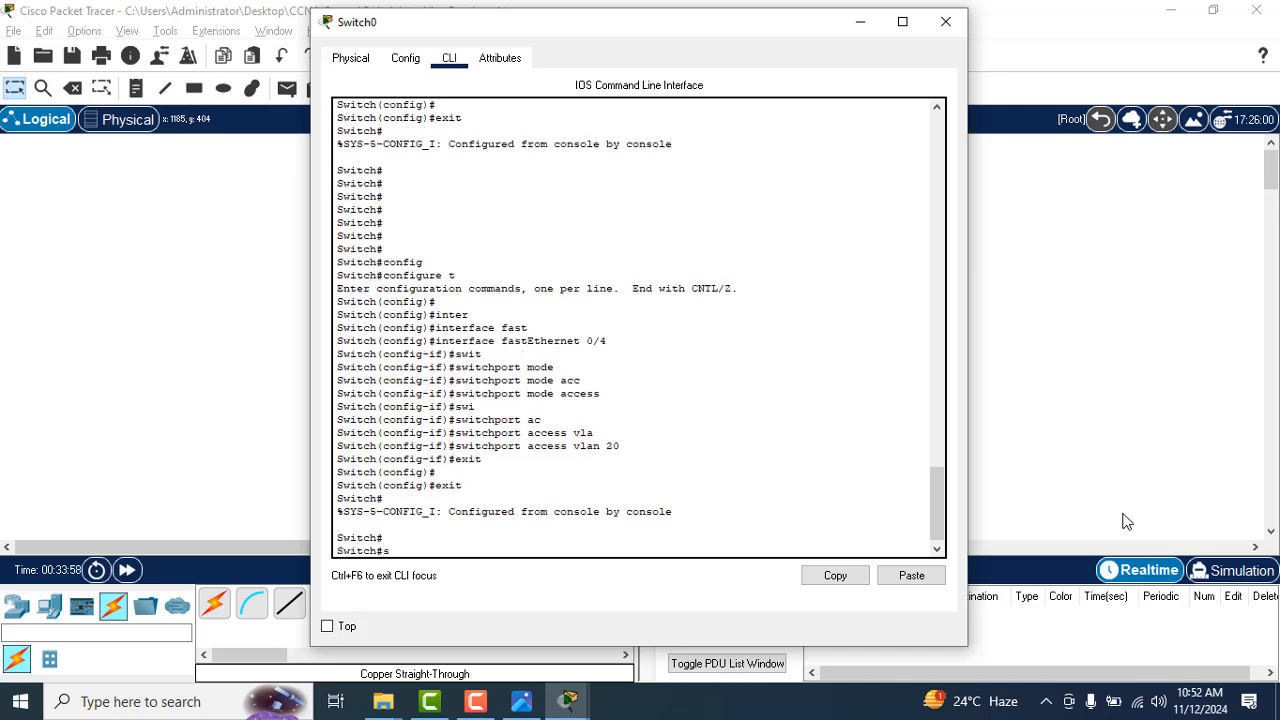
Step: Run show vlan on Switch0 and examine the port assignments of the sales and marketing VLANs
text(show vlan)
key(Tab)
key(Return)
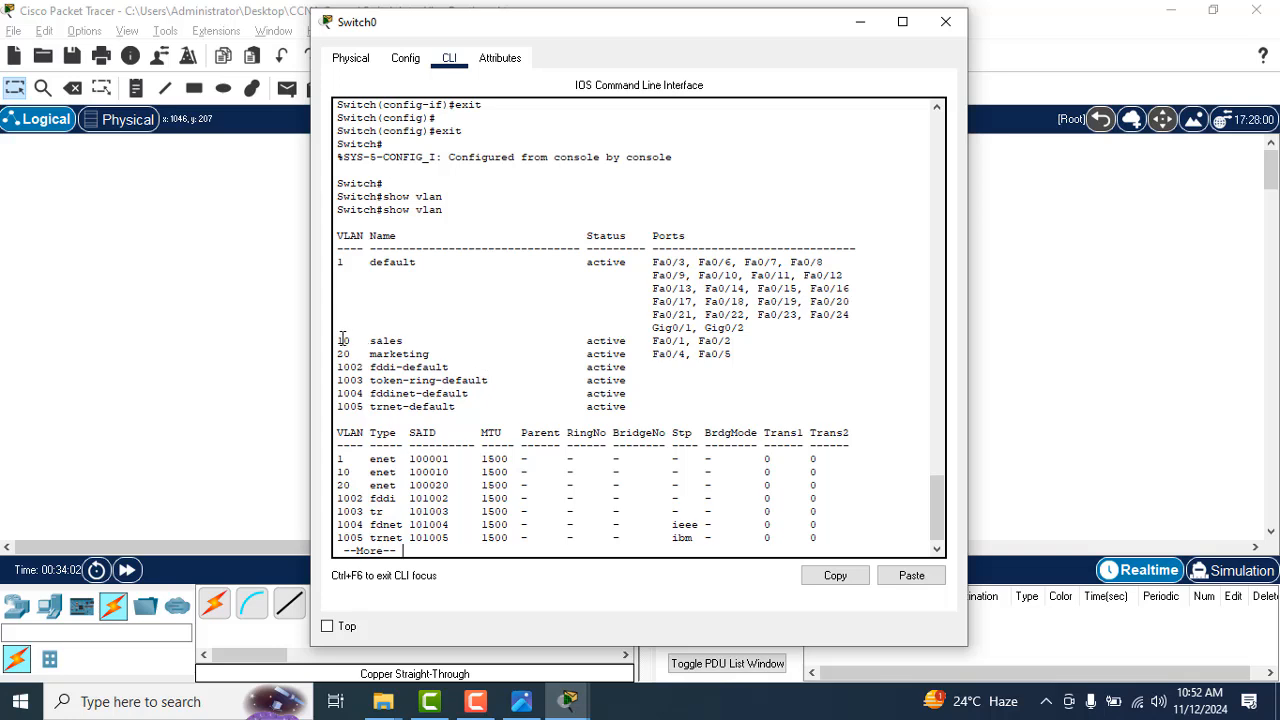
drag(338, 340, 780, 341)
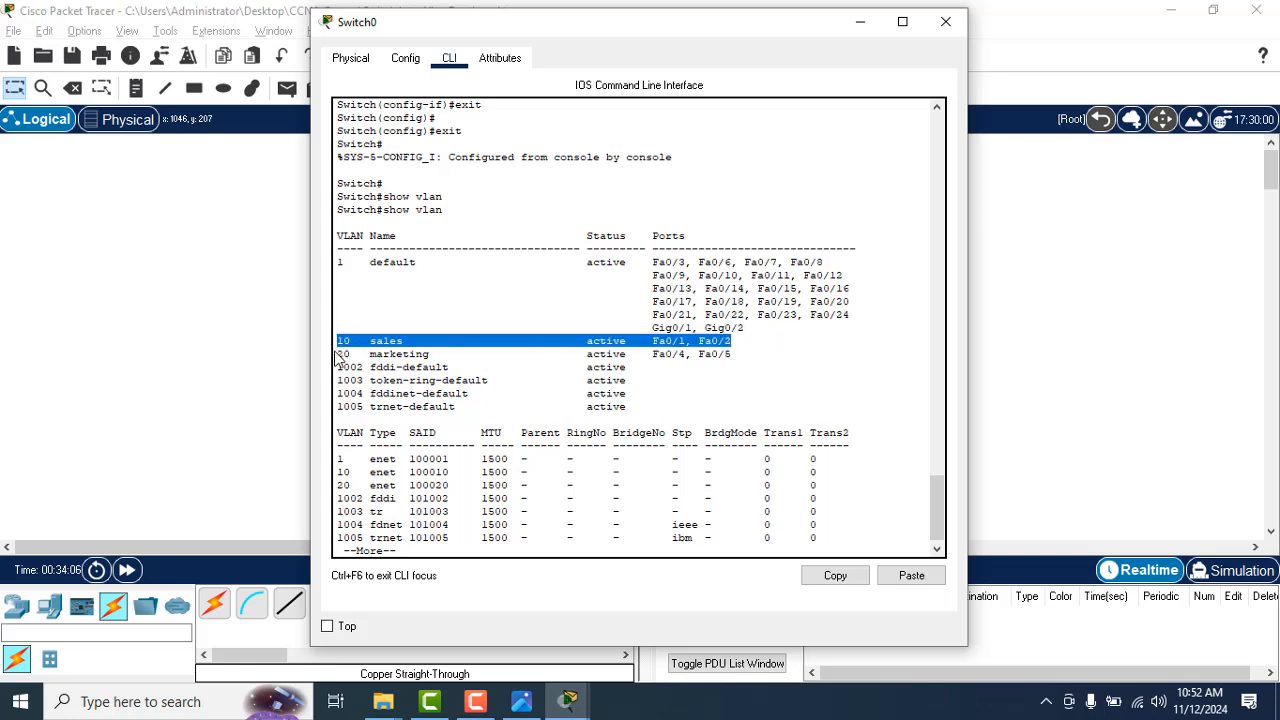
drag(340, 354, 737, 356)
click(736, 374)
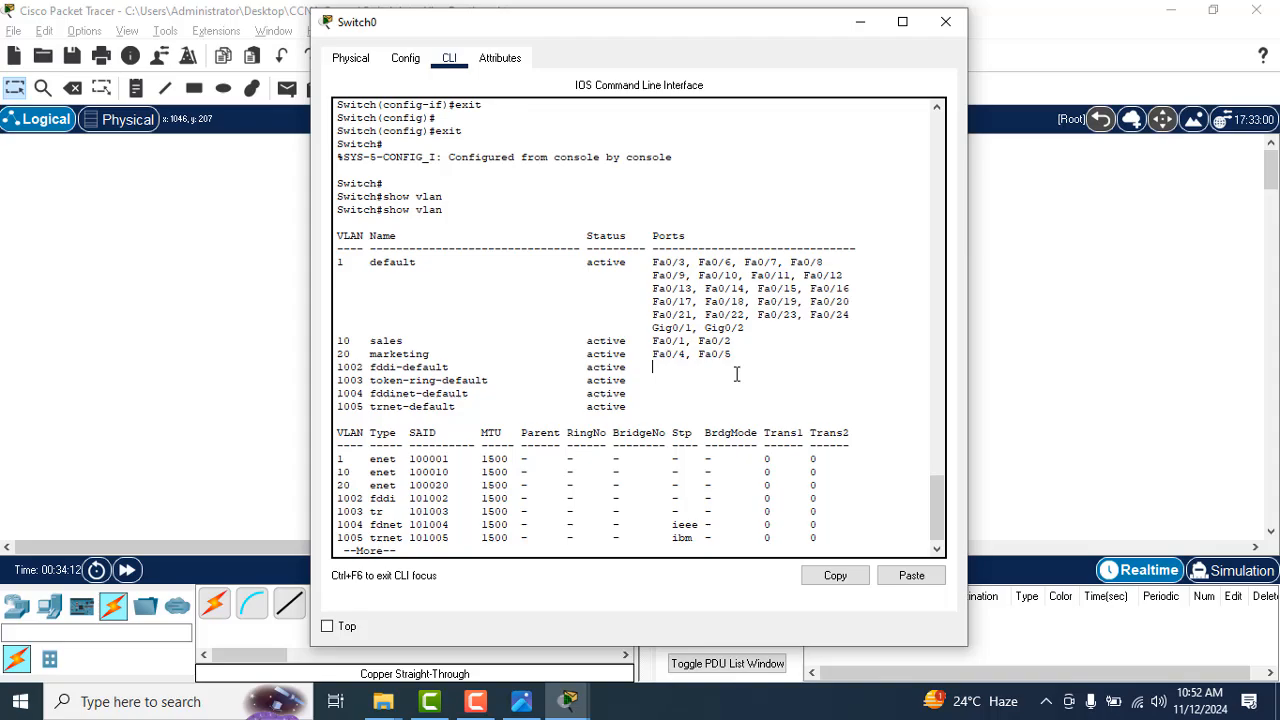
Step: Compare Switch0's VLAN port listing with the port, VLAN and trunk layout in the handwritten topology notes in Photos
key(alt+Tab)
key(Tab)
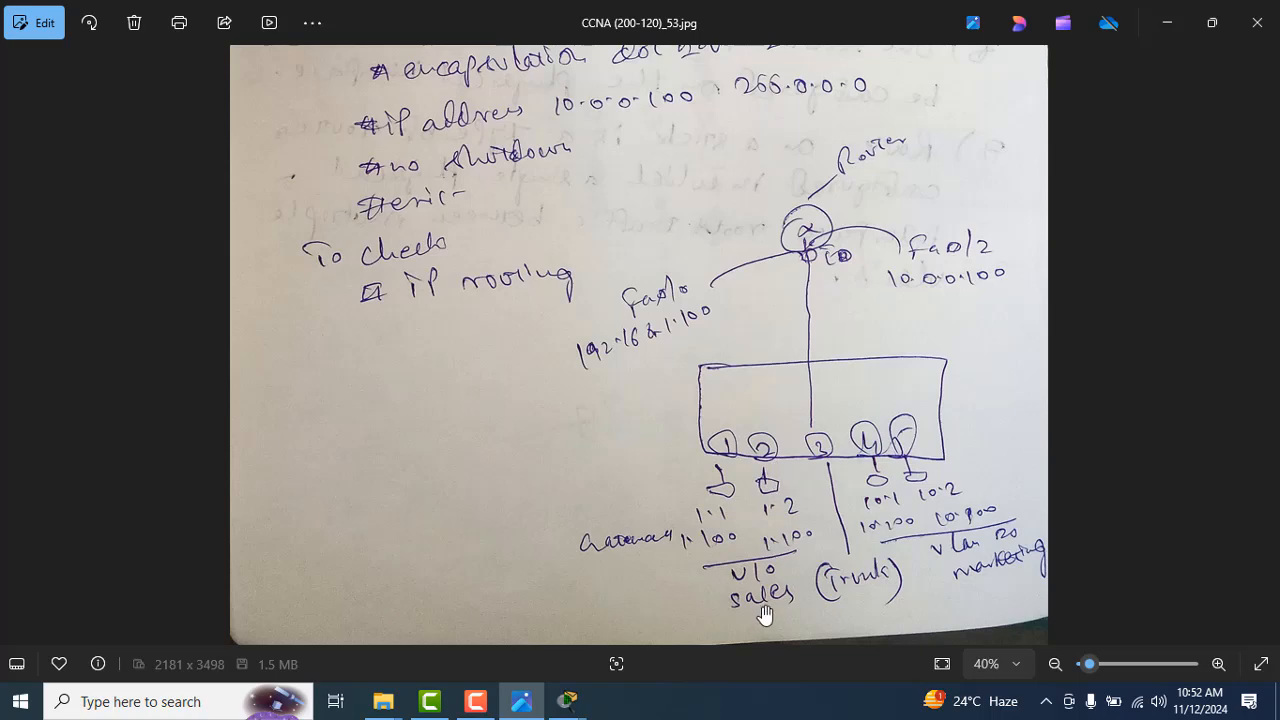
key(alt+Tab)
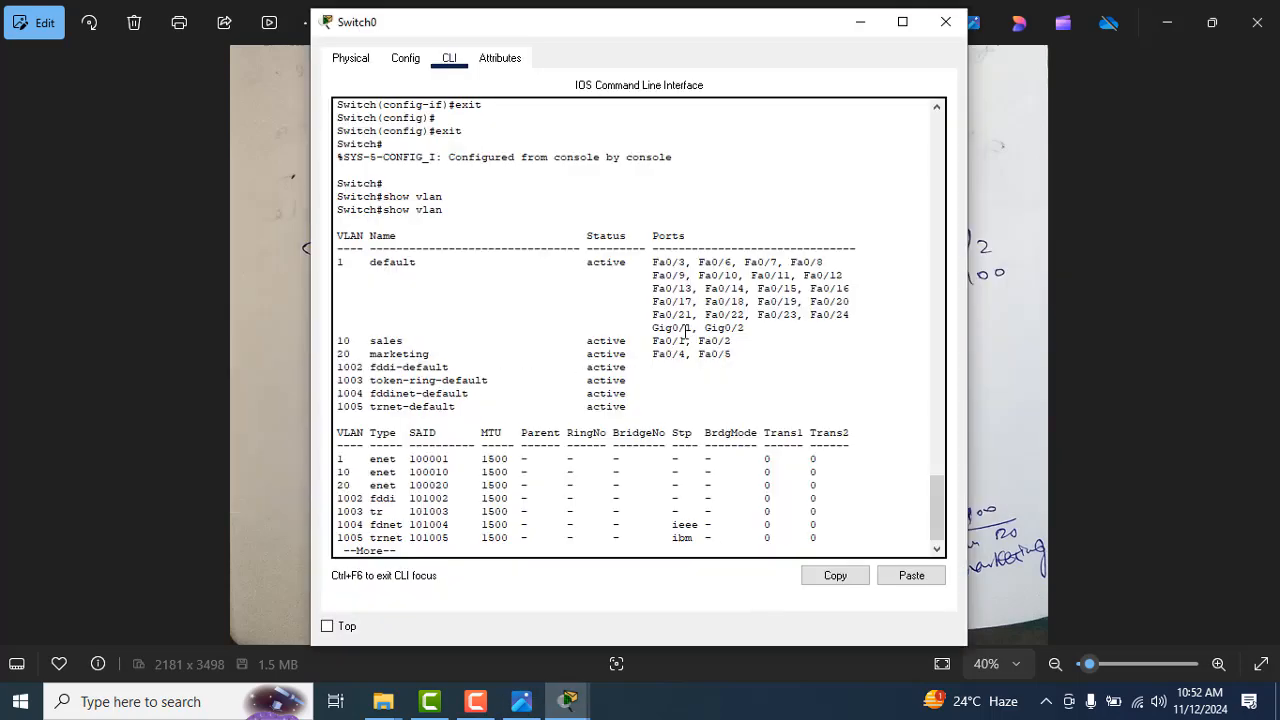
key(alt+Tab)
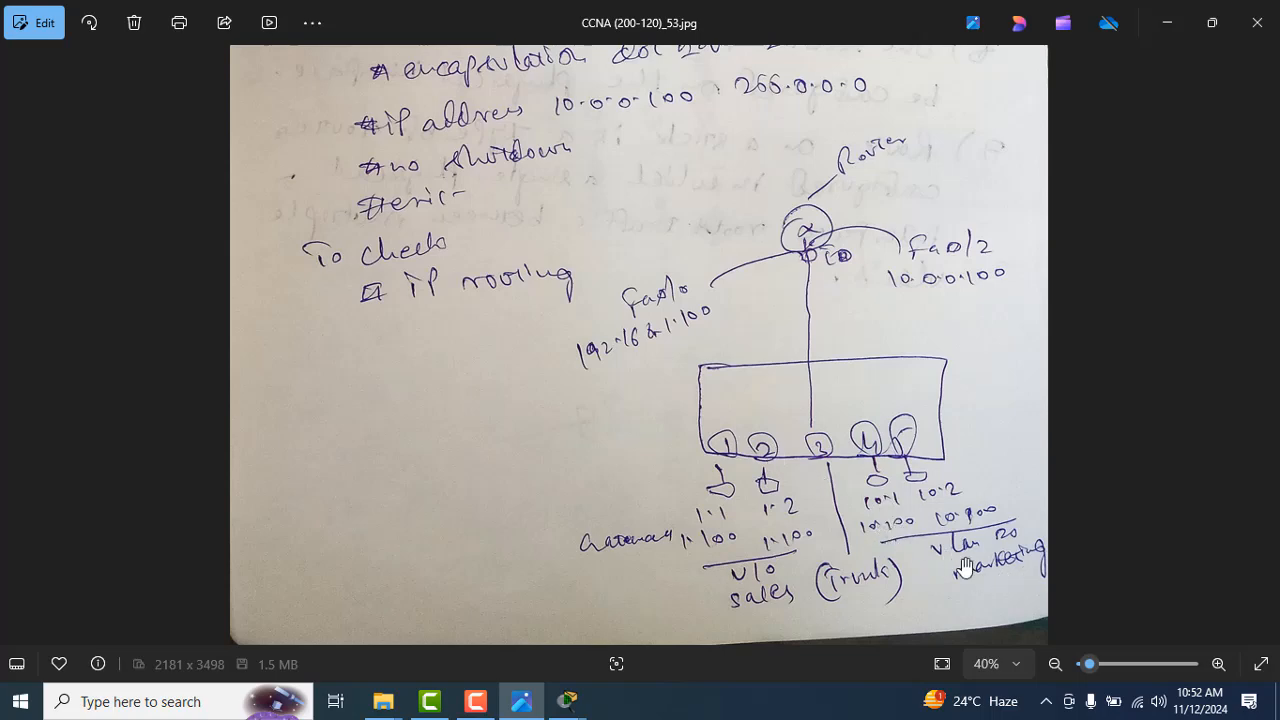
key(alt+Tab)
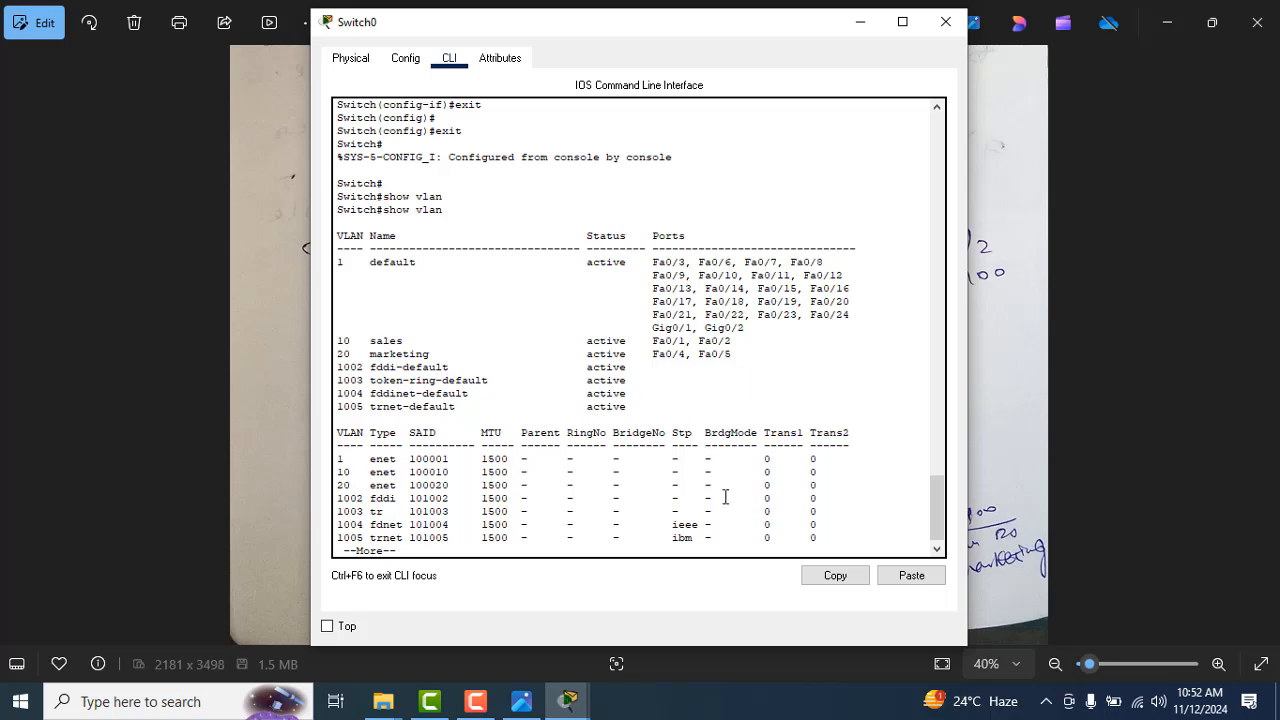
key(alt+Tab)
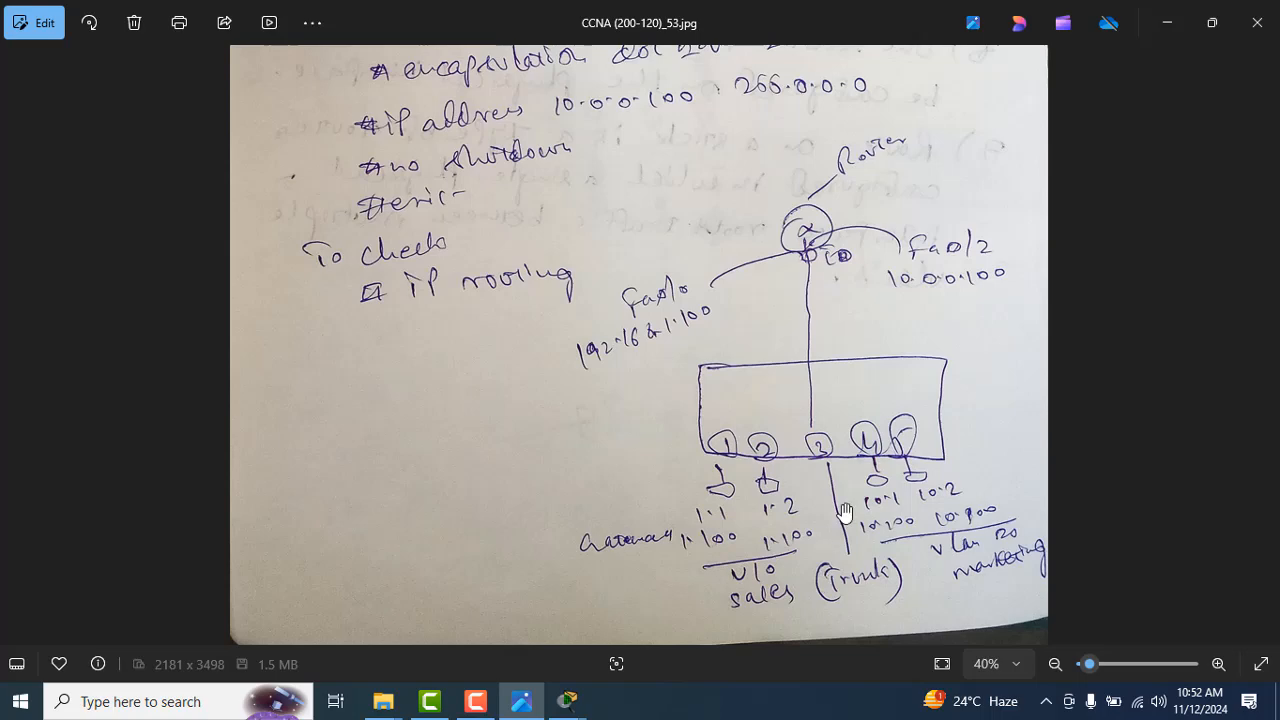
key(alt+Tab)
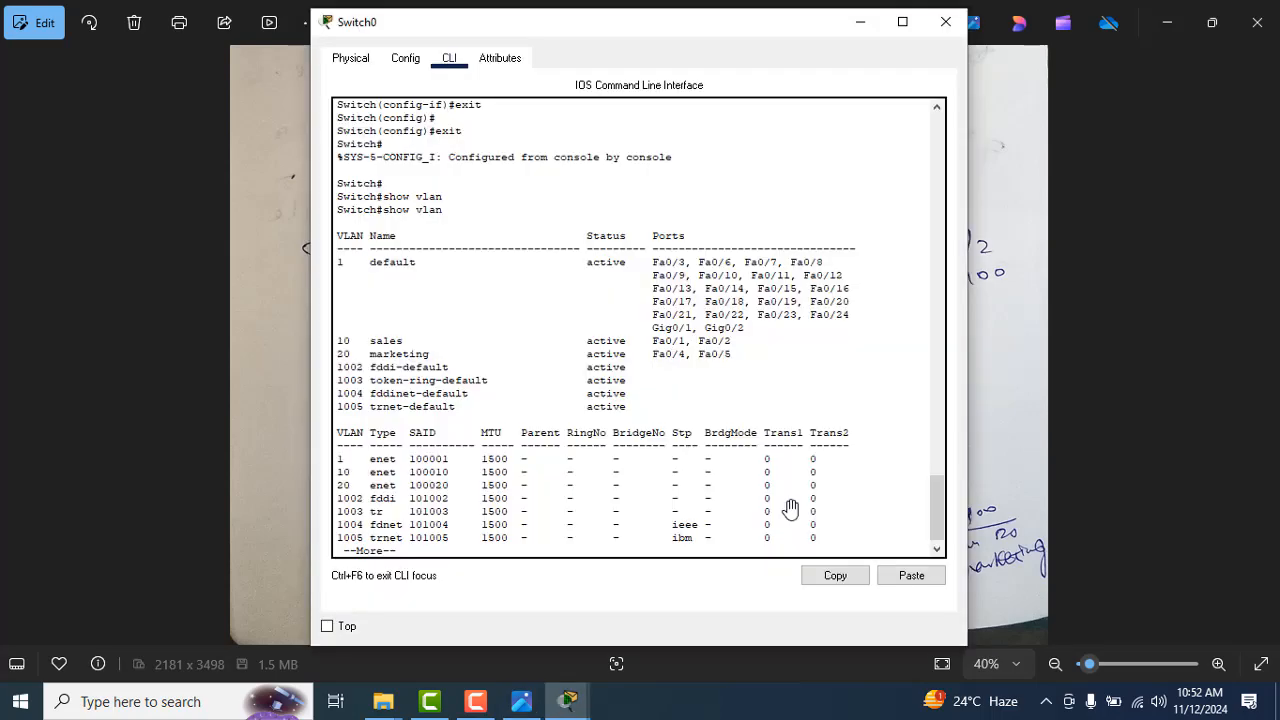
key(alt+Tab)
key(alt+Tab)
Step: Page through the rest of the VLAN listing and enter global configuration mode on Switch0 with configure t
scroll(790, 508, down, 1)
key(Return)
key(Return)
key(Return)
key(Return)
key(Return)
key(Return)
key(Return)
key(Return)
key(Return)
key(Return)
key(Return)
key(Return)
key(Return)
key(Return)
key(Return)
key(Return)
key(Return)
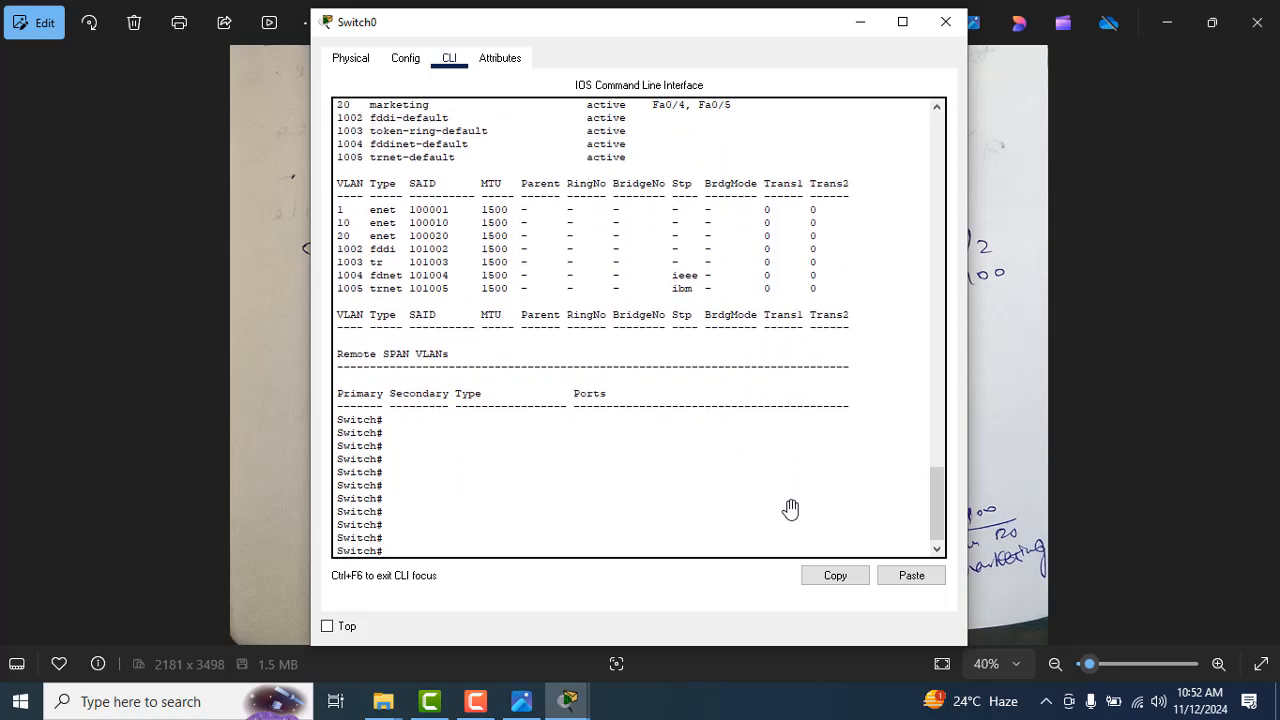
text(confi)
key(Tab)
text(t)
key(Return)
key(Return)
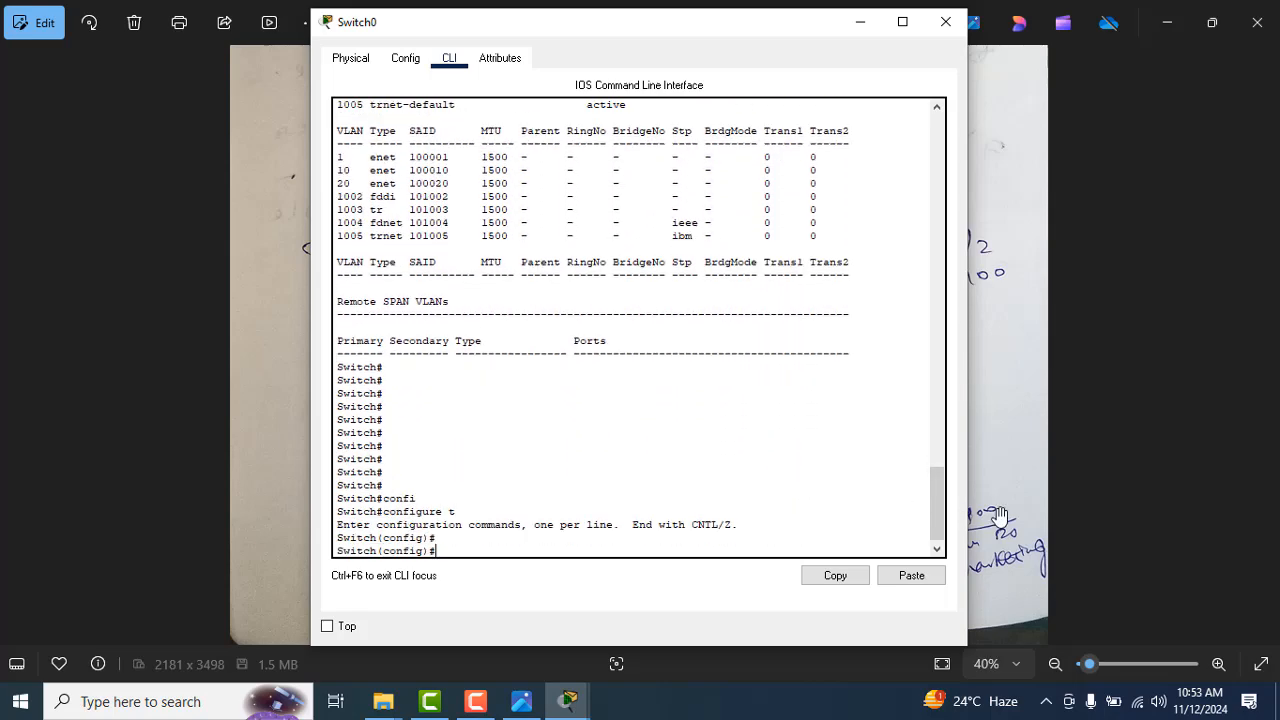
key(Return)
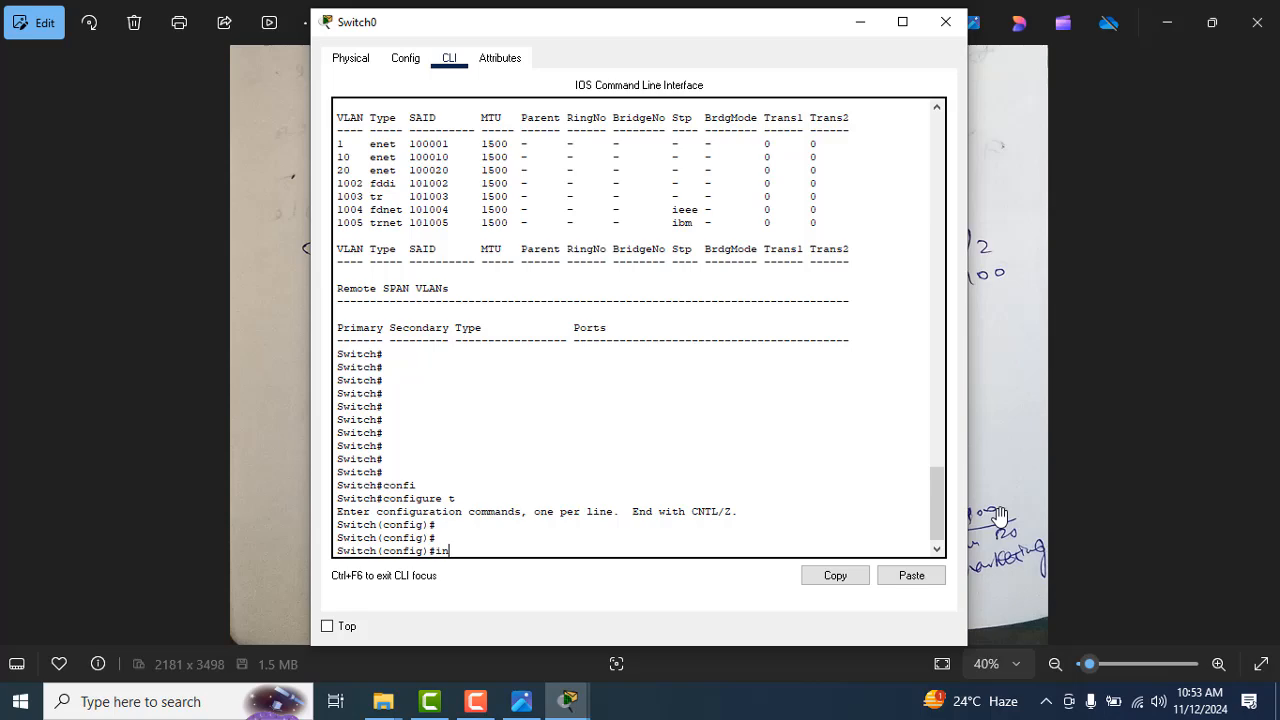
Step: Open interface fastEthernet 0/3 for configuration on Switch0, checking the router link's port in the topology
text(ter)
key(Tab)
text(fast)
key(Tab)
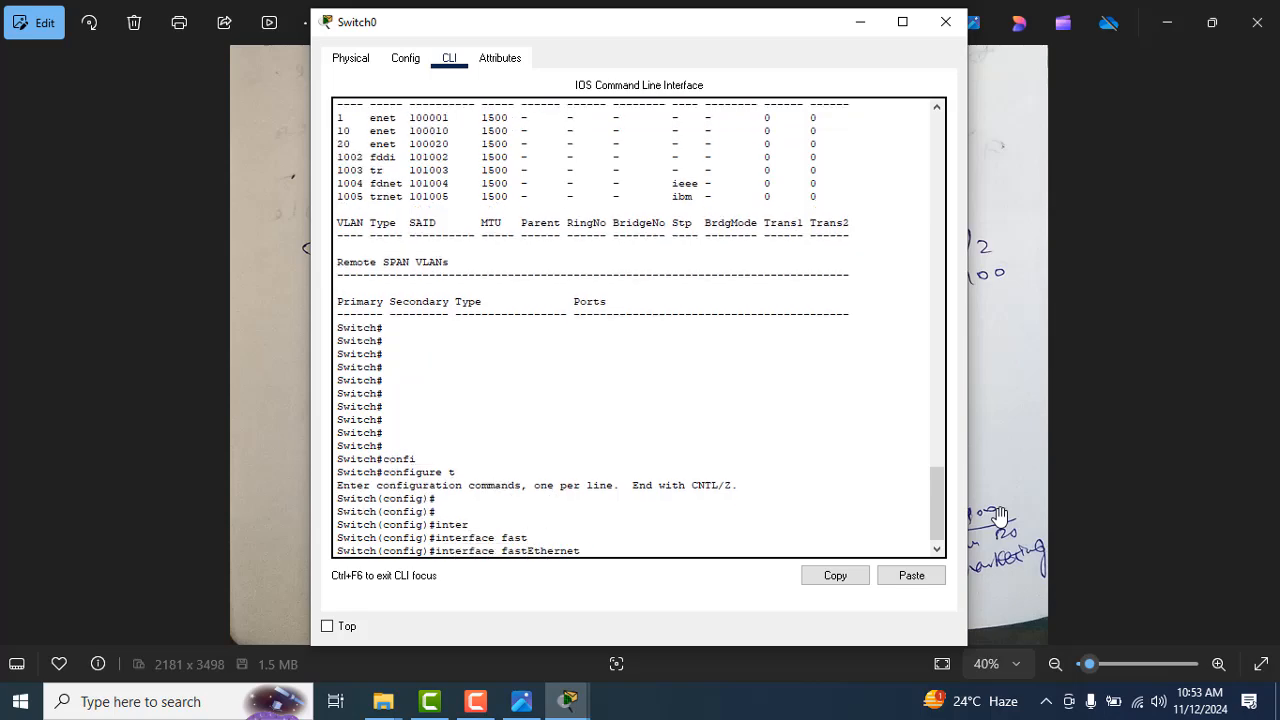
text(0/3)
key(alt+Tab)
key(Tab)
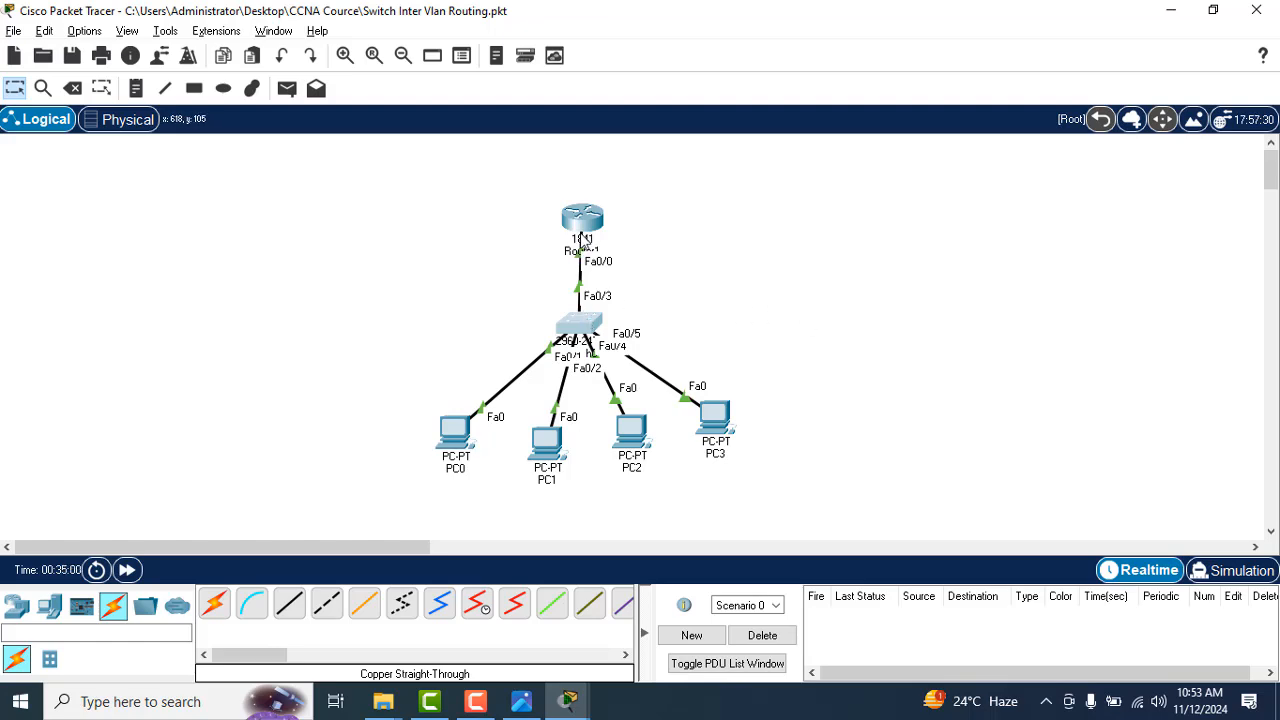
key(alt+Tab)
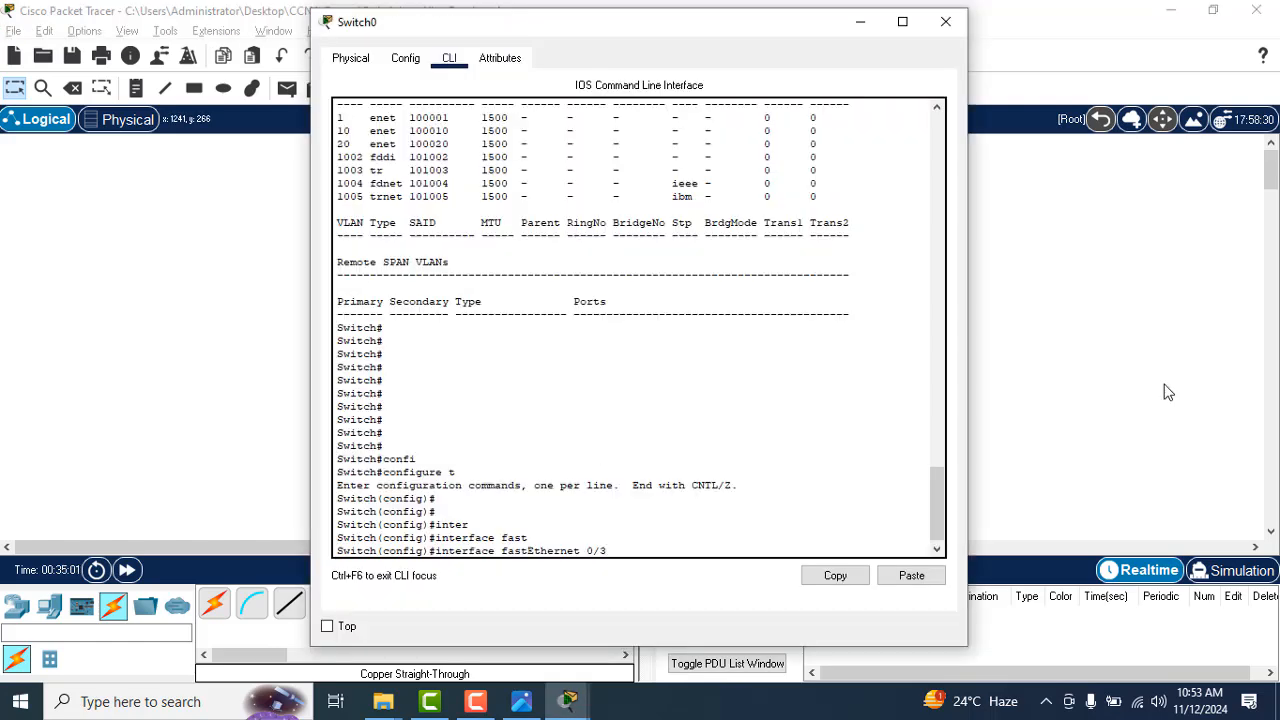
key(Return)
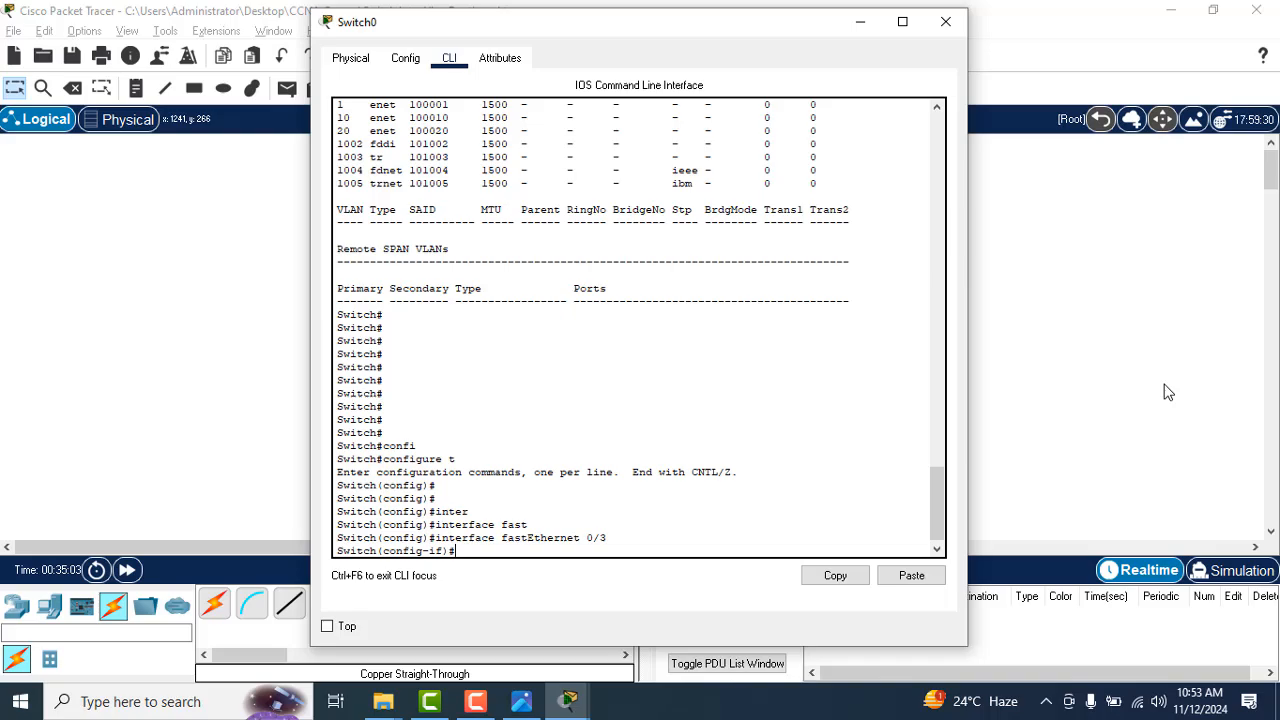
Step: Switch to Photos and look back through the handwritten CCNA notes for the trunk port configuration commands
click(1165, 391)
key(alt+Tab)
key(alt+Tab)
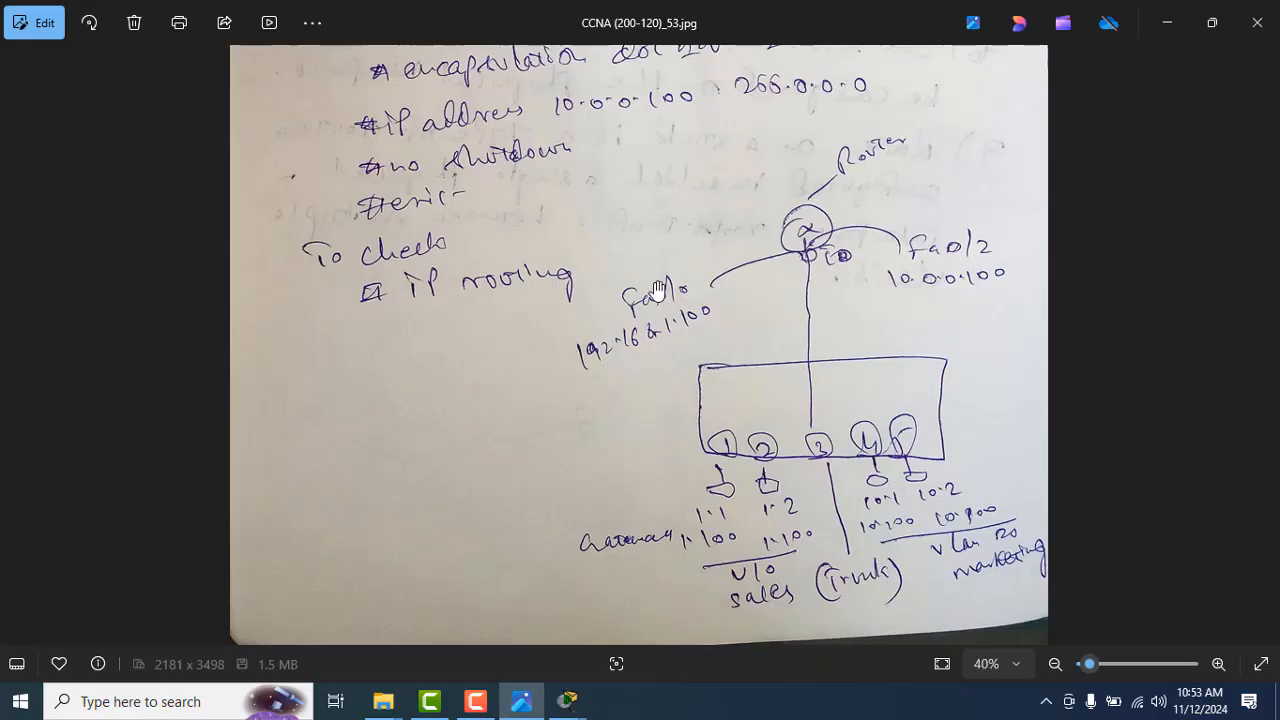
click(16, 347)
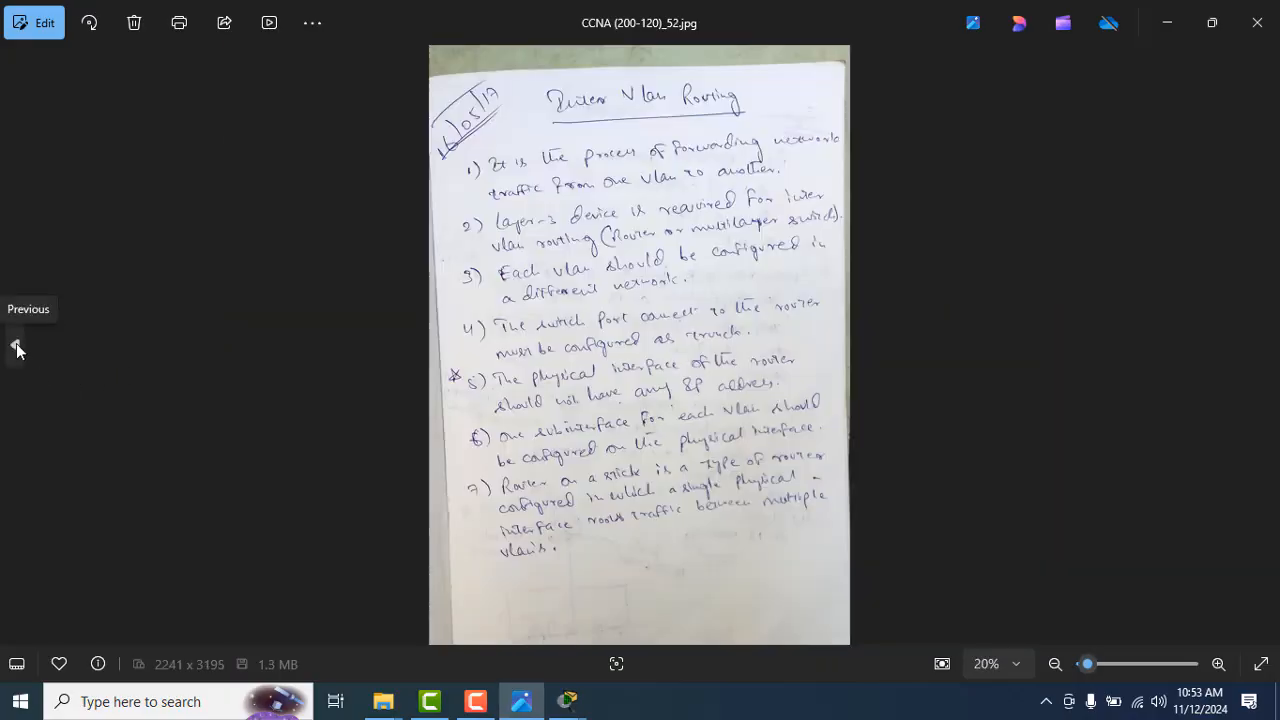
click(16, 347)
click(16, 347)
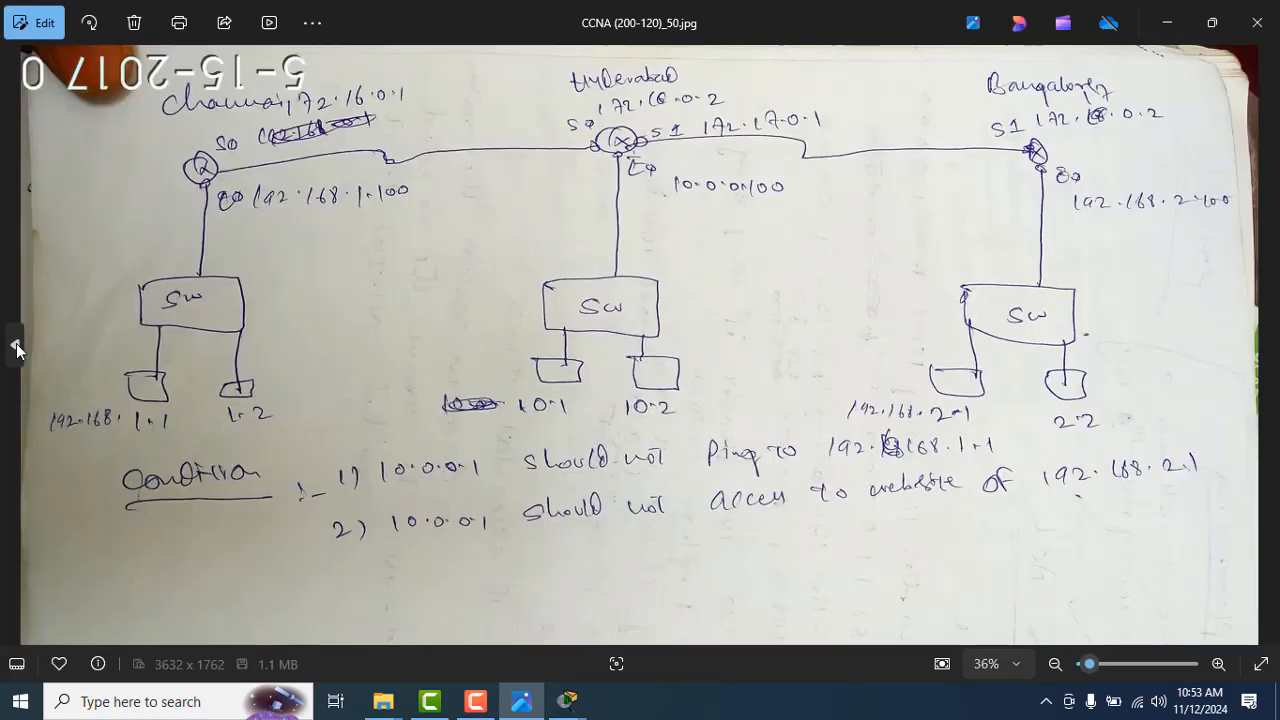
click(16, 347)
click(16, 347)
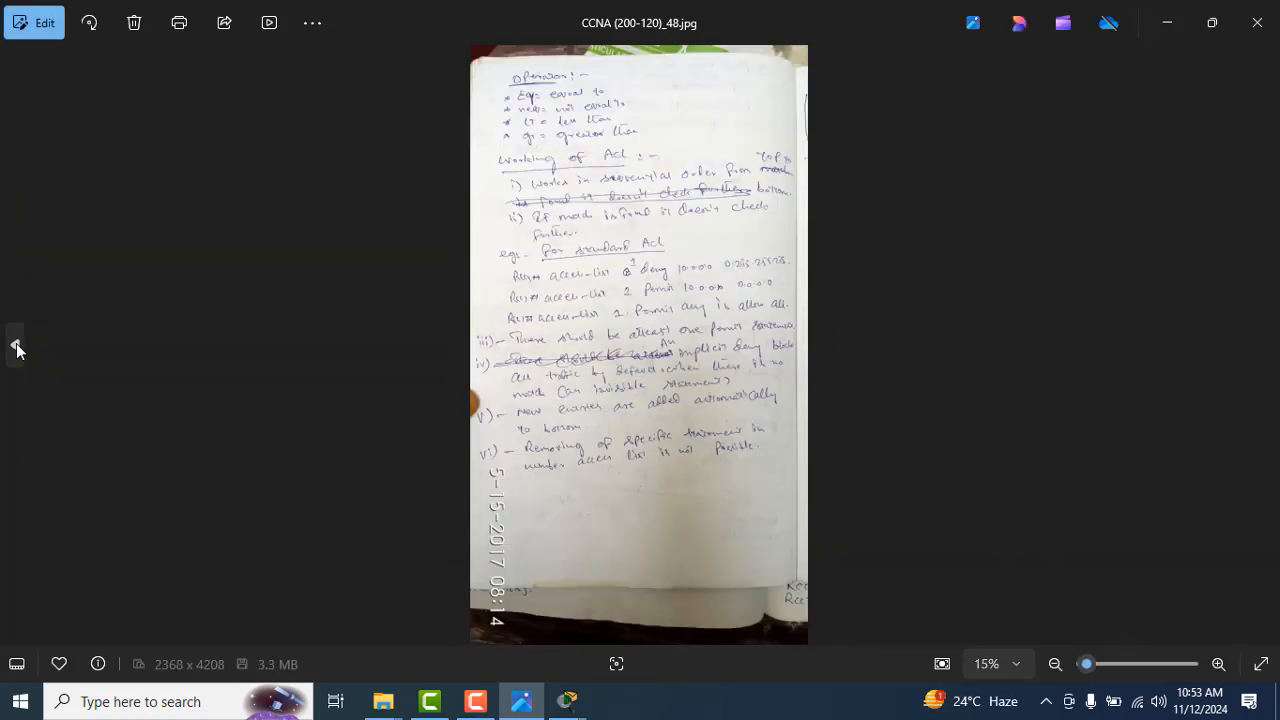
click(16, 347)
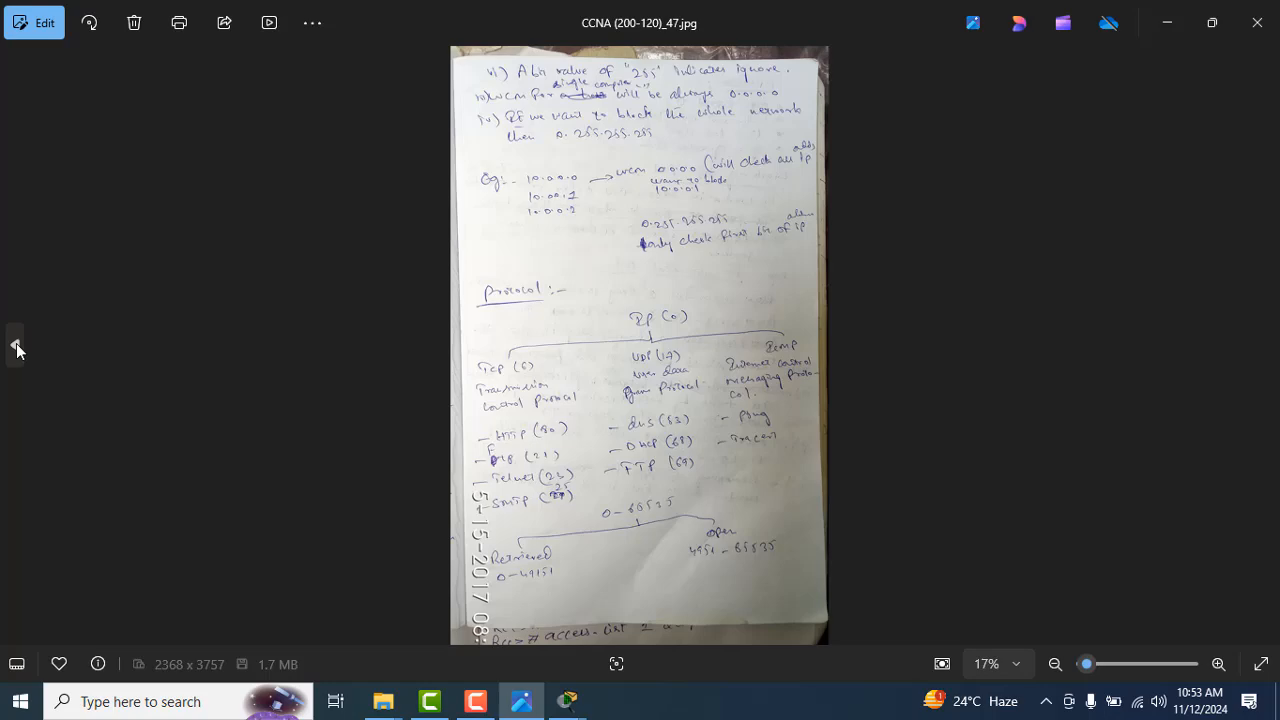
click(16, 347)
click(16, 347)
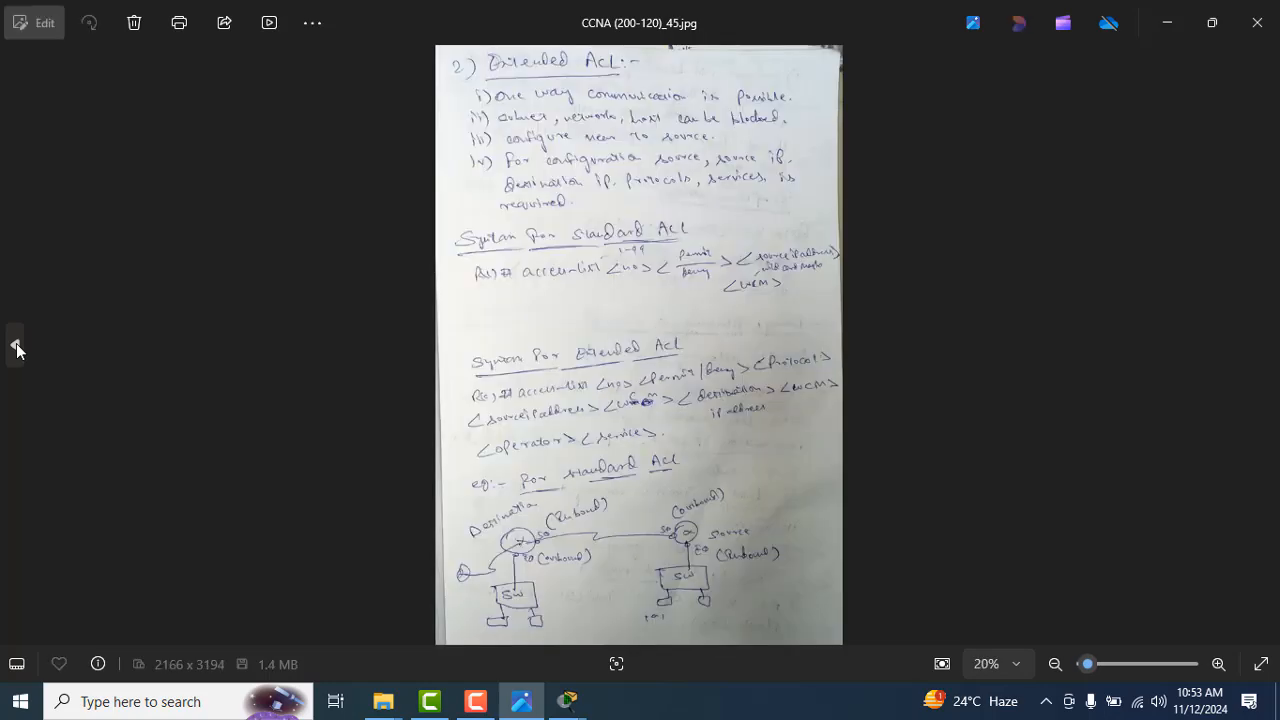
click(16, 347)
click(16, 347)
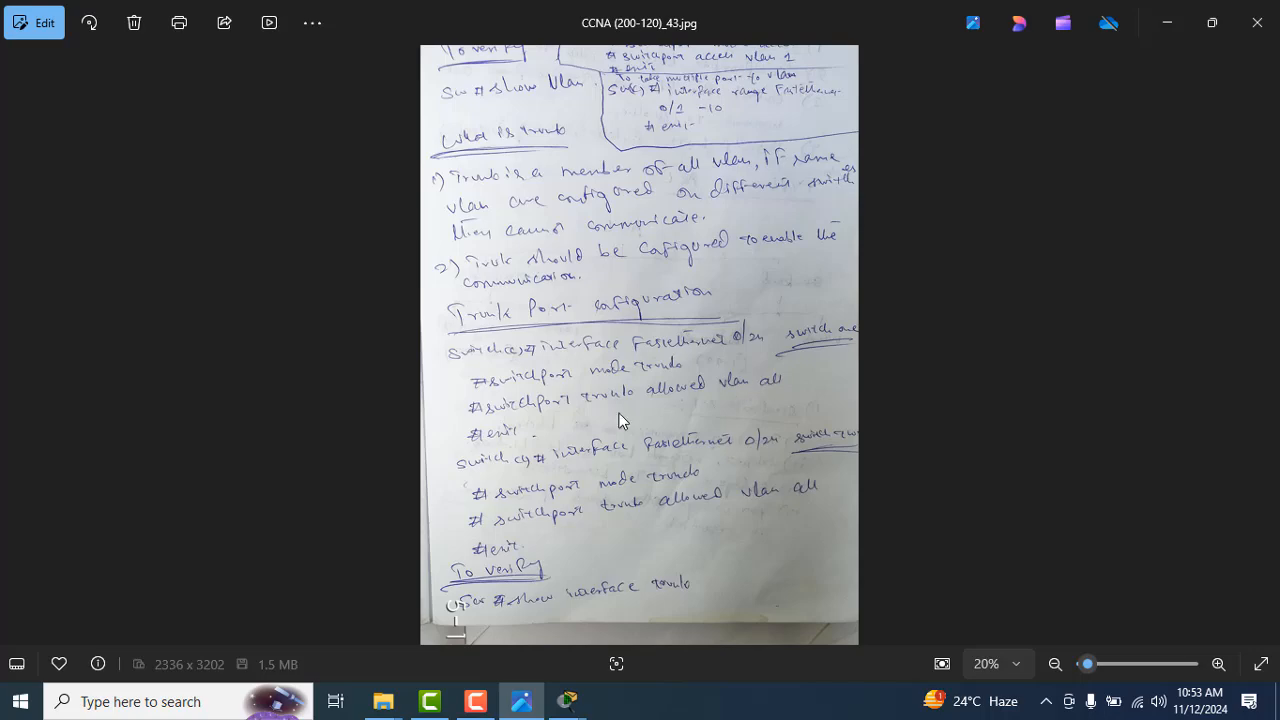
Step: Return the notes in Photos to the inter-VLAN routing pages and switch back to Switch0's CLI in Packet Tracer
click(1261, 372)
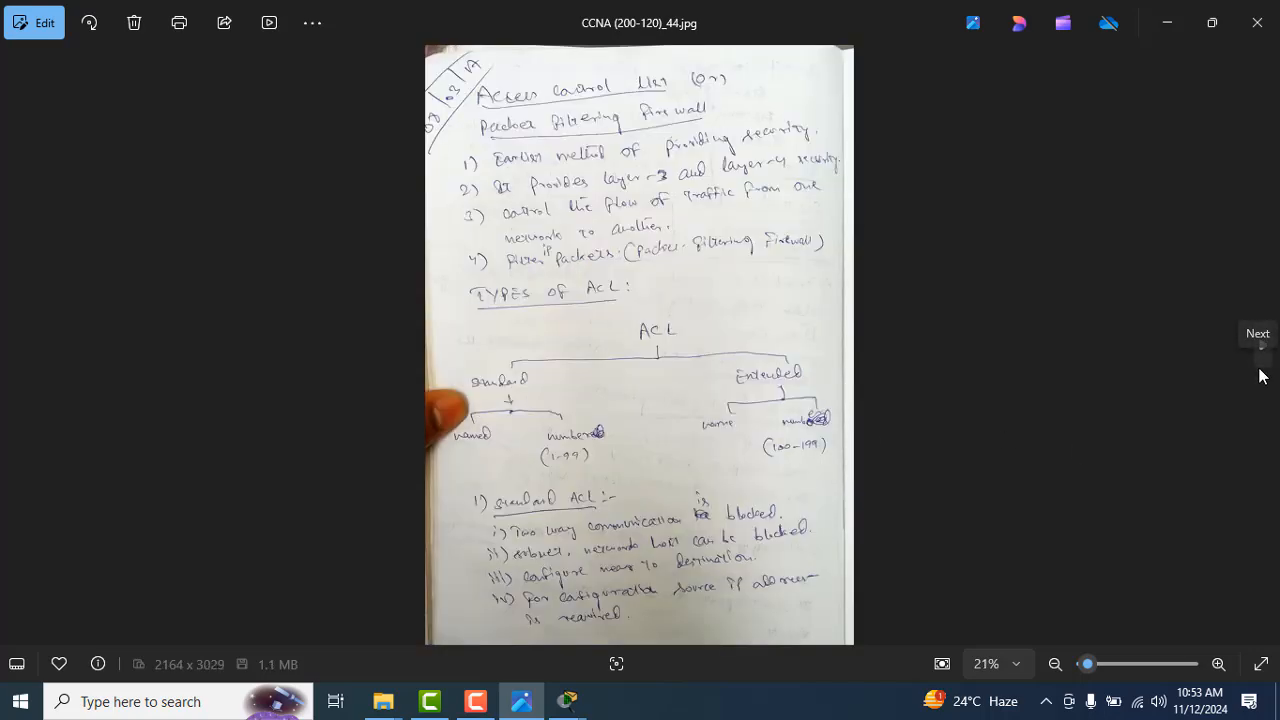
click(1261, 372)
click(1261, 372)
click(1261, 372)
click(1261, 372)
click(1261, 372)
click(1261, 372)
click(1261, 372)
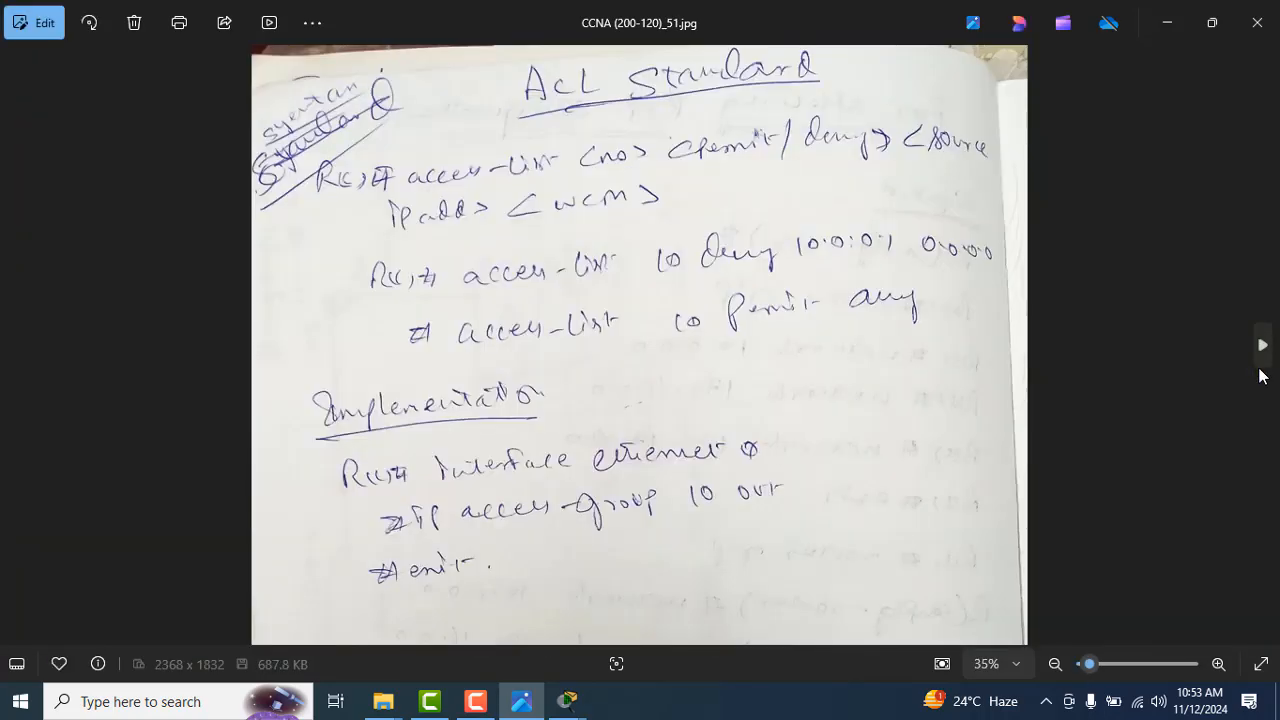
click(1261, 372)
click(1261, 372)
click(1261, 372)
click(1261, 372)
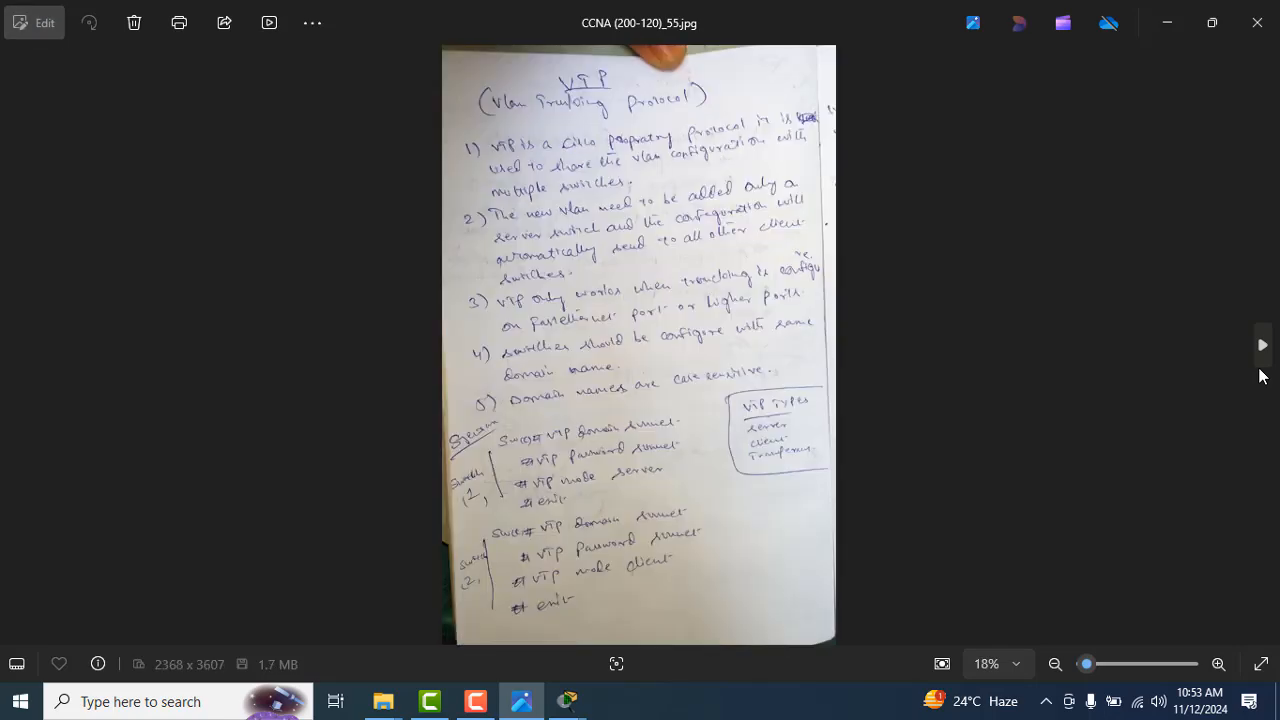
click(20, 346)
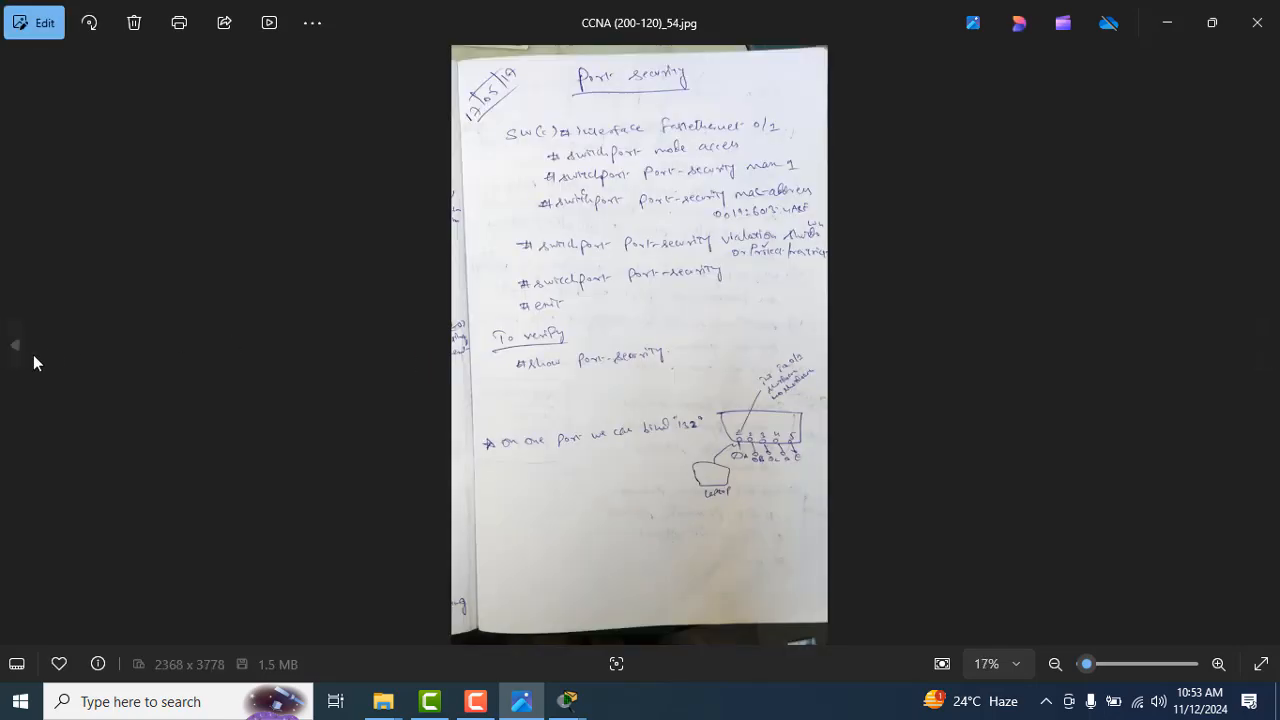
click(20, 346)
key(alt+Tab)
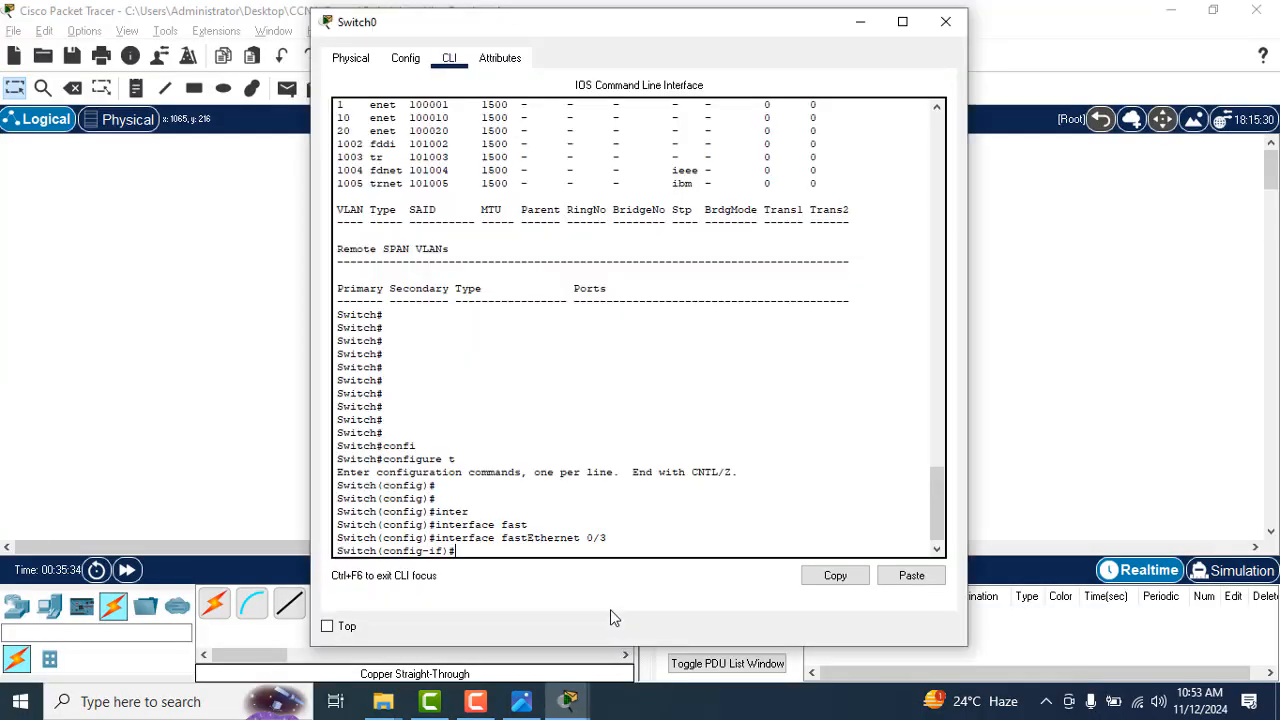
Step: Set the fastEthernet 0/3 port to trunk mode with switchport mode trunk
text(in)
key(BackSpace)
text(swit)
key(Tab)
text(mod)
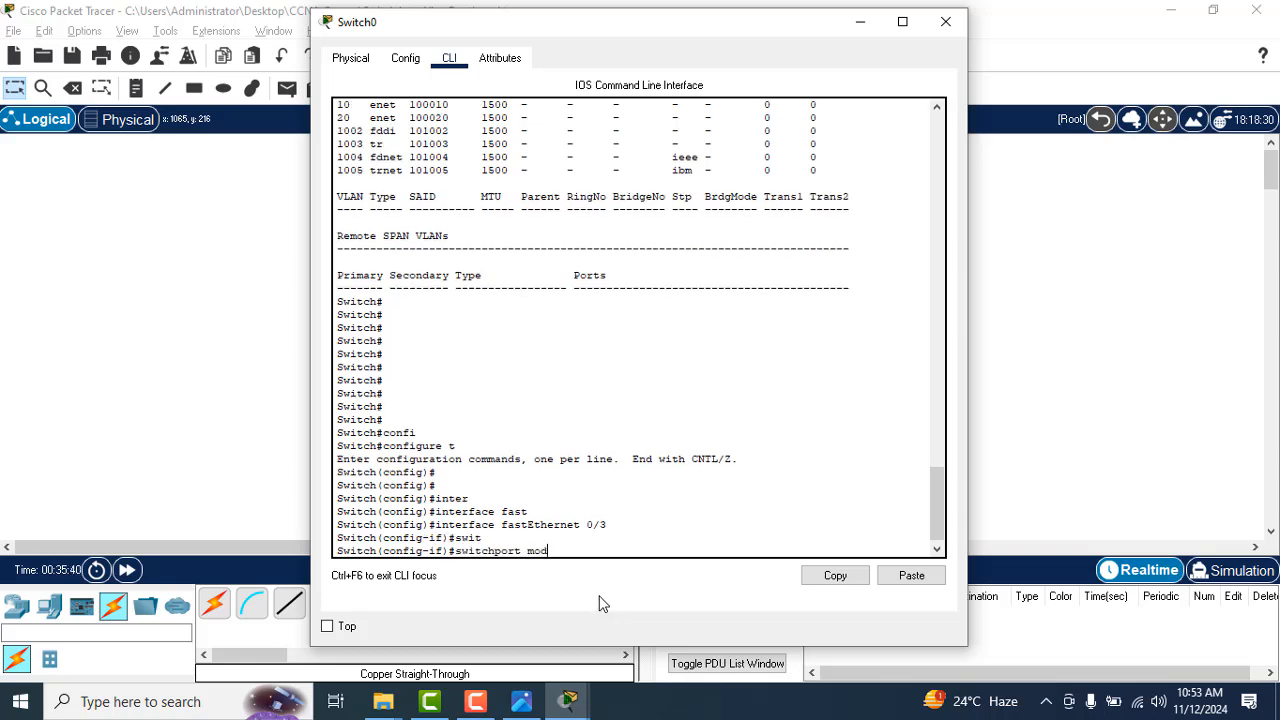
key(Tab)
text(tru)
key(Tab)
key(Return)
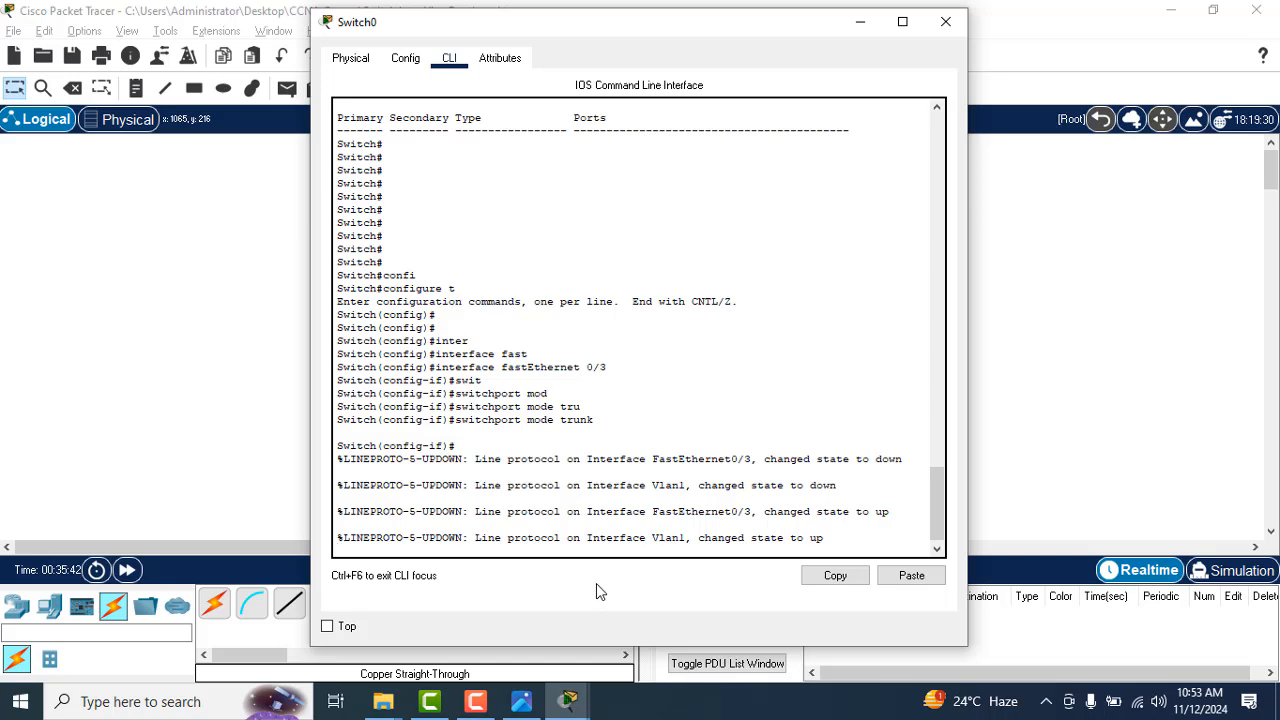
Step: Allow all VLANs on the fastEthernet 0/3 trunk with switchport trunk allowed vlan all
key(Return)
key(Return)
key(Return)
text(swi)
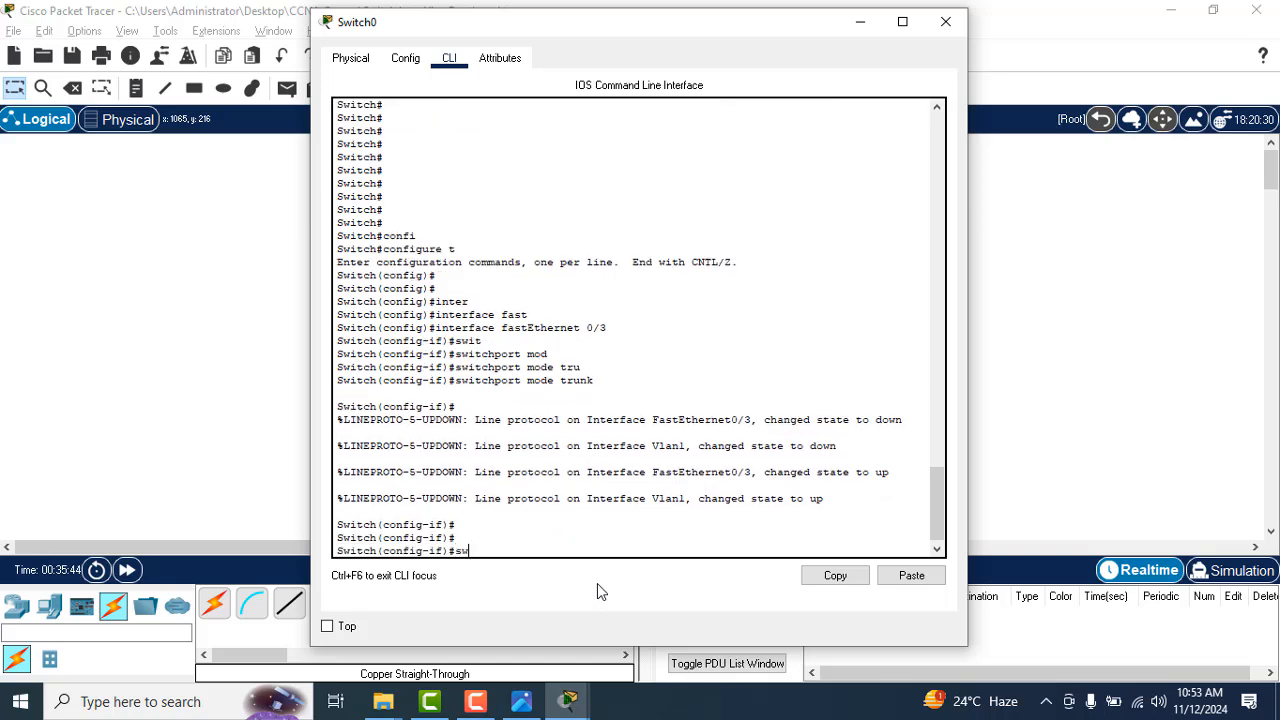
key(Tab)
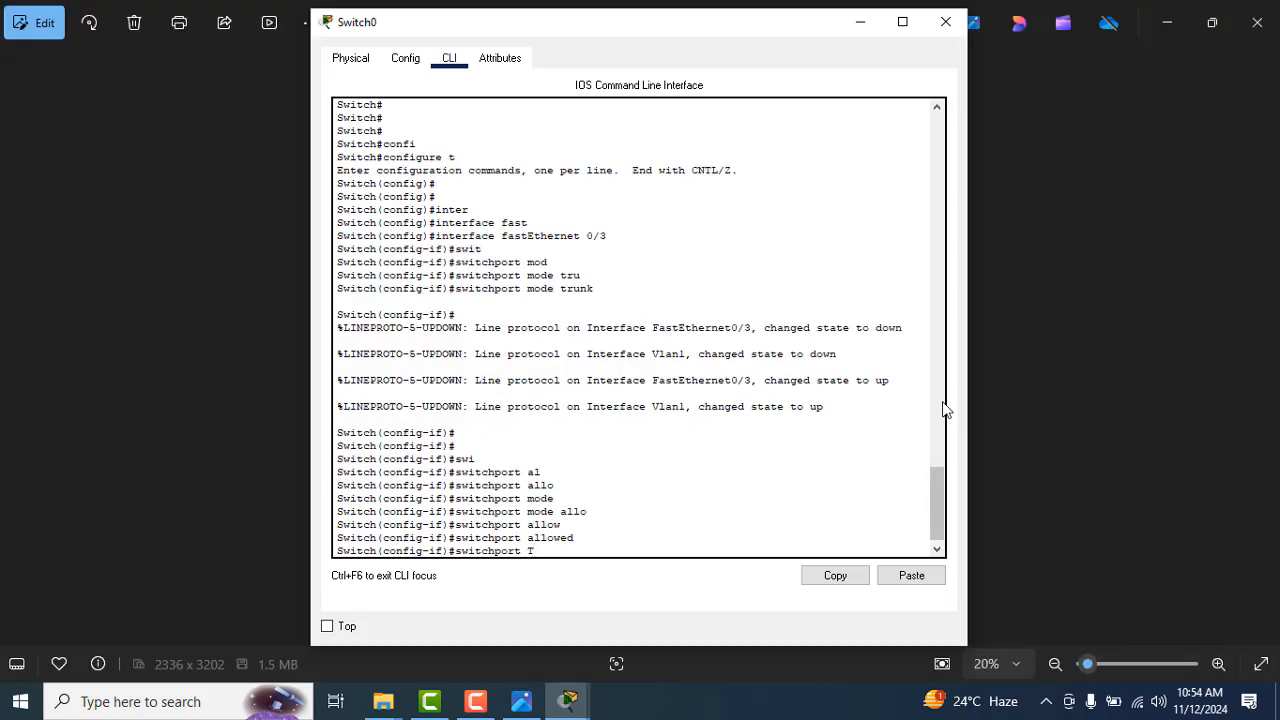
text(TRU)
key(Tab)
key(Tab)
key(Tab)
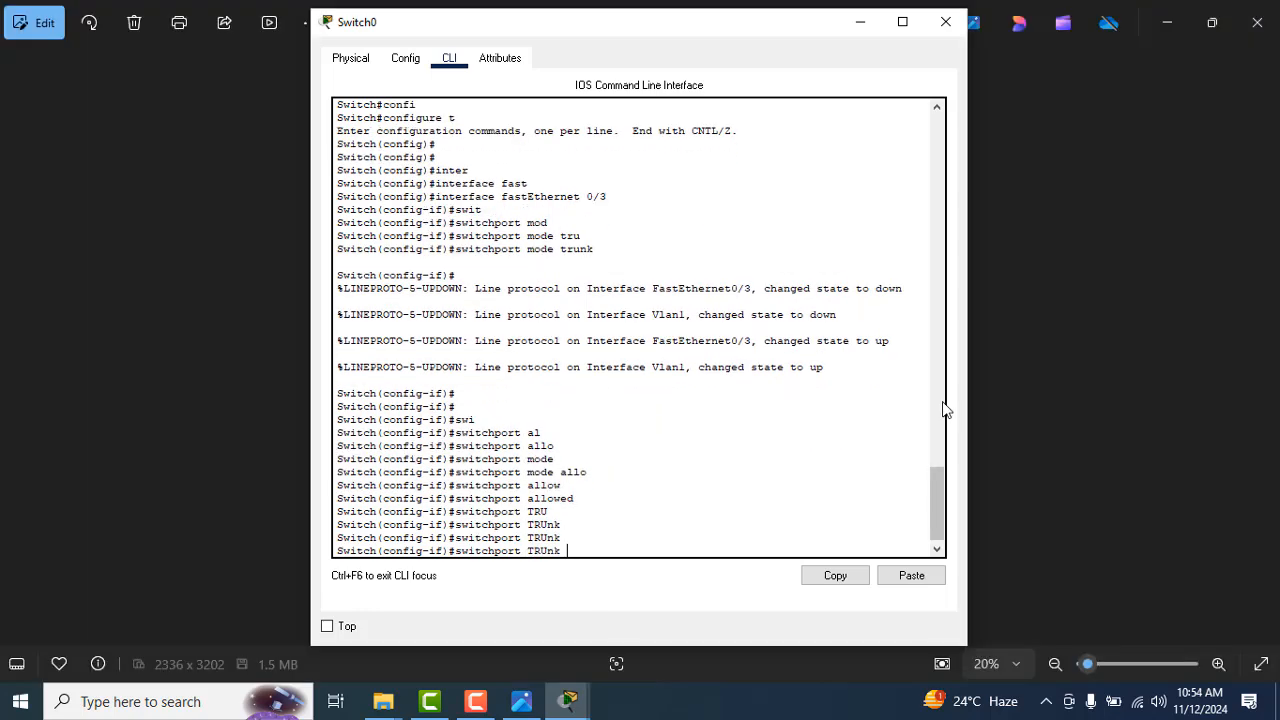
text(alll)
key(Tab)
text(vla)
key(Tab)
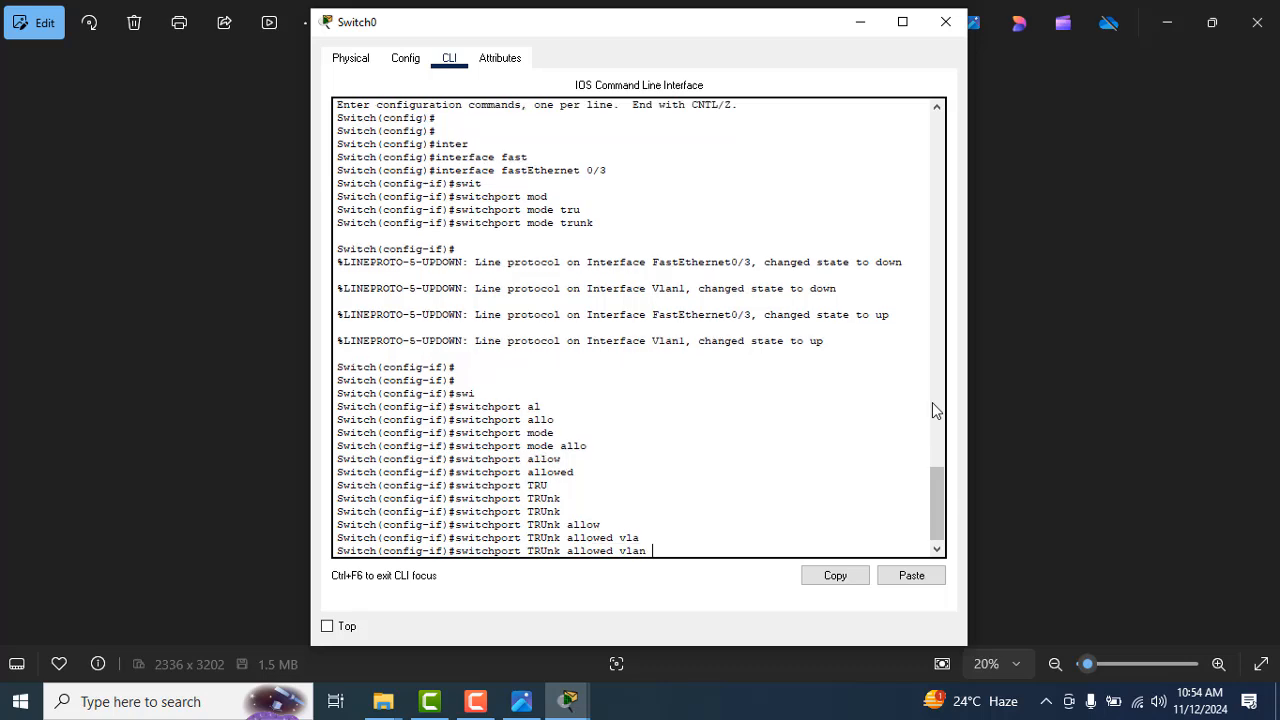
text(a)
key(Tab)
key(Return)
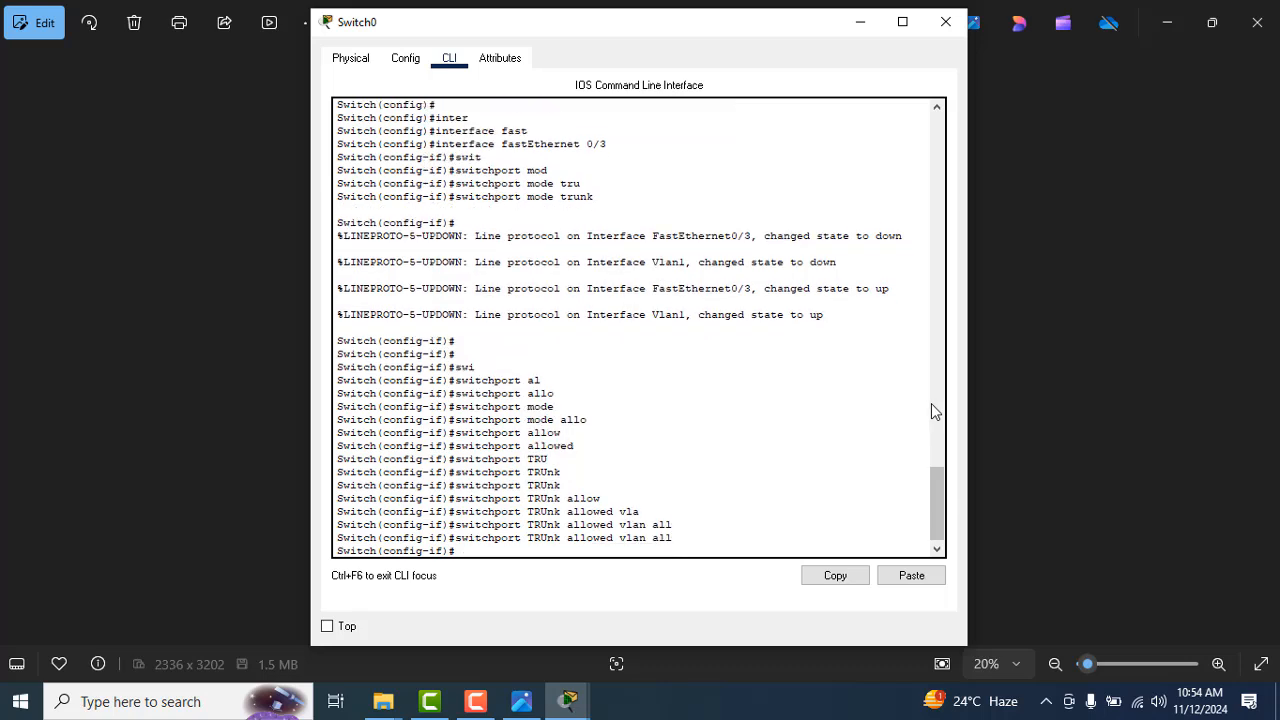
Step: Exit interface and global configuration modes on Switch0 to return to the privileged EXEC prompt
text(exit)
key(Return)
text(exit)
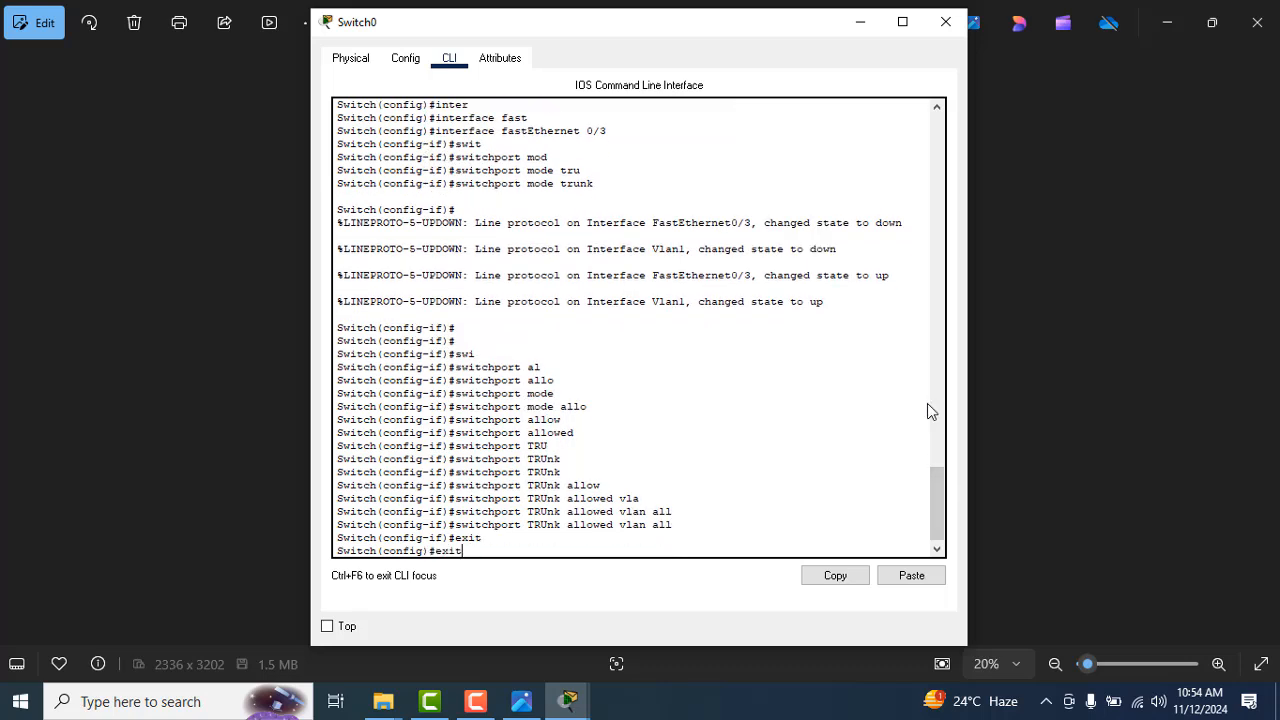
key(Return)
Step: Display Switch0's VLAN table with show vlan and review the port assignments of the default, sales and marketing VLANs
key(Return)
text(show)
text( vla)
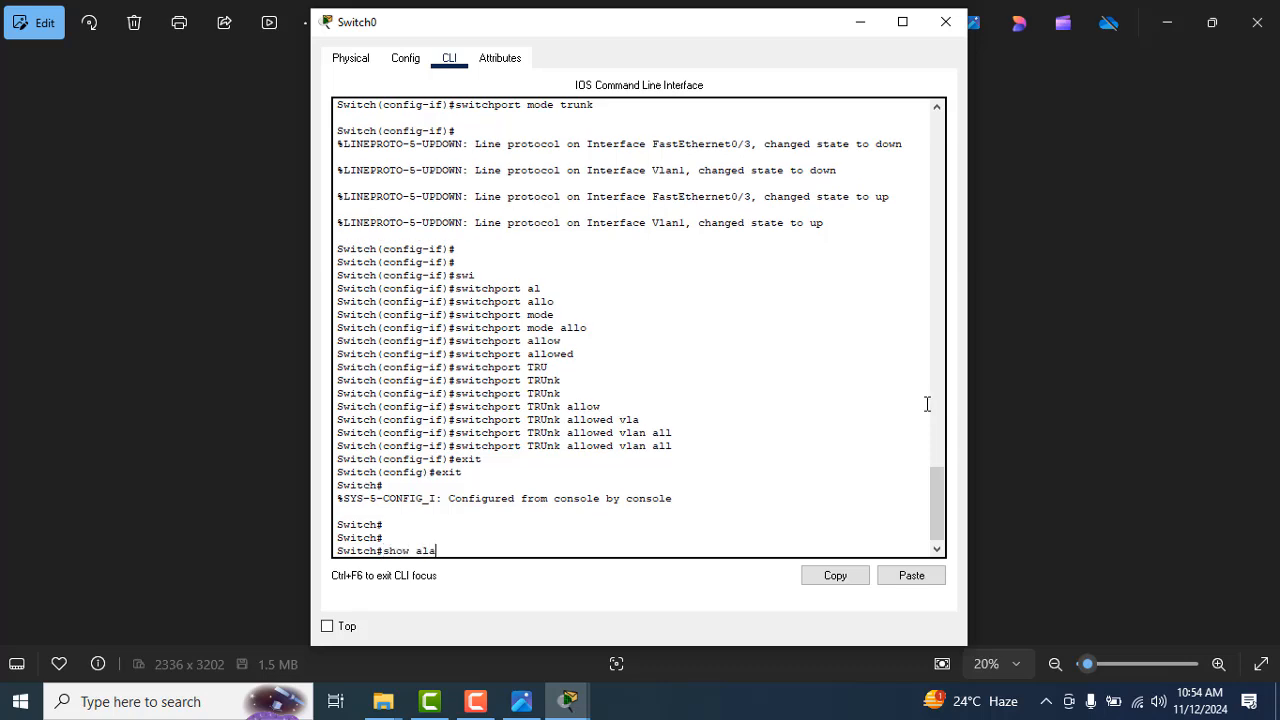
key(BackSpace)
key(BackSpace)
key(BackSpace)
text(vla)
key(Tab)
key(Return)
key(Return)
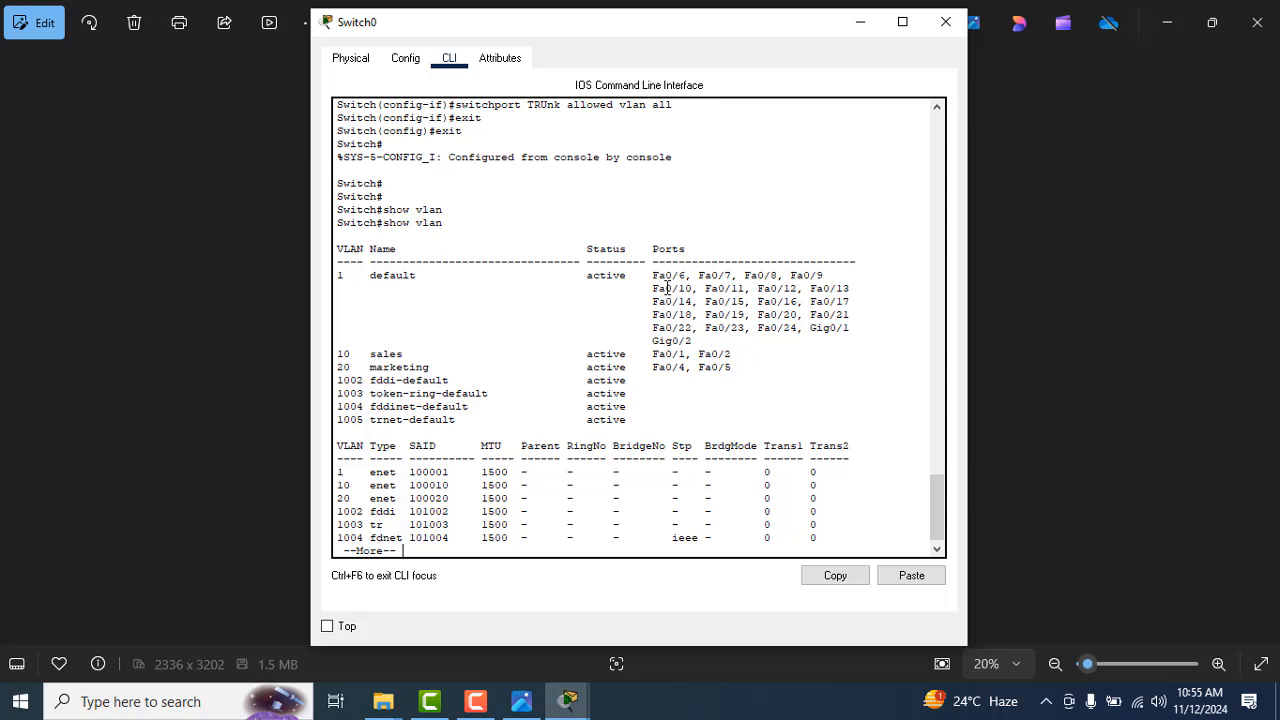
drag(656, 276, 821, 336)
drag(734, 356, 678, 370)
click(884, 512)
key(Return)
key(Return)
key(Return)
key(Return)
key(Return)
key(Return)
key(Return)
key(Return)
key(Return)
key(Return)
key(Return)
key(Return)
key(Return)
key(Return)
key(Return)
key(Return)
key(Return)
key(Return)
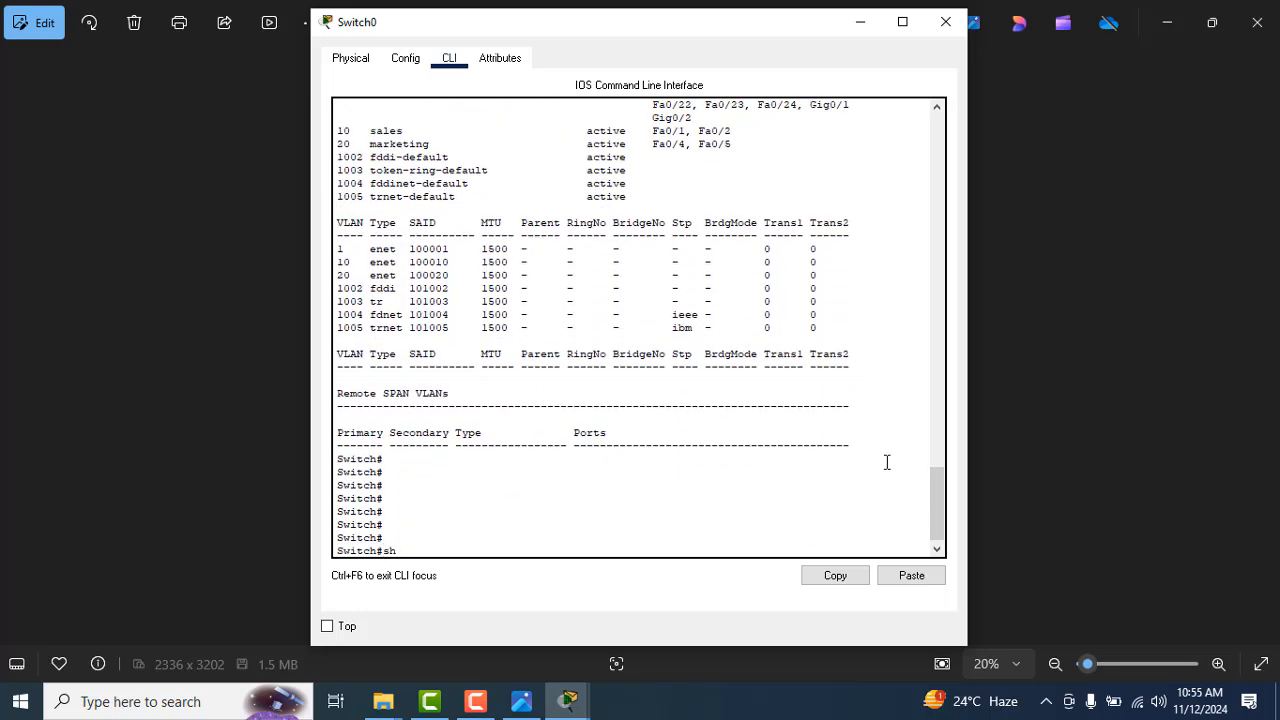
Step: Display Switch0's trunk status with show interfaces trunk and review the Fa0/3 entry
text(show inter)
key(Tab)
text(tru)
key(Tab)
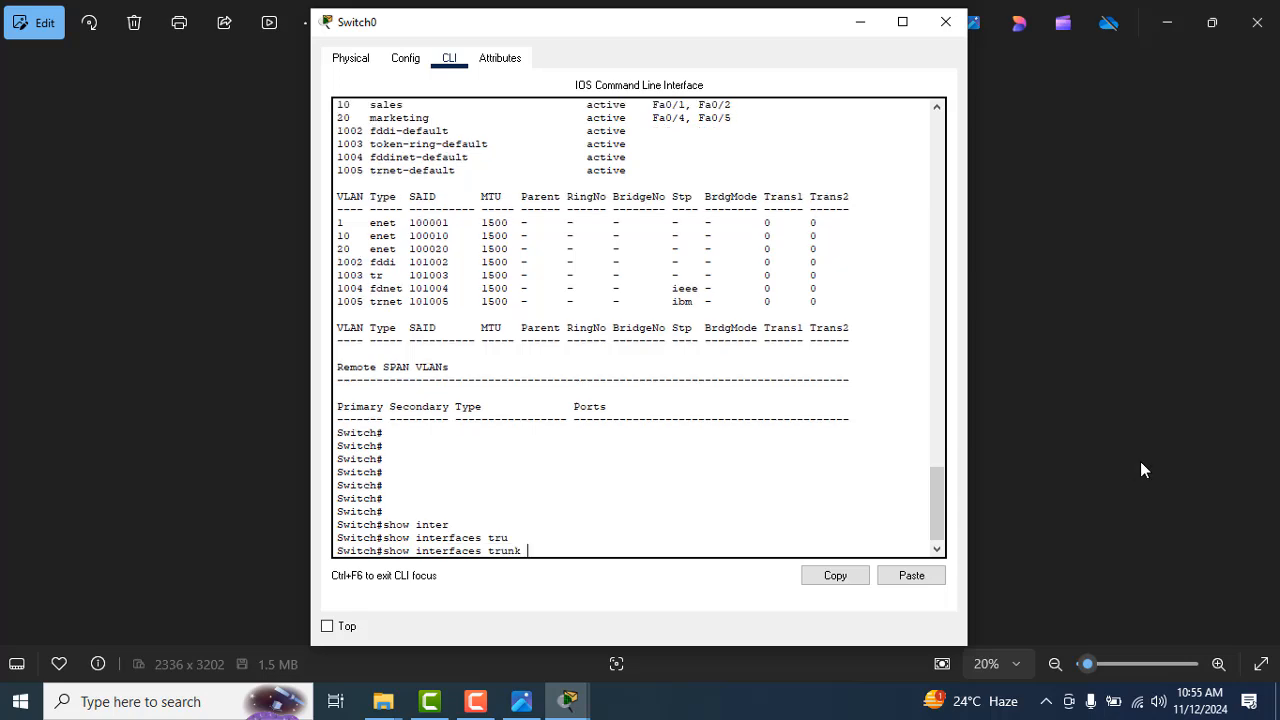
key(Return)
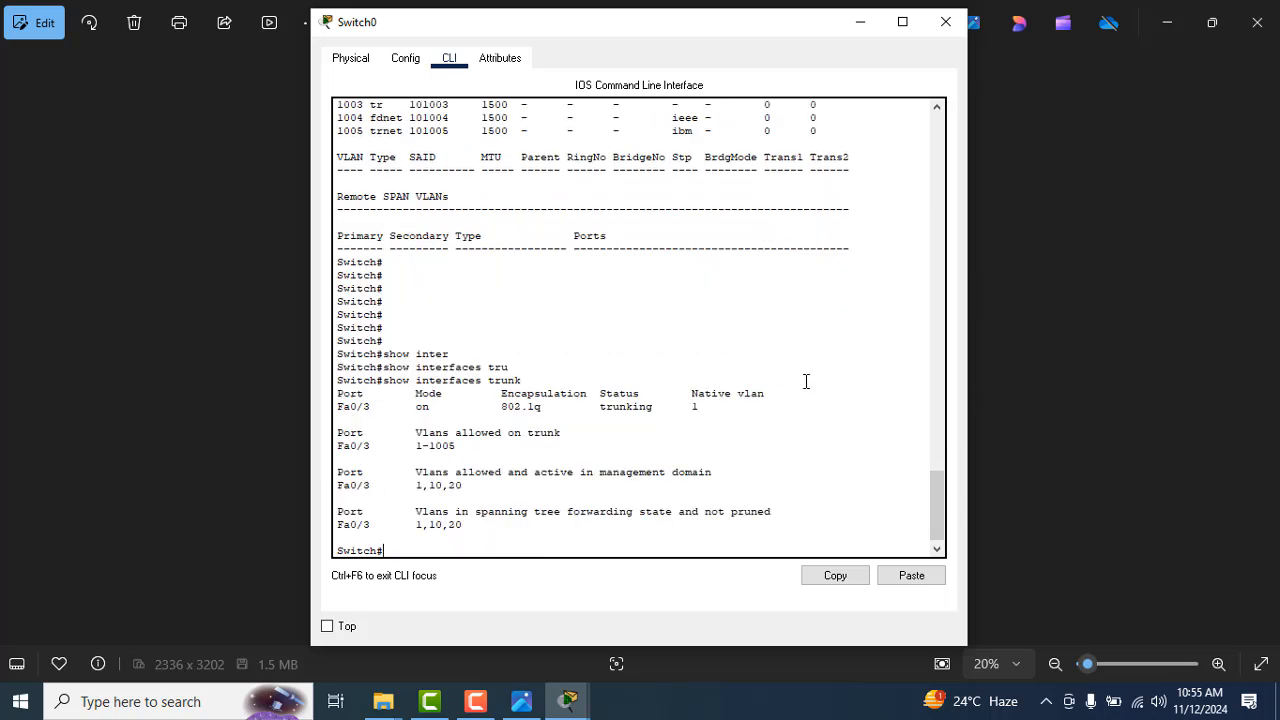
drag(338, 392, 832, 421)
Step: Switch to the handwritten notes in Photos and page forward to the router subinterface commands in CCNA (200-120)_53.jpg
key(alt+Tab)
key(Tab)
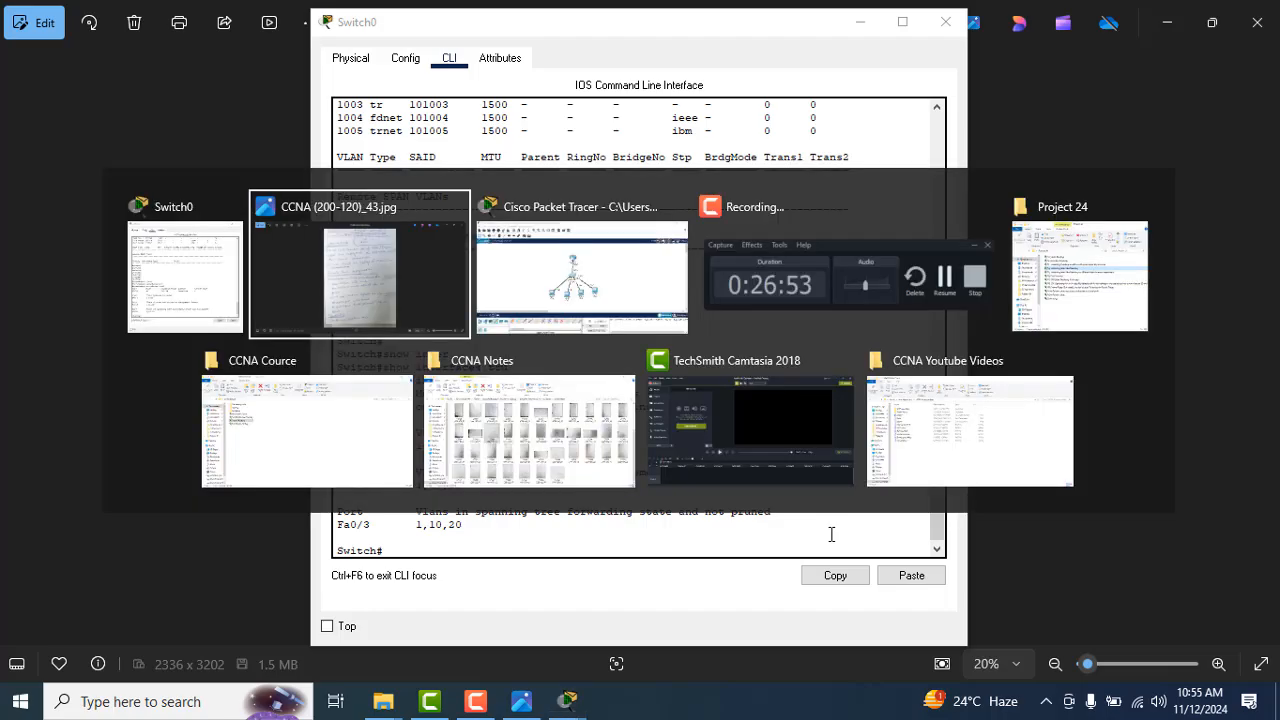
key(alt+Tab)
key(Tab)
key(Tab)
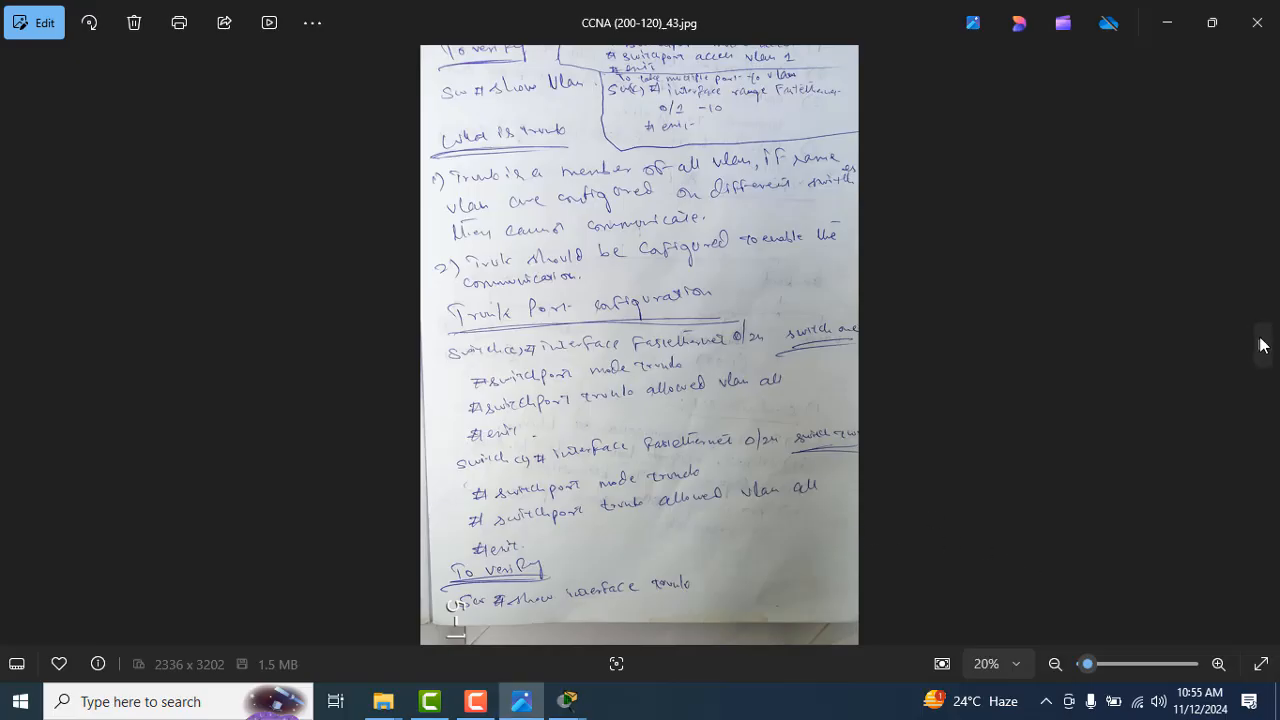
click(1263, 345)
click(1263, 345)
click(1263, 345)
click(1263, 345)
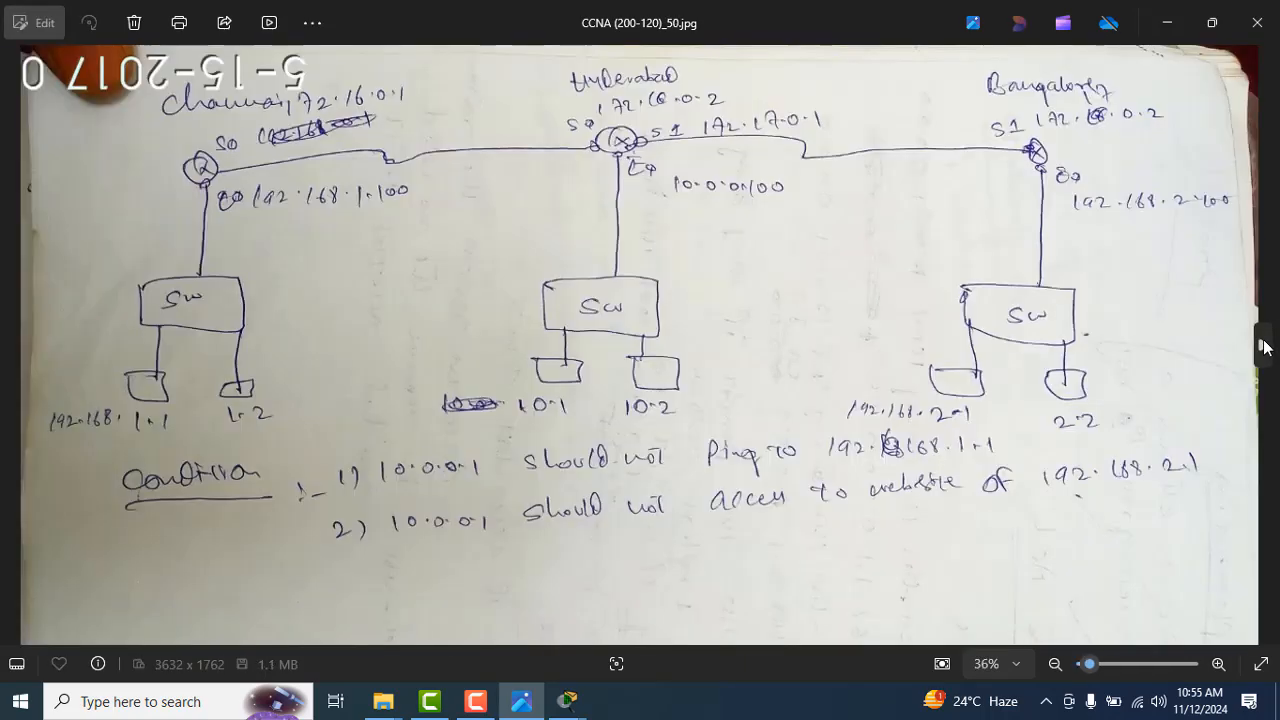
click(1263, 345)
click(1263, 345)
click(1263, 345)
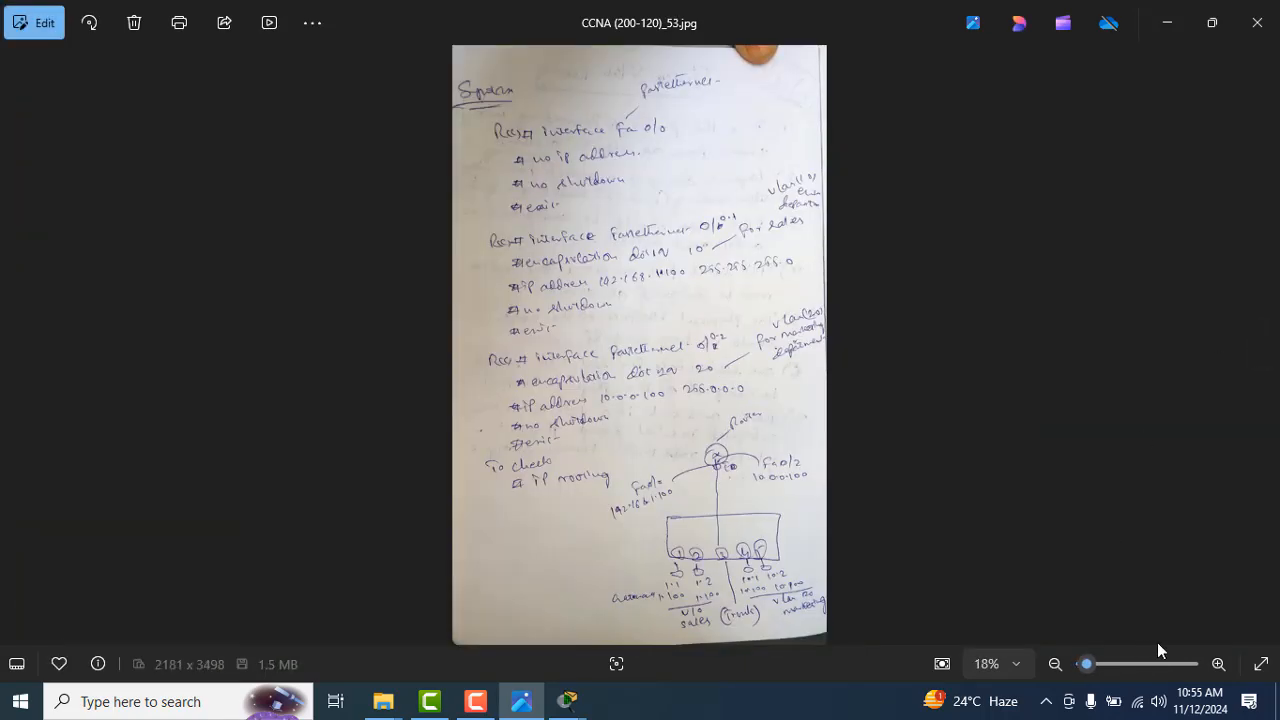
Step: Examine the topology sketch on notes page CCNA (200-120)_53.jpg and compare it with the Packet Tracer topology
click(1220, 664)
key(Right)
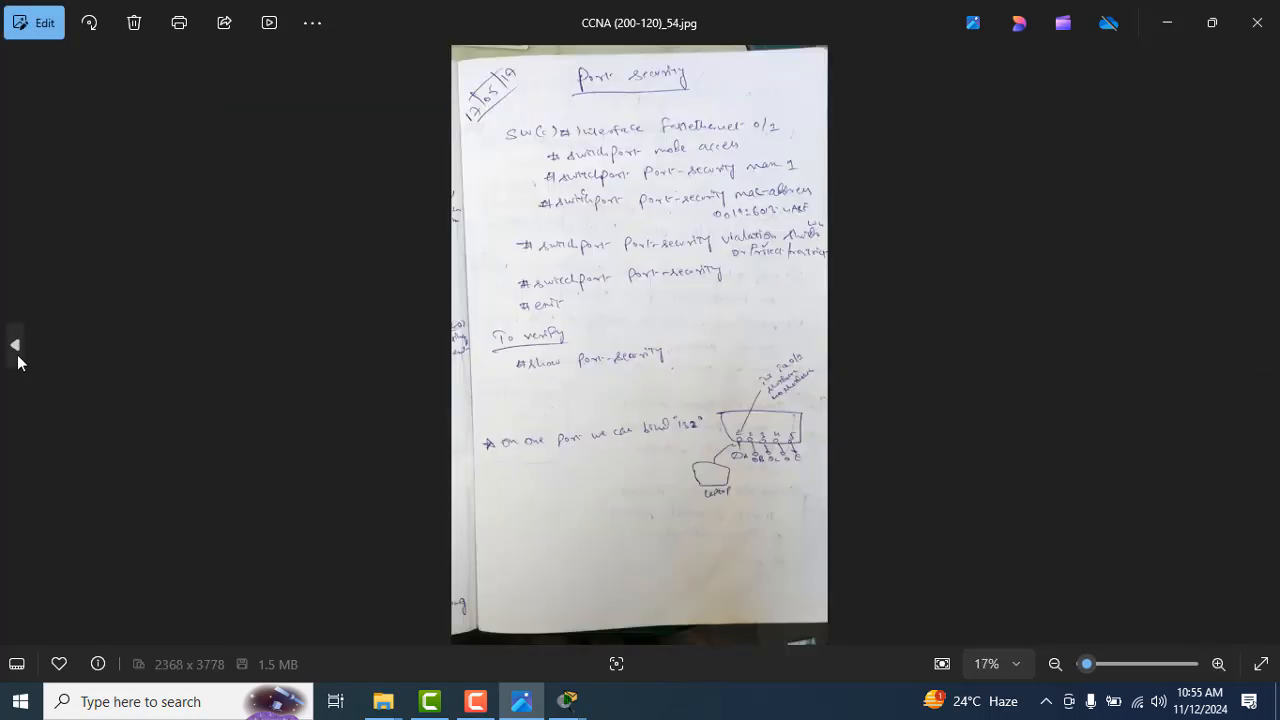
click(15, 346)
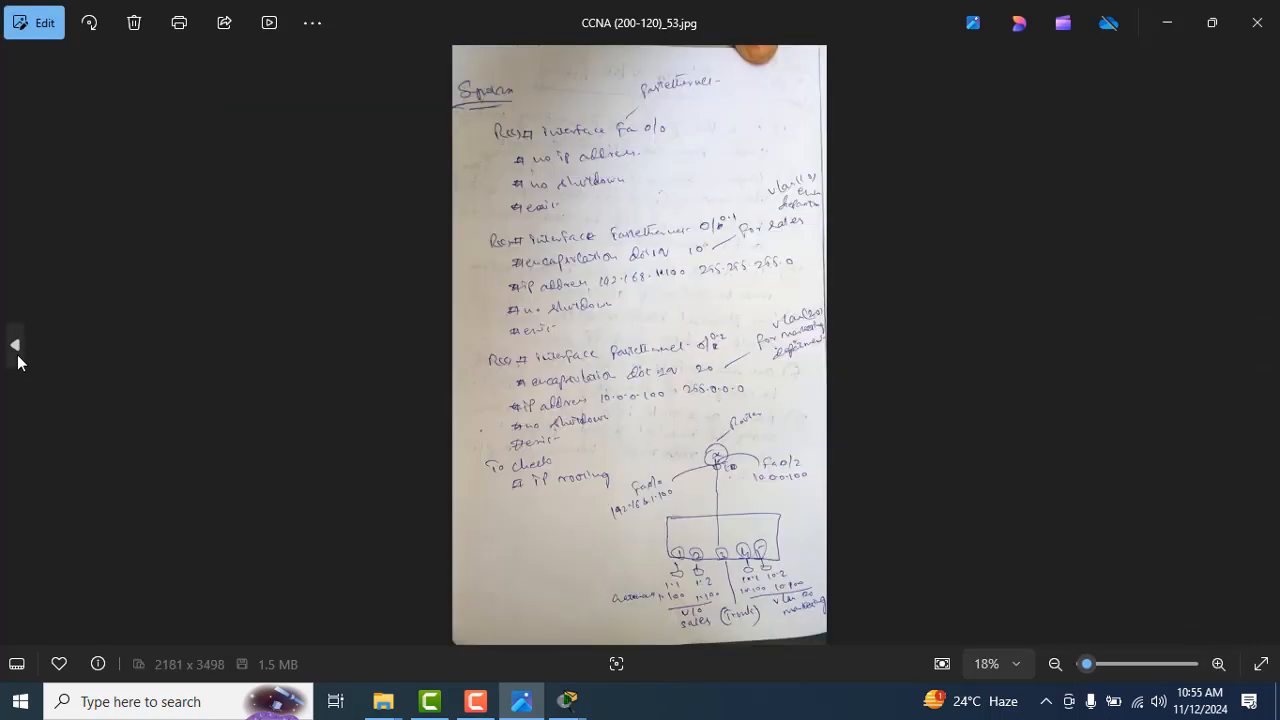
click(1218, 664)
drag(1103, 600, 1035, 140)
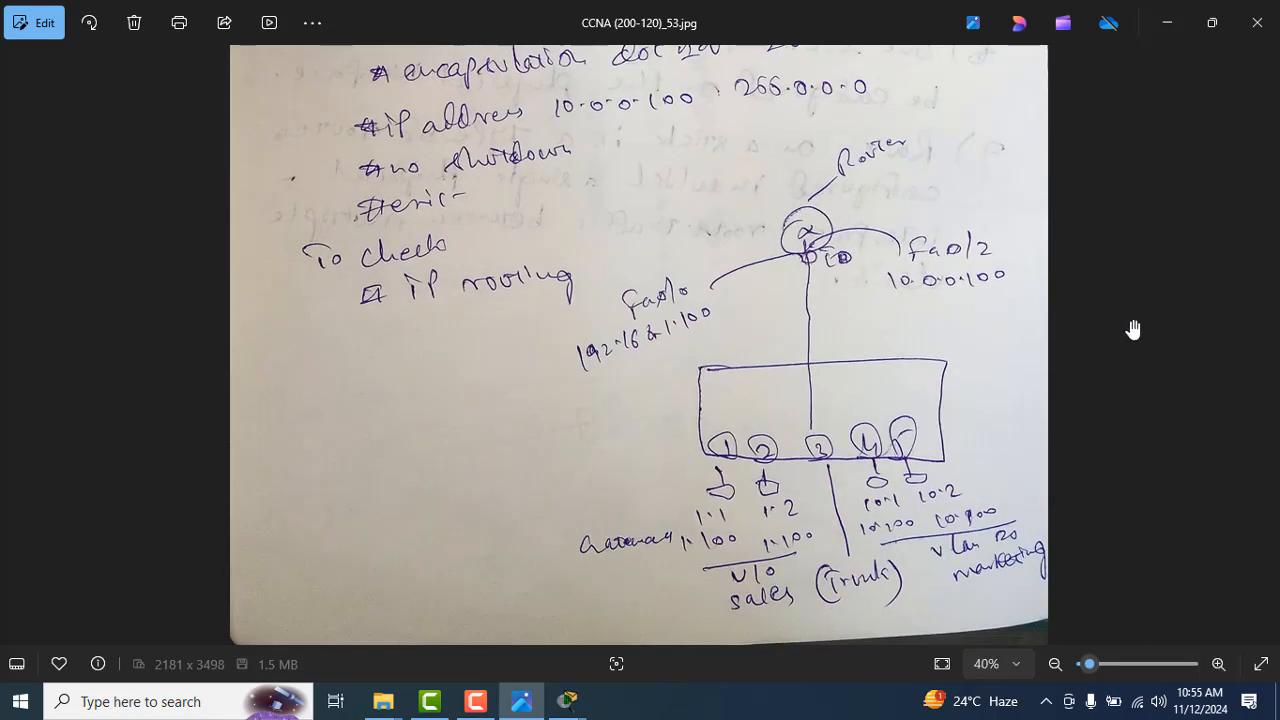
key(alt+Tab)
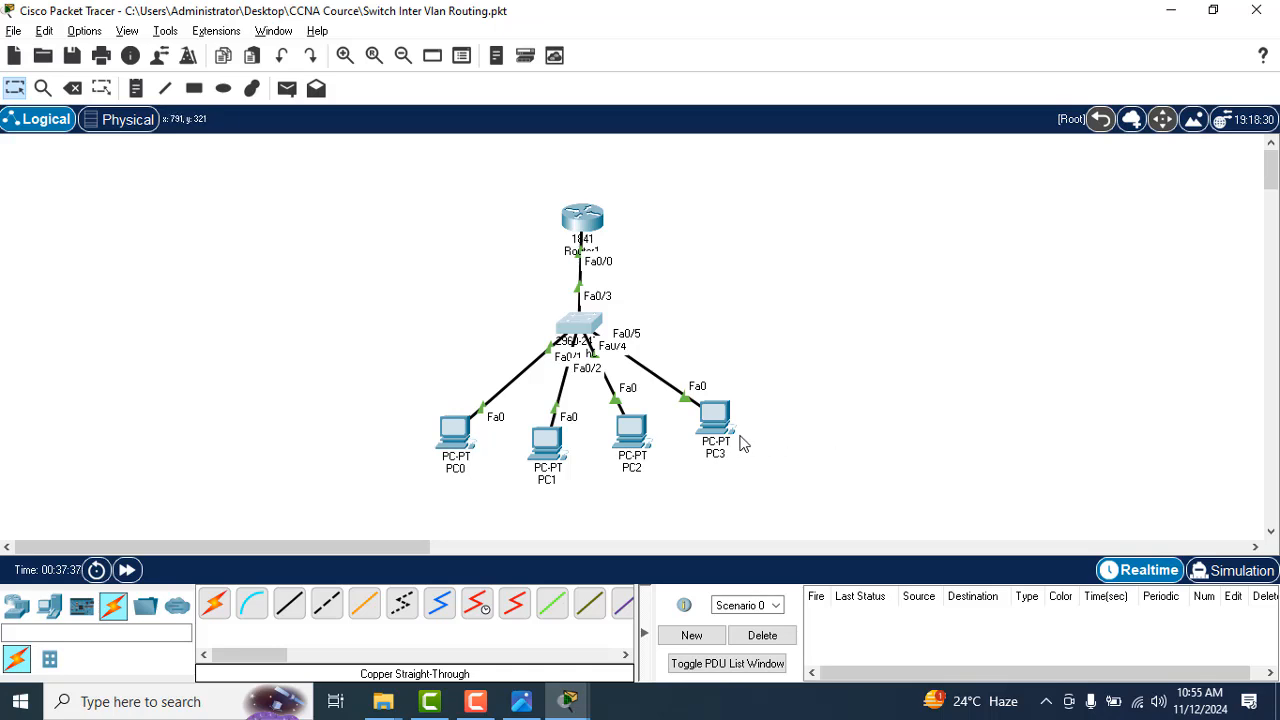
key(alt+Tab)
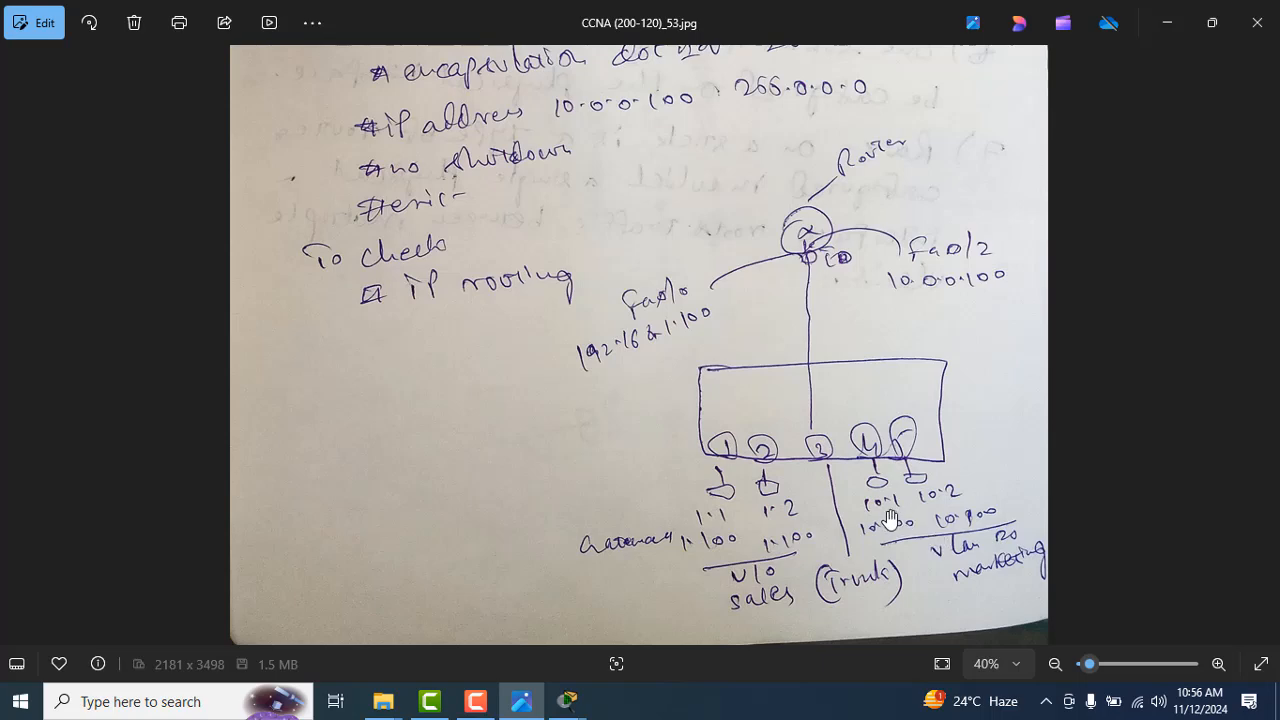
Step: Switch to Packet Tracer and check the IP configurations of PC2 and PC0
key(alt+Tab)
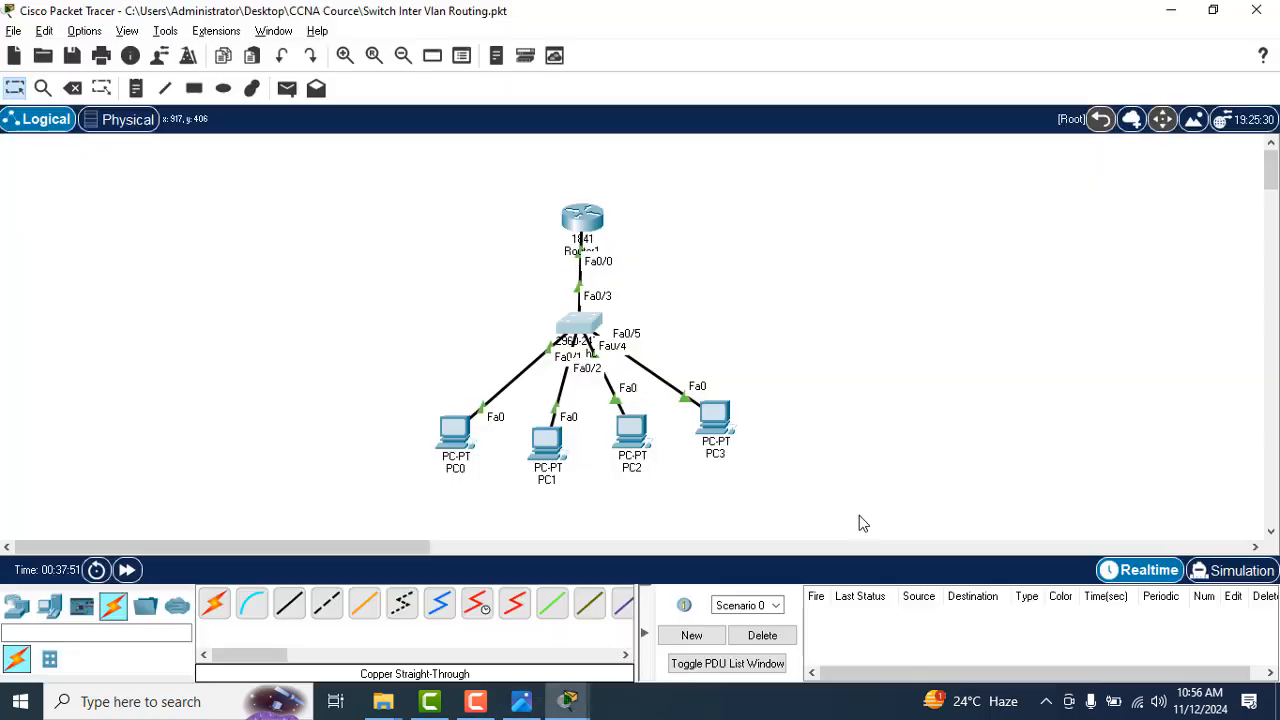
click(632, 423)
click(400, 151)
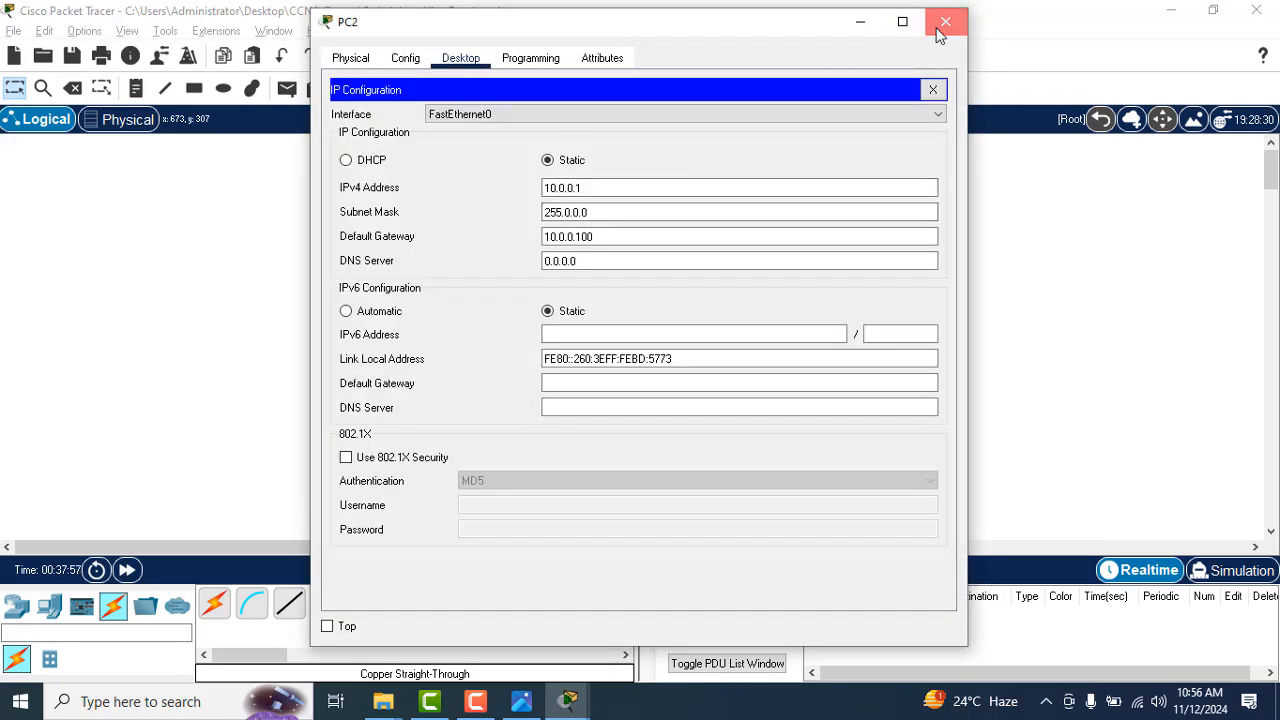
click(938, 24)
click(459, 426)
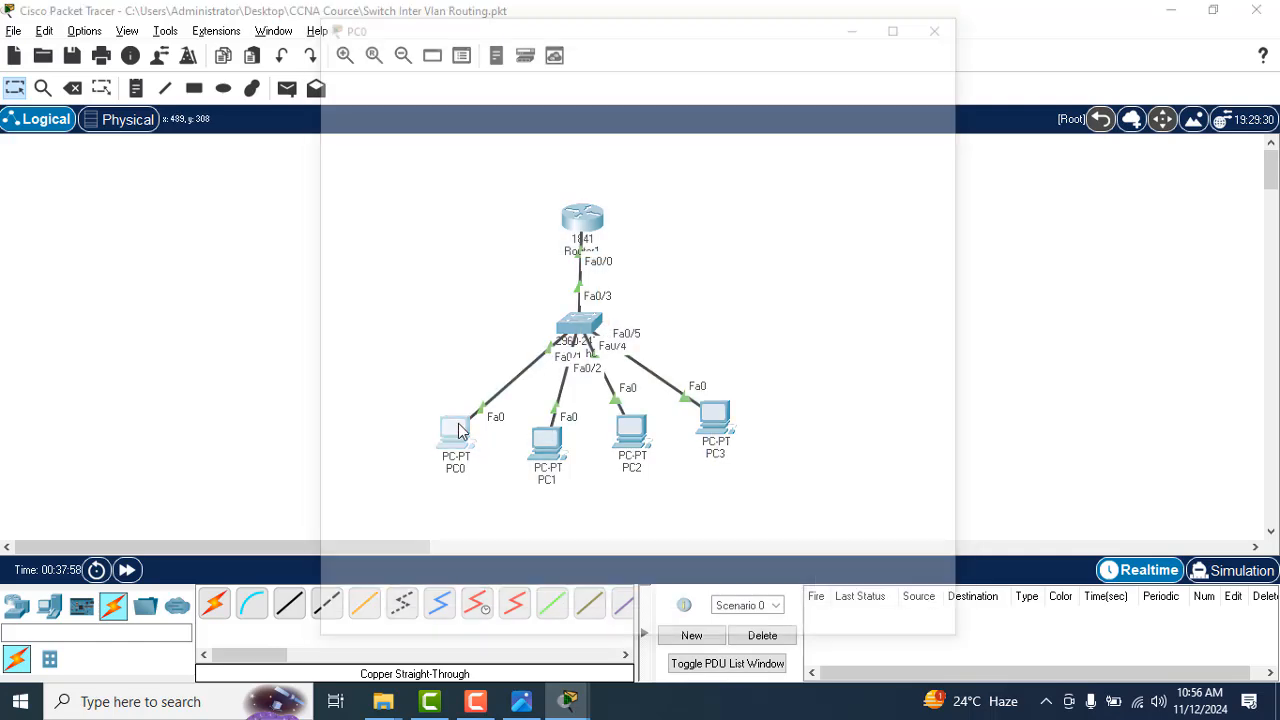
click(389, 149)
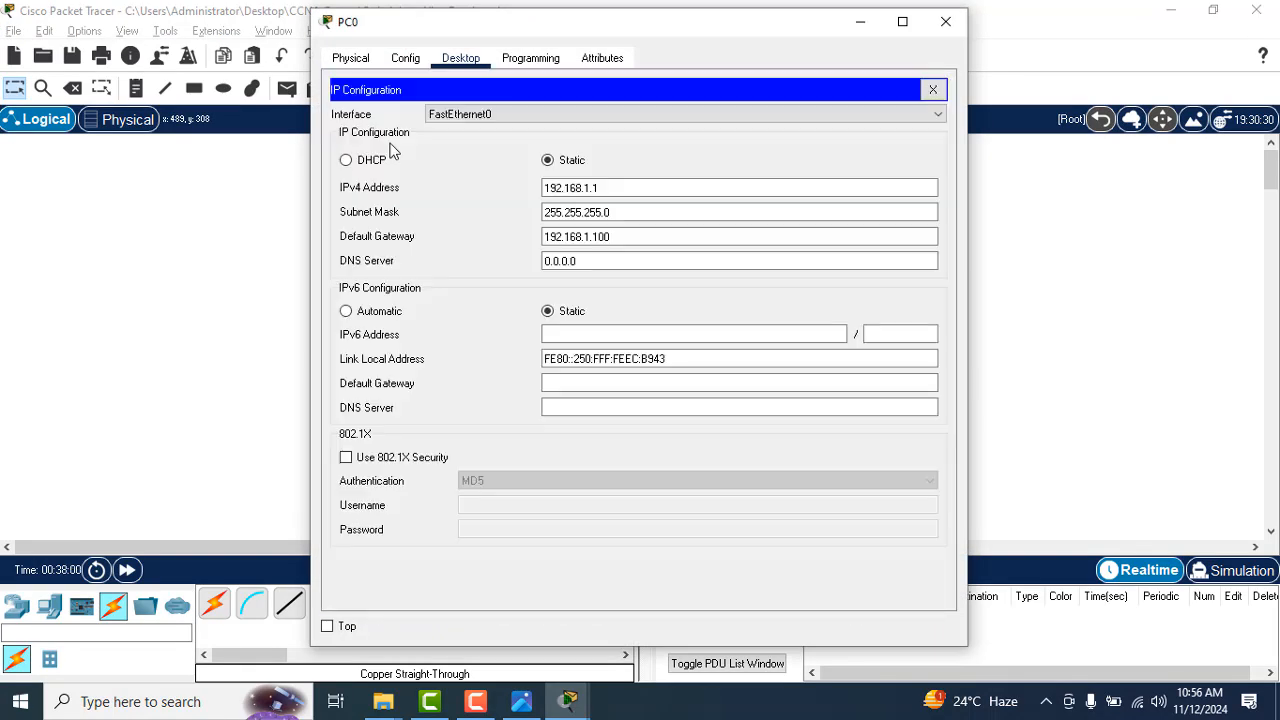
click(945, 21)
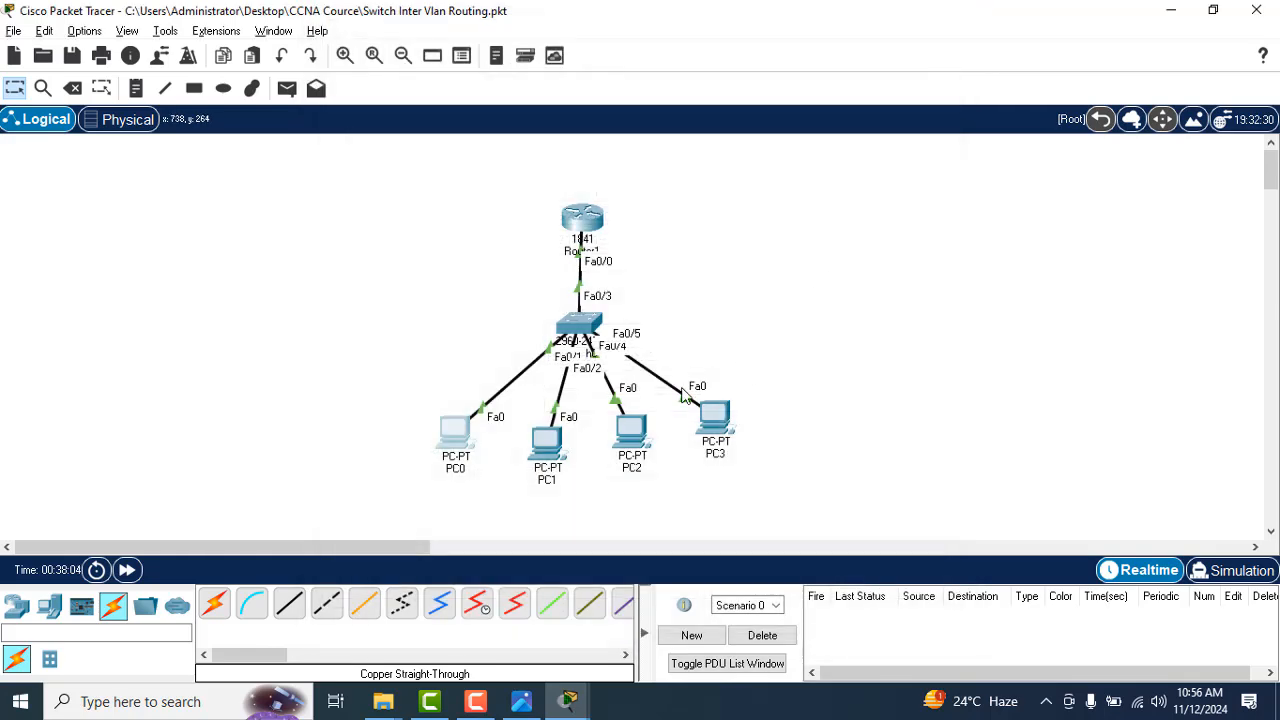
Step: Ping 192.168.1.1 from PC2's Command Prompt to test routing from VLAN 20 to VLAN 10
click(631, 430)
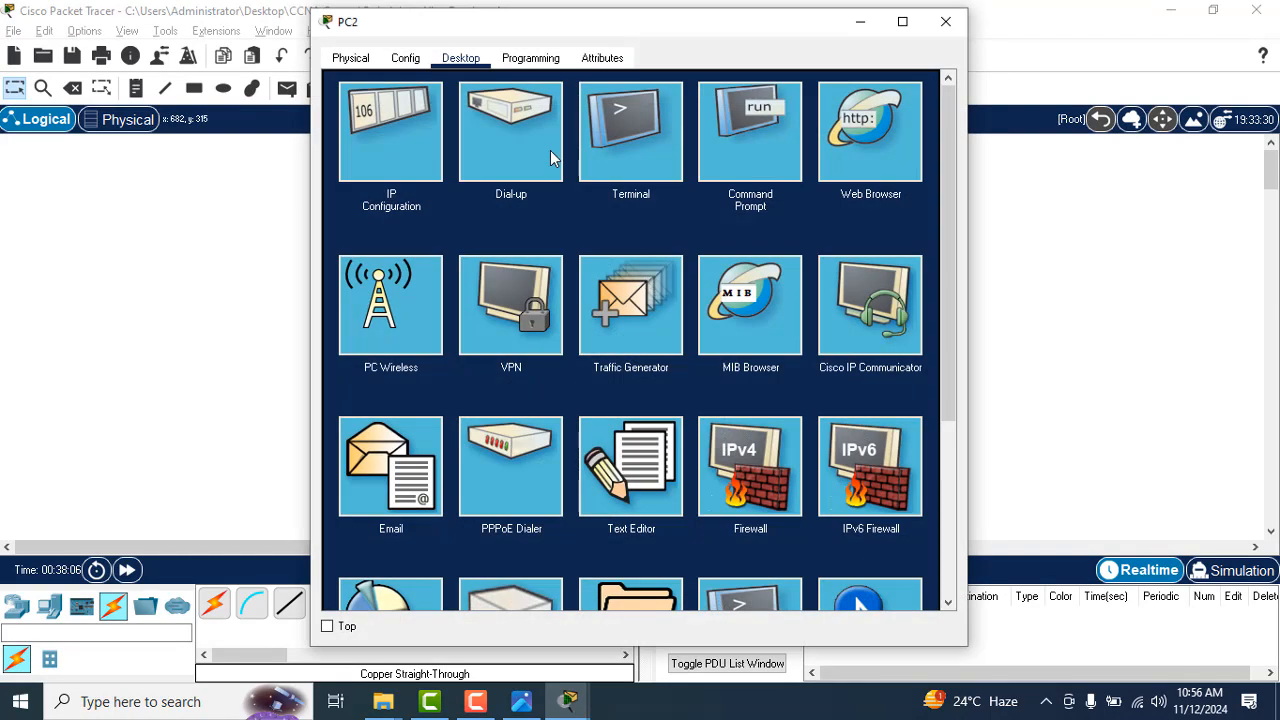
click(727, 159)
text(ping)
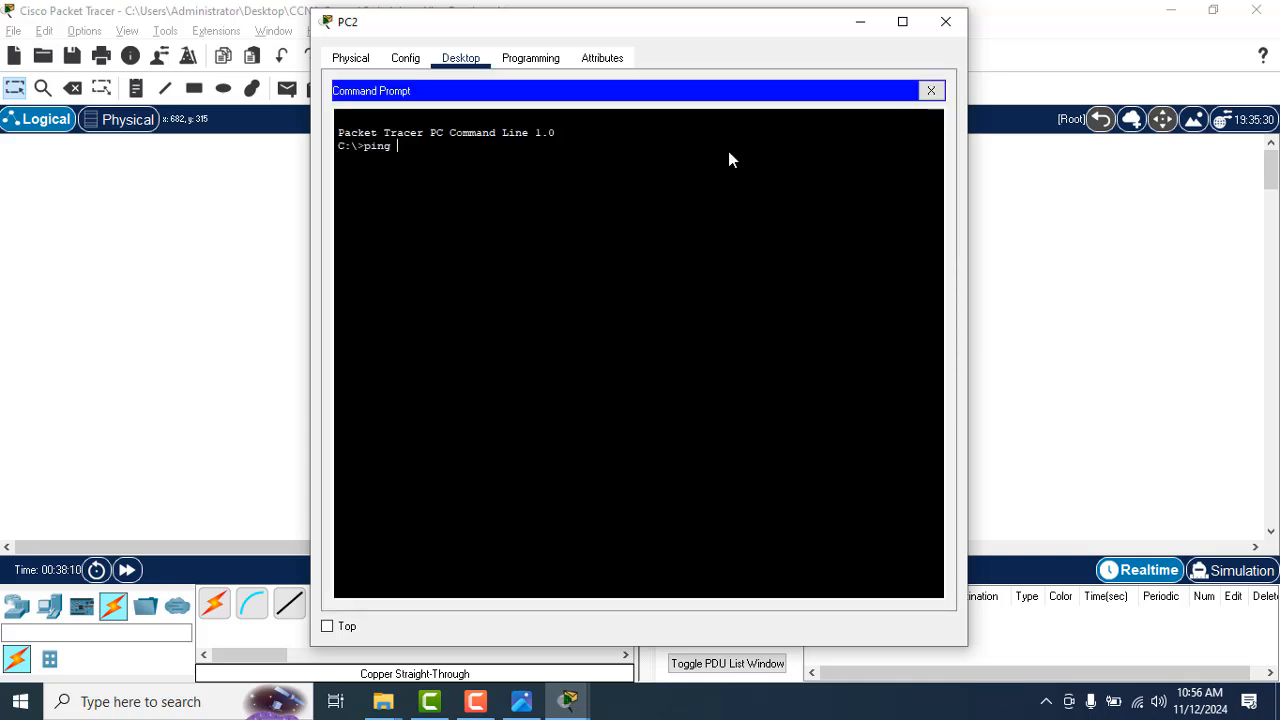
text( 192.168.1.1)
key(Return)
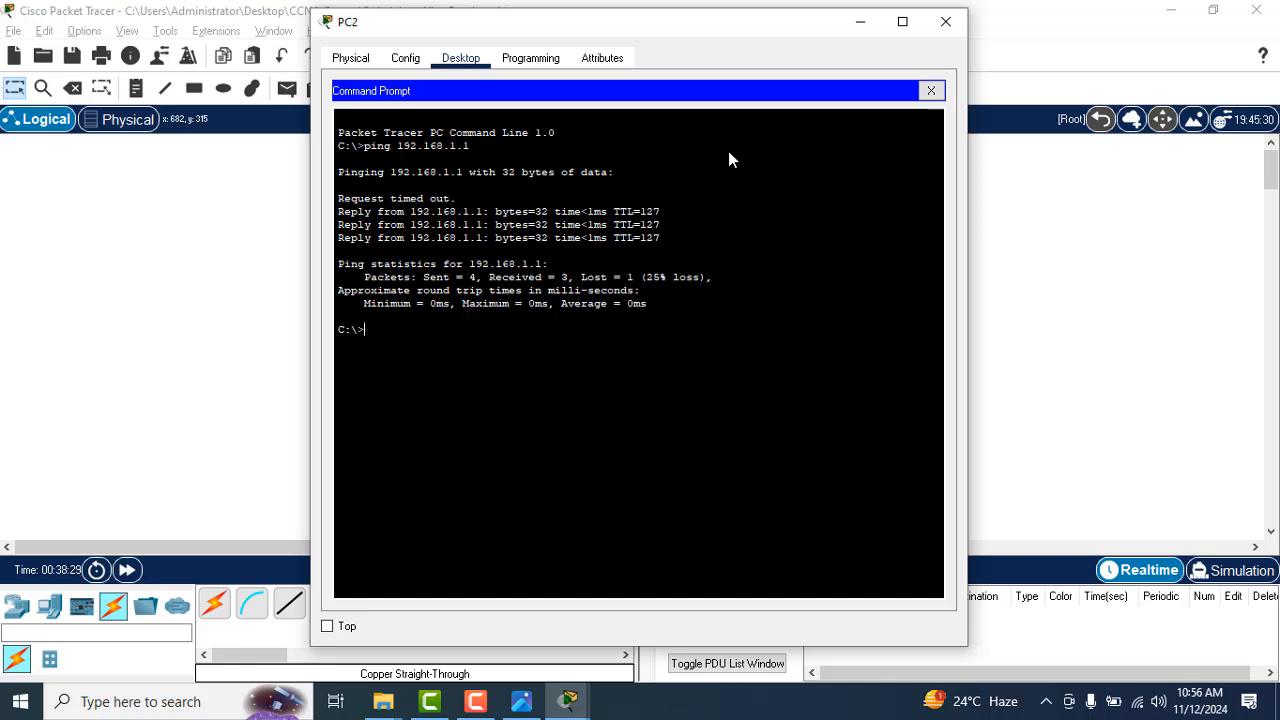
Step: Ping 192.168.1.2 from PC2's Command Prompt and close the PC2 window
key(Up)
key(BackSpace)
text(2.168.1.2)
key(Return)
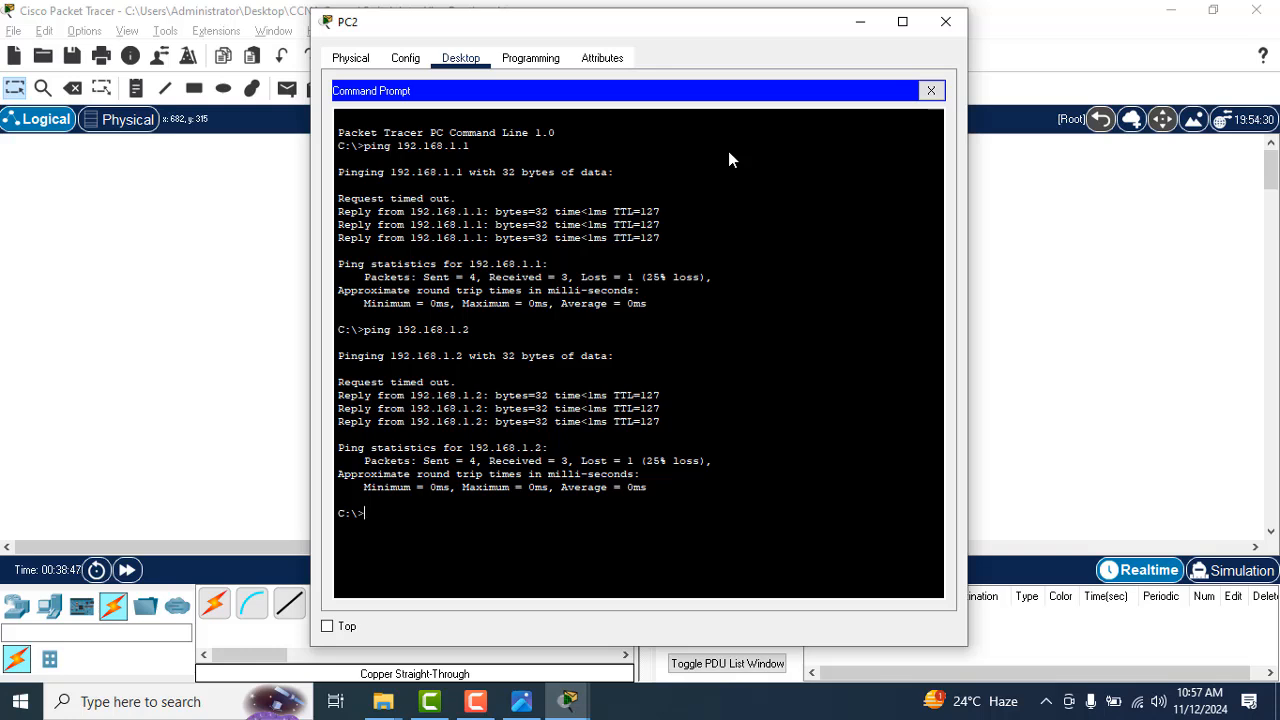
key(Up)
key(BackSpace)
key(BackSpace)
key(BackSpace)
key(BackSpace)
key(BackSpace)
key(BackSpace)
key(BackSpace)
key(BackSpace)
click(944, 22)
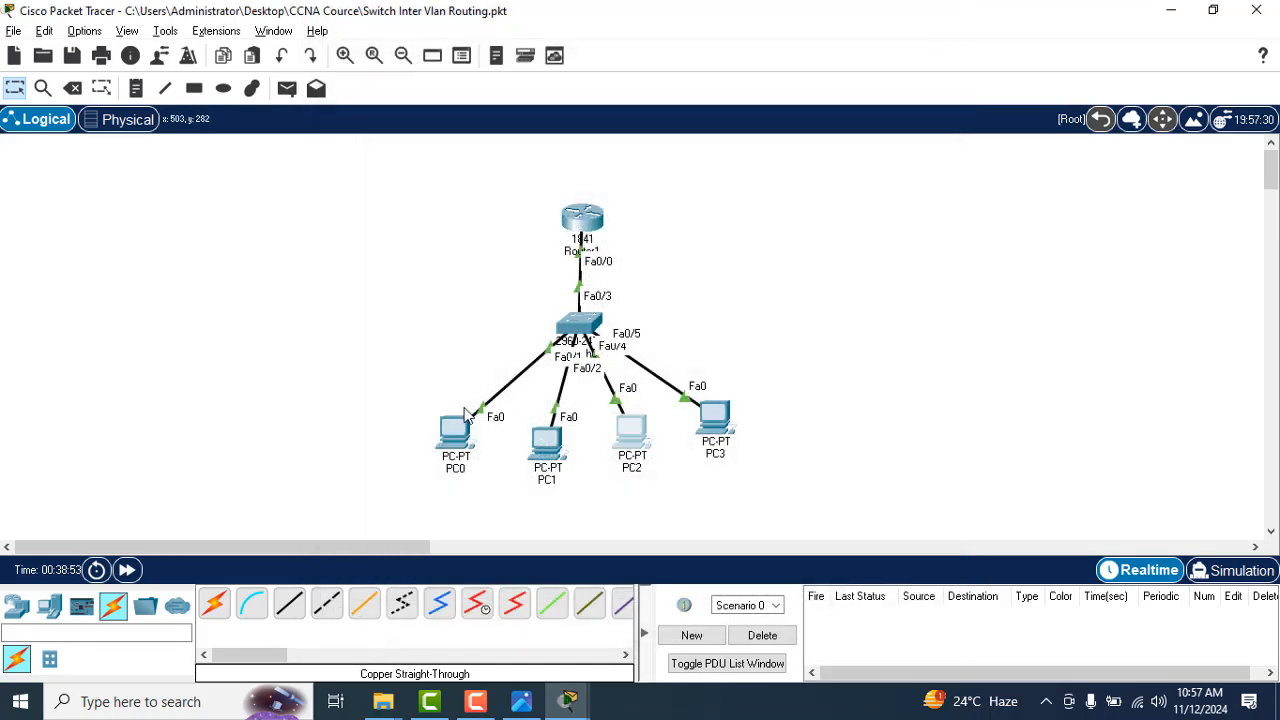
Step: Ping 10.0.0.1 from PC0's Command Prompt to test routing from VLAN 10 to VLAN 20
click(455, 440)
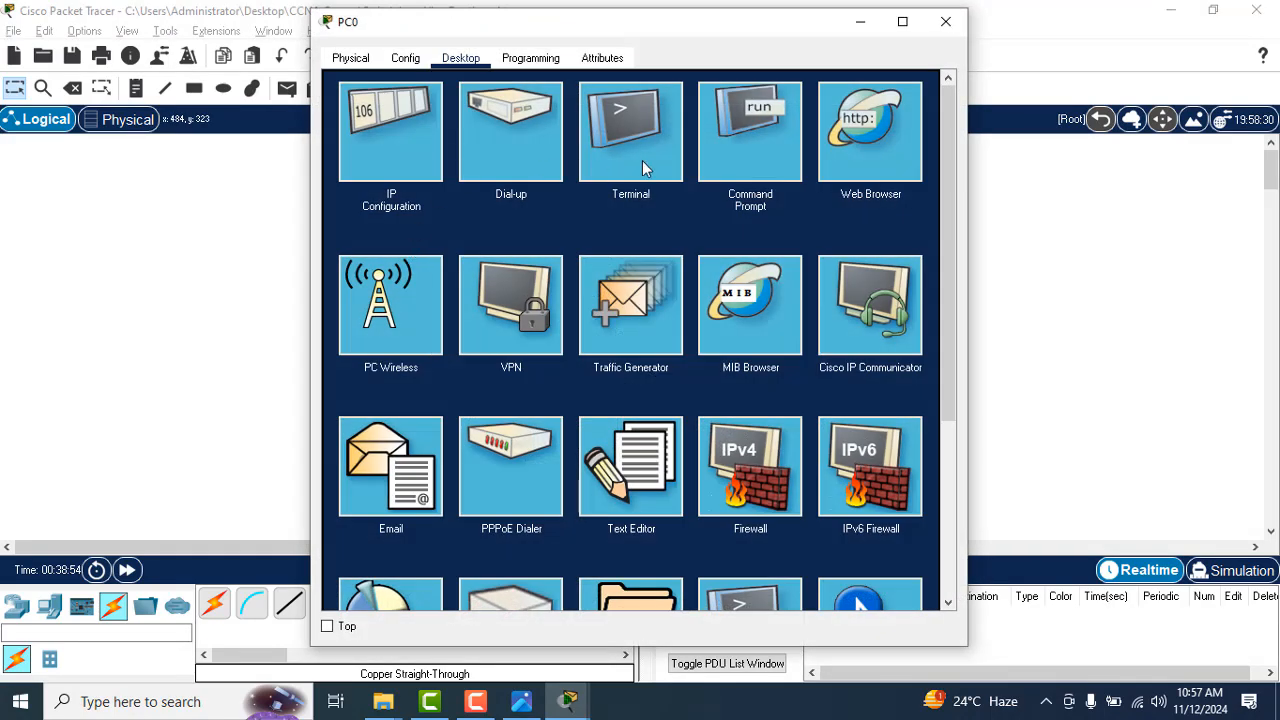
click(728, 145)
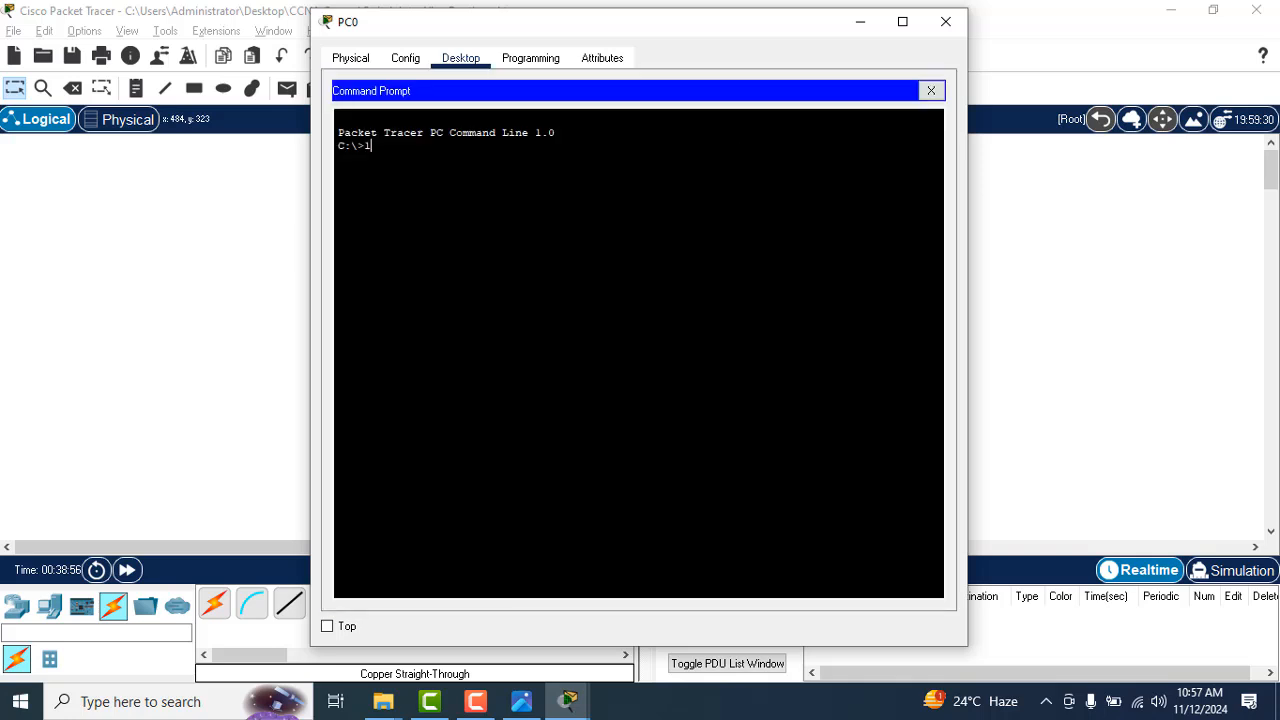
text(10.0.0.1)
key(Return)
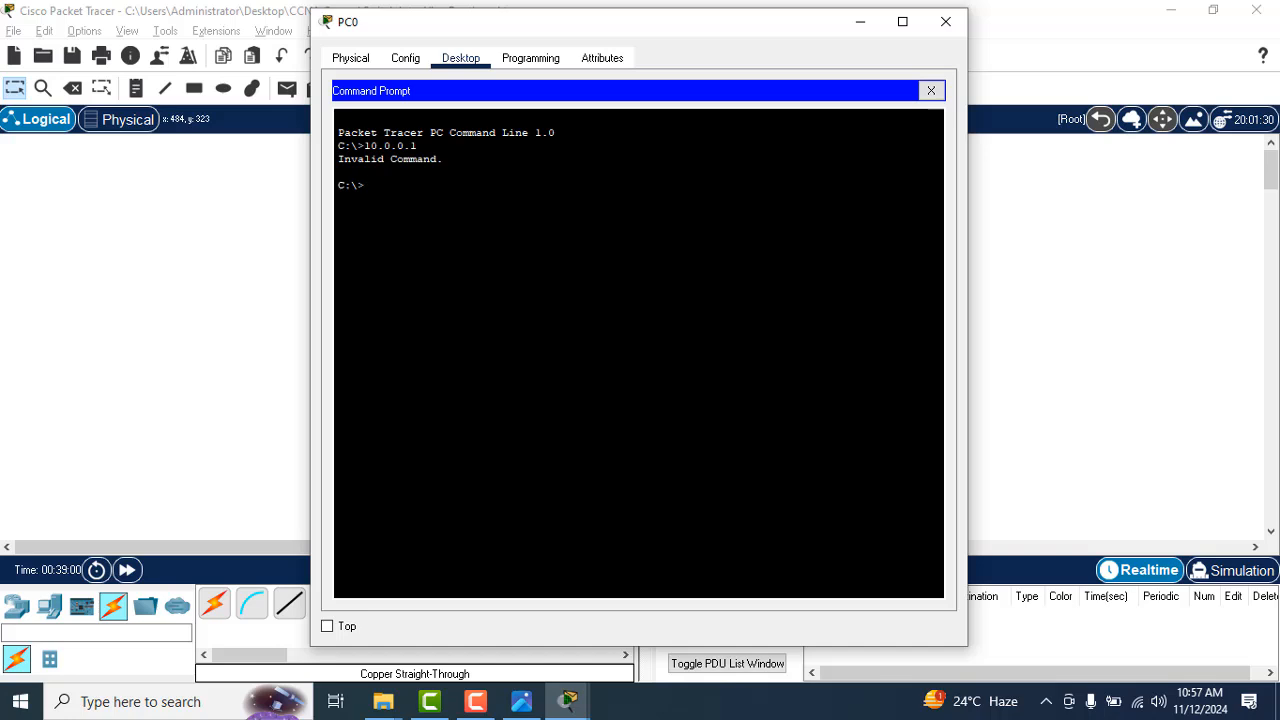
text(ping 10.0.0.1)
key(Return)
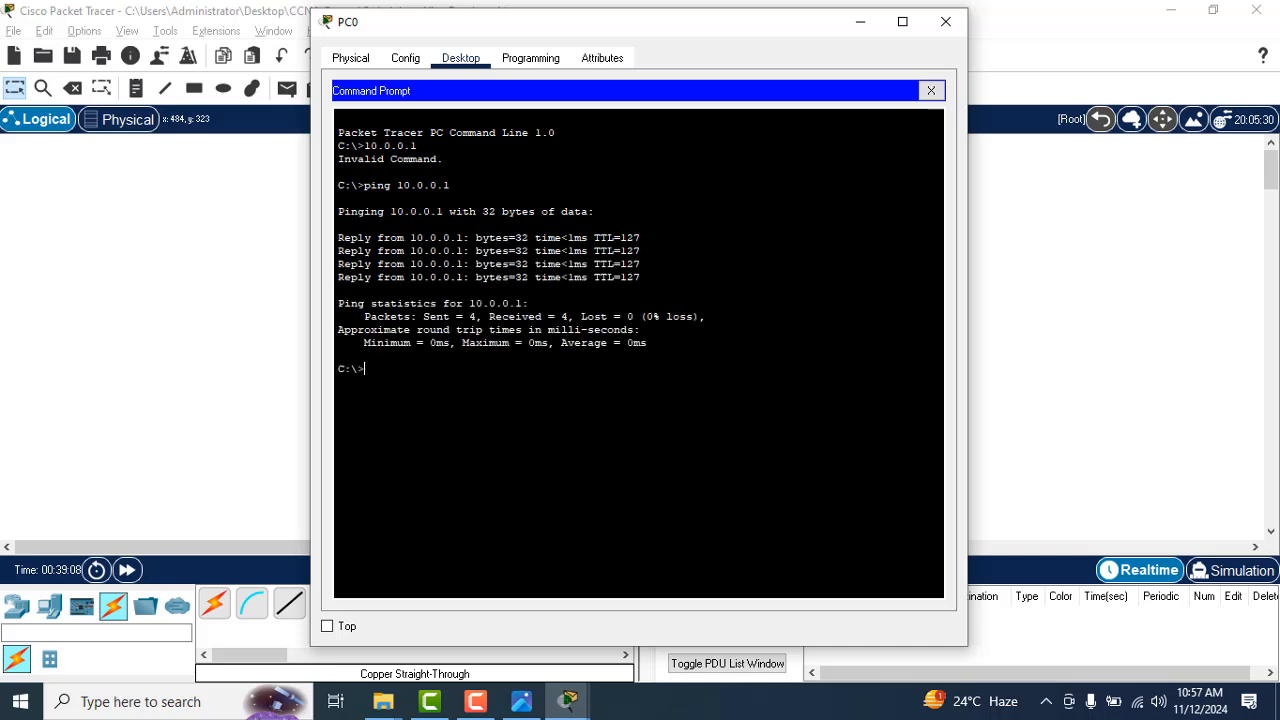
Step: Ping 10.0.0.2 from PC0, close its window and switch back to the notes in Photos
key(Up)
key(BackSpace)
text(2)
key(Return)
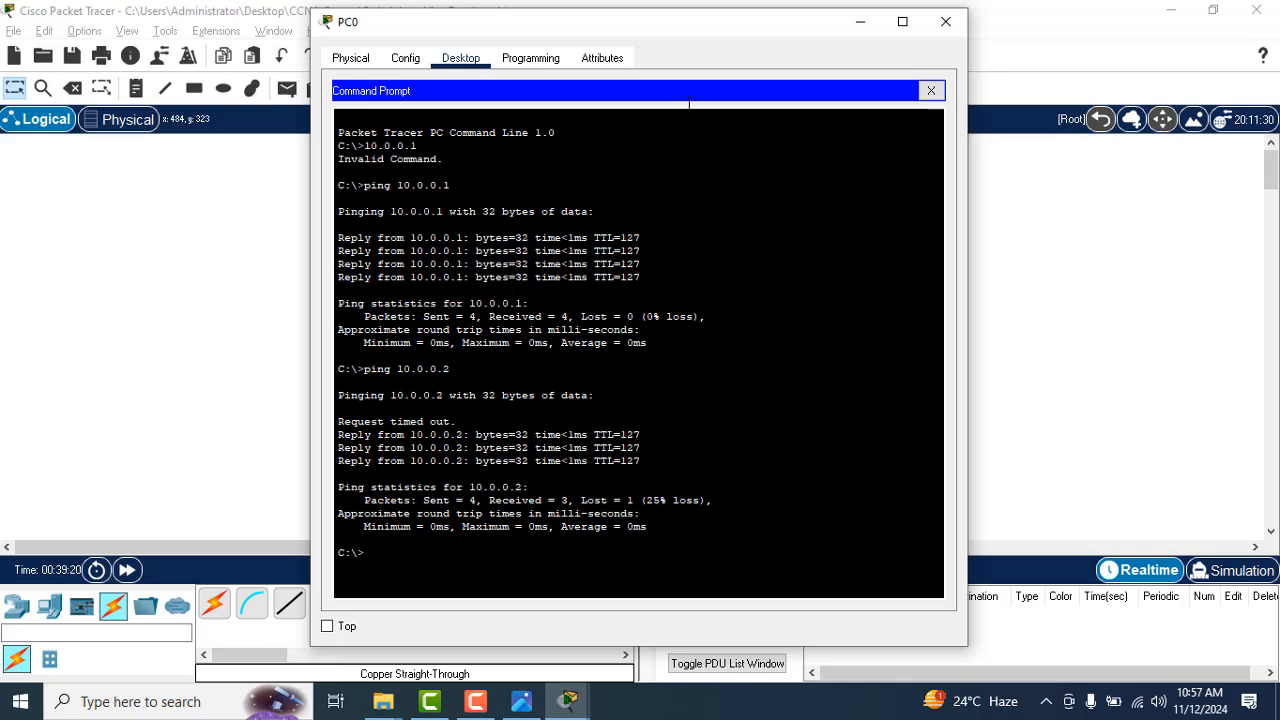
click(945, 21)
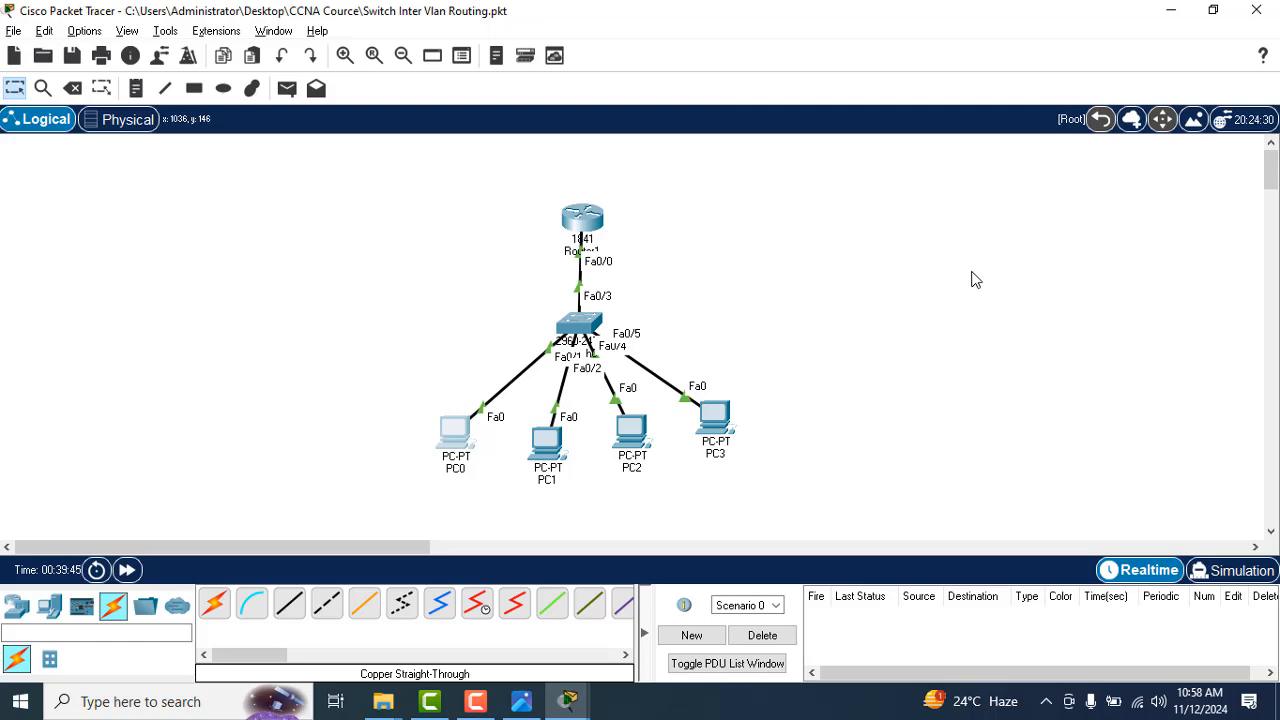
key(alt+Tab)
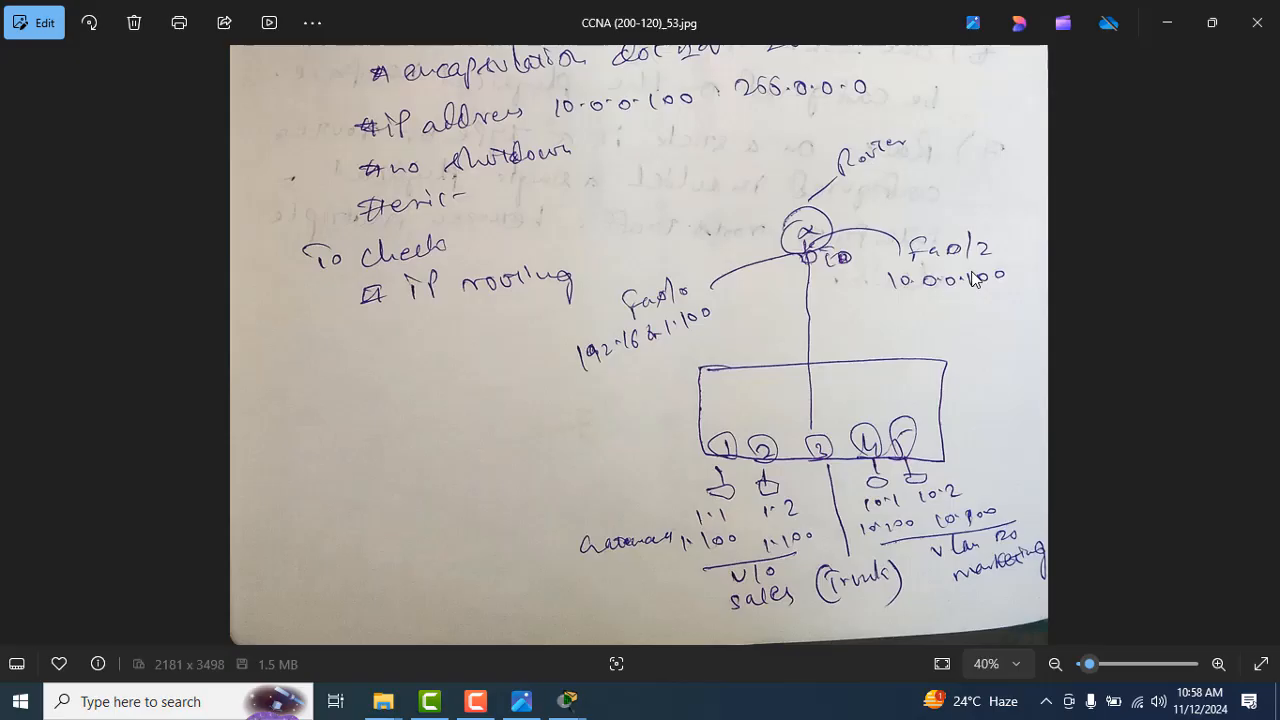